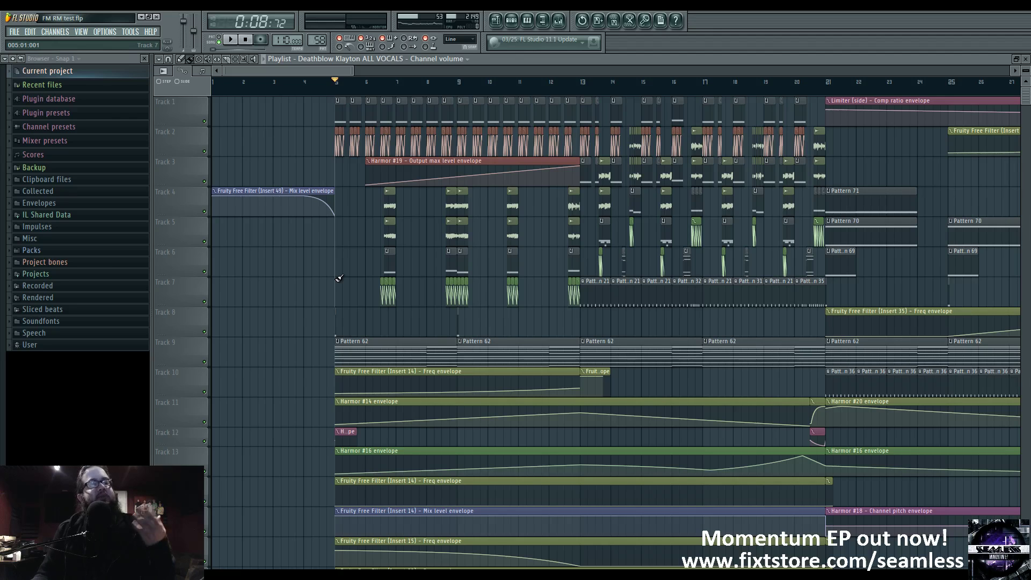
Look over the arrangement in the playlist and play the start of the section from bar 5
{"action": "left_click_drag", "start_coordinate": [596, 294], "coordinate": [274, 300]}
{"action": "left_click_drag", "start_coordinate": [693, 309], "coordinate": [459, 314]}
{"action": "scroll", "coordinate": [459, 314], "scroll_direction": "down", "scroll_amount": 2}
{"action": "scroll", "coordinate": [459, 313], "scroll_direction": "down", "scroll_amount": 3}
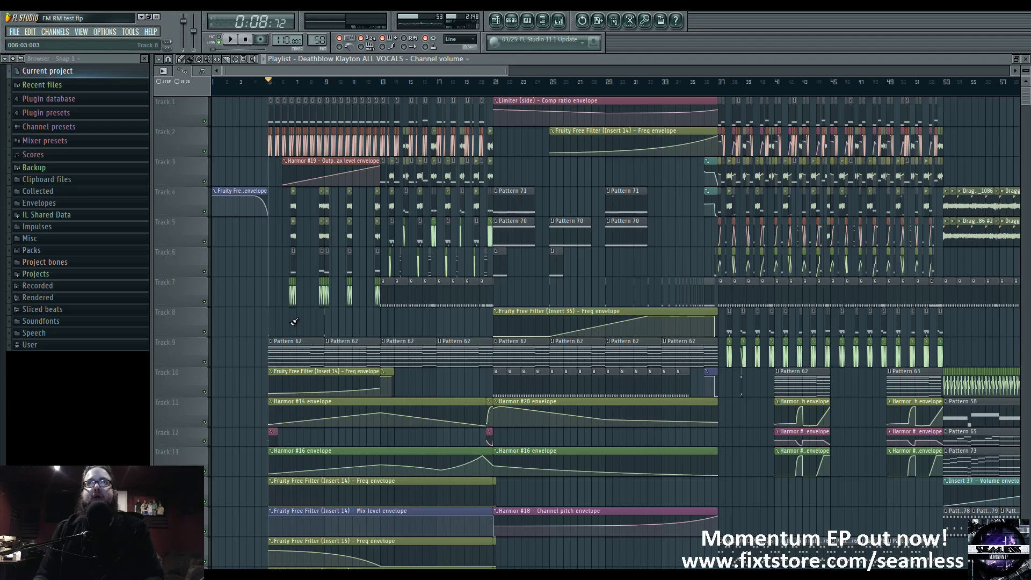
{"action": "scroll", "coordinate": [273, 329], "scroll_direction": "up", "scroll_amount": 5}
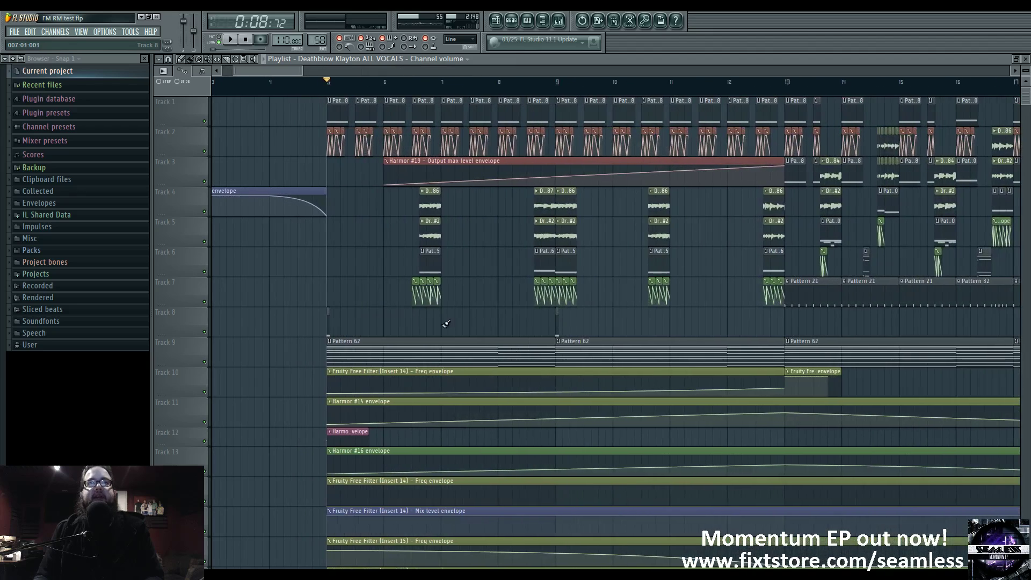
{"action": "scroll", "coordinate": [438, 313], "scroll_direction": "down", "scroll_amount": 2}
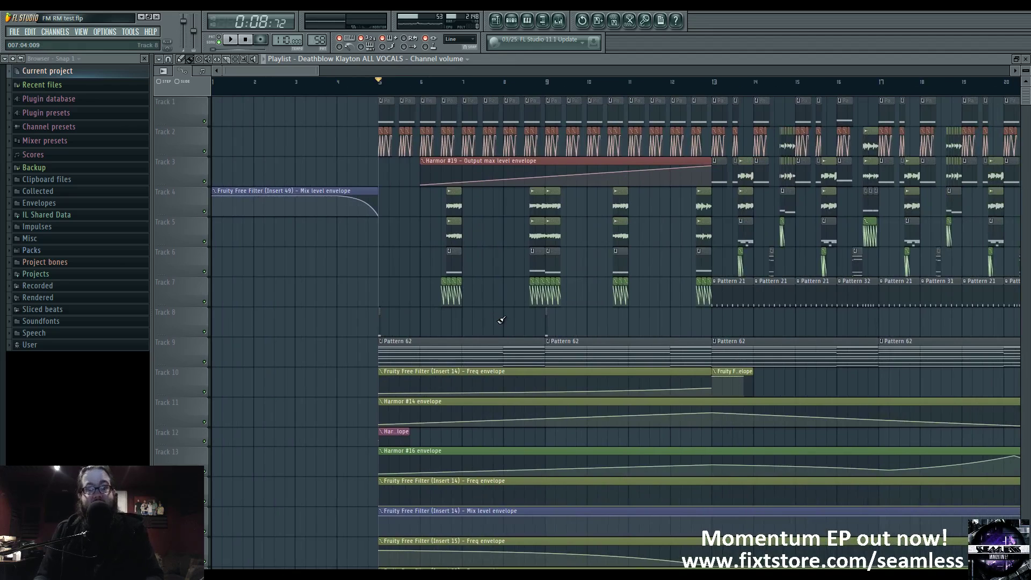
{"action": "key", "text": "space"}
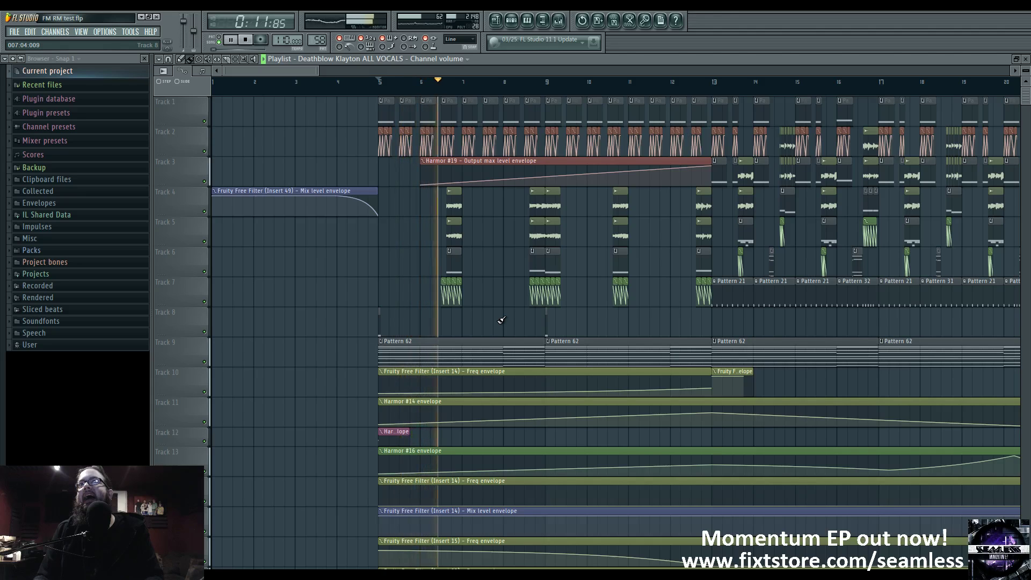
{"action": "key", "text": "space"}
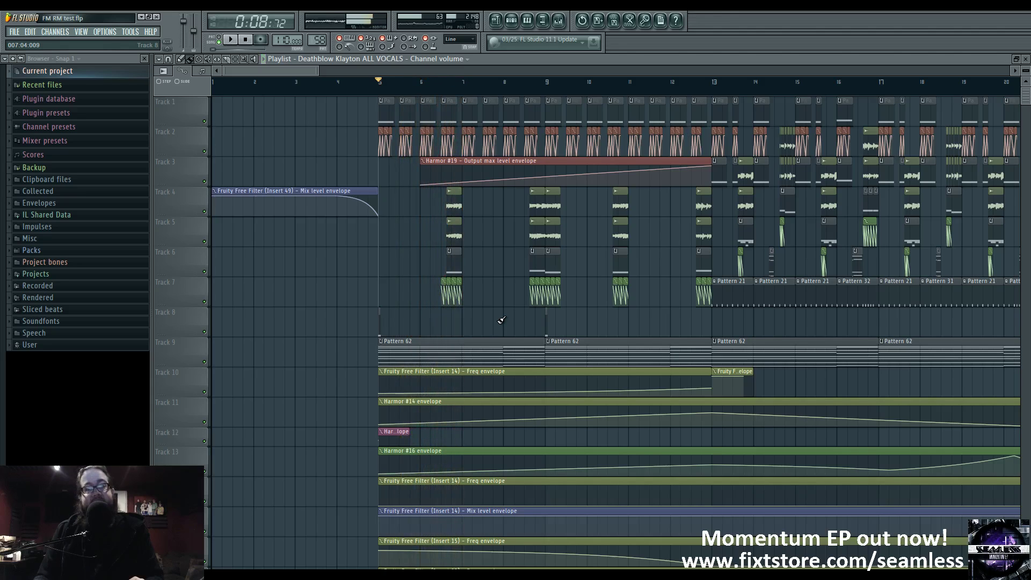
Open Pattern 69 from Track 25 of the playlist and show the channel settings of its SFX Disto channel
{"action": "scroll", "coordinate": [488, 344], "scroll_direction": "down", "scroll_amount": 5}
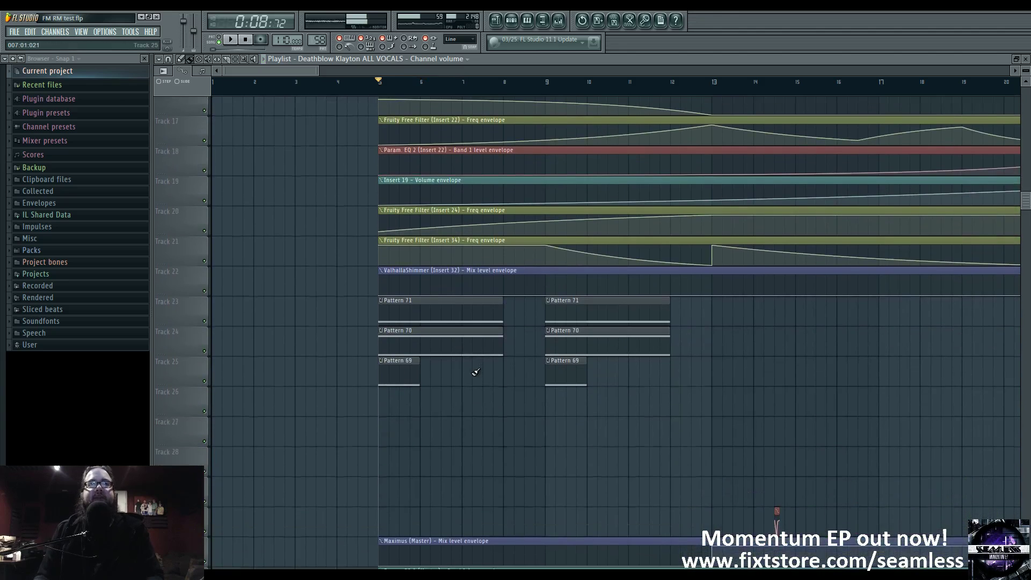
{"action": "double_click", "coordinate": [410, 368]}
{"action": "left_click", "coordinate": [511, 20]}
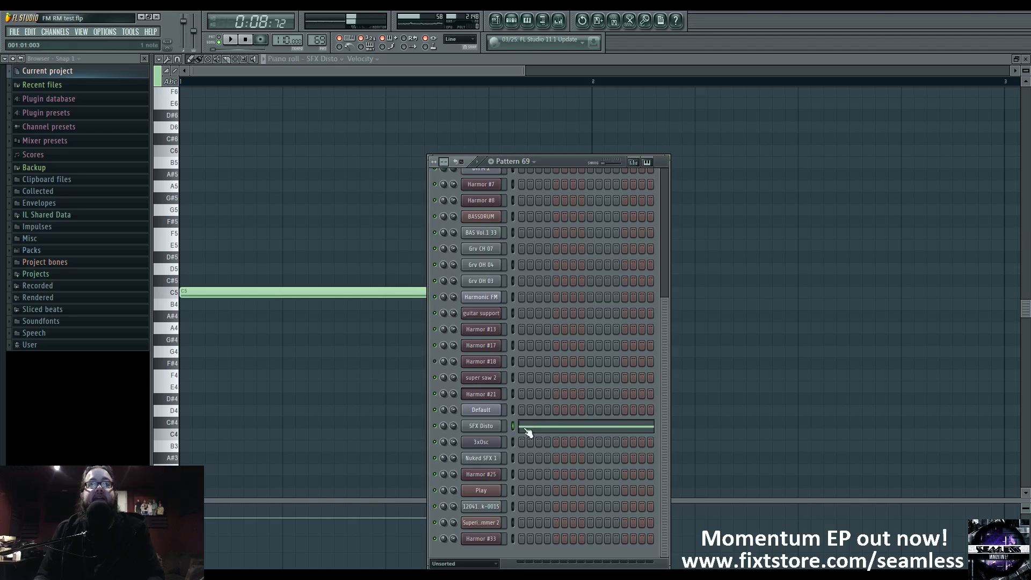
{"action": "left_click", "coordinate": [482, 426]}
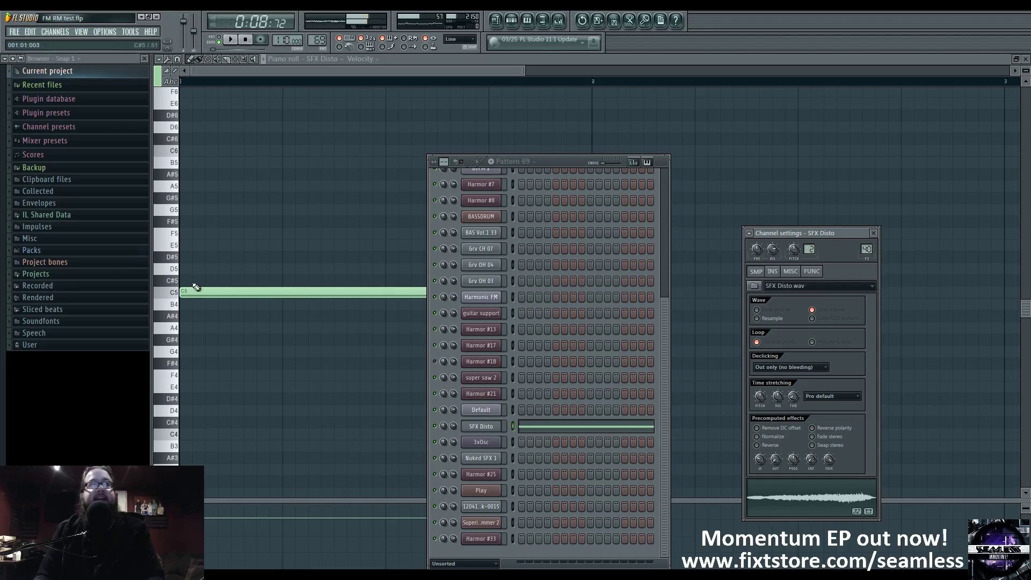
Browse the SFX folder inside Packs and preview the SFX Disto sample
{"action": "left_click", "coordinate": [60, 250]}
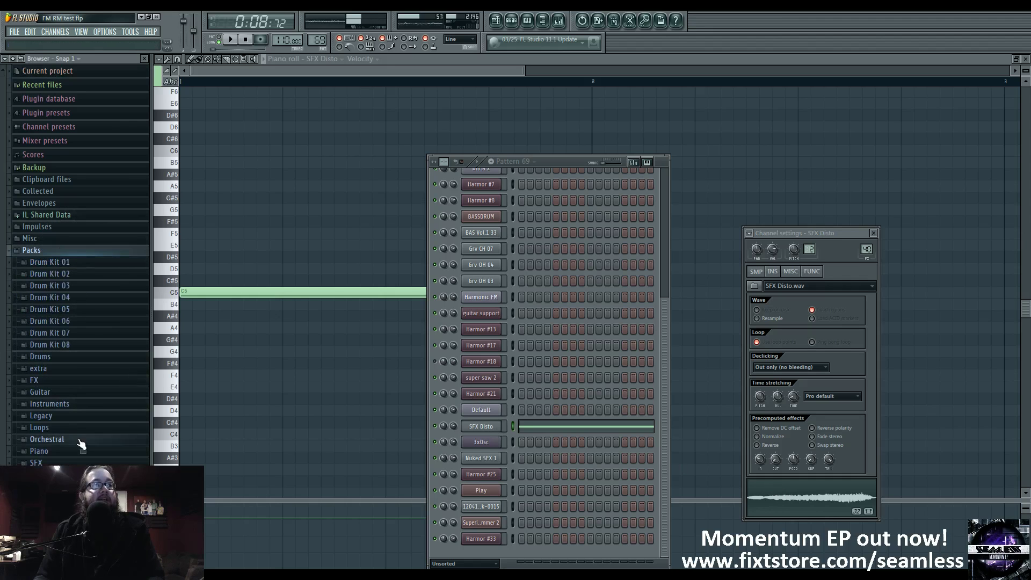
{"action": "left_click", "coordinate": [59, 461]}
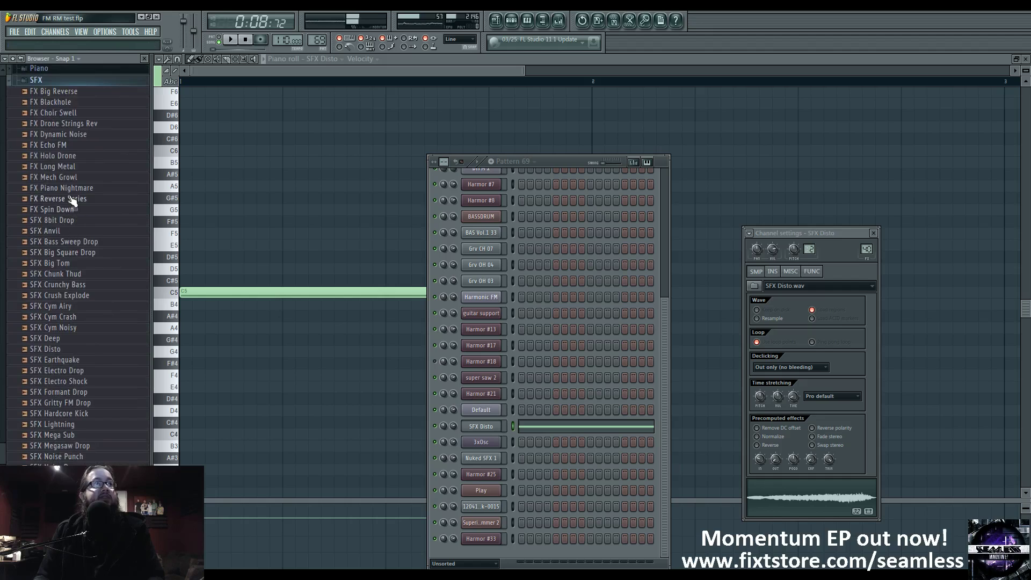
{"action": "left_click", "coordinate": [59, 349]}
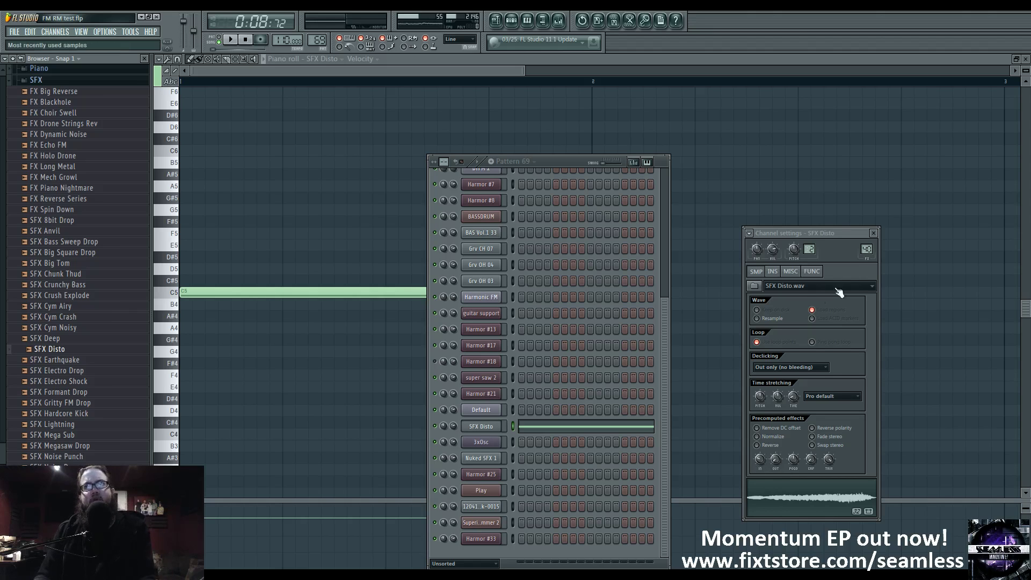
Open the mixer track assigned to SFX Disto and inspect the low and master bands of its Maximus effect
{"action": "double_click", "coordinate": [866, 248]}
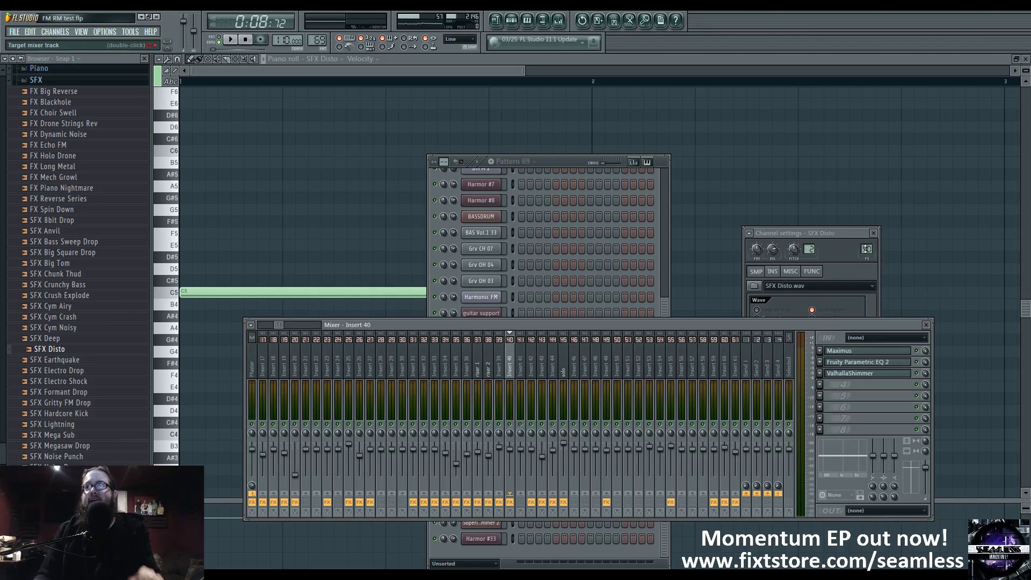
{"action": "left_click", "coordinate": [882, 351]}
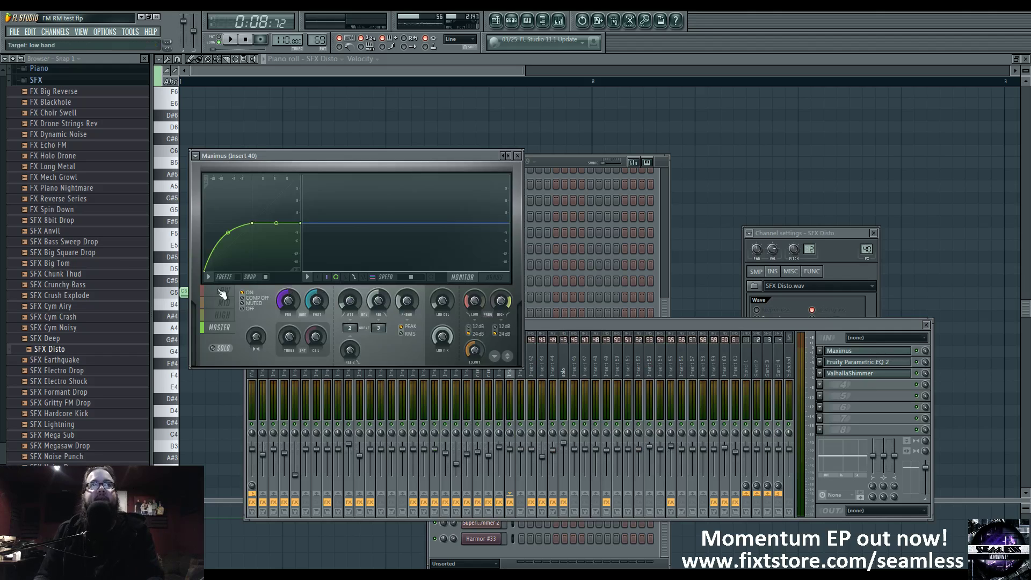
{"action": "left_click", "coordinate": [229, 302]}
{"action": "left_click", "coordinate": [221, 328]}
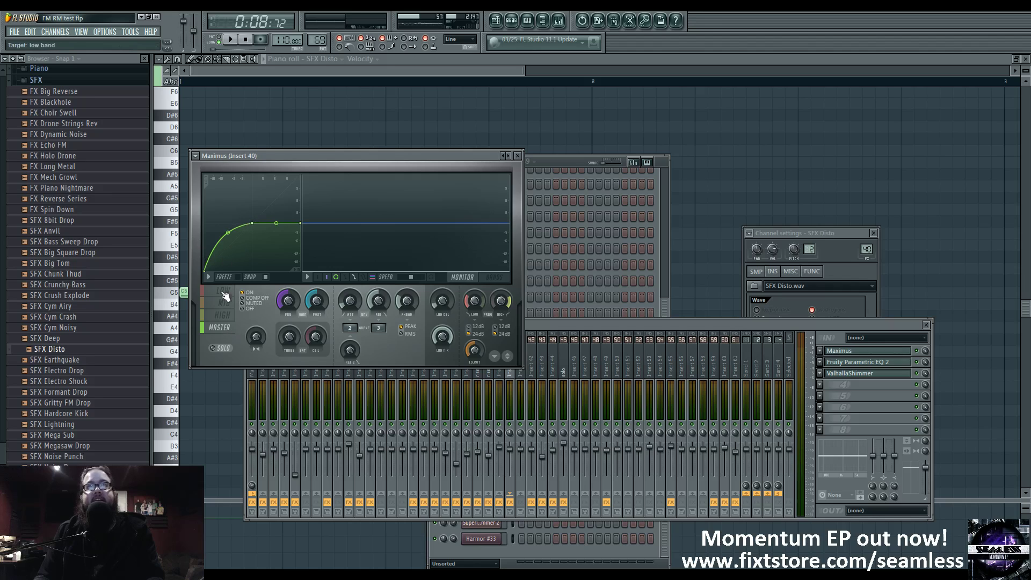
Inspect the Fruity Parametric EQ 2 curve and the ValhallaShimmer settings on the SFX Disto mixer track, previewing the dry sample for comparison
{"action": "left_click", "coordinate": [883, 363]}
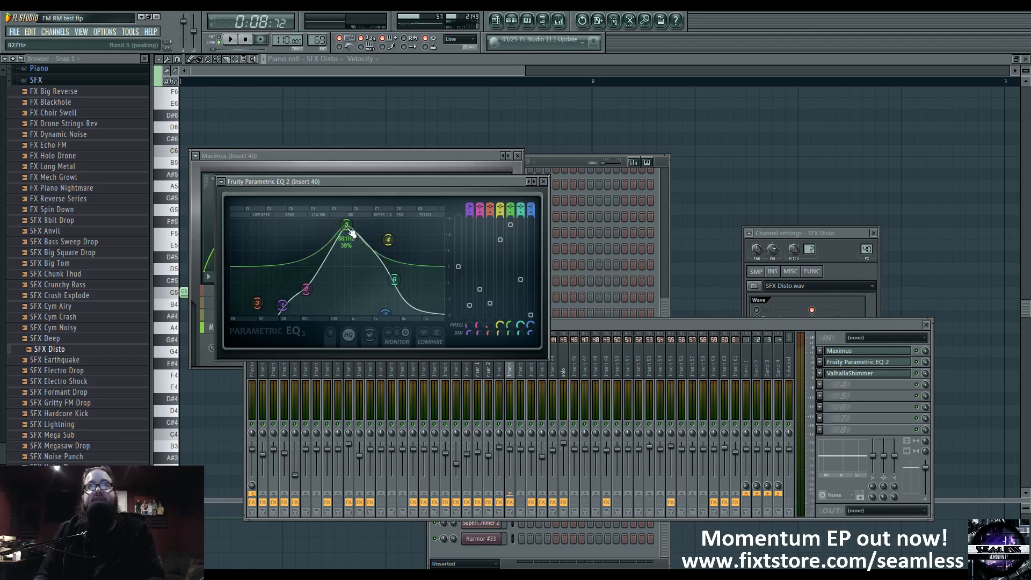
{"action": "left_click", "coordinate": [61, 349]}
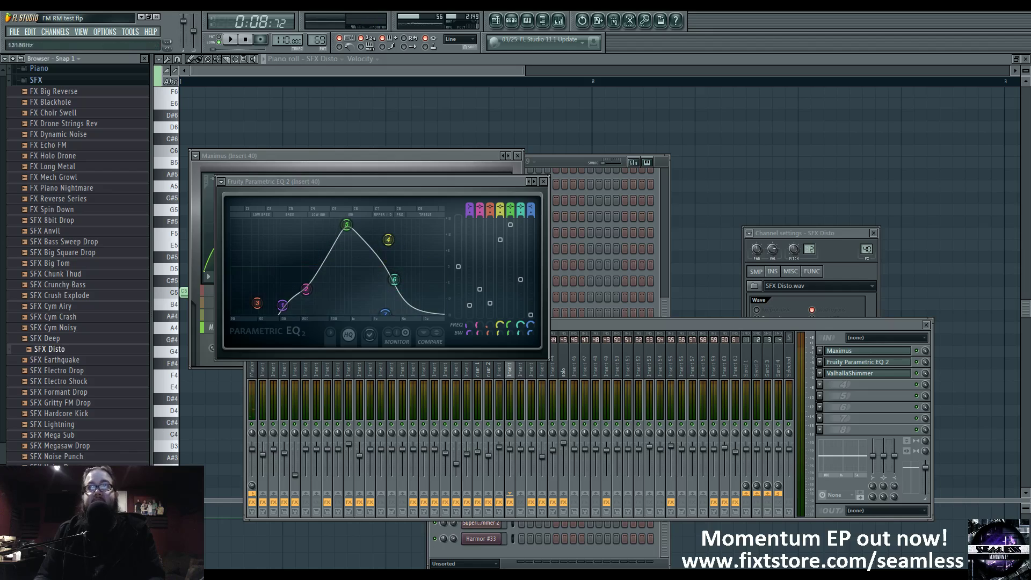
{"action": "left_click", "coordinate": [891, 375]}
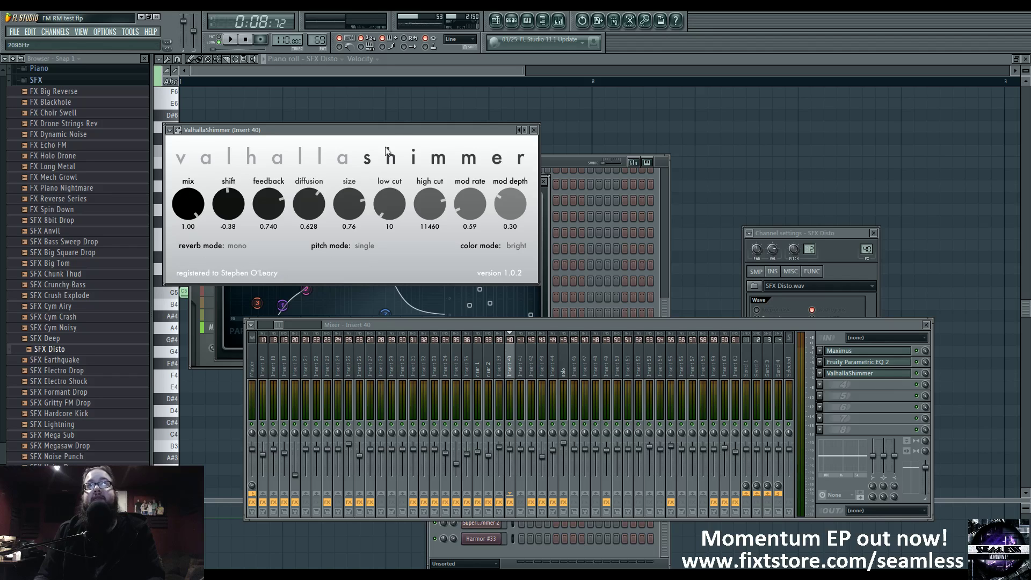
{"action": "left_click_drag", "start_coordinate": [397, 133], "coordinate": [627, 142]}
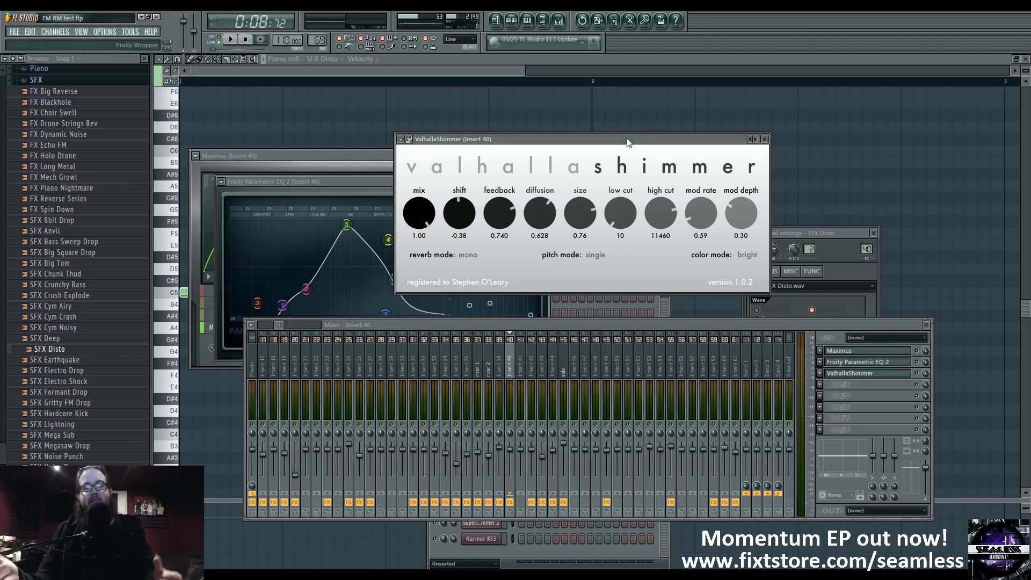
Check Insert 40 in the mixer and return to the Pattern 69 clip on Track 25 of the playlist
{"action": "left_click", "coordinate": [495, 20]}
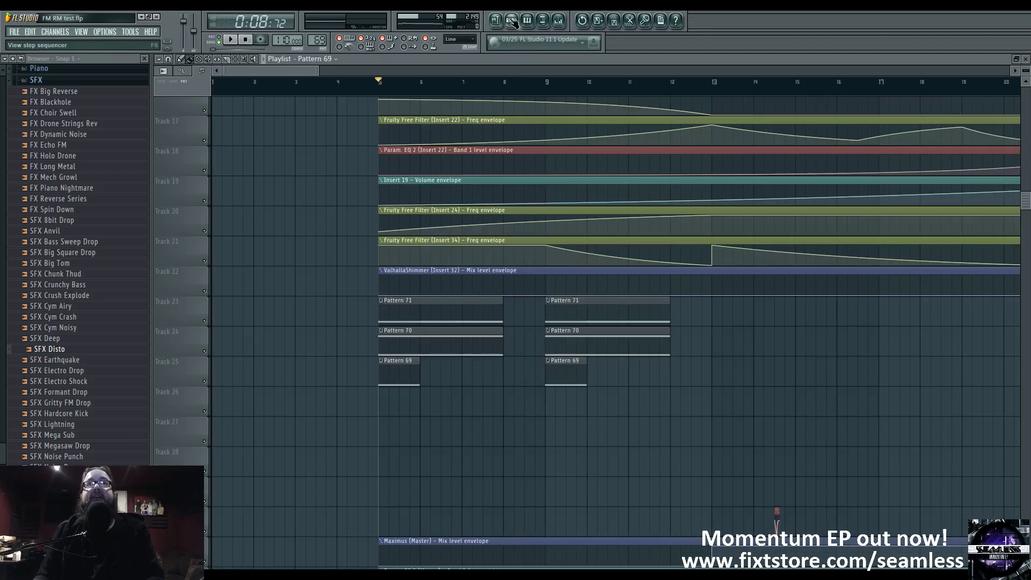
{"action": "left_click", "coordinate": [512, 21]}
{"action": "left_click", "coordinate": [558, 21]}
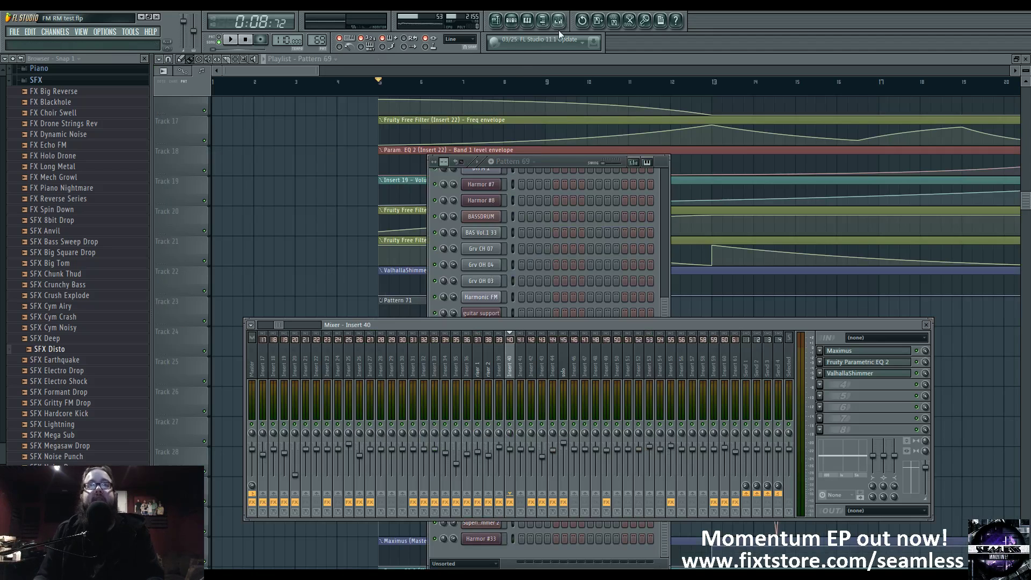
{"action": "mouse_move", "coordinate": [278, 325]}
{"action": "left_mouse_down"}
{"action": "mouse_move", "coordinate": [262, 326]}
{"action": "mouse_move", "coordinate": [279, 324]}
{"action": "left_mouse_up"}
{"action": "left_click", "coordinate": [320, 299]}
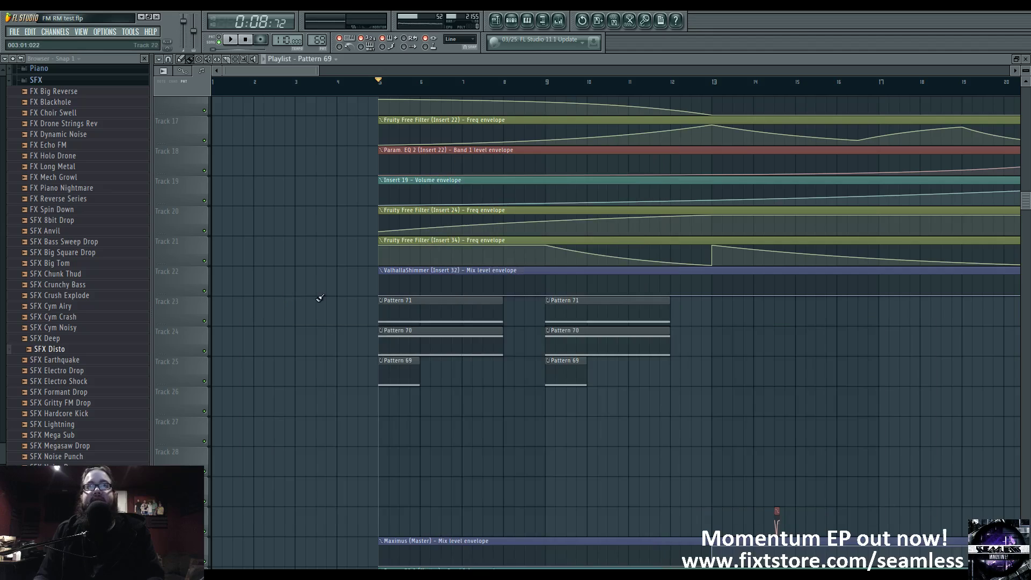
{"action": "right_click", "coordinate": [389, 374], "text": "alt"}
Open Pattern 70 from Track 24 in the piano roll and play it in pattern mode
{"action": "double_click", "coordinate": [411, 339]}
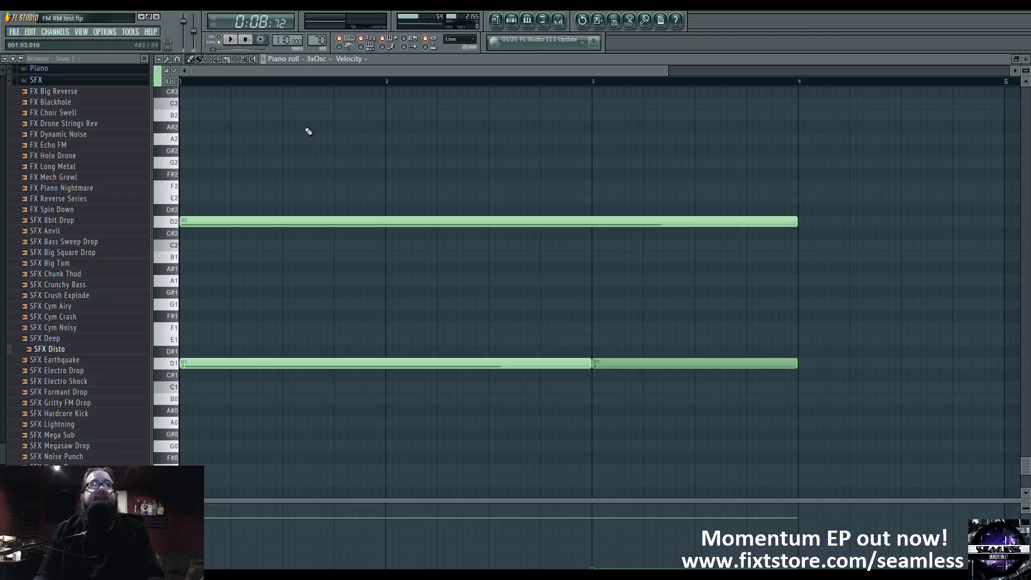
{"action": "left_click", "coordinate": [219, 40]}
{"action": "key", "text": "space"}
Inspect the 3xOsc channel settings and its mixer track Insert 41 while Pattern 70 plays, and stop playback
{"action": "left_click", "coordinate": [518, 23]}
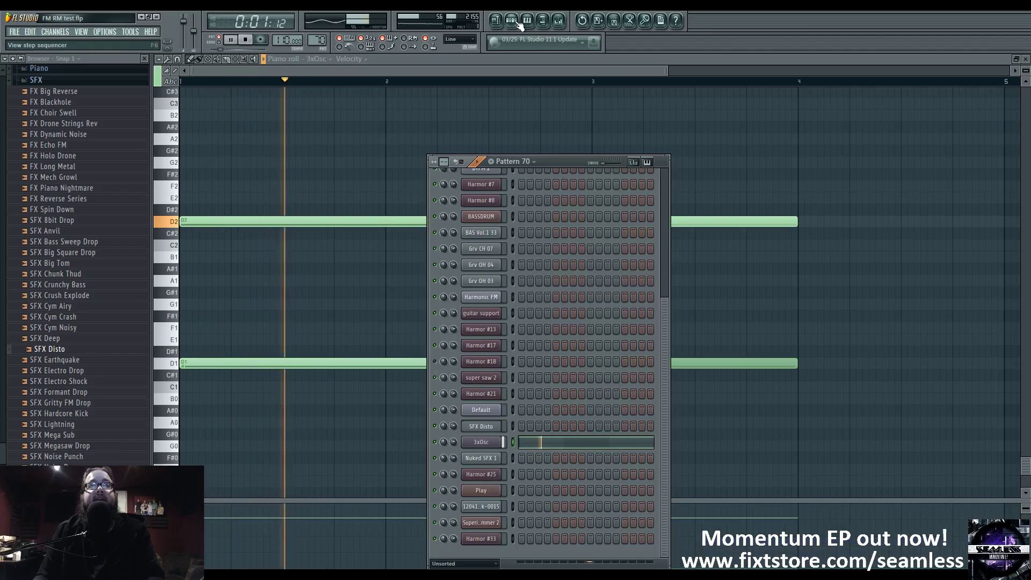
{"action": "left_click", "coordinate": [486, 442]}
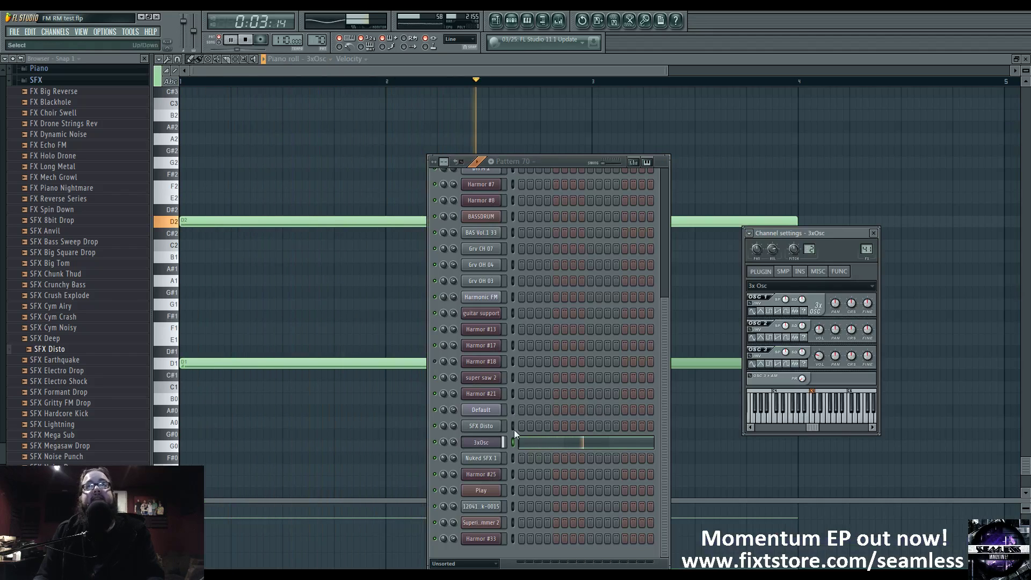
{"action": "double_click", "coordinate": [865, 250]}
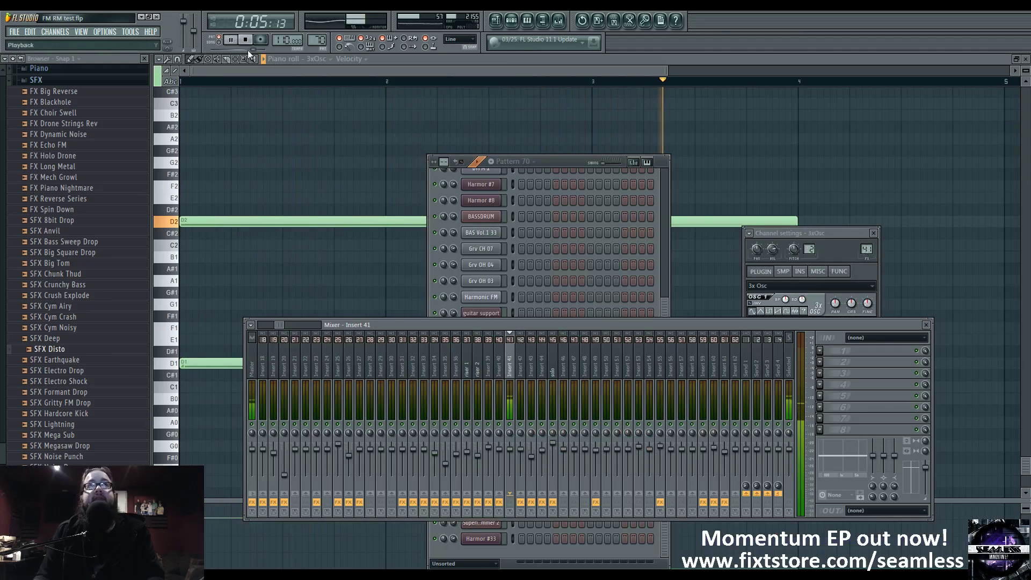
{"action": "key", "text": "space"}
{"action": "left_click_drag", "start_coordinate": [280, 325], "coordinate": [263, 326]}
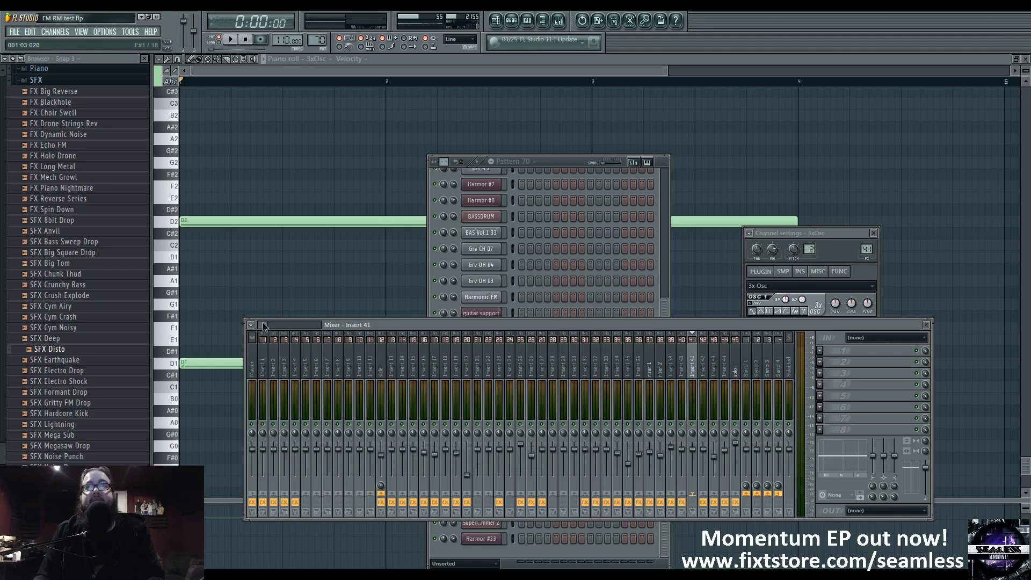
Play Pattern 71 from Track 23 and inspect its Harmor #25 synth, stopping playback at the end
{"action": "left_click", "coordinate": [495, 22]}
{"action": "double_click", "coordinate": [402, 316]}
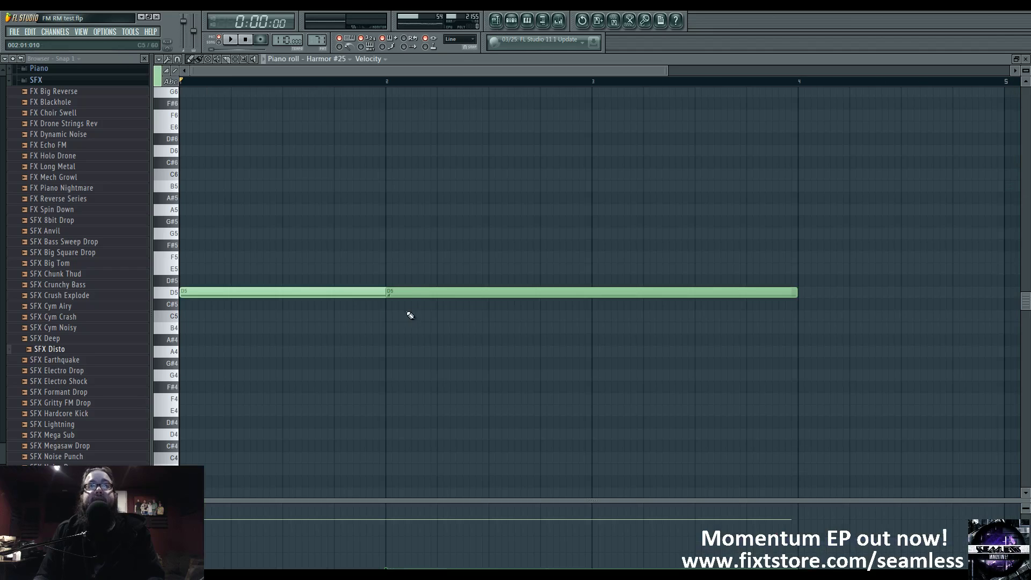
{"action": "left_click", "coordinate": [229, 41]}
{"action": "left_click", "coordinate": [511, 22]}
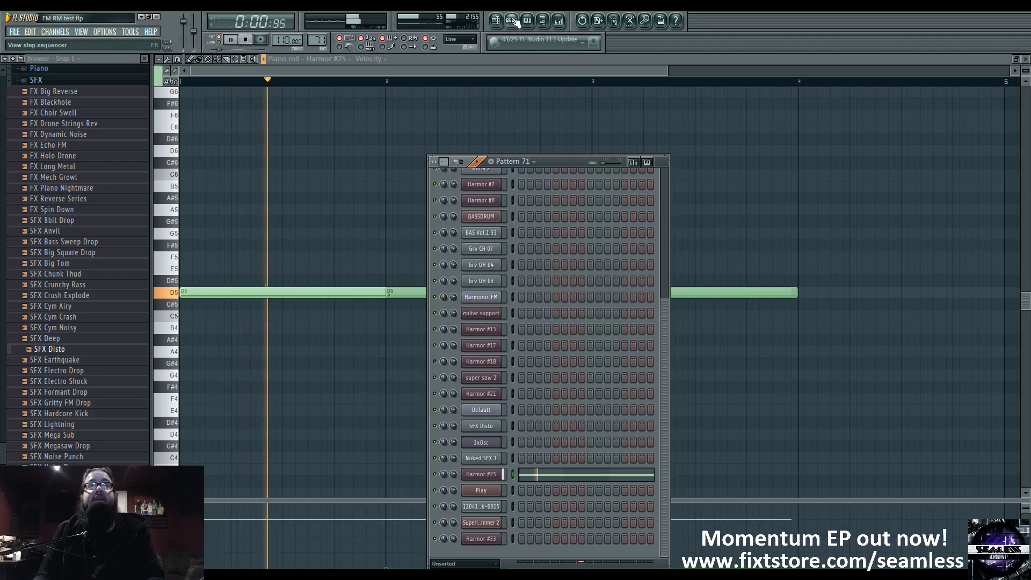
{"action": "left_click", "coordinate": [487, 474]}
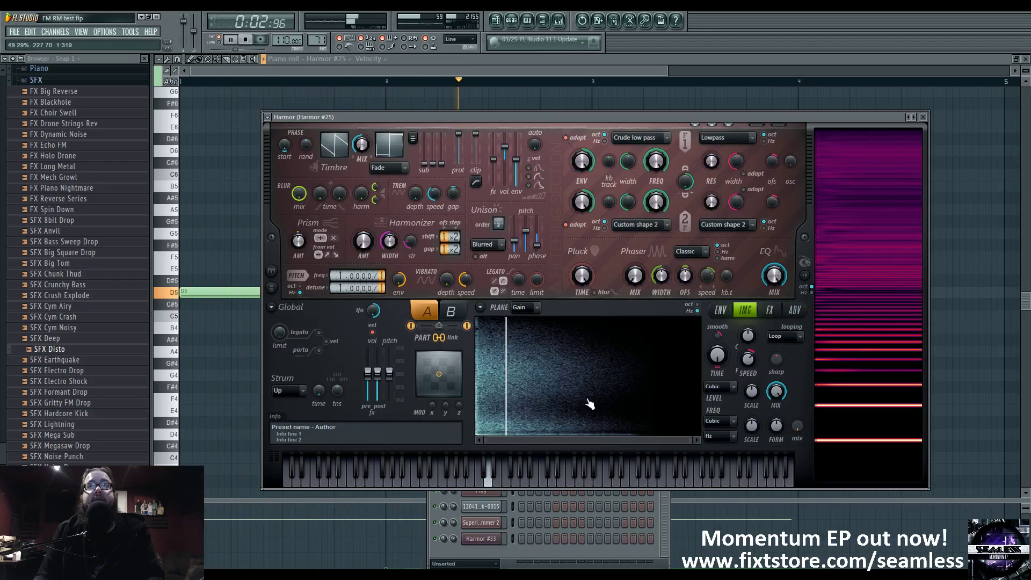
{"action": "left_click", "coordinate": [244, 40]}
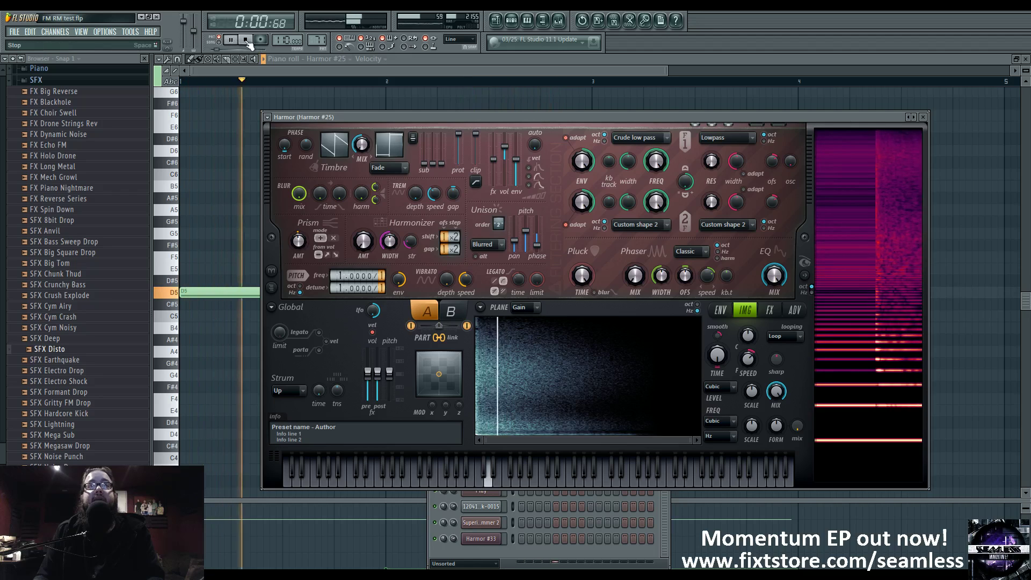
{"action": "left_click", "coordinate": [244, 41]}
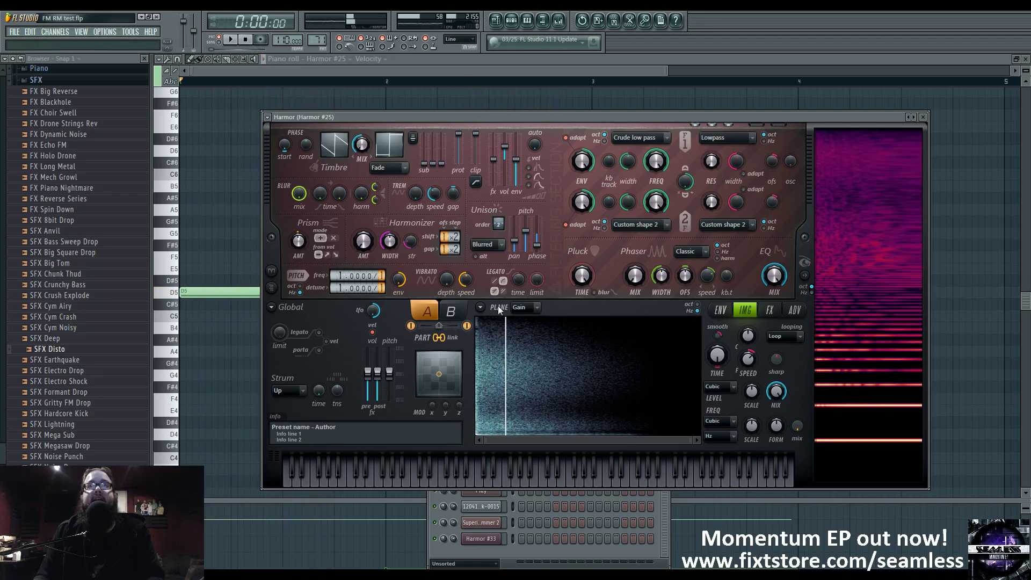
Check the image options of Harmor #25 and preview the SFX Big Tom sample from the SFX folder
{"action": "left_click", "coordinate": [482, 307]}
{"action": "left_click", "coordinate": [484, 308]}
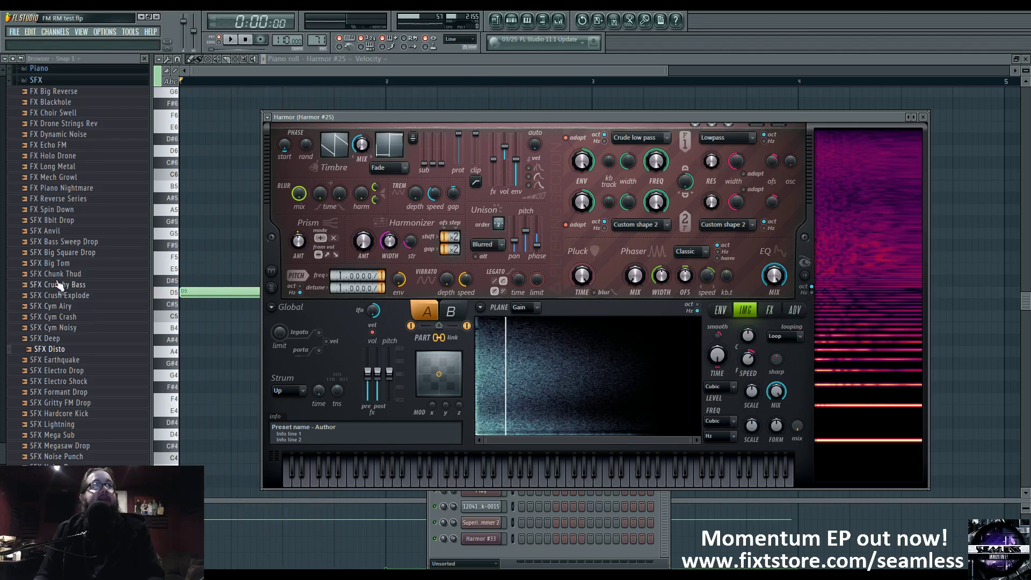
{"action": "left_click", "coordinate": [77, 263]}
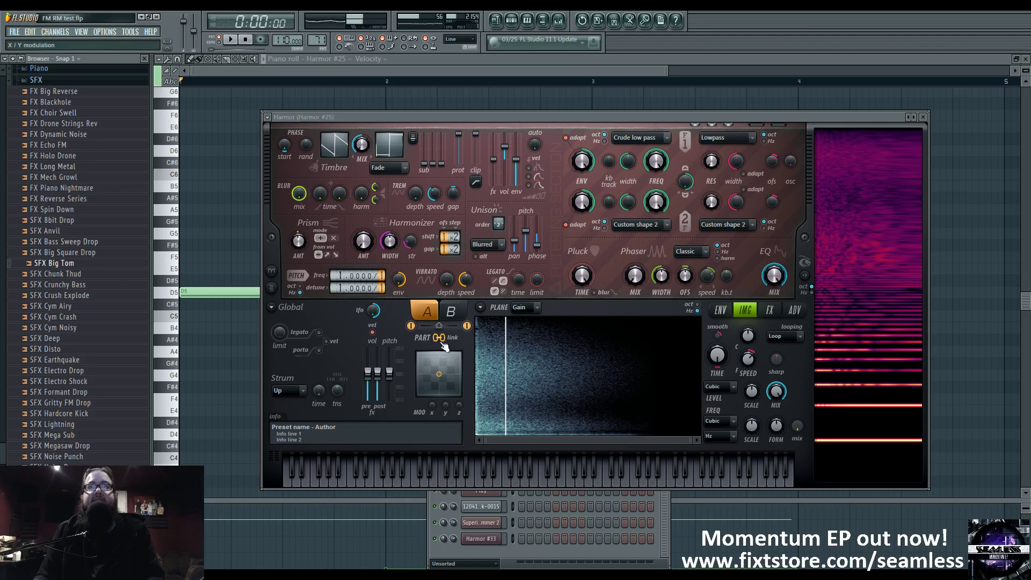
Compare the image content of parts A and B in Harmor #25 and review the image options for part B
{"action": "left_click", "coordinate": [454, 311]}
{"action": "left_click", "coordinate": [427, 311]}
{"action": "left_click", "coordinate": [459, 313]}
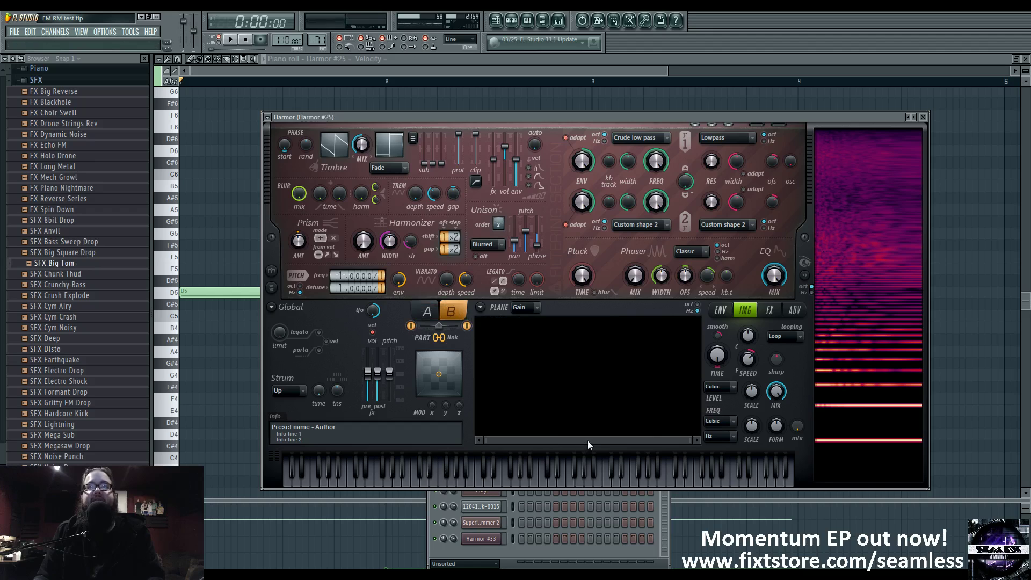
{"action": "left_click", "coordinate": [482, 309]}
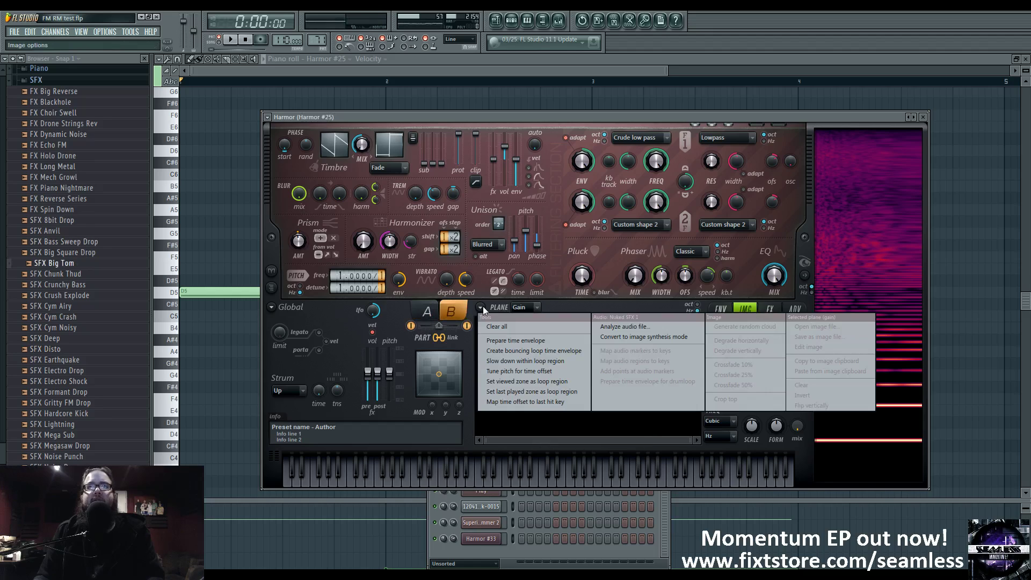
{"action": "left_click", "coordinate": [483, 309]}
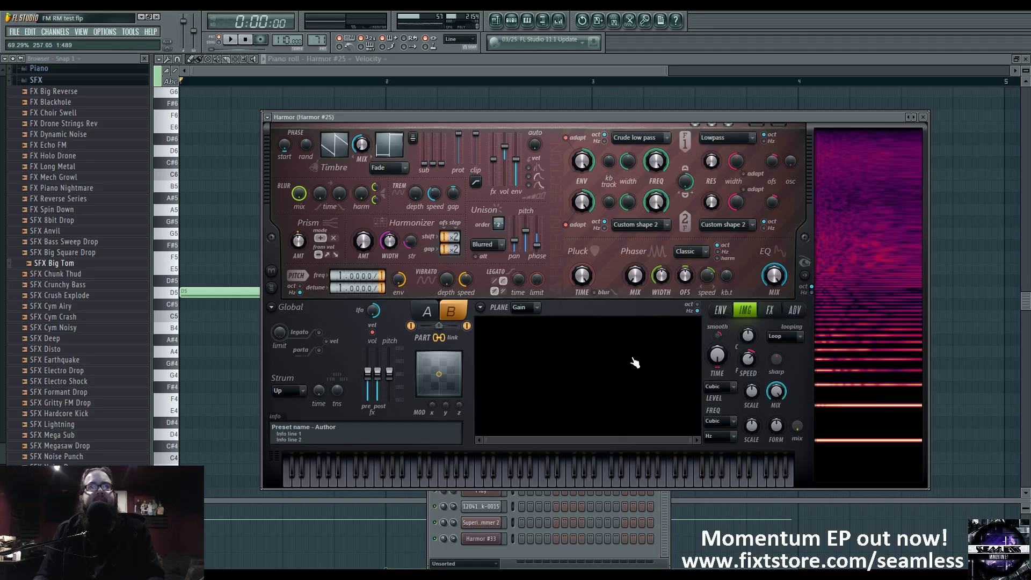
{"action": "left_click", "coordinate": [486, 309]}
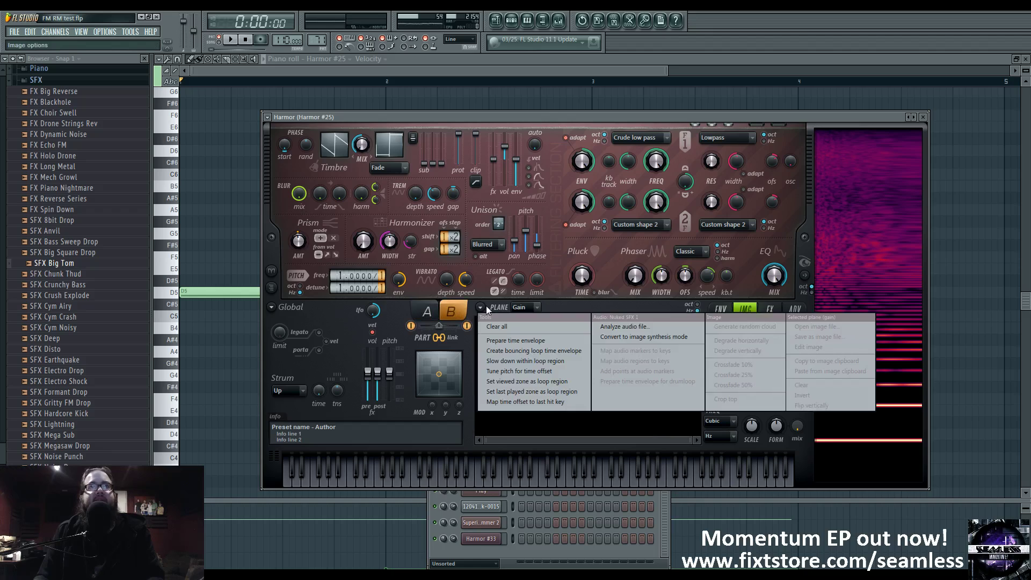
{"action": "left_click", "coordinate": [484, 310]}
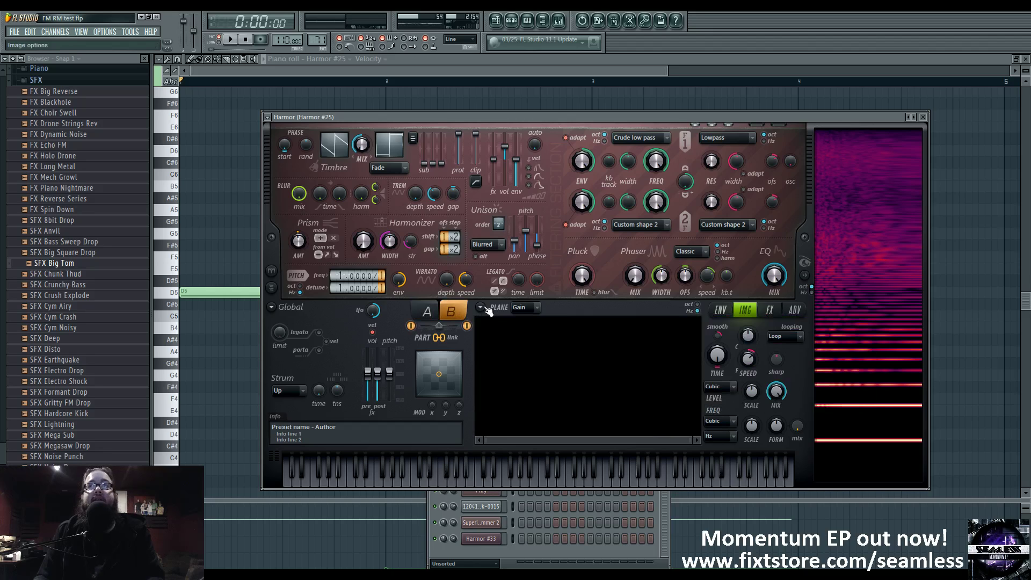
Look through part B's effects, envelope and image pages, and return to part A's image
{"action": "left_click", "coordinate": [768, 311]}
{"action": "left_click", "coordinate": [725, 313]}
{"action": "left_click", "coordinate": [745, 311]}
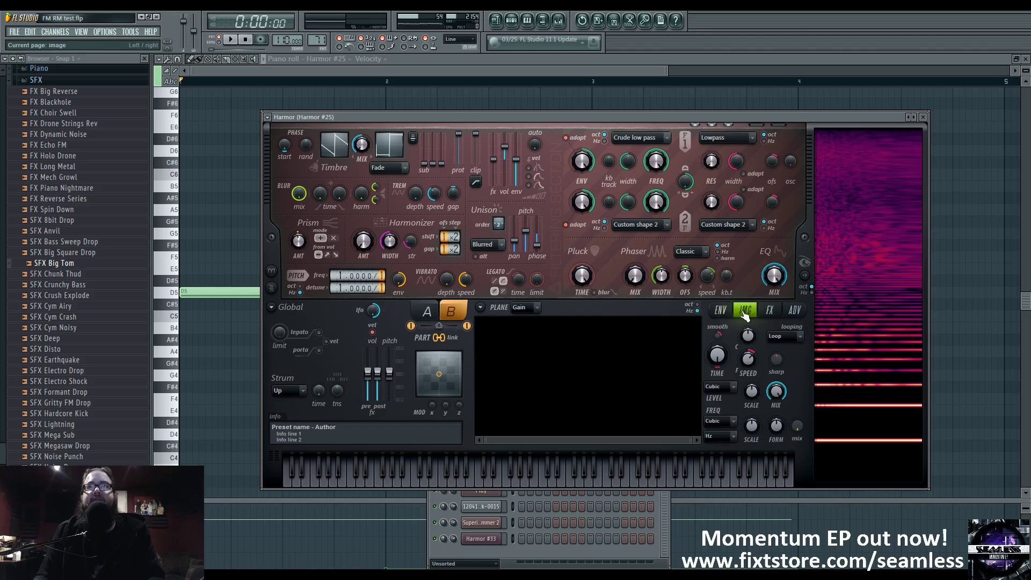
{"action": "left_click", "coordinate": [427, 312]}
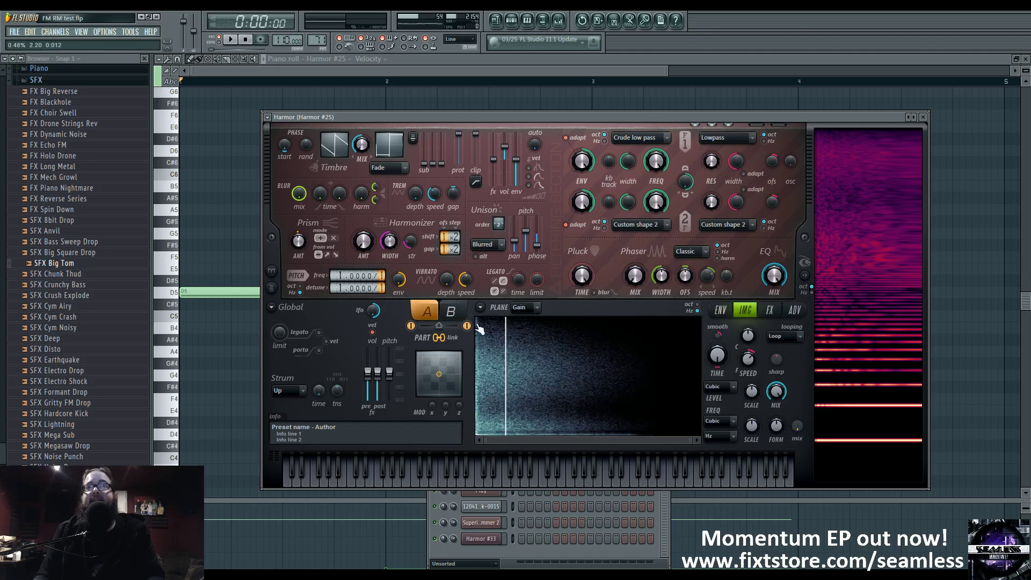
Open part A's Image time offset envelope, and play Pattern 71 while watching the image's playback position
{"action": "right_click", "coordinate": [721, 357]}
{"action": "left_click", "coordinate": [753, 384]}
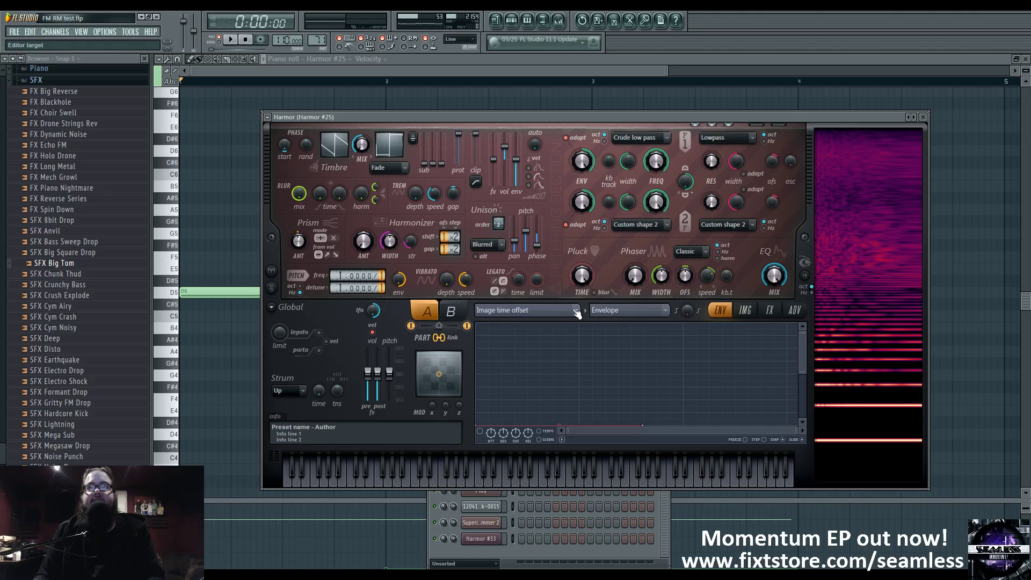
{"action": "left_click_drag", "start_coordinate": [800, 374], "coordinate": [800, 416]}
{"action": "key", "text": "space"}
{"action": "left_click", "coordinate": [746, 311]}
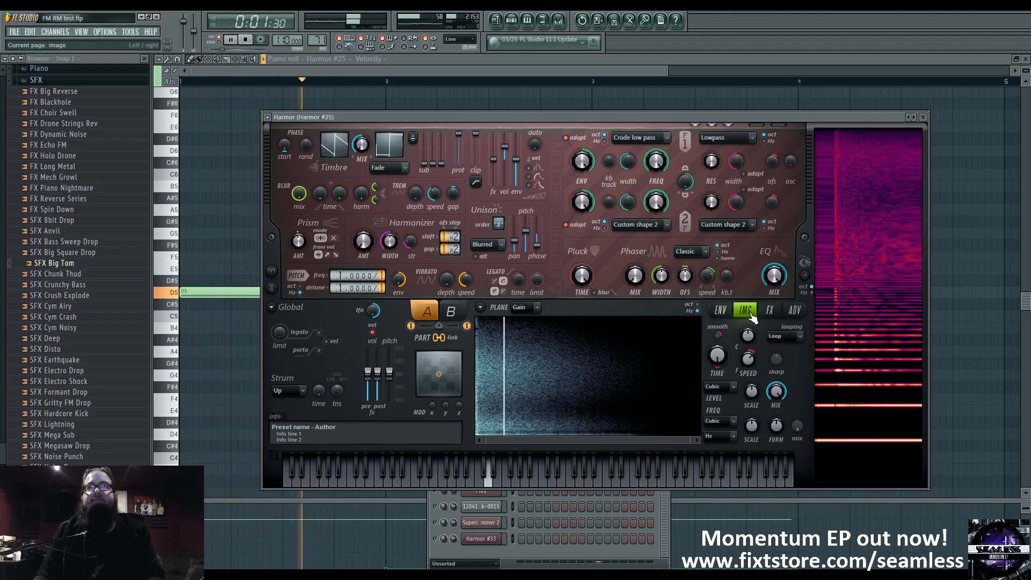
{"action": "key", "text": "space"}
Show the Image fine speed envelope of part A, and briefly play the pattern with the image in view
{"action": "left_click", "coordinate": [721, 311]}
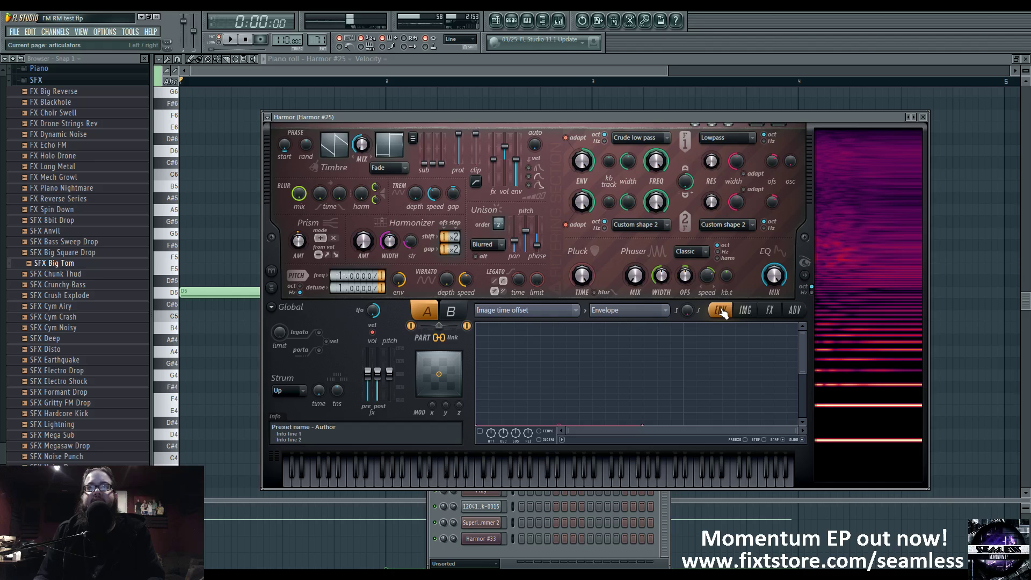
{"action": "left_click", "coordinate": [630, 311]}
{"action": "left_click", "coordinate": [629, 310]}
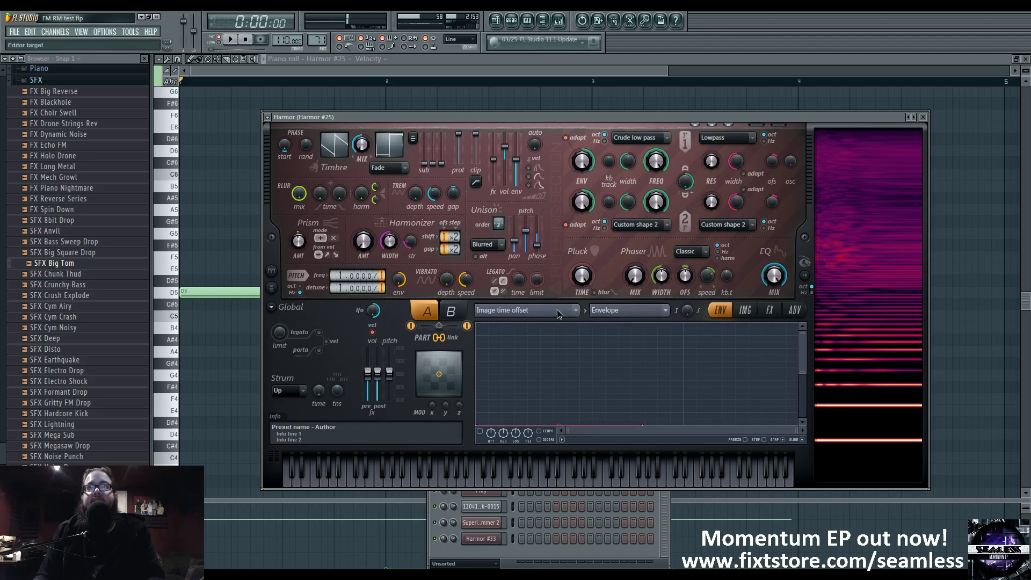
{"action": "left_click", "coordinate": [556, 310]}
{"action": "left_click", "coordinate": [543, 533]}
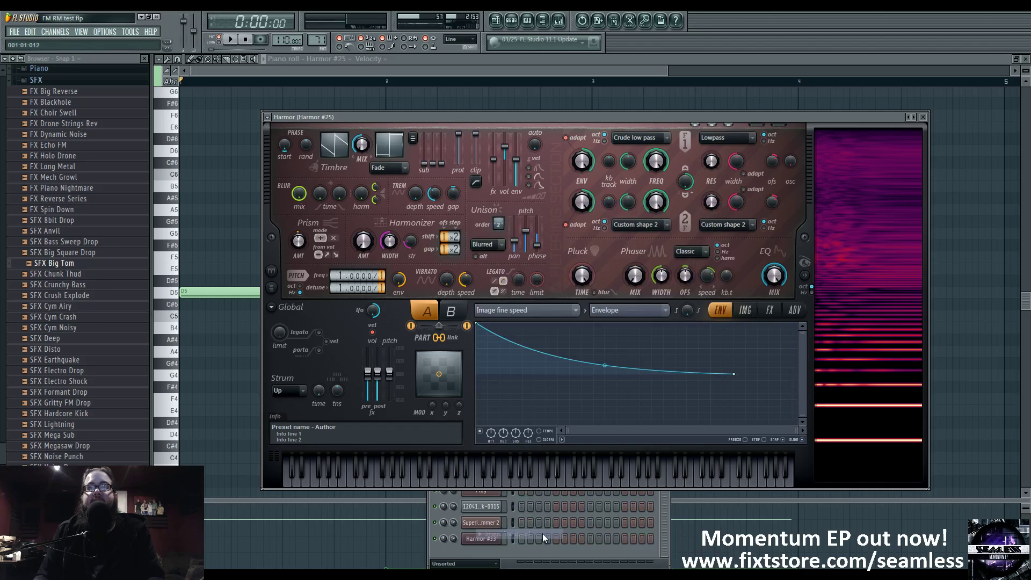
{"action": "left_click", "coordinate": [751, 308]}
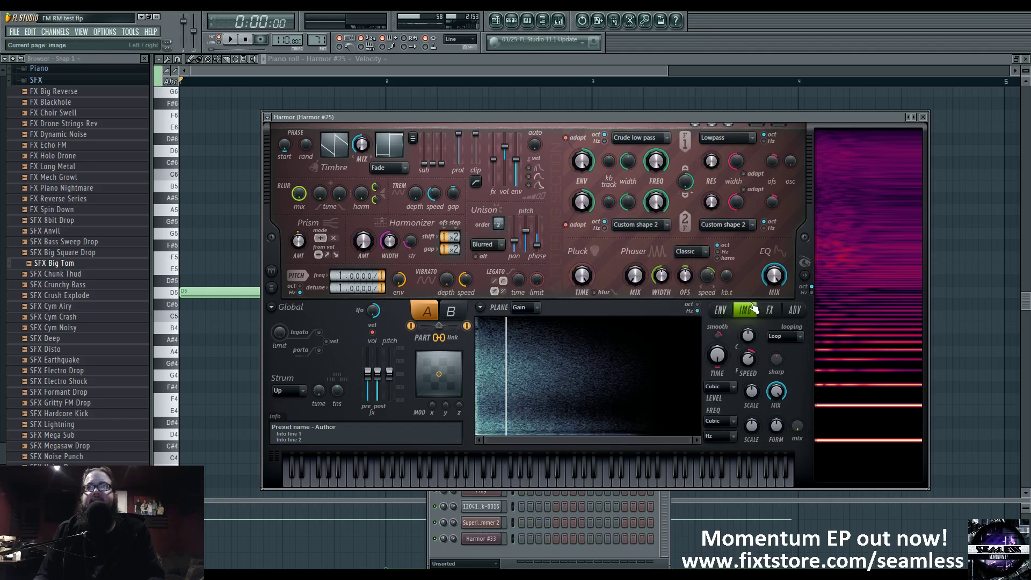
{"action": "key", "text": "space"}
{"action": "key", "text": "space"}
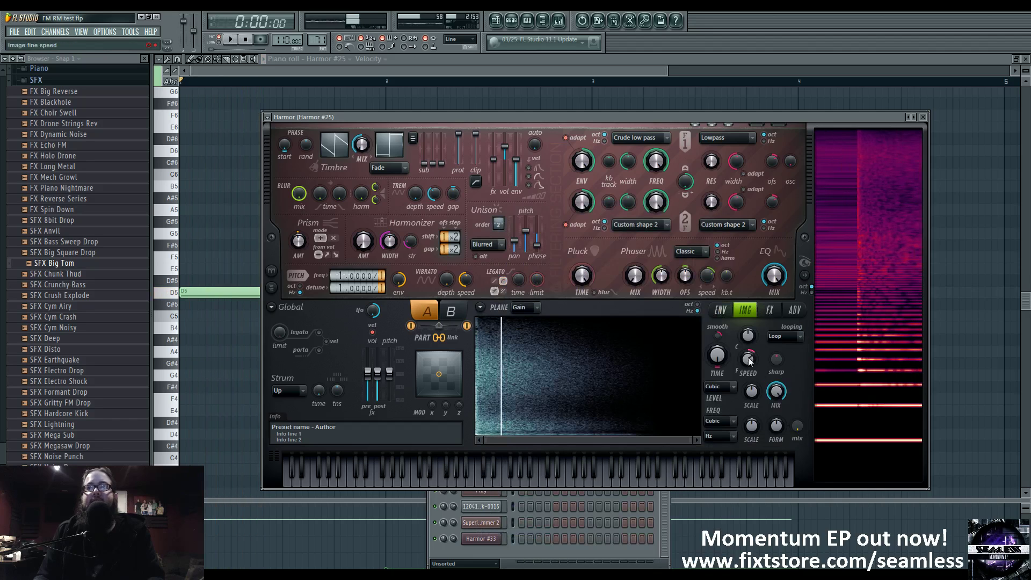
Compare the Image fine speed envelope with part A's image and replay the pattern
{"action": "left_click", "coordinate": [720, 309]}
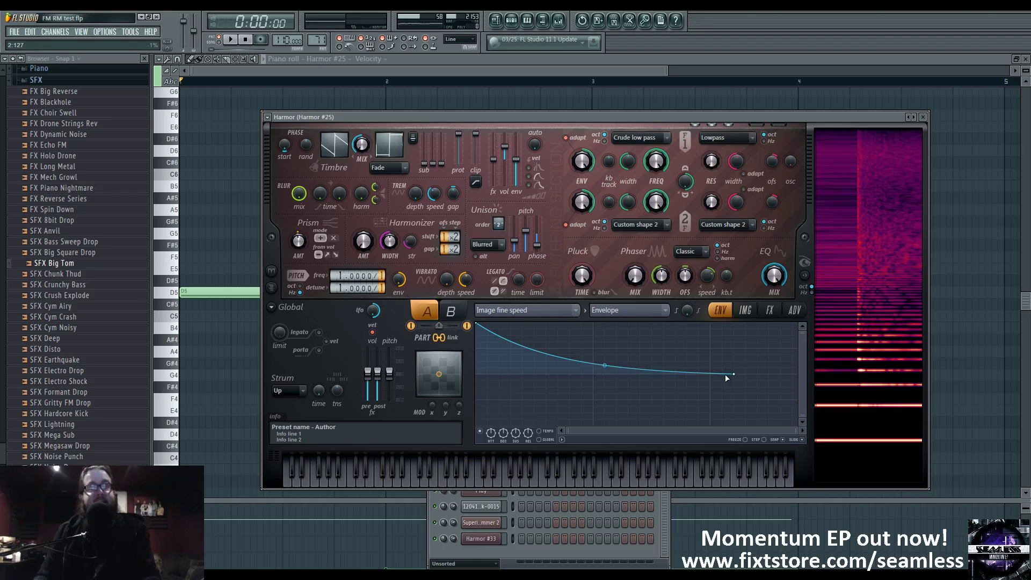
{"action": "left_click", "coordinate": [745, 310]}
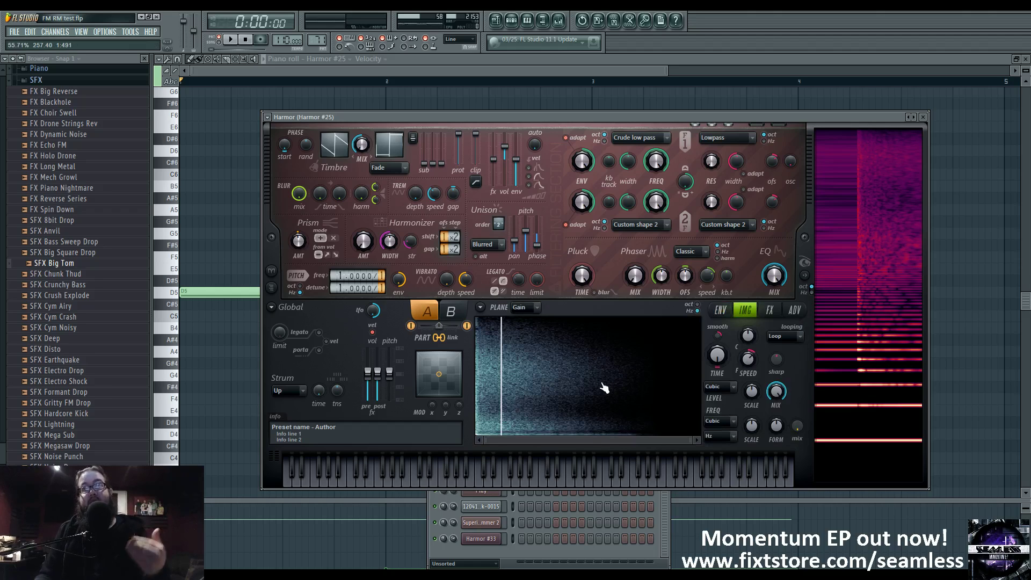
{"action": "key", "text": "space"}
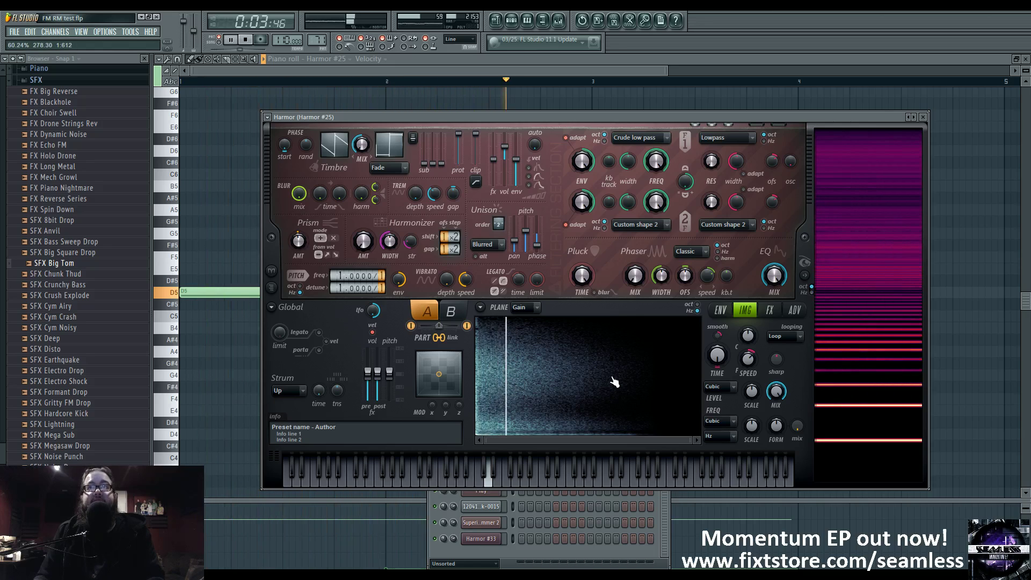
{"action": "key", "text": "space"}
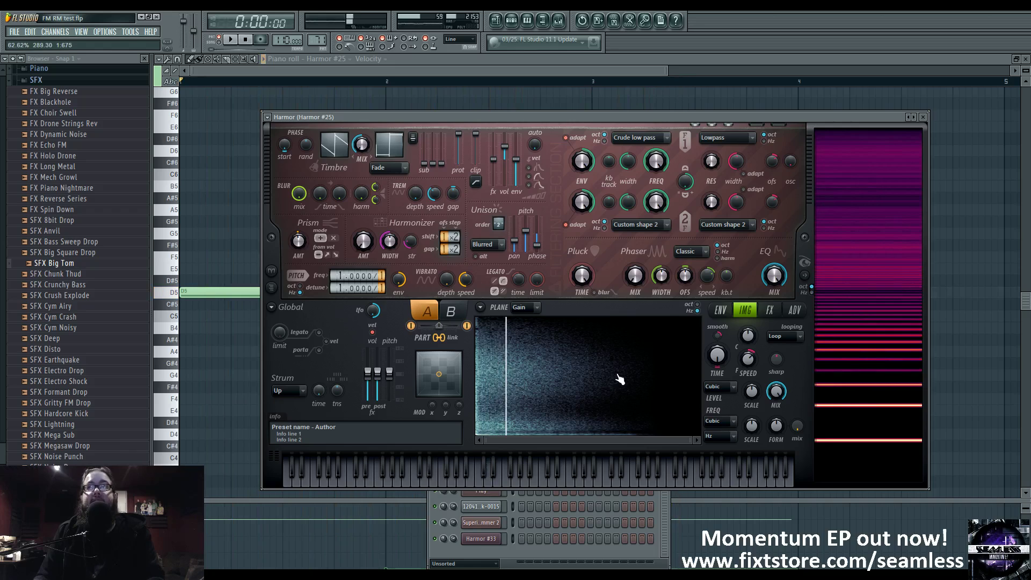
Review Harmor #25's effects page and show its Harmonic unison pitch shape in the envelope editor
{"action": "left_click", "coordinate": [720, 310]}
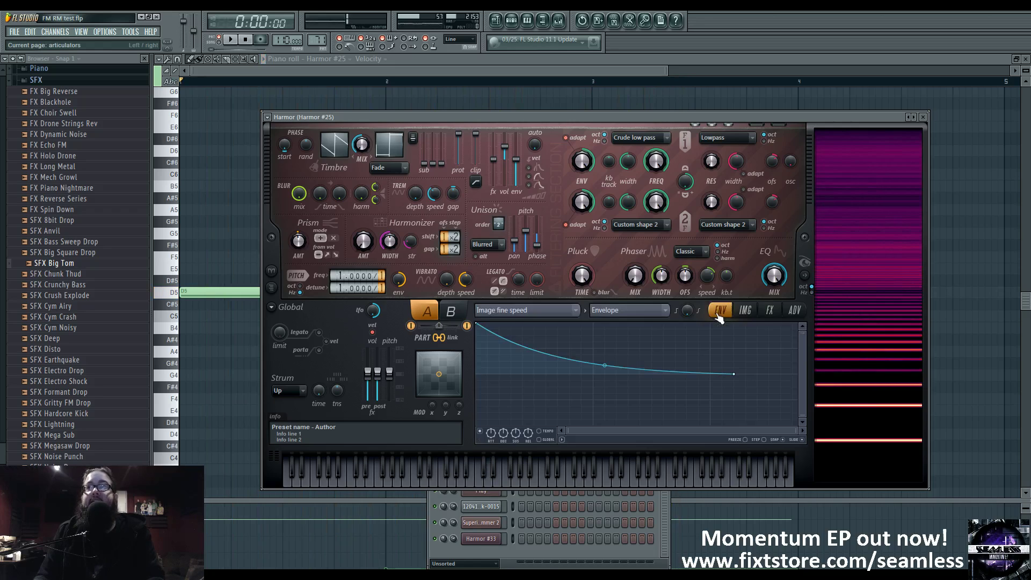
{"action": "left_click", "coordinate": [765, 312]}
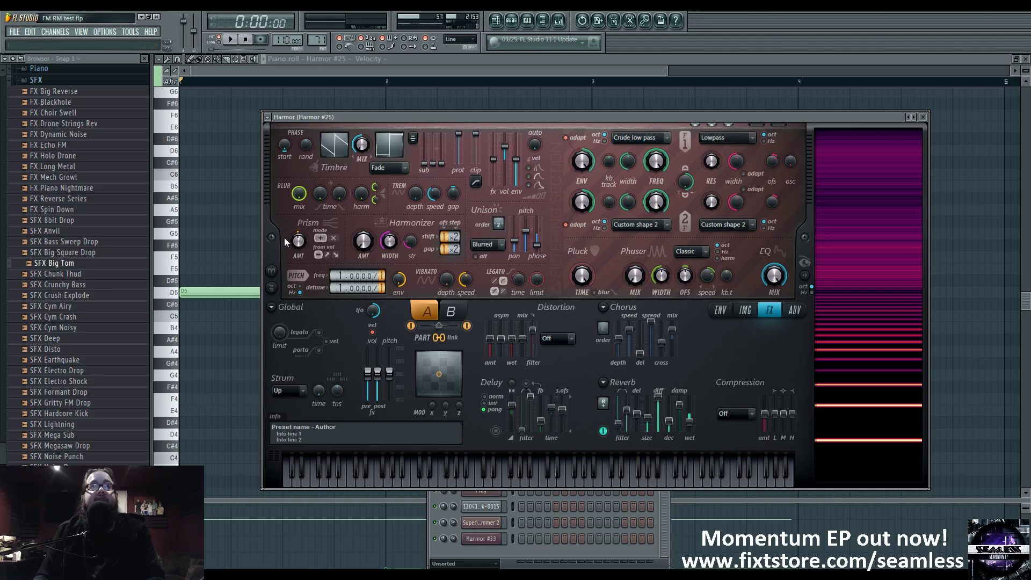
{"action": "left_click", "coordinate": [718, 311]}
{"action": "left_click", "coordinate": [575, 311]}
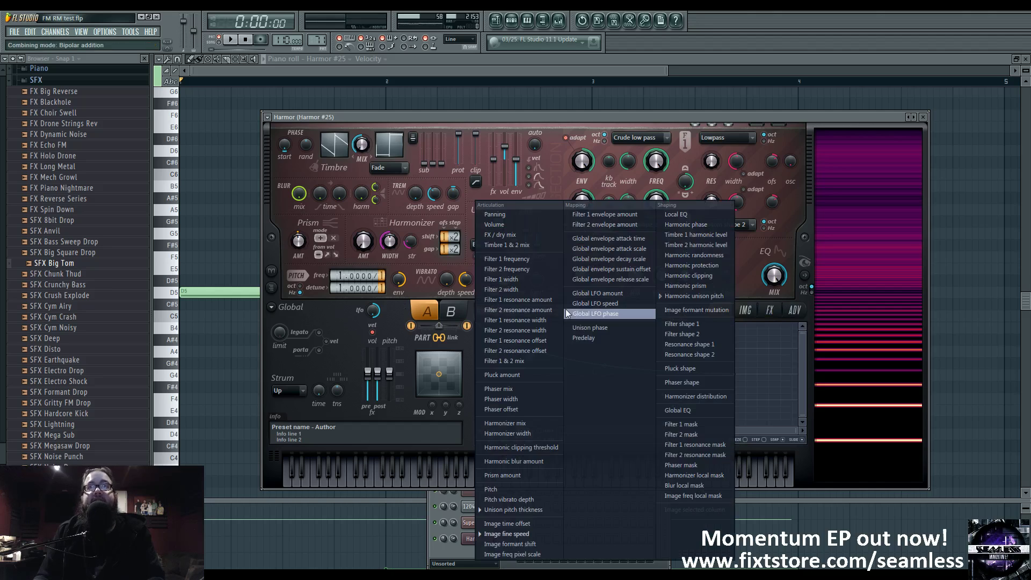
{"action": "left_click", "coordinate": [705, 304]}
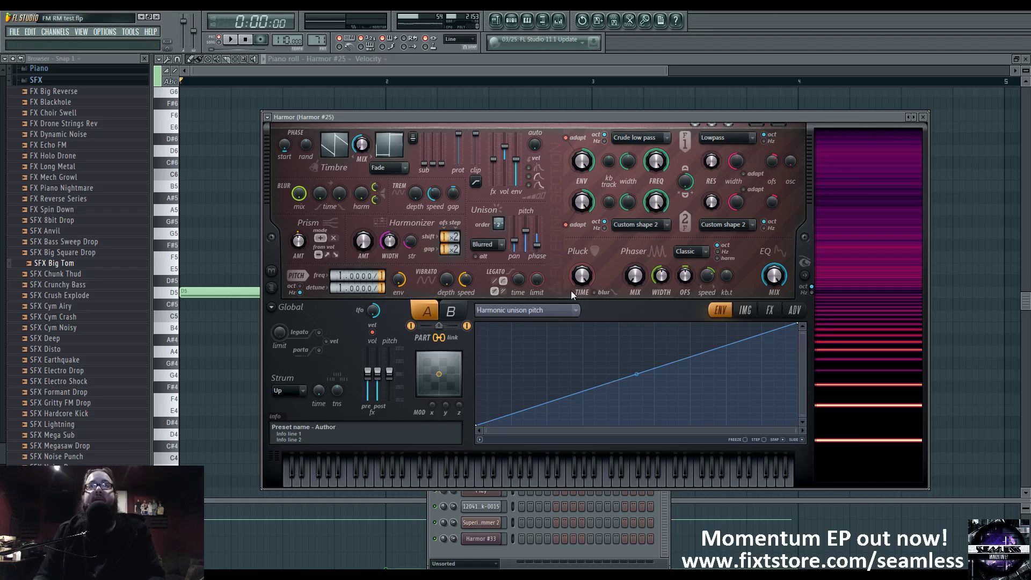
Open mixer track Insert 42 of Harmor #25 and inspect its ValhallaShimmer and Fruity Parametric EQ 2 effects
{"action": "left_click", "coordinate": [515, 22]}
{"action": "left_click", "coordinate": [496, 477]}
{"action": "left_click", "coordinate": [496, 477]}
{"action": "left_click_drag", "start_coordinate": [752, 119], "coordinate": [675, 239]}
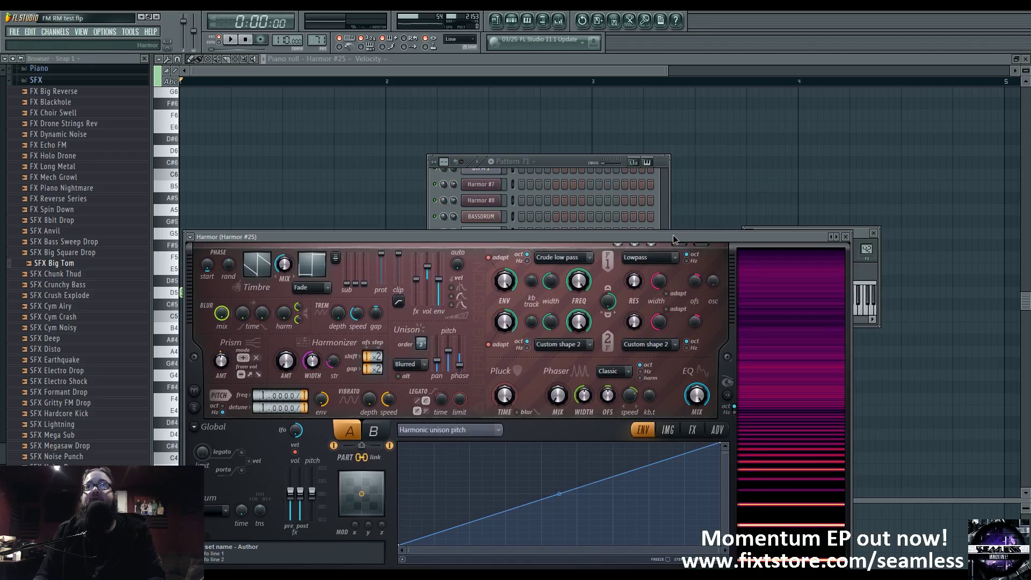
{"action": "double_click", "coordinate": [866, 249]}
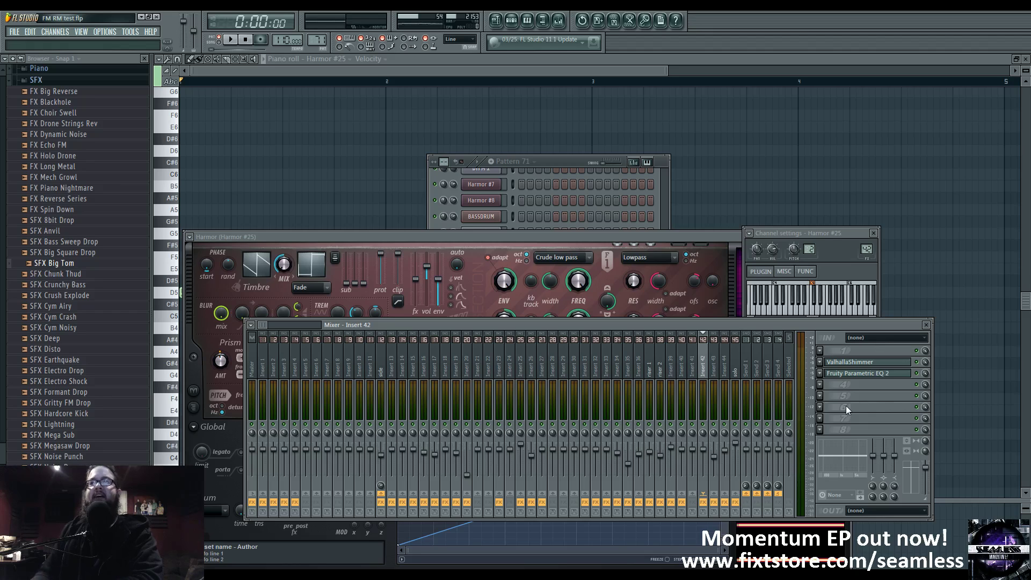
{"action": "left_click", "coordinate": [880, 363]}
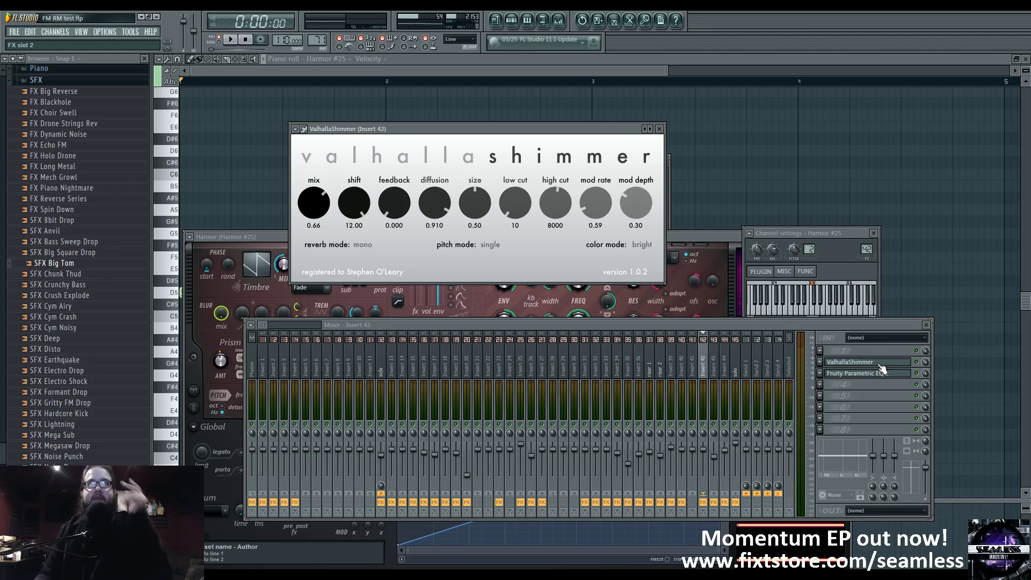
{"action": "left_click", "coordinate": [873, 378]}
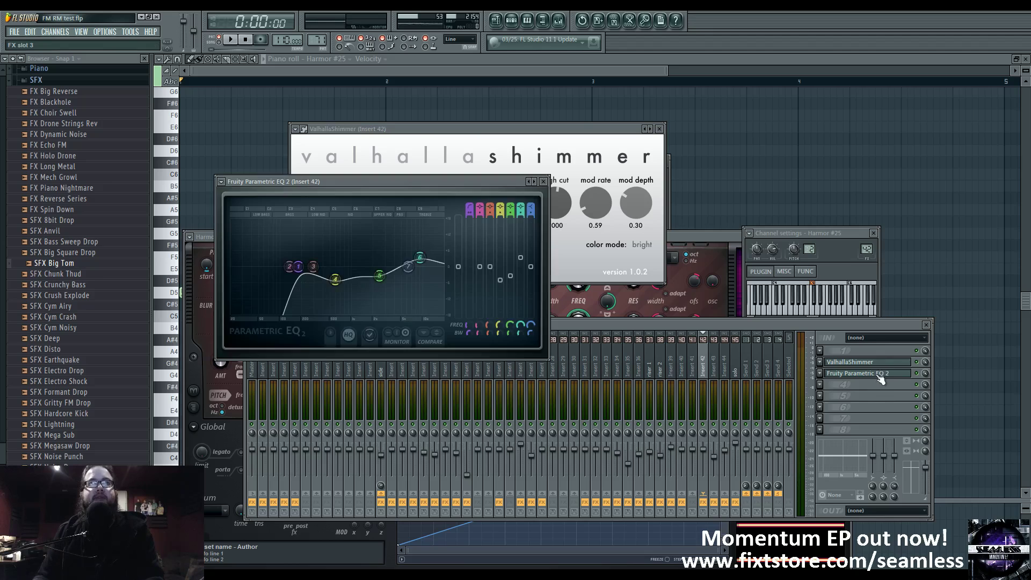
{"action": "left_click", "coordinate": [881, 378]}
Inspect the SFX Disto channel settings and its mixer track Insert 40 over the playlist
{"action": "left_click", "coordinate": [512, 21]}
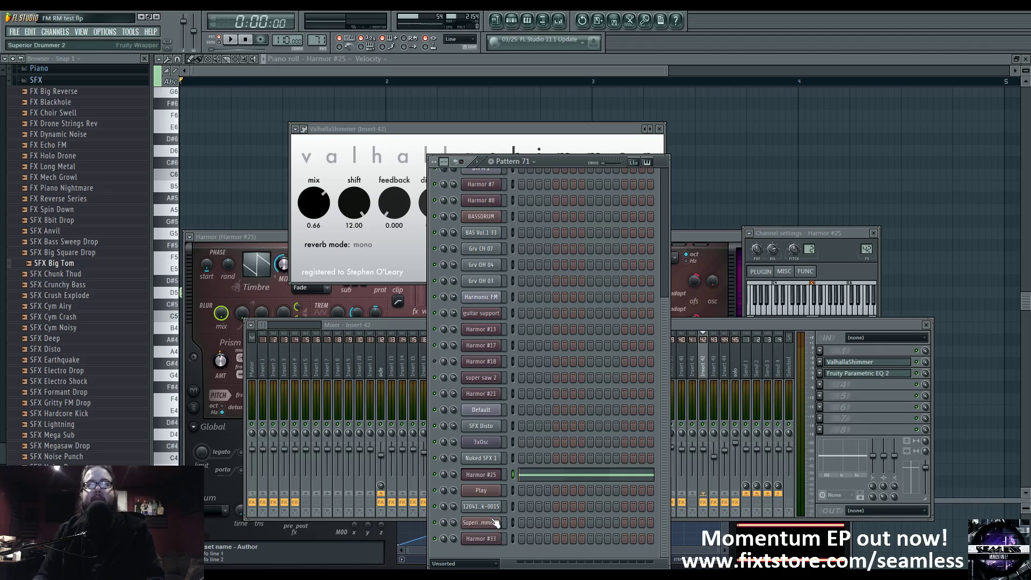
{"action": "left_click", "coordinate": [489, 428]}
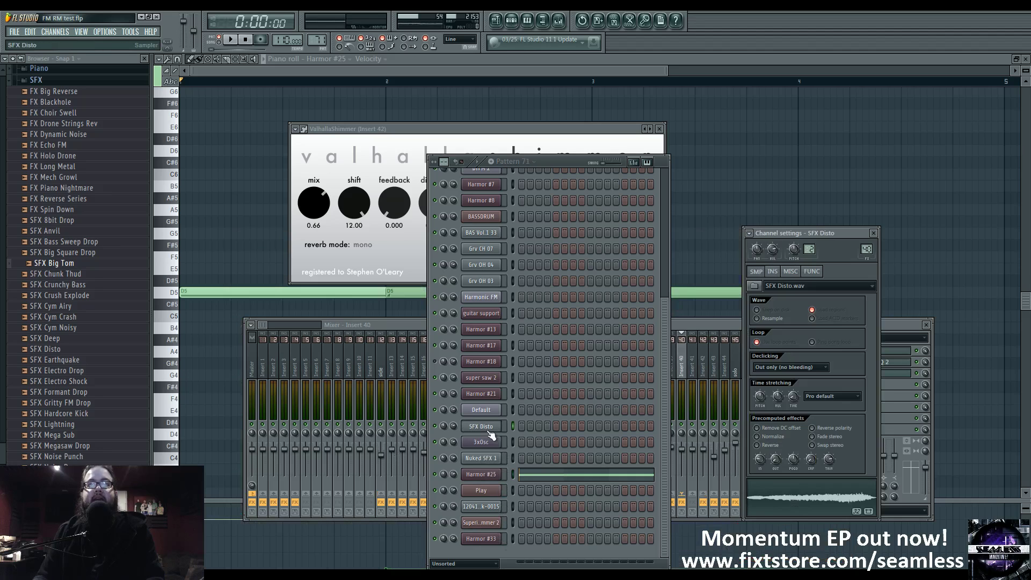
{"action": "left_click", "coordinate": [486, 428]}
{"action": "left_click", "coordinate": [486, 428]}
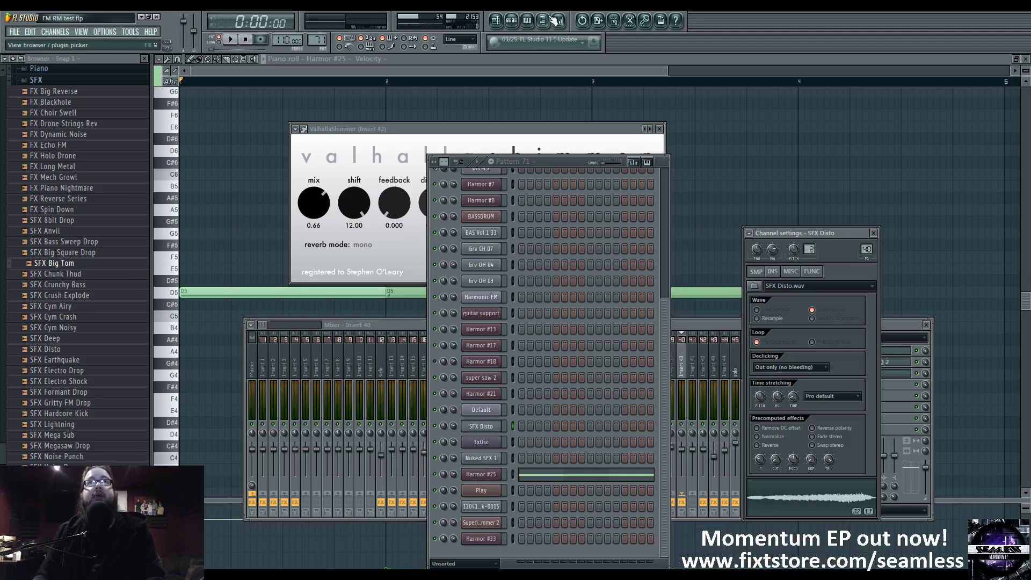
{"action": "left_click", "coordinate": [496, 20]}
{"action": "left_click", "coordinate": [558, 20]}
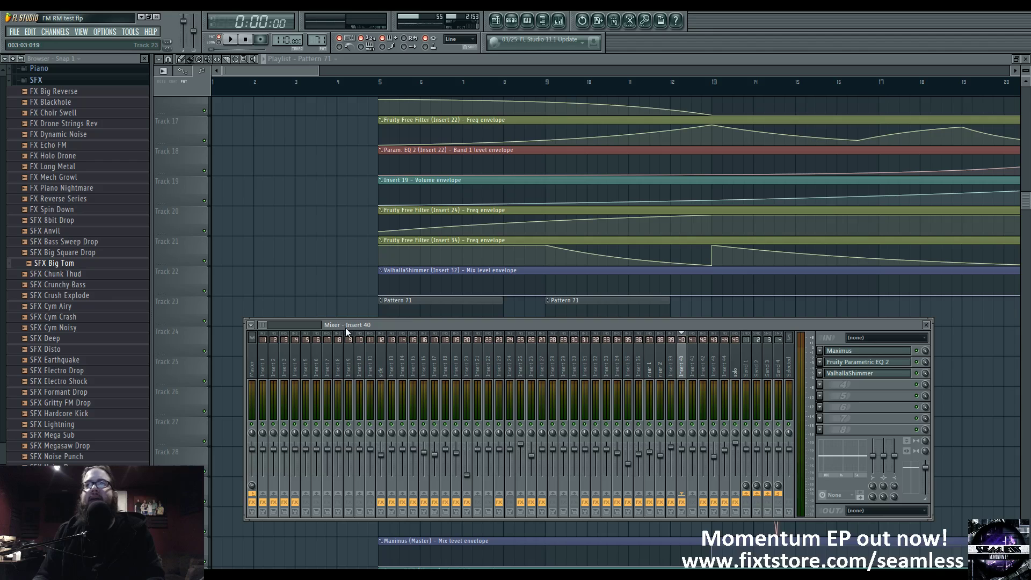
Reopen the Harmor #25 synth from the channel list and show its mixer track Insert 42
{"action": "left_click", "coordinate": [511, 21]}
{"action": "left_click", "coordinate": [495, 473]}
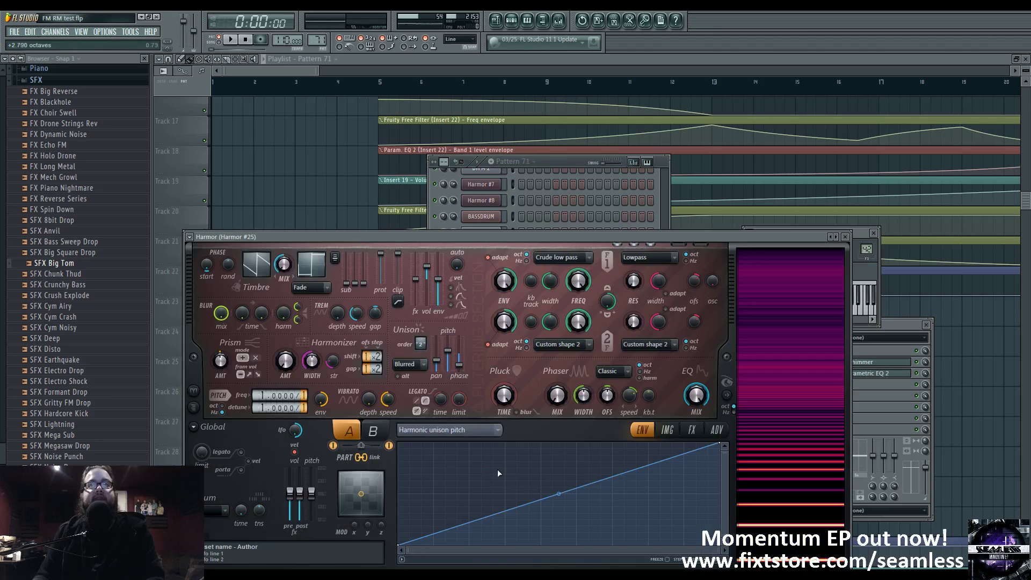
{"action": "double_click", "coordinate": [867, 250]}
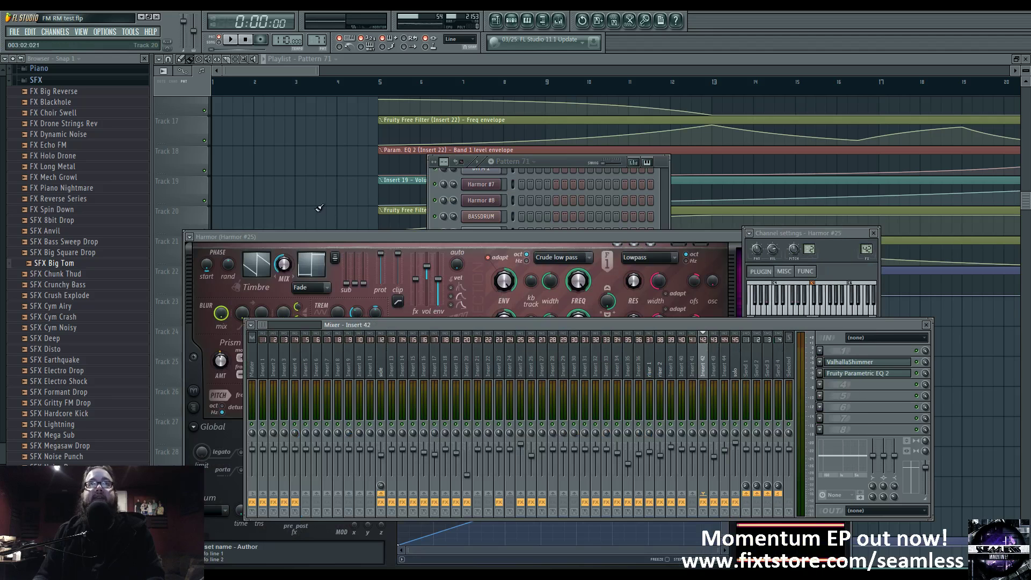
Close all open windows, open the BASSDRUM Pattern 30 from Track 1 in the piano roll and show its channels
{"action": "key", "text": "F12"}
{"action": "scroll", "coordinate": [376, 467], "scroll_direction": "down", "scroll_amount": 2}
{"action": "scroll", "coordinate": [385, 468], "scroll_direction": "up", "scroll_amount": 4}
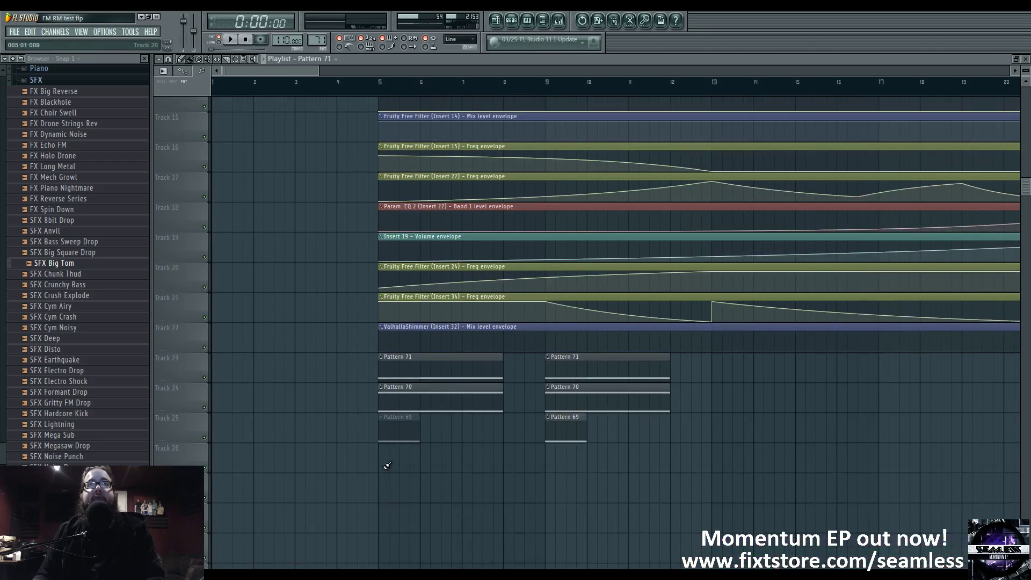
{"action": "scroll", "coordinate": [405, 434], "scroll_direction": "up", "scroll_amount": 6}
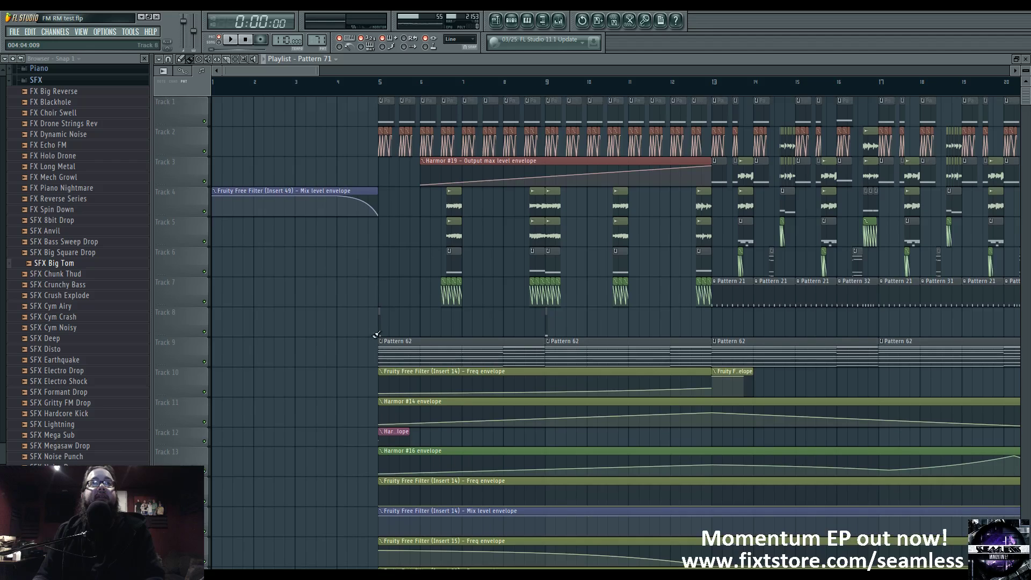
{"action": "double_click", "coordinate": [429, 108]}
{"action": "key", "text": "F6"}
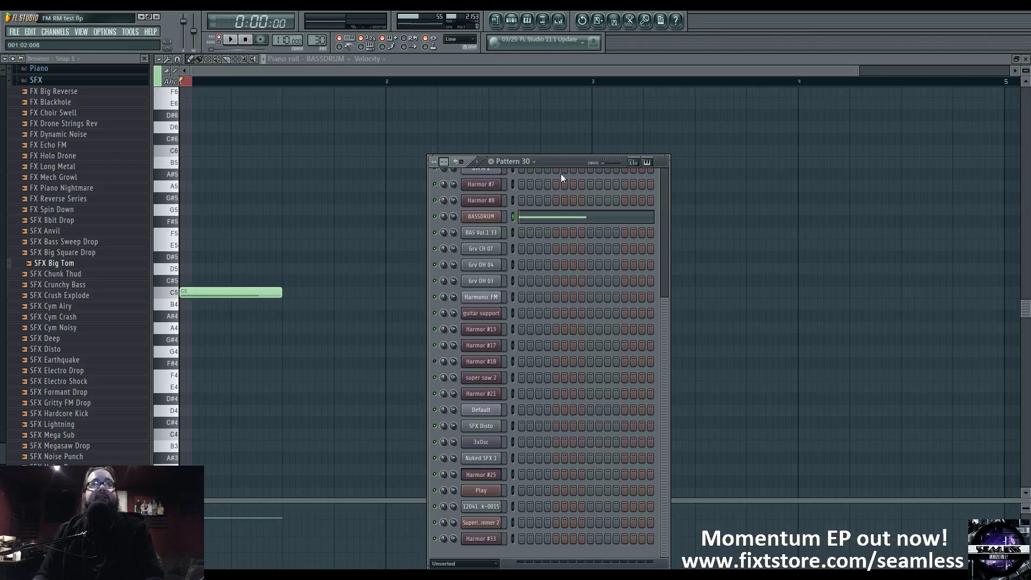
Open the BASSDRUM synth of Pattern 30, audition its sound and show its mixer track Insert 14
{"action": "left_click", "coordinate": [483, 217]}
{"action": "left_click", "coordinate": [445, 296]}
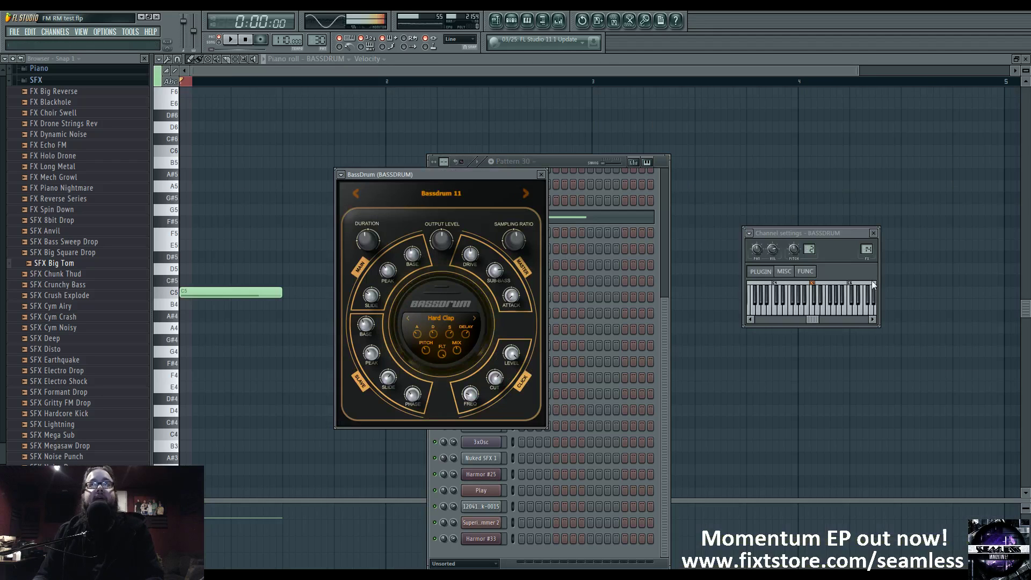
{"action": "double_click", "coordinate": [867, 250]}
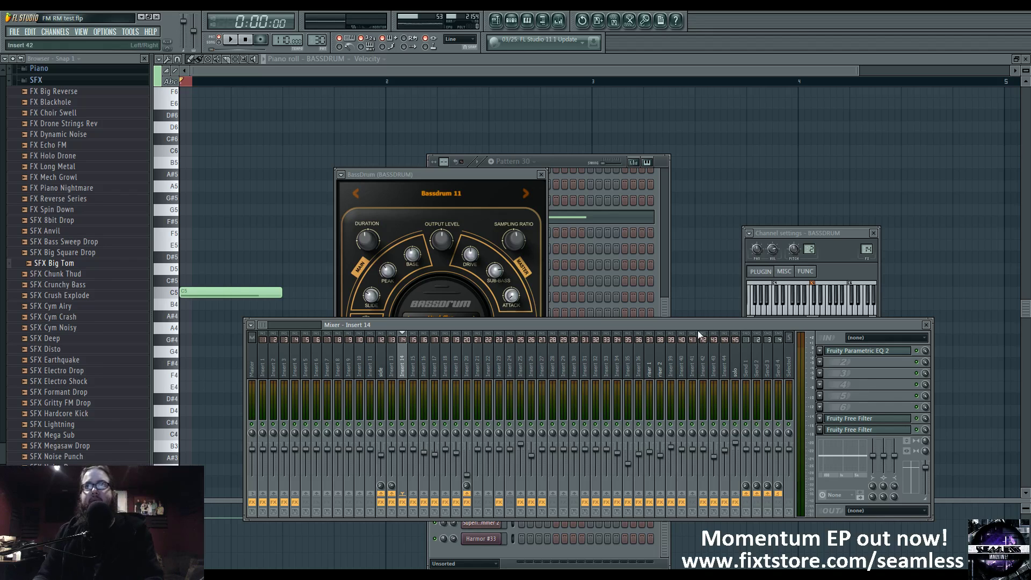
Open the Nuked SFX 1 and 120417 crispydinner kick sample channels and audition the Nuked SFX 1 waveform
{"action": "left_click", "coordinate": [665, 303]}
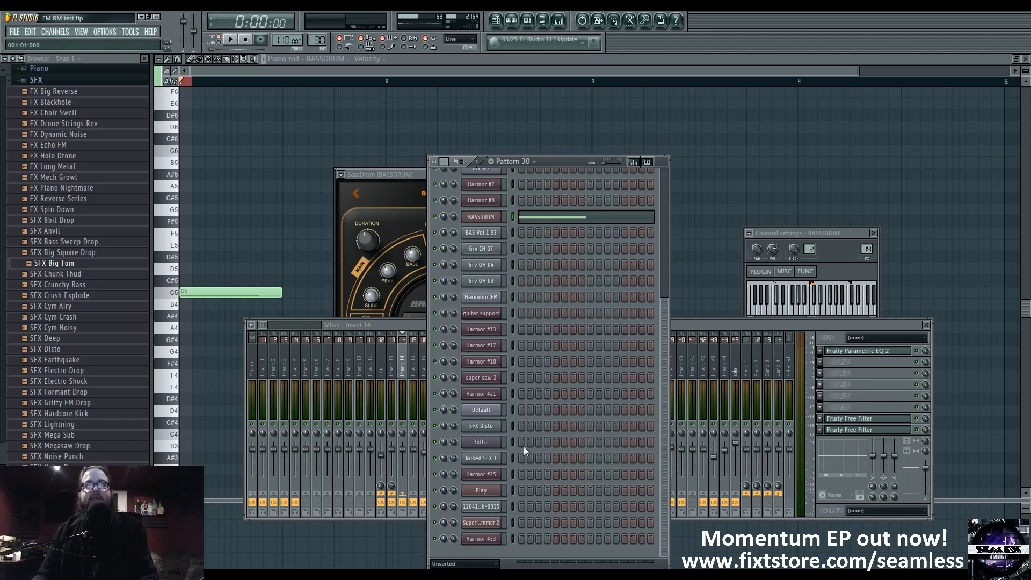
{"action": "left_click", "coordinate": [495, 461]}
{"action": "left_click", "coordinate": [794, 497]}
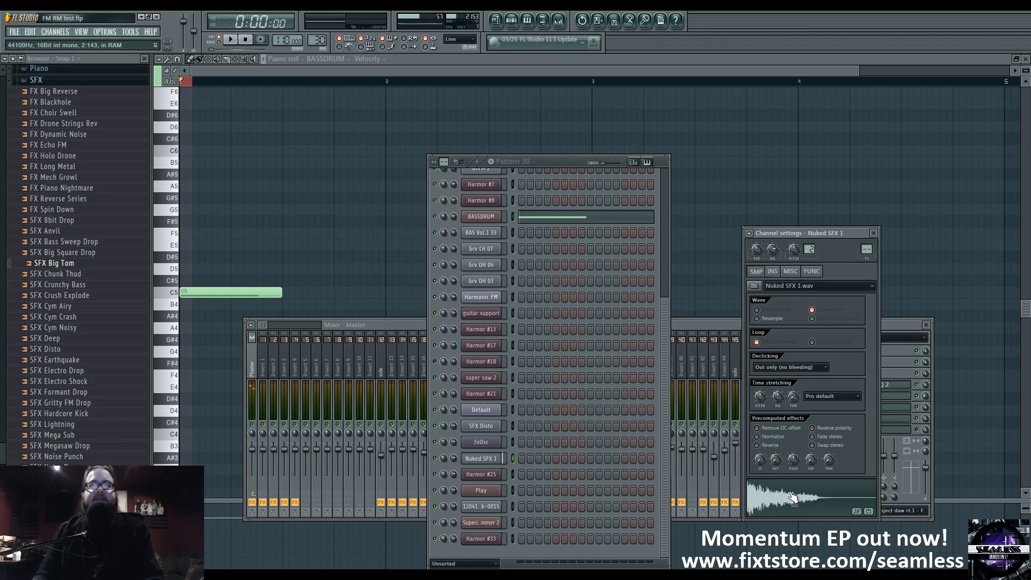
{"action": "left_click", "coordinate": [793, 498]}
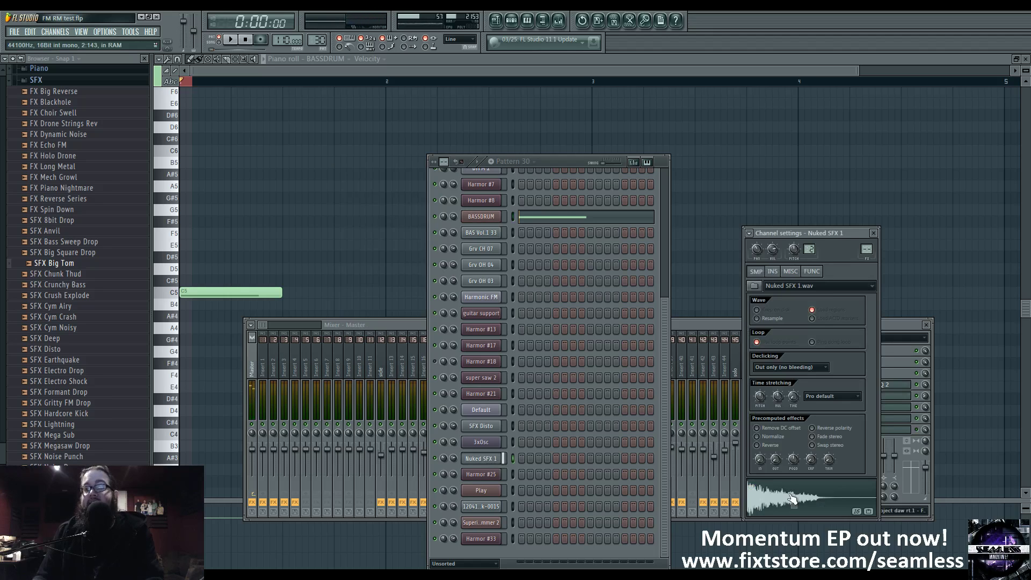
{"action": "left_click", "coordinate": [481, 506]}
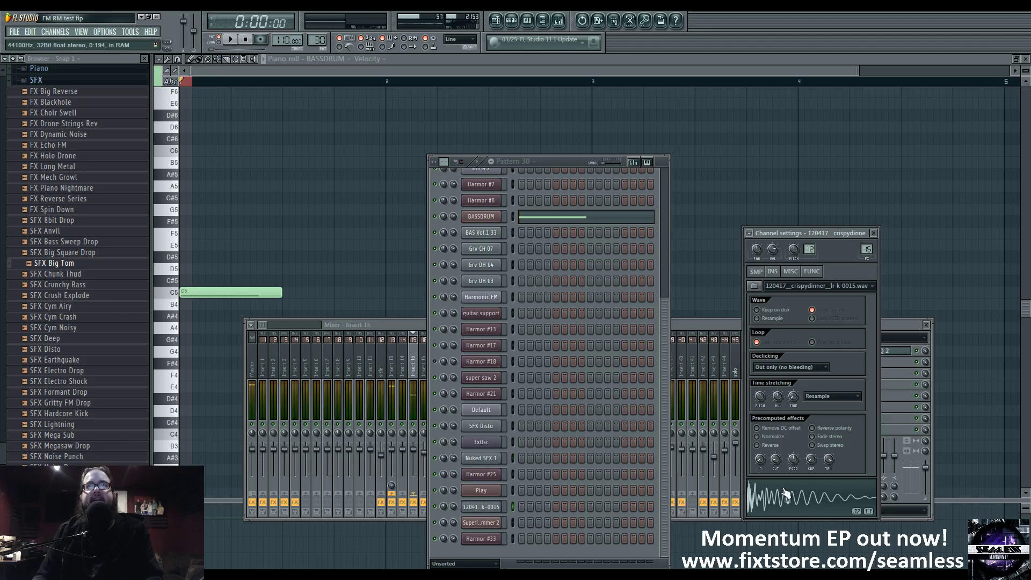
Reopen the BASSDRUM synth and inspect the Fruity Free Filter effects on its mixer track Insert 14
{"action": "left_click", "coordinate": [483, 218]}
{"action": "left_click", "coordinate": [450, 291]}
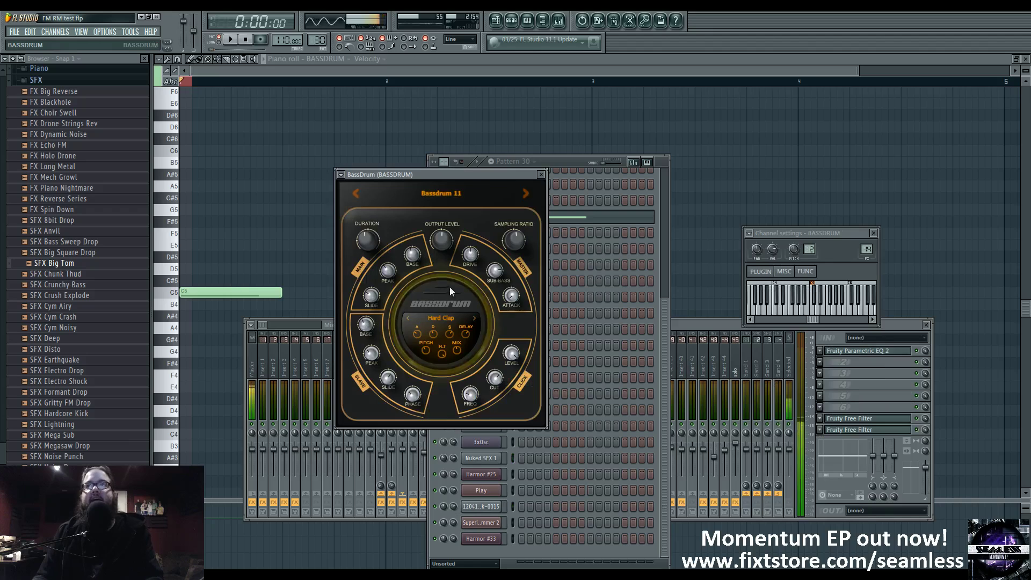
{"action": "left_click", "coordinate": [882, 424]}
{"action": "left_click", "coordinate": [883, 430]}
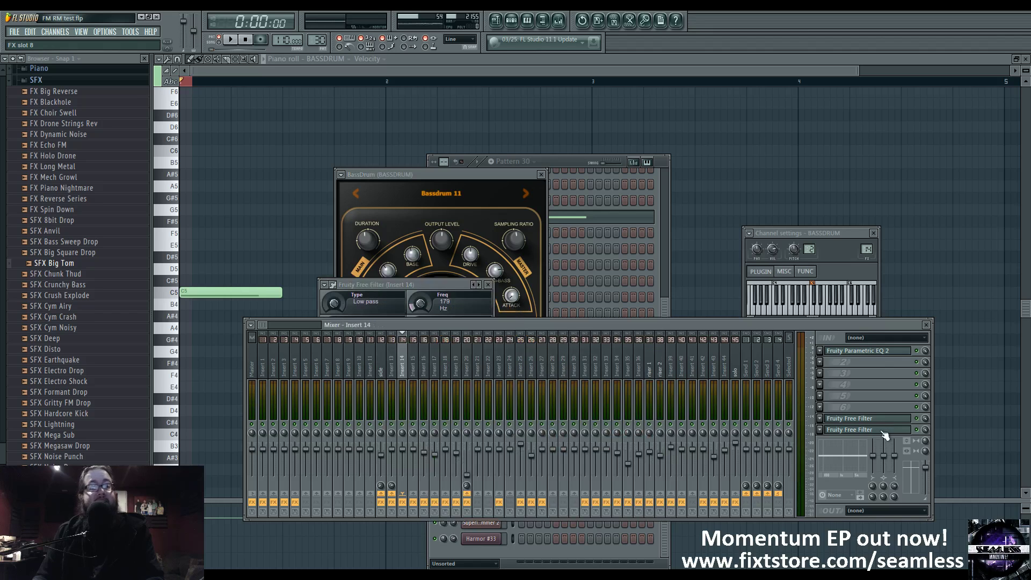
Return to the playlist, look over the arrangement past the intro and briefly play the section starting at bar 5
{"action": "left_click", "coordinate": [496, 21]}
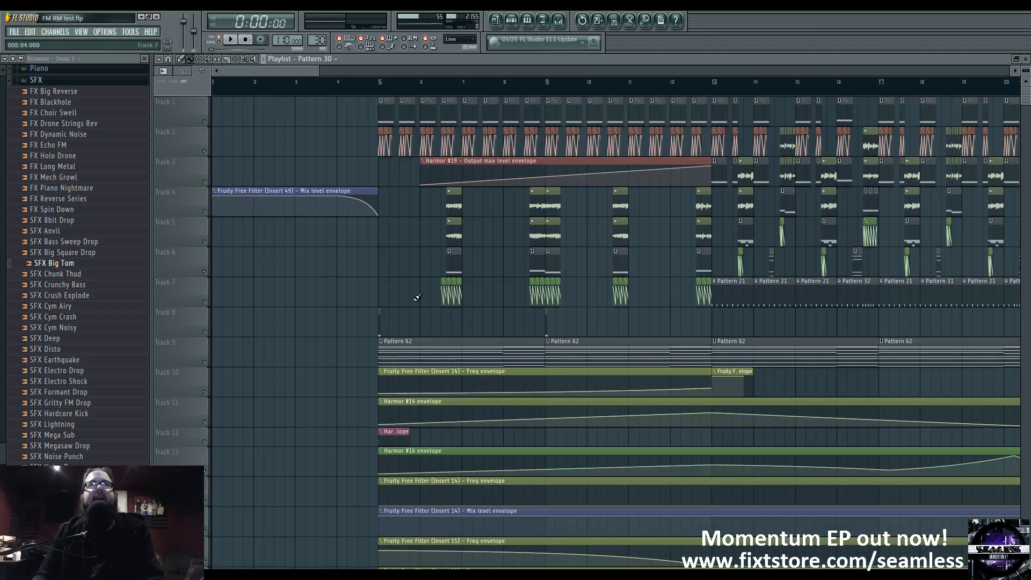
{"action": "mouse_move", "coordinate": [376, 89]}
{"action": "left_mouse_down"}
{"action": "mouse_move", "coordinate": [704, 90]}
{"action": "mouse_move", "coordinate": [471, 89]}
{"action": "mouse_move", "coordinate": [500, 98]}
{"action": "mouse_move", "coordinate": [650, 92]}
{"action": "left_mouse_up"}
{"action": "mouse_move", "coordinate": [537, 145]}
{"action": "left_mouse_down"}
{"action": "mouse_move", "coordinate": [295, 168]}
{"action": "mouse_move", "coordinate": [10, 175]}
{"action": "left_mouse_up"}
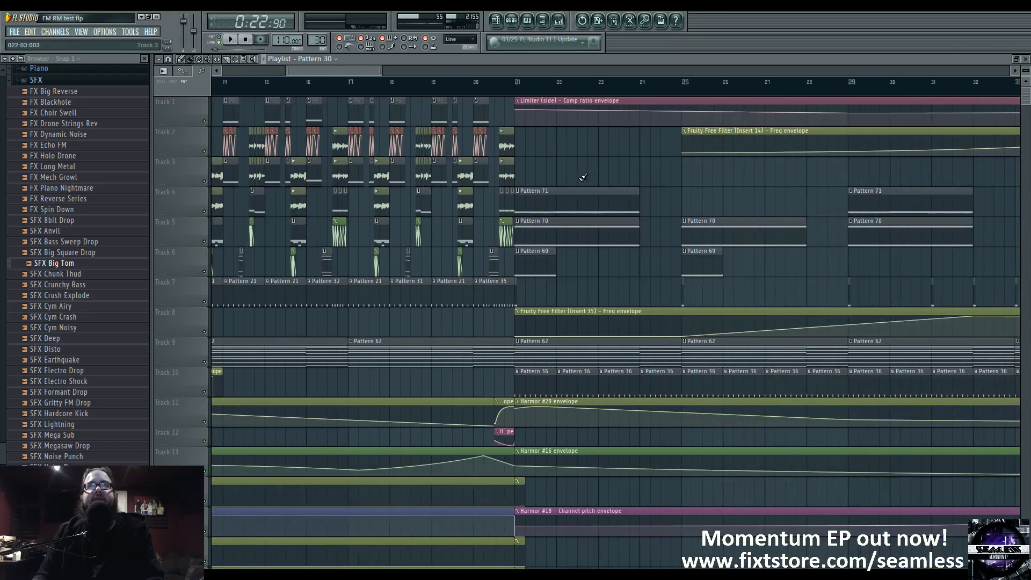
{"action": "left_click_drag", "start_coordinate": [582, 177], "coordinate": [451, 231]}
{"action": "scroll", "coordinate": [514, 253], "scroll_direction": "down", "scroll_amount": 2}
{"action": "left_click_drag", "start_coordinate": [595, 171], "coordinate": [815, 236]}
{"action": "scroll", "coordinate": [283, 256], "scroll_direction": "up", "scroll_amount": 2}
{"action": "left_click", "coordinate": [315, 88]}
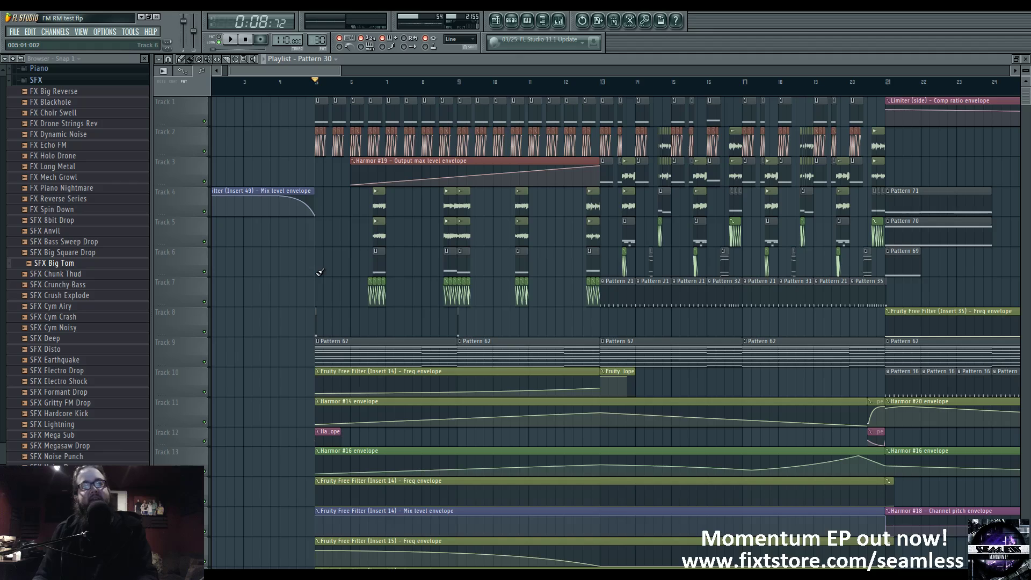
{"action": "key", "text": "space"}
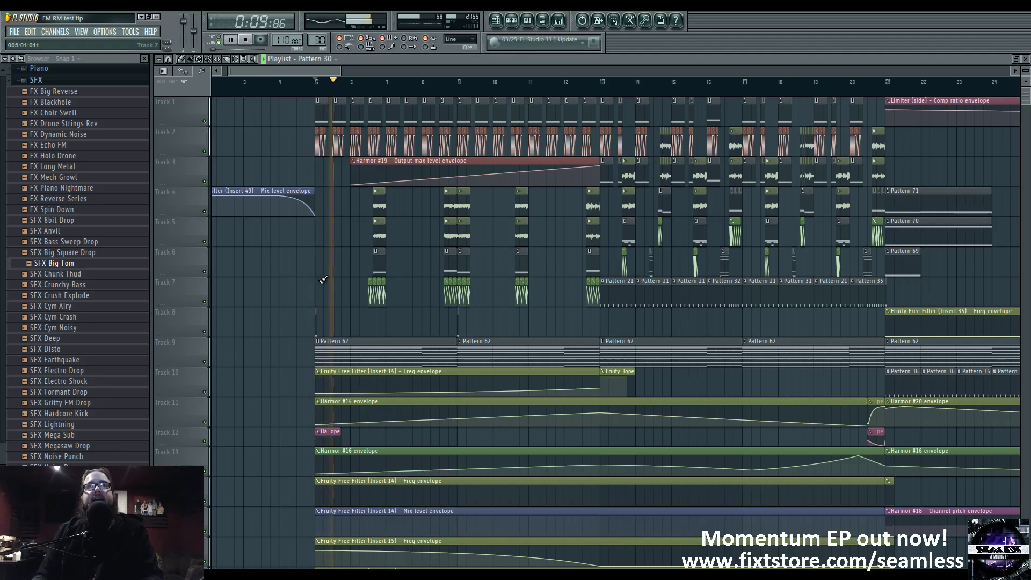
{"action": "key", "text": "space"}
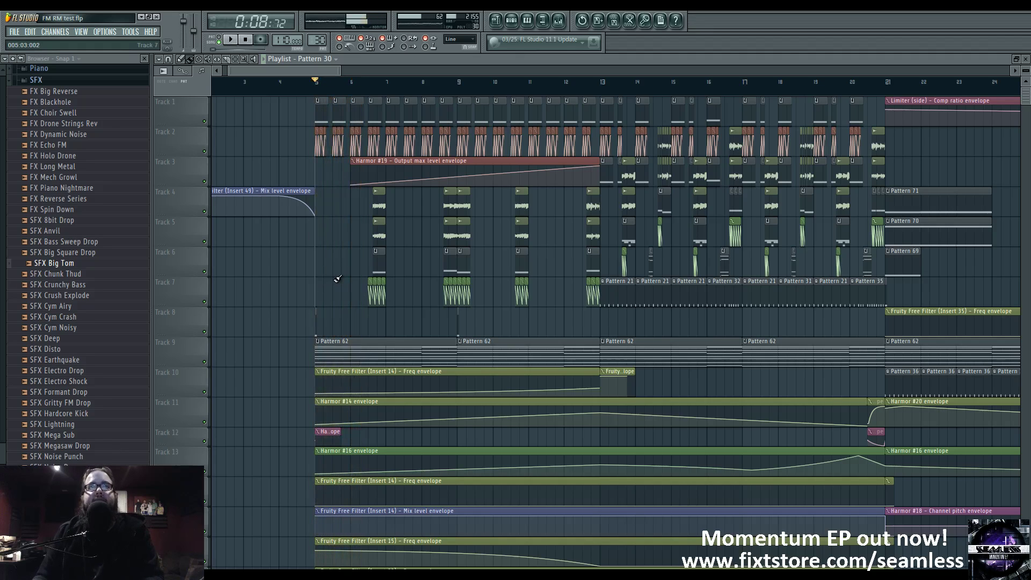
Open Pattern 62 from Track 9 in the piano roll, switch playback to pattern mode and show its channels
{"action": "left_click", "coordinate": [387, 356]}
{"action": "double_click", "coordinate": [388, 356]}
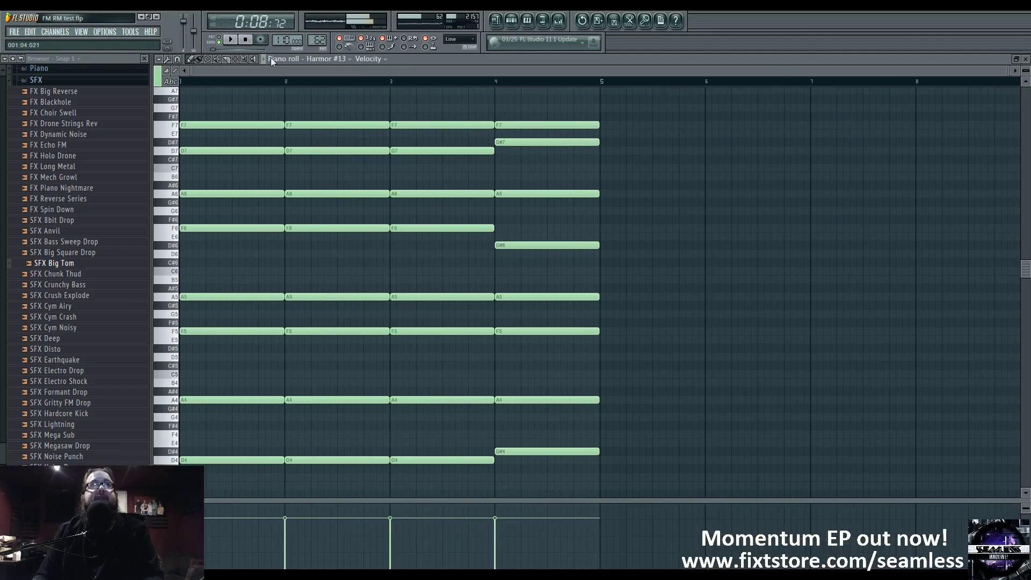
{"action": "left_click", "coordinate": [220, 43]}
{"action": "left_click", "coordinate": [511, 21]}
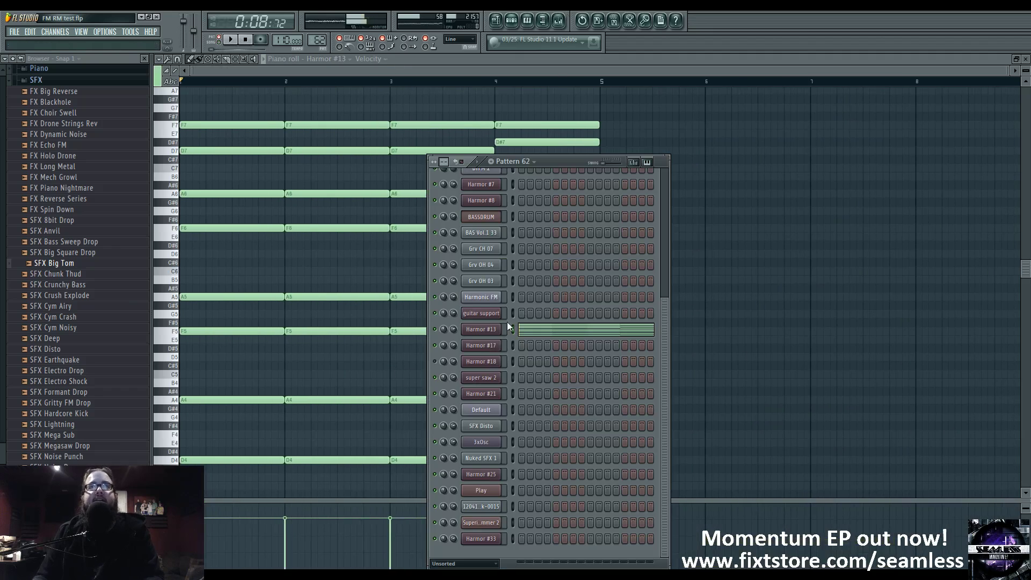
Open the Harmor #13 synth, arrange its windows side by side and show the channel's echo delay and arpeggiator settings
{"action": "left_click", "coordinate": [483, 329]}
{"action": "left_click_drag", "start_coordinate": [526, 144], "coordinate": [484, 153]}
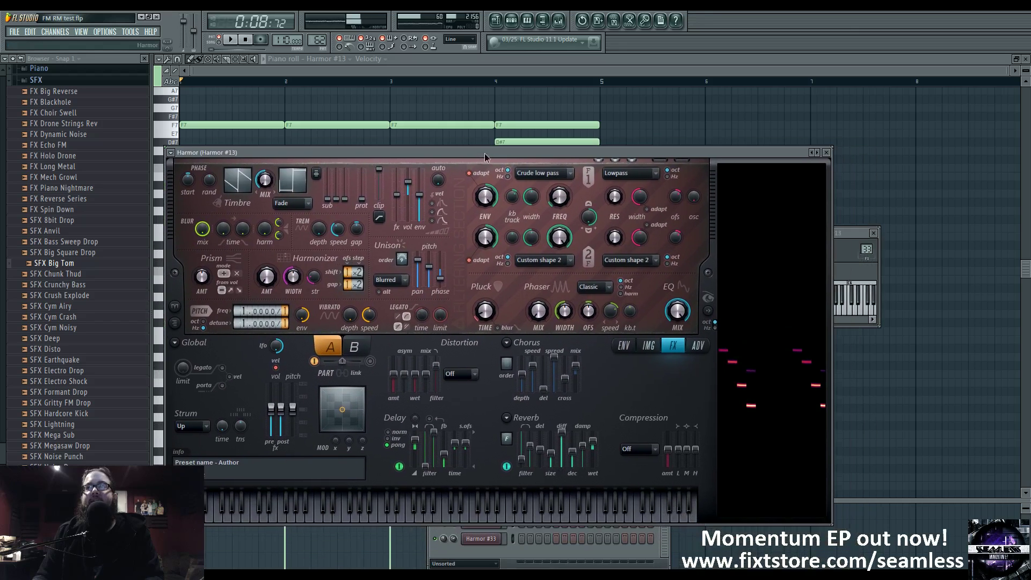
{"action": "left_click_drag", "start_coordinate": [857, 229], "coordinate": [948, 237]}
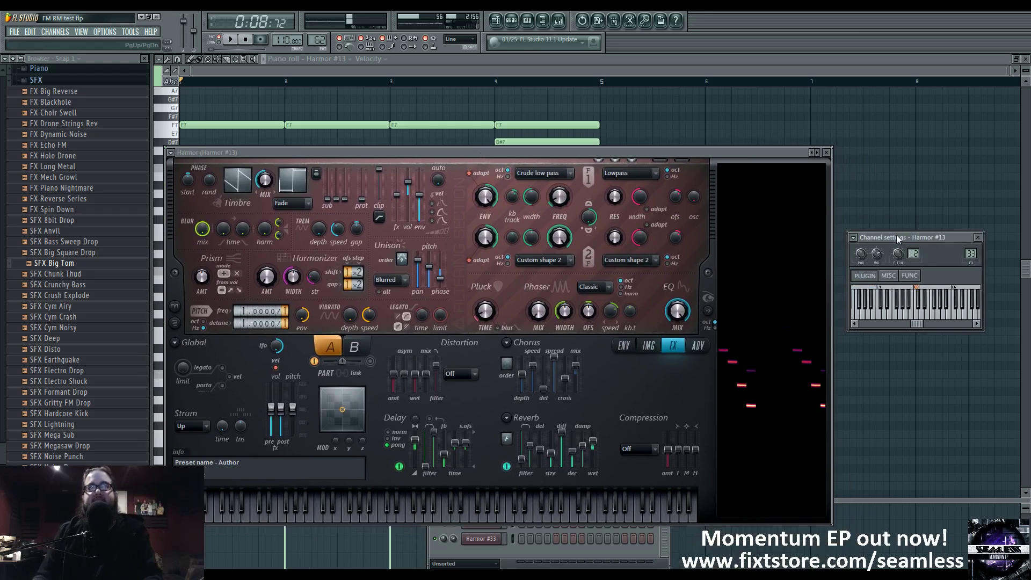
{"action": "left_click_drag", "start_coordinate": [896, 235], "coordinate": [909, 177]}
{"action": "left_click", "coordinate": [918, 215]}
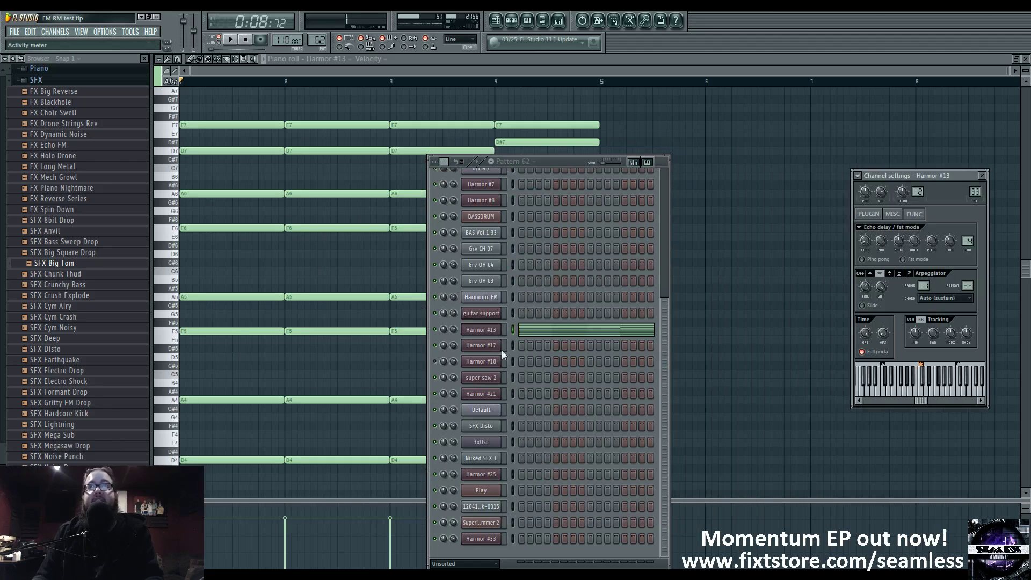
Bring Harmor #13 back up, move its channel settings clear of the synth and inspect the arpeggiator functions again
{"action": "left_click", "coordinate": [495, 332]}
{"action": "left_click_drag", "start_coordinate": [518, 153], "coordinate": [562, 119]}
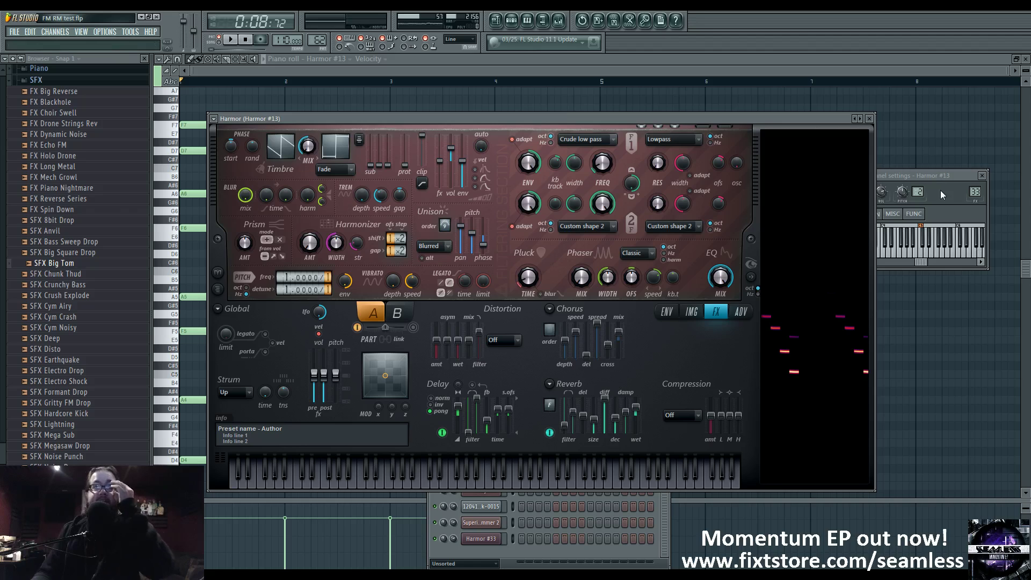
{"action": "left_click_drag", "start_coordinate": [940, 178], "coordinate": [973, 139]}
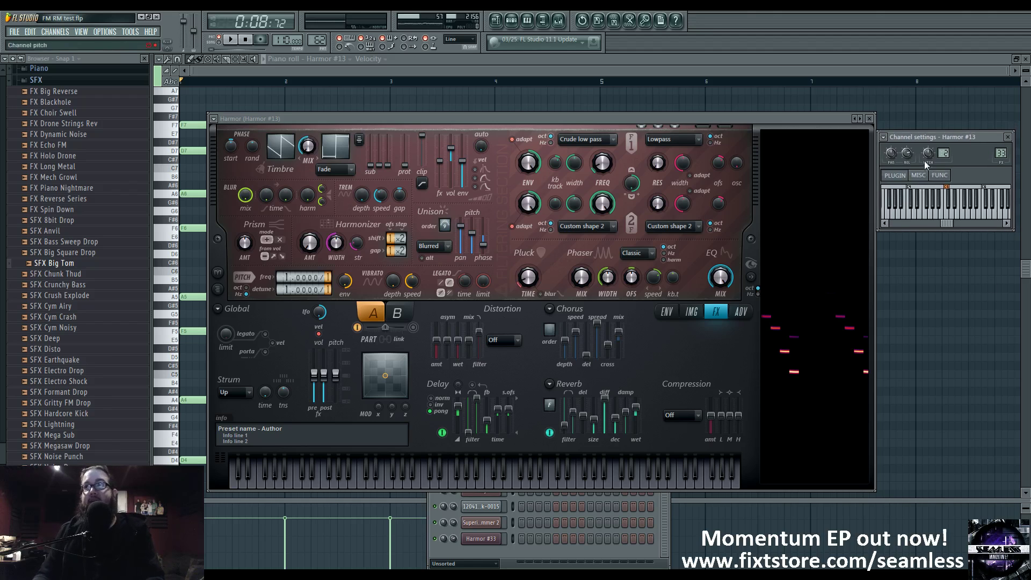
{"action": "left_click", "coordinate": [943, 176]}
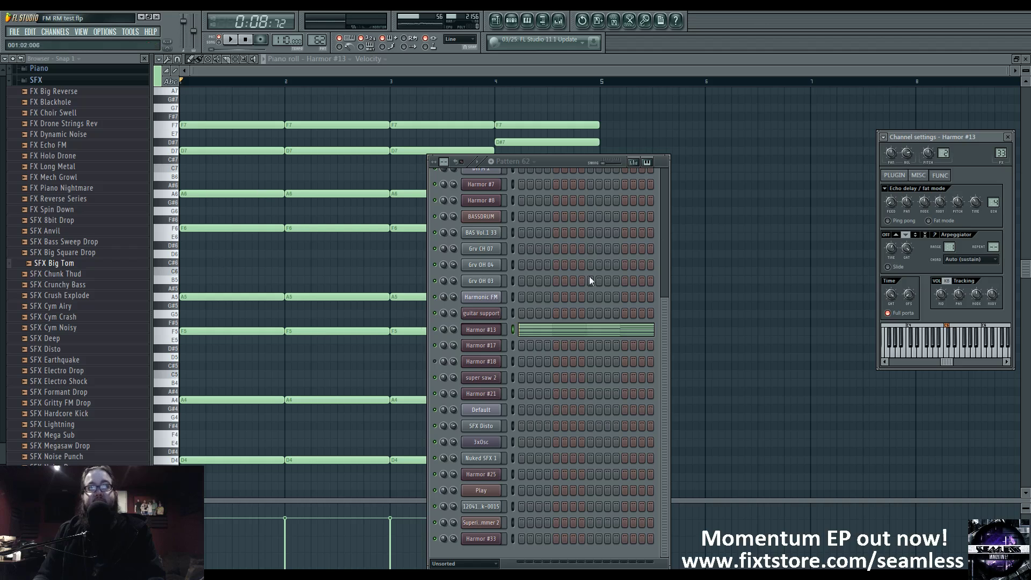
Play Pattern 62 with Harmor #13 open, lower its pluck time to 13% while listening, and stop playback
{"action": "left_click", "coordinate": [230, 42]}
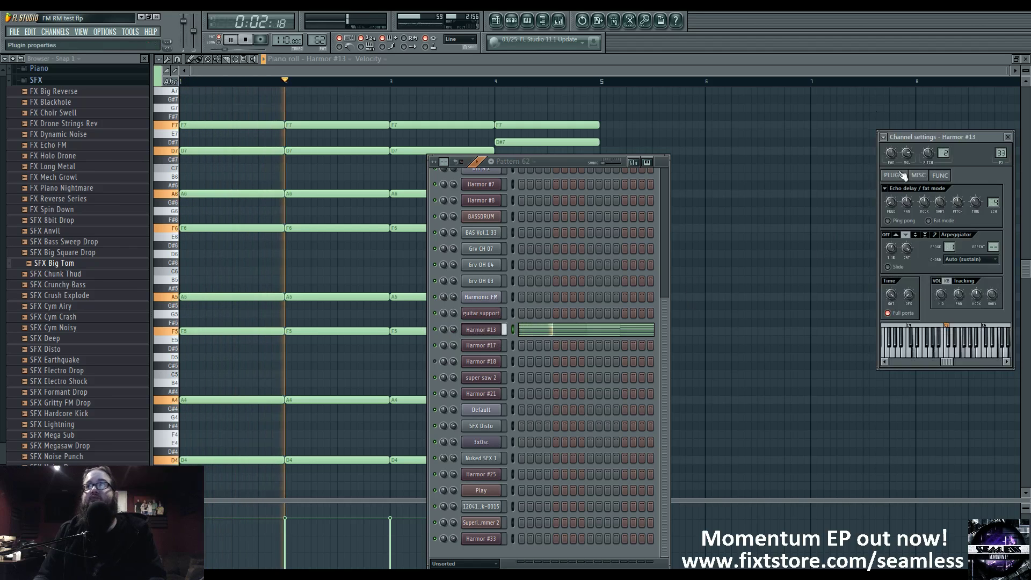
{"action": "left_click", "coordinate": [491, 330]}
{"action": "left_click_drag", "start_coordinate": [578, 117], "coordinate": [564, 120]}
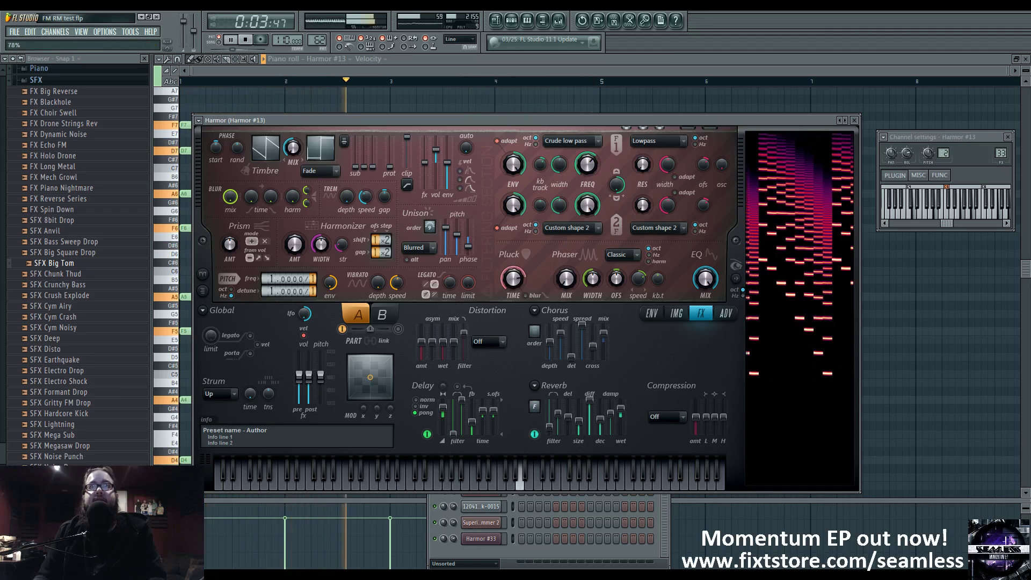
{"action": "left_click_drag", "start_coordinate": [514, 286], "coordinate": [514, 323]}
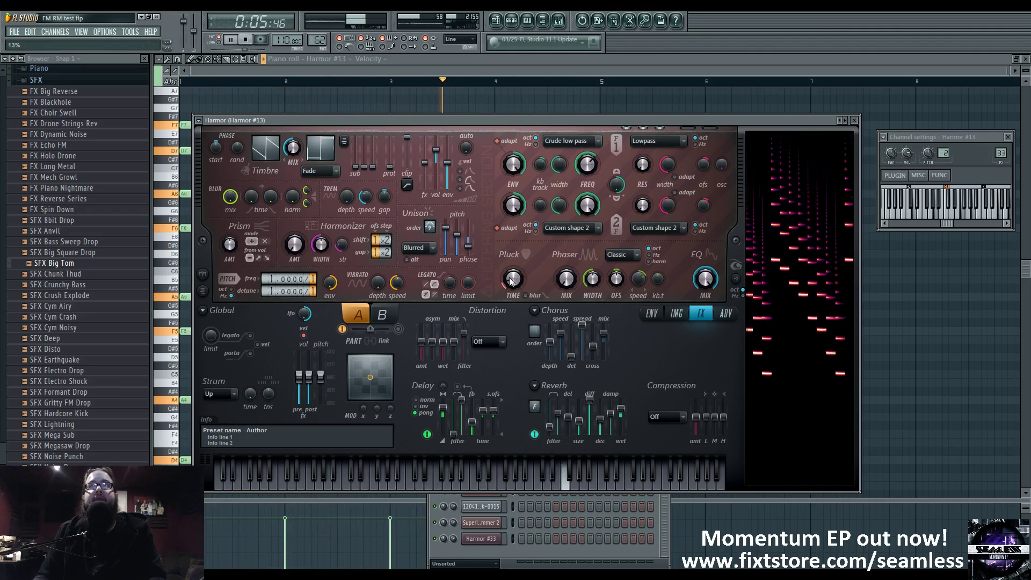
{"action": "key", "text": "space"}
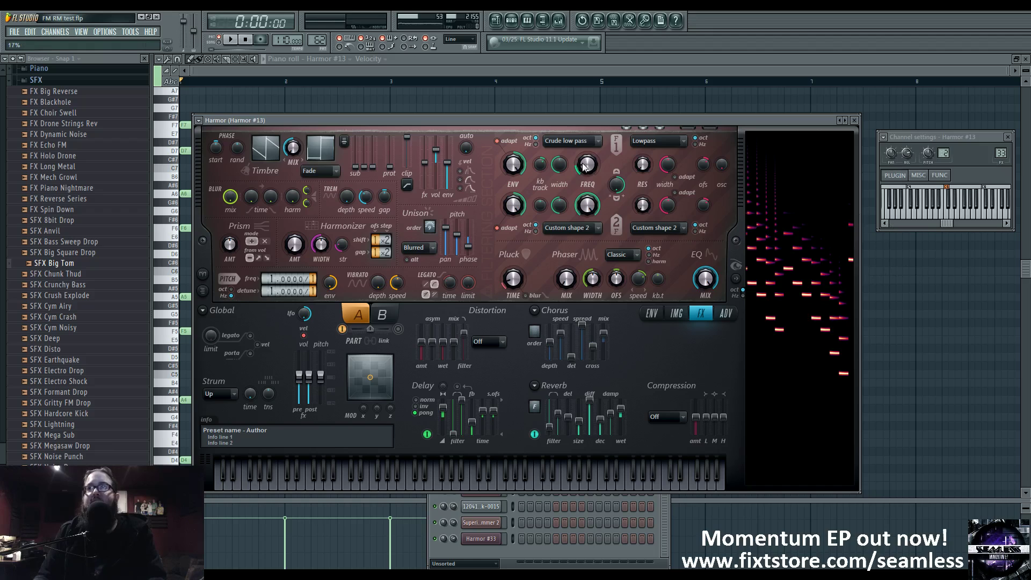
Play and stop the pattern repeatedly to compare Harmor #13's sound at different Filter 1 frequencies
{"action": "key", "text": "space"}
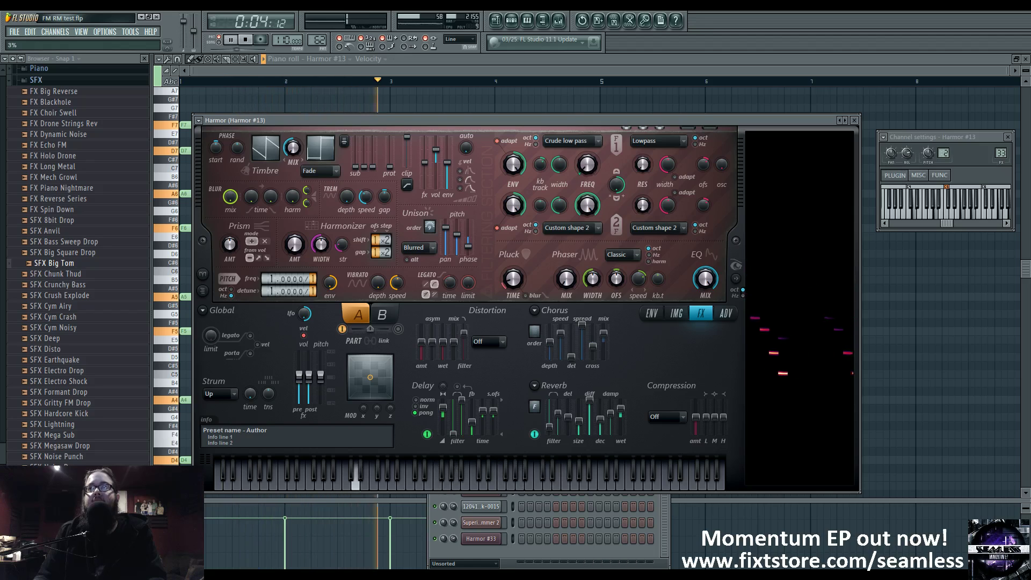
{"action": "key", "text": "space"}
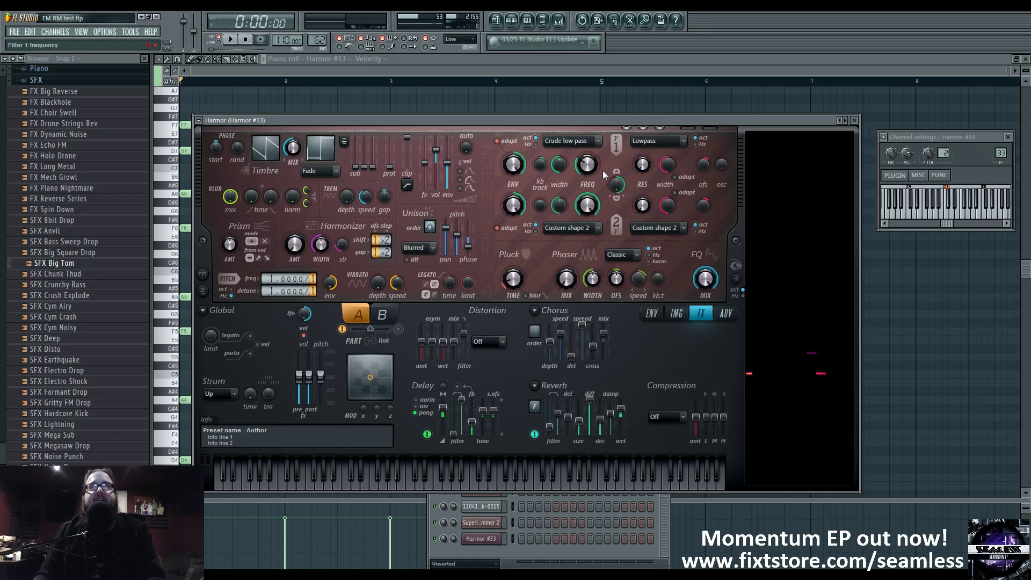
{"action": "key", "text": "space"}
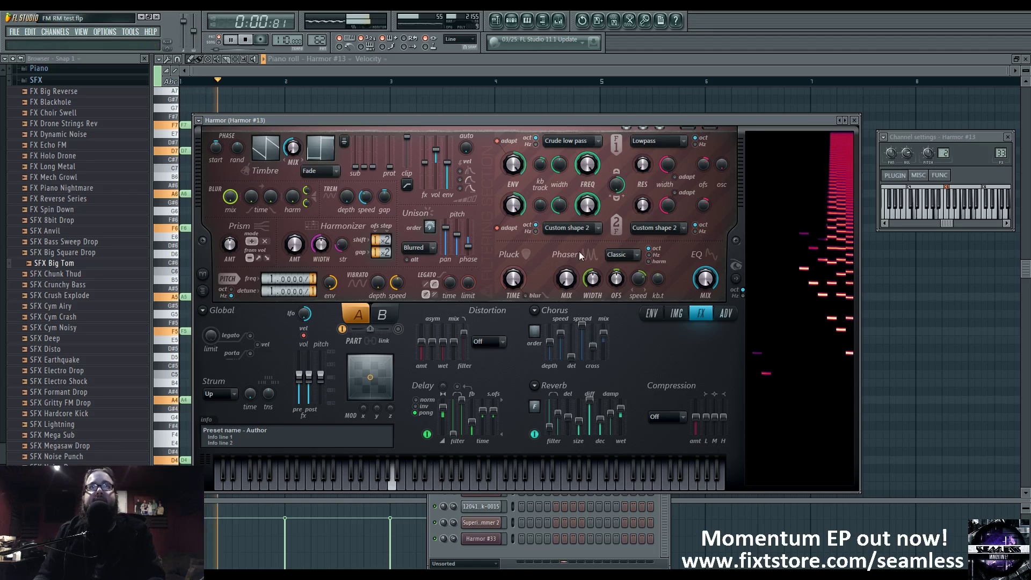
{"action": "key", "text": "space"}
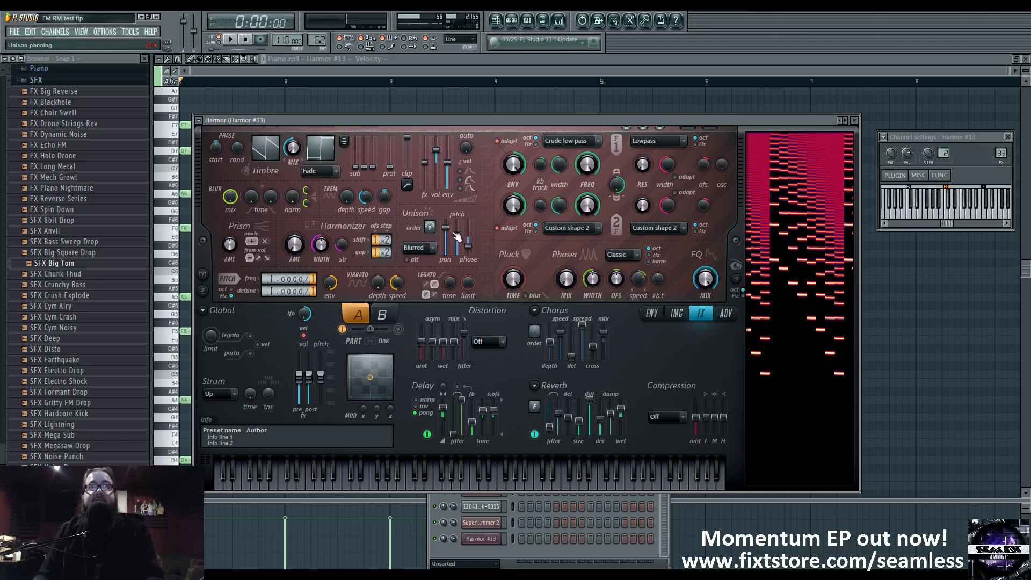
Show Harmor #13's Unison pitch thickness envelope and play single test notes to hear its effect
{"action": "left_click", "coordinate": [645, 313]}
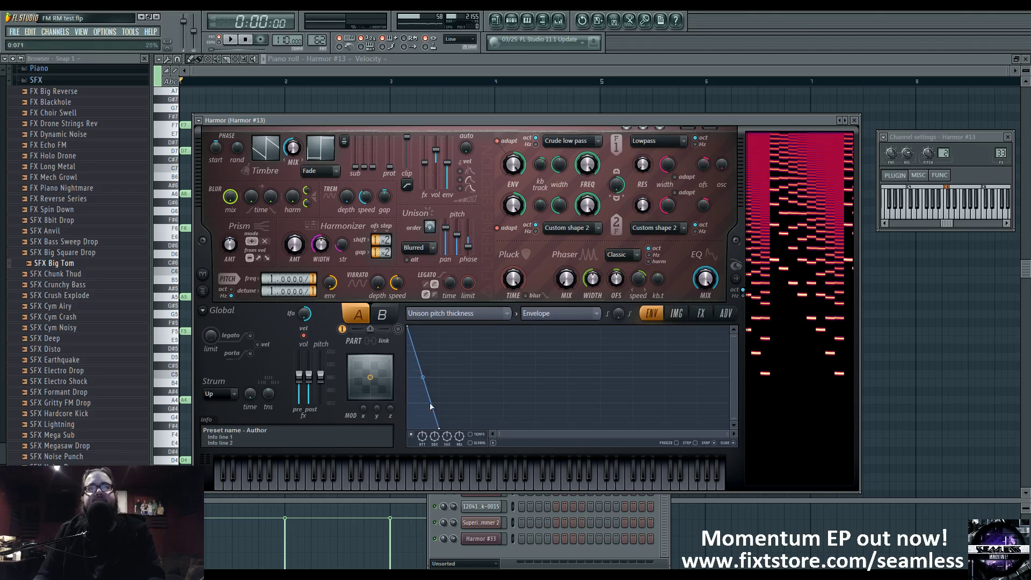
{"action": "key", "text": "v"}
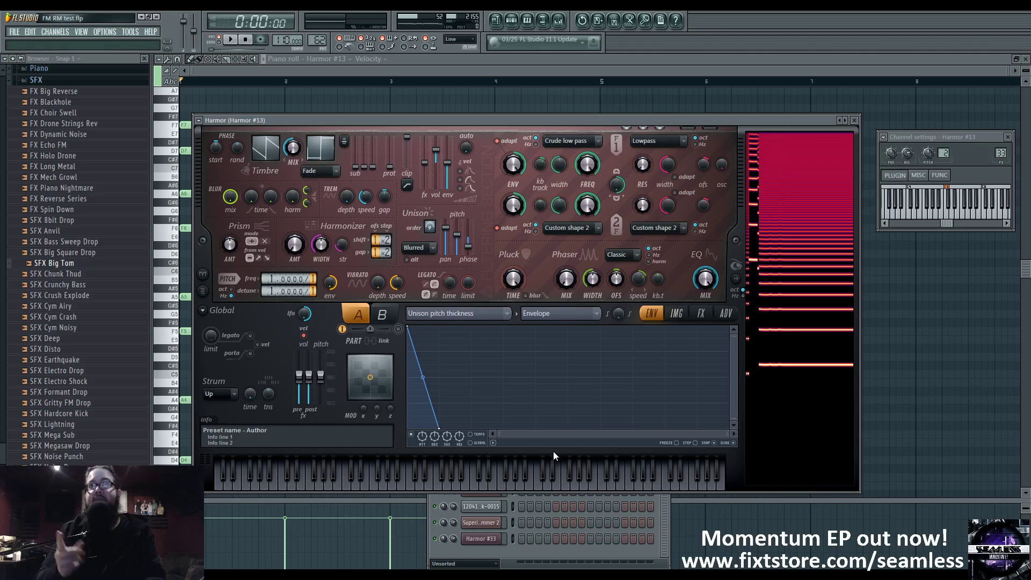
{"action": "left_click", "coordinate": [413, 433]}
{"action": "key", "text": "v"}
{"action": "left_click", "coordinate": [413, 433]}
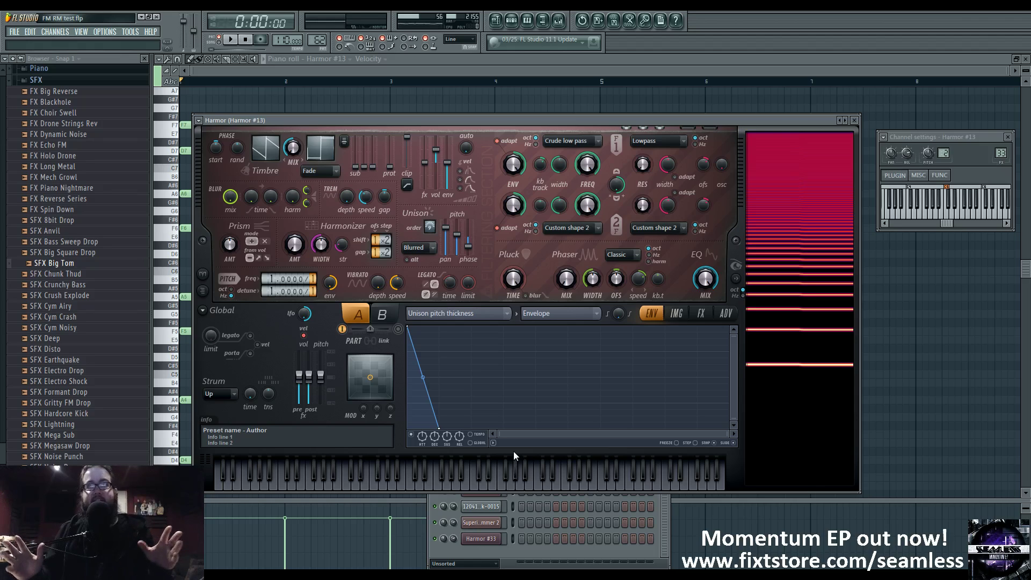
{"action": "key", "text": "c"}
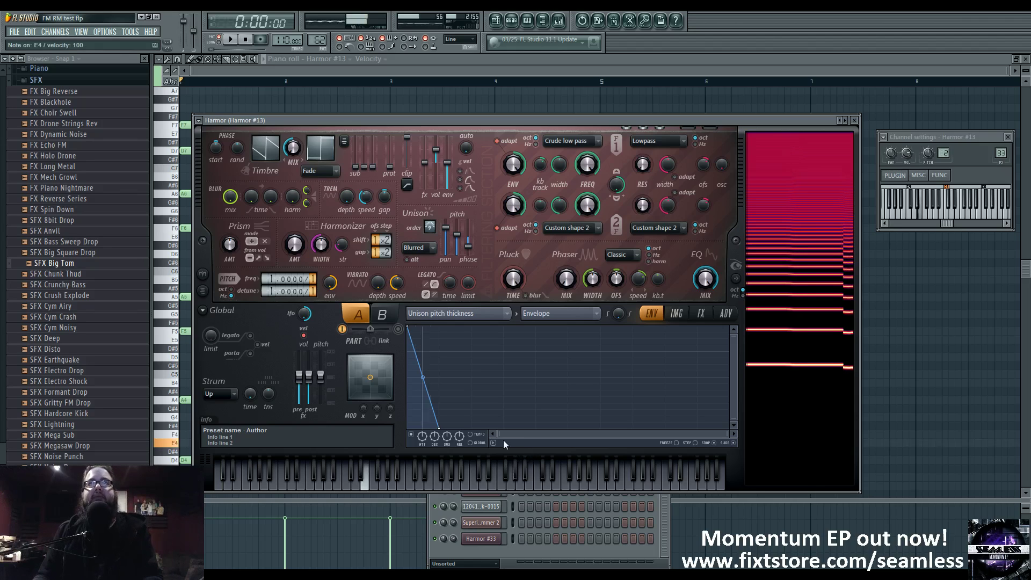
{"action": "key", "text": "c"}
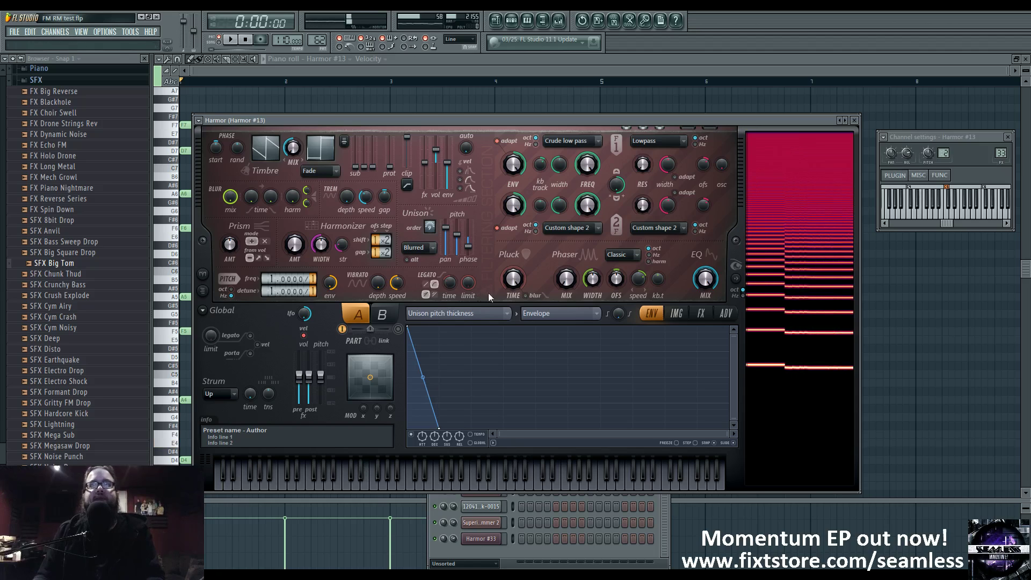
Show Harmor #13's built-in effects page and inspect the Fruity Parametric EQ 2 on mixer insert 33, closing the EQ window again
{"action": "left_click", "coordinate": [673, 316]}
{"action": "left_click", "coordinate": [700, 314]}
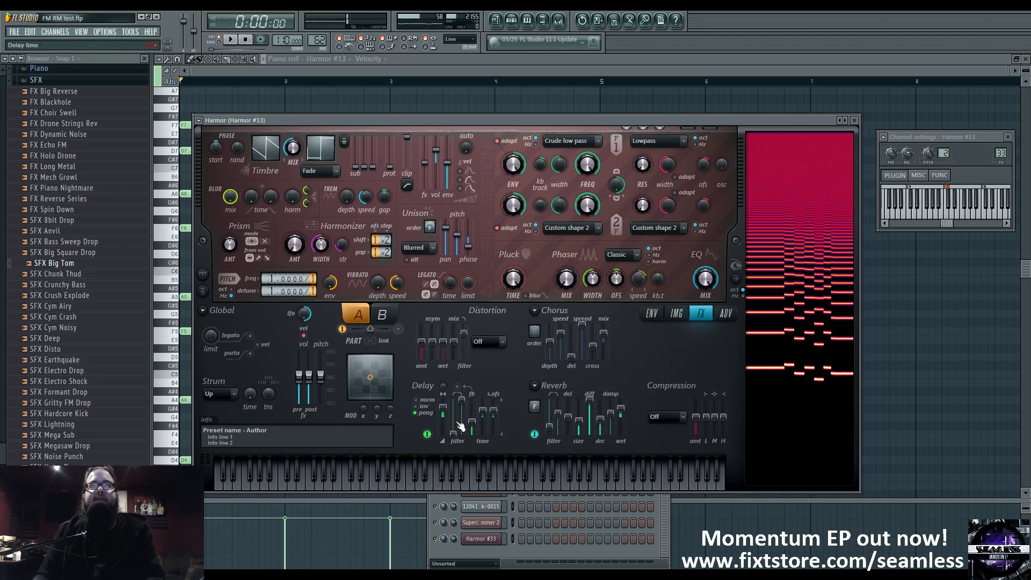
{"action": "left_click", "coordinate": [1001, 153]}
{"action": "left_click", "coordinate": [857, 357]}
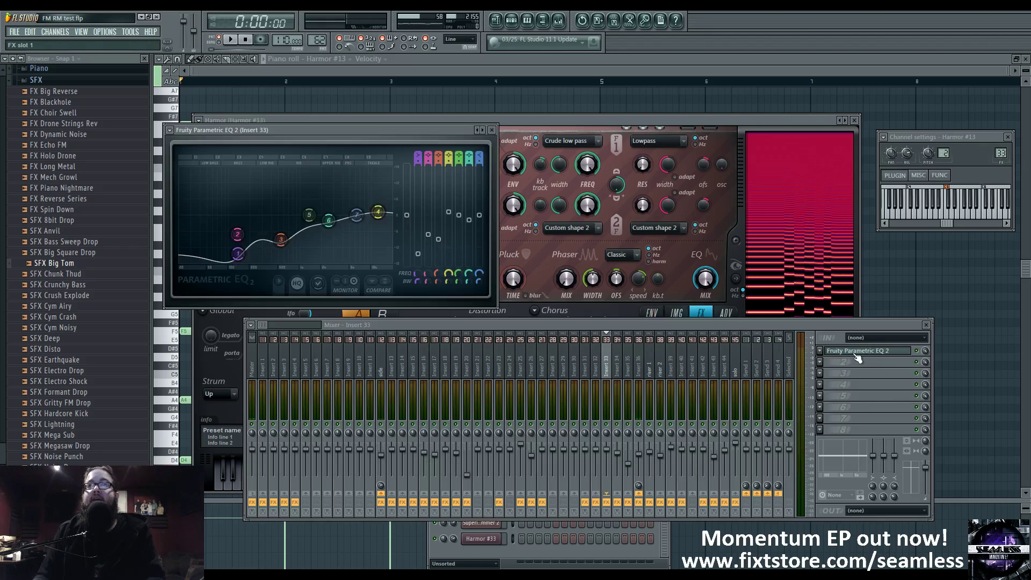
{"action": "left_click", "coordinate": [860, 356]}
{"action": "left_click", "coordinate": [491, 123]}
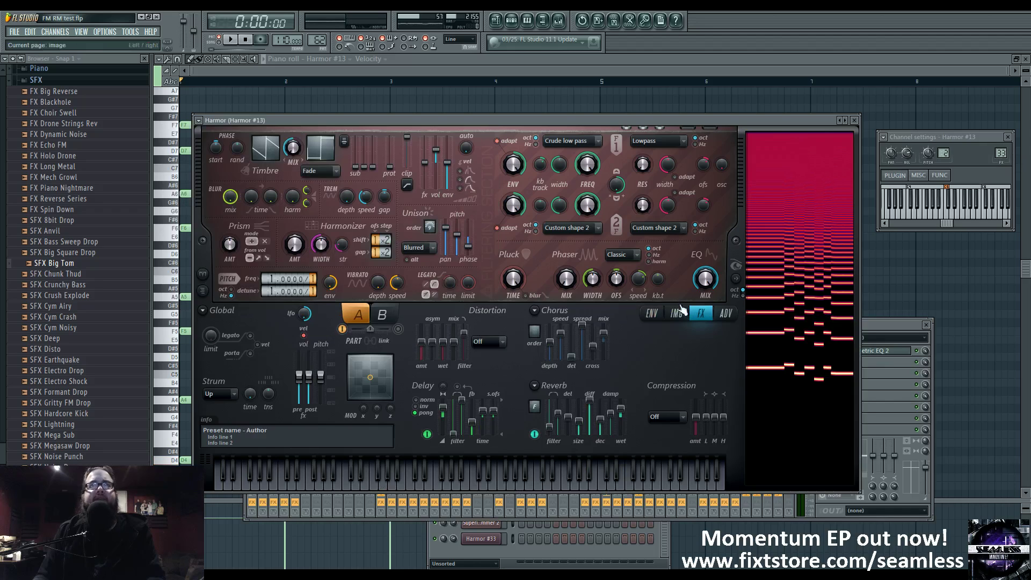
Return to Harmor #13's envelope page and look over its articulation targets, keeping Unison pitch thickness selected
{"action": "left_click", "coordinate": [652, 313]}
{"action": "left_click", "coordinate": [454, 311]}
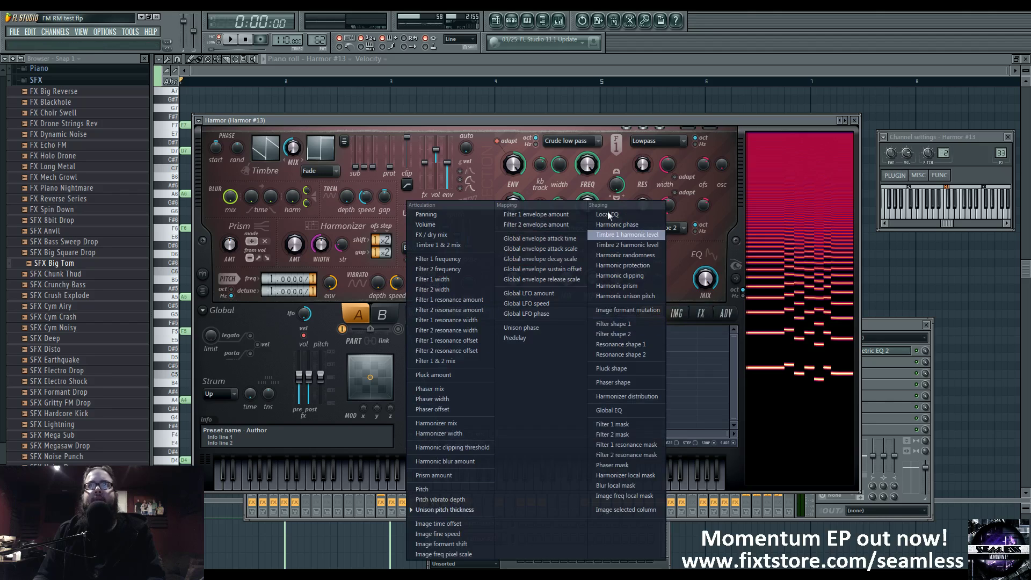
{"action": "left_click", "coordinate": [626, 189]}
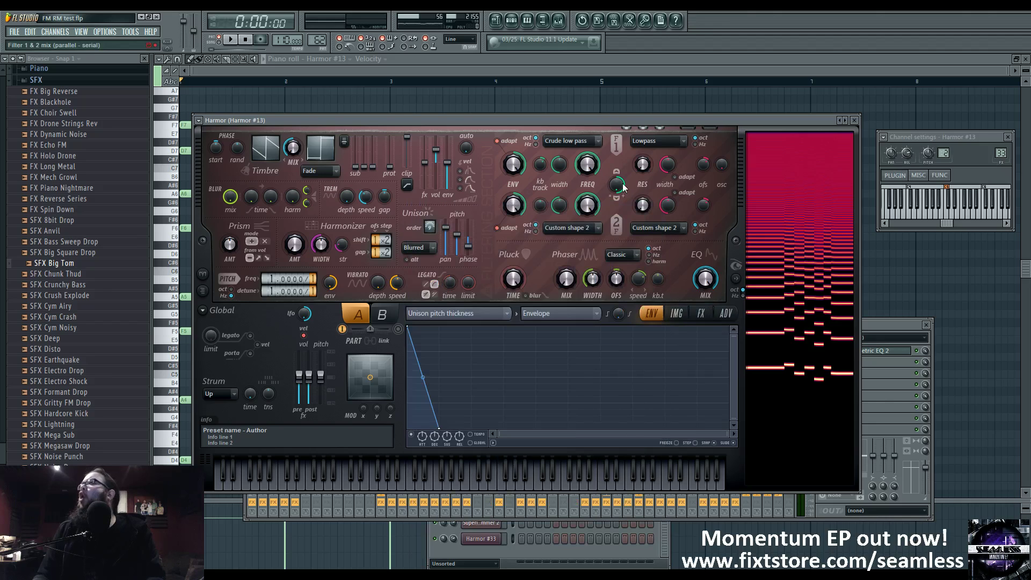
Play Pattern 62 while shortening Harmor #13's pluck time and lowering its Filter 1 frequency to 55%, and stop playback
{"action": "key", "text": "space"}
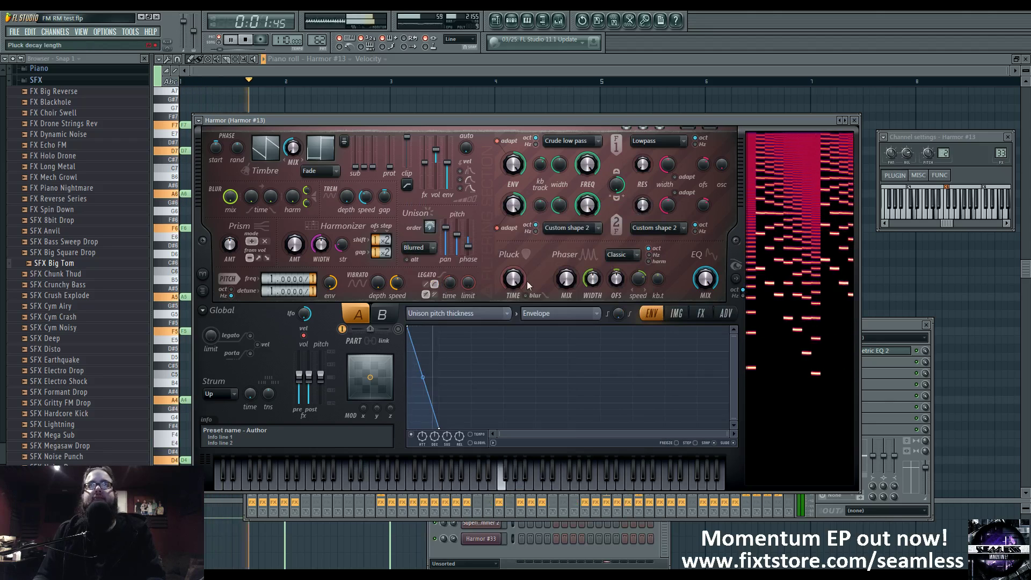
{"action": "left_click_drag", "start_coordinate": [514, 280], "coordinate": [514, 333]}
{"action": "left_click_drag", "start_coordinate": [587, 165], "coordinate": [587, 188]}
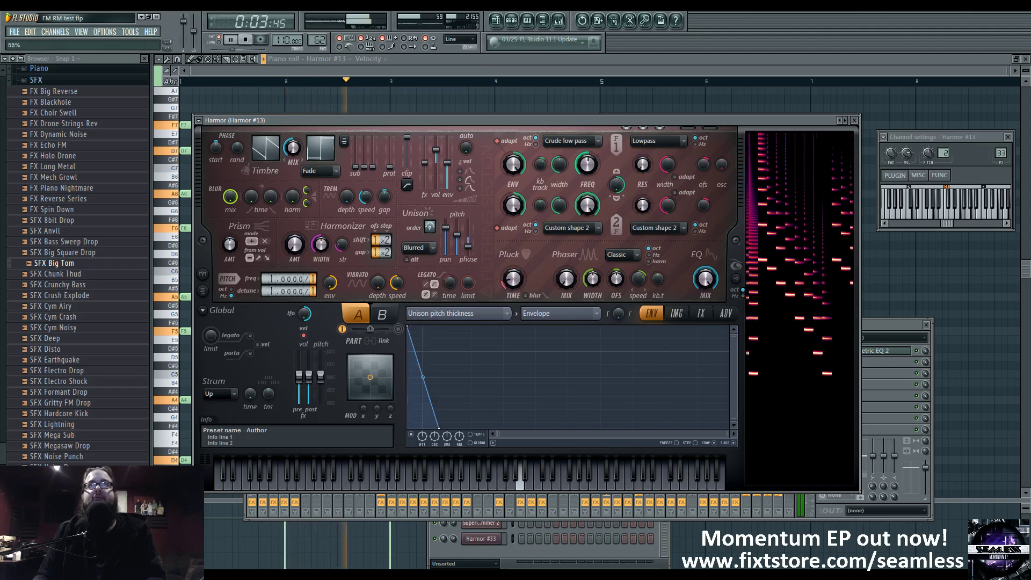
{"action": "key", "text": "space"}
Play the arrangement from bar 5 with Harmor #13 open to hear the arpeggio in context, and stop playback
{"action": "left_click", "coordinate": [497, 21]}
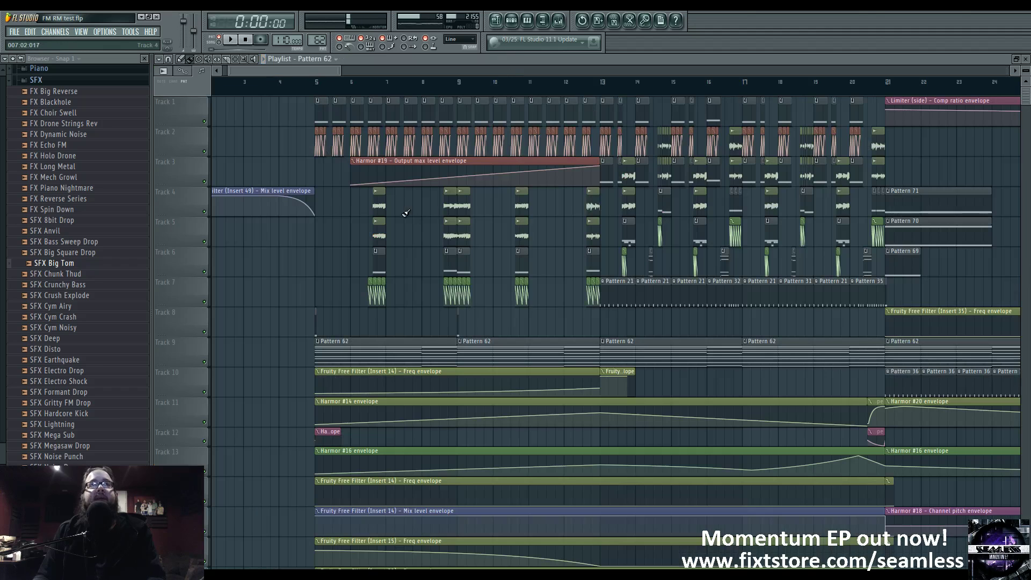
{"action": "left_click", "coordinate": [316, 82]}
{"action": "scroll", "coordinate": [389, 347], "scroll_direction": "down", "scroll_amount": 3}
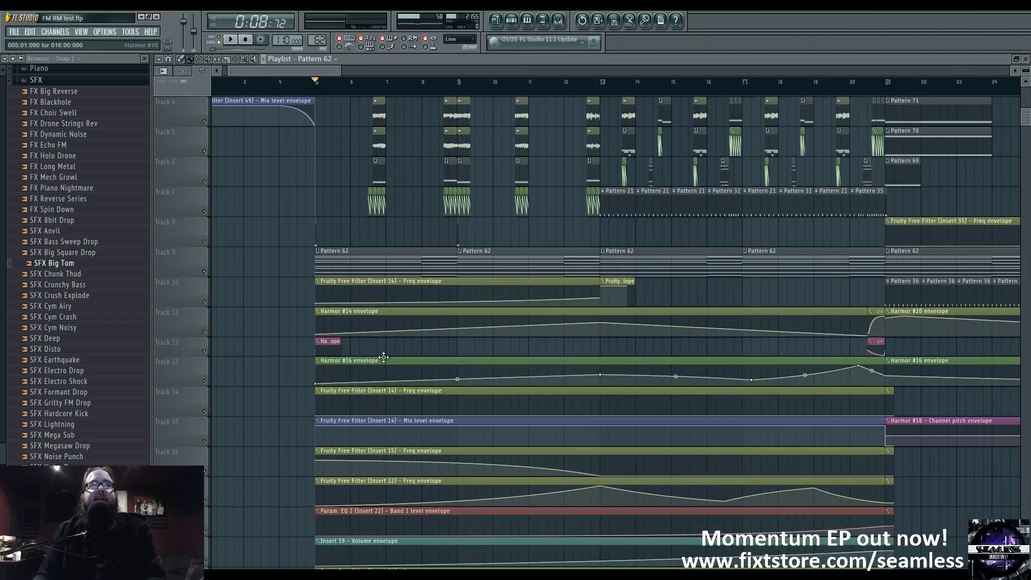
{"action": "key", "text": "space"}
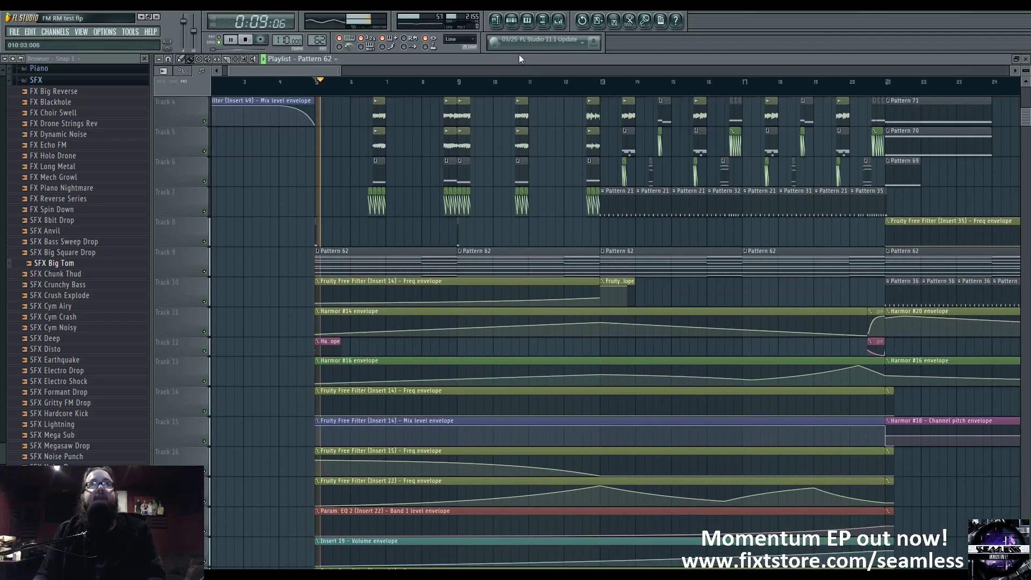
{"action": "key", "text": "F6"}
{"action": "left_click", "coordinate": [485, 337]}
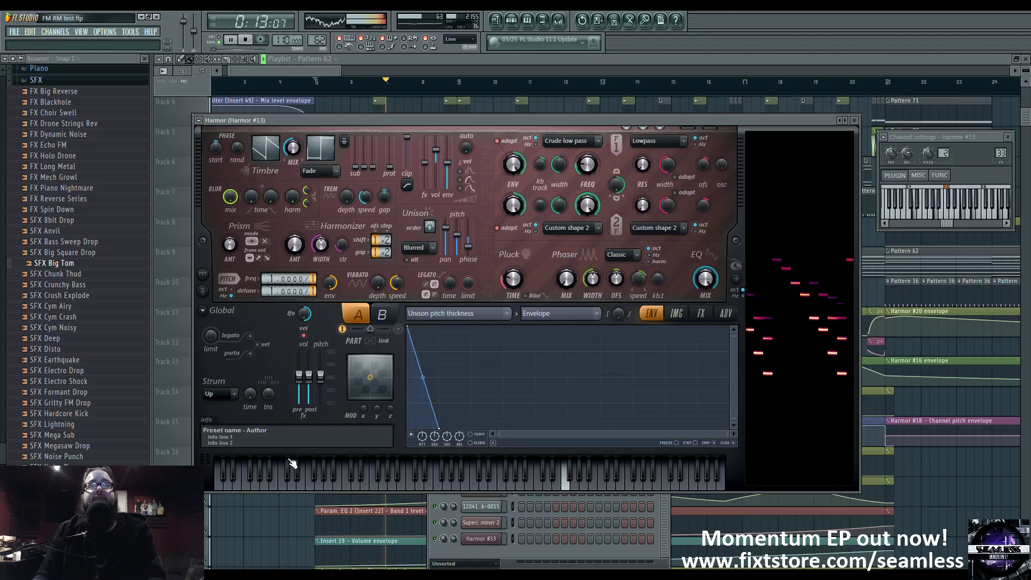
{"action": "right_click", "coordinate": [287, 523]}
{"action": "key", "text": "space"}
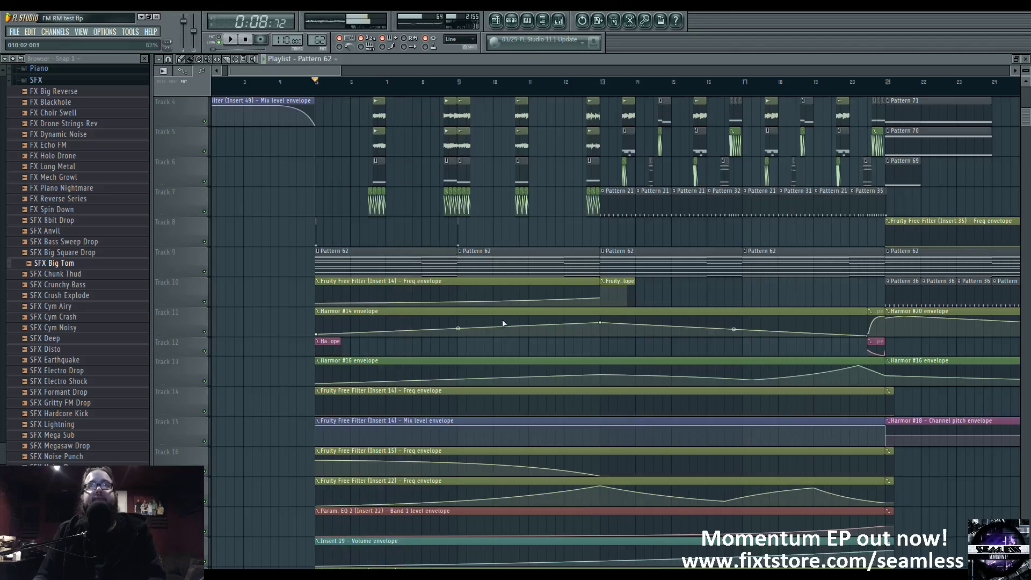
Examine the intro's automation clips in the playlist and view Pattern 62's Harmor #13 notes in the piano roll
{"action": "left_click_drag", "start_coordinate": [463, 336], "coordinate": [472, 427]}
{"action": "left_click_drag", "start_coordinate": [746, 383], "coordinate": [375, 401]}
{"action": "scroll", "coordinate": [381, 403], "scroll_direction": "down", "scroll_amount": 6}
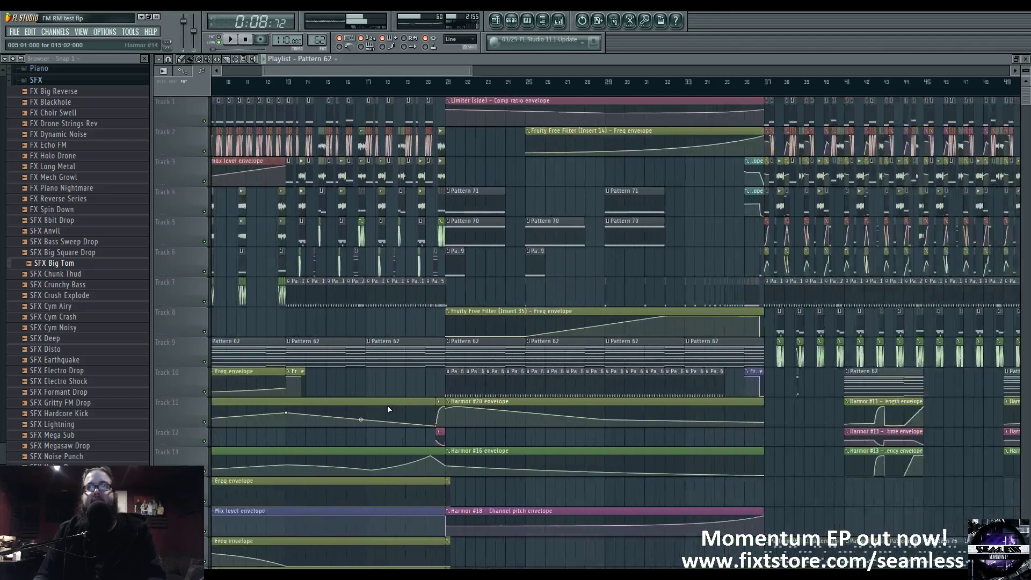
{"action": "left_click_drag", "start_coordinate": [513, 409], "coordinate": [382, 285]}
{"action": "double_click", "coordinate": [288, 299]}
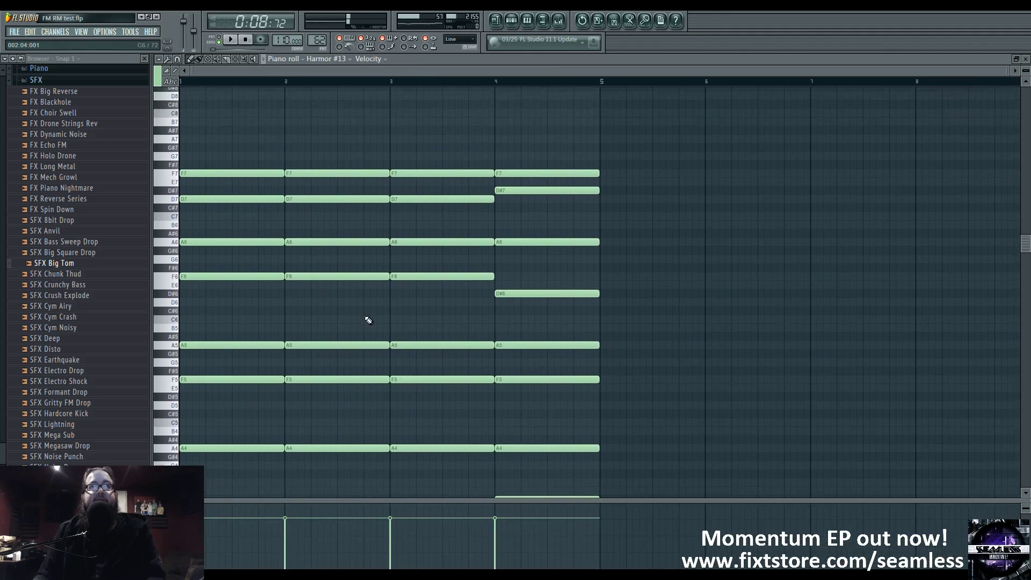
{"action": "scroll", "coordinate": [368, 320], "scroll_direction": "down", "scroll_amount": 1}
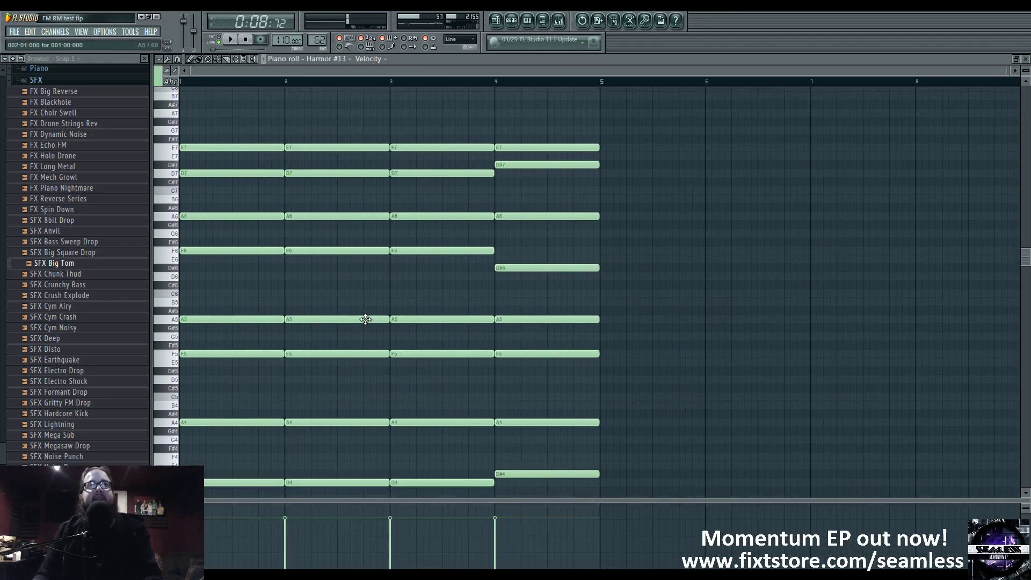
Look over the song's later patterns, review the Harmor #13 chord notes again and return to the intro in the playlist
{"action": "left_click", "coordinate": [496, 23]}
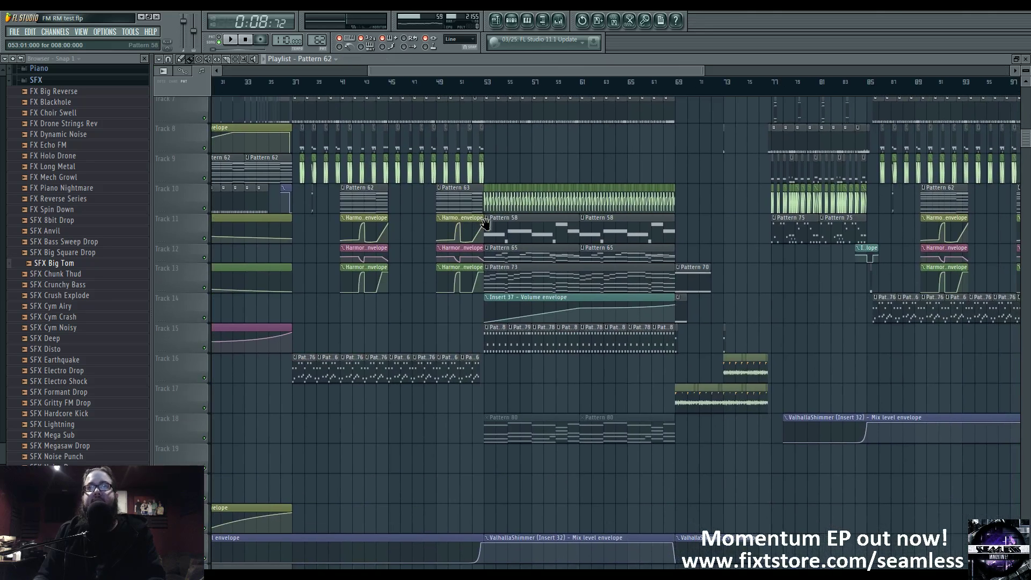
{"action": "left_click_drag", "start_coordinate": [485, 223], "coordinate": [811, 389]}
{"action": "double_click", "coordinate": [464, 329]}
{"action": "left_click_drag", "start_coordinate": [469, 336], "coordinate": [569, 306]}
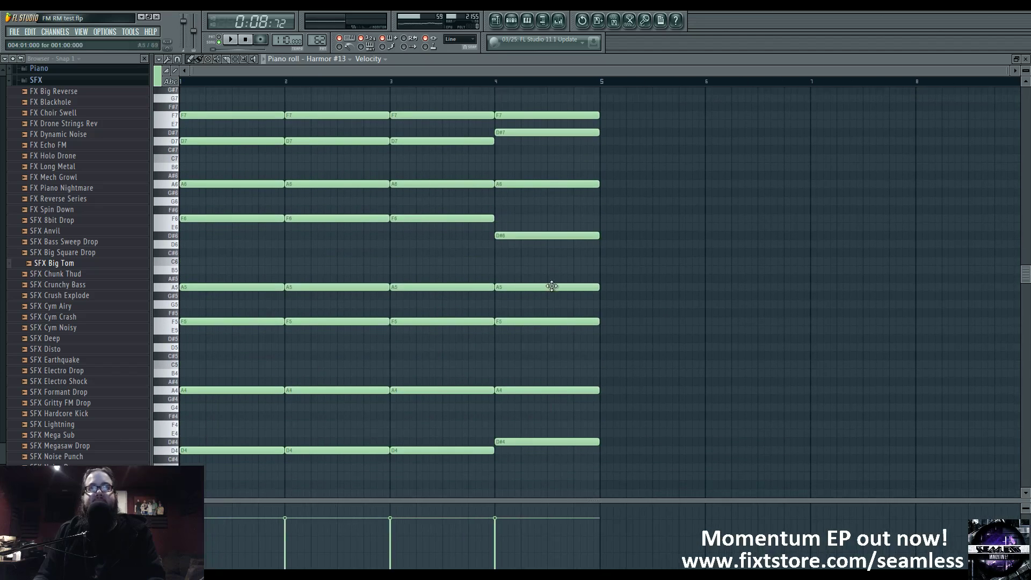
{"action": "scroll", "coordinate": [527, 262], "scroll_direction": "up", "scroll_amount": 3}
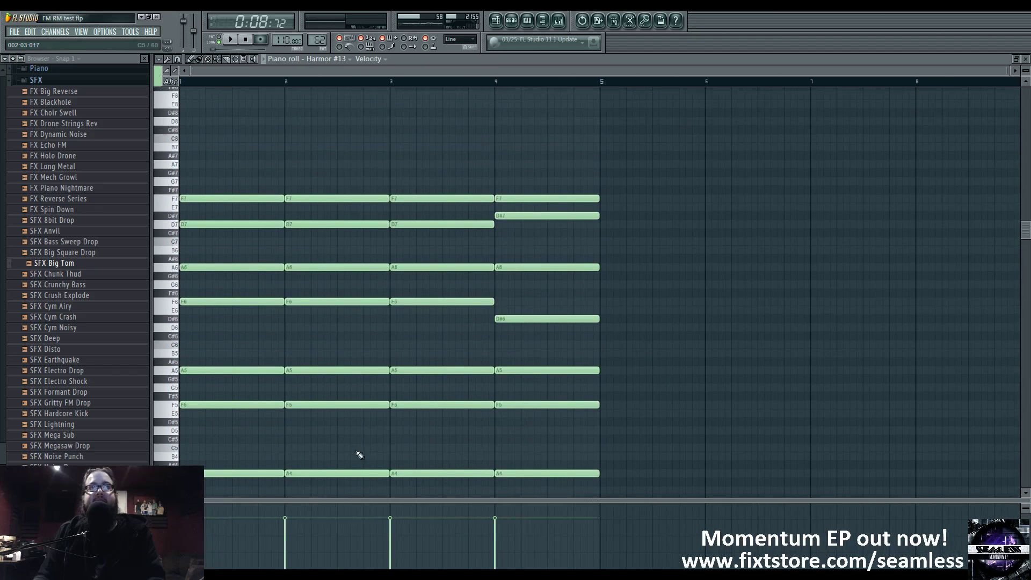
{"action": "scroll", "coordinate": [359, 455], "scroll_direction": "down", "scroll_amount": 3}
{"action": "left_click", "coordinate": [495, 21]}
{"action": "left_click_drag", "start_coordinate": [475, 247], "coordinate": [505, 393]}
{"action": "scroll", "coordinate": [259, 338], "scroll_direction": "up", "scroll_amount": 1}
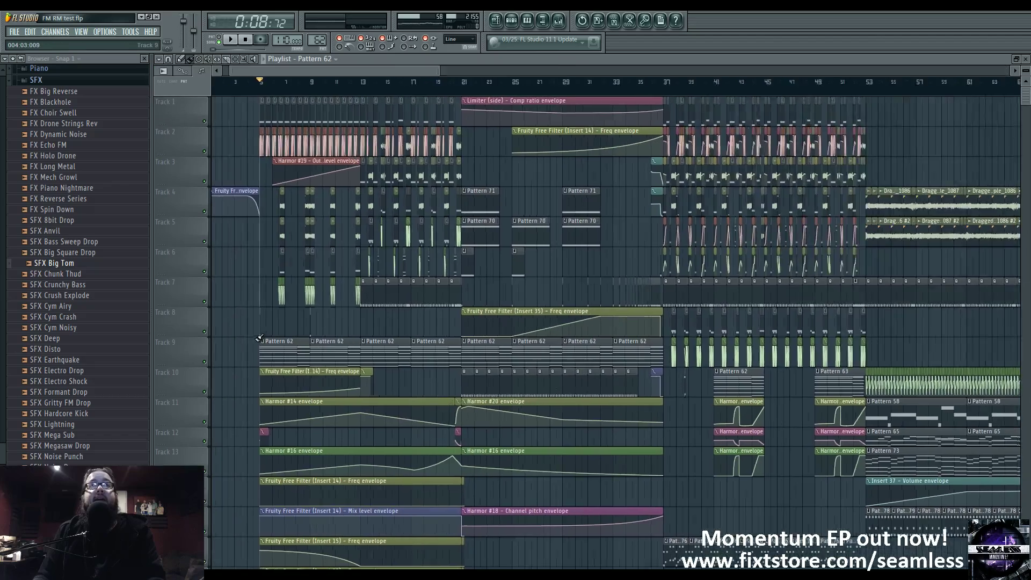
Play the intro from the first sample stab in bar 6 and move the playback position to the stab in bar 10
{"action": "scroll", "coordinate": [259, 338], "scroll_direction": "up", "scroll_amount": 5}
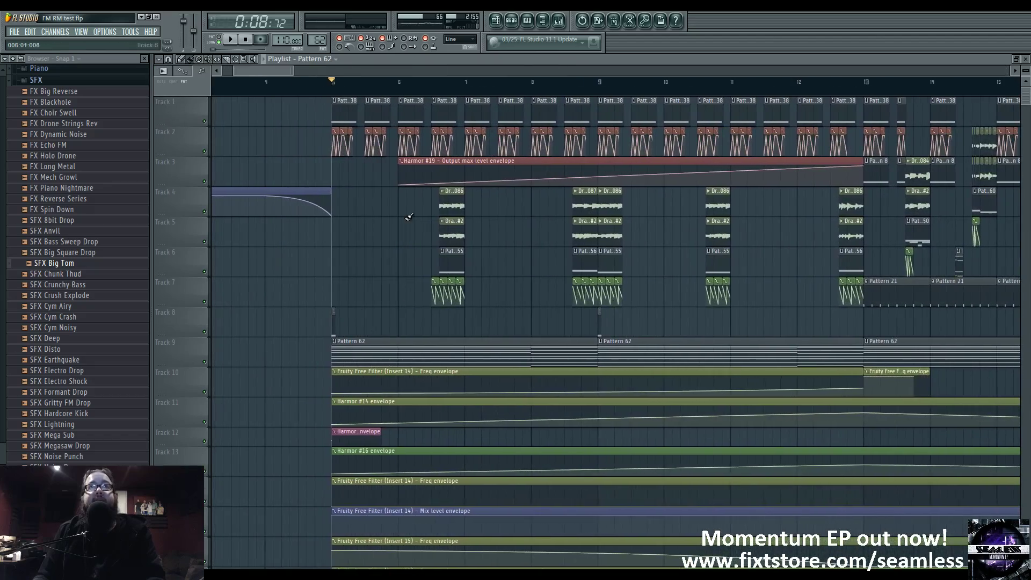
{"action": "left_click", "coordinate": [438, 81]}
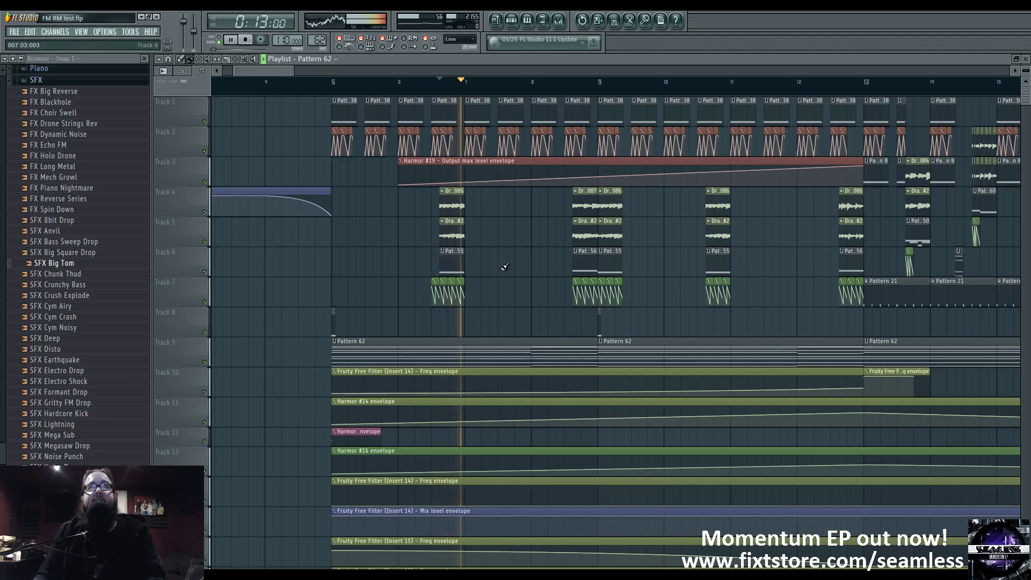
{"action": "scroll", "coordinate": [544, 272], "scroll_direction": "right", "scroll_amount": 4}
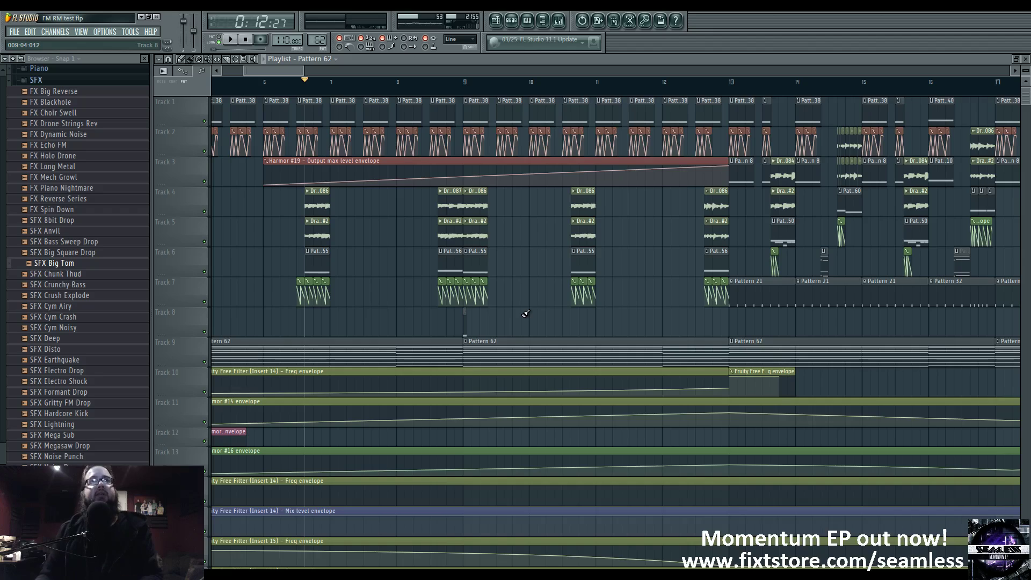
{"action": "left_click", "coordinate": [572, 82]}
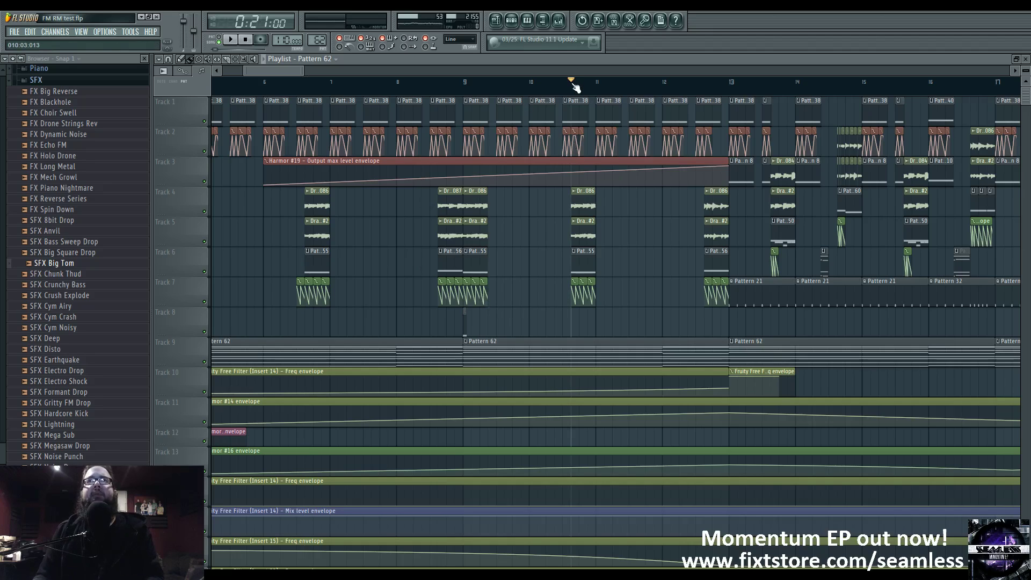
Mute the intro's Pattern 38 clips up to bar 12 and the Pattern 62 clips before bar 13
{"action": "right_click", "coordinate": [207, 210]}
{"action": "right_click", "coordinate": [207, 206]}
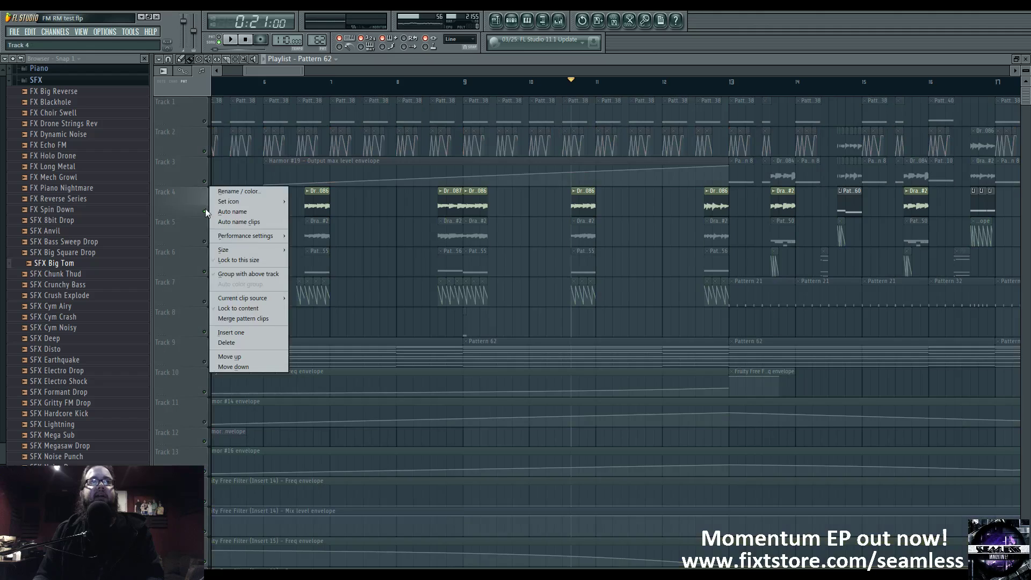
{"action": "right_click", "coordinate": [205, 211]}
{"action": "scroll", "coordinate": [350, 261], "scroll_direction": "left", "scroll_amount": 2}
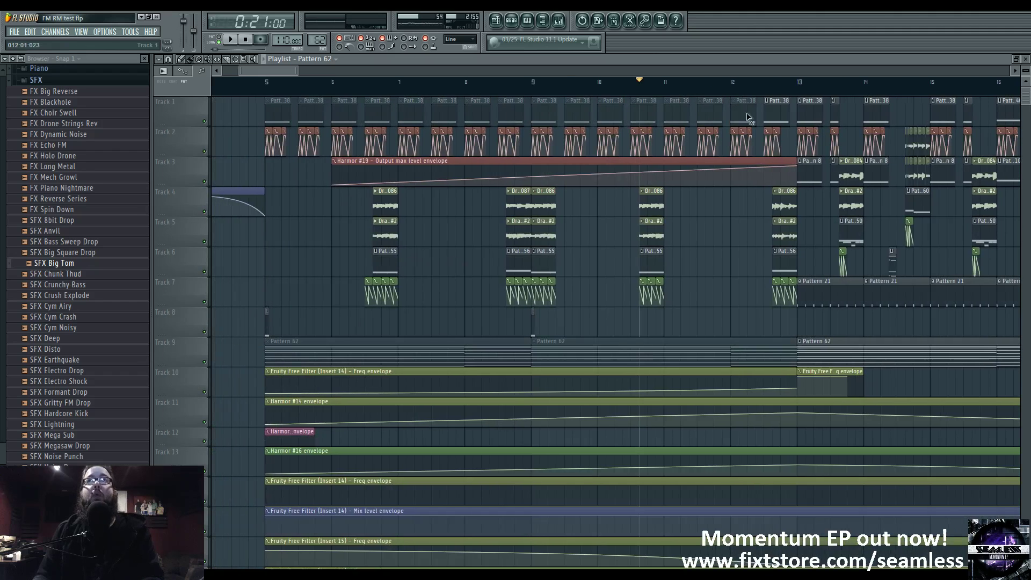
Mute the Pattern 71, Pattern 70 and Pattern 69 clips on tracks 23 to 25 and listen to the remaining stabs
{"action": "scroll", "coordinate": [607, 278], "scroll_direction": "down", "scroll_amount": 6}
{"action": "right_click", "coordinate": [607, 276], "text": "alt"}
{"action": "right_click", "coordinate": [589, 259], "text": "alt"}
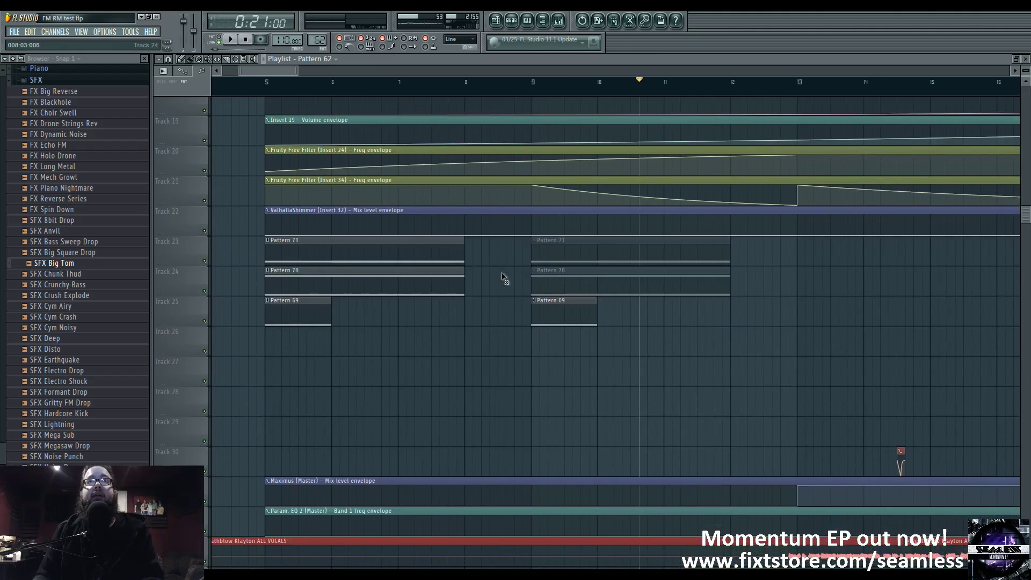
{"action": "right_click", "coordinate": [408, 285], "text": "alt"}
{"action": "right_click", "coordinate": [323, 309], "text": "alt"}
{"action": "right_click", "coordinate": [352, 261], "text": "alt"}
{"action": "right_click", "coordinate": [544, 321], "text": "alt"}
{"action": "scroll", "coordinate": [528, 325], "scroll_direction": "up", "scroll_amount": 4}
{"action": "scroll", "coordinate": [529, 327], "scroll_direction": "up", "scroll_amount": 4}
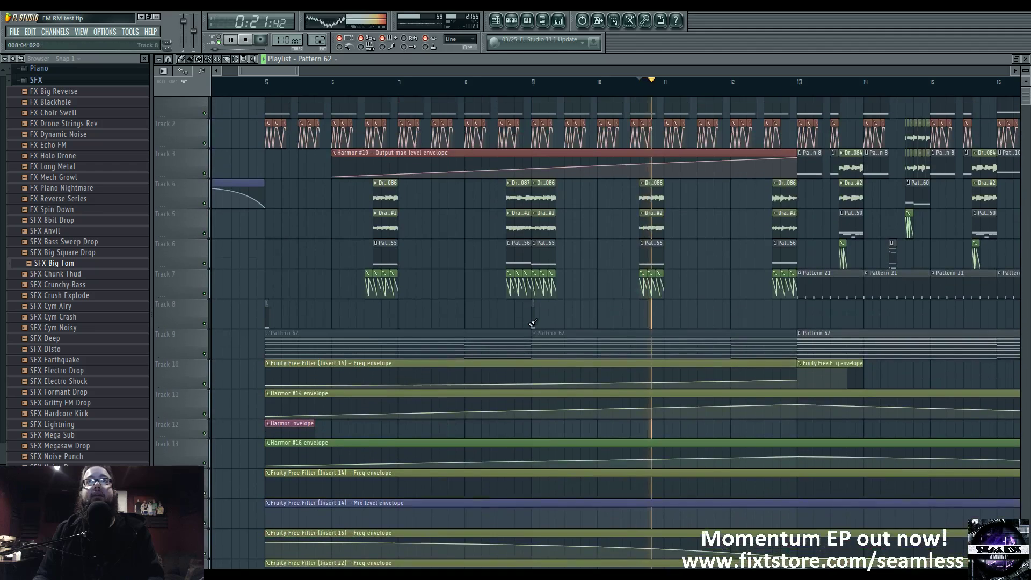
Play the sample stabs in bars 8, 6 and 12 separately, repeating the last one to compare how they differ
{"action": "left_click", "coordinate": [505, 92]}
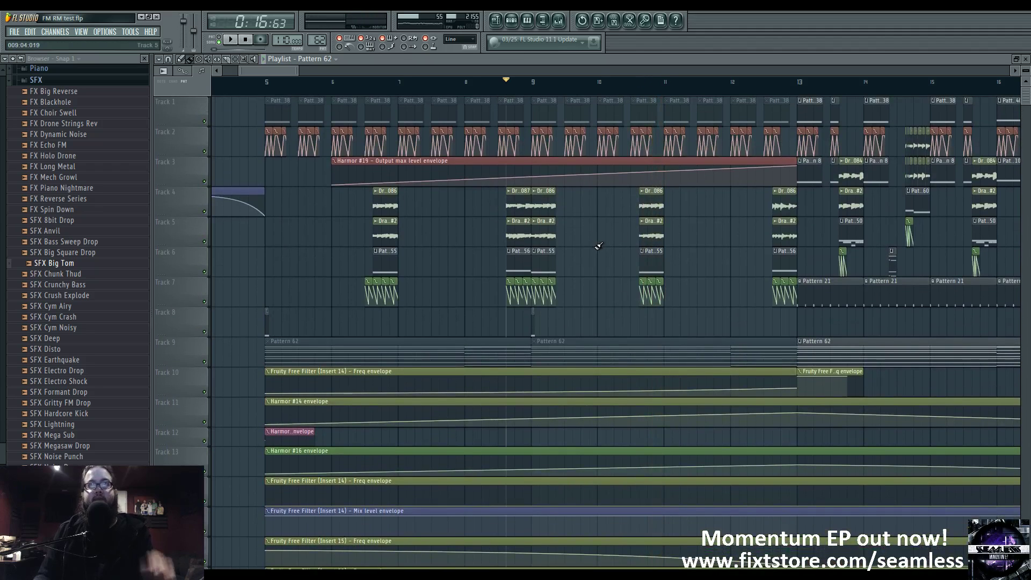
{"action": "key", "text": "space"}
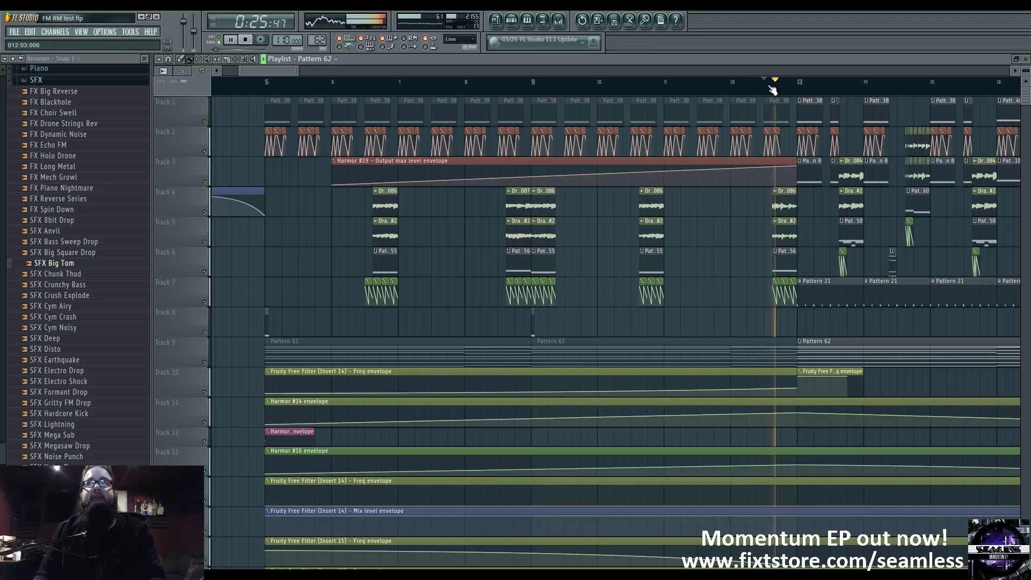
{"action": "left_click", "coordinate": [365, 82]}
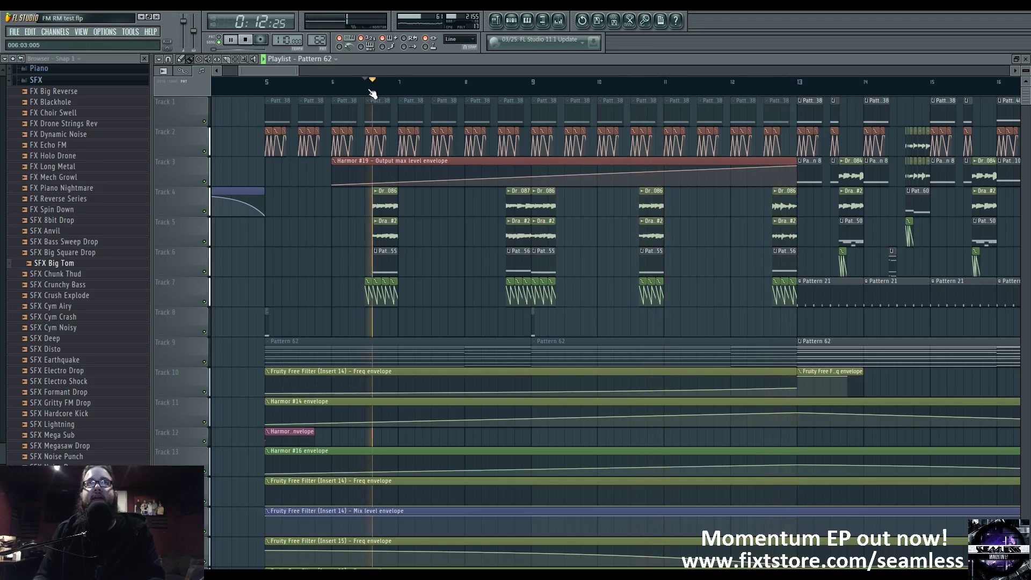
{"action": "key", "text": "space"}
{"action": "left_click", "coordinate": [772, 92]}
{"action": "key", "text": "space"}
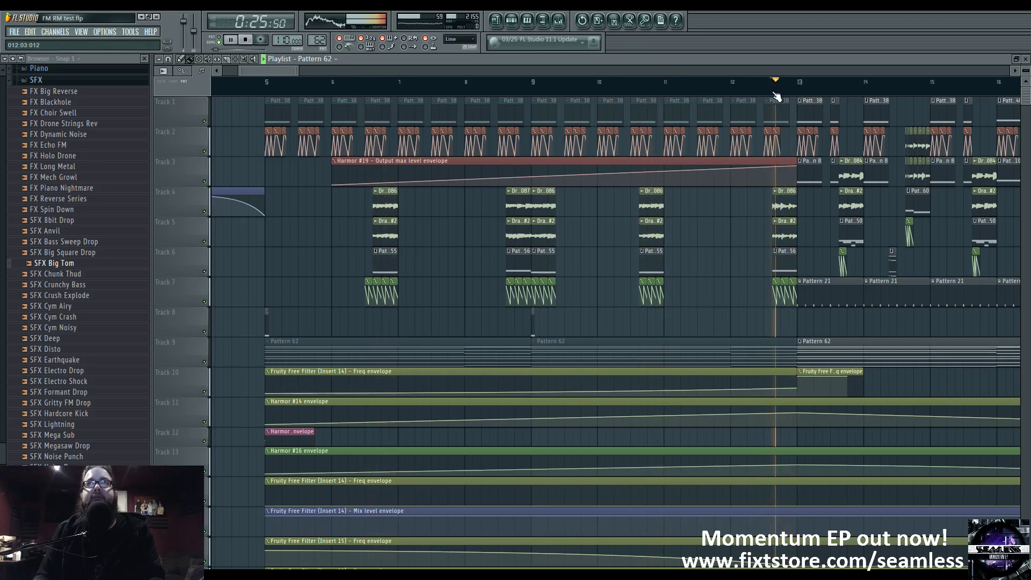
{"action": "key", "text": "space"}
{"action": "key", "text": "space"}
{"action": "key", "text": "space"}
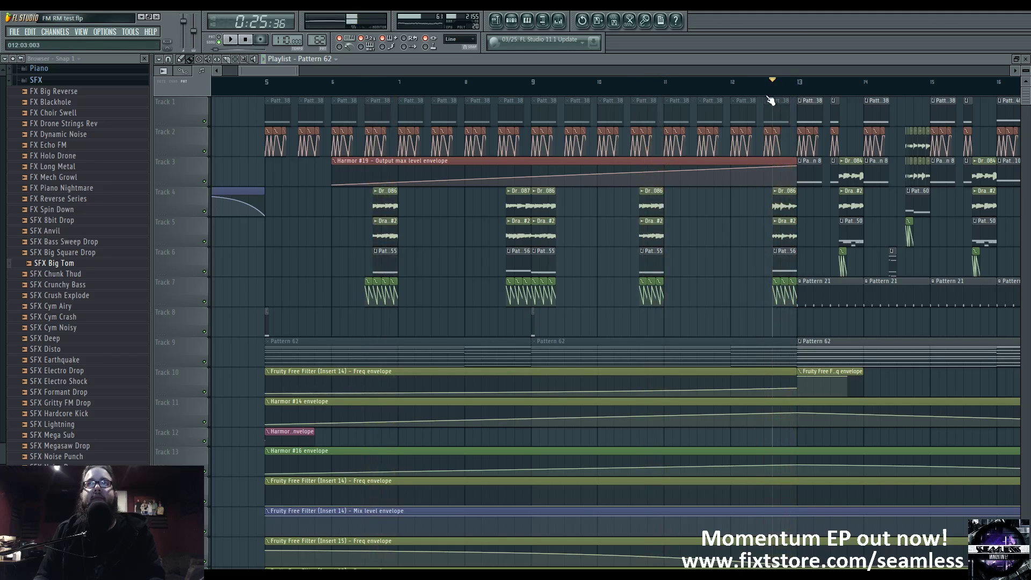
Play the section from the middle of bar 13 to hear its layered samples, and stop playback
{"action": "left_click_drag", "start_coordinate": [710, 287], "coordinate": [472, 305]}
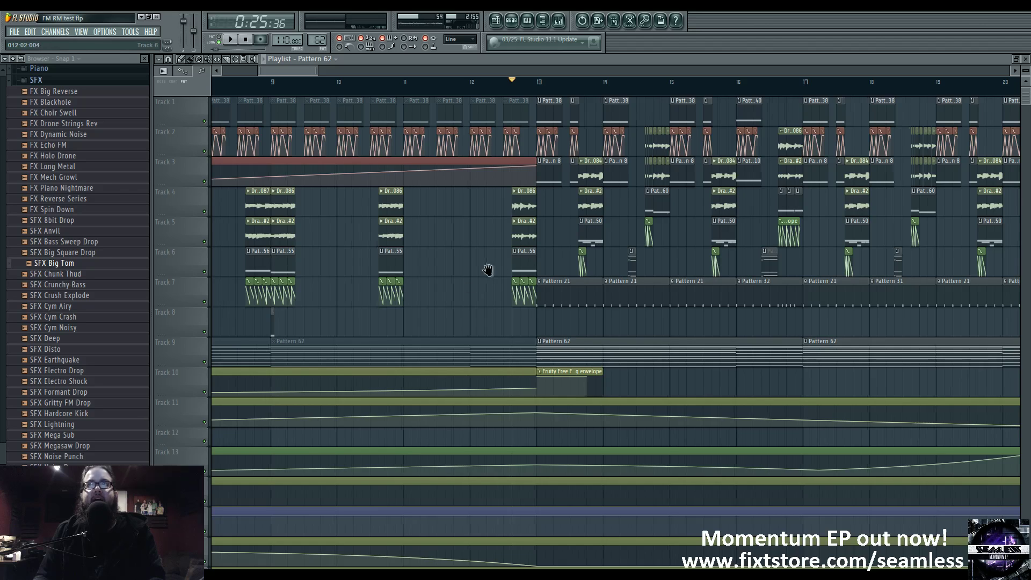
{"action": "left_click_drag", "start_coordinate": [509, 271], "coordinate": [444, 271]}
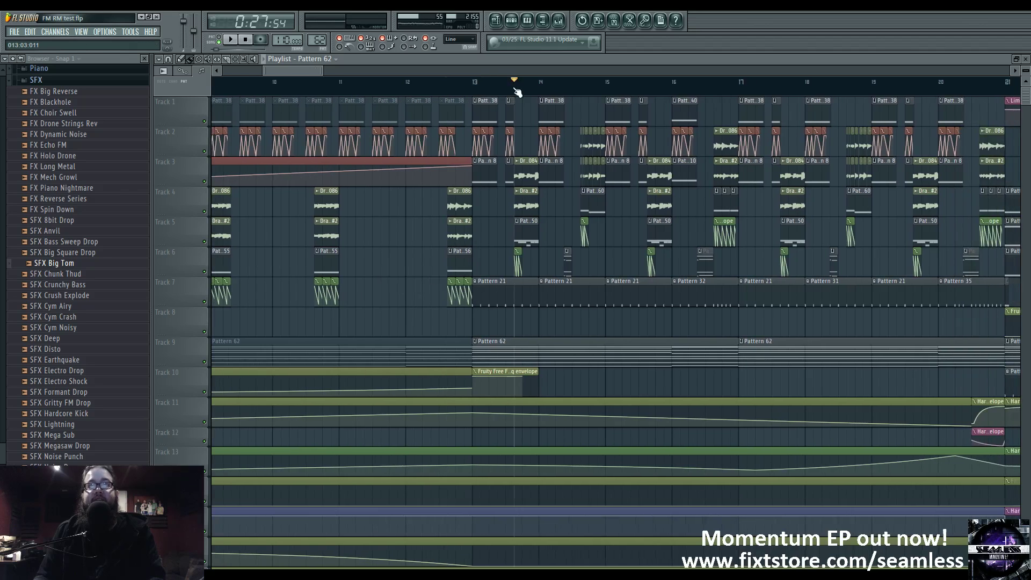
{"action": "key", "text": "space"}
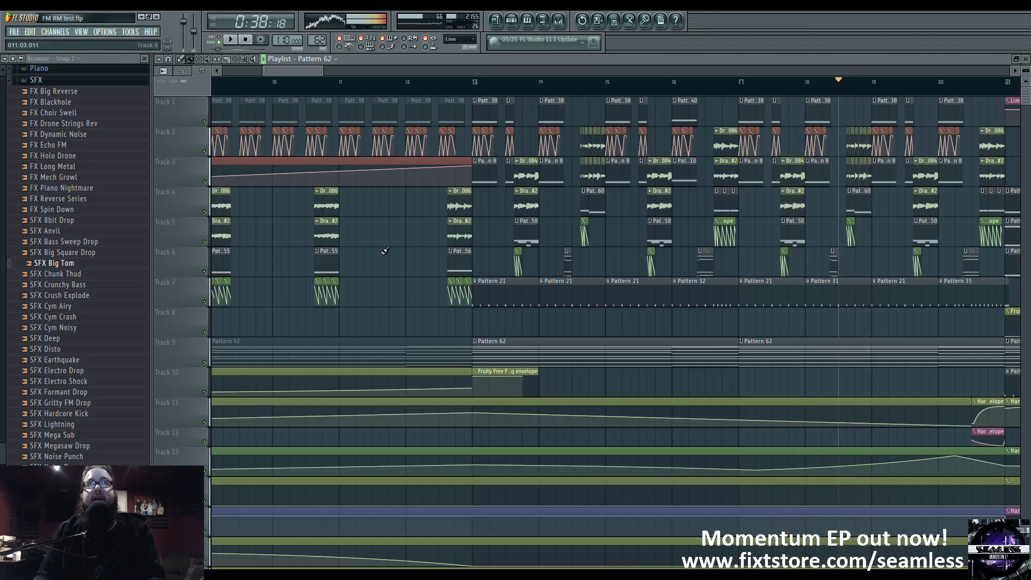
Stop playback, return to the earlier stabs for comparison, and set the playback position to the middle of bar 13
{"action": "key", "text": "space"}
{"action": "left_click", "coordinate": [434, 85]}
{"action": "scroll", "coordinate": [482, 239], "scroll_direction": "right", "scroll_amount": 5}
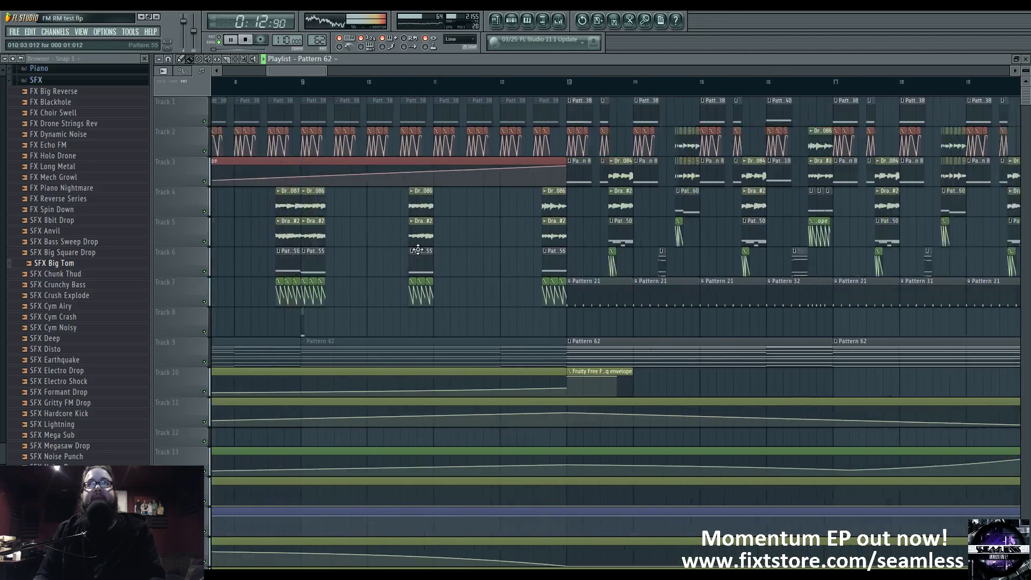
{"action": "scroll", "coordinate": [463, 176], "scroll_direction": "left", "scroll_amount": 3}
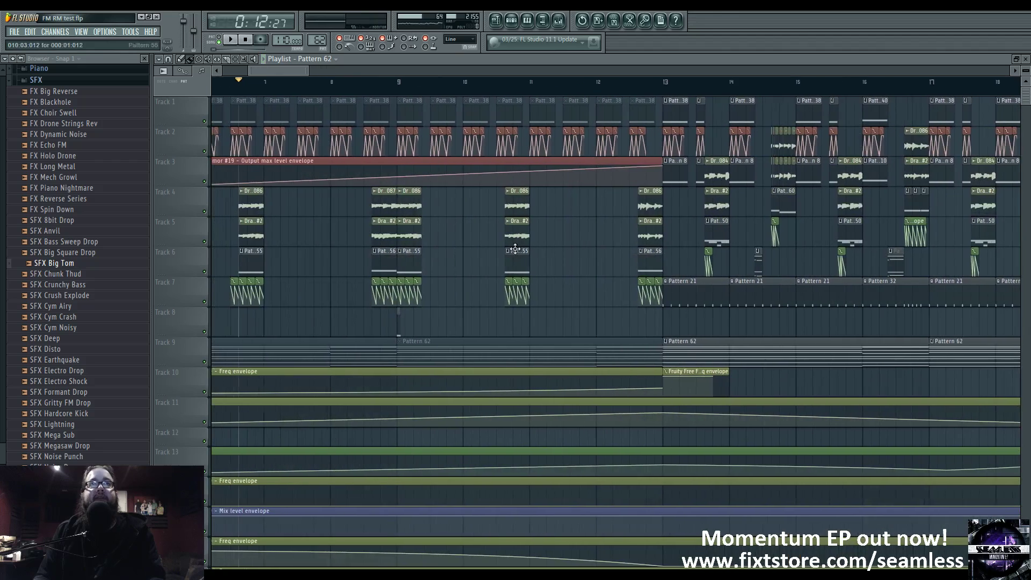
{"action": "scroll", "coordinate": [580, 88], "scroll_direction": "right", "scroll_amount": 3}
{"action": "left_click", "coordinate": [562, 85]}
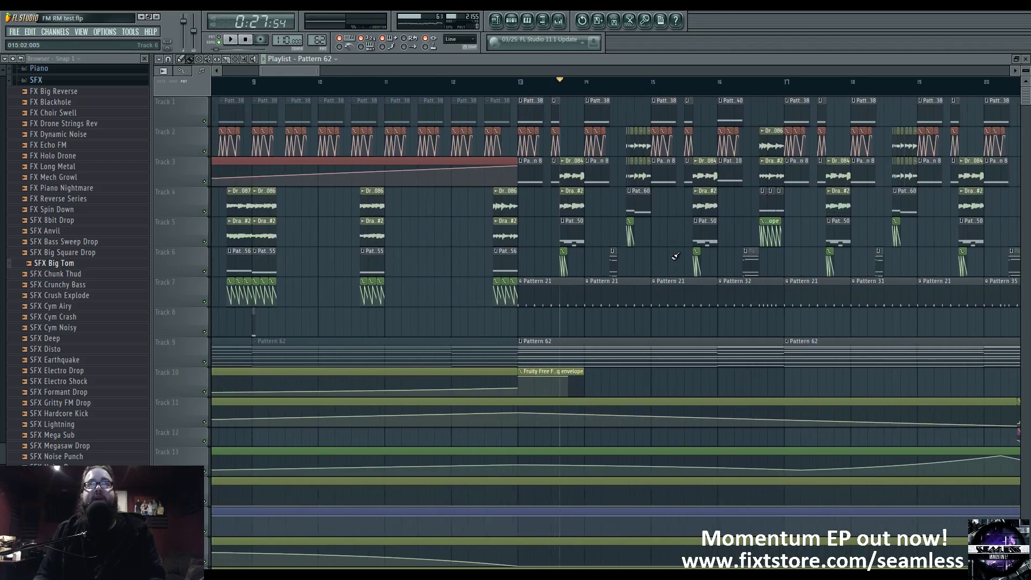
Play from the middle of bar 13 with the mixer open and select Insert 25 to find the stab's channel
{"action": "scroll", "coordinate": [676, 255], "scroll_direction": "right", "scroll_amount": 3}
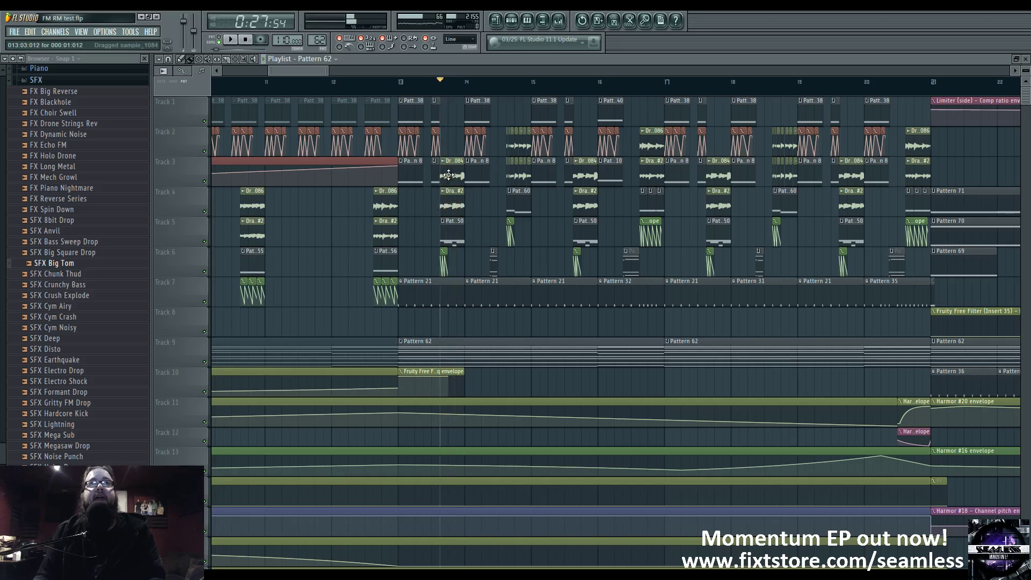
{"action": "left_click", "coordinate": [558, 20]}
{"action": "key", "text": "space"}
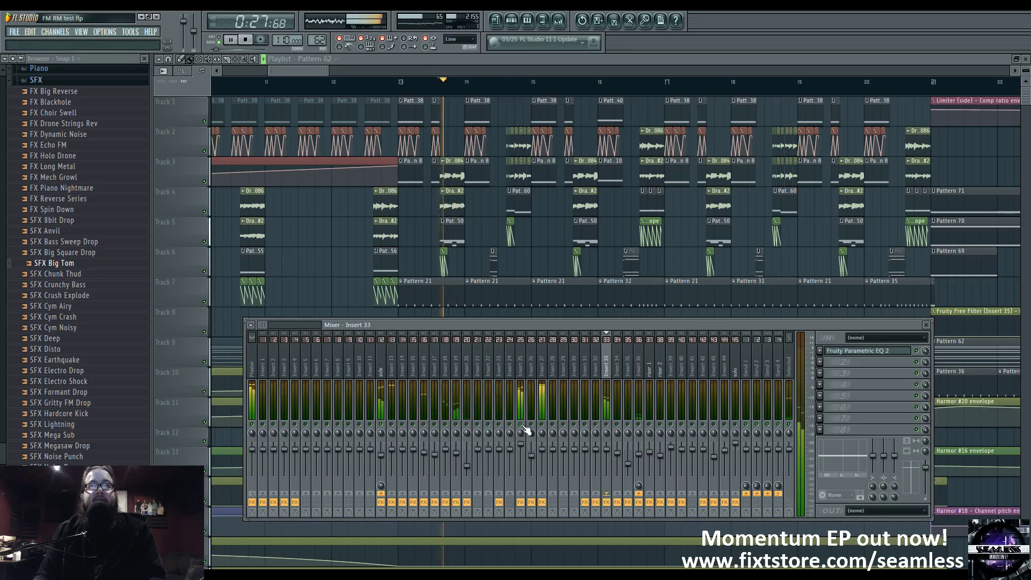
{"action": "left_click", "coordinate": [520, 386]}
{"action": "key", "text": "space"}
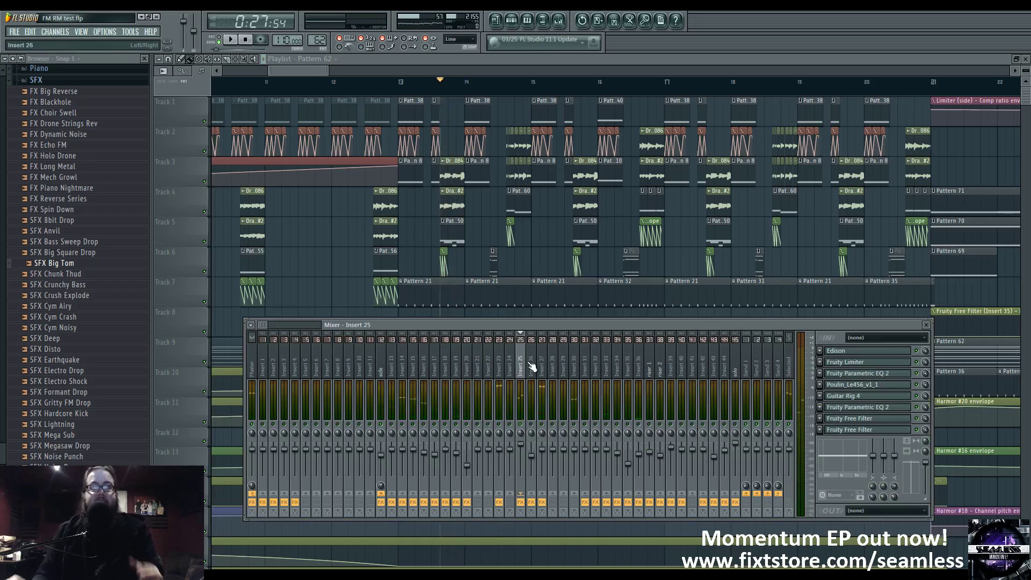
Open Edison on Insert 25, shrink and reposition its window, and zoom in on the quiet end of the recording
{"action": "left_click", "coordinate": [905, 352]}
{"action": "left_click_drag", "start_coordinate": [670, 142], "coordinate": [602, 132]}
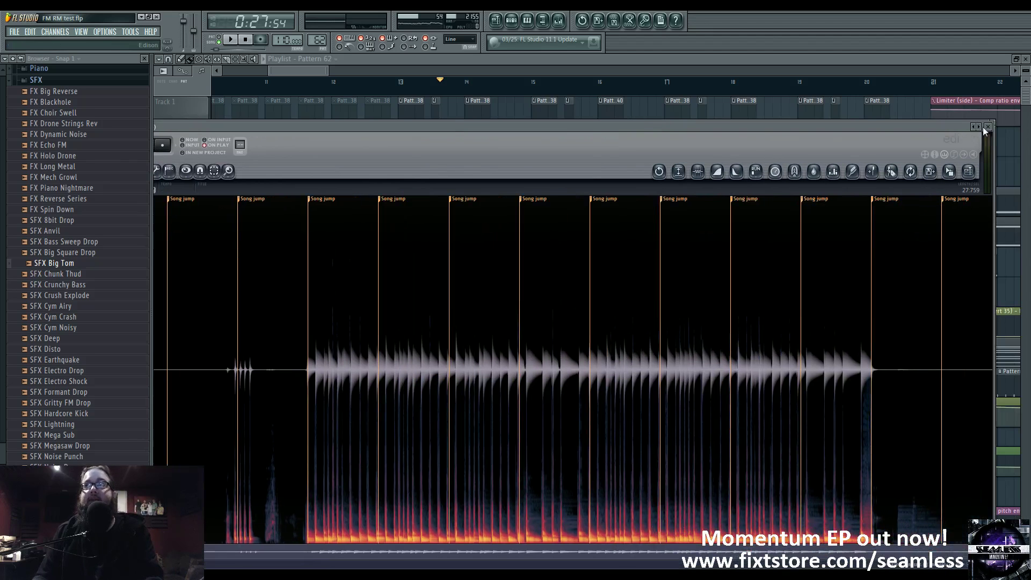
{"action": "left_click_drag", "start_coordinate": [991, 121], "coordinate": [668, 353]}
{"action": "left_click_drag", "start_coordinate": [466, 361], "coordinate": [632, 230]}
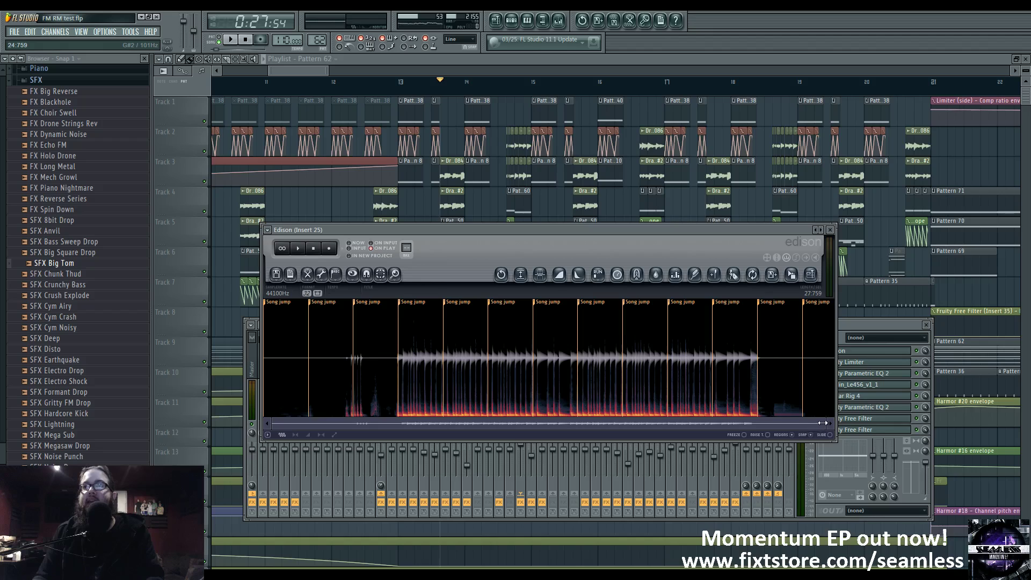
{"action": "mouse_move", "coordinate": [822, 423]}
{"action": "left_mouse_down"}
{"action": "mouse_move", "coordinate": [330, 417]}
{"action": "mouse_move", "coordinate": [798, 434]}
{"action": "left_mouse_up"}
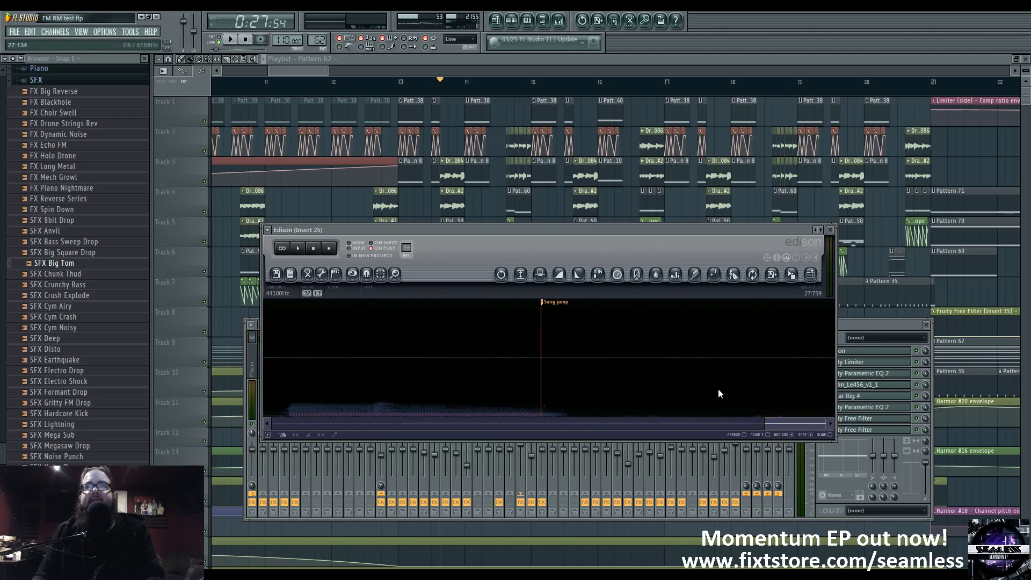
{"action": "mouse_move", "coordinate": [784, 422]}
{"action": "left_mouse_down"}
{"action": "mouse_move", "coordinate": [771, 421]}
{"action": "mouse_move", "coordinate": [780, 425]}
{"action": "left_mouse_up"}
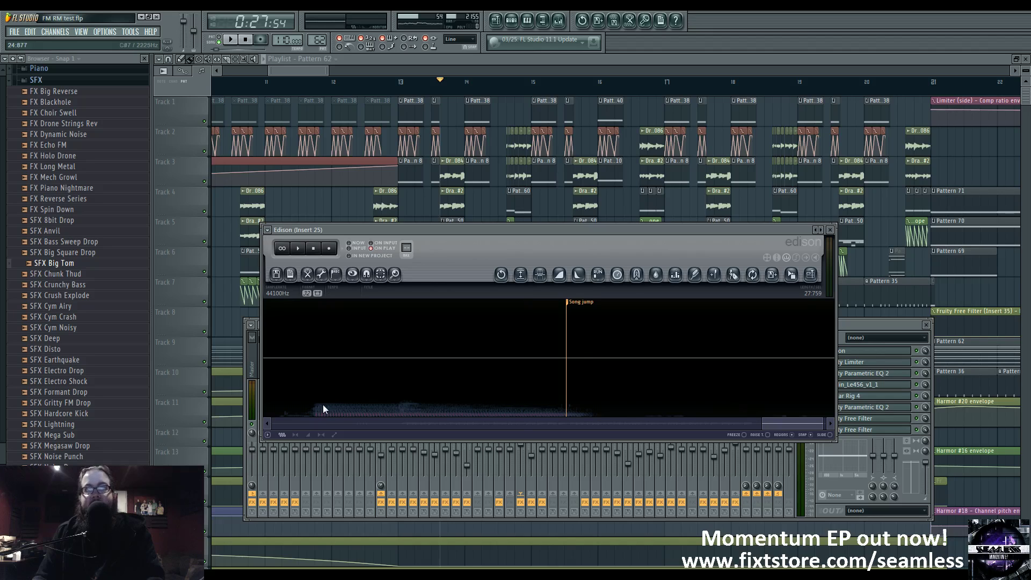
{"action": "left_click_drag", "start_coordinate": [773, 423], "coordinate": [784, 423]}
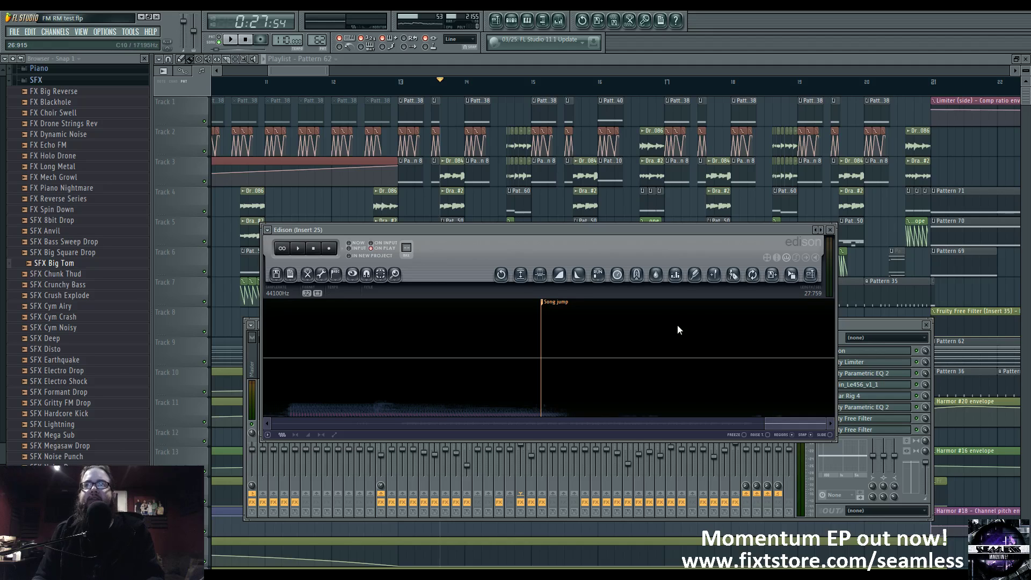
Acquire a noise profile from the silent stretch at 26.915 to 27.249, view the Clean up (denoise) settings, and close them without applying
{"action": "left_click_drag", "start_coordinate": [677, 326], "coordinate": [740, 329]}
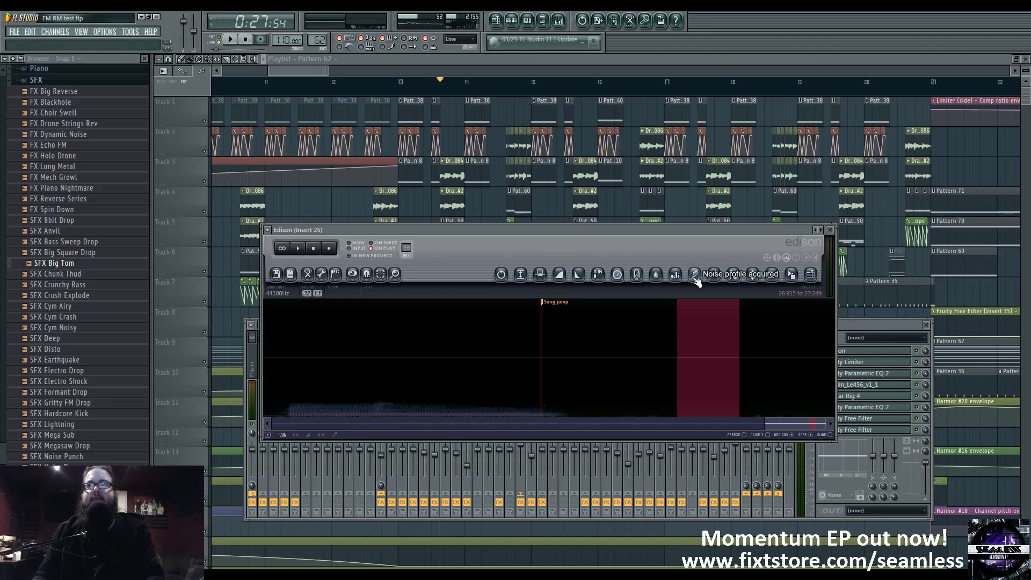
{"action": "left_click", "coordinate": [733, 274]}
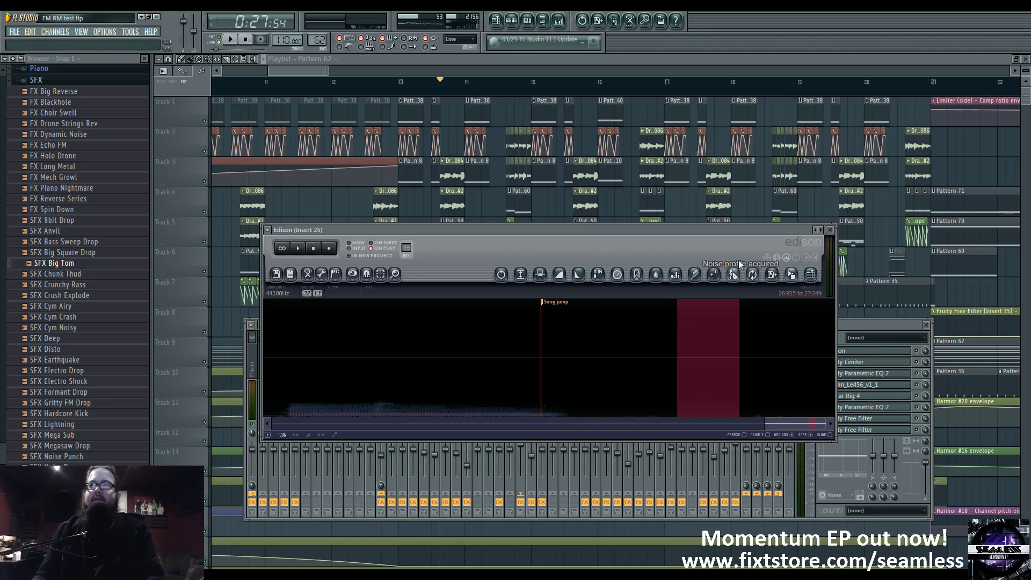
{"action": "left_click", "coordinate": [695, 334]}
{"action": "left_click", "coordinate": [690, 277]}
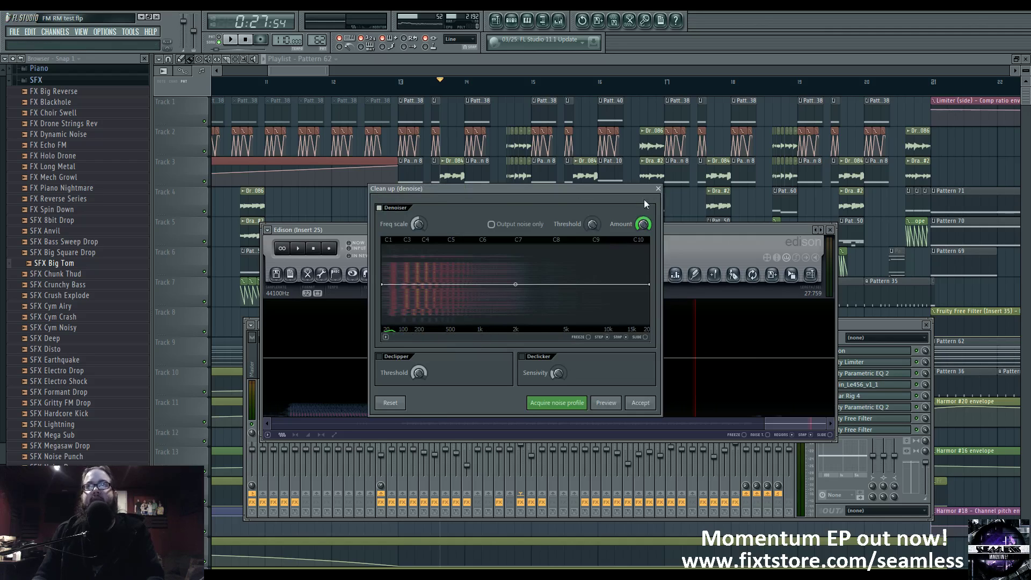
{"action": "left_click", "coordinate": [658, 188]}
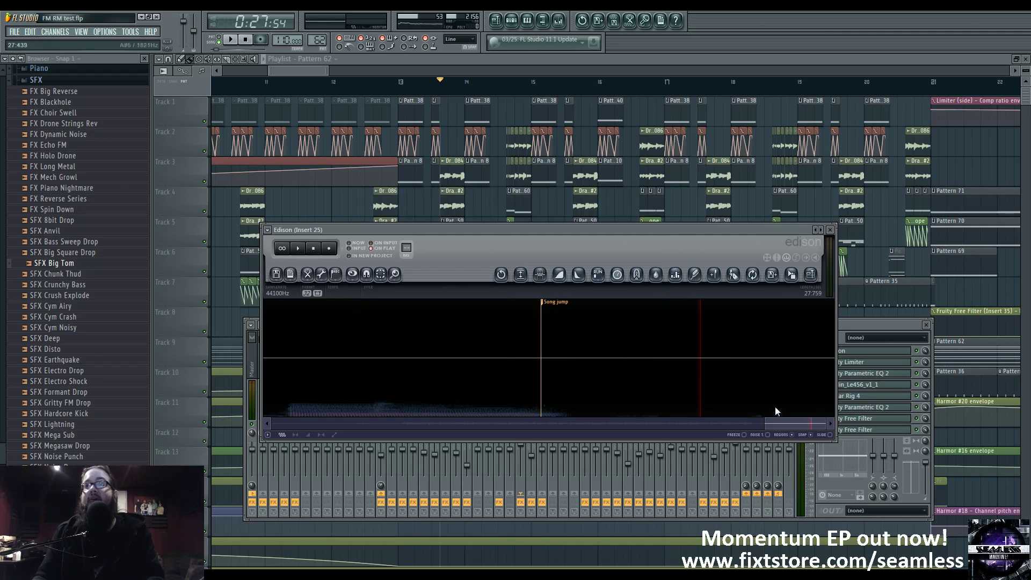
Clear the whole recording from Edison on Insert 25 and close its window
{"action": "left_click_drag", "start_coordinate": [765, 424], "coordinate": [266, 411]}
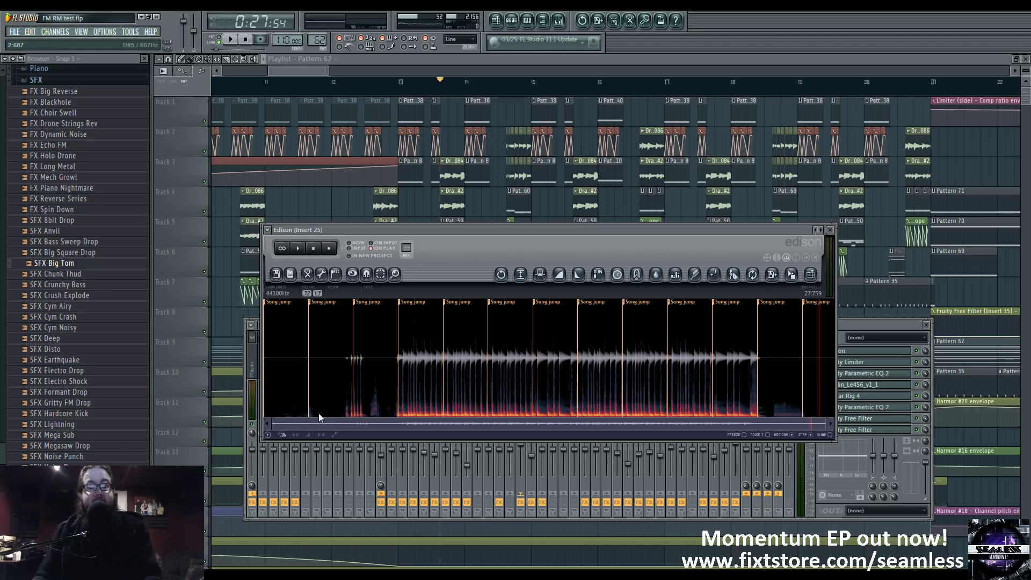
{"action": "key", "text": "ctrl+n"}
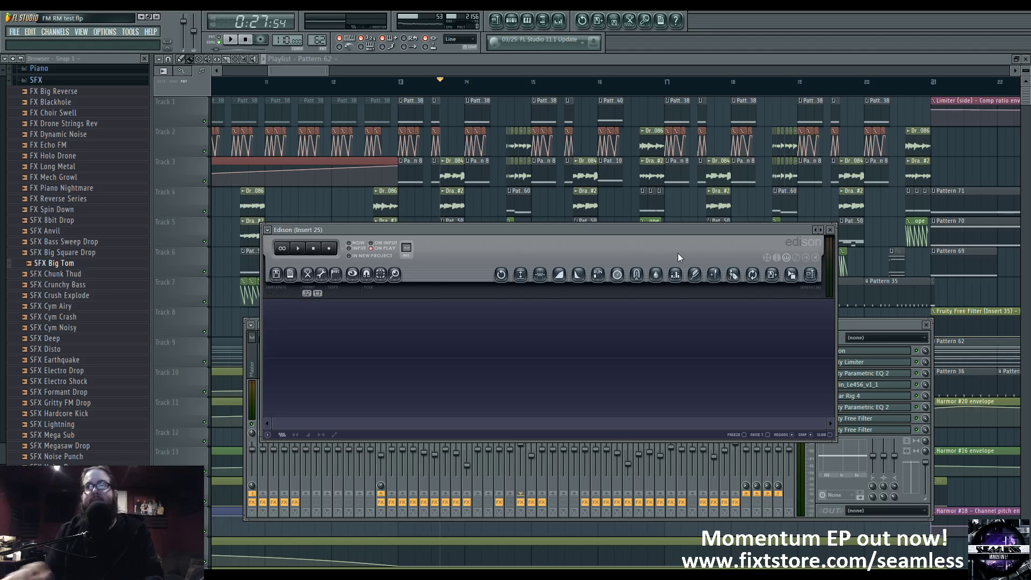
{"action": "left_click", "coordinate": [830, 229]}
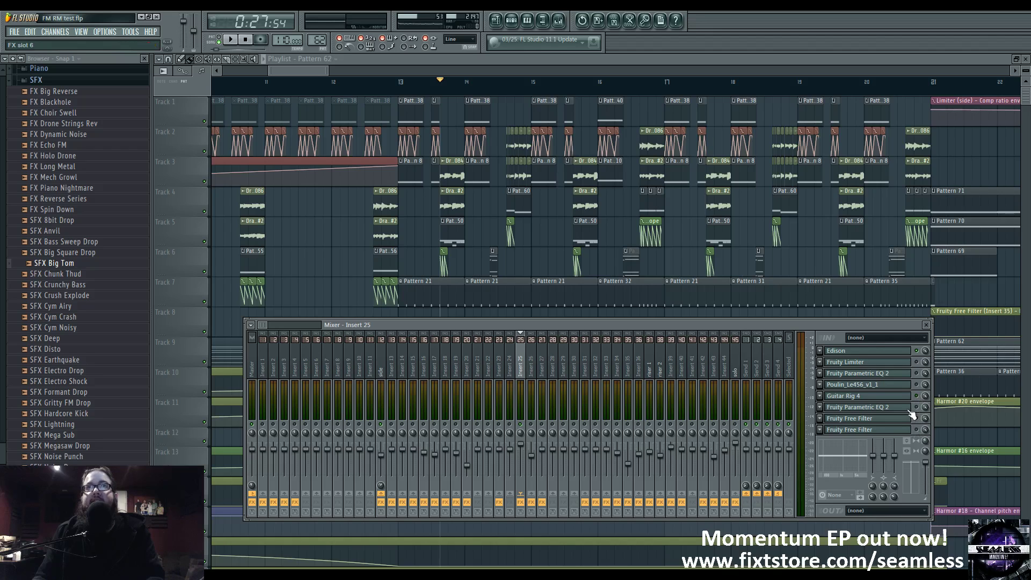
Play from the middle of bar 13 while watching the mixer levels, stop playback, and nudge the mixer window
{"action": "key", "text": "space"}
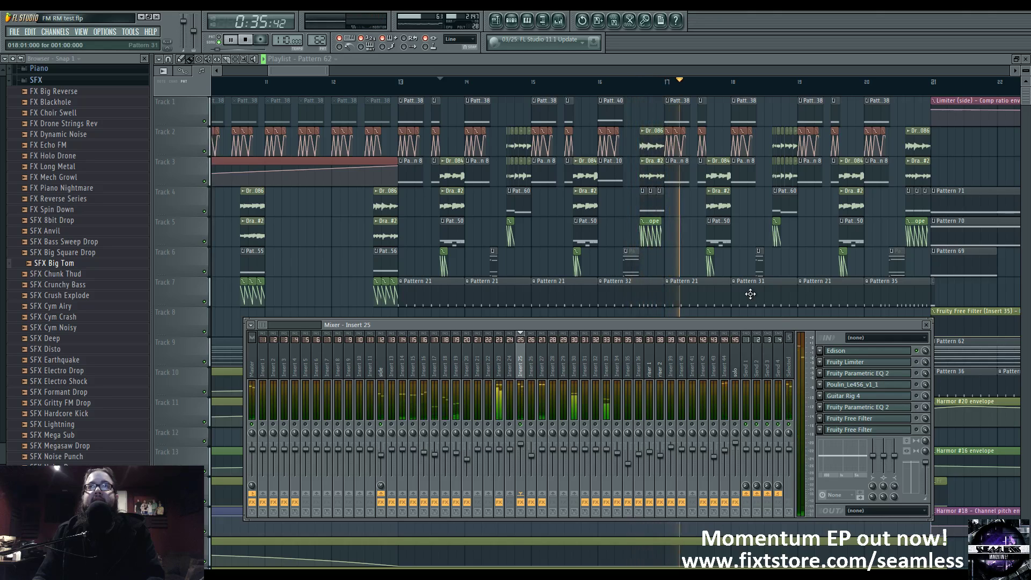
{"action": "key", "text": "space"}
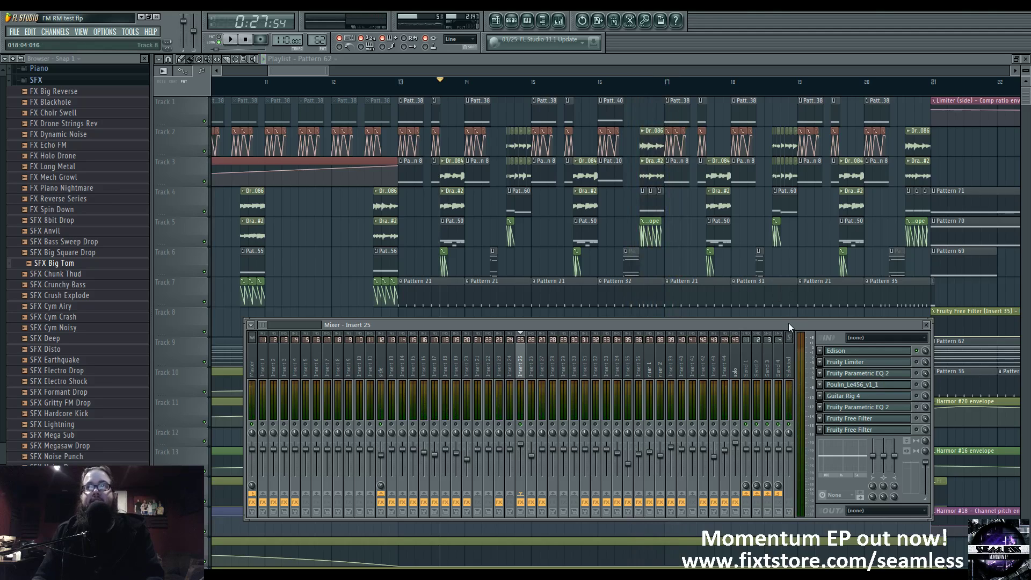
{"action": "left_click_drag", "start_coordinate": [788, 323], "coordinate": [785, 320]}
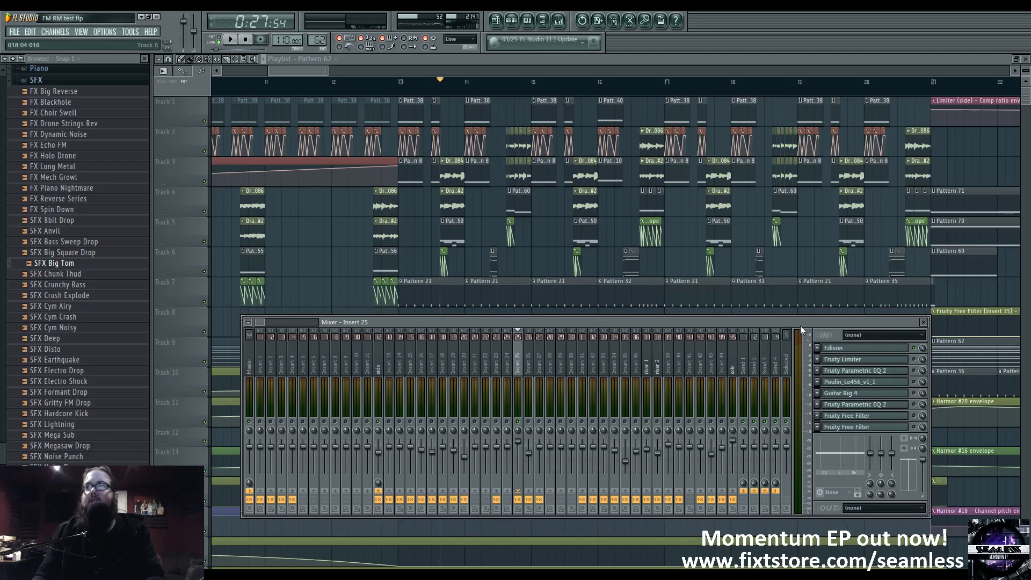
Open Insert 25's Fruity Limiter, switch it to the LIMIT settings, and replay the stab to examine how it shapes the signal
{"action": "left_click", "coordinate": [900, 361]}
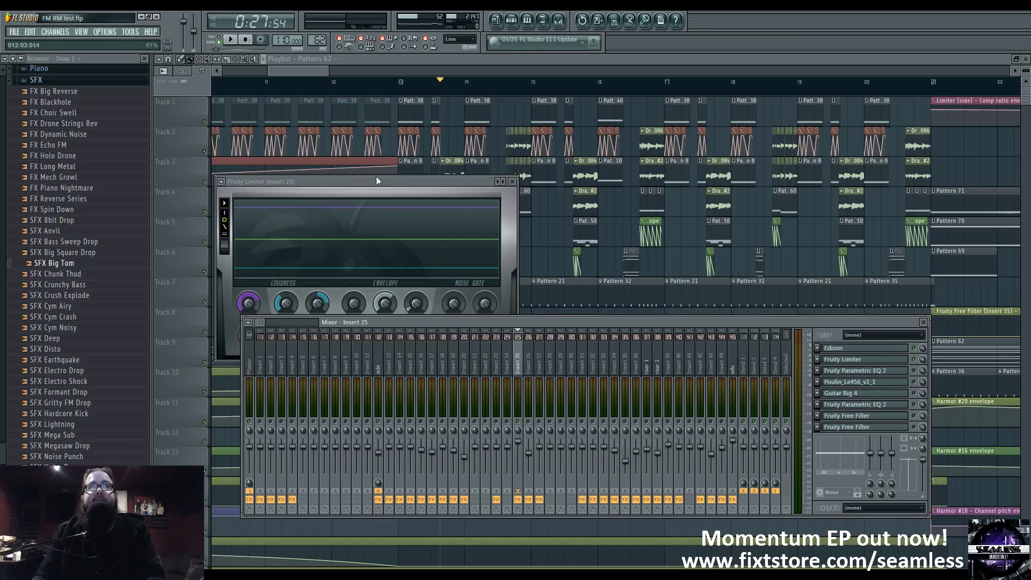
{"action": "left_click_drag", "start_coordinate": [379, 181], "coordinate": [420, 211]}
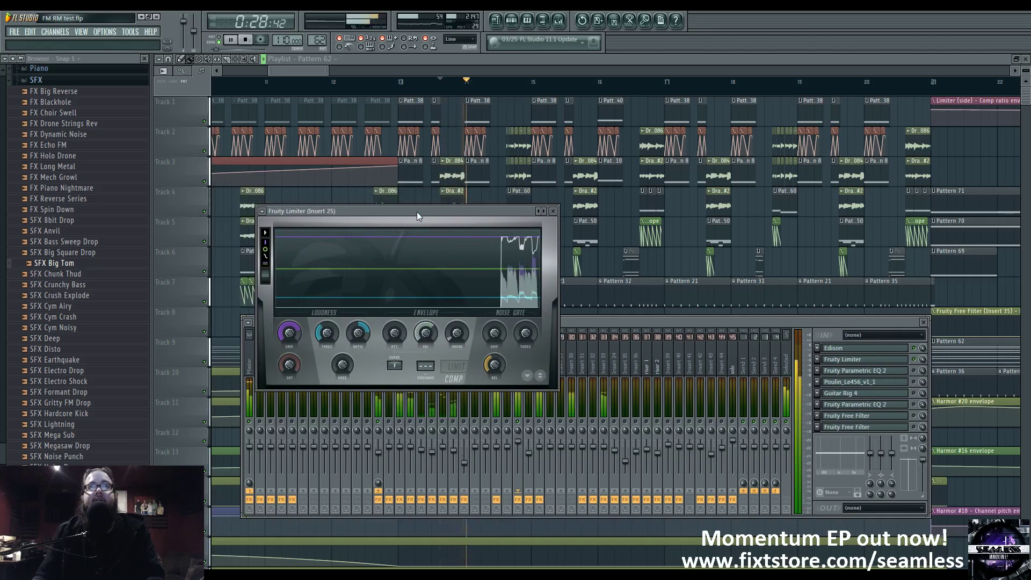
{"action": "left_click", "coordinate": [457, 368]}
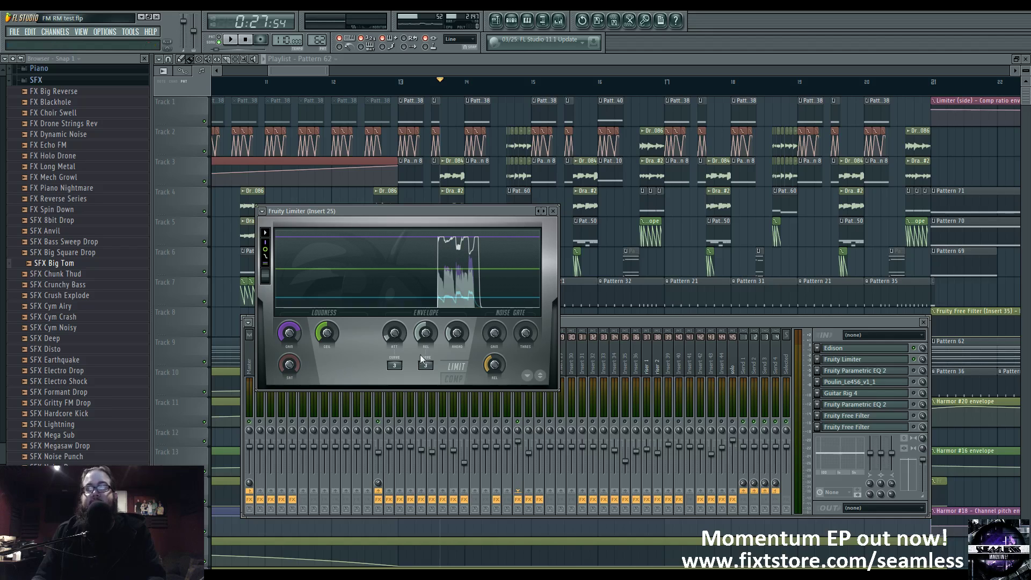
{"action": "key", "text": "space"}
{"action": "key", "text": "space"}
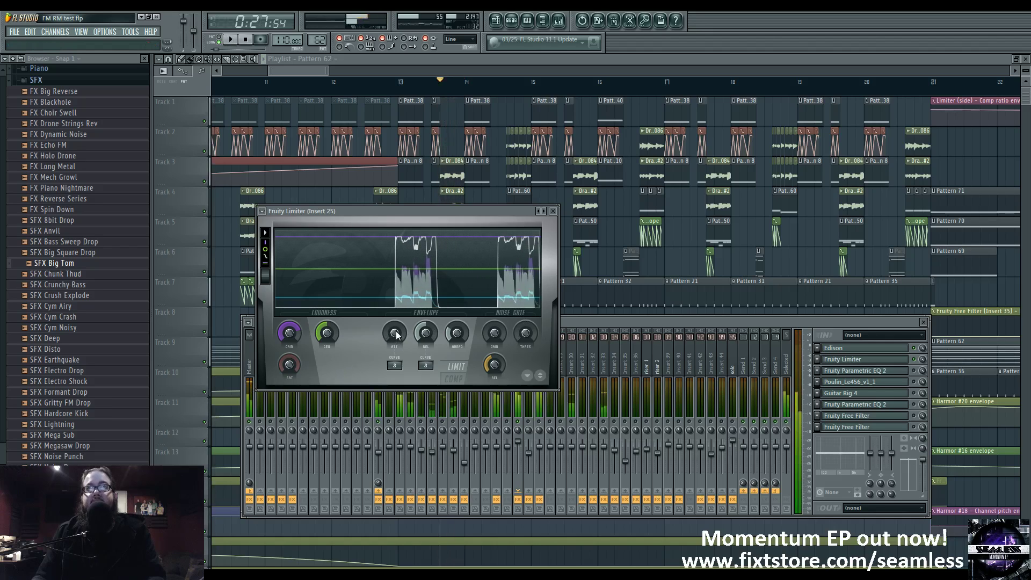
{"action": "left_click_drag", "start_coordinate": [395, 330], "coordinate": [396, 322]}
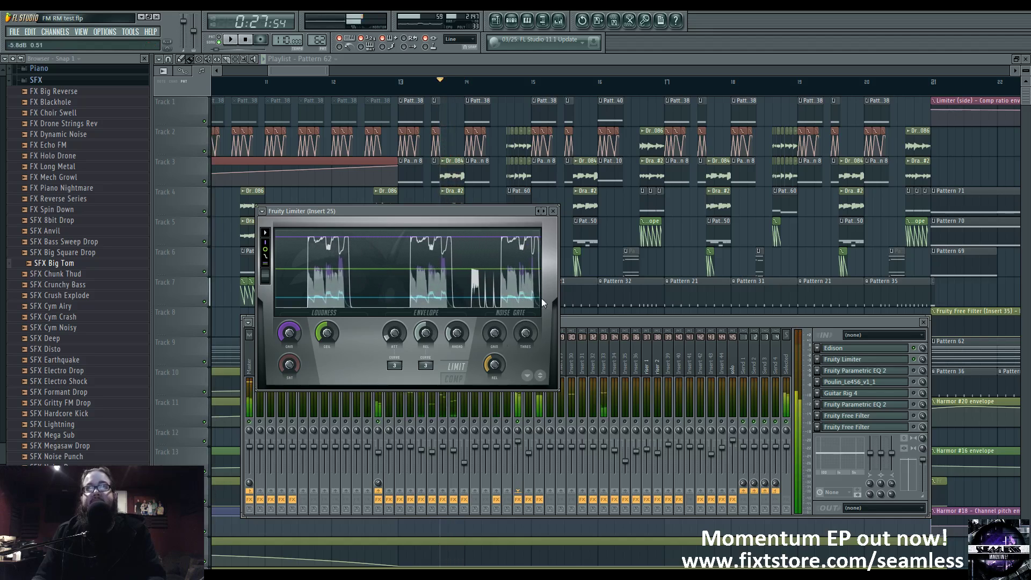
{"action": "left_click_drag", "start_coordinate": [333, 211], "coordinate": [422, 213]}
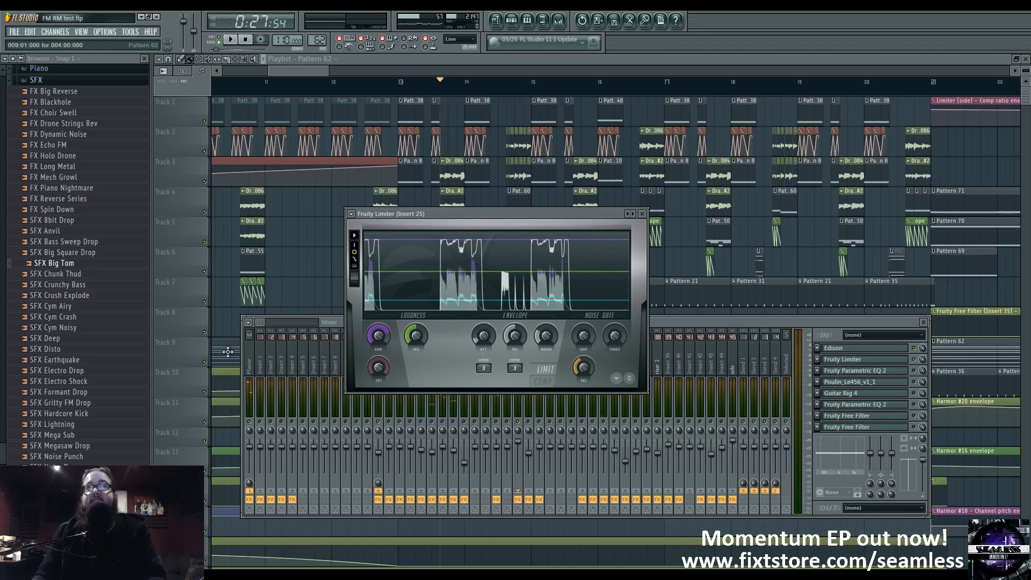
Open the first Maximus on the Master channel, play the stab through it to view its bands, and close it
{"action": "left_click", "coordinate": [252, 356]}
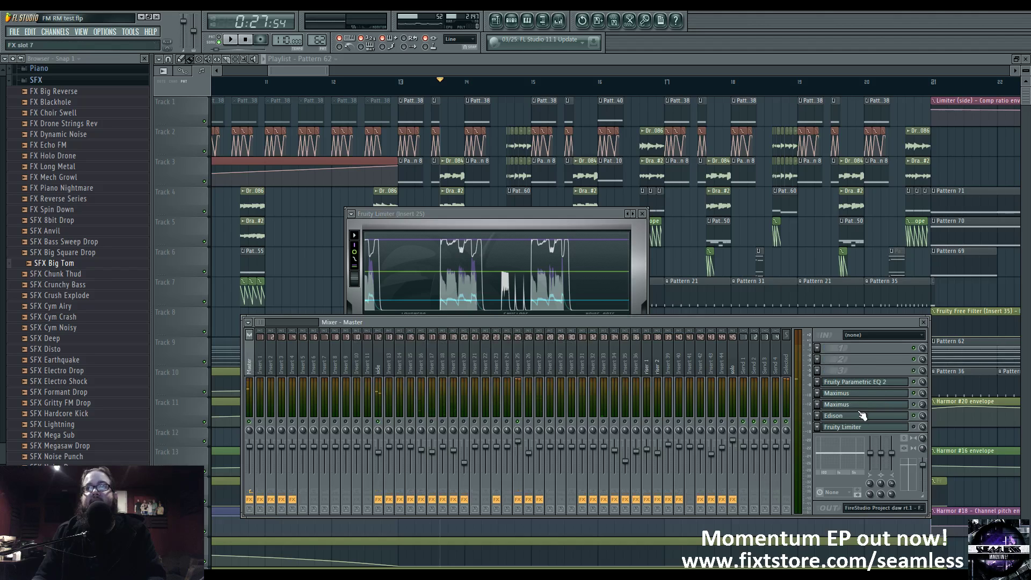
{"action": "left_click", "coordinate": [885, 393]}
{"action": "key", "text": "space"}
{"action": "key", "text": "space"}
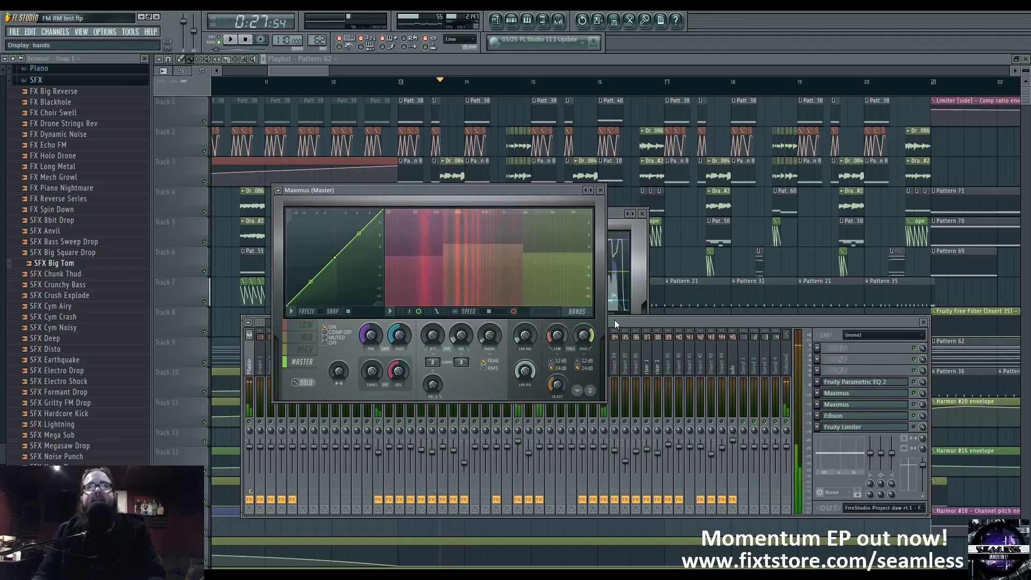
{"action": "key", "text": "Escape"}
Move the limiter window aside and examine Insert 25's first Fruity Parametric EQ 2 curve while playing the stab
{"action": "left_click_drag", "start_coordinate": [585, 217], "coordinate": [649, 124]}
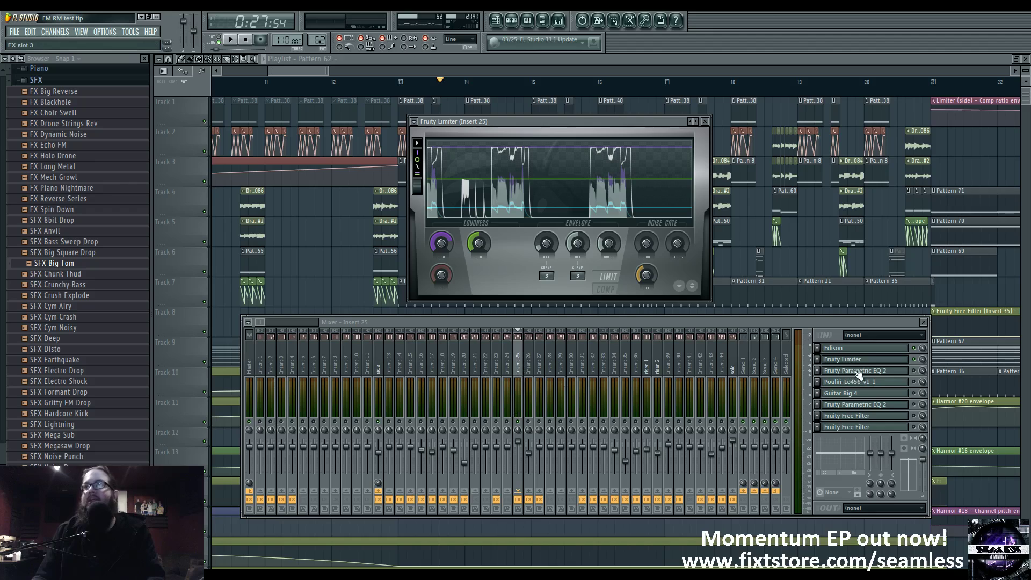
{"action": "key", "text": "space"}
{"action": "left_click", "coordinate": [900, 371]}
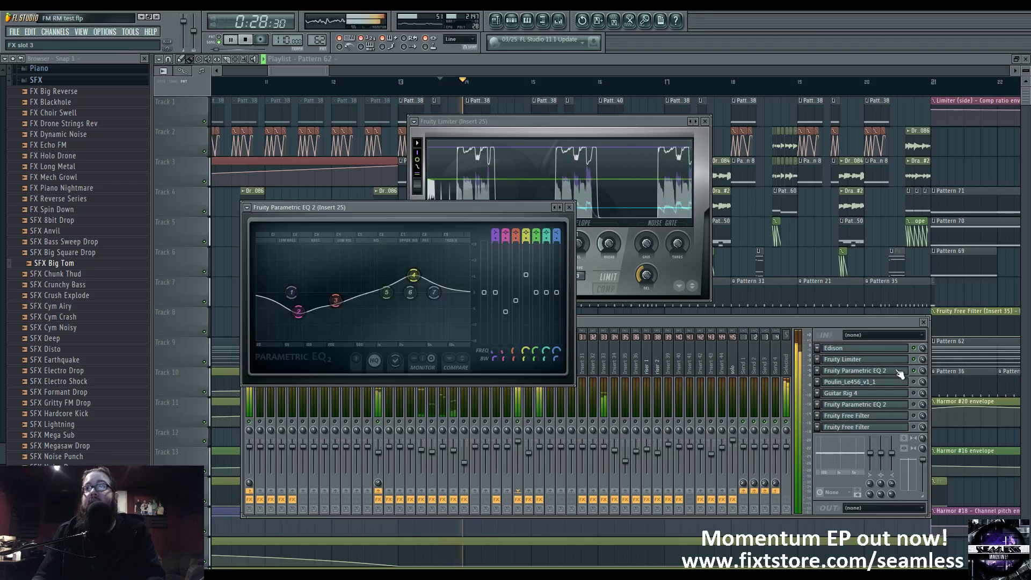
{"action": "key", "text": "space"}
{"action": "left_click_drag", "start_coordinate": [366, 206], "coordinate": [396, 173]}
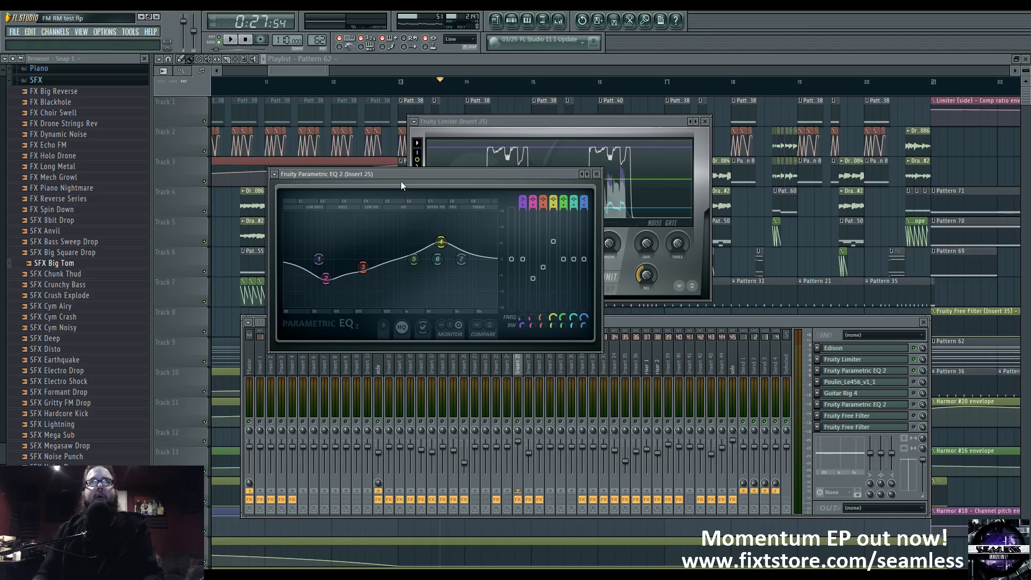
{"action": "left_click_drag", "start_coordinate": [432, 183], "coordinate": [447, 148]}
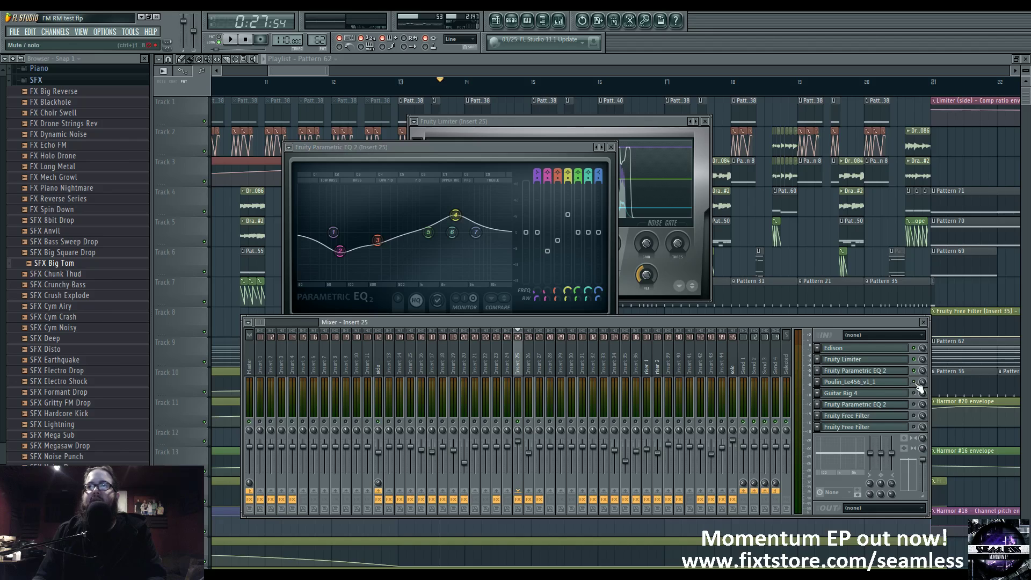
Open the Poulin_Le456_v1_1 amp on Insert 25 and place its window above the mixer to examine its settings
{"action": "left_click", "coordinate": [838, 382]}
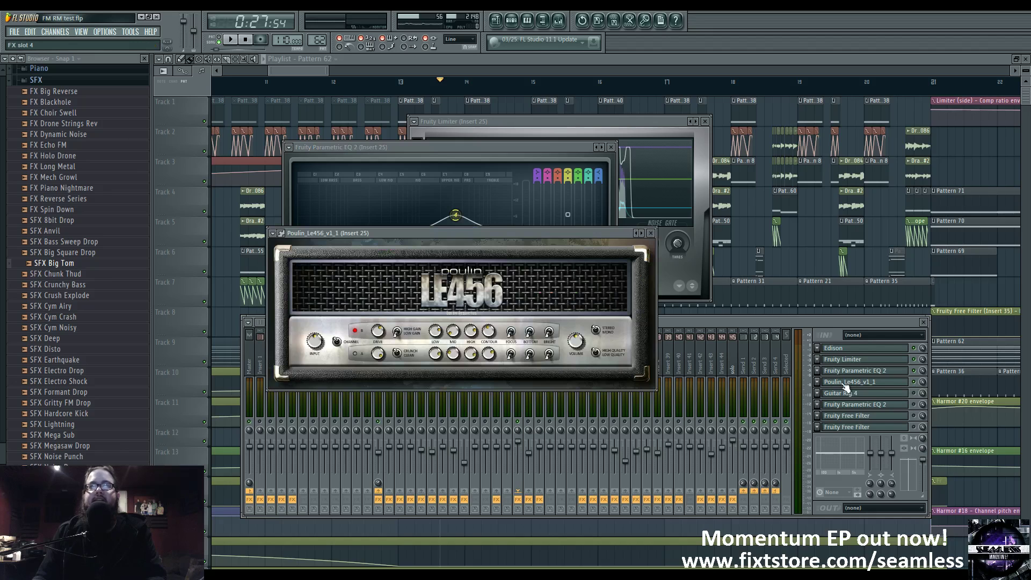
{"action": "left_click_drag", "start_coordinate": [529, 240], "coordinate": [593, 223]}
{"action": "left_click_drag", "start_coordinate": [601, 155], "coordinate": [604, 150]}
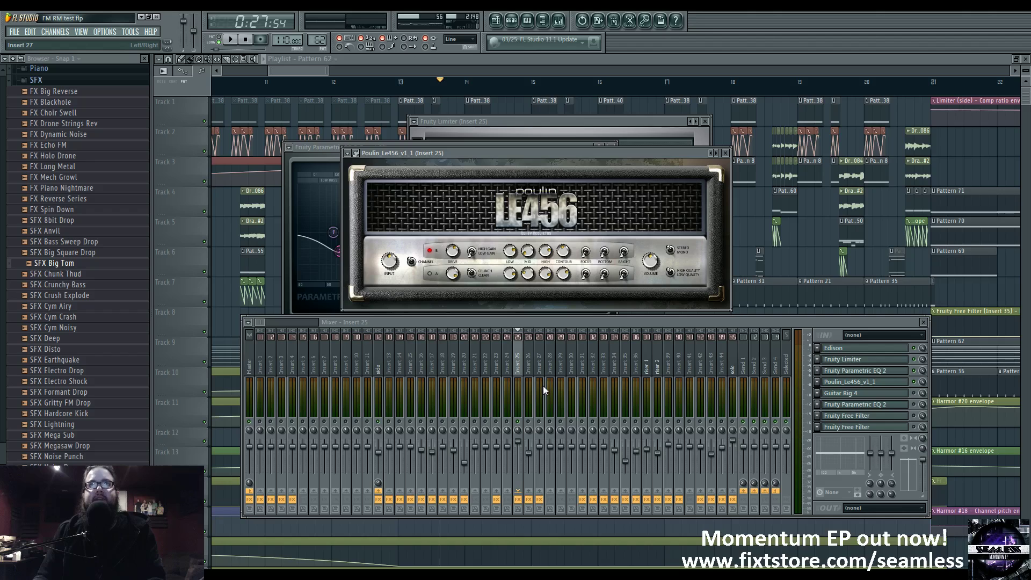
Lower Insert 25's volume fader and play the stab at the reduced level
{"action": "left_click_drag", "start_coordinate": [519, 441], "coordinate": [521, 466]}
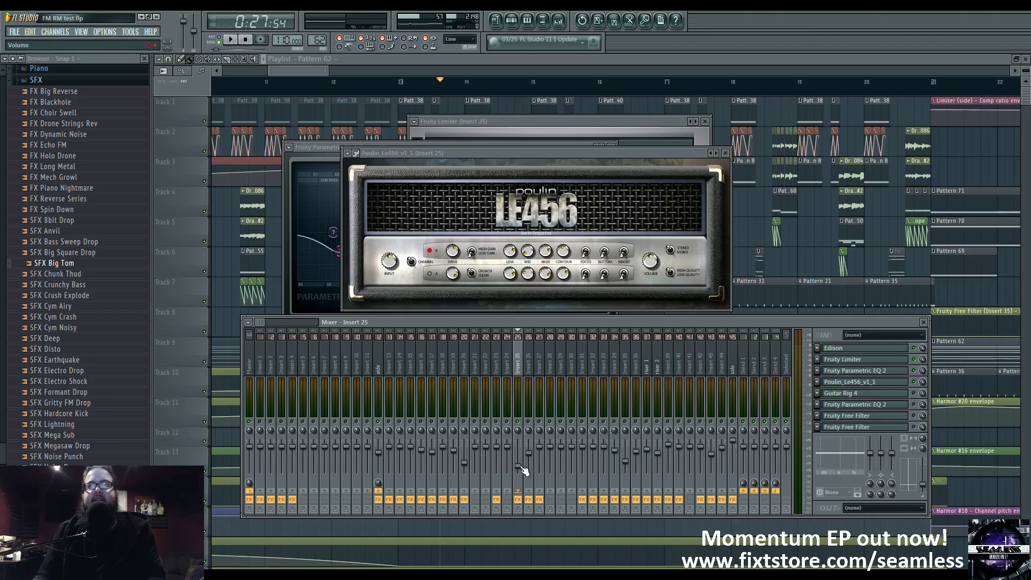
{"action": "key", "text": "space"}
{"action": "key", "text": "space"}
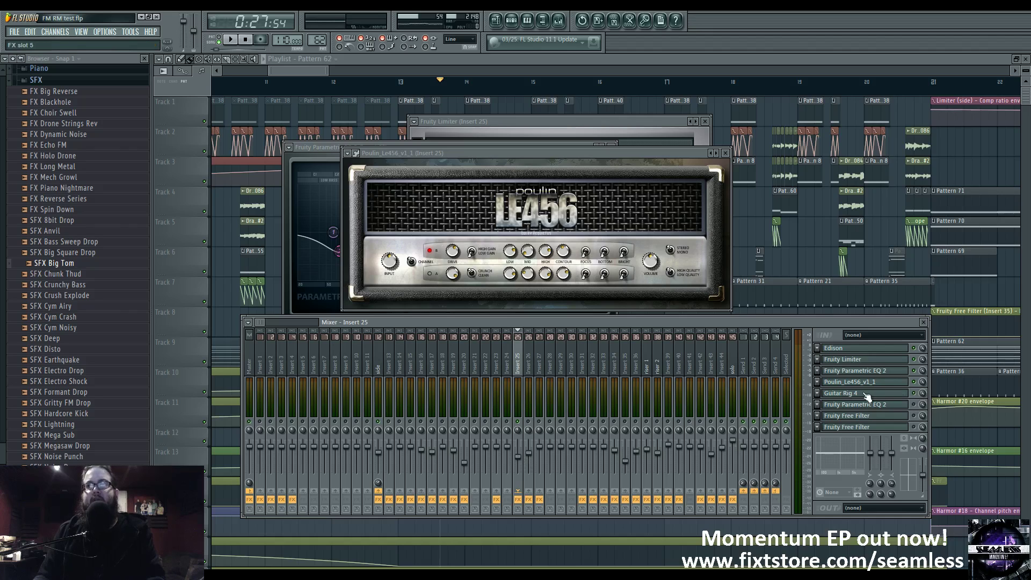
Enable Guitar Rig 4 on Insert 25 during stab playback and position its window to examine the Control Room cabinet settings
{"action": "key", "text": "space"}
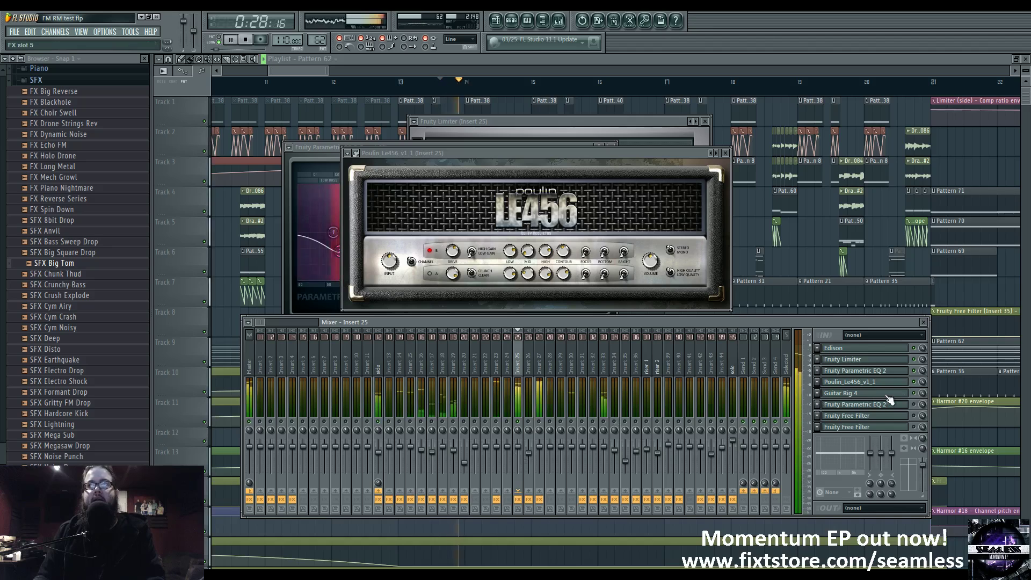
{"action": "key", "text": "space"}
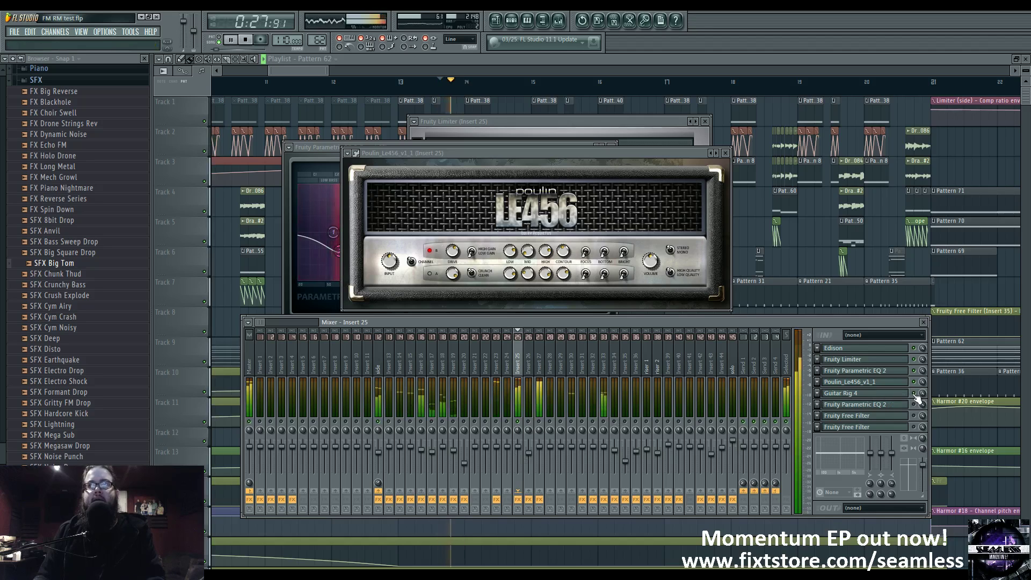
{"action": "left_click", "coordinate": [917, 395]}
{"action": "mouse_move", "coordinate": [603, 109]}
{"action": "left_mouse_down"}
{"action": "mouse_move", "coordinate": [601, 88]}
{"action": "mouse_move", "coordinate": [591, 99]}
{"action": "left_mouse_up"}
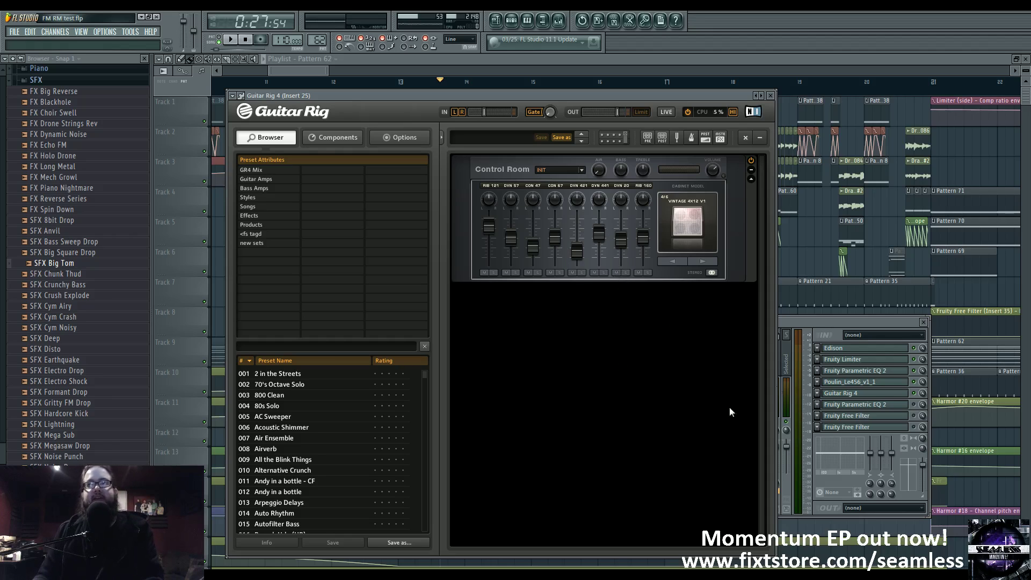
Open Insert 25's second Fruity Parametric EQ 2, enable it while the stab plays, and examine its curve
{"action": "left_click", "coordinate": [895, 405]}
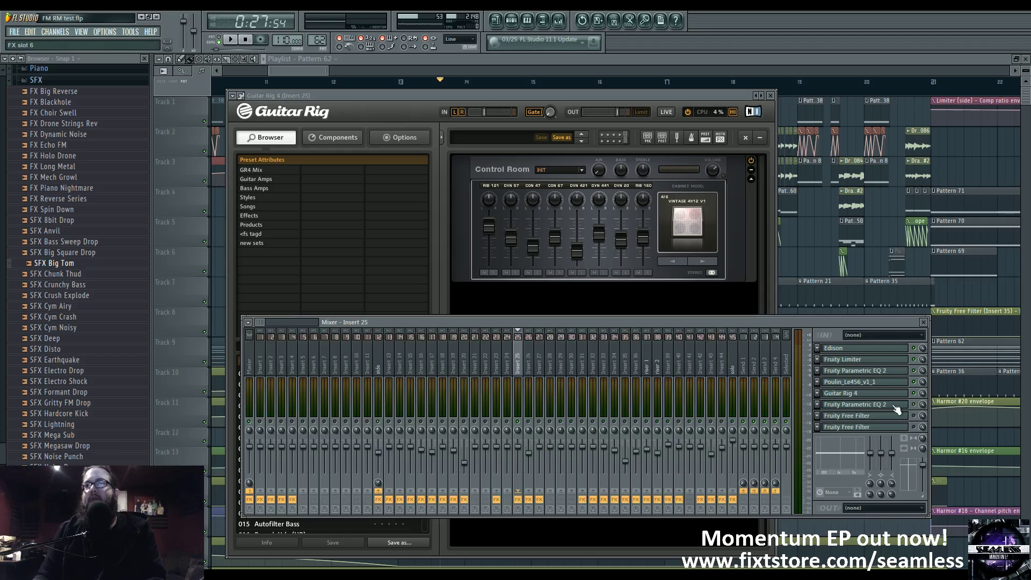
{"action": "key", "text": "space"}
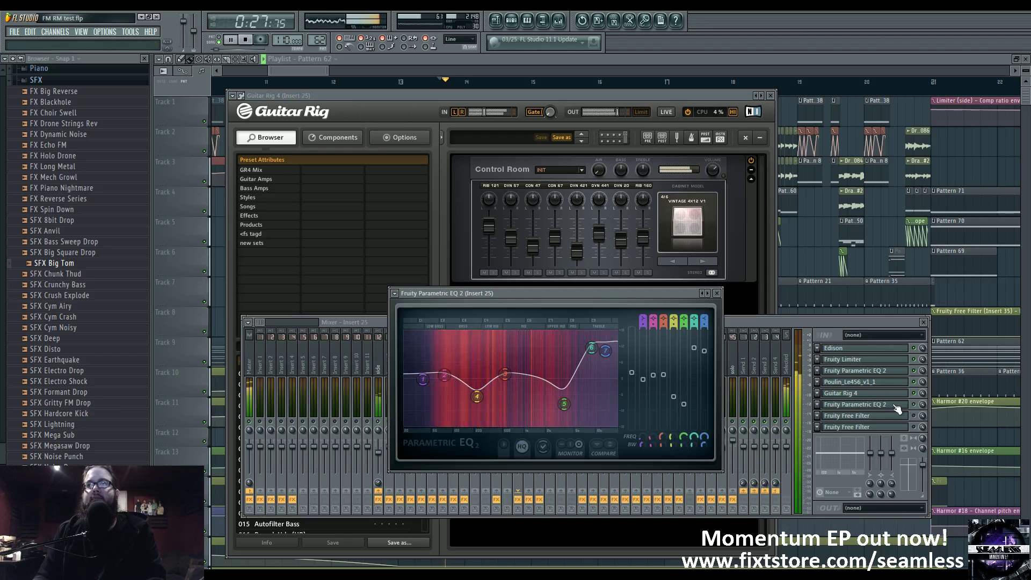
{"action": "left_click", "coordinate": [916, 407]}
{"action": "left_click", "coordinate": [914, 405]}
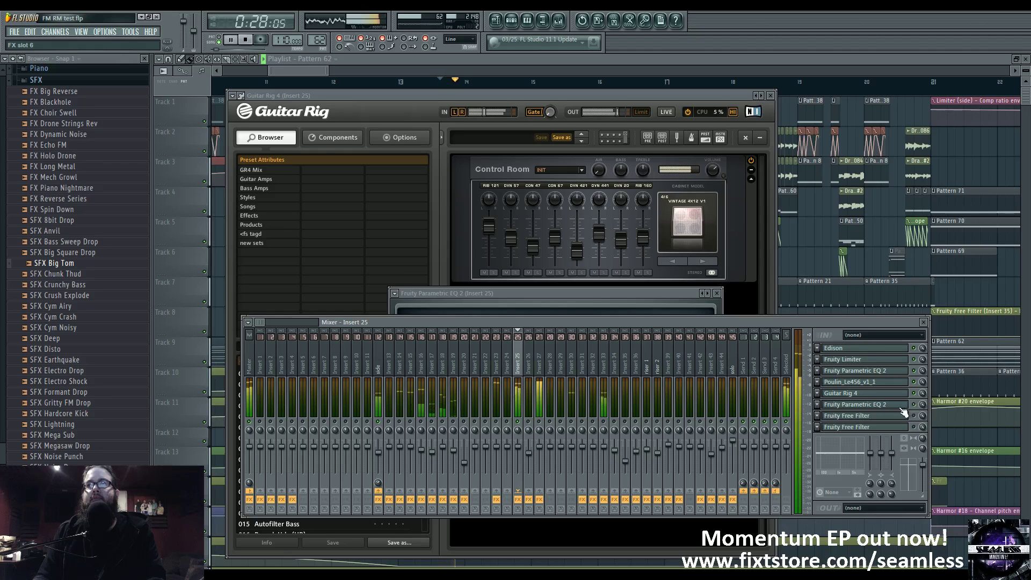
{"action": "key", "text": "space"}
Close the second EQ's window and enable both Fruity Free Filters on Insert 25
{"action": "left_click", "coordinate": [901, 406]}
{"action": "left_click", "coordinate": [914, 416]}
{"action": "left_click", "coordinate": [915, 426]}
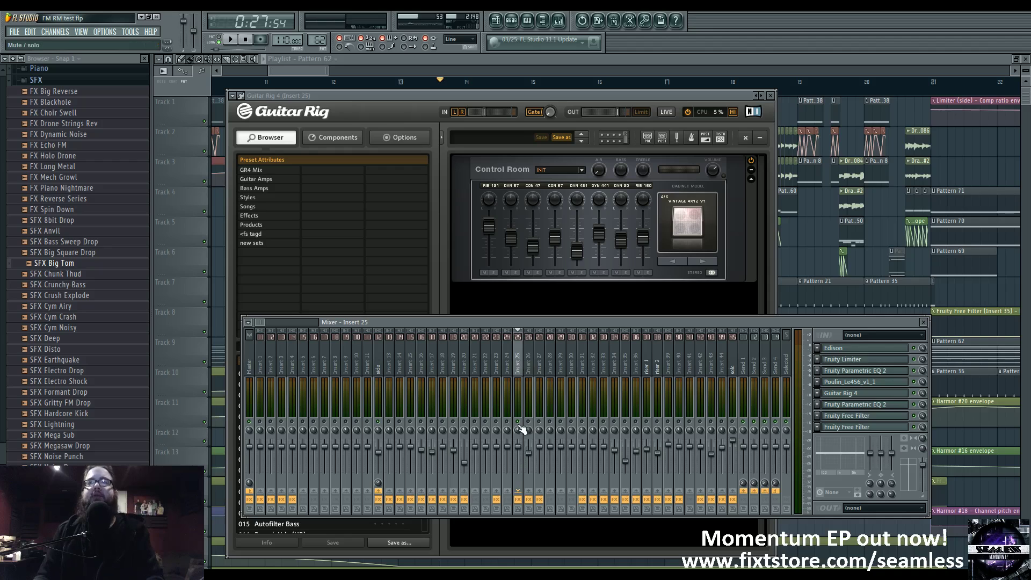
Play the stab section through Insert 25's complete effect chain, following it in the playlist with the mixer hidden
{"action": "key", "text": "space"}
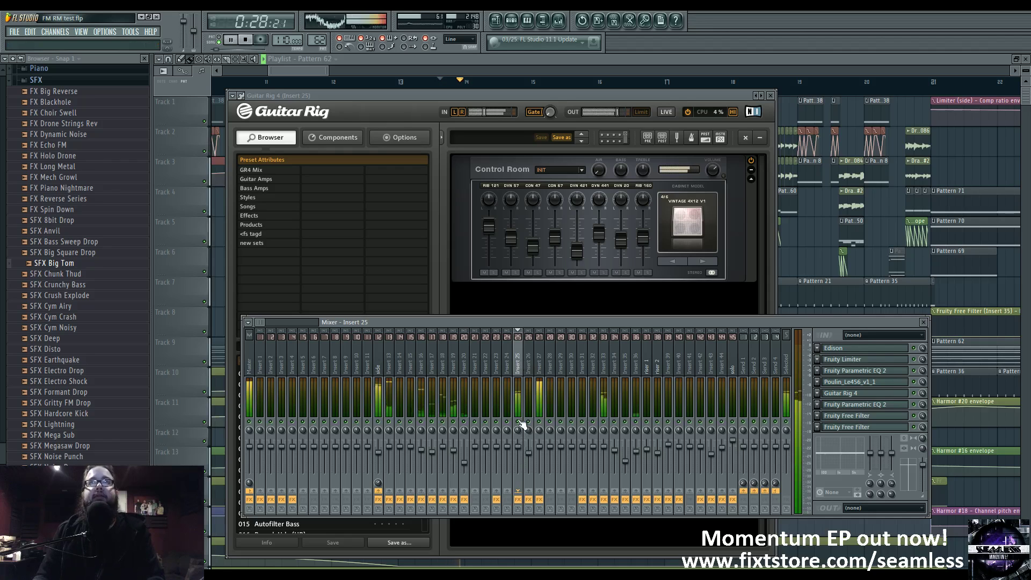
{"action": "left_click", "coordinate": [299, 69]}
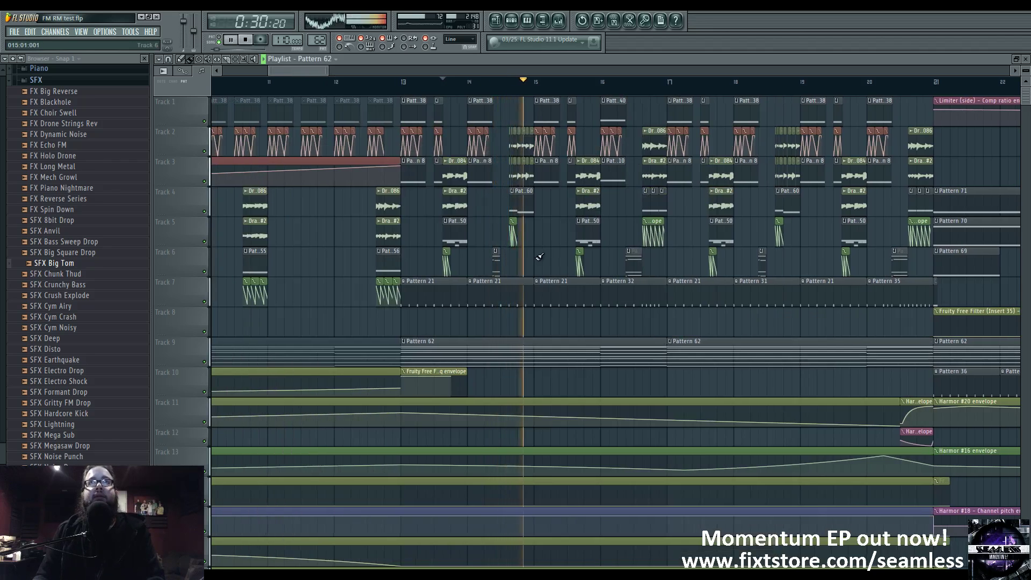
{"action": "left_click", "coordinate": [559, 21]}
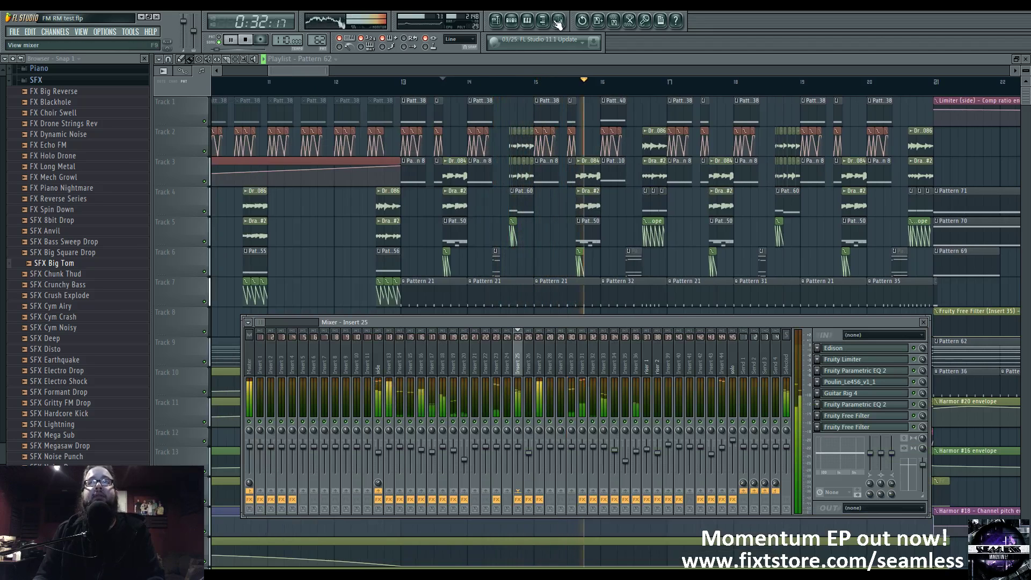
{"action": "key", "text": "F9"}
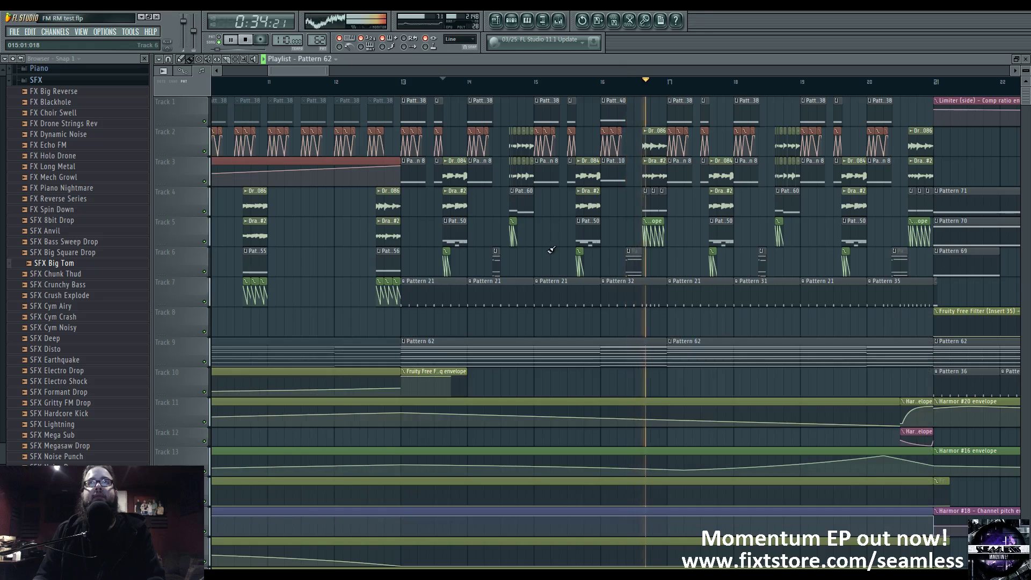
{"action": "key", "text": "space"}
{"action": "key", "text": "space"}
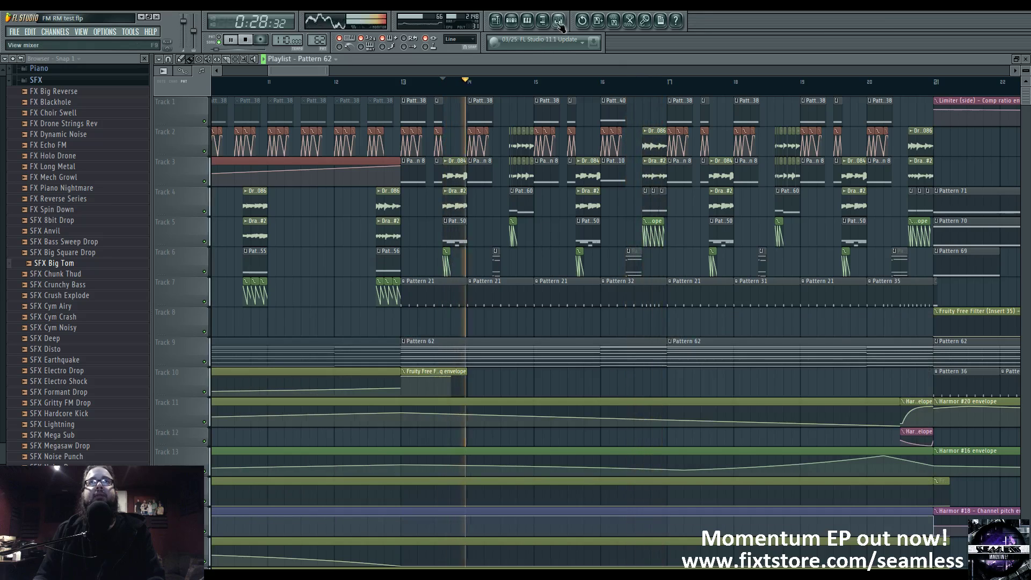
Raise Insert 25's volume fader and replay the section from the second half of bar 12
{"action": "key", "text": "F9"}
{"action": "left_click", "coordinate": [375, 86]}
{"action": "key", "text": "F9"}
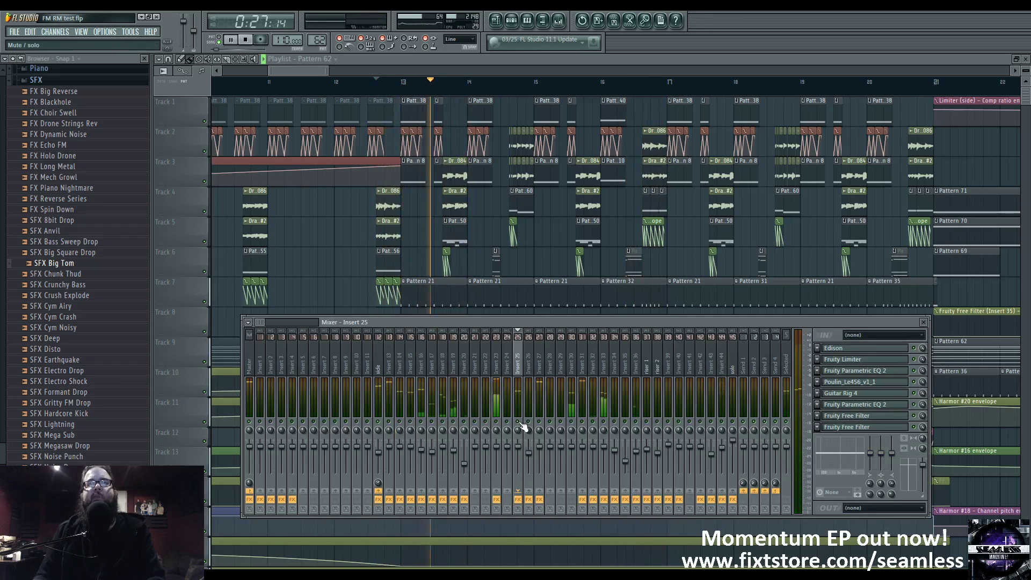
{"action": "key", "text": "space"}
{"action": "left_click_drag", "start_coordinate": [517, 451], "coordinate": [518, 440]}
{"action": "key", "text": "space"}
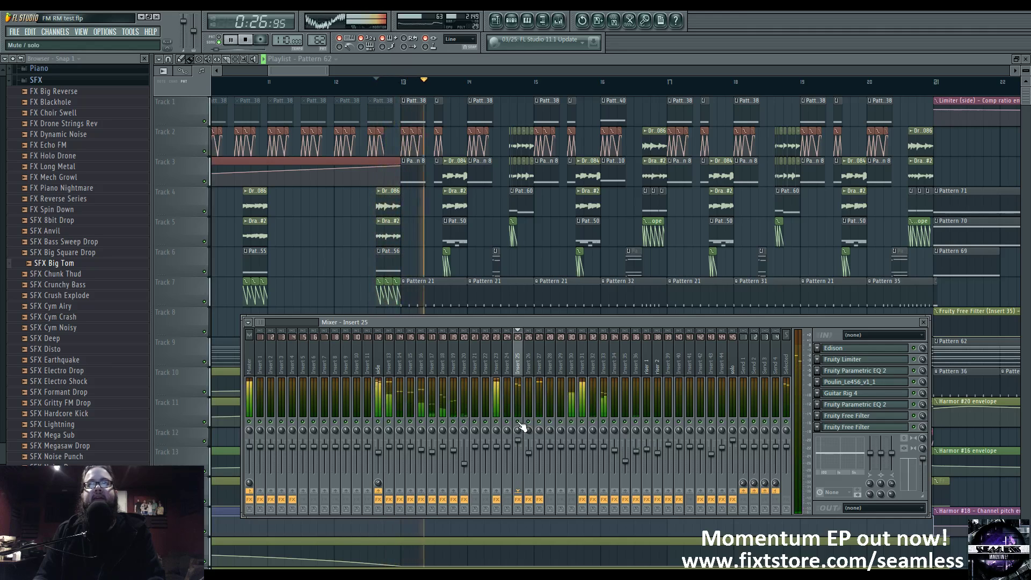
{"action": "key", "text": "F9"}
{"action": "key", "text": "space"}
{"action": "scroll", "coordinate": [547, 262], "scroll_direction": "down", "scroll_amount": 4}
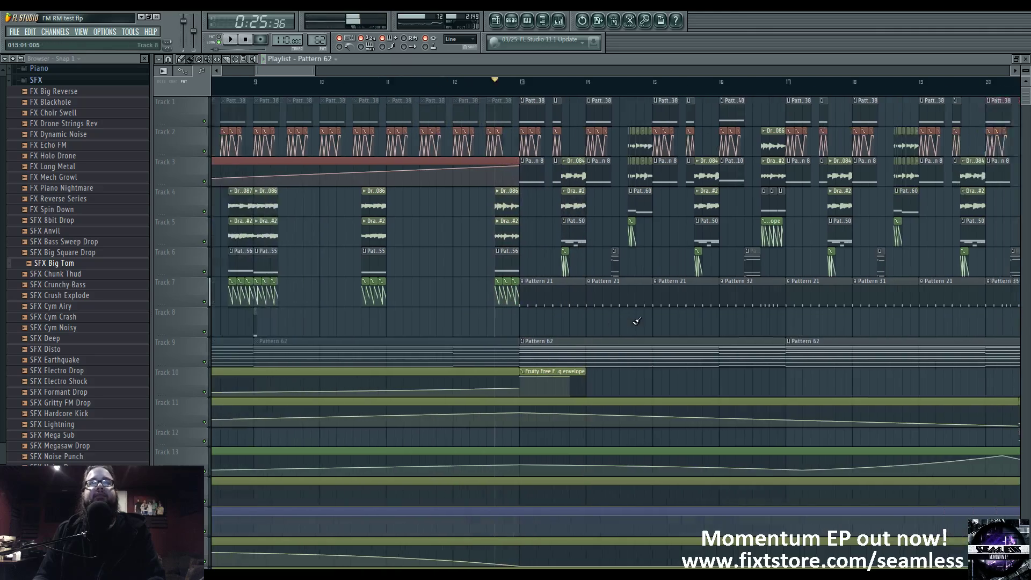
{"action": "left_click", "coordinate": [561, 21]}
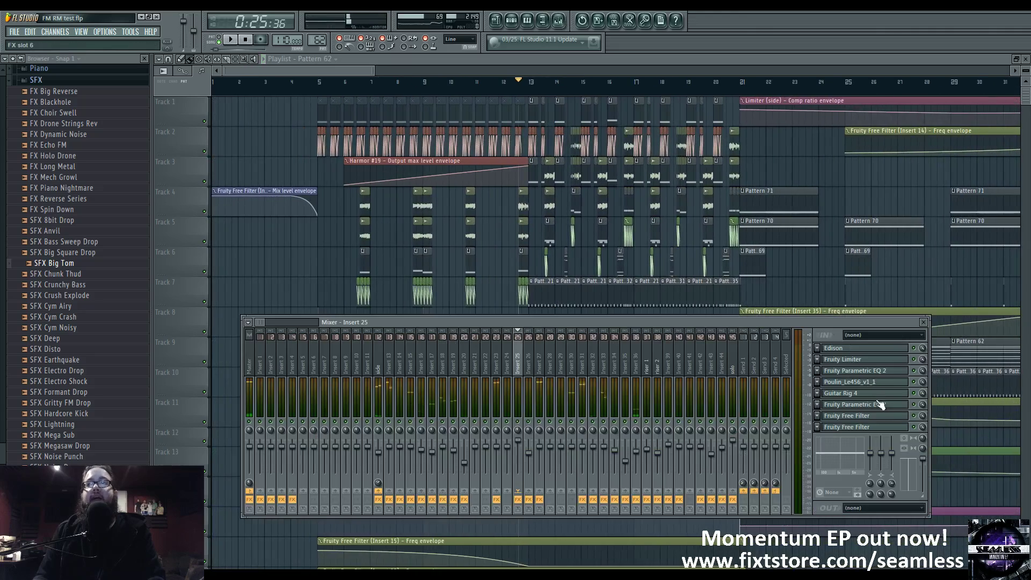
{"action": "left_click", "coordinate": [899, 410]}
{"action": "left_click", "coordinate": [900, 409]}
{"action": "right_click", "coordinate": [799, 276]}
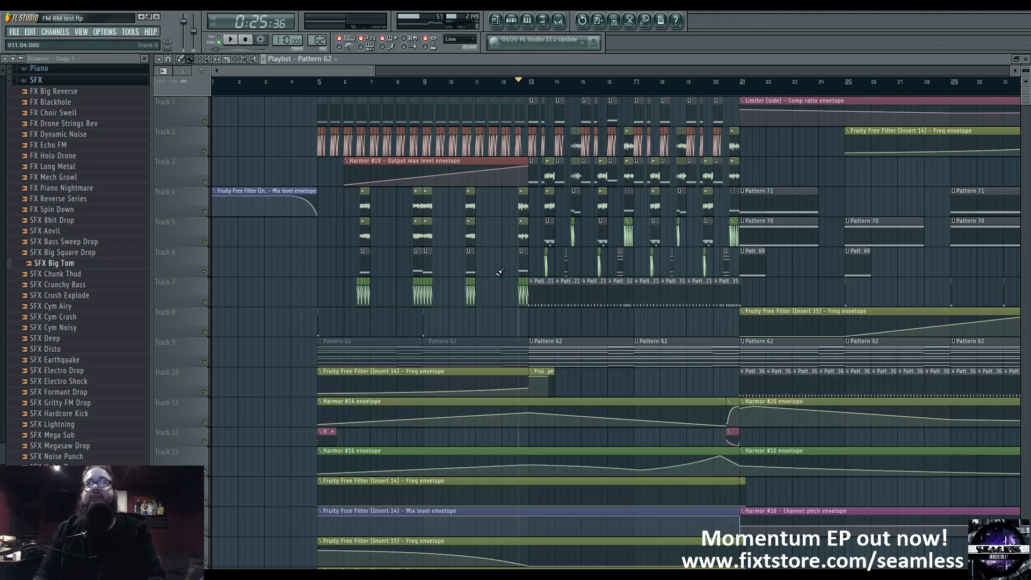
Play the intro from early in bar 10 and check in the mixer which inserts are active
{"action": "scroll", "coordinate": [416, 263], "scroll_direction": "up", "scroll_amount": 2}
{"action": "left_click_drag", "start_coordinate": [415, 263], "coordinate": [692, 159]}
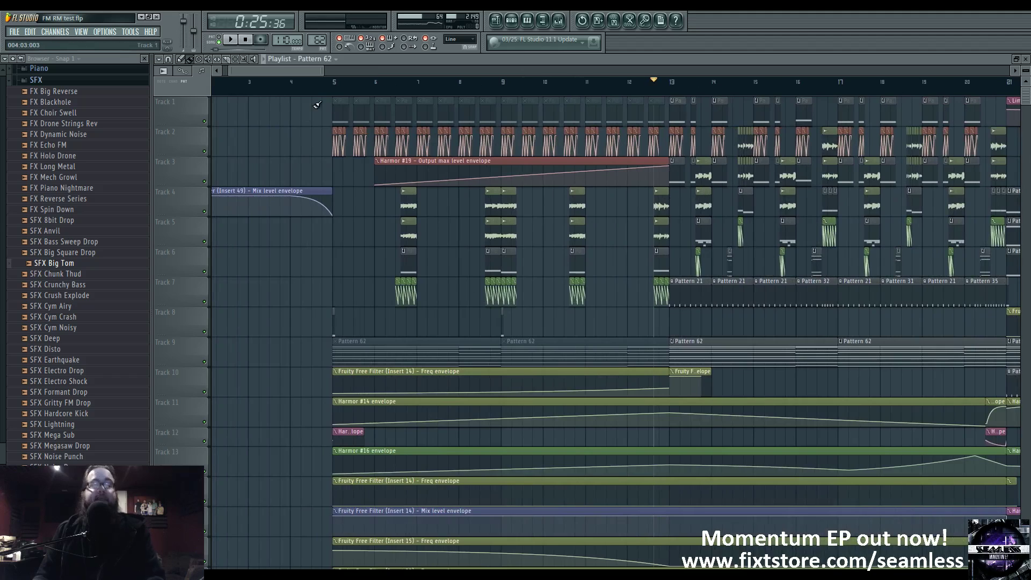
{"action": "left_click", "coordinate": [553, 81]}
{"action": "key", "text": "space"}
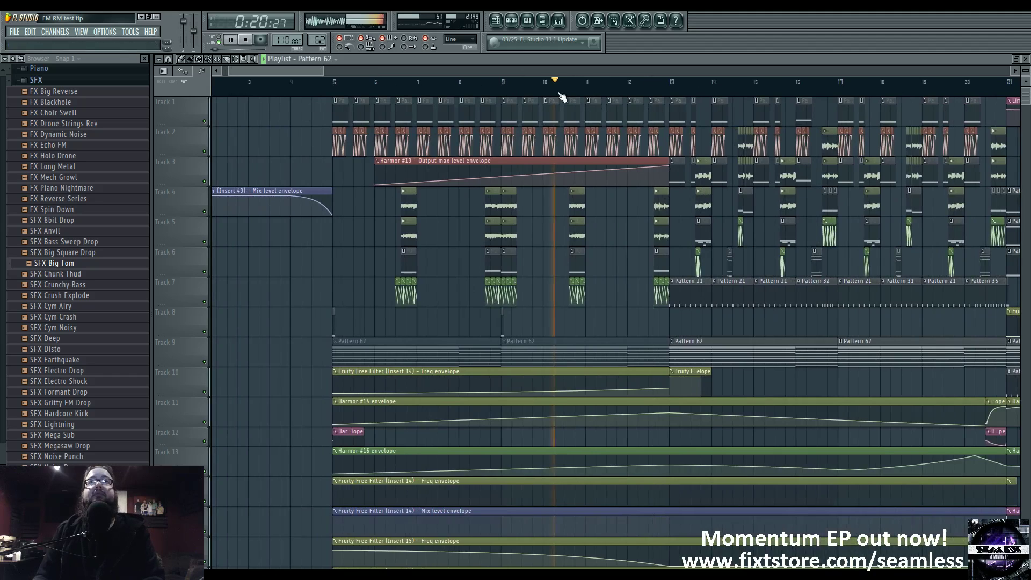
{"action": "key", "text": "F9"}
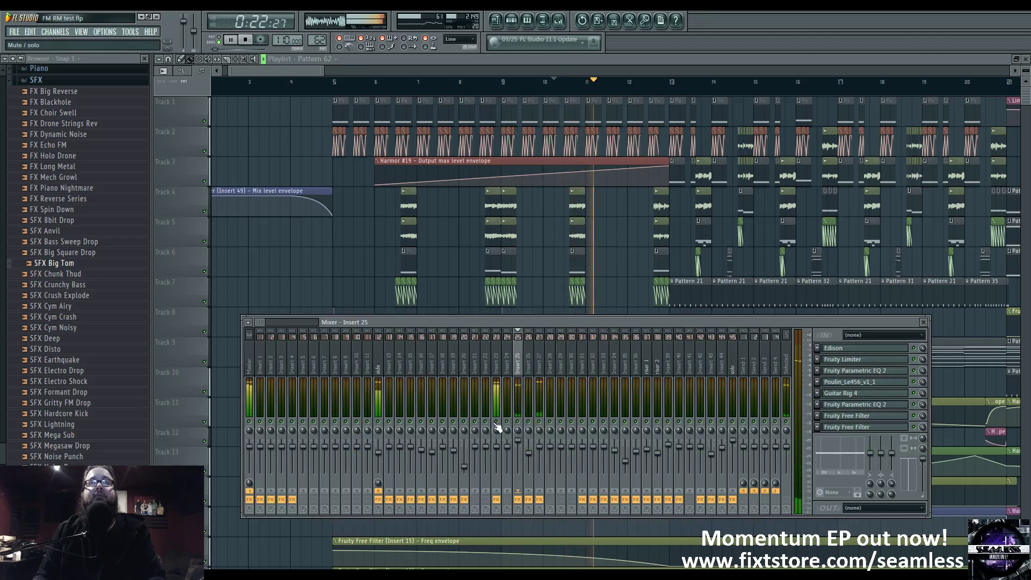
{"action": "left_click_drag", "start_coordinate": [559, 320], "coordinate": [555, 320]}
{"action": "key", "text": "space"}
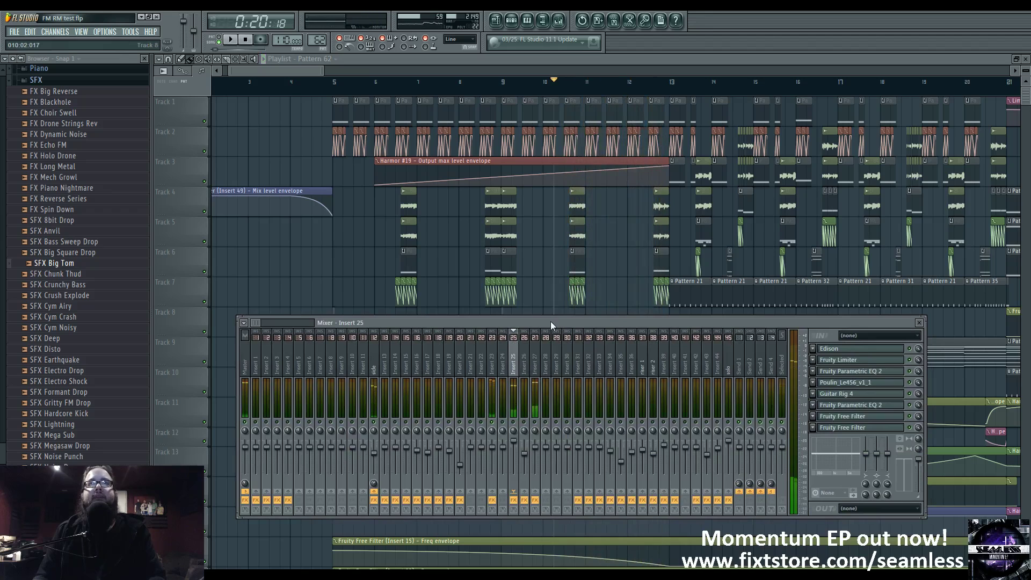
Set playback to start midway through bar 10 and replay the stab while watching the mixer levels
{"action": "left_click", "coordinate": [491, 81]}
{"action": "key", "text": "F9"}
{"action": "left_click", "coordinate": [569, 84]}
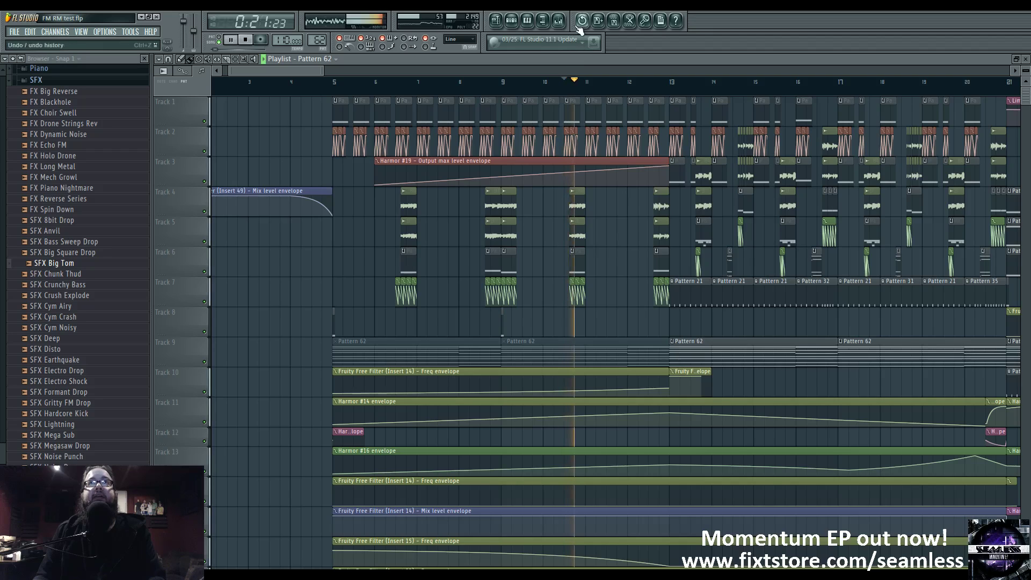
{"action": "key", "text": "F9"}
{"action": "key", "text": "space"}
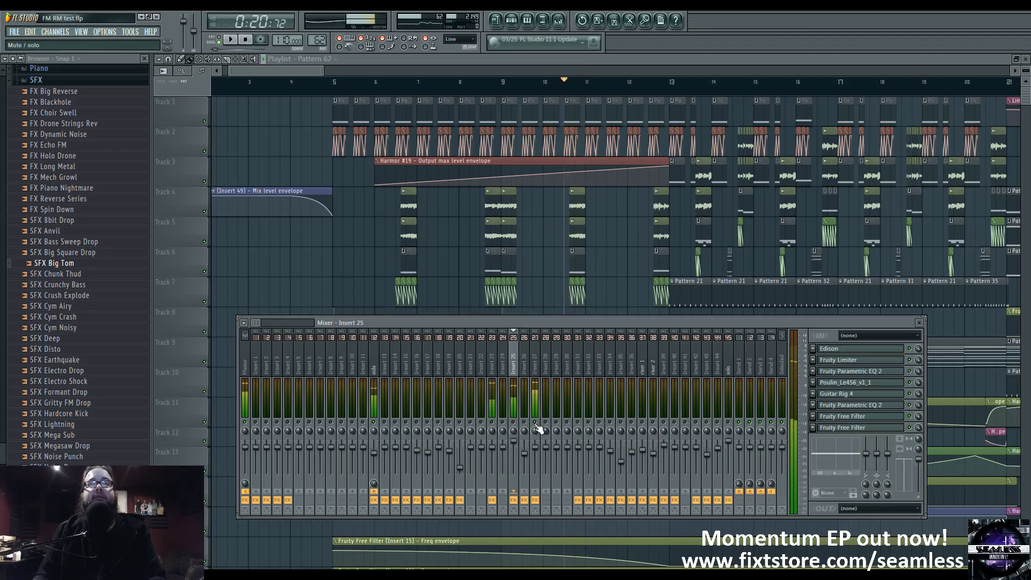
Select Insert 27, open its Fruity Parametric EQ 2, and play the stab to examine how the curve shapes it
{"action": "left_click", "coordinate": [535, 368]}
{"action": "key", "text": "space"}
{"action": "left_click", "coordinate": [867, 354]}
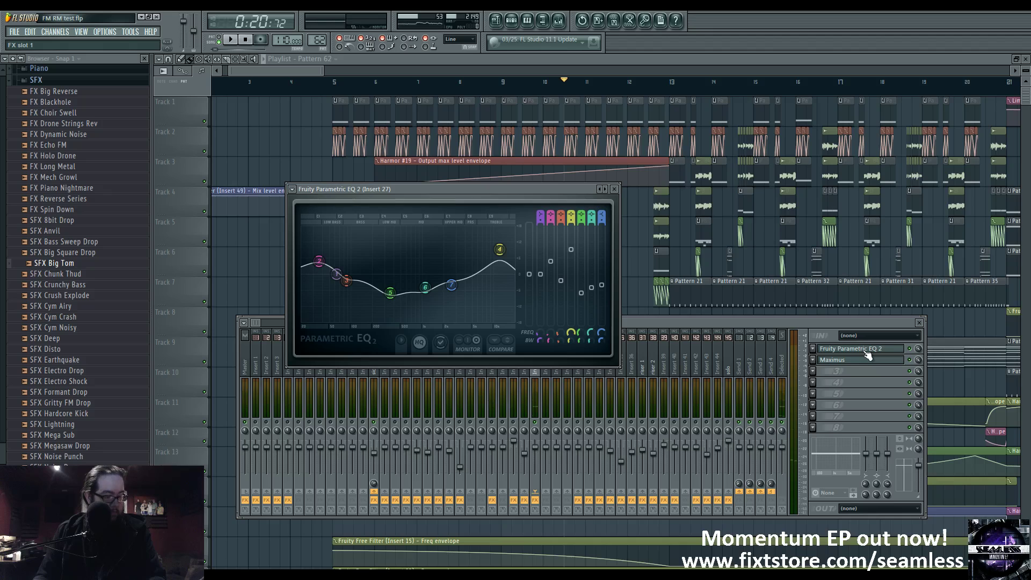
{"action": "key", "text": "space"}
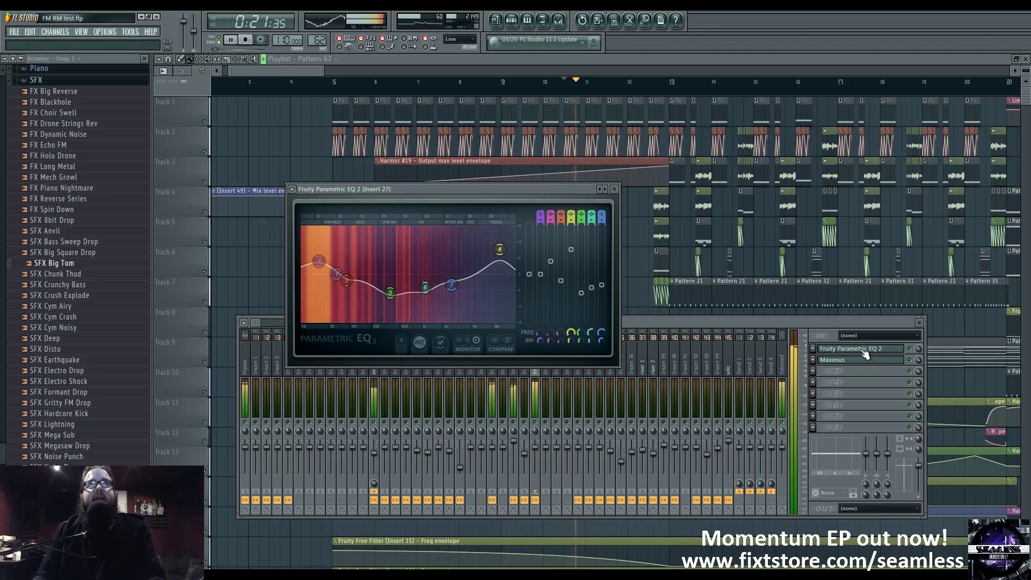
{"action": "key", "text": "space"}
View Insert 27's Maximus, close it, and arrange the EQ window above the lowered mixer to examine its bands
{"action": "left_click", "coordinate": [846, 362]}
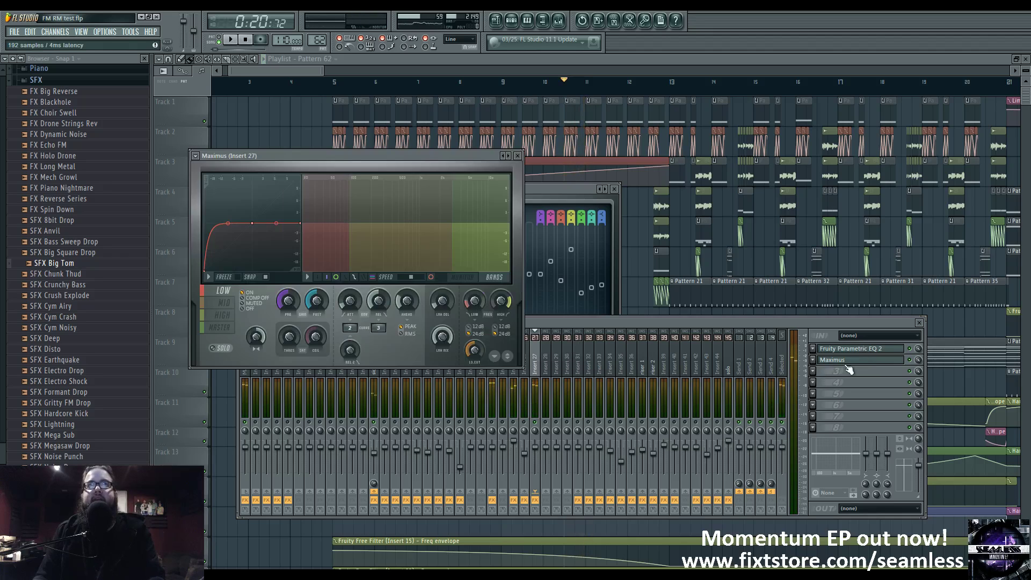
{"action": "left_click", "coordinate": [846, 362]}
{"action": "left_click_drag", "start_coordinate": [429, 189], "coordinate": [468, 137]}
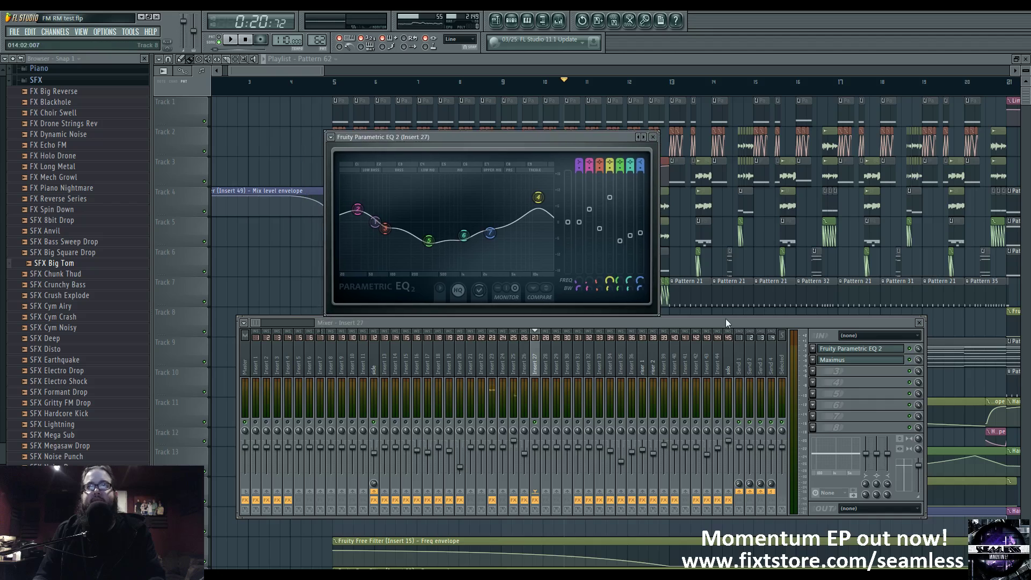
{"action": "left_click_drag", "start_coordinate": [717, 322], "coordinate": [714, 348]}
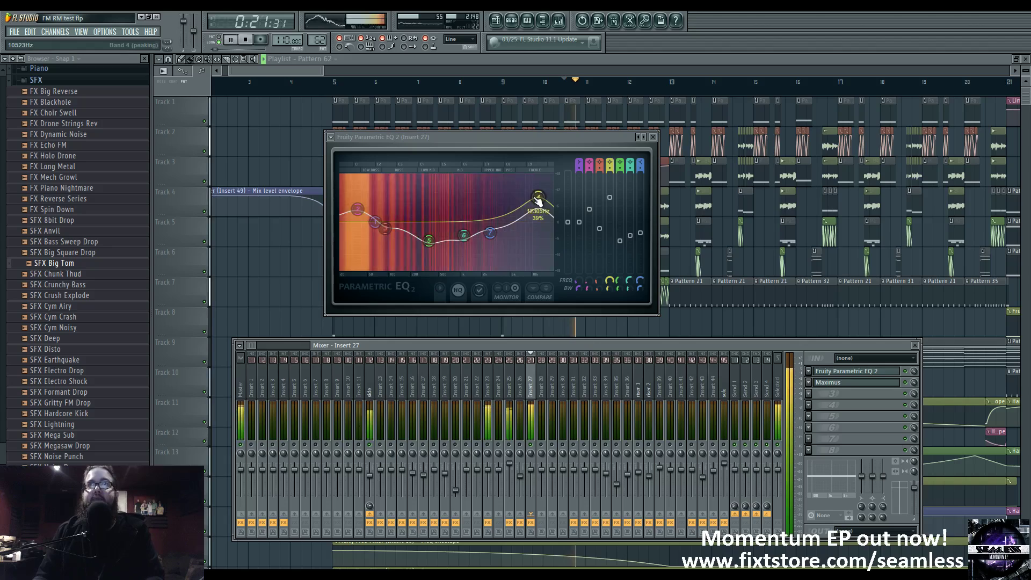
Play the stab between bars 10 and 11 with the channel list shown to examine which channels trigger
{"action": "right_click", "coordinate": [590, 329]}
{"action": "scroll", "coordinate": [564, 342], "scroll_direction": "up", "scroll_amount": 6}
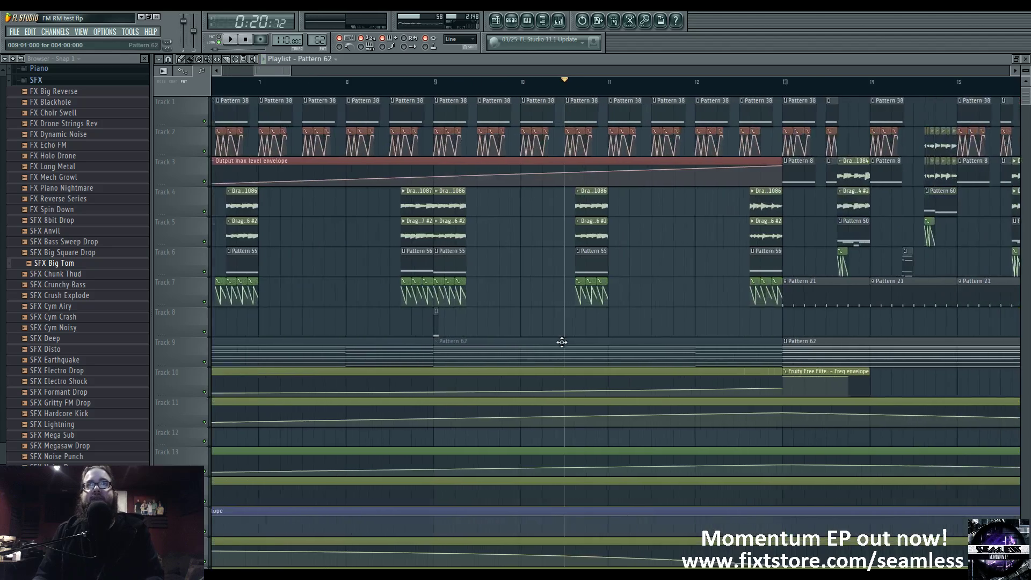
{"action": "left_click_drag", "start_coordinate": [646, 333], "coordinate": [590, 330]}
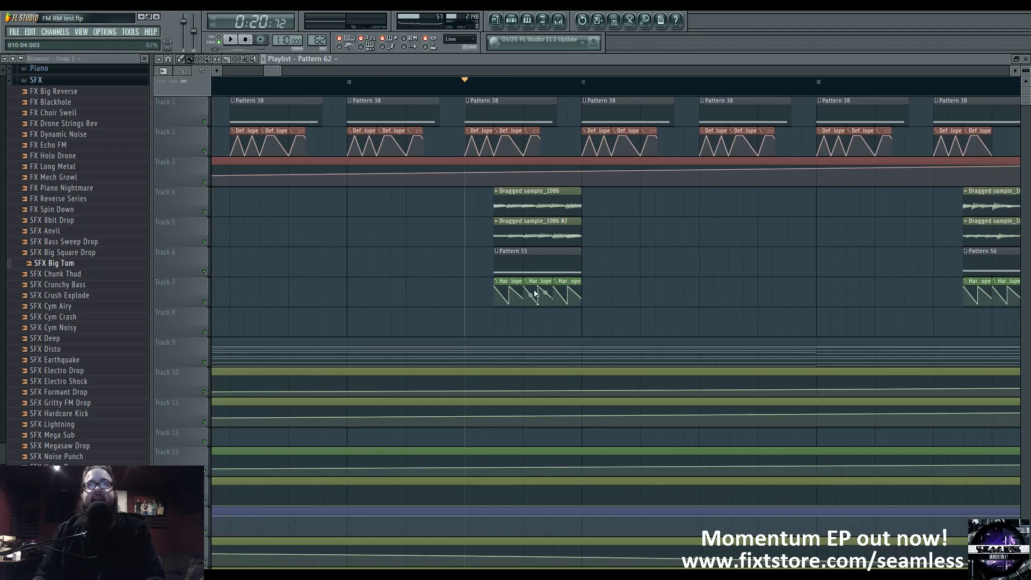
{"action": "left_click", "coordinate": [511, 21]}
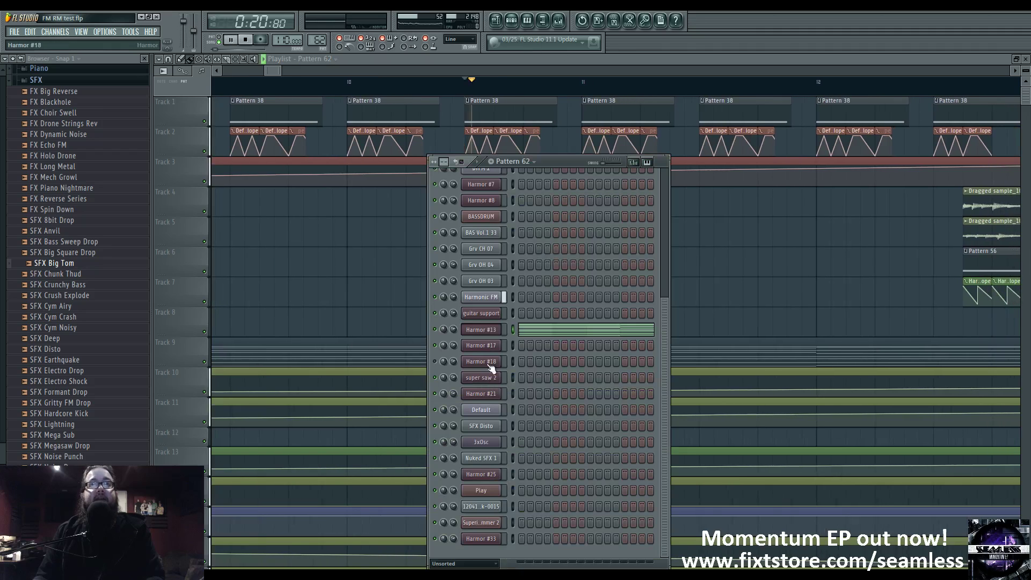
{"action": "key", "text": "space"}
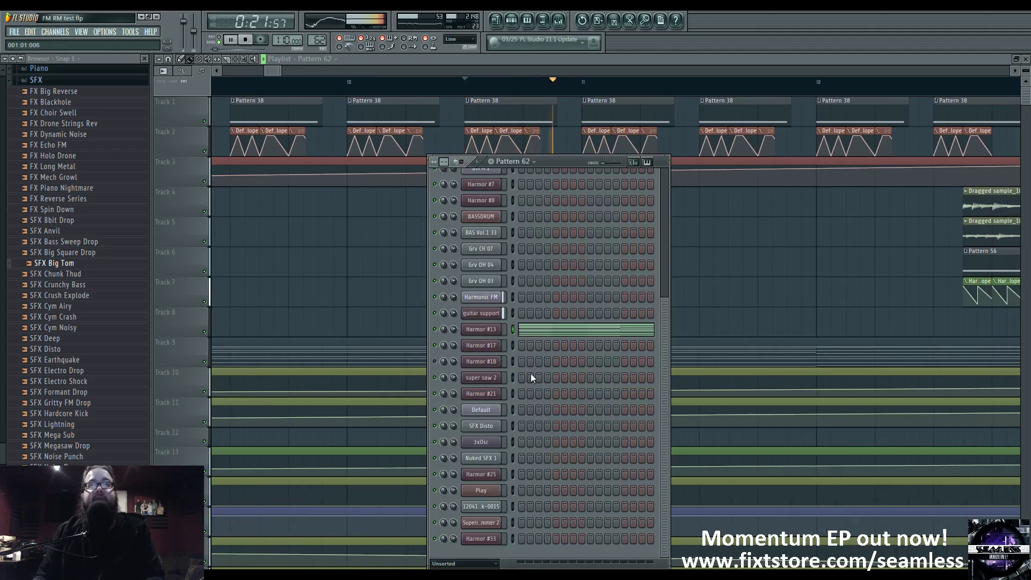
{"action": "scroll", "coordinate": [536, 380], "scroll_direction": "up", "scroll_amount": 8}
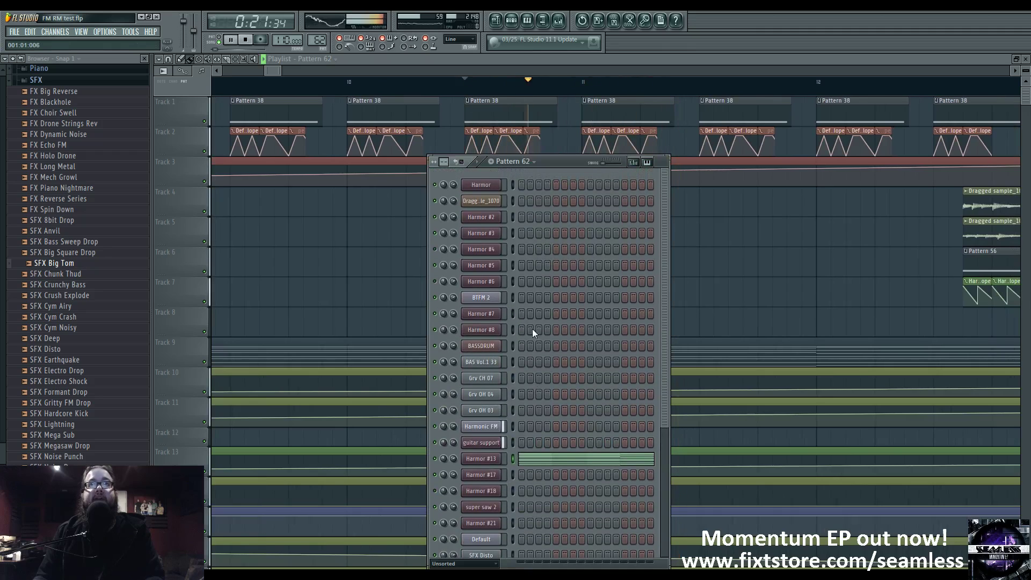
{"action": "key", "text": "space"}
Select Pattern 55, open its guitar support Harmor channel, and audition the patch
{"action": "key", "text": "F6"}
{"action": "double_click", "coordinate": [536, 257]}
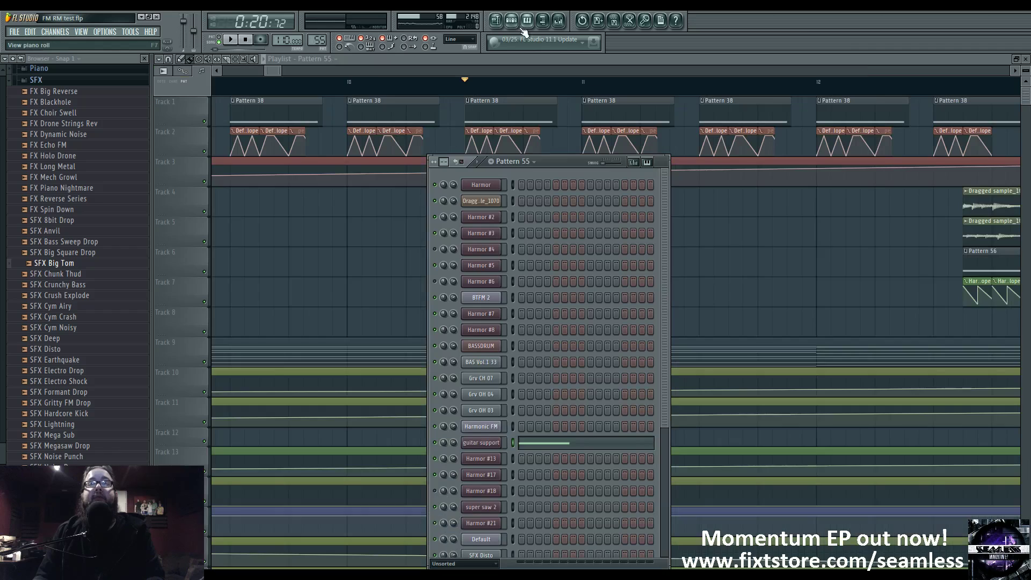
{"action": "key", "text": "space"}
{"action": "key", "text": "space"}
{"action": "left_click", "coordinate": [482, 443]}
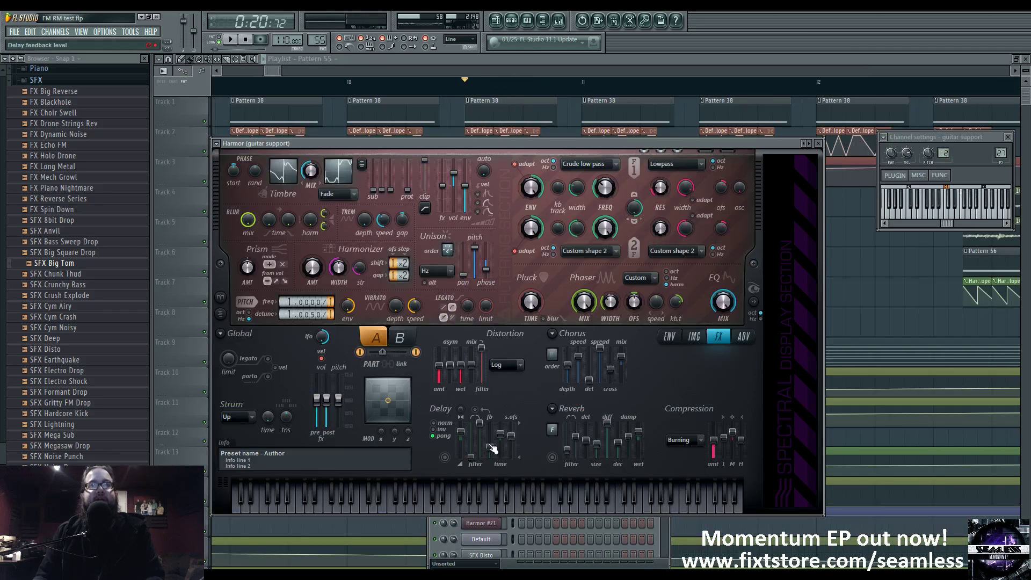
{"action": "key", "text": "space"}
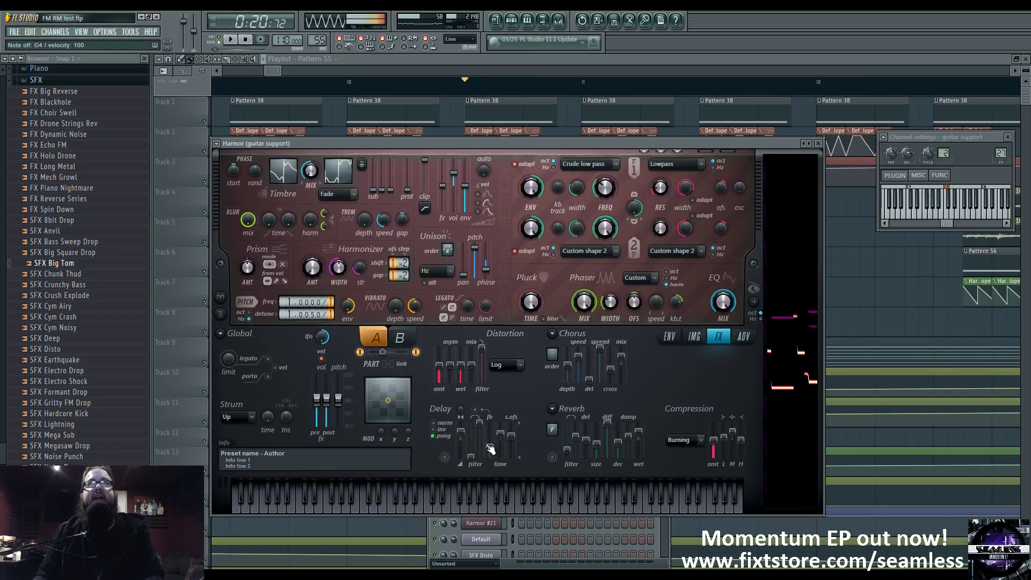
{"action": "key", "text": "space"}
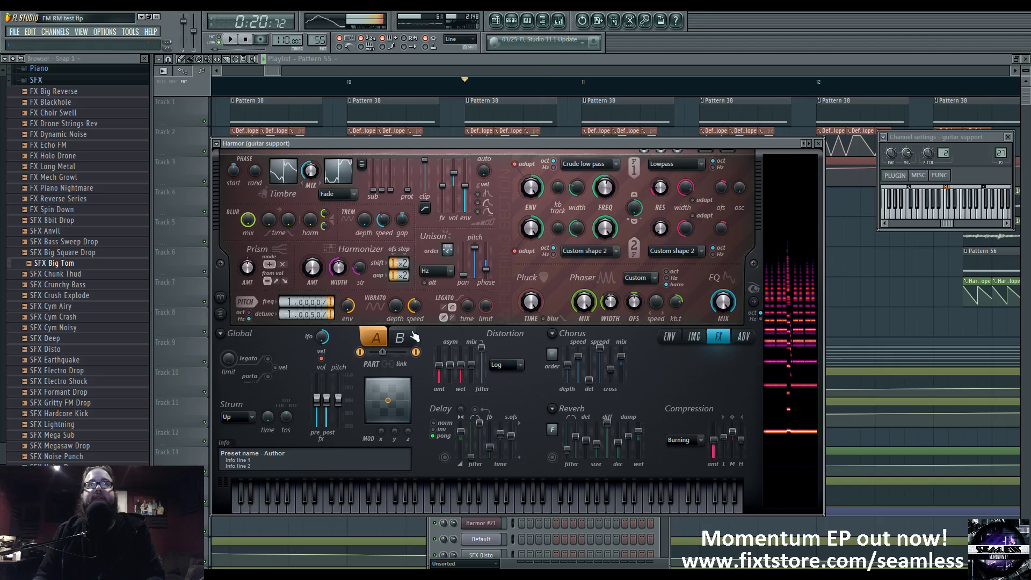
Audition Harmor parts A and B separately by toggling each off and back on to compare their sound
{"action": "left_click", "coordinate": [399, 337]}
{"action": "key", "text": "space"}
{"action": "key", "text": "space"}
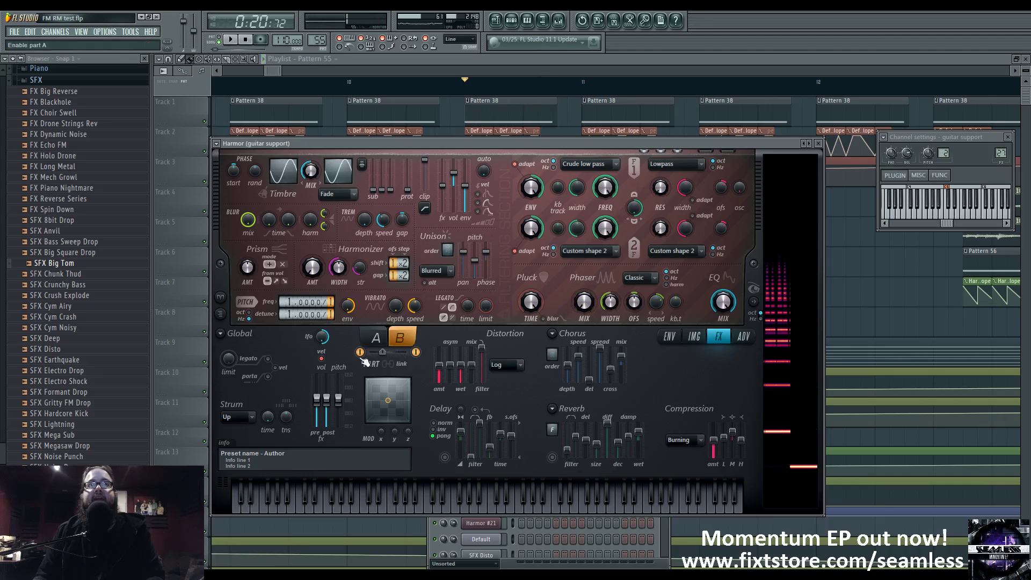
{"action": "left_click", "coordinate": [361, 355]}
{"action": "key", "text": "space"}
{"action": "key", "text": "space"}
{"action": "left_click", "coordinate": [360, 351]}
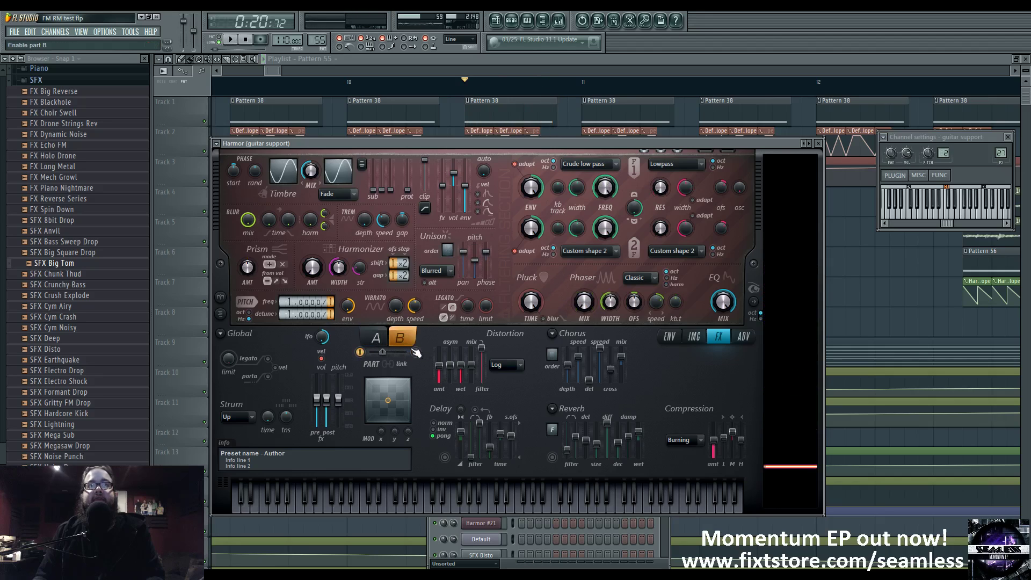
{"action": "left_click", "coordinate": [416, 352]}
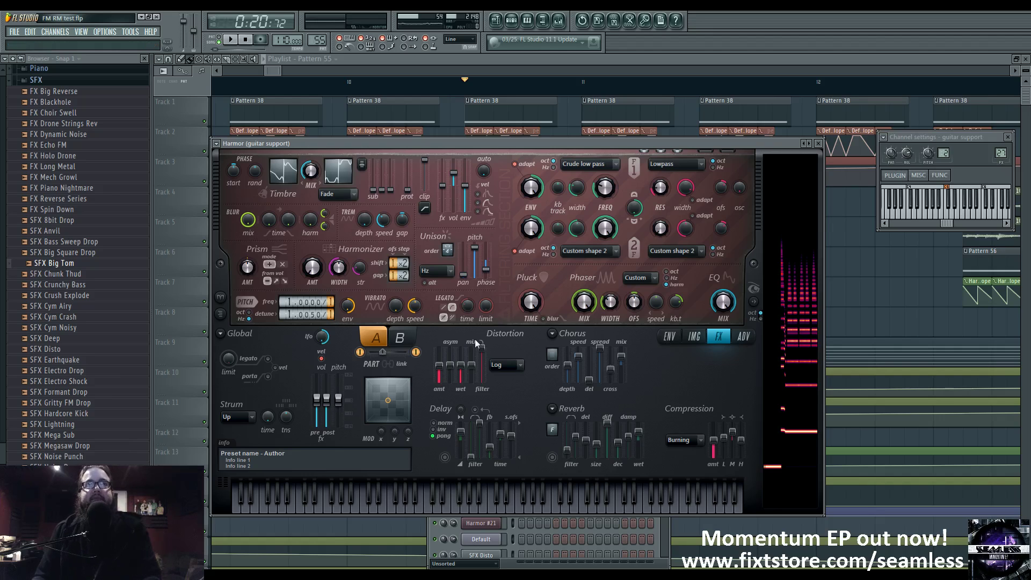
Examine part A's Harmonic prism shape and its Prism amount and Unison pitch thickness envelopes
{"action": "left_click", "coordinate": [669, 336]}
{"action": "left_click", "coordinate": [484, 340]}
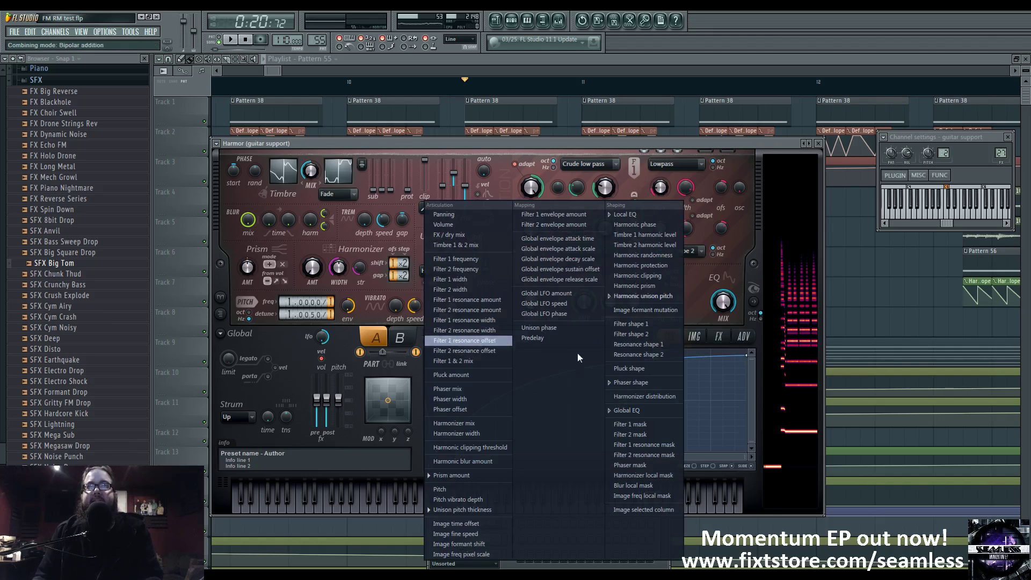
{"action": "left_click", "coordinate": [643, 286]}
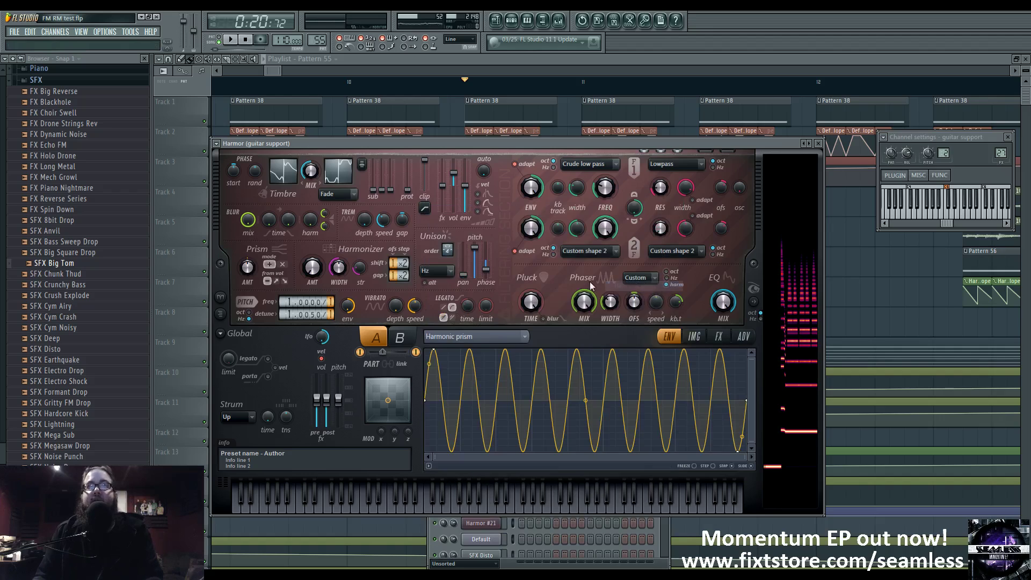
{"action": "left_click", "coordinate": [496, 339]}
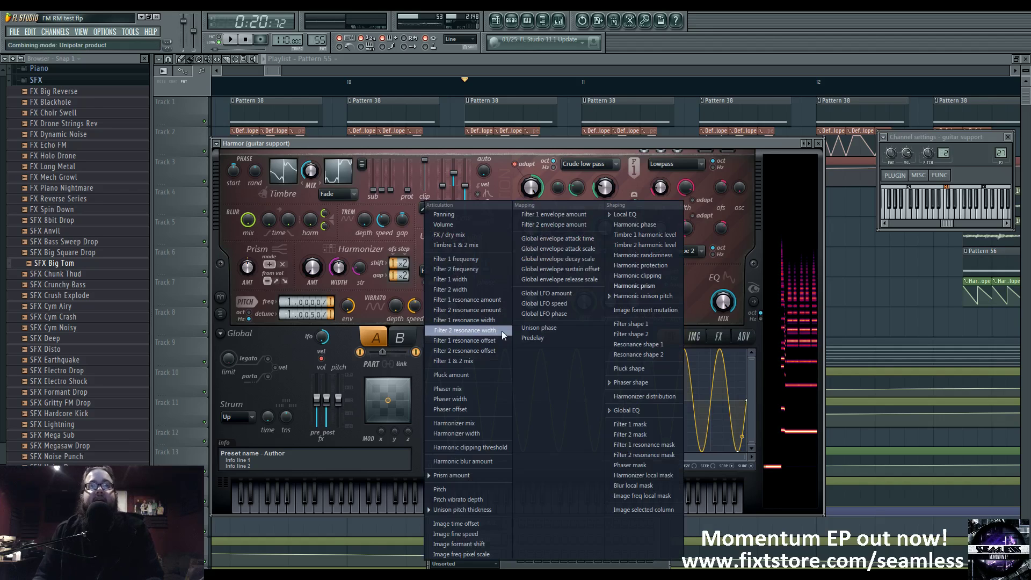
{"action": "left_click", "coordinate": [481, 473]}
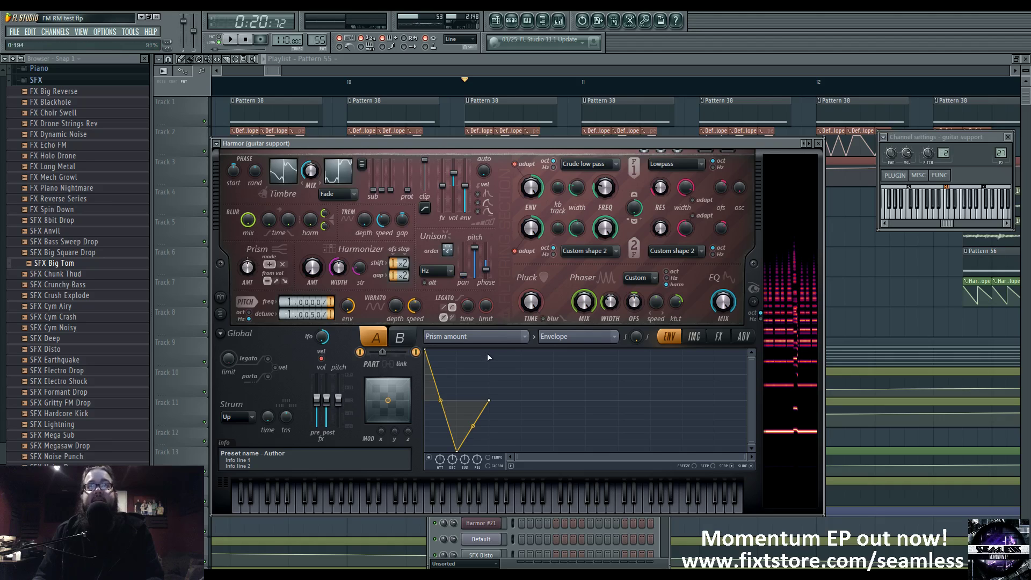
{"action": "left_click", "coordinate": [524, 337]}
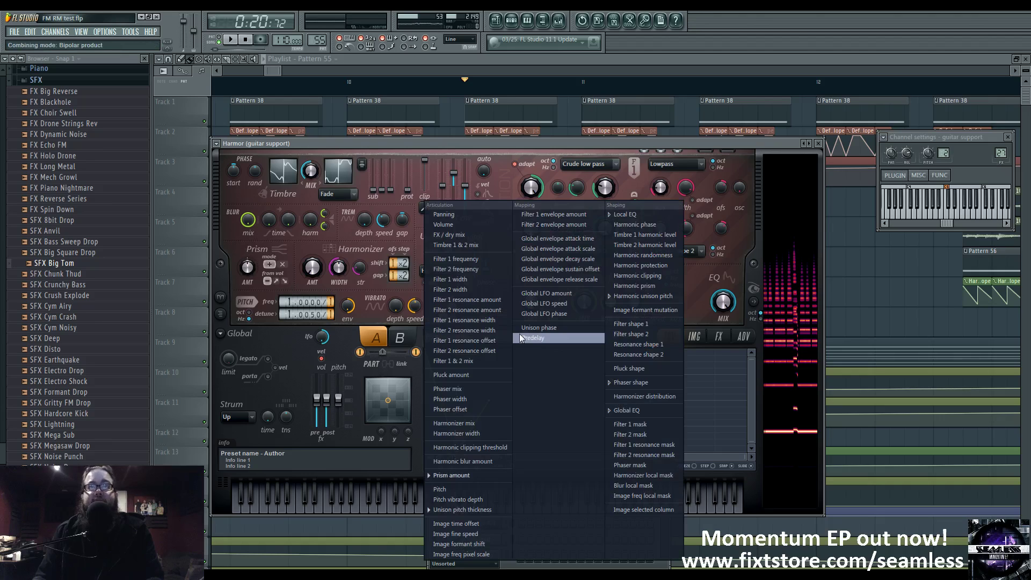
{"action": "left_click", "coordinate": [483, 509]}
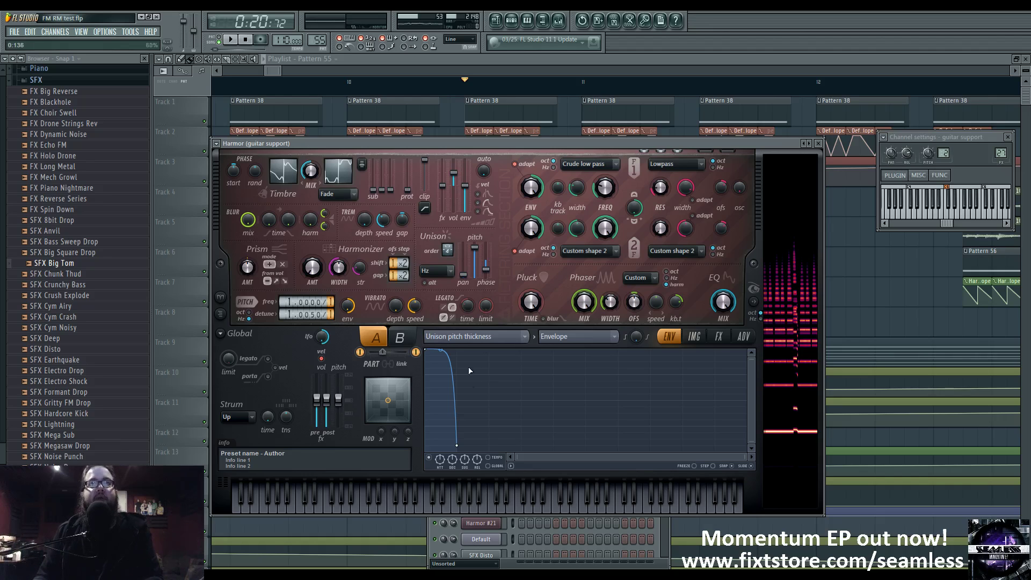
Flatten the deep low-frequency dip in part A's Local EQ shape to the centre line, undoing the extra point move
{"action": "left_click", "coordinate": [491, 335]}
{"action": "left_click", "coordinate": [641, 216]}
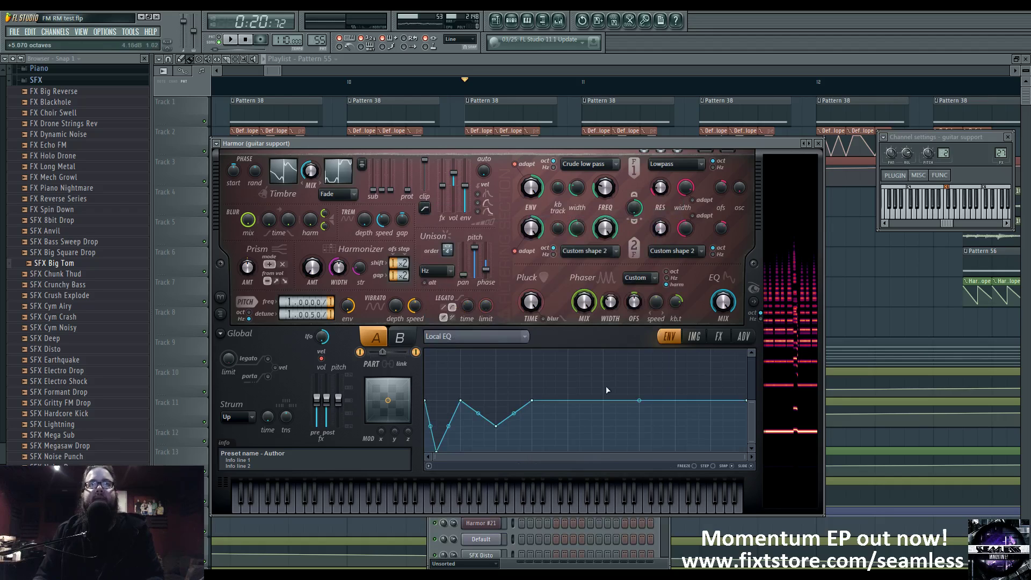
{"action": "left_click_drag", "start_coordinate": [436, 451], "coordinate": [434, 409]}
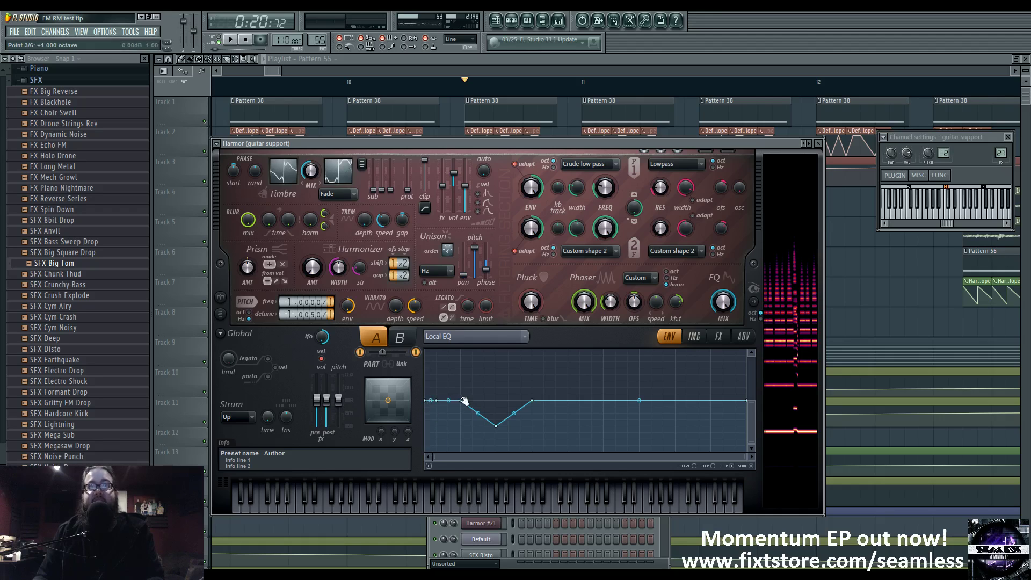
{"action": "left_click_drag", "start_coordinate": [436, 401], "coordinate": [440, 417]}
{"action": "key", "text": "ctrl+z"}
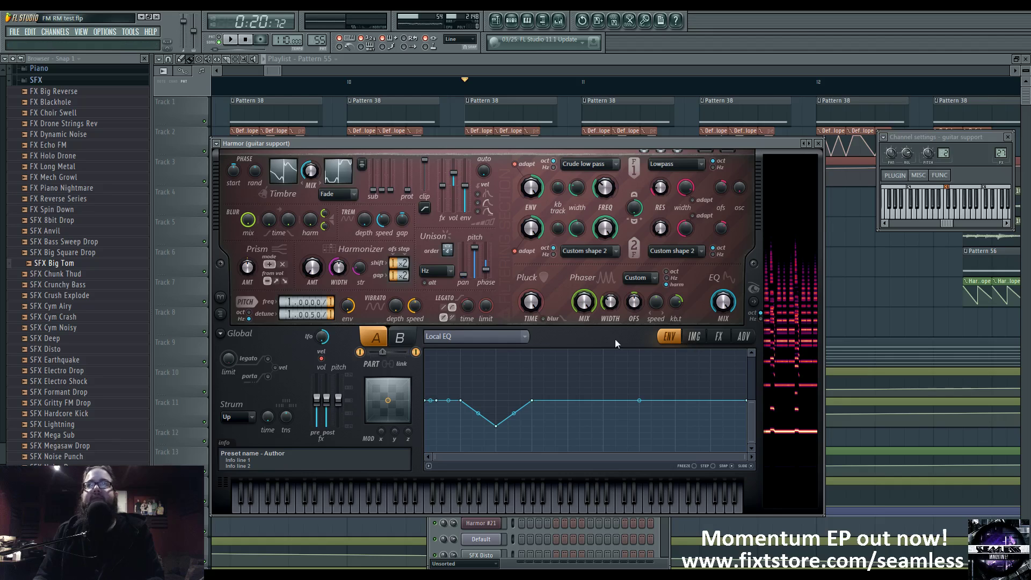
Examine part A's custom Phaser shape and its Harmonic unison pitch curve
{"action": "left_click", "coordinate": [640, 281]}
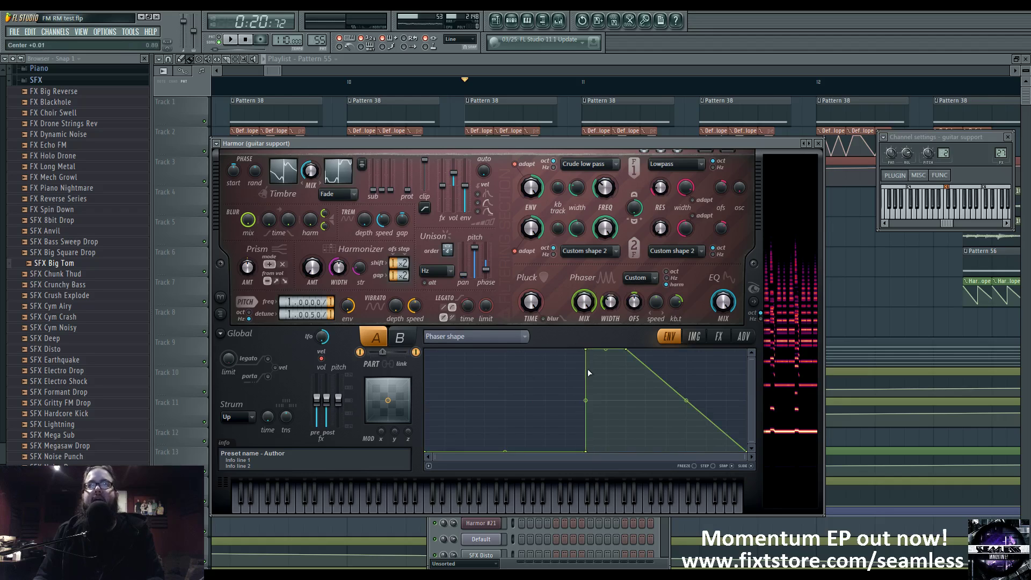
{"action": "left_click", "coordinate": [472, 336]}
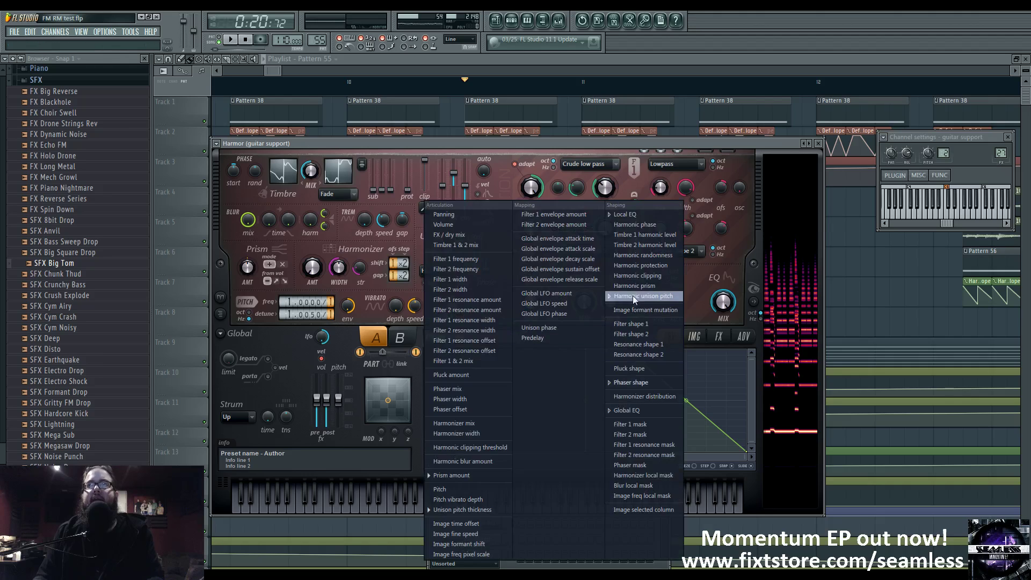
{"action": "left_click", "coordinate": [632, 295]}
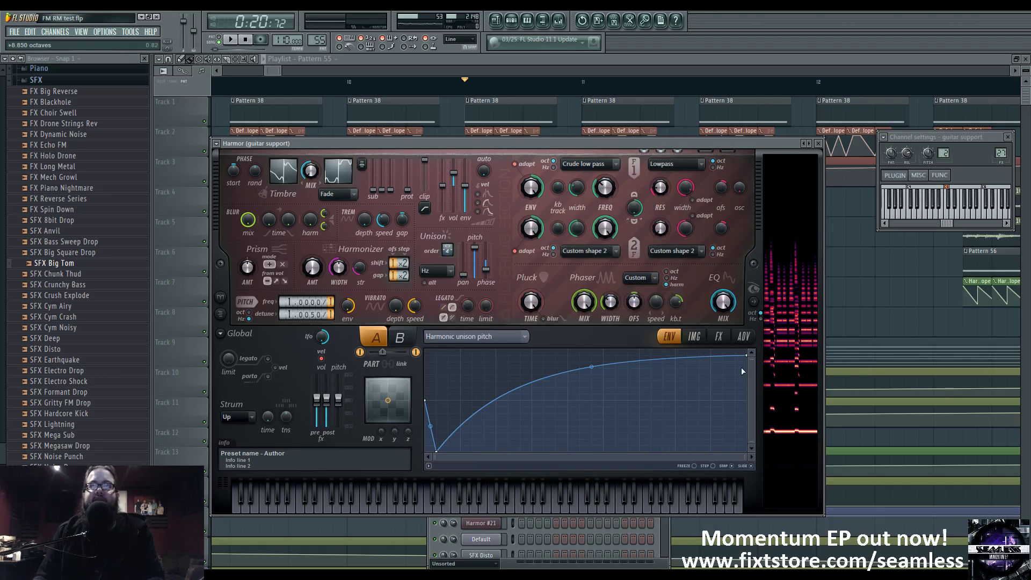
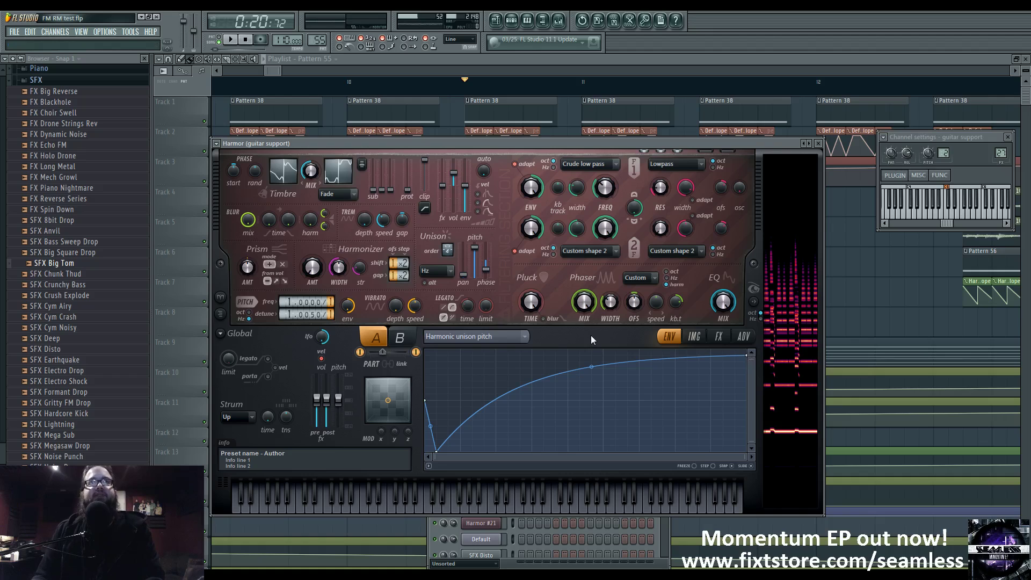
Compare the Local EQ shapes of parts A and B, and view Harmor's effects settings
{"action": "left_click", "coordinate": [472, 337]}
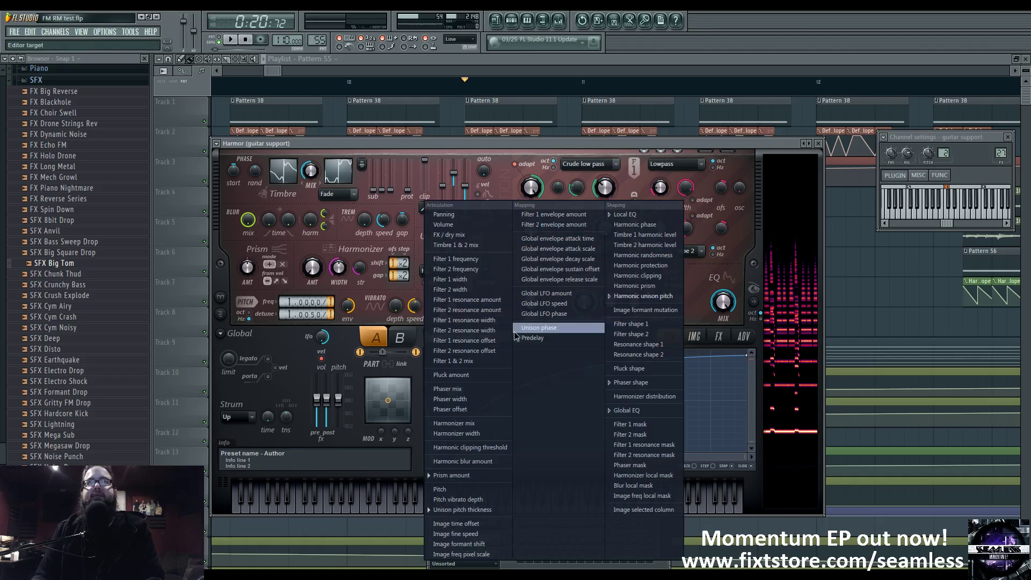
{"action": "left_click", "coordinate": [626, 214]}
{"action": "left_click", "coordinate": [475, 337]}
{"action": "left_click", "coordinate": [403, 339]}
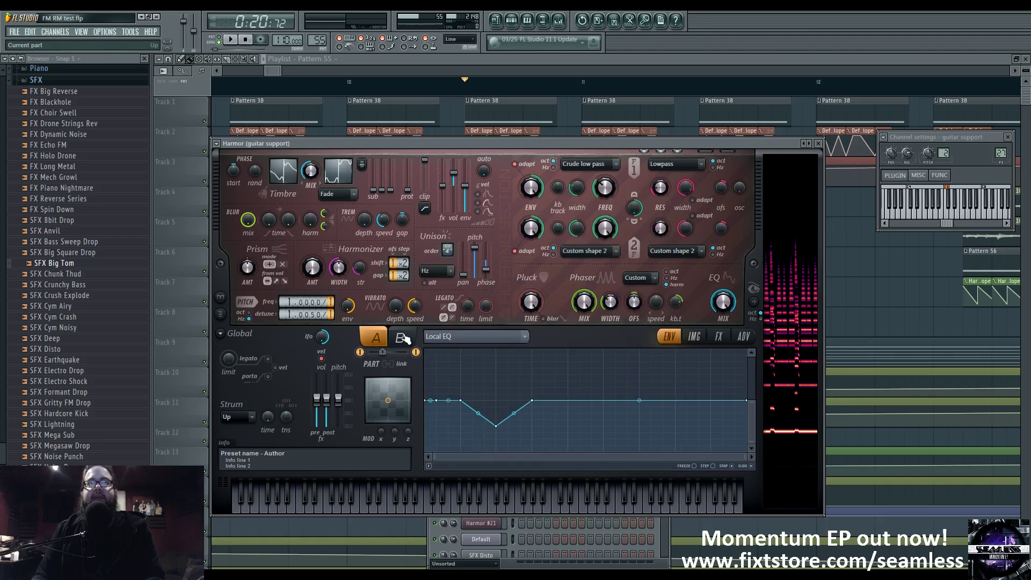
{"action": "left_click", "coordinate": [403, 339]}
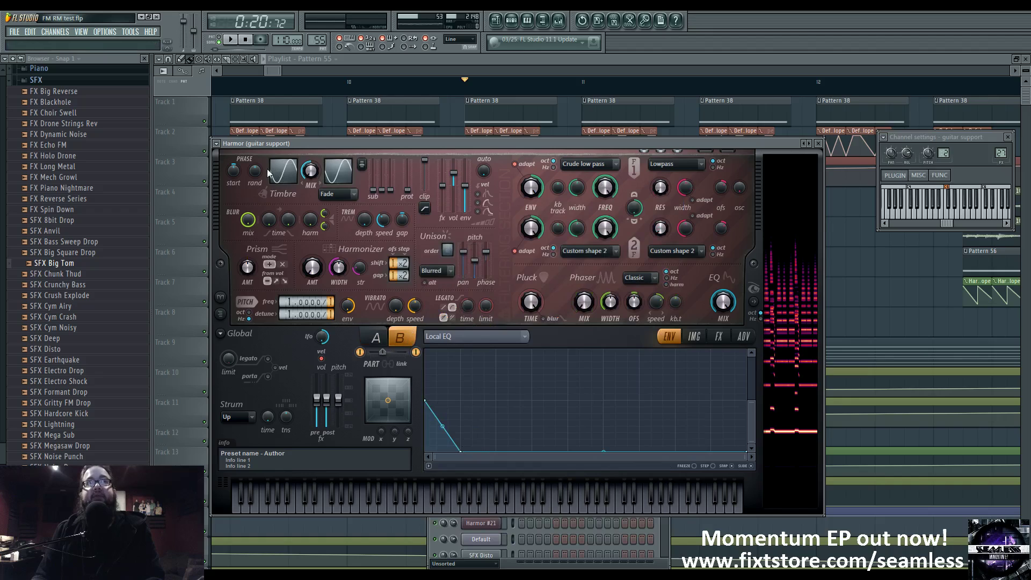
{"action": "left_click", "coordinate": [719, 337]}
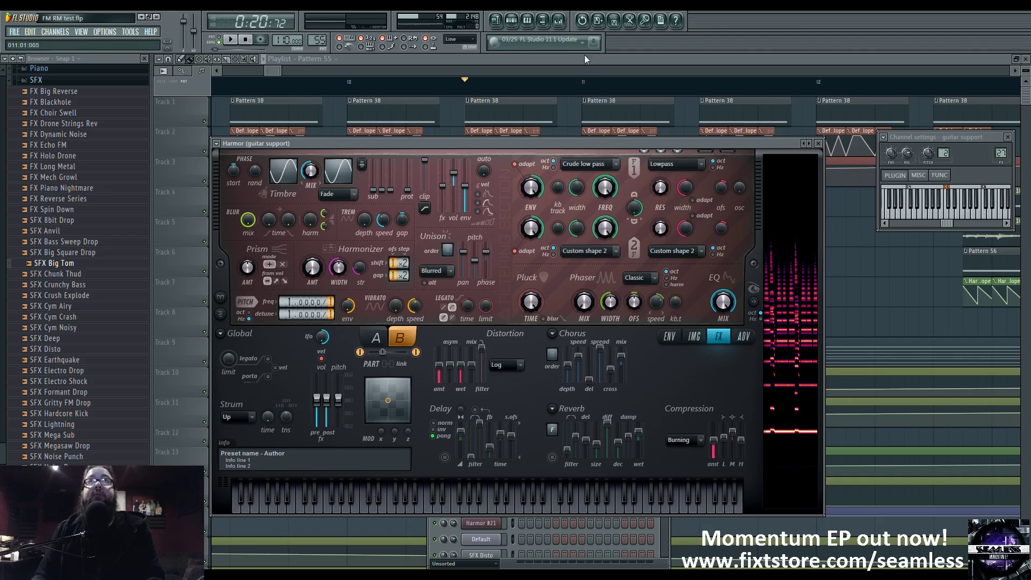
Open Insert 27's Maximus from the mixer and examine its band and master curves and the monitor display
{"action": "left_click", "coordinate": [559, 20]}
{"action": "left_click", "coordinate": [840, 371]}
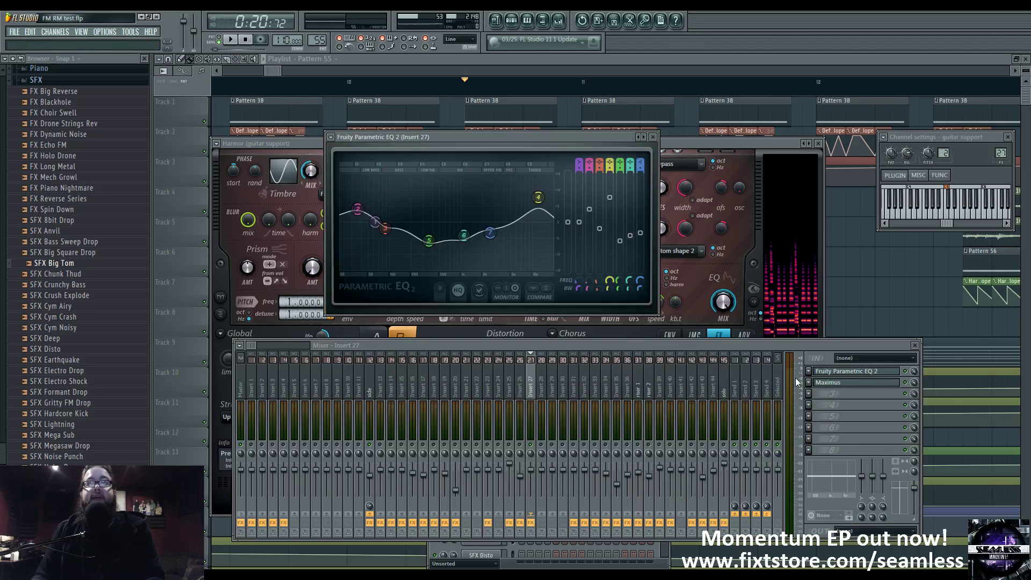
{"action": "left_click", "coordinate": [851, 383]}
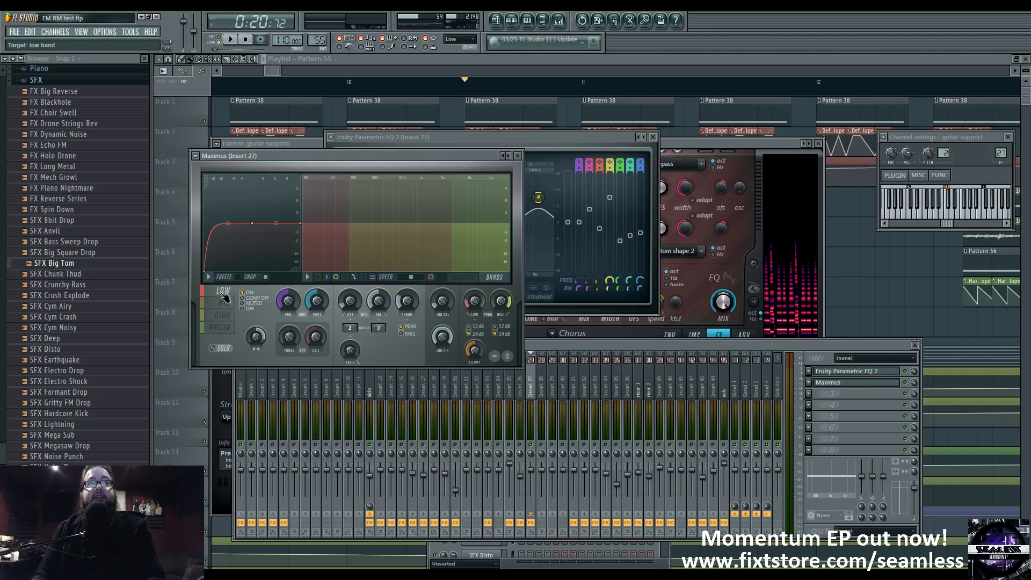
{"action": "left_click", "coordinate": [228, 314]}
{"action": "left_click", "coordinate": [228, 326]}
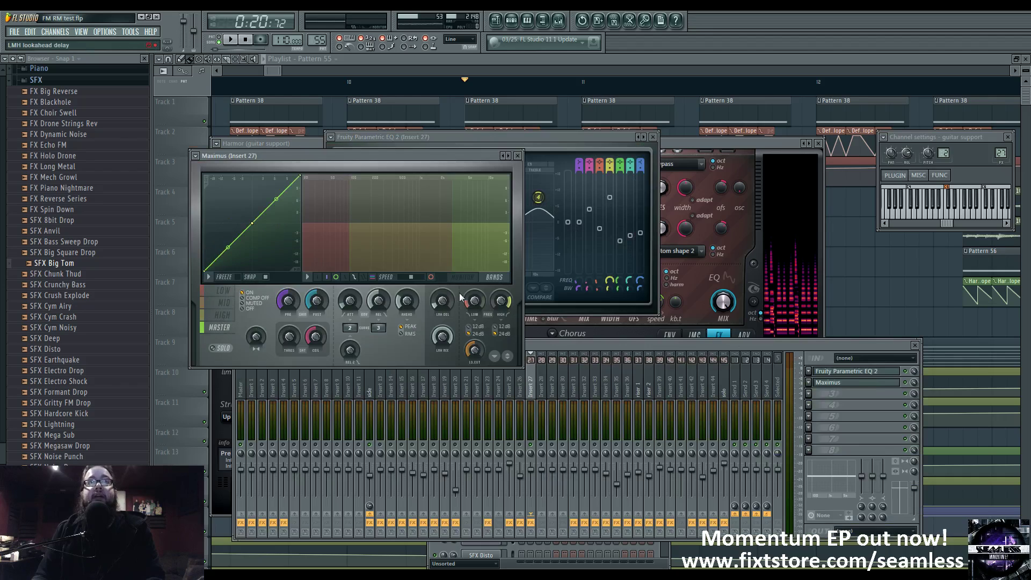
{"action": "left_click", "coordinate": [472, 278]}
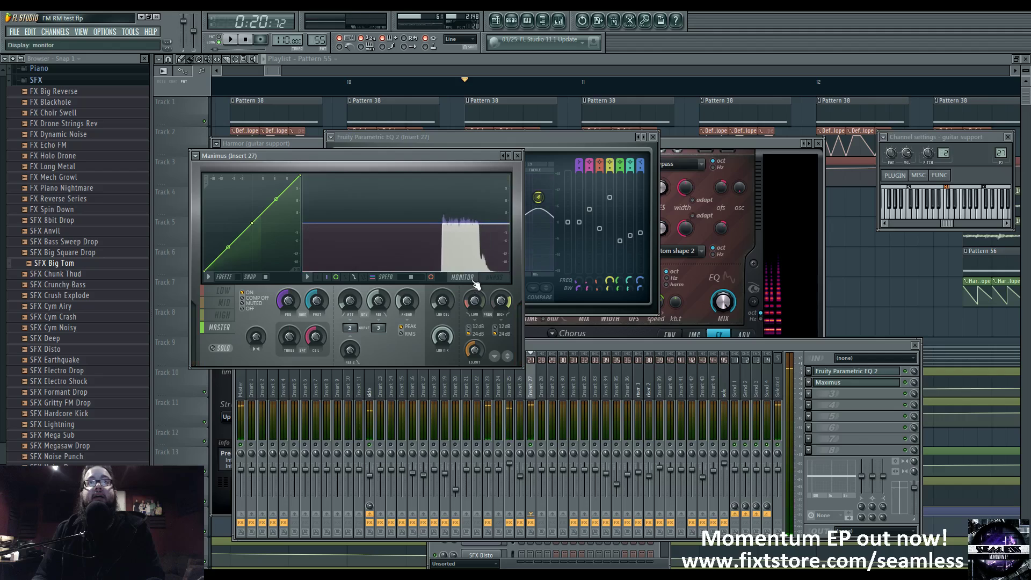
Check the side track's effect slots in the mixer, and return to Insert 27
{"action": "left_click", "coordinate": [537, 342]}
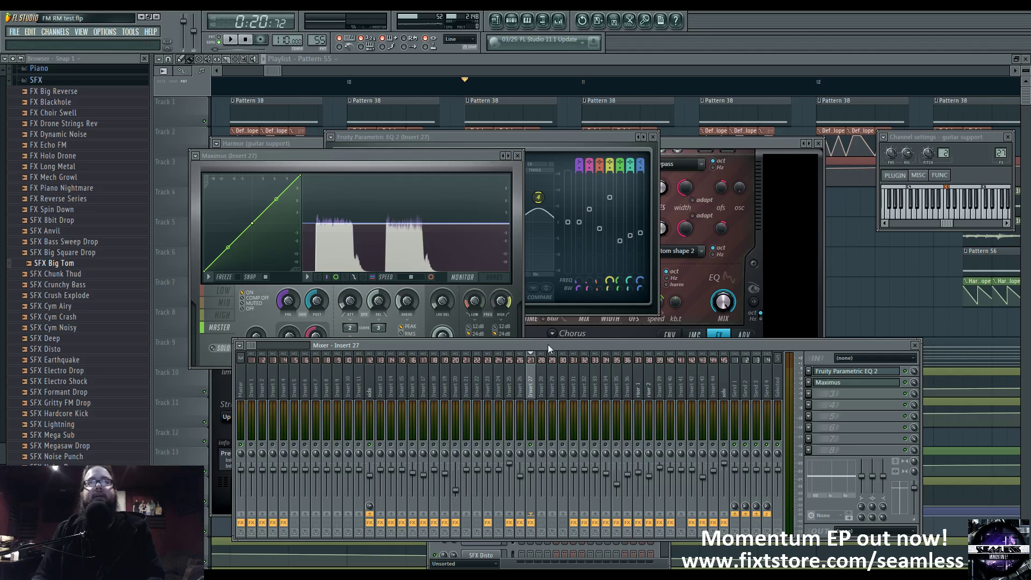
{"action": "left_click", "coordinate": [374, 382]}
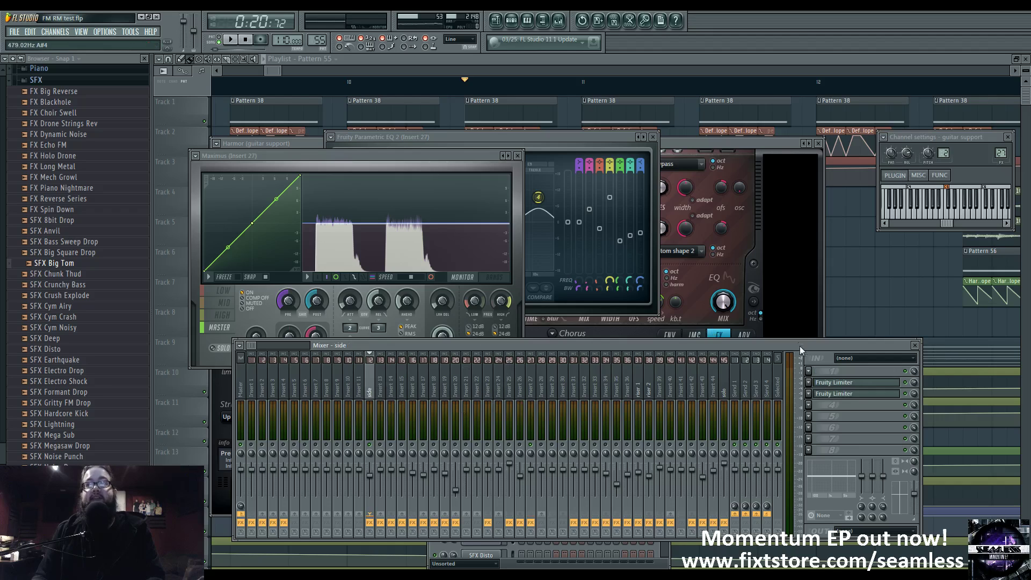
{"action": "left_click", "coordinate": [531, 376]}
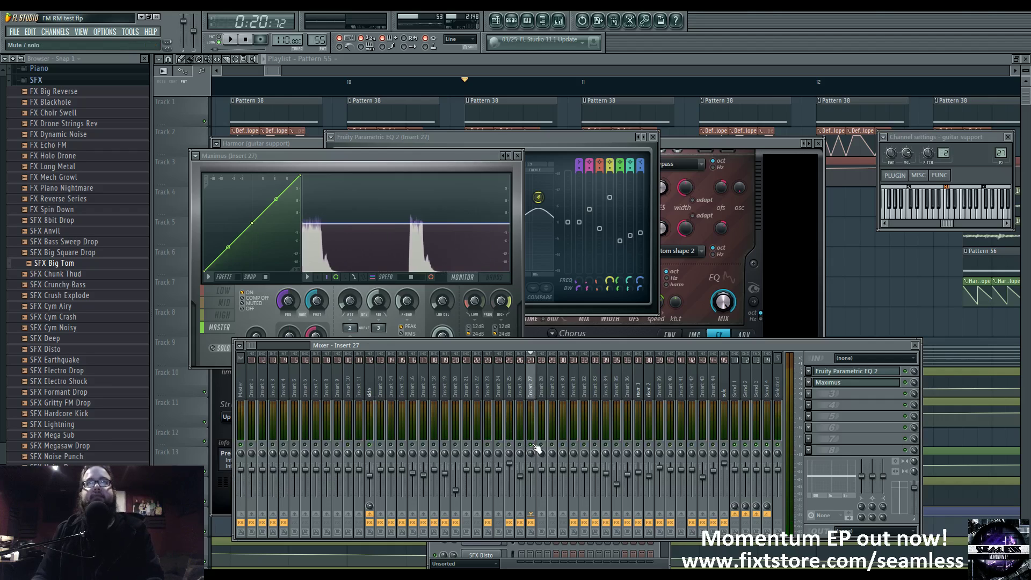
Close the open windows and play the song from bars 5 and 10 with the mixer meters in view
{"action": "key", "text": "F12"}
{"action": "scroll", "coordinate": [647, 285], "scroll_direction": "down", "scroll_amount": 8}
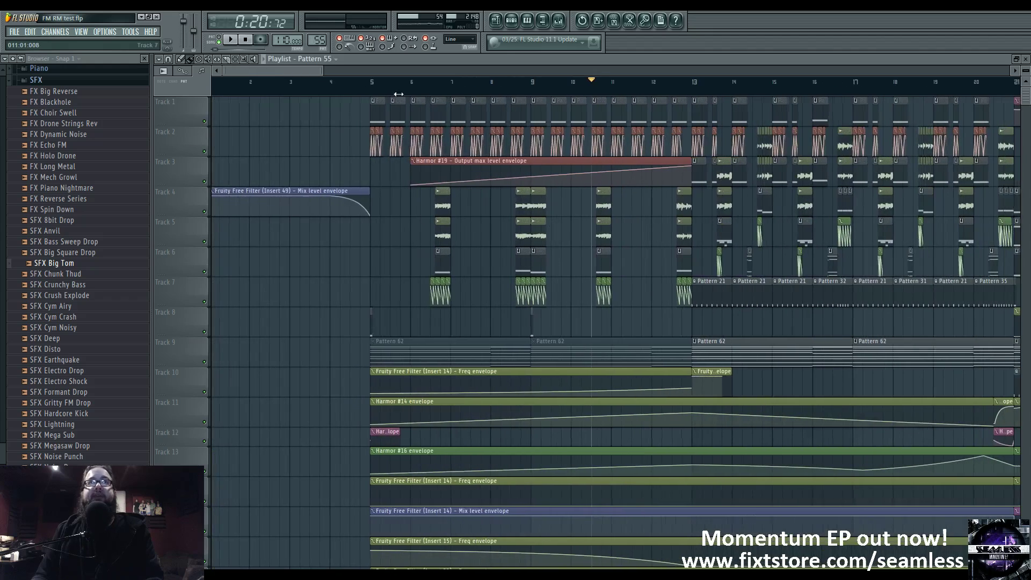
{"action": "left_click", "coordinate": [367, 89]}
{"action": "left_click", "coordinate": [373, 84]}
{"action": "key", "text": "space"}
{"action": "key", "text": "F9"}
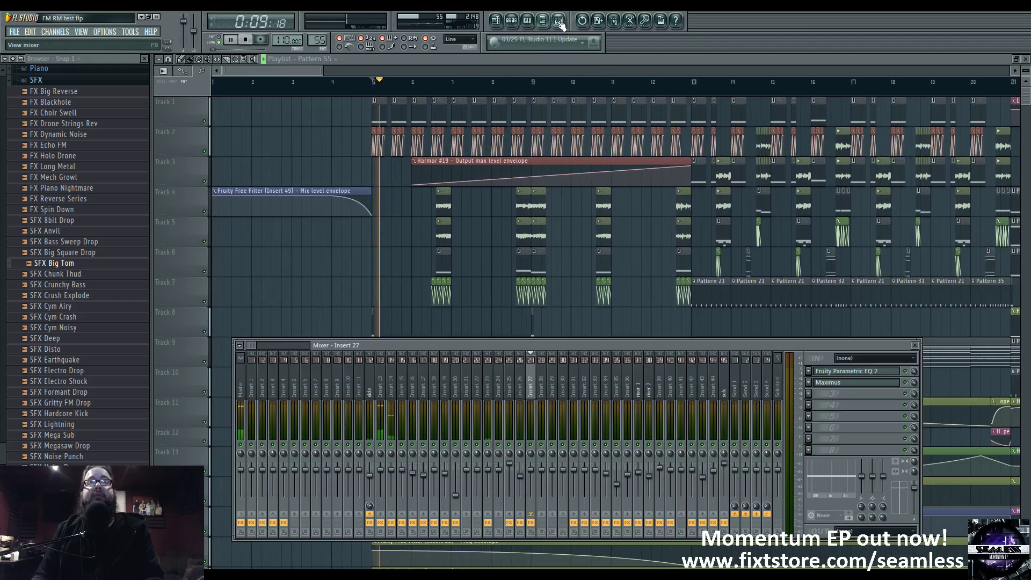
{"action": "left_click", "coordinate": [571, 83]}
{"action": "left_click", "coordinate": [559, 22]}
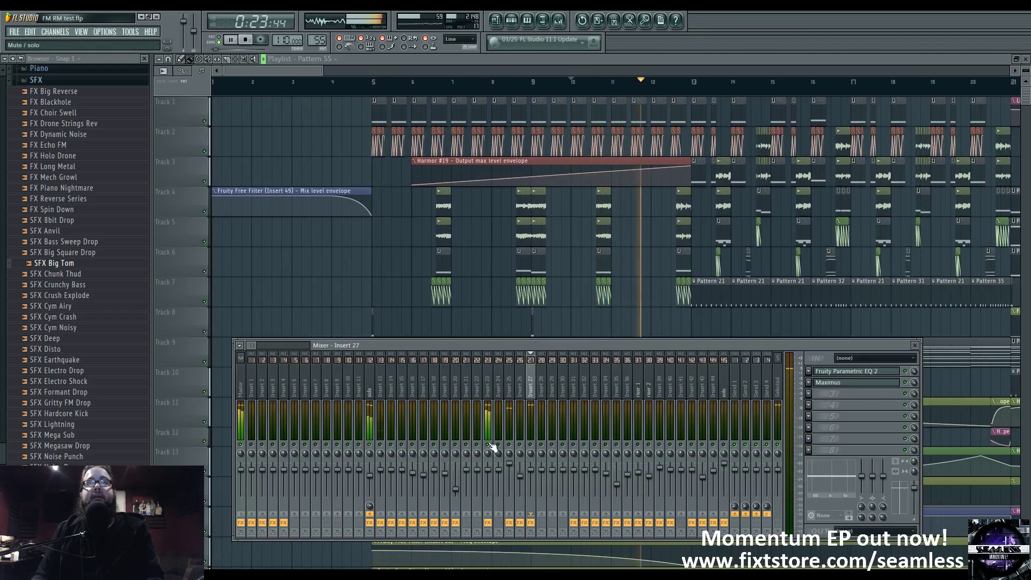
Unmute the two Pattern 62 clips at bars 5 and 9 on Track 9, and play the song from bar 10
{"action": "key", "text": "F9"}
{"action": "key", "text": "space"}
{"action": "scroll", "coordinate": [490, 353], "scroll_direction": "down", "scroll_amount": 6}
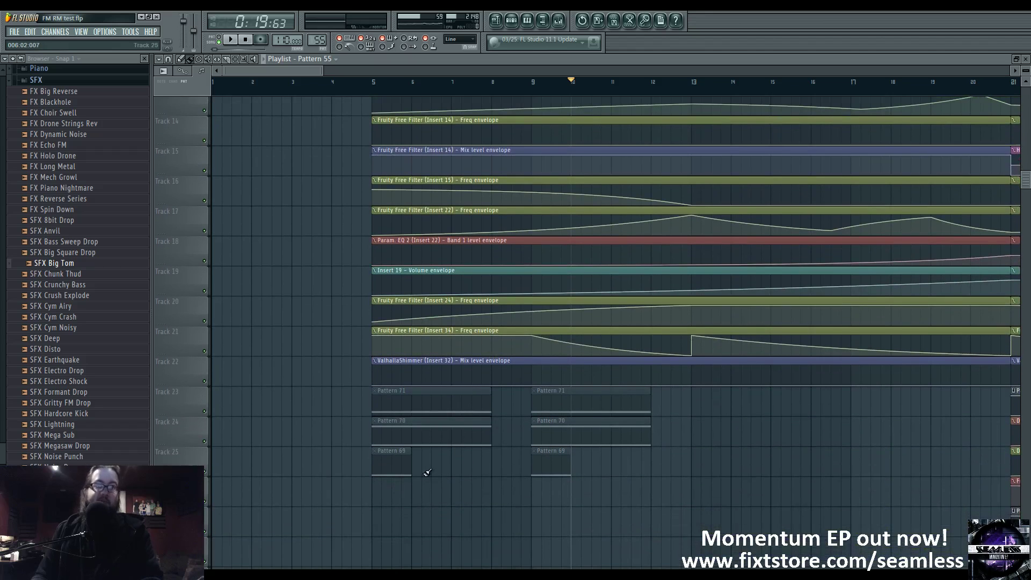
{"action": "scroll", "coordinate": [566, 430], "scroll_direction": "up", "scroll_amount": 4}
{"action": "scroll", "coordinate": [569, 465], "scroll_direction": "up", "scroll_amount": 2}
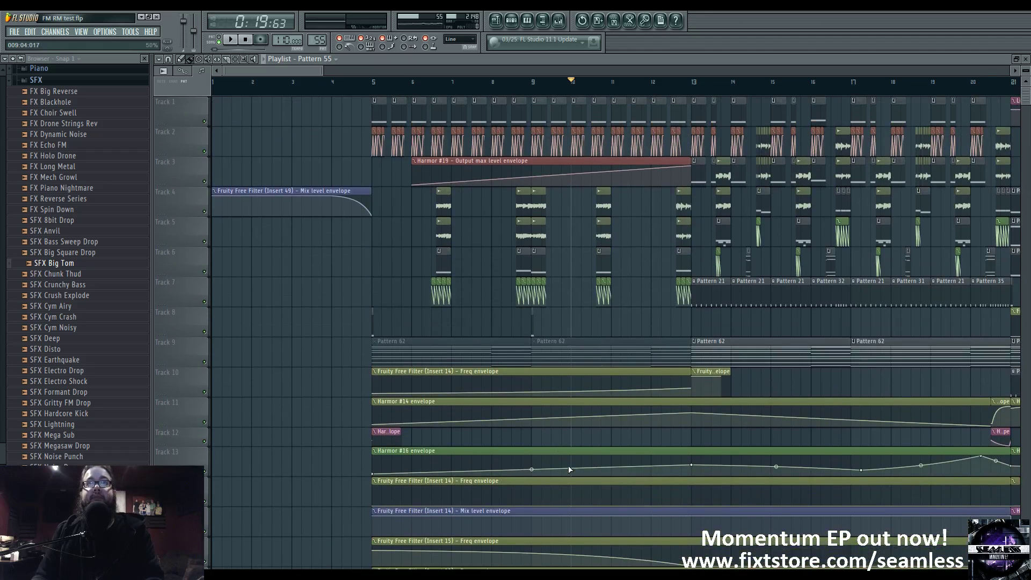
{"action": "key", "text": "space"}
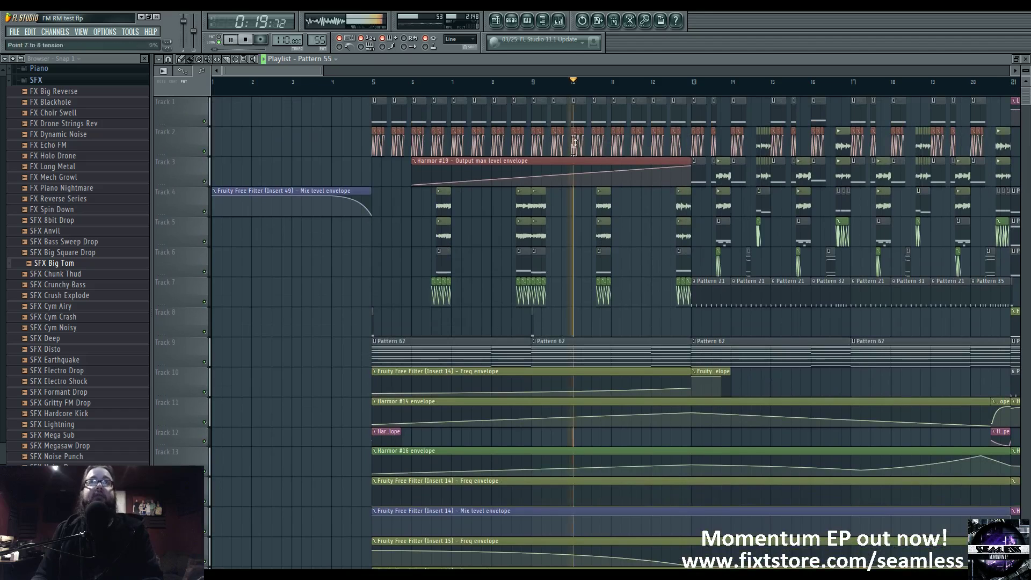
Audition the song from bars 13 and 15 and from the section that starts at bar 37
{"action": "left_click", "coordinate": [558, 22]}
{"action": "left_click", "coordinate": [694, 85]}
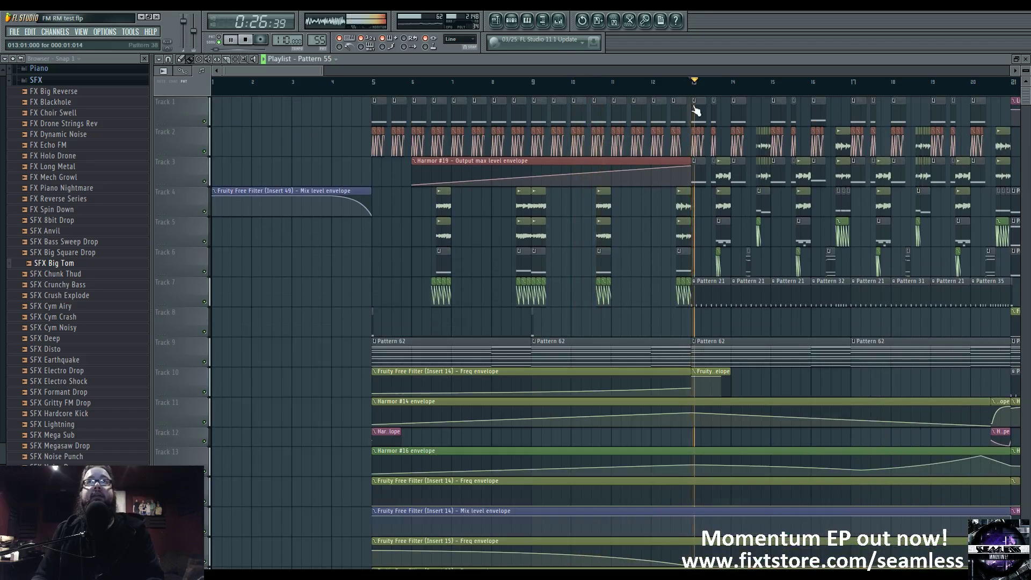
{"action": "left_click_drag", "start_coordinate": [715, 172], "coordinate": [529, 188]}
{"action": "key", "text": "space"}
{"action": "left_click", "coordinate": [584, 93]}
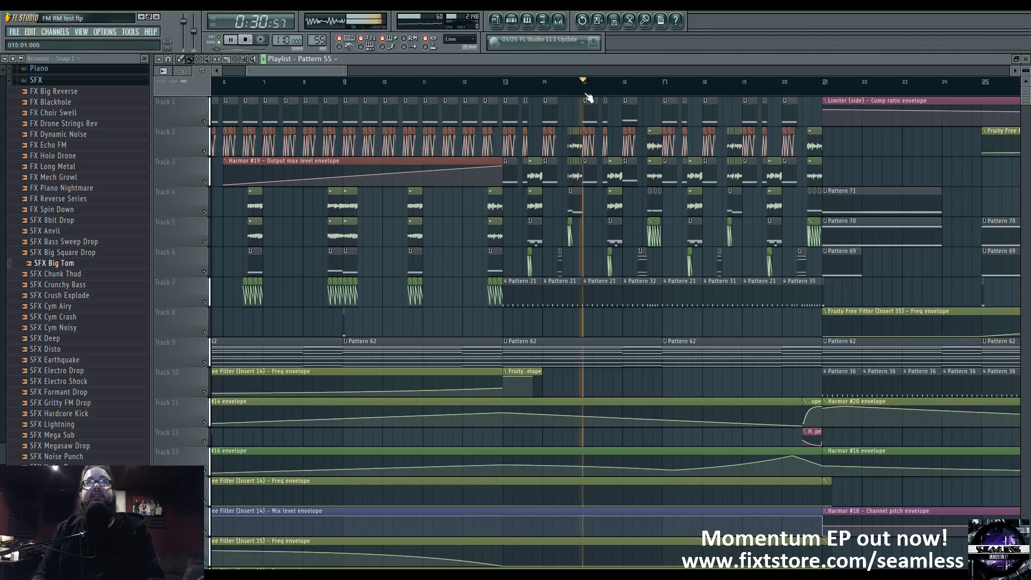
{"action": "left_click_drag", "start_coordinate": [751, 231], "coordinate": [497, 103]}
{"action": "left_click", "coordinate": [574, 92]}
{"action": "key", "text": "space"}
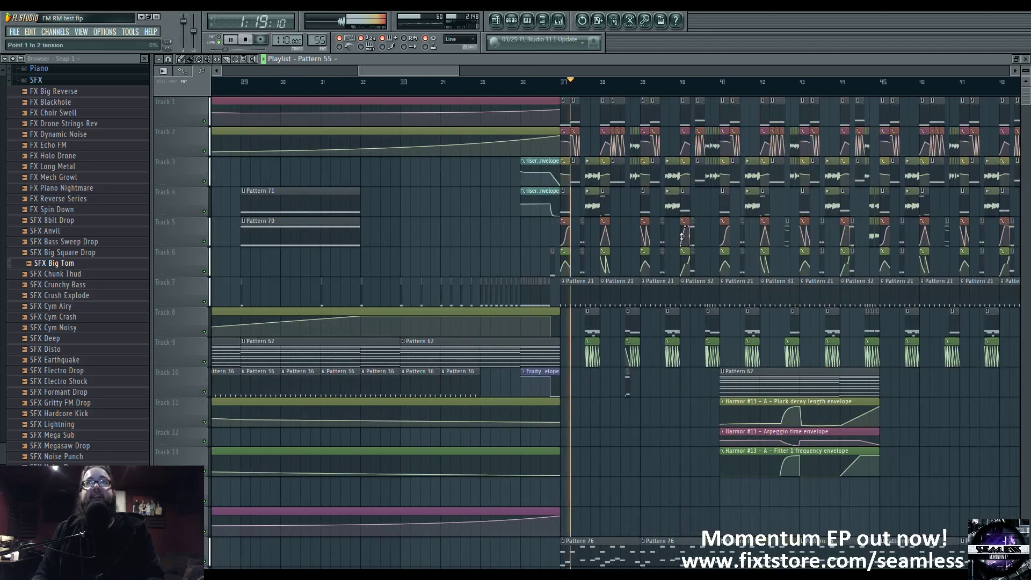
Set the playback position to the start of the Pattern 38 clip in bar 38 and audition it
{"action": "left_click_drag", "start_coordinate": [639, 241], "coordinate": [477, 248]}
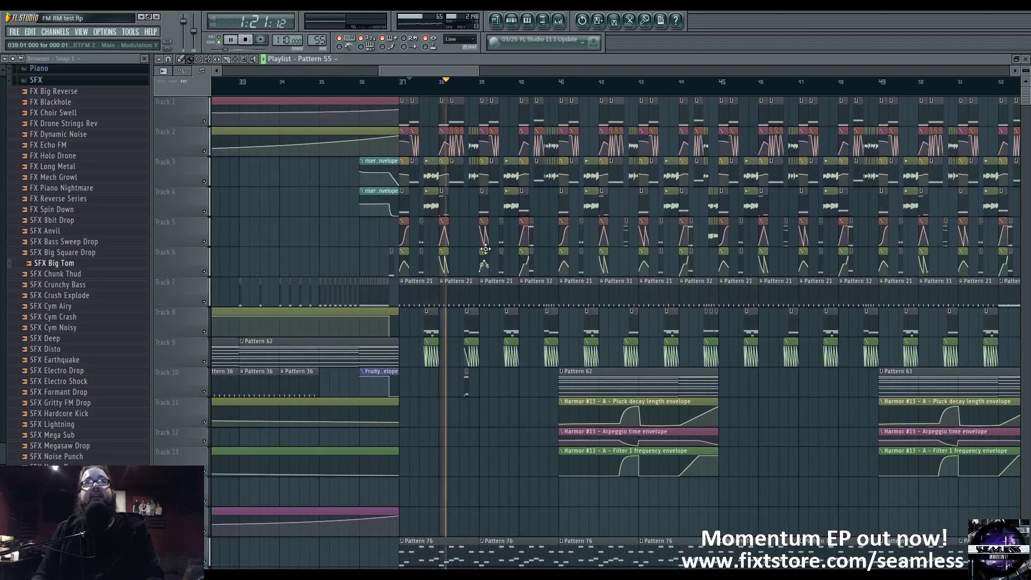
{"action": "scroll", "coordinate": [470, 247], "scroll_direction": "up", "scroll_amount": 5}
{"action": "key", "text": "space"}
{"action": "left_click", "coordinate": [413, 95]}
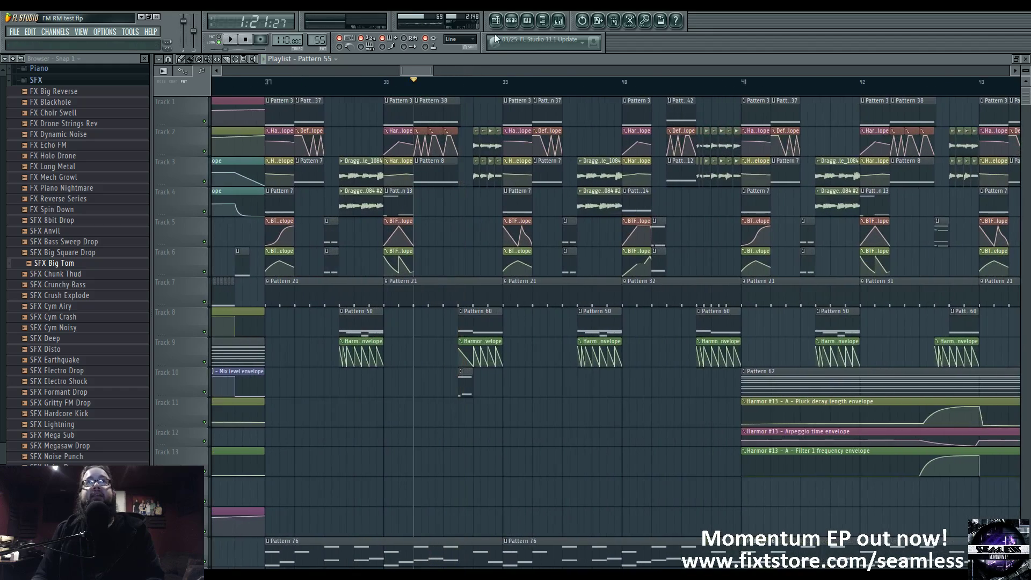
{"action": "key", "text": "space"}
{"action": "key", "text": "space"}
Play the bar 38 passage with the step sequencer open to see which channels sound
{"action": "left_click", "coordinate": [508, 26]}
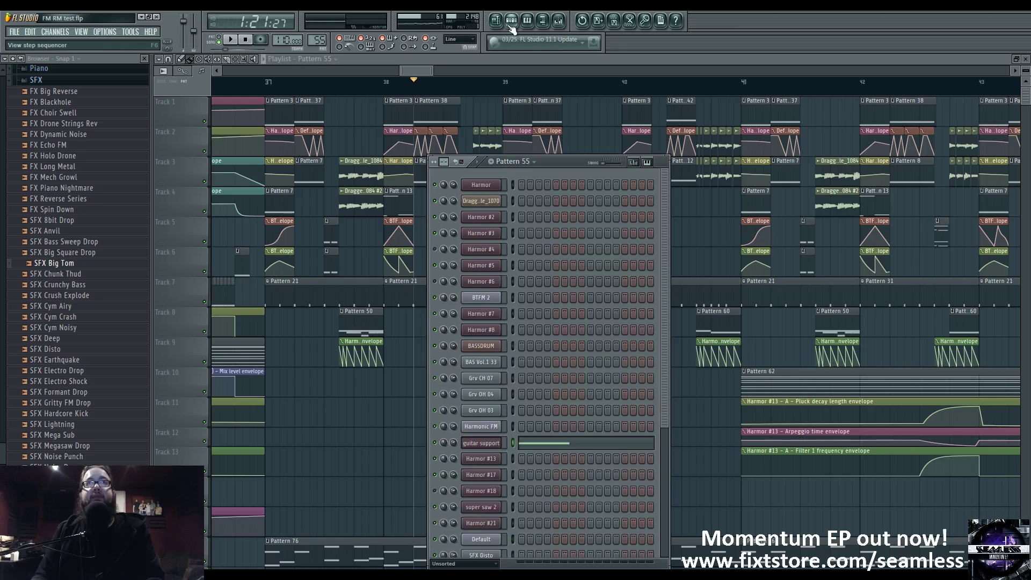
{"action": "key", "text": "space"}
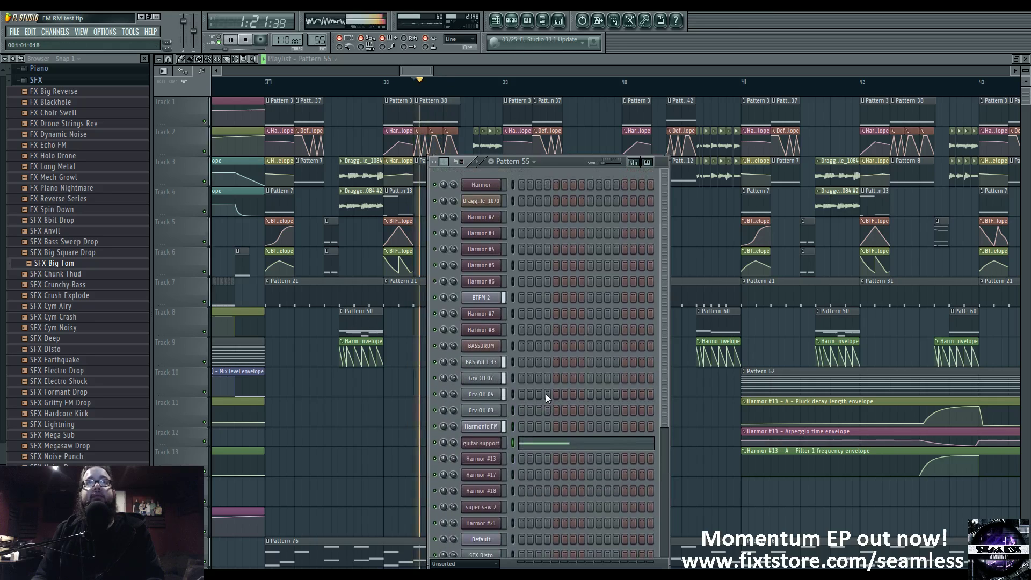
{"action": "key", "text": "space"}
{"action": "key", "text": "F6"}
{"action": "scroll", "coordinate": [429, 230], "scroll_direction": "up", "scroll_amount": 4}
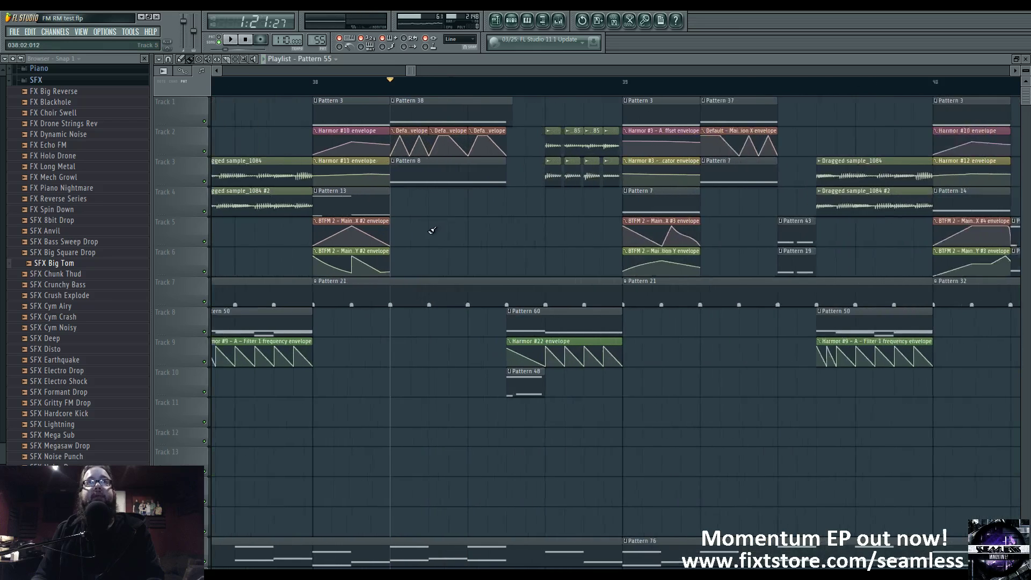
Select Pattern 38, play it with the mixer open, and open the last Parametric EQ 2 on Insert 23
{"action": "mouse_move", "coordinate": [412, 113]}
{"action": "left_mouse_down"}
{"action": "mouse_move", "coordinate": [409, 209]}
{"action": "mouse_move", "coordinate": [414, 106]}
{"action": "left_mouse_up"}
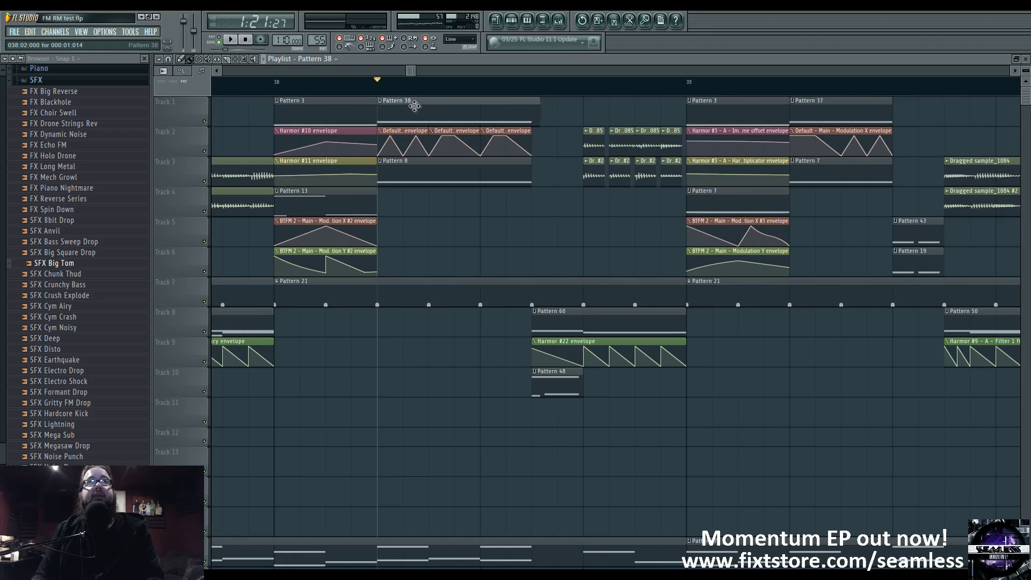
{"action": "left_click", "coordinate": [563, 21]}
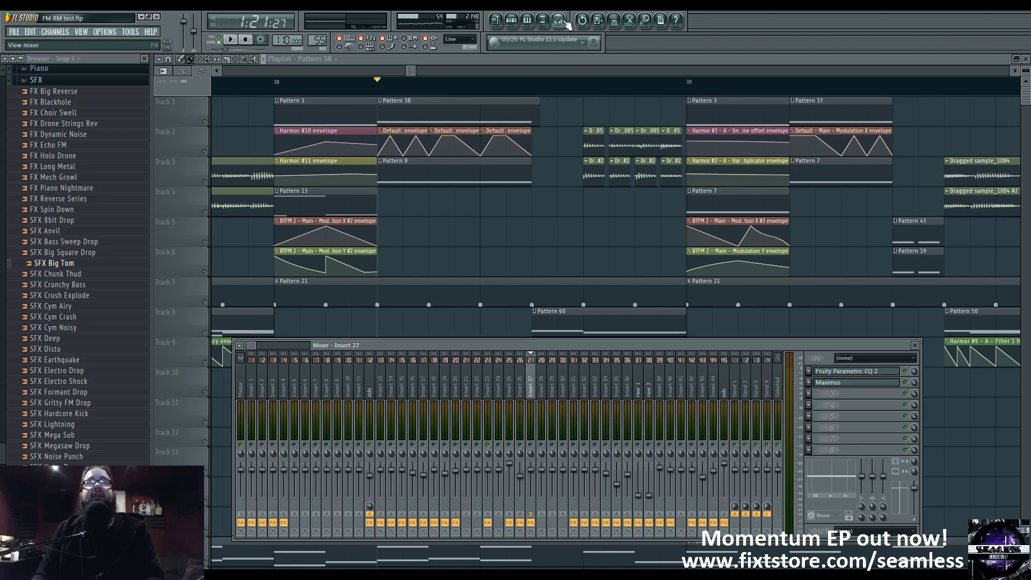
{"action": "key", "text": "space"}
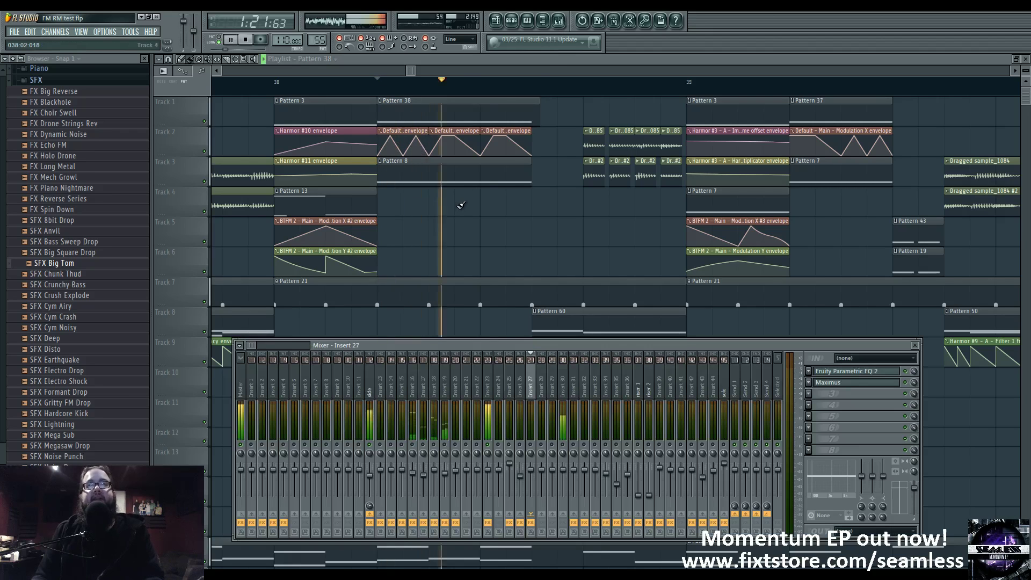
{"action": "left_click", "coordinate": [486, 376]}
{"action": "left_click", "coordinate": [864, 428]}
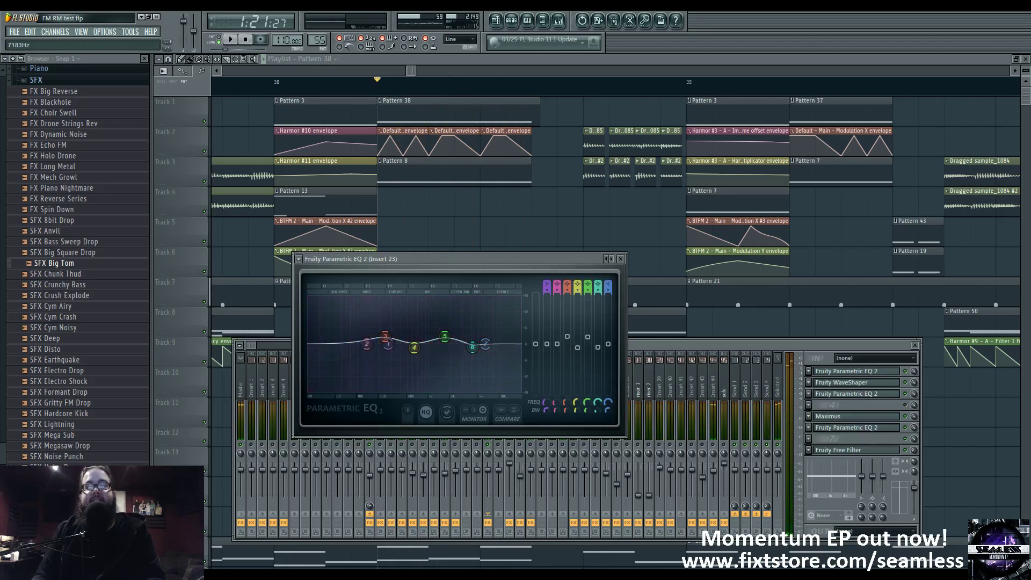
Examine Insert 23's slot 3 Parametric EQ 2 and its Maximus band and monitor displays
{"action": "left_click", "coordinate": [859, 394]}
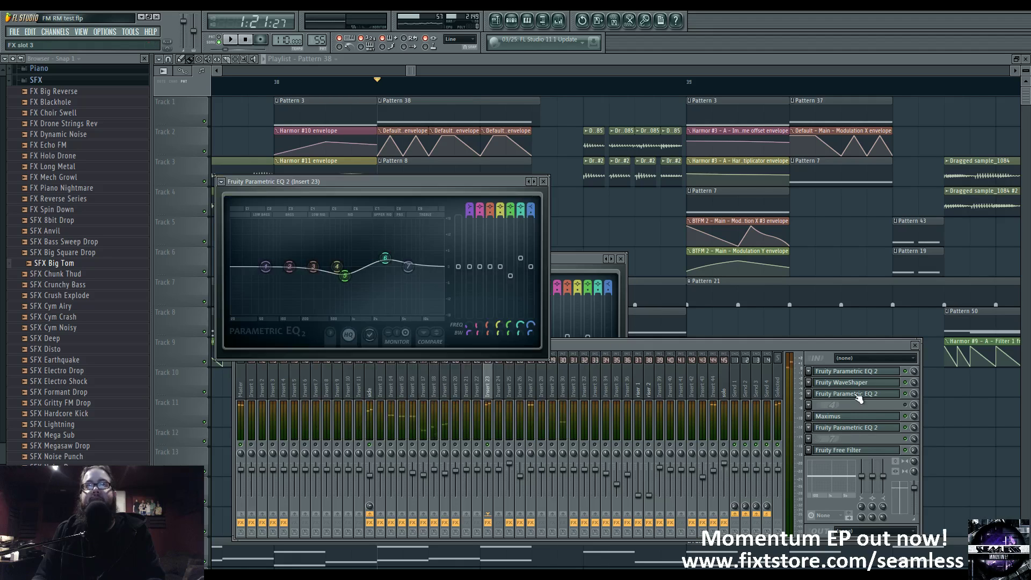
{"action": "left_click", "coordinate": [859, 395]}
{"action": "left_click", "coordinate": [859, 416]}
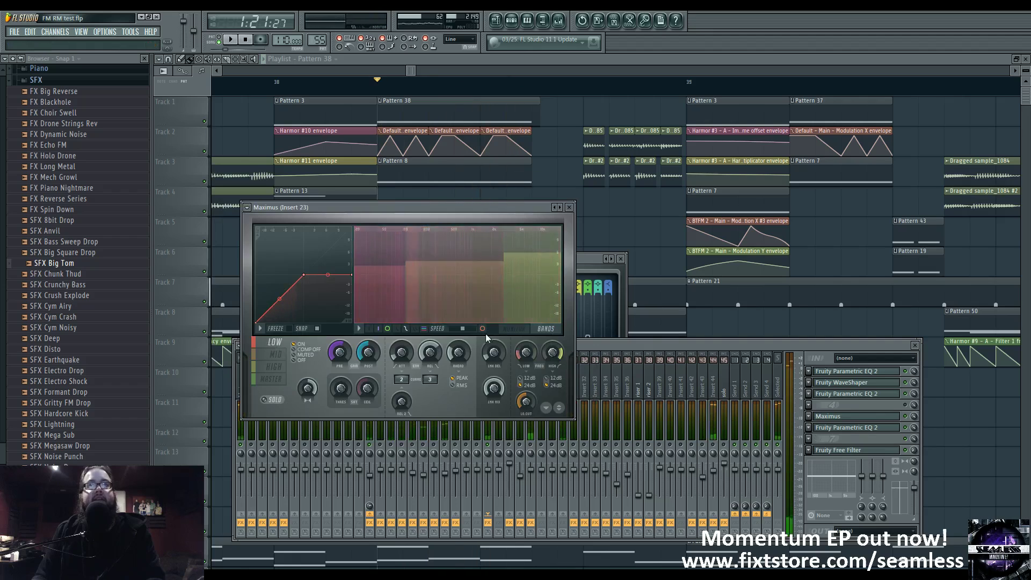
{"action": "left_click", "coordinate": [512, 330]}
{"action": "left_click", "coordinate": [731, 329]}
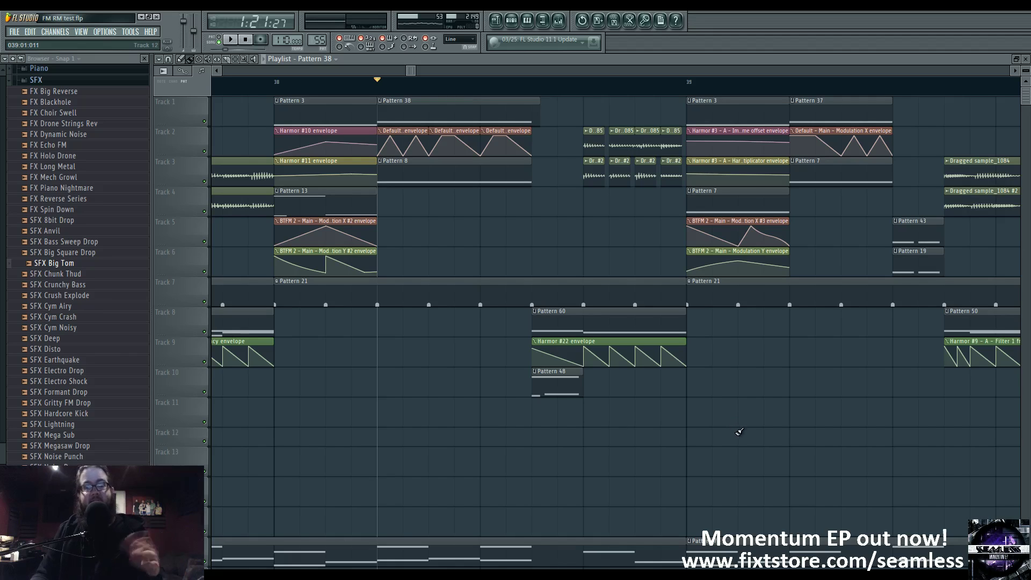
Play the clip while checking the effects on Inserts 29, 30 and 31 in the mixer, and return to Insert 23
{"action": "left_click", "coordinate": [559, 21]}
{"action": "key", "text": "space"}
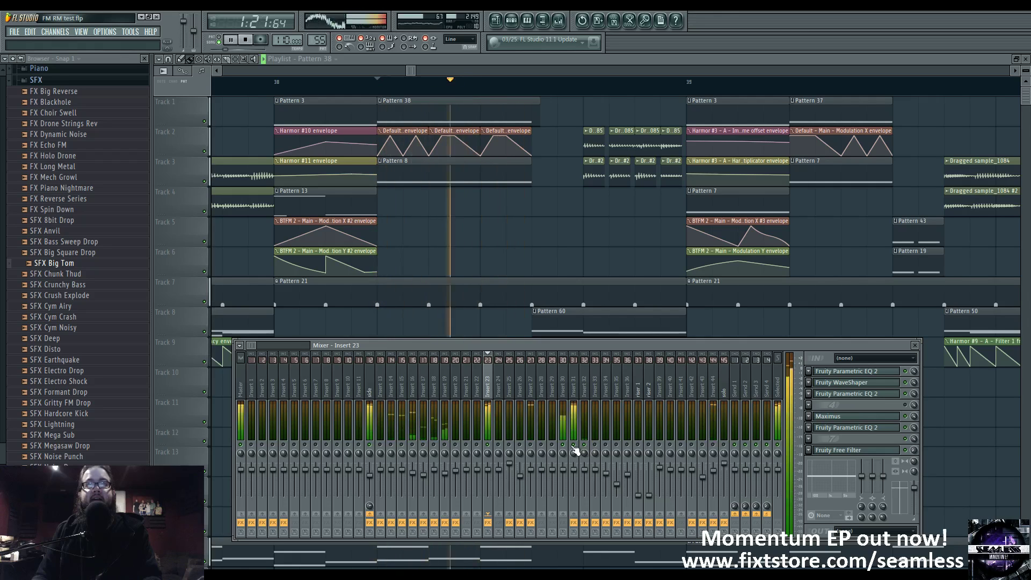
{"action": "left_click", "coordinate": [575, 392]}
{"action": "left_click", "coordinate": [554, 446]}
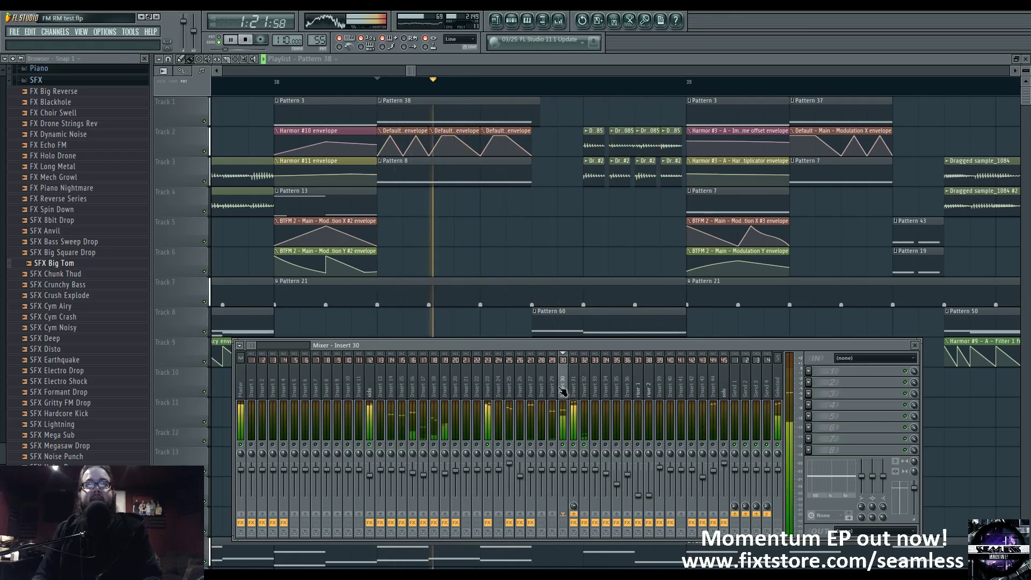
{"action": "key", "text": "space"}
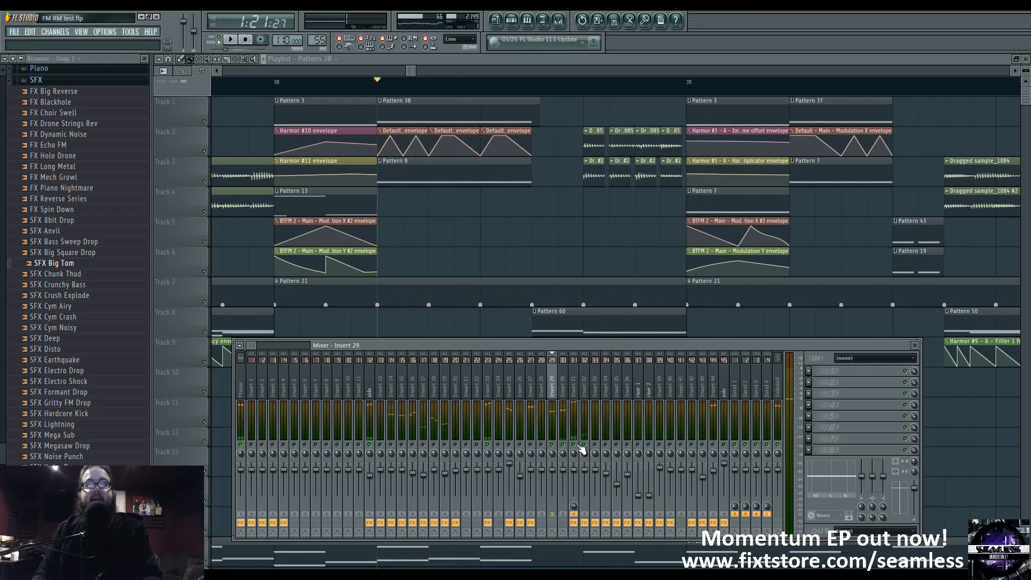
{"action": "left_click", "coordinate": [576, 391]}
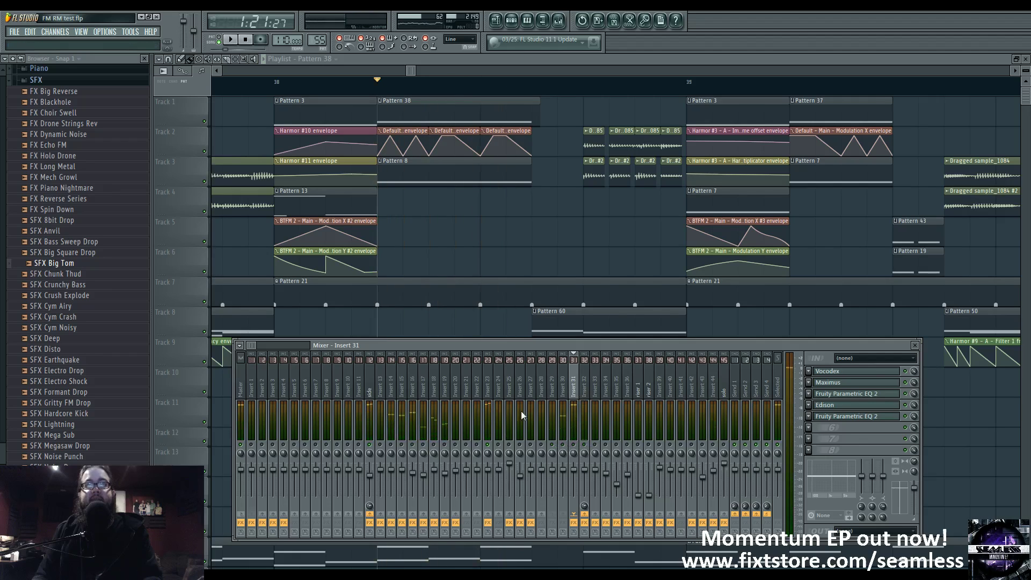
{"action": "left_click", "coordinate": [488, 392]}
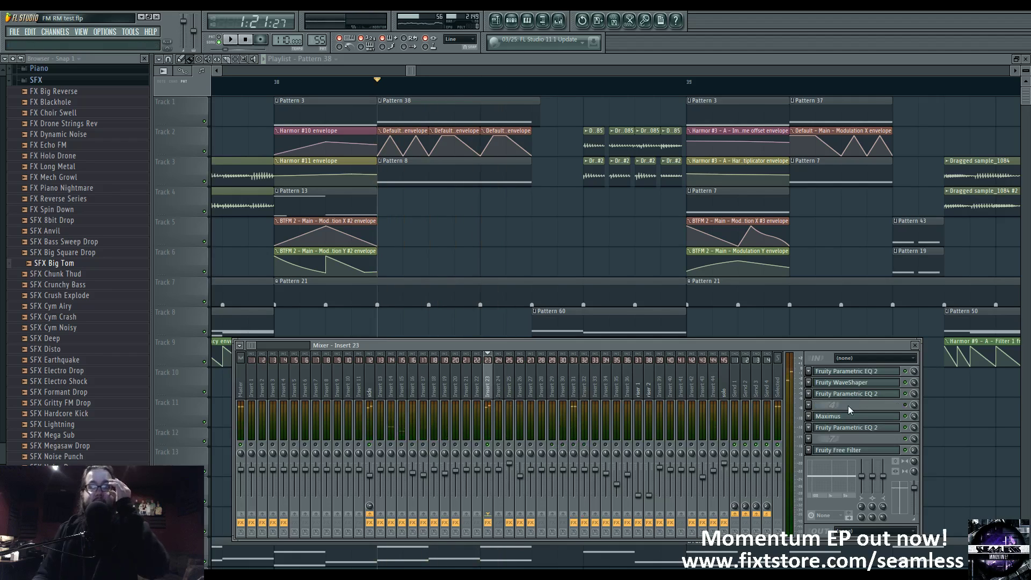
Open the Harmonic FM channel's Sytrus from the step sequencer and move its window clear of the channel settings
{"action": "left_click", "coordinate": [541, 21]}
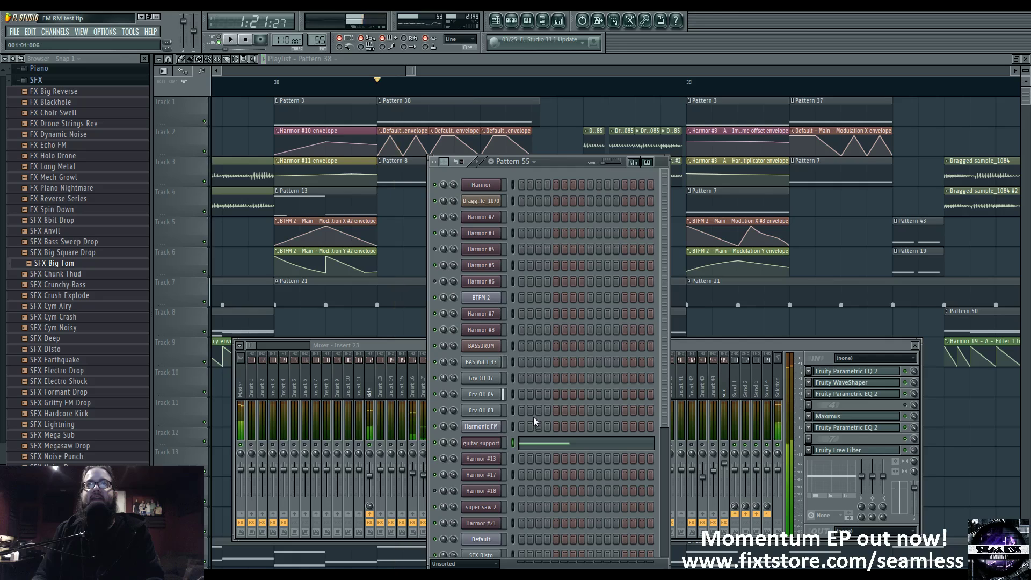
{"action": "left_click", "coordinate": [482, 426]}
{"action": "left_click_drag", "start_coordinate": [639, 148], "coordinate": [452, 154]}
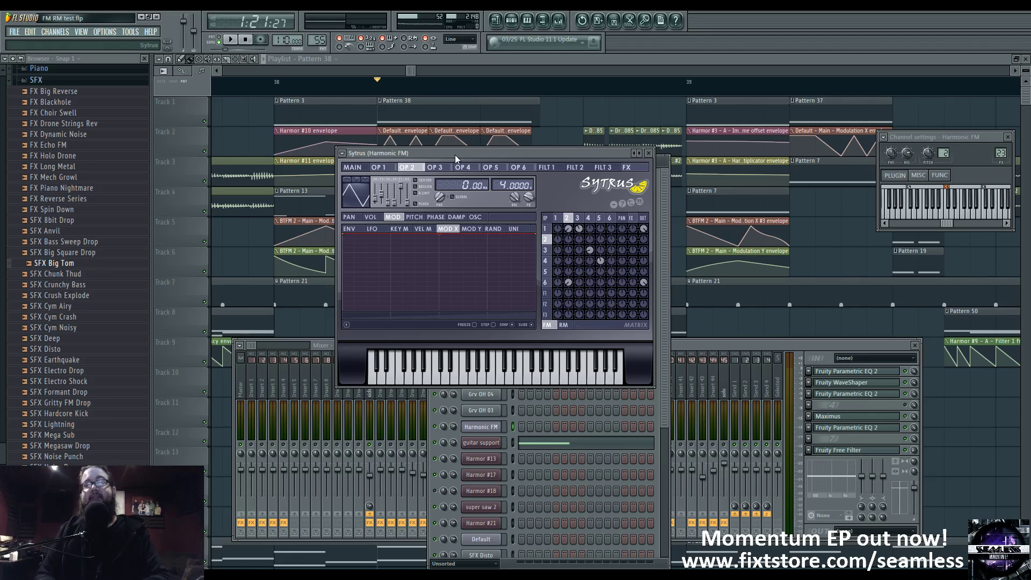
Examine the frequency ratios and oscillator waveforms of operators 1, 2, 3 and 6 in the Harmonic FM Sytrus
{"action": "left_click", "coordinate": [561, 221]}
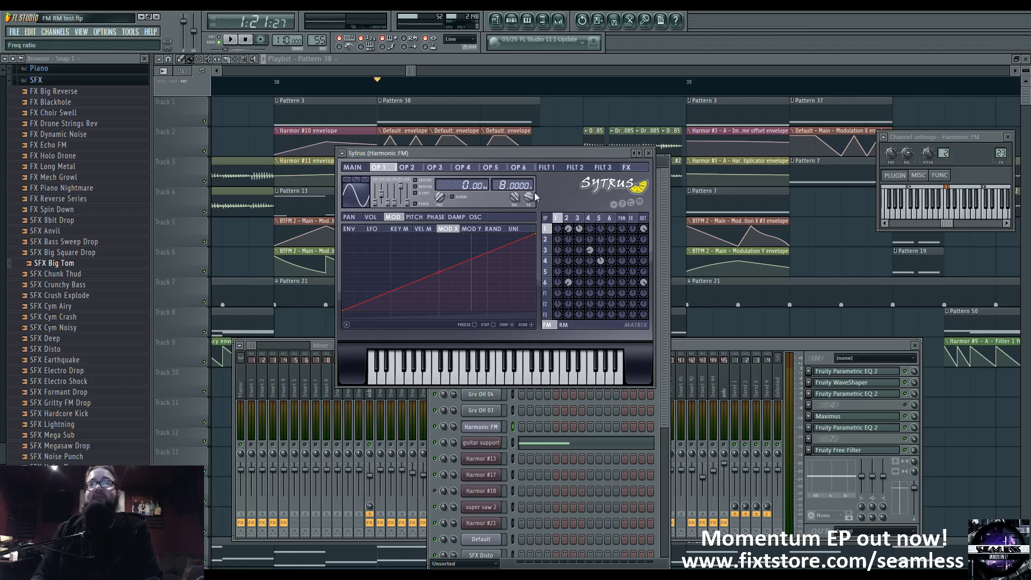
{"action": "left_click", "coordinate": [545, 282]}
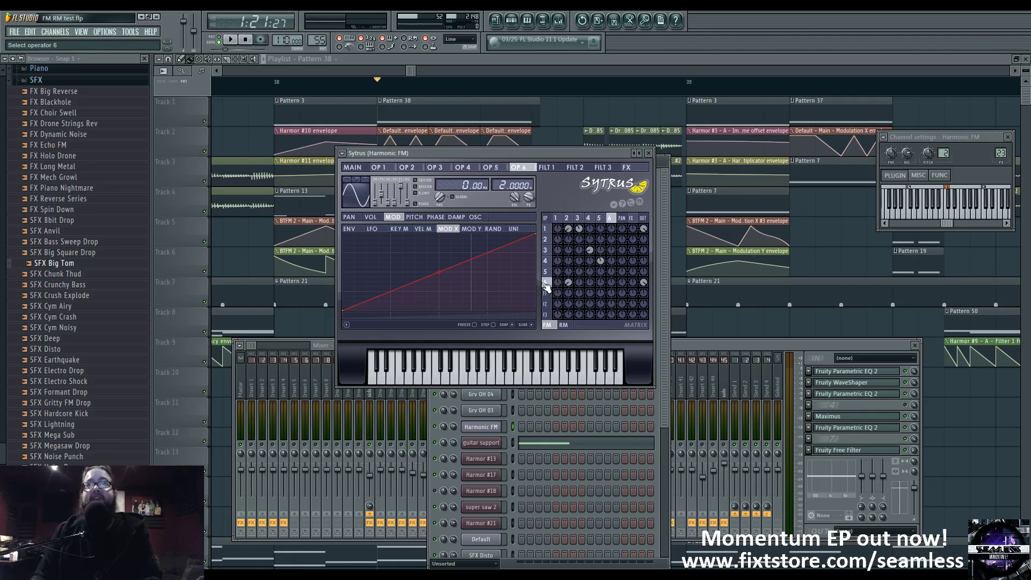
{"action": "left_click", "coordinate": [555, 218]}
{"action": "left_click", "coordinate": [568, 219]}
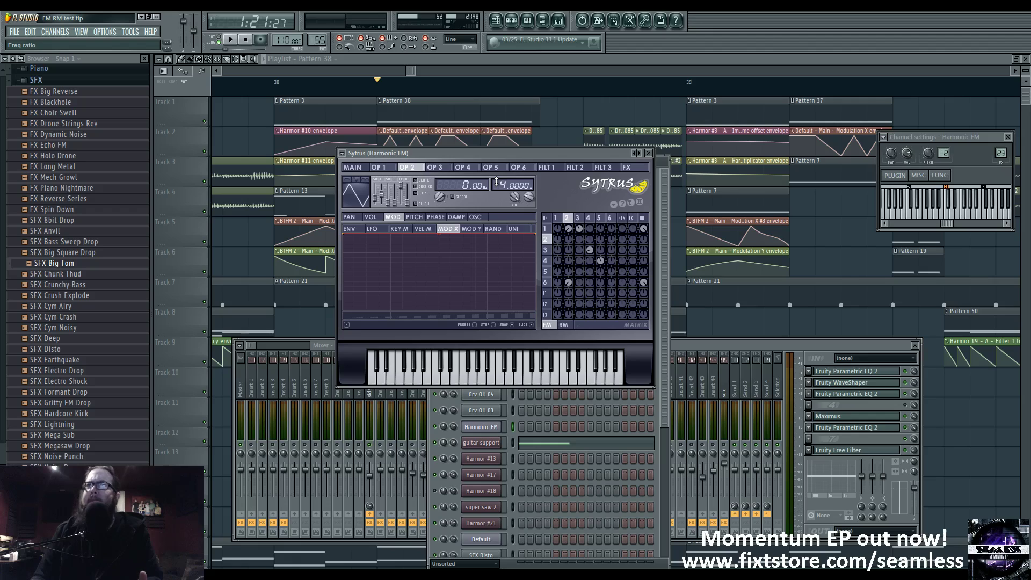
{"action": "left_click", "coordinate": [578, 219]}
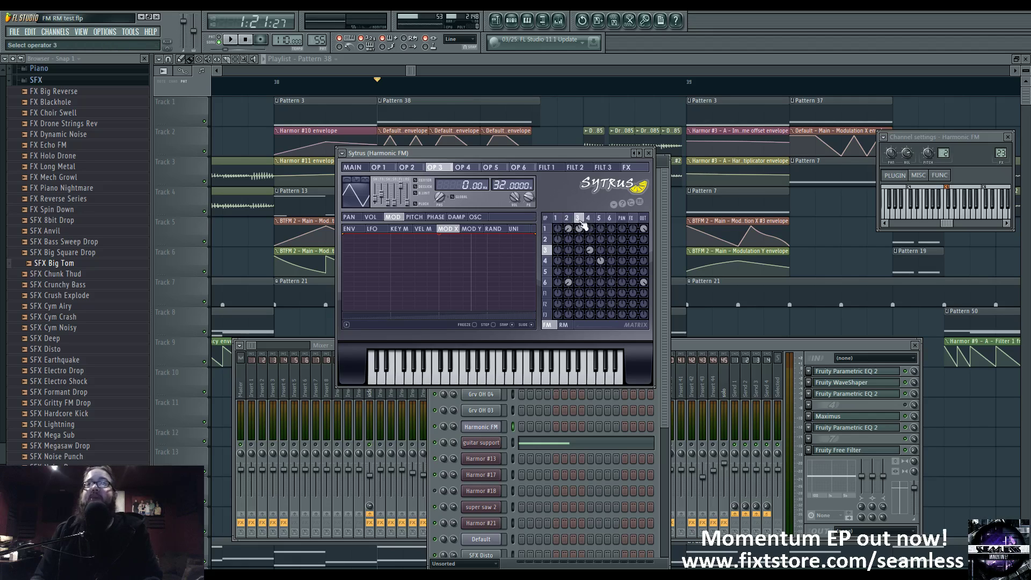
{"action": "left_click", "coordinate": [563, 220]}
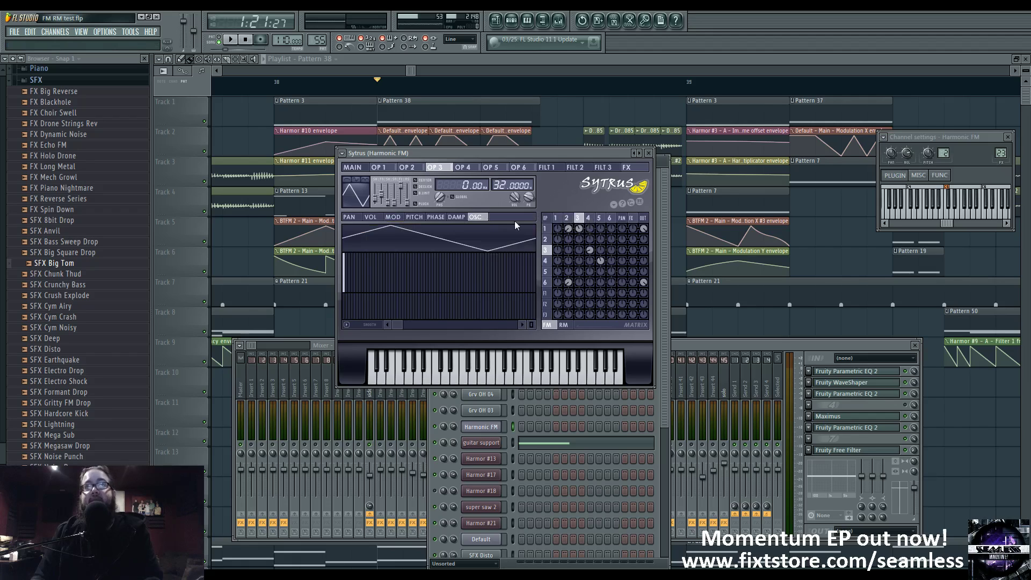
{"action": "left_click", "coordinate": [557, 220]}
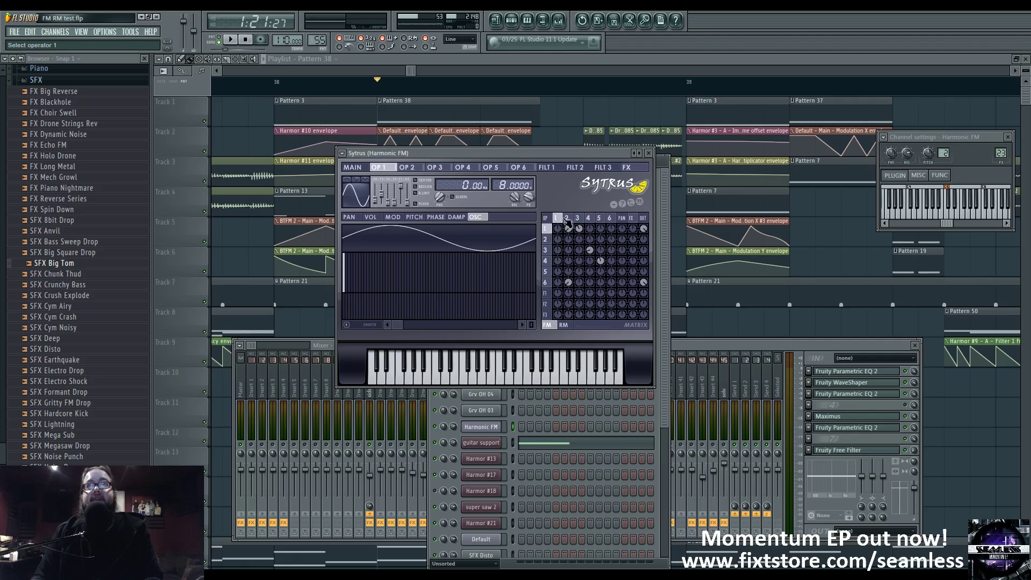
{"action": "left_click", "coordinate": [566, 219]}
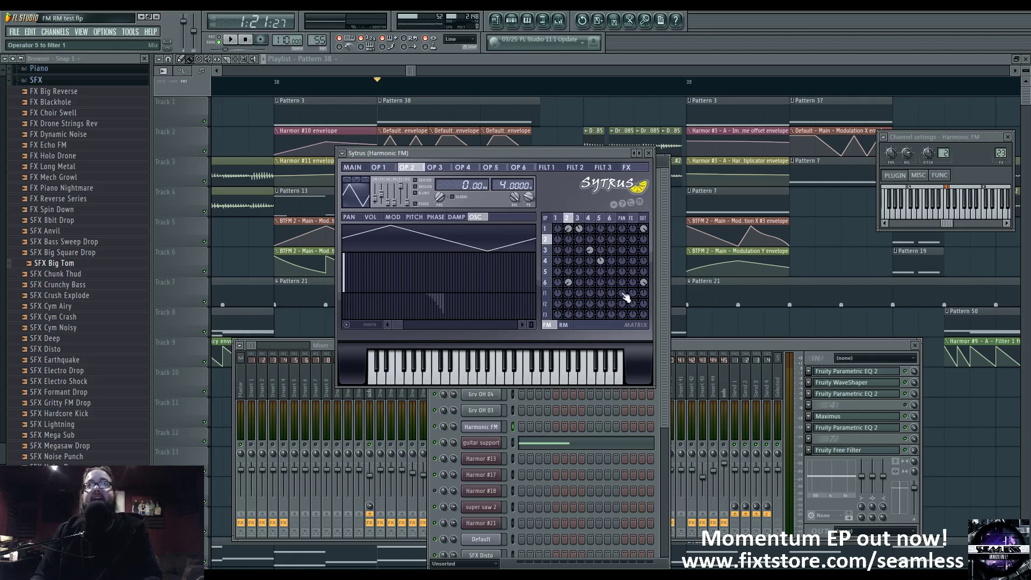
Audition the Harmonic FM sound with operator 6's routings and operator 1's output temporarily muted, also checking operator 3 and the RM matrix
{"action": "key", "text": "space"}
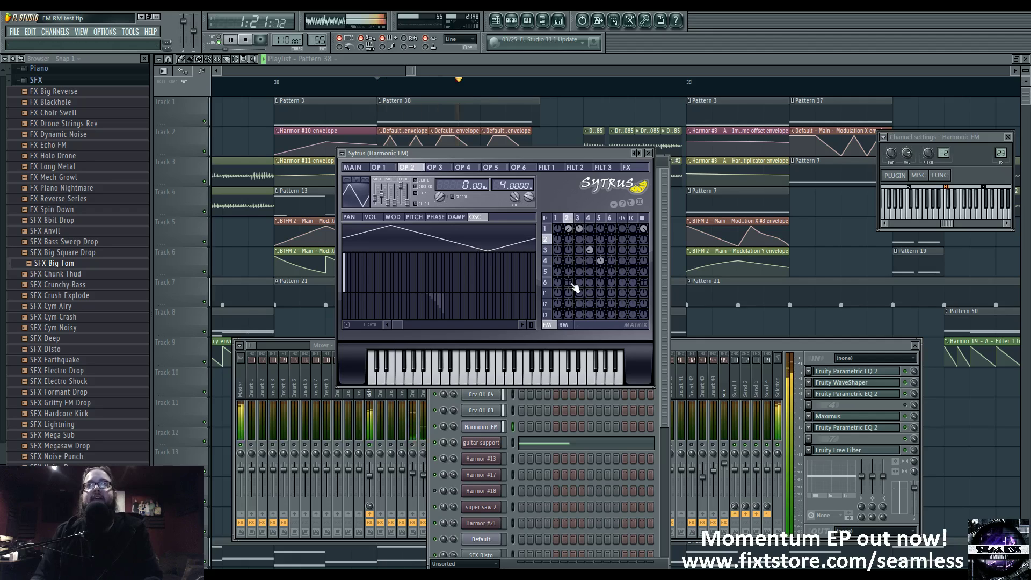
{"action": "key", "text": "space"}
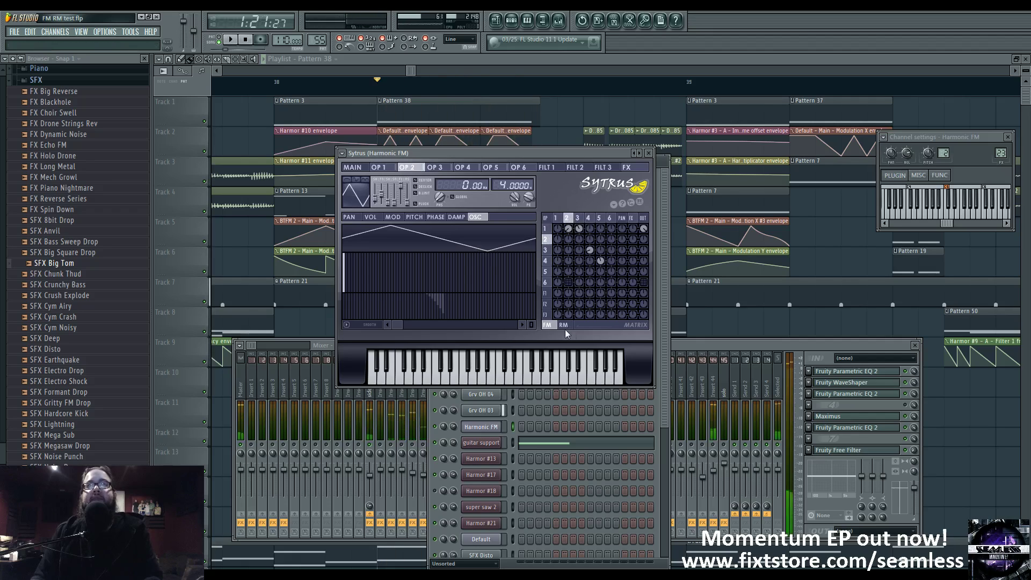
{"action": "left_click", "coordinate": [581, 218]}
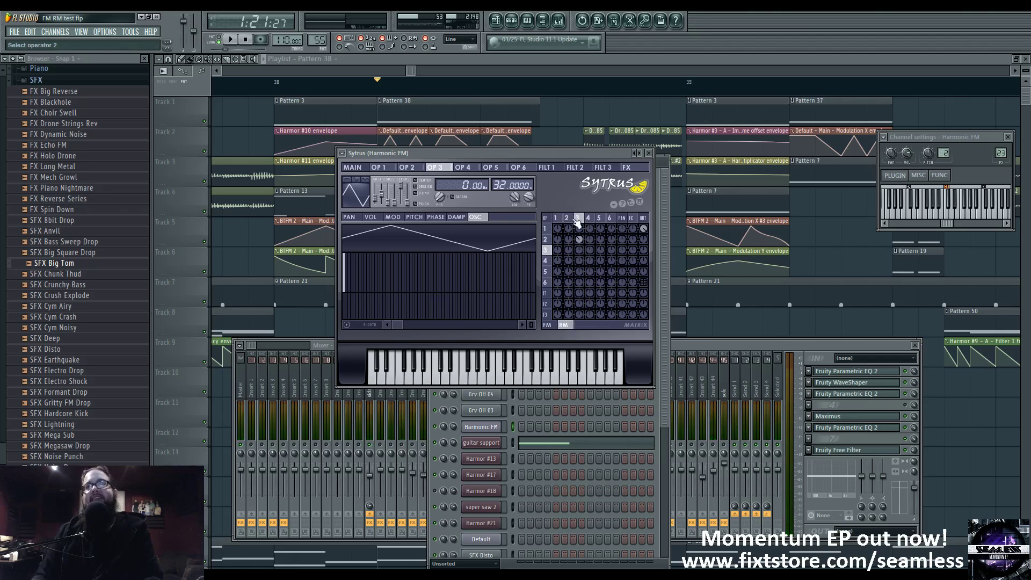
{"action": "left_click", "coordinate": [546, 324]}
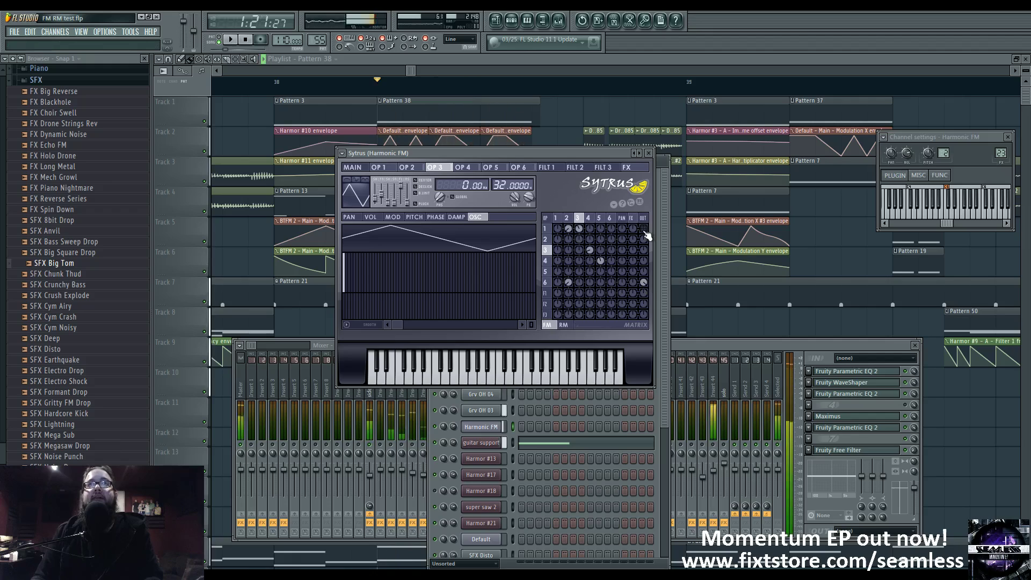
{"action": "key", "text": "space"}
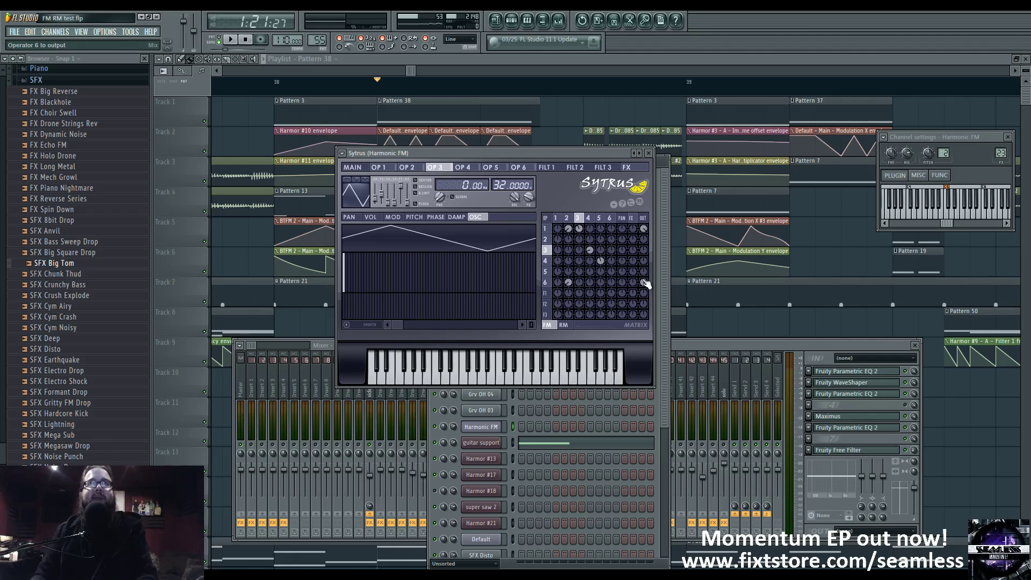
Examine operators 4 and 5 of the Sytrus patch and its ring modulation matrix
{"action": "left_click", "coordinate": [588, 218]}
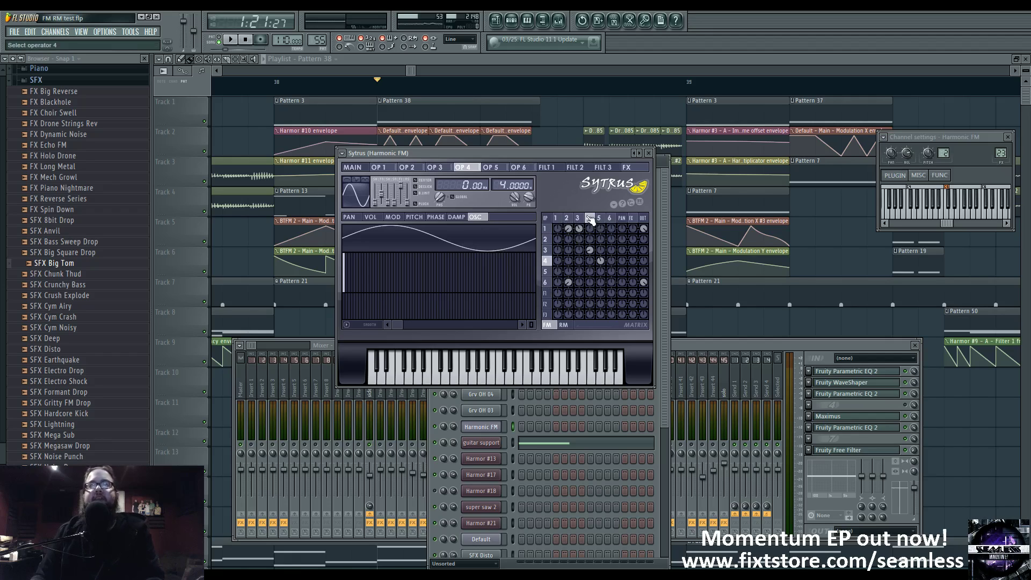
{"action": "left_click", "coordinate": [599, 219]}
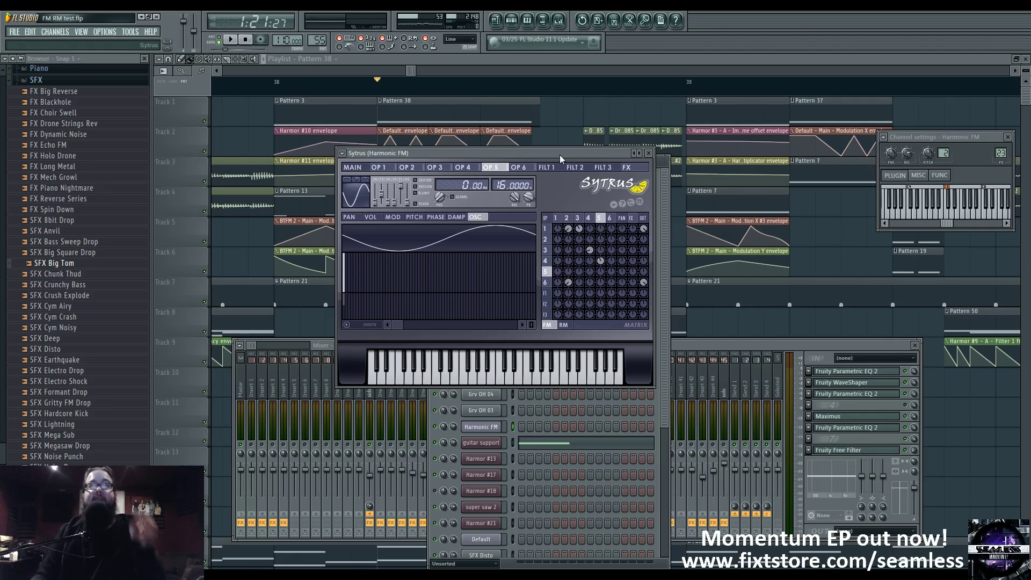
{"action": "left_click", "coordinate": [567, 325]}
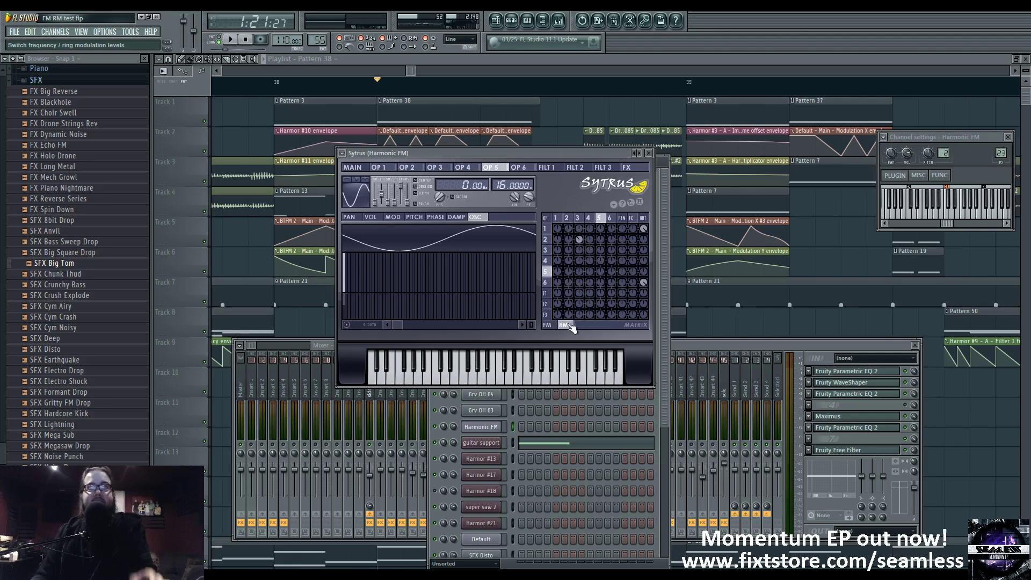
Play the clip while examining Insert 23's slot 1 Parametric EQ 2, Fruity WaveShaper and slot 3 Parametric EQ 2
{"action": "left_click", "coordinate": [793, 346]}
{"action": "left_click", "coordinate": [861, 372]}
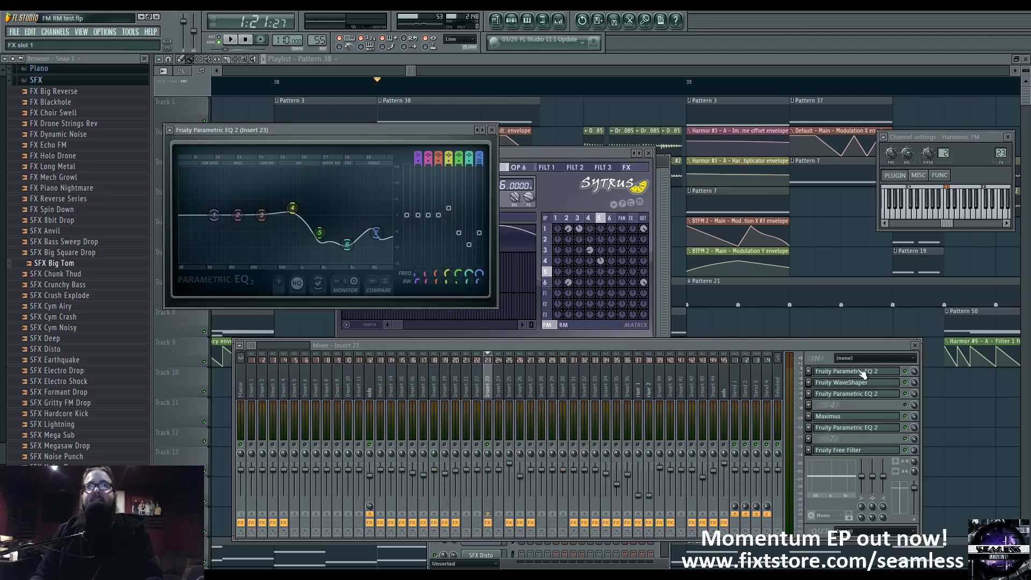
{"action": "left_click", "coordinate": [869, 385]}
{"action": "left_click", "coordinate": [874, 373]}
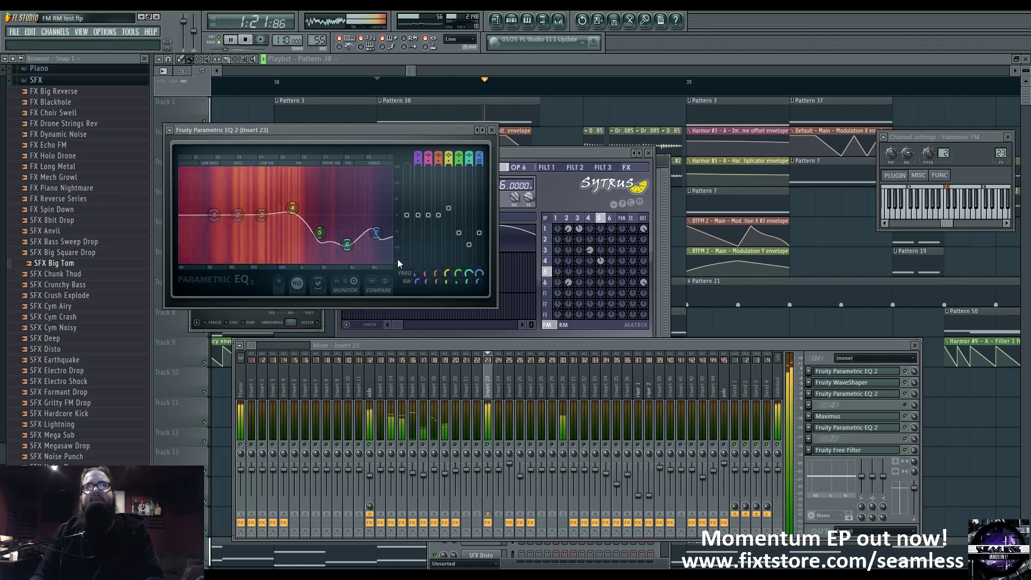
{"action": "left_click", "coordinate": [856, 383]}
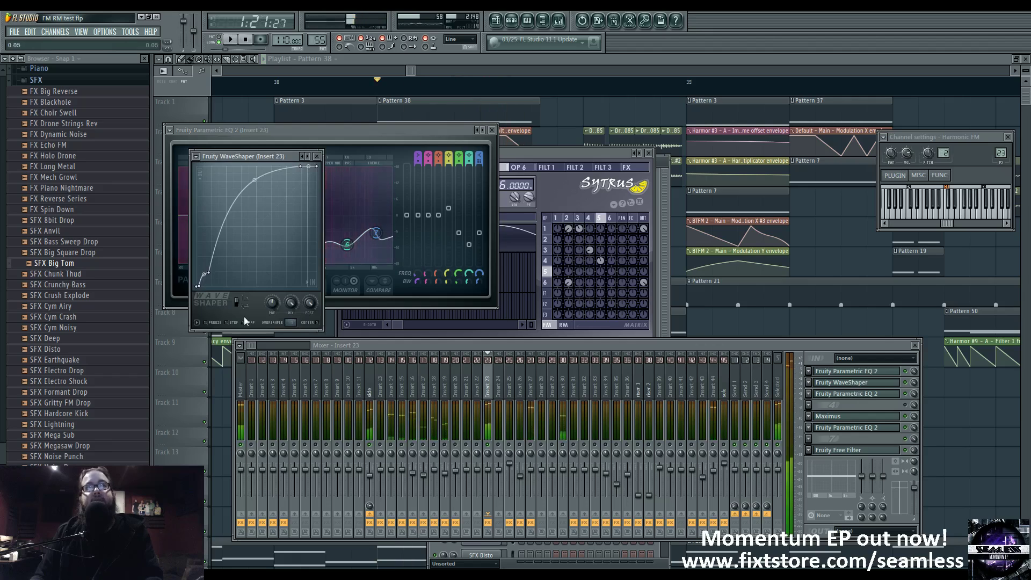
{"action": "left_click", "coordinate": [861, 399]}
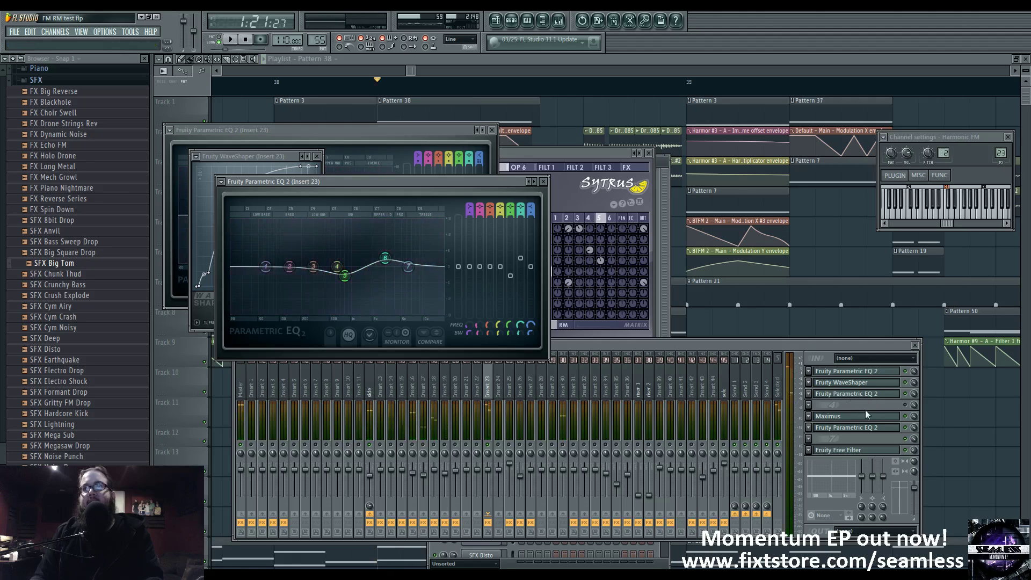
Open Insert 23's Maximus and examine its high, low and master bands during playback
{"action": "left_click", "coordinate": [866, 415]}
{"action": "left_click", "coordinate": [279, 365]}
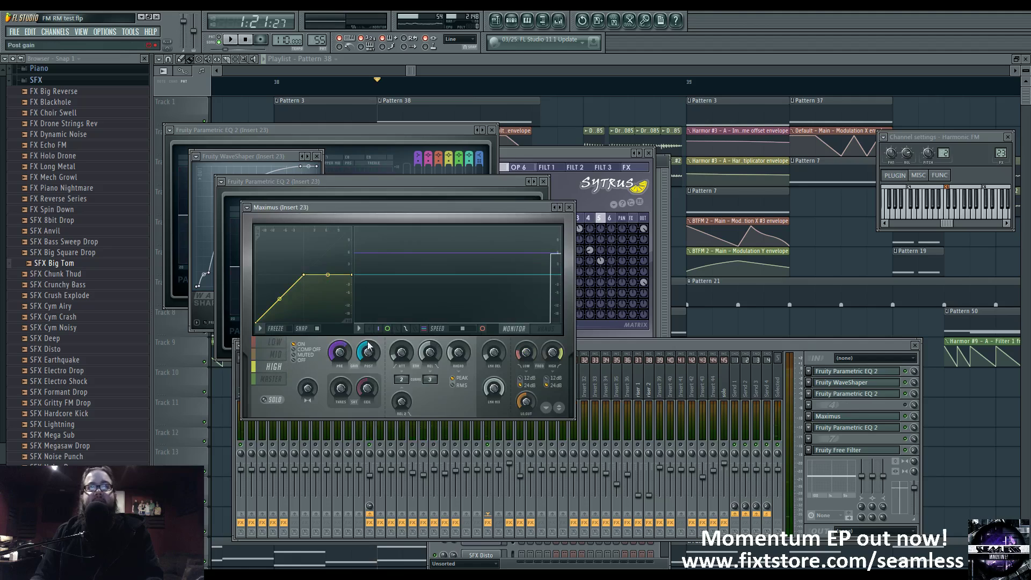
{"action": "key", "text": "space"}
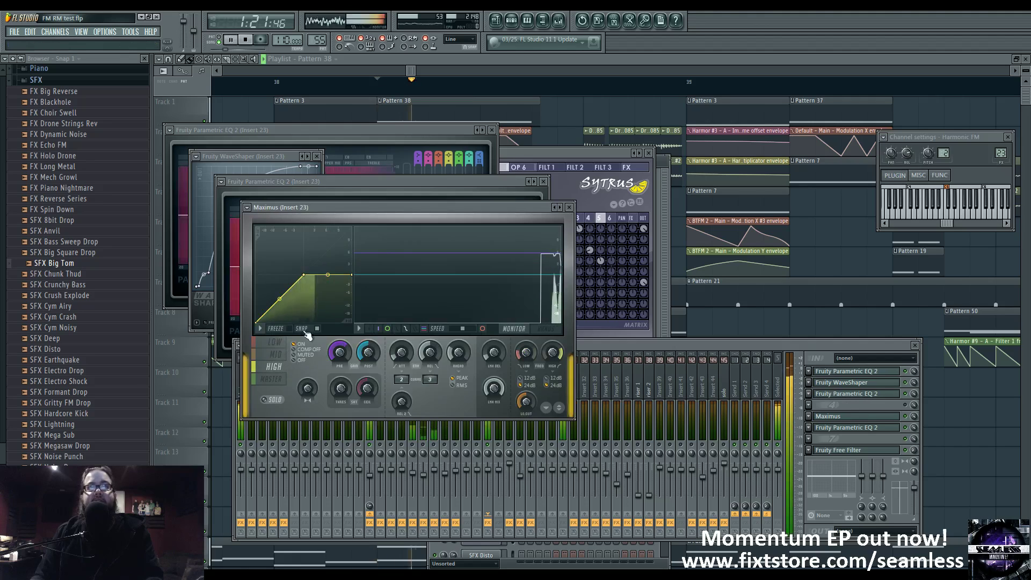
{"action": "left_click", "coordinate": [274, 342]}
{"action": "left_click", "coordinate": [280, 380]}
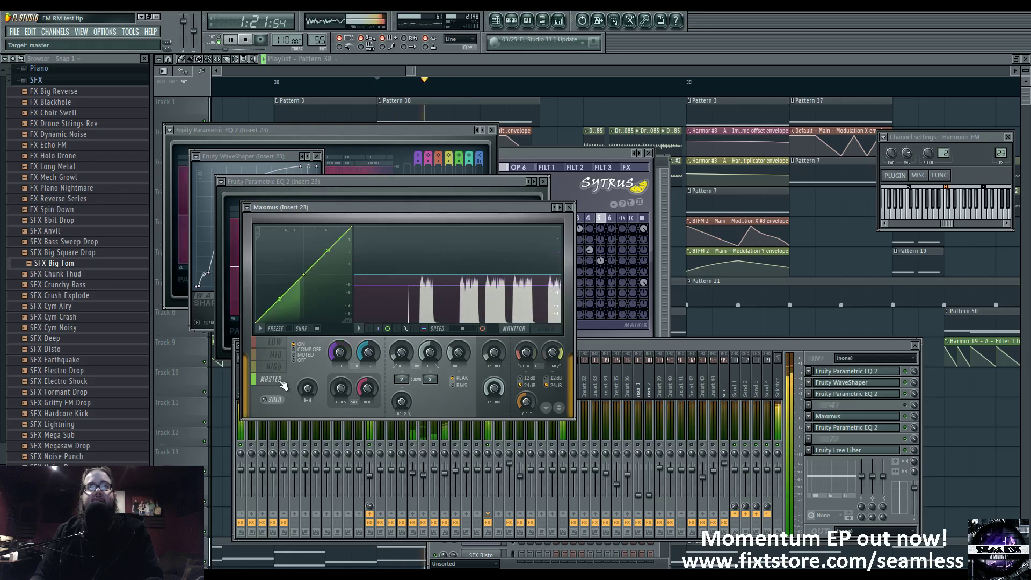
{"action": "key", "text": "space"}
Examine Insert 23's slot 6 Parametric EQ 2 and its Fruity Free Filter, and close the filter window
{"action": "left_click", "coordinate": [862, 429]}
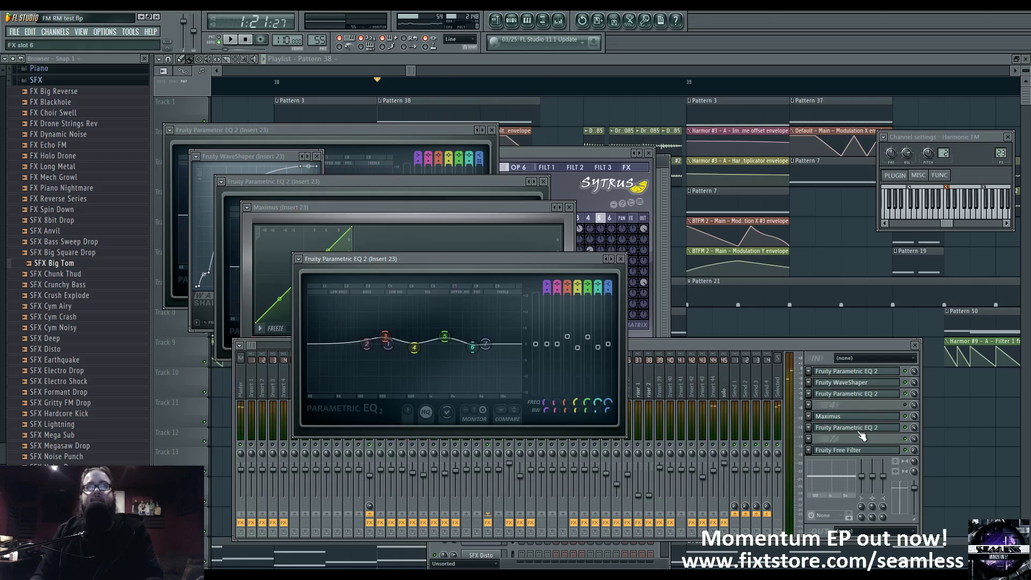
{"action": "left_click", "coordinate": [846, 454]}
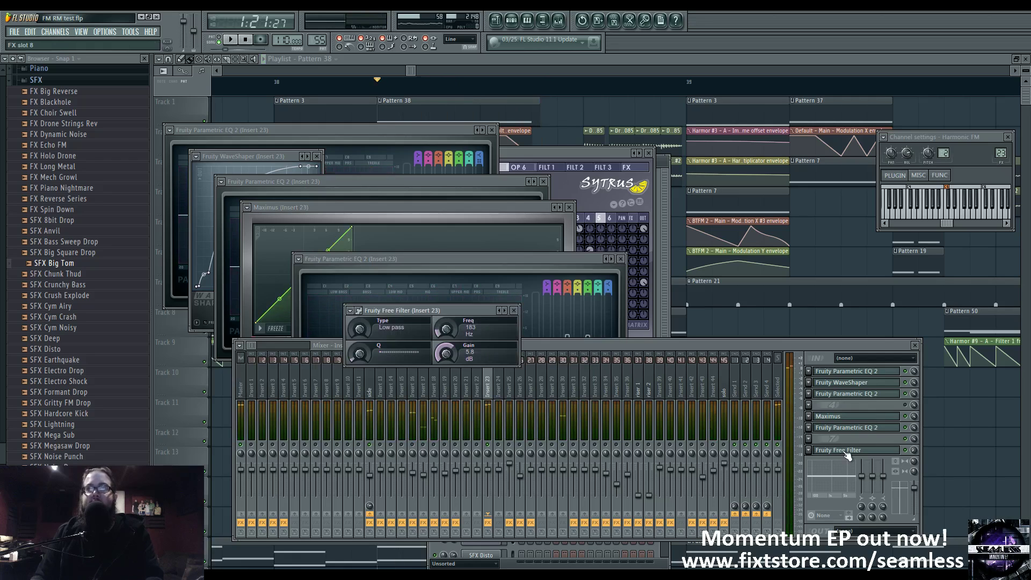
{"action": "left_click", "coordinate": [847, 454]}
{"action": "left_click", "coordinate": [846, 454]}
{"action": "left_click", "coordinate": [847, 454]}
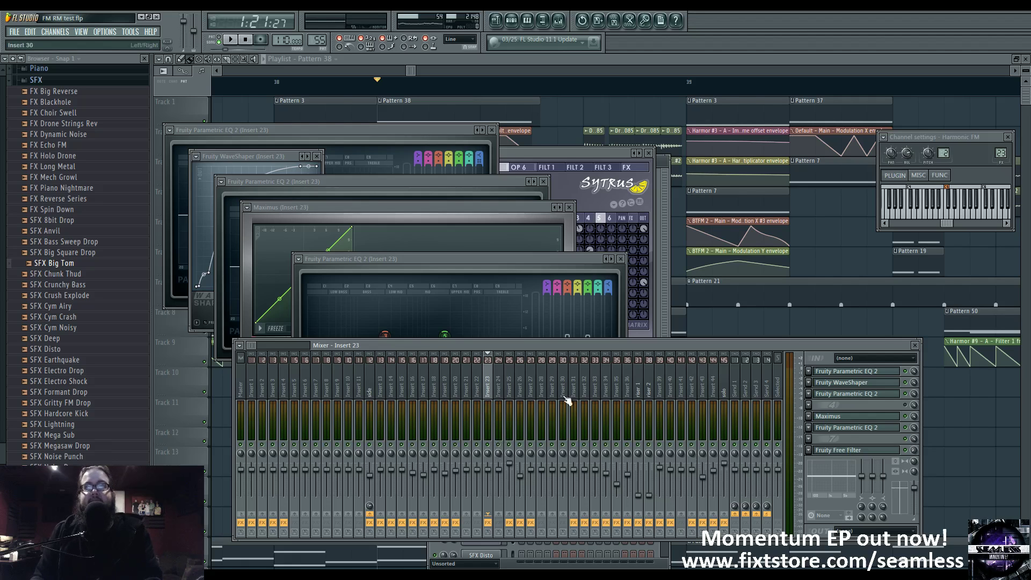
Return to the playlist, move the playback position to around bar 11 and play the earlier section
{"action": "right_click", "coordinate": [726, 324]}
{"action": "scroll", "coordinate": [725, 325], "scroll_direction": "down", "scroll_amount": 6}
{"action": "key", "text": "space"}
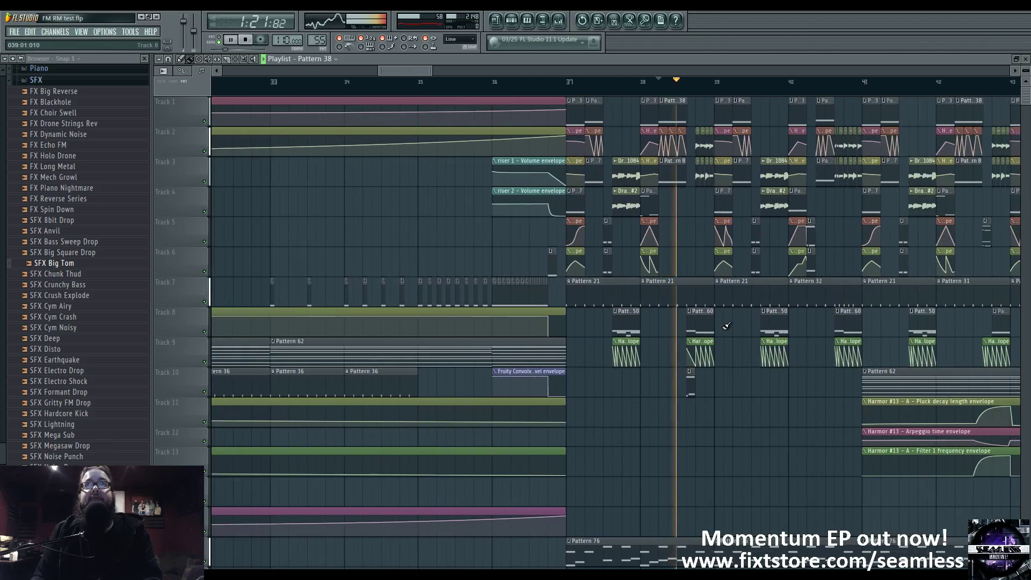
{"action": "scroll", "coordinate": [726, 324], "scroll_direction": "down", "scroll_amount": 8}
{"action": "key", "text": "space"}
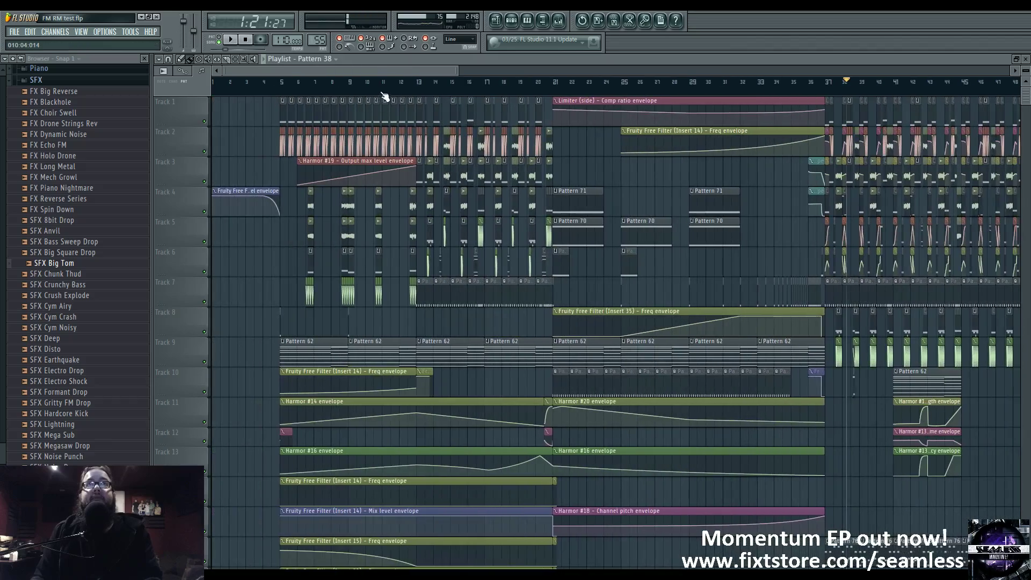
{"action": "left_click", "coordinate": [383, 85]}
{"action": "scroll", "coordinate": [384, 97], "scroll_direction": "up", "scroll_amount": 6}
{"action": "key", "text": "space"}
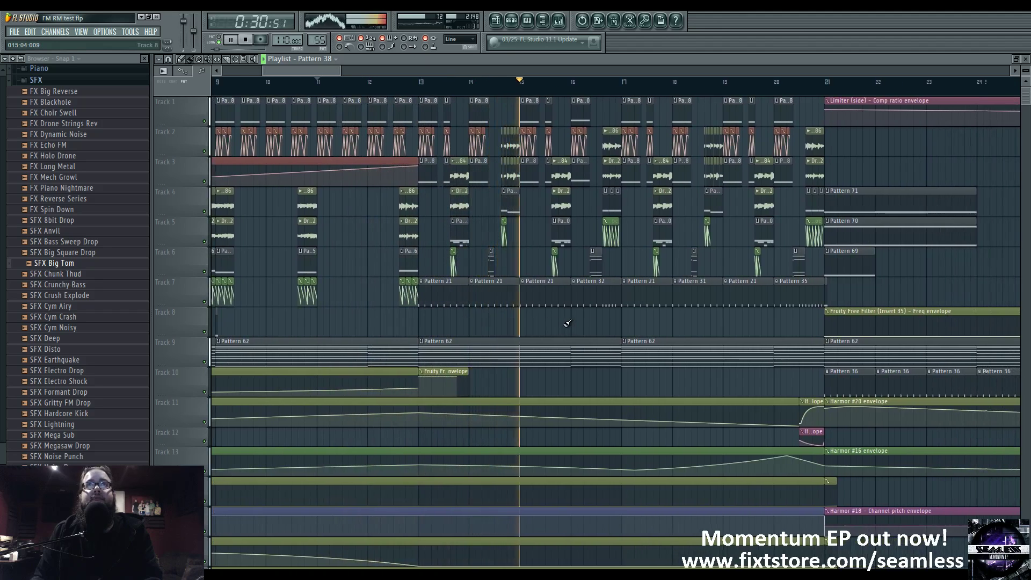
Select Insert 25 in the mixer during playback and view its slot 6 Parametric EQ 2 and Guitar Rig 4
{"action": "key", "text": "F9"}
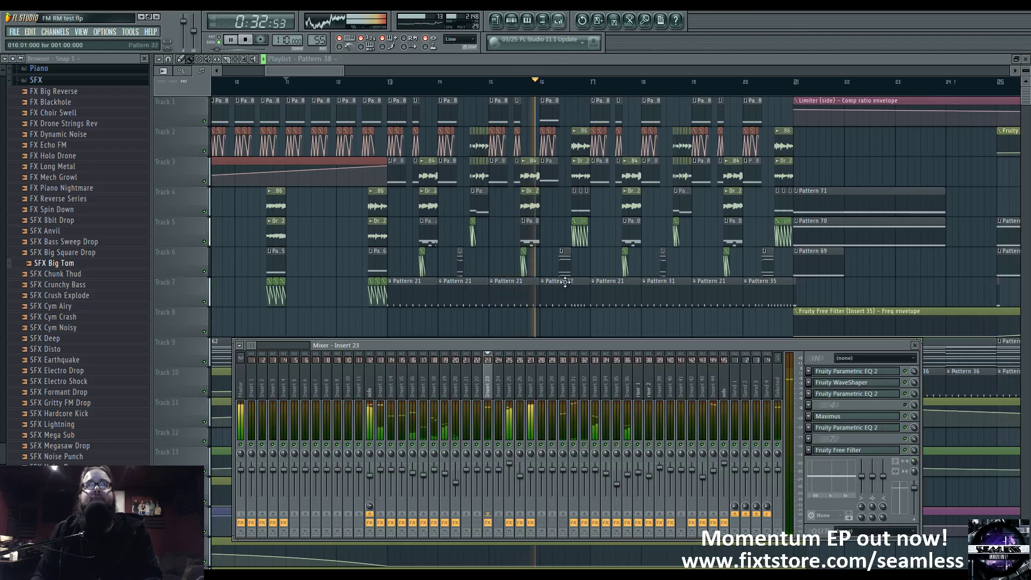
{"action": "left_click", "coordinate": [509, 408]}
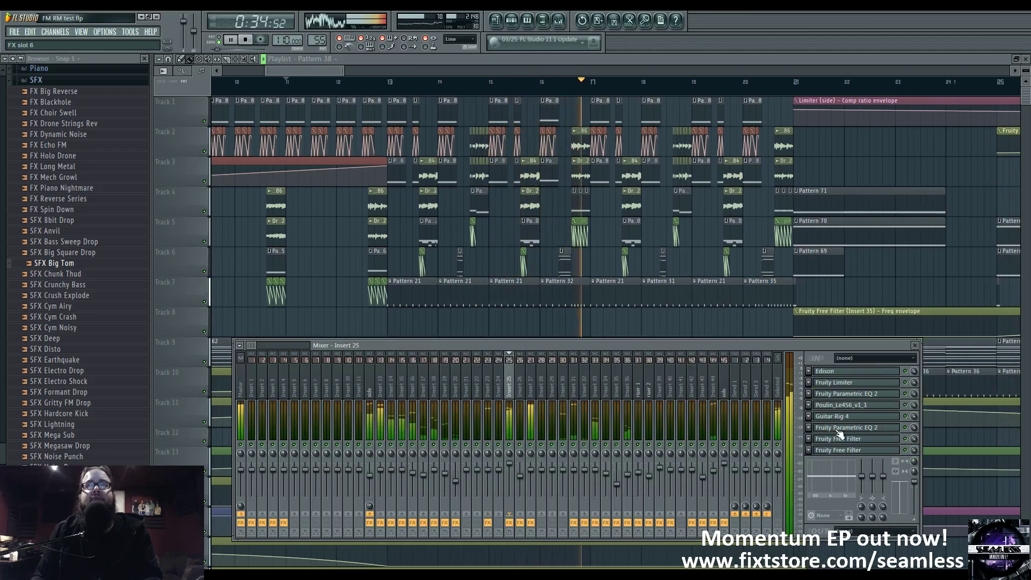
{"action": "left_click", "coordinate": [839, 429]}
{"action": "left_click", "coordinate": [842, 417]}
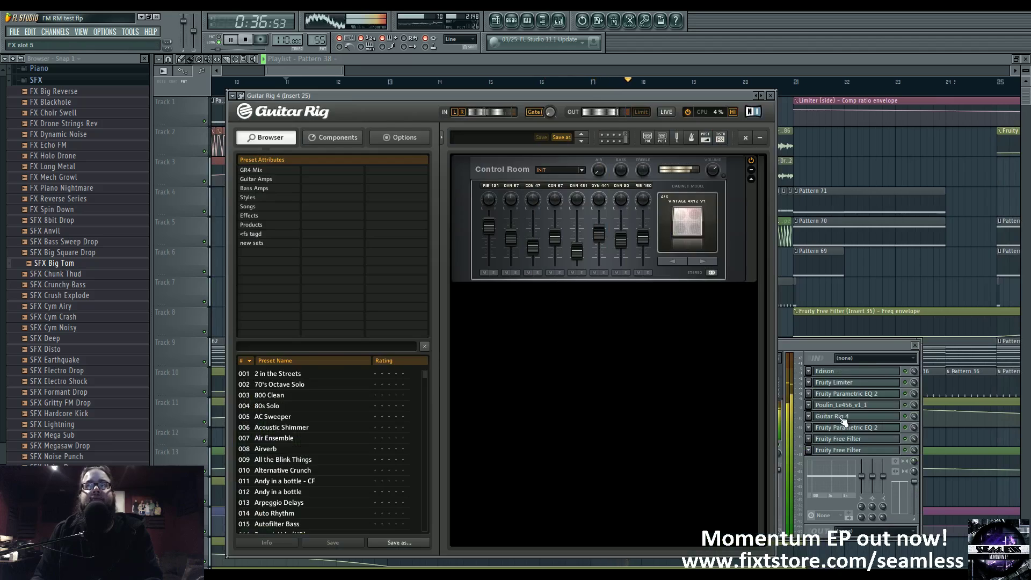
{"action": "left_click", "coordinate": [844, 417]}
Examine Insert 25's slot 3 Parametric EQ 2, Edison and its two Fruity Free Filters
{"action": "left_click", "coordinate": [852, 393]}
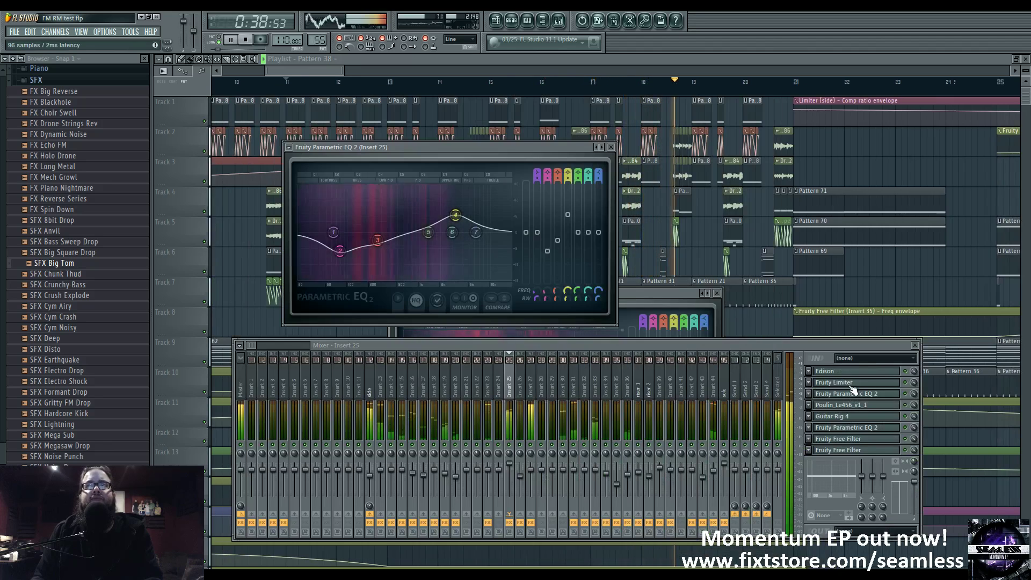
{"action": "left_click", "coordinate": [870, 371]}
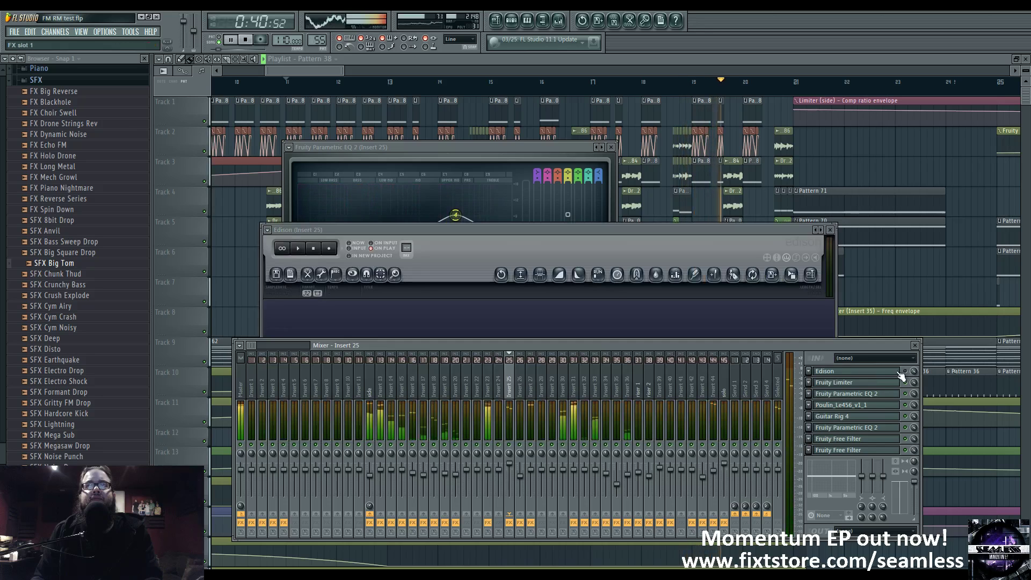
{"action": "left_click", "coordinate": [886, 438]}
{"action": "left_click", "coordinate": [888, 449]}
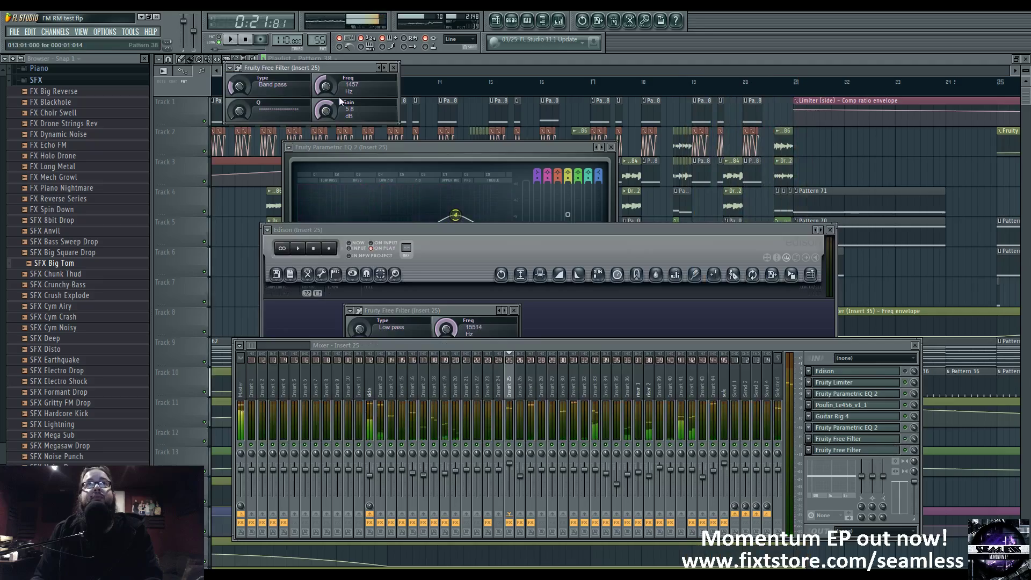
Stop playback, return to the playlist and look through the automation and pattern tracks of the first section
{"action": "key", "text": "space"}
{"action": "key", "text": "F5"}
{"action": "scroll", "coordinate": [544, 263], "scroll_direction": "down", "scroll_amount": 4}
{"action": "scroll", "coordinate": [542, 263], "scroll_direction": "down", "scroll_amount": 7}
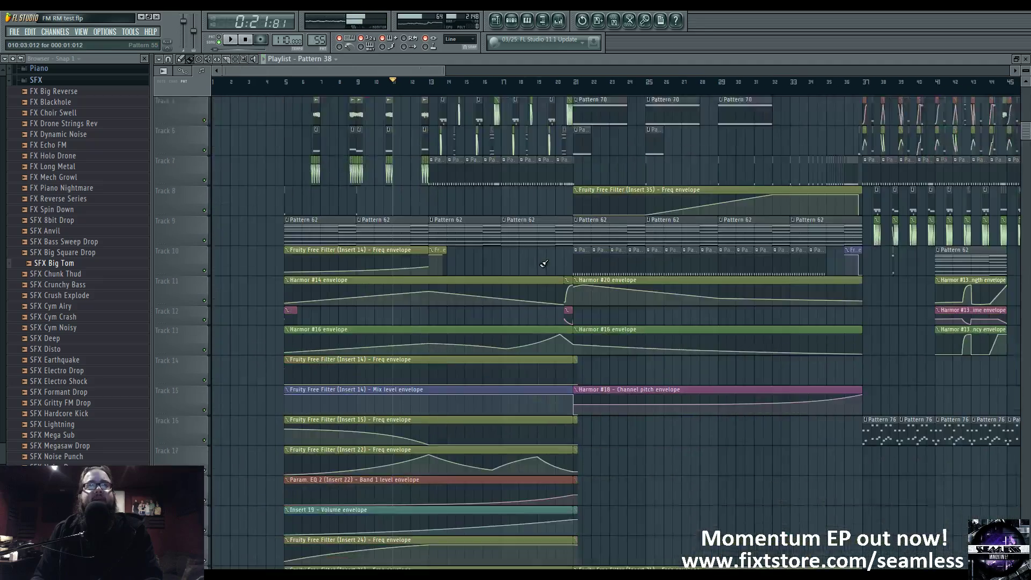
{"action": "scroll", "coordinate": [538, 265], "scroll_direction": "down", "scroll_amount": 10}
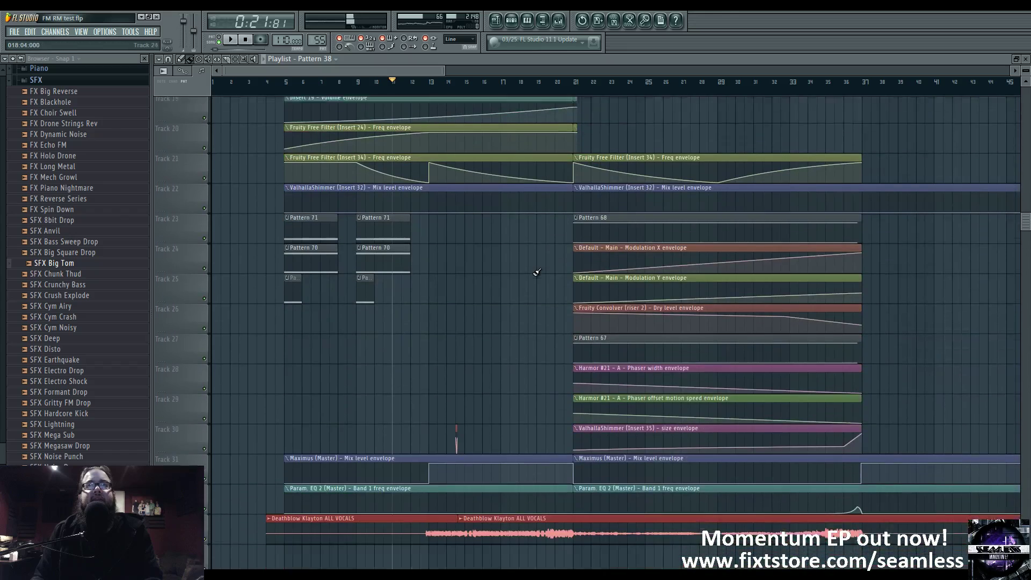
{"action": "scroll", "coordinate": [535, 279], "scroll_direction": "up", "scroll_amount": 18}
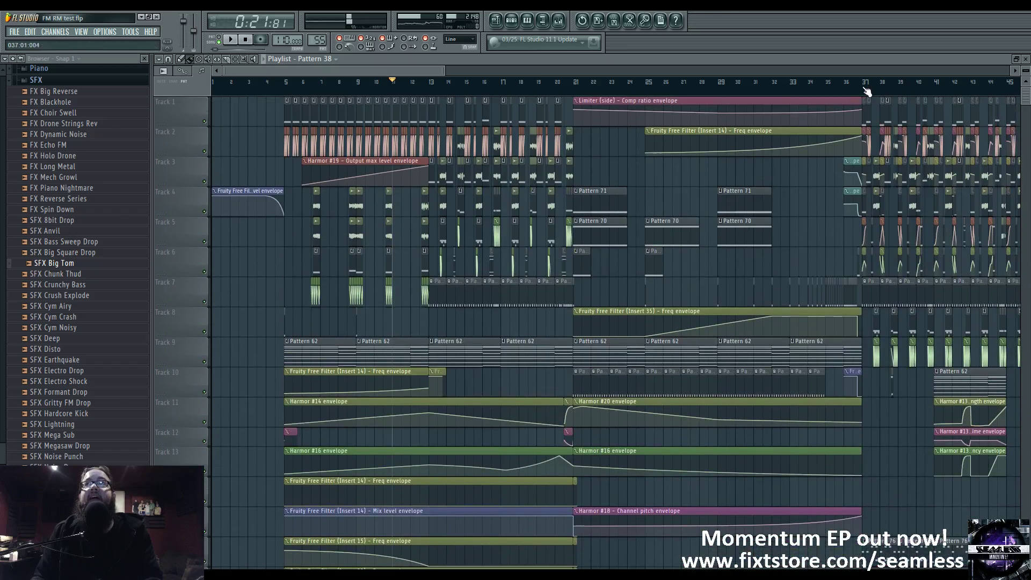
Play the song from bar 37 with the mixer shown and view both of Insert 25's Fruity Free Filters
{"action": "left_click", "coordinate": [864, 85]}
{"action": "key", "text": "space"}
{"action": "left_click", "coordinate": [559, 24]}
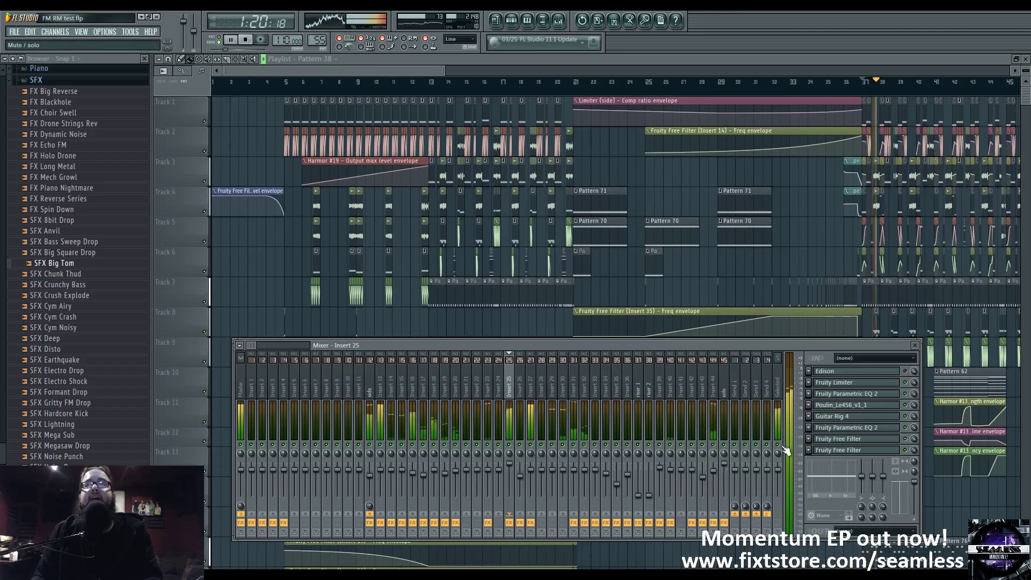
{"action": "left_click", "coordinate": [891, 443]}
{"action": "left_click", "coordinate": [890, 452]}
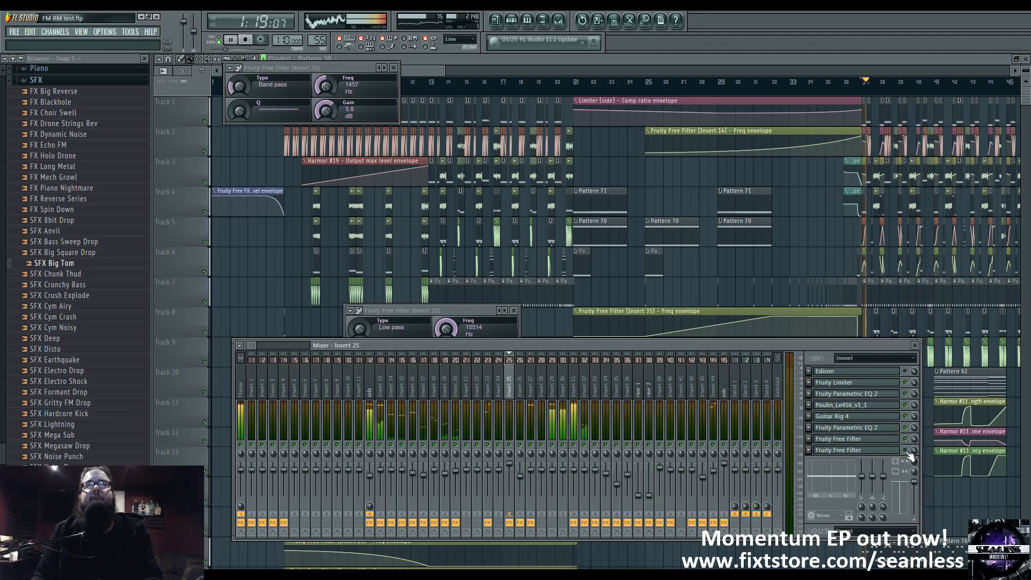
{"action": "key", "text": "space"}
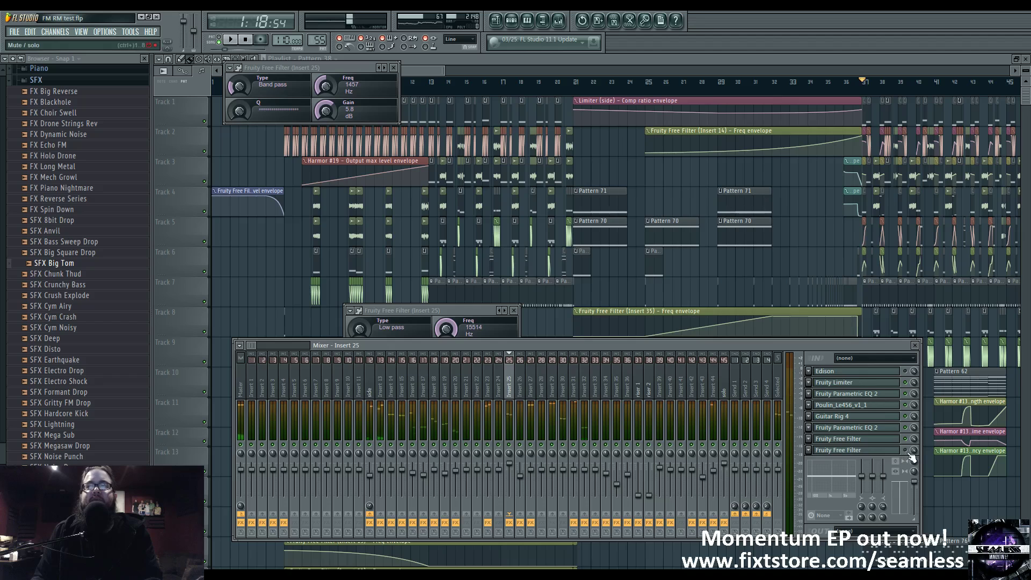
{"action": "key", "text": "space"}
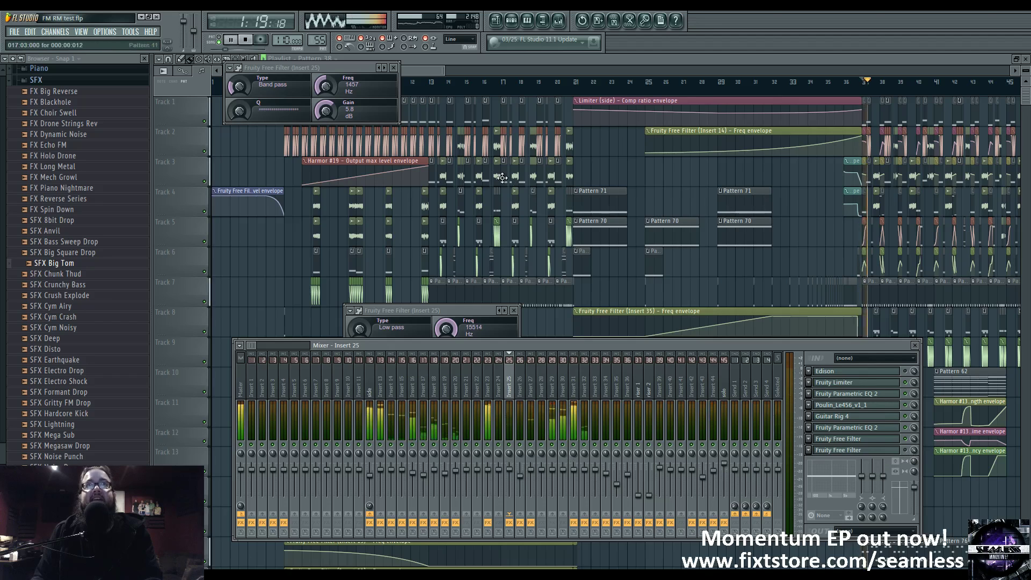
Play the earlier section from around bar 12 and compare it with Insert 25's slot 8 Fruity Free Filter open
{"action": "key", "text": "F12"}
{"action": "left_click", "coordinate": [423, 85]}
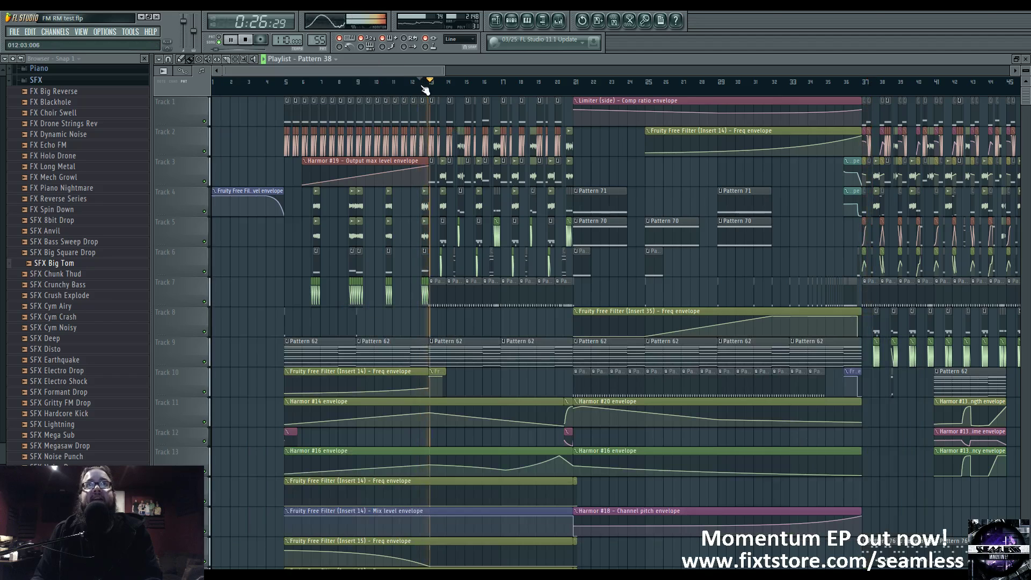
{"action": "left_click", "coordinate": [559, 22]}
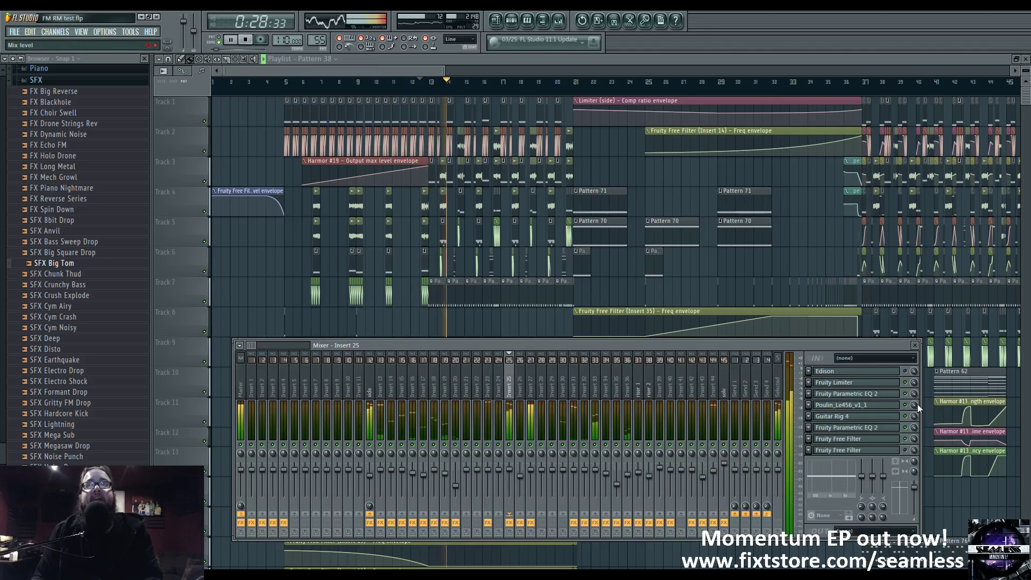
{"action": "key", "text": "space"}
{"action": "left_click", "coordinate": [897, 451]}
{"action": "key", "text": "space"}
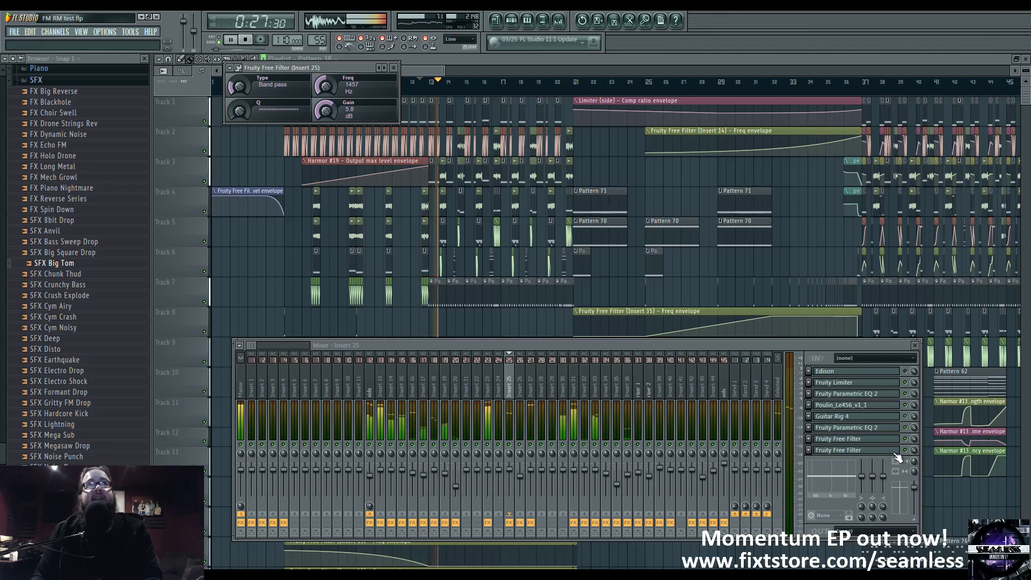
{"action": "key", "text": "space"}
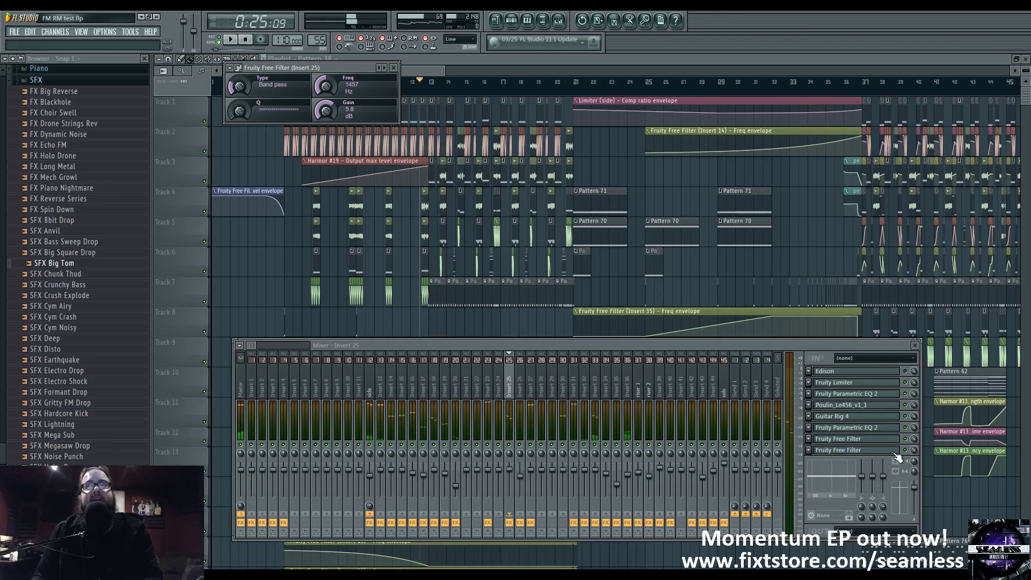
{"action": "key", "text": "space"}
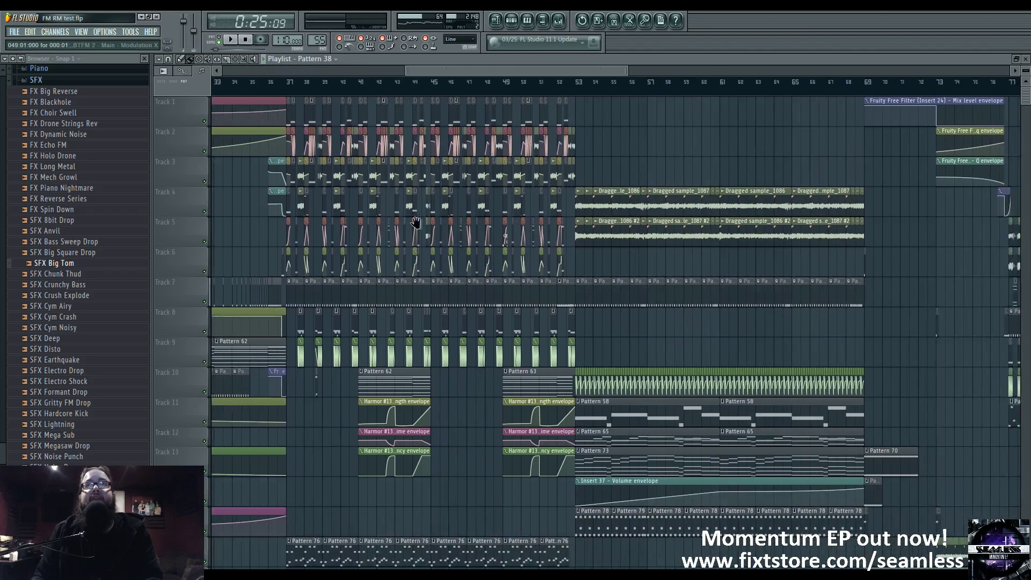
Move ahead in the playlist, play from bar 69 and watch Insert 25 in the mixer
{"action": "scroll", "coordinate": [456, 113], "scroll_direction": "up", "scroll_amount": 3}
{"action": "left_click", "coordinate": [516, 82]}
{"action": "key", "text": "space"}
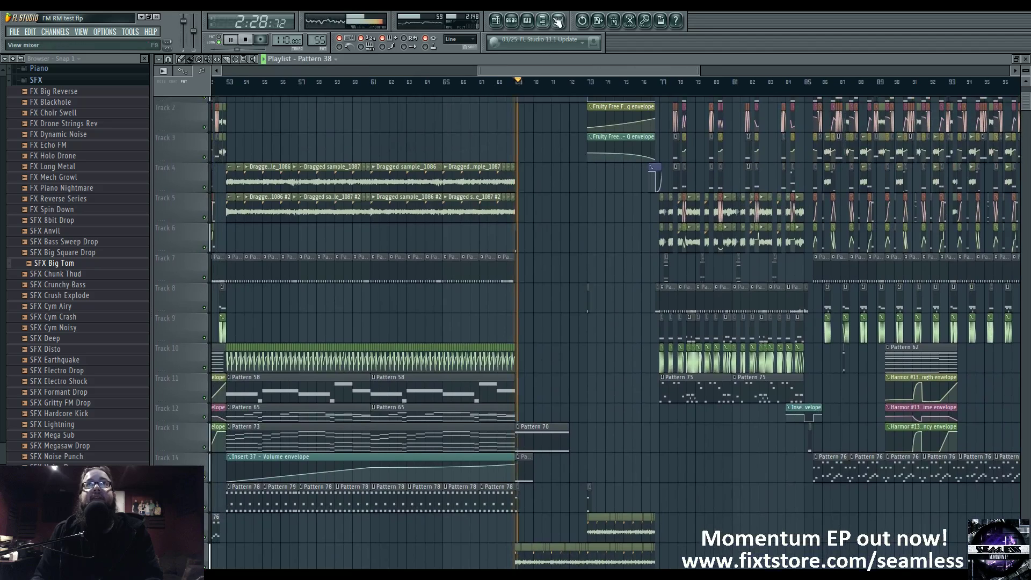
{"action": "left_click", "coordinate": [558, 21]}
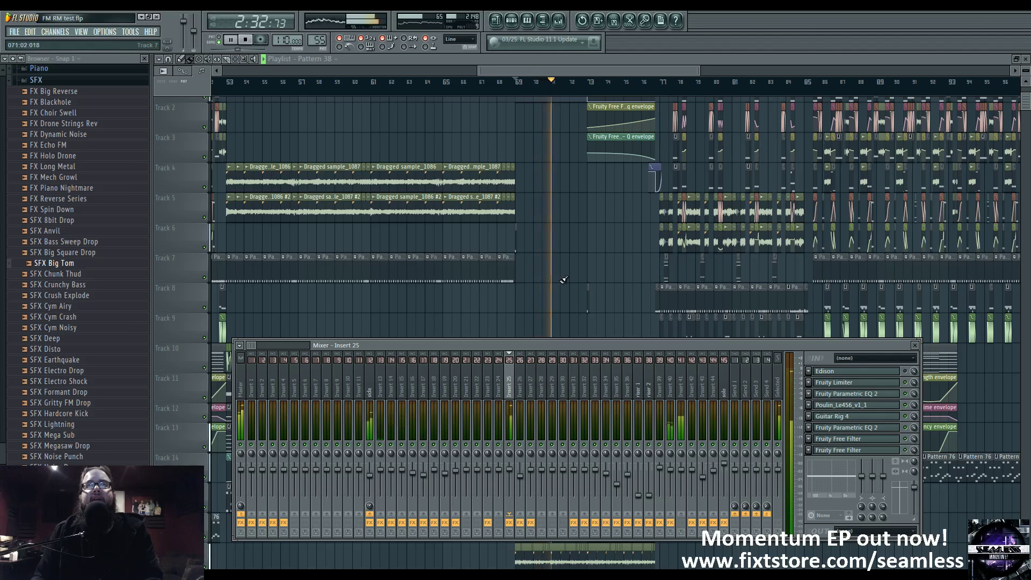
Check the playlist clips and the mixer levels while the breakdown after bar 69 plays, and stop playback
{"action": "key", "text": "F9"}
{"action": "scroll", "coordinate": [617, 295], "scroll_direction": "down", "scroll_amount": 6}
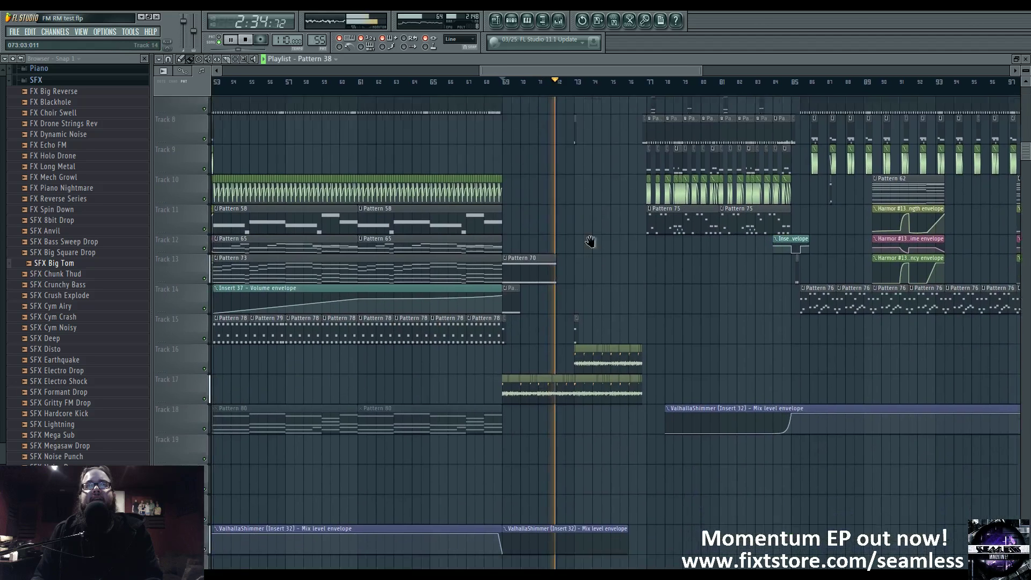
{"action": "scroll", "coordinate": [617, 301], "scroll_direction": "up", "scroll_amount": 4}
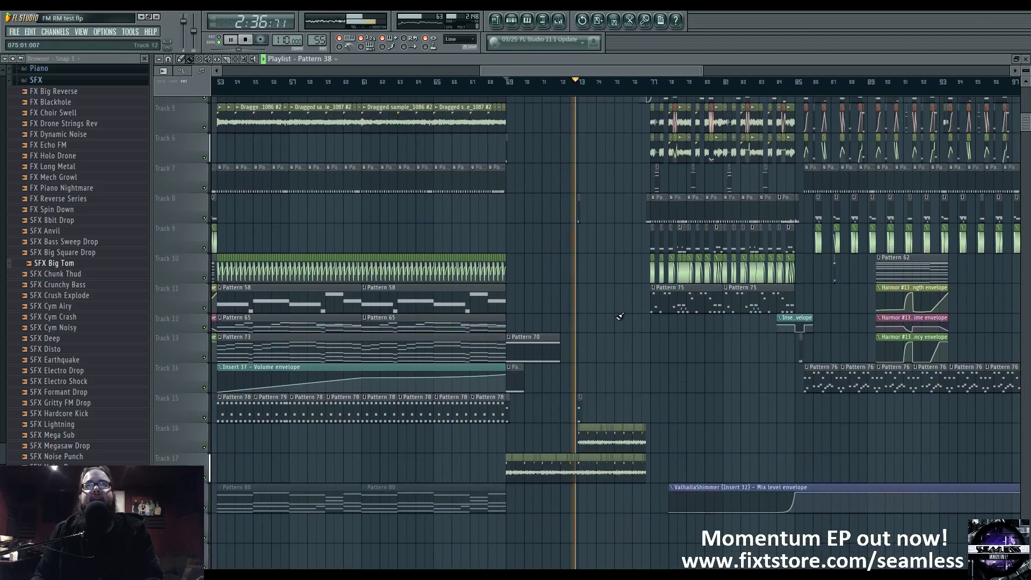
{"action": "key", "text": "F9"}
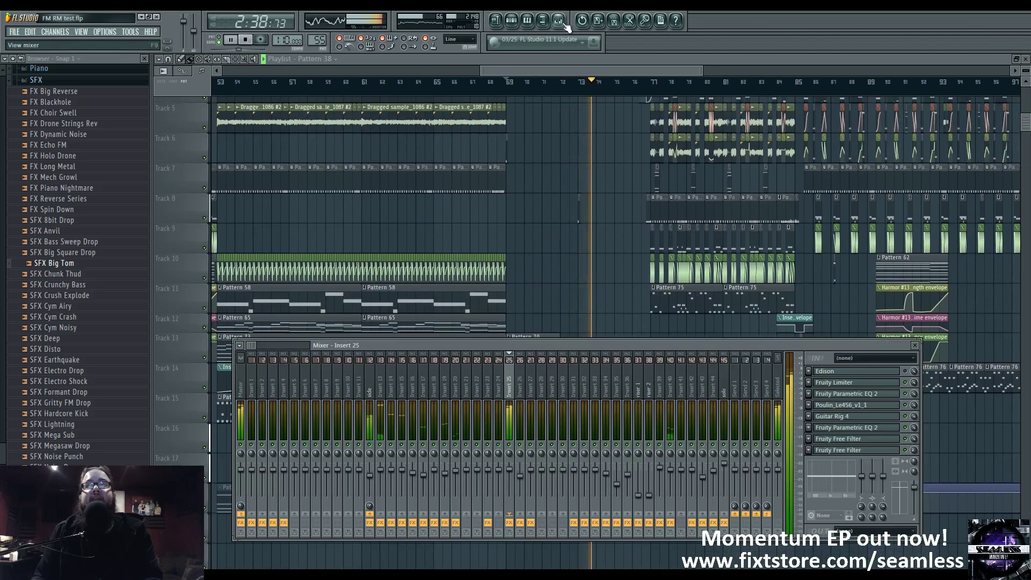
{"action": "key", "text": "space"}
{"action": "key", "text": "F9"}
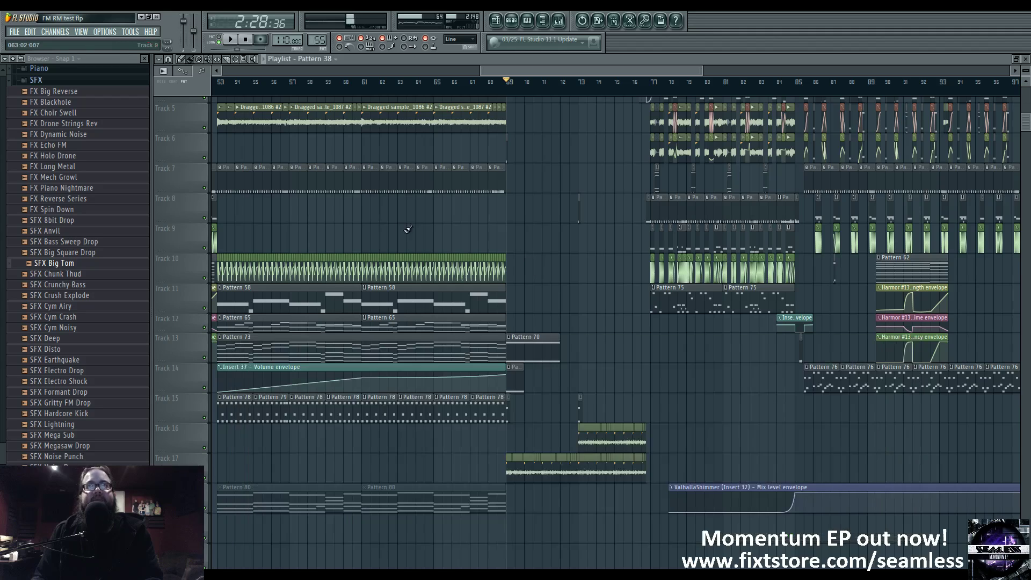
Go back to the song's first section and replay it from around bar 13 with the mixer shown
{"action": "scroll", "coordinate": [407, 230], "scroll_direction": "up", "scroll_amount": 4}
{"action": "scroll", "coordinate": [408, 231], "scroll_direction": "left", "scroll_amount": 10}
{"action": "left_click", "coordinate": [559, 20]}
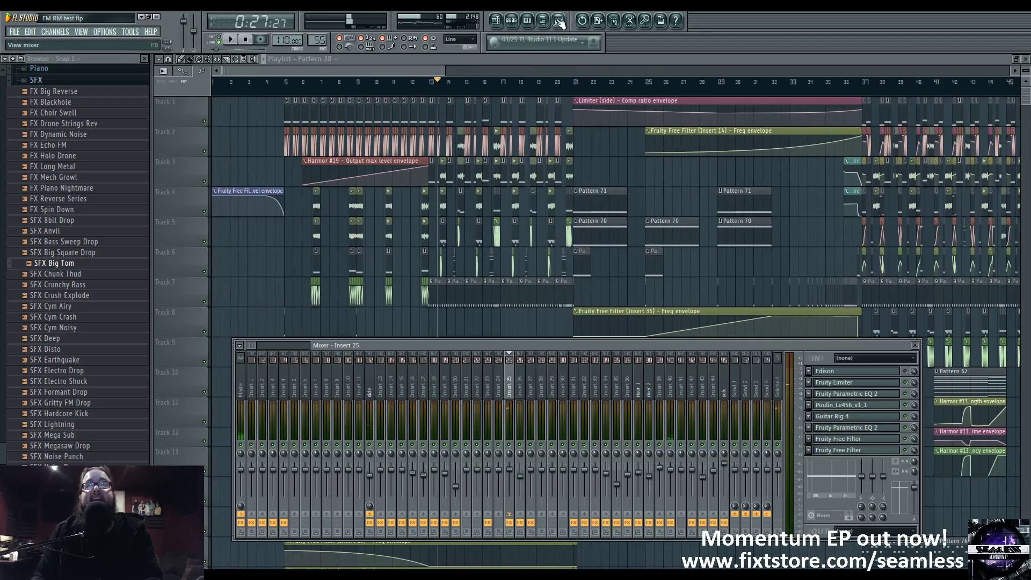
{"action": "key", "text": "space"}
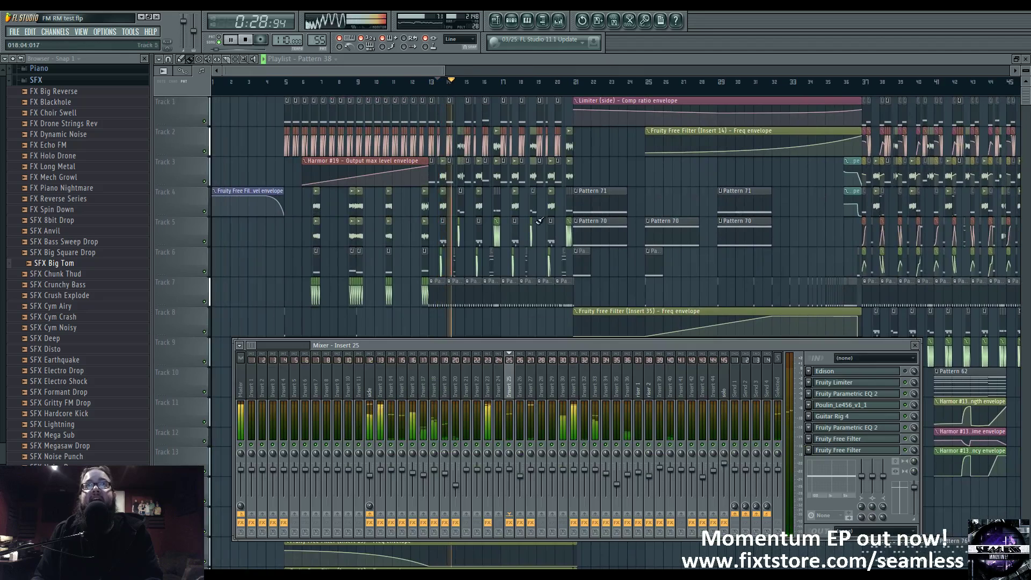
Play the drop from bar 37 while watching the mixer tracks, and stop playback
{"action": "left_click", "coordinate": [862, 82]}
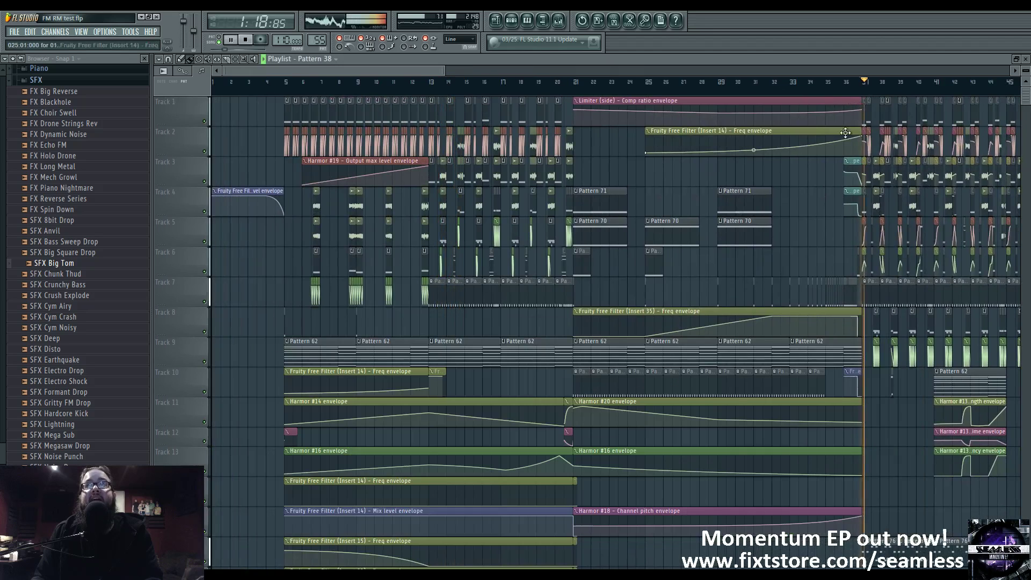
{"action": "left_click", "coordinate": [559, 20]}
{"action": "left_click", "coordinate": [559, 20]}
{"action": "left_click_drag", "start_coordinate": [820, 426], "coordinate": [511, 506]}
{"action": "key", "text": "space"}
Move to the breakdown, set the playback position to bar 69 and select the Fruity Free Filter (Insert 24) Mix level envelope clip
{"action": "scroll", "coordinate": [625, 220], "scroll_direction": "up", "scroll_amount": 5}
{"action": "scroll", "coordinate": [591, 258], "scroll_direction": "up", "scroll_amount": 4}
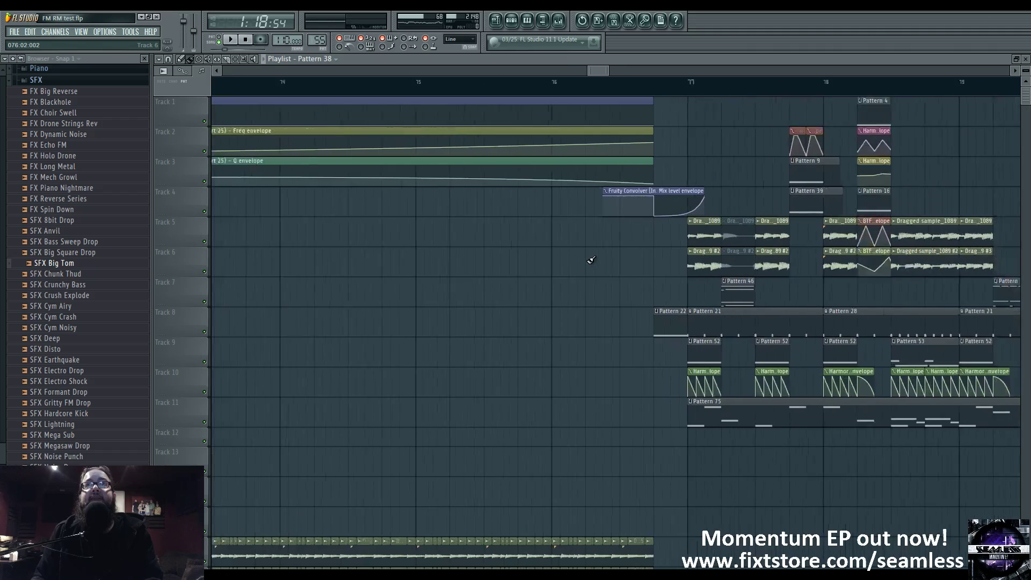
{"action": "left_click_drag", "start_coordinate": [693, 296], "coordinate": [875, 359]}
{"action": "scroll", "coordinate": [886, 361], "scroll_direction": "down", "scroll_amount": 5}
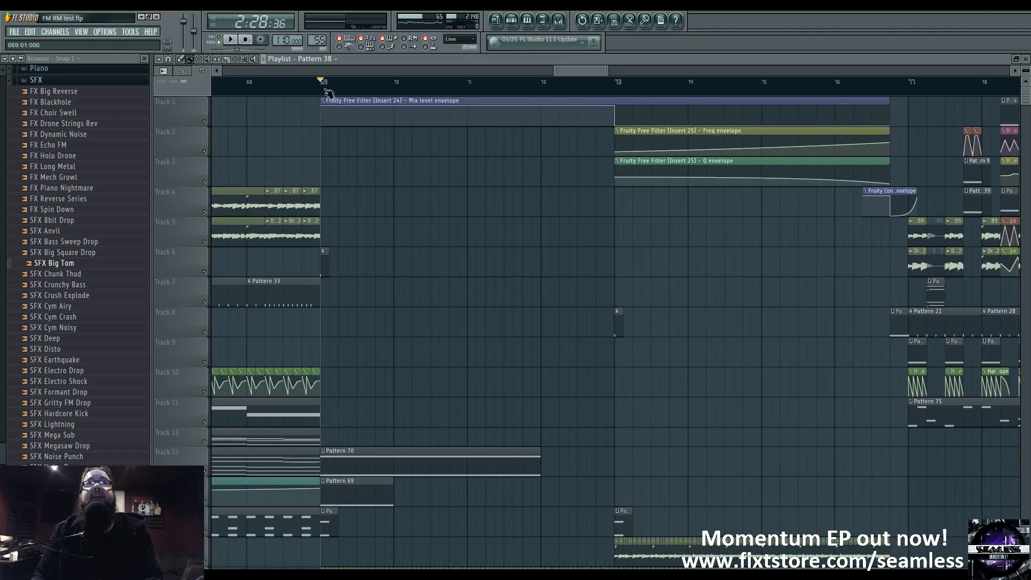
{"action": "left_click", "coordinate": [387, 102]}
{"action": "scroll", "coordinate": [443, 195], "scroll_direction": "down", "scroll_amount": 2}
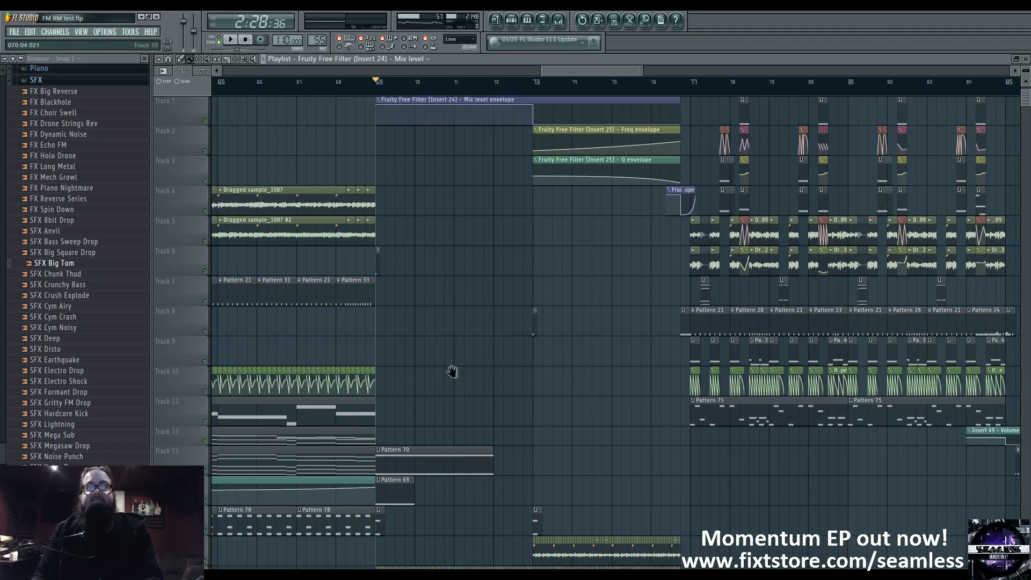
Examine the audio and pattern clips from bar 69 to 77 and the Insert 24 Mix level envelope above them
{"action": "key", "text": "space"}
{"action": "left_click_drag", "start_coordinate": [453, 375], "coordinate": [448, 260]}
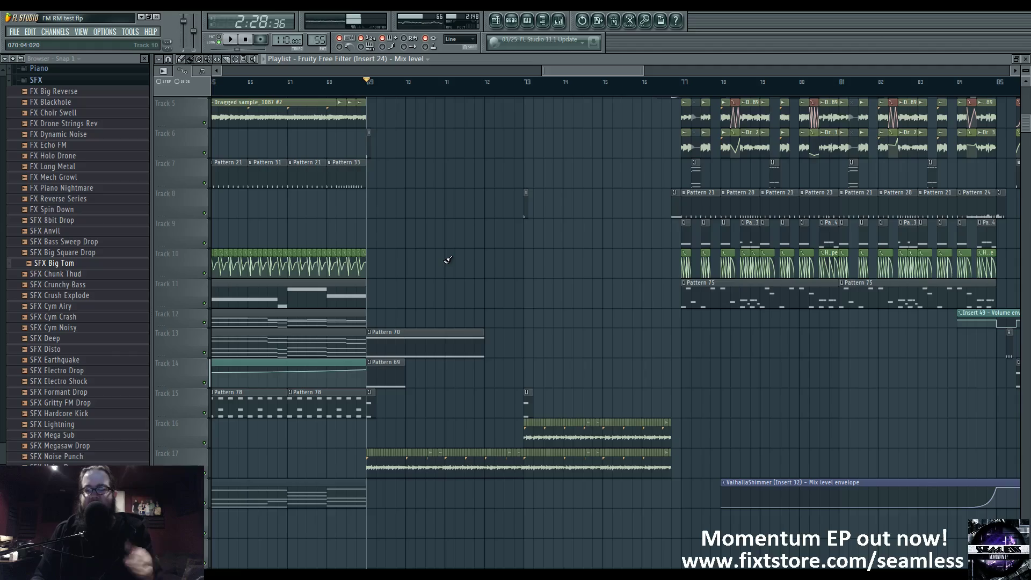
{"action": "scroll", "coordinate": [454, 266], "scroll_direction": "up", "scroll_amount": 4}
{"action": "left_click_drag", "start_coordinate": [460, 269], "coordinate": [564, 131]}
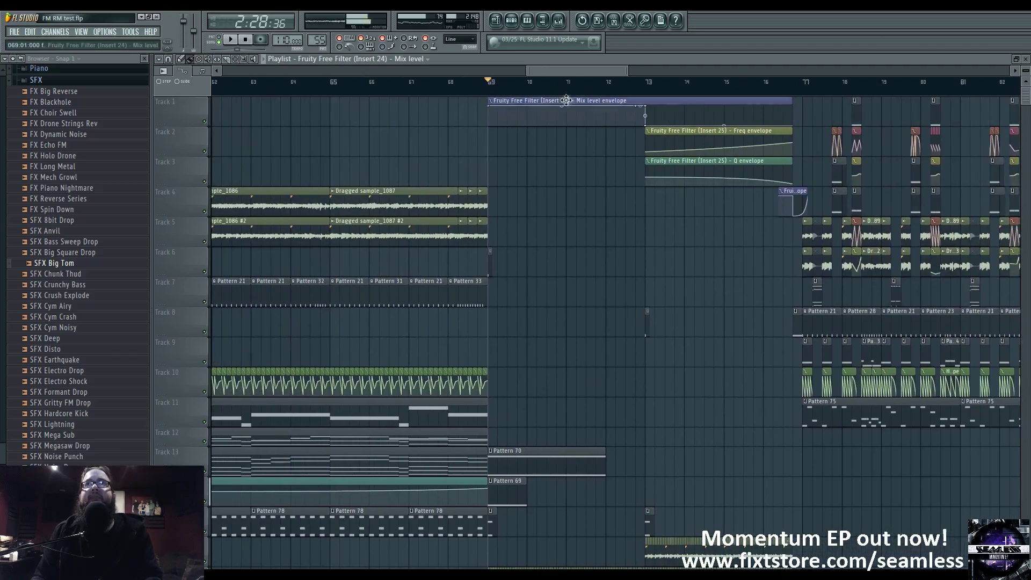
Look through the whole arrangement down to the vocal tracks, including the short filter envelope on Track 34, and return to Track 1
{"action": "scroll", "coordinate": [526, 311], "scroll_direction": "down", "scroll_amount": 5}
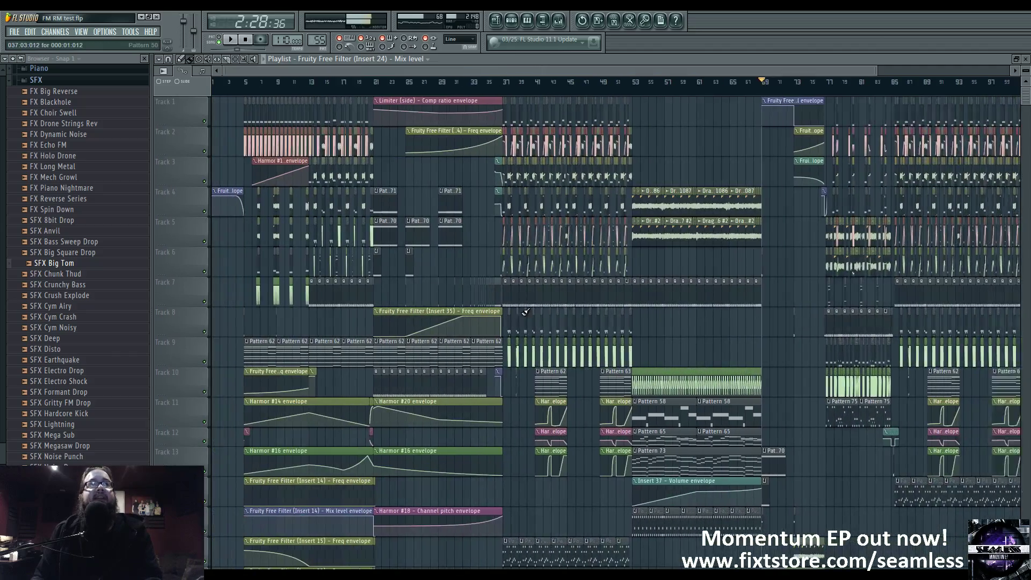
{"action": "scroll", "coordinate": [525, 311], "scroll_direction": "down", "scroll_amount": 2}
{"action": "scroll", "coordinate": [402, 360], "scroll_direction": "down", "scroll_amount": 10}
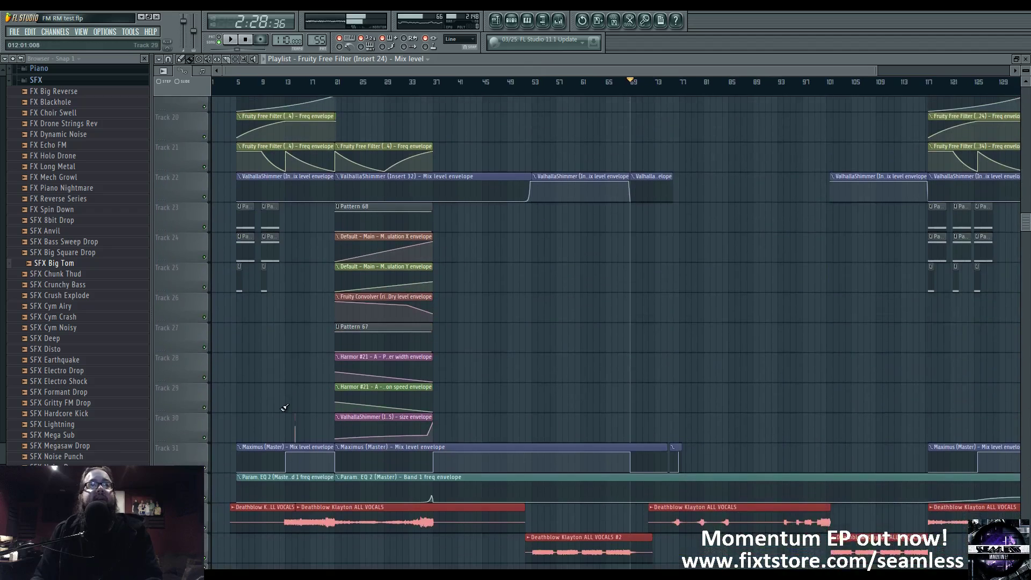
{"action": "scroll", "coordinate": [285, 407], "scroll_direction": "down", "scroll_amount": 3}
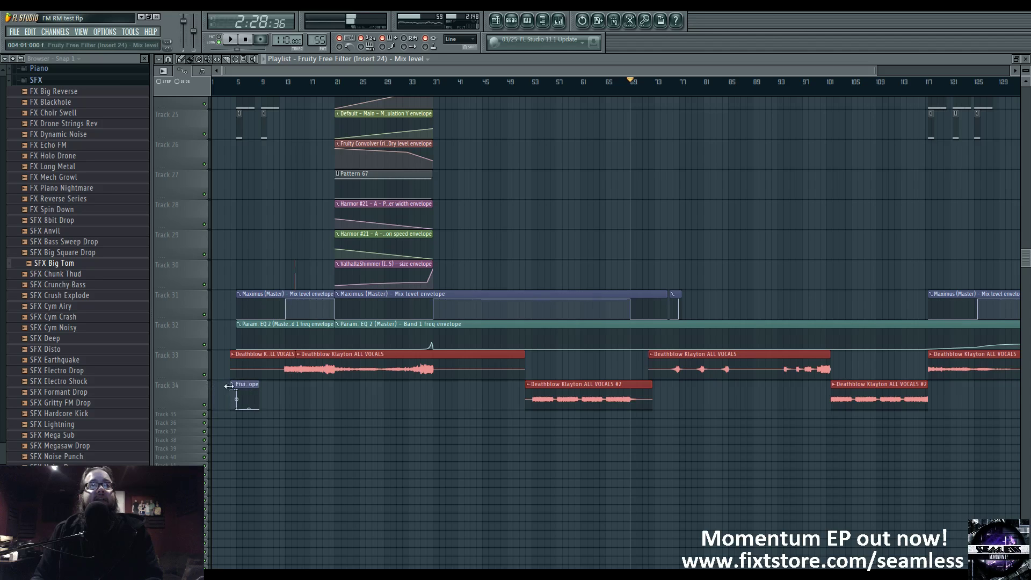
{"action": "scroll", "coordinate": [262, 415], "scroll_direction": "up", "scroll_amount": 8}
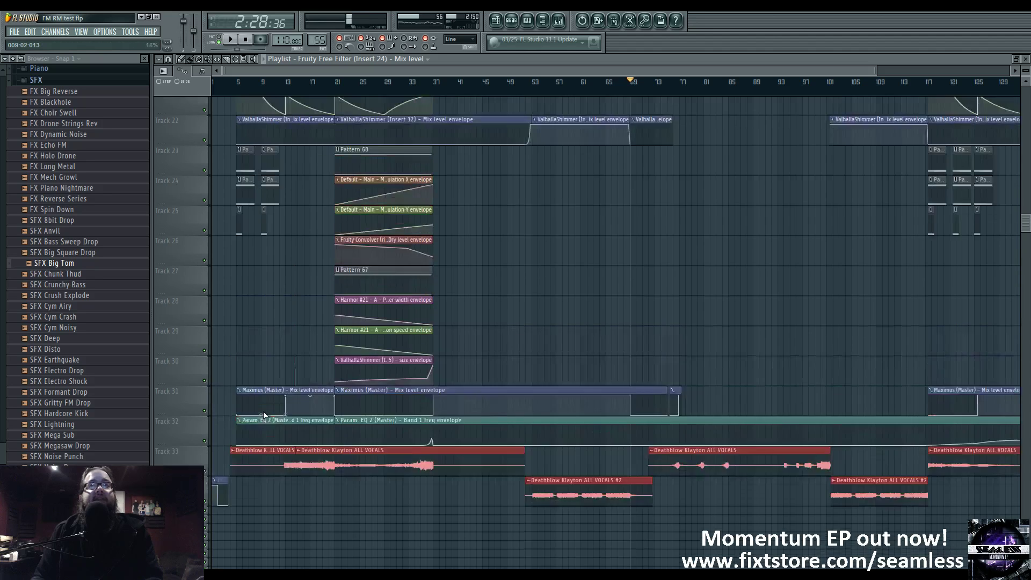
{"action": "scroll", "coordinate": [263, 428], "scroll_direction": "up", "scroll_amount": 4}
{"action": "scroll", "coordinate": [359, 459], "scroll_direction": "up", "scroll_amount": 5}
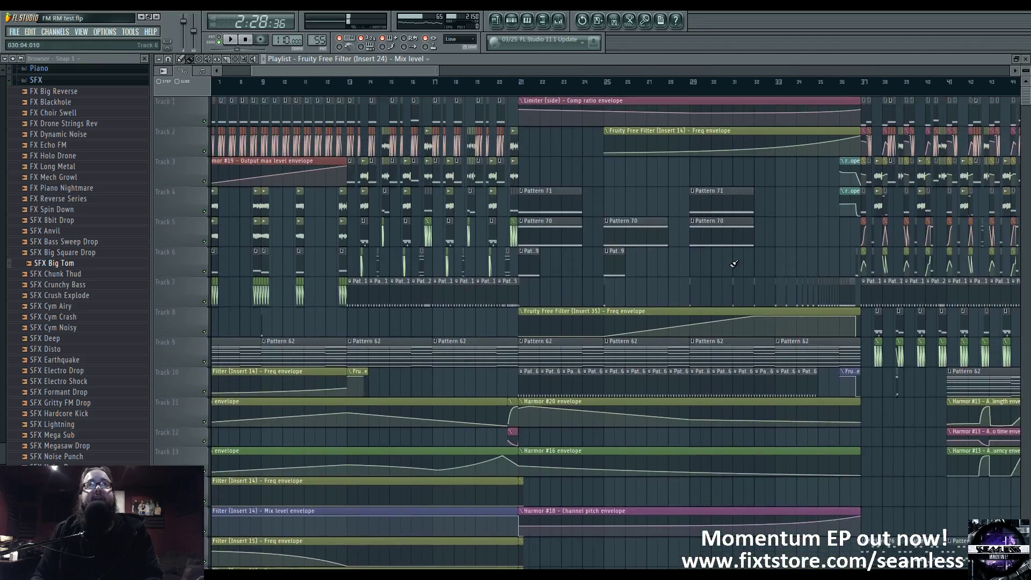
Play the drop from bar 37, watch Insert 25's level in the mixer, and return to the stopped playlist
{"action": "left_click_drag", "start_coordinate": [809, 285], "coordinate": [472, 324]}
{"action": "key", "text": "space"}
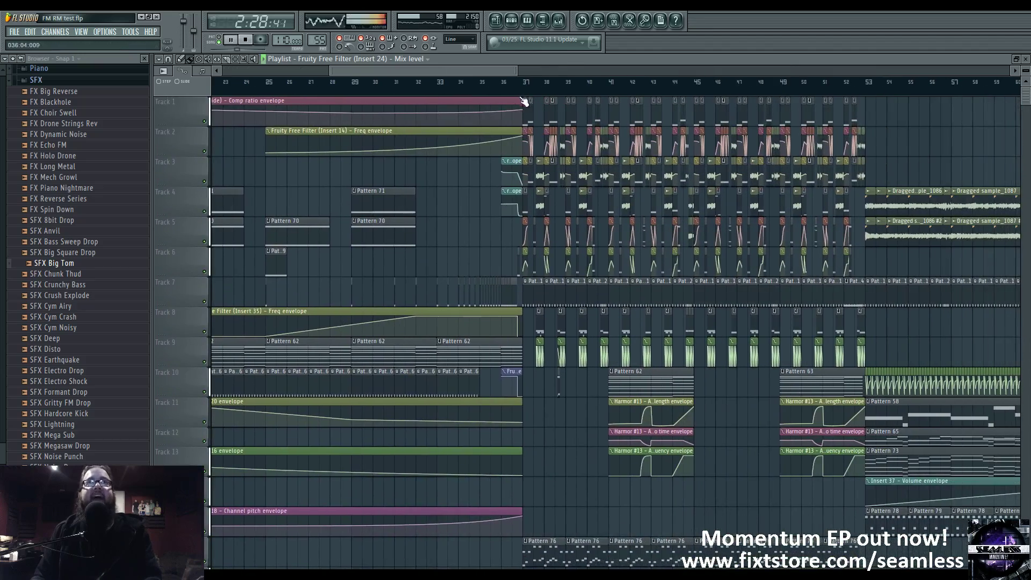
{"action": "left_click", "coordinate": [524, 91]}
{"action": "left_click", "coordinate": [558, 21]}
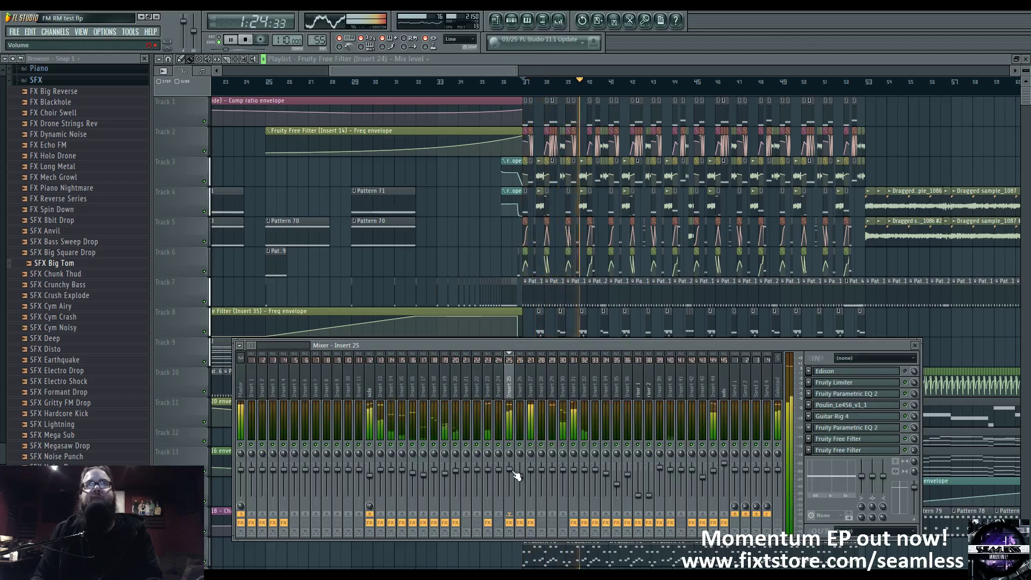
{"action": "key", "text": "F9"}
{"action": "key", "text": "space"}
Go back to the first section and set the playback position to around bar 20
{"action": "left_click_drag", "start_coordinate": [473, 71], "coordinate": [381, 71]}
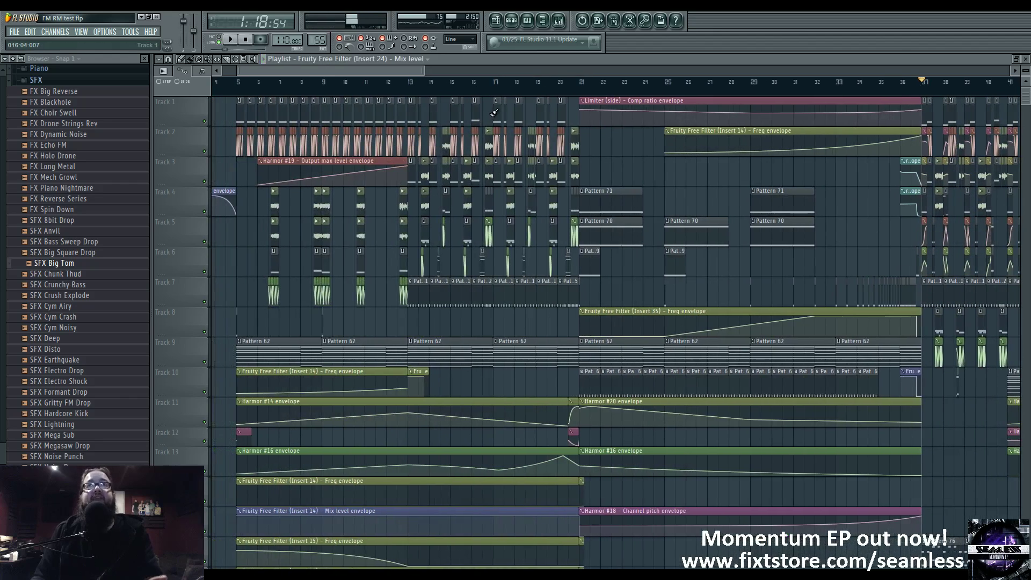
{"action": "left_click", "coordinate": [562, 94]}
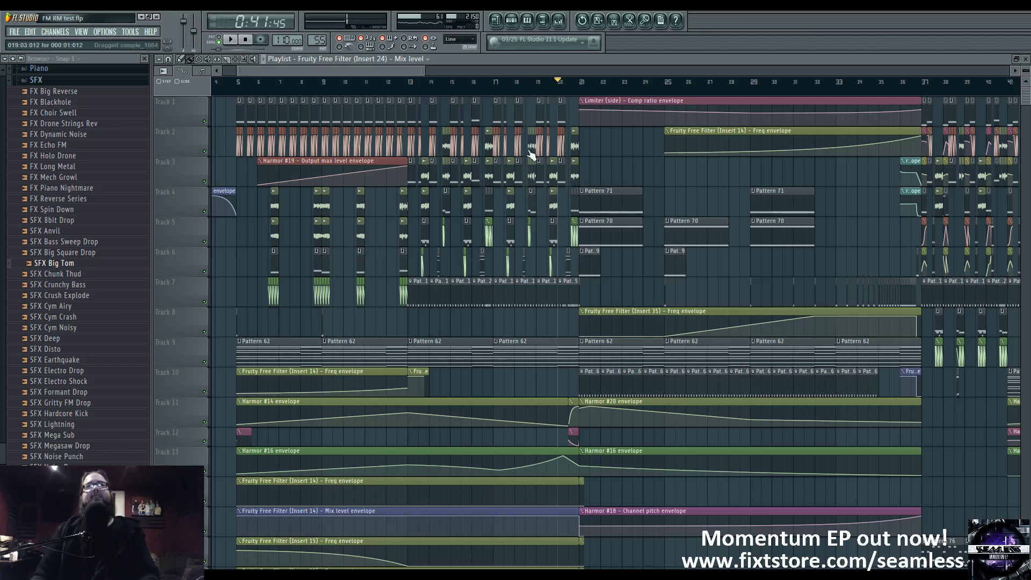
Move the playback position to around bar 18 and inspect the channel settings and mixer routing of the ALL VOCALS clip on Track 33
{"action": "left_click_drag", "start_coordinate": [406, 83], "coordinate": [526, 82]}
{"action": "scroll", "coordinate": [502, 170], "scroll_direction": "down", "scroll_amount": 3}
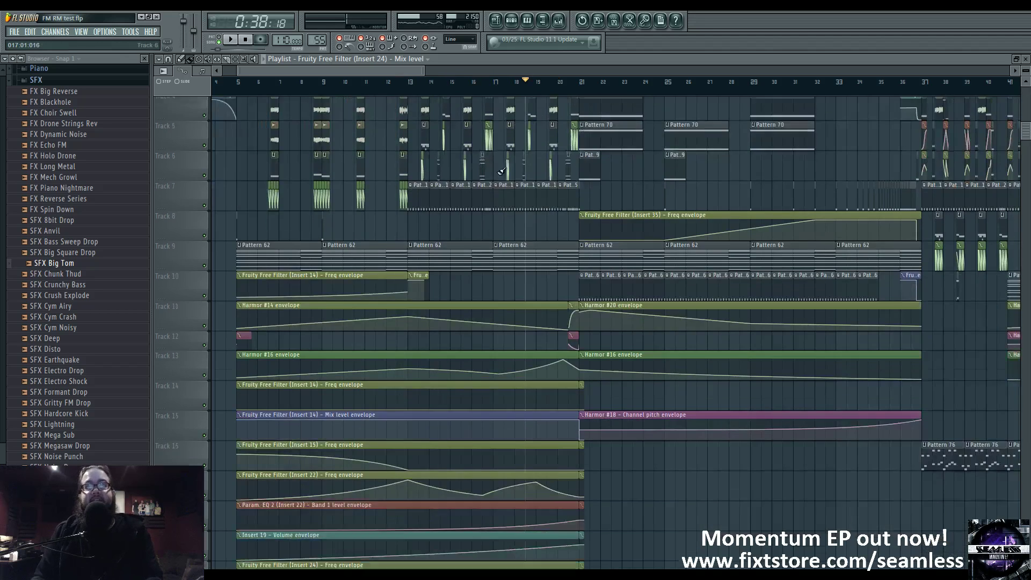
{"action": "scroll", "coordinate": [502, 170], "scroll_direction": "down", "scroll_amount": 18}
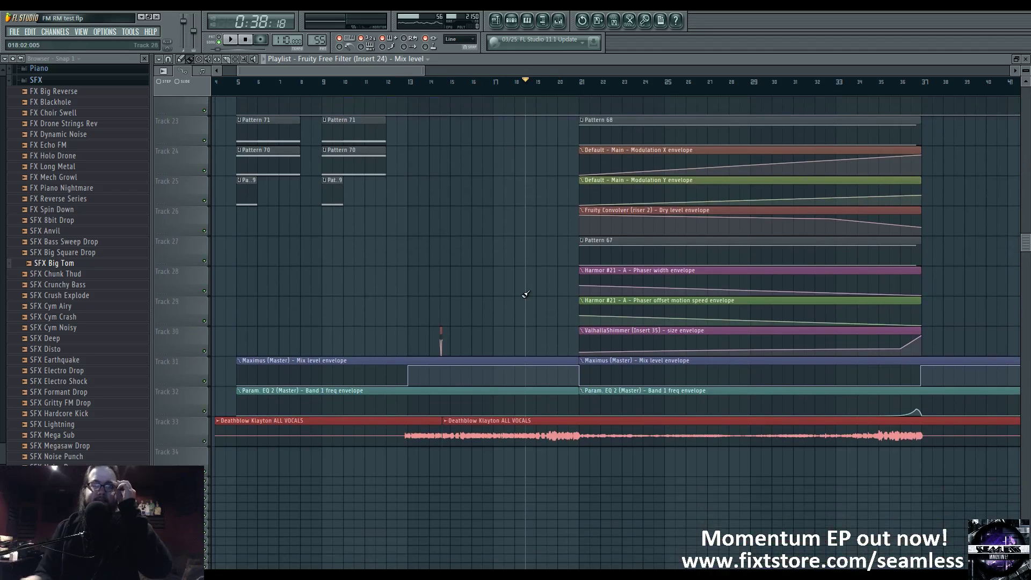
{"action": "double_click", "coordinate": [534, 421]}
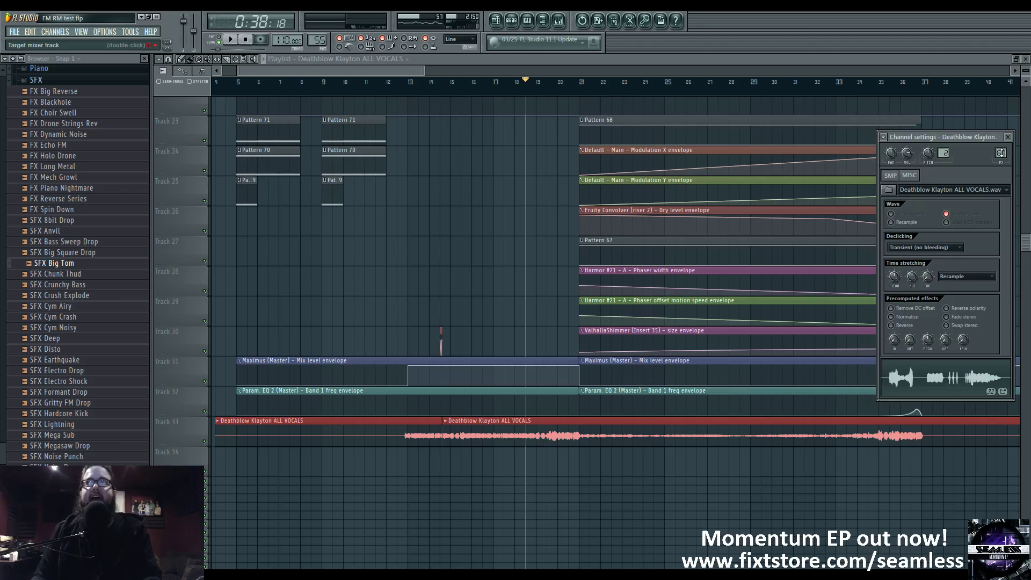
{"action": "double_click", "coordinate": [1000, 153]}
{"action": "key", "text": "F12"}
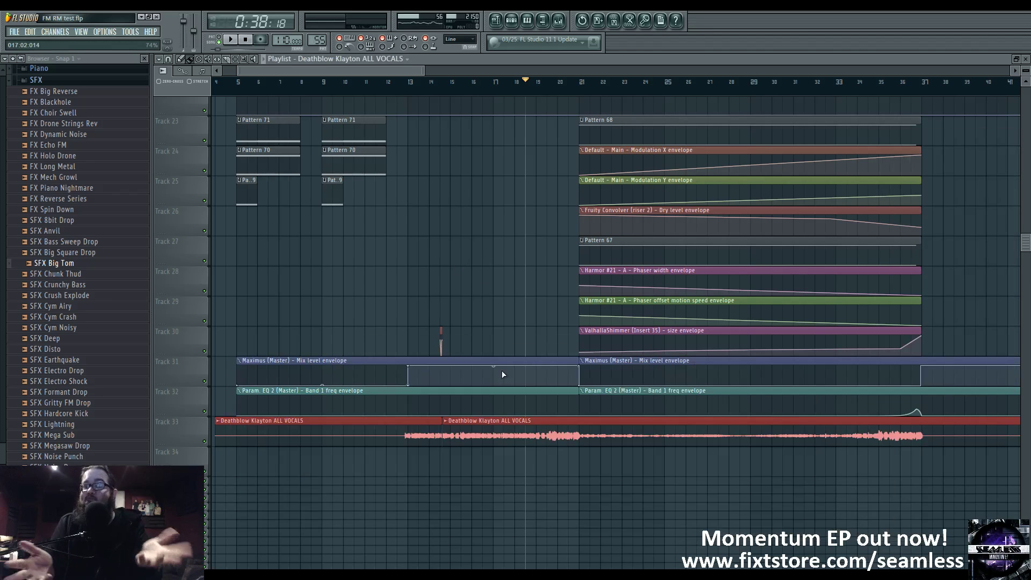
Return to Track 1 and play the arrangement from around bar 18, skipping ahead to the end of bar 20
{"action": "scroll", "coordinate": [528, 317], "scroll_direction": "up", "scroll_amount": 1}
{"action": "scroll", "coordinate": [528, 317], "scroll_direction": "up", "scroll_amount": 20}
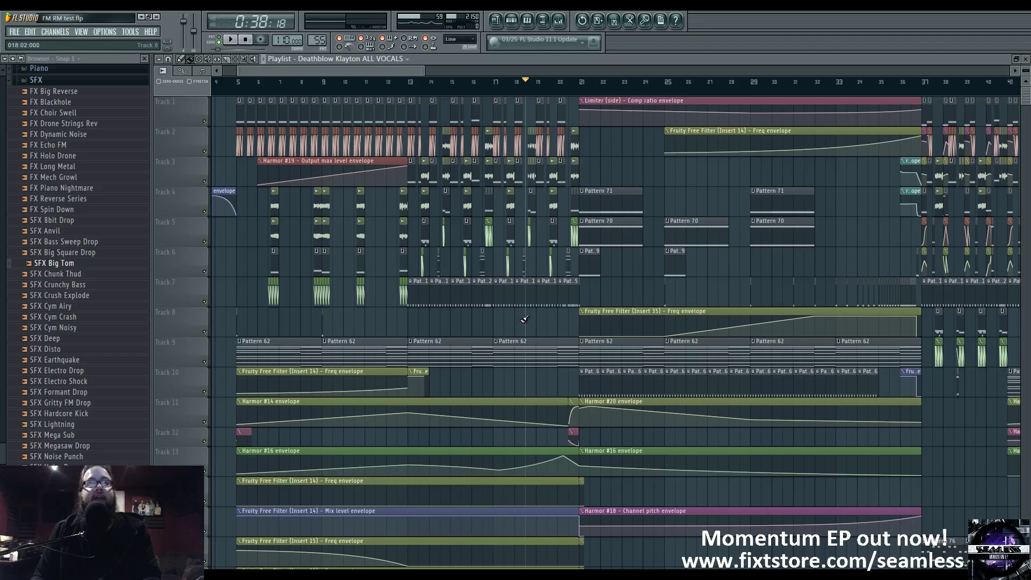
{"action": "scroll", "coordinate": [539, 316], "scroll_direction": "up", "scroll_amount": 2}
{"action": "left_click_drag", "start_coordinate": [539, 315], "coordinate": [233, 315]}
{"action": "scroll", "coordinate": [828, 386], "scroll_direction": "up", "scroll_amount": 1}
{"action": "scroll", "coordinate": [828, 386], "scroll_direction": "down", "scroll_amount": 4}
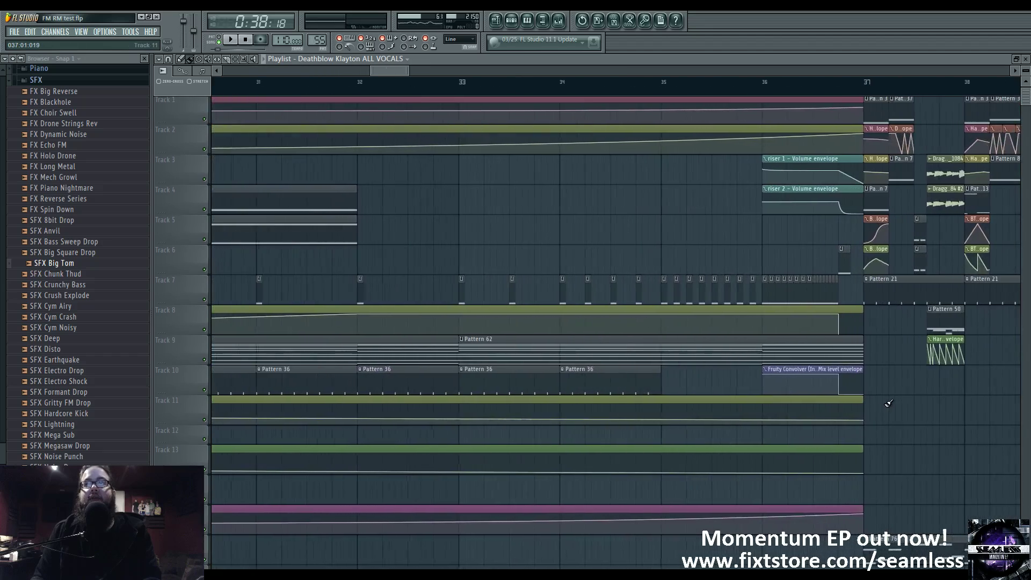
{"action": "key", "text": "space"}
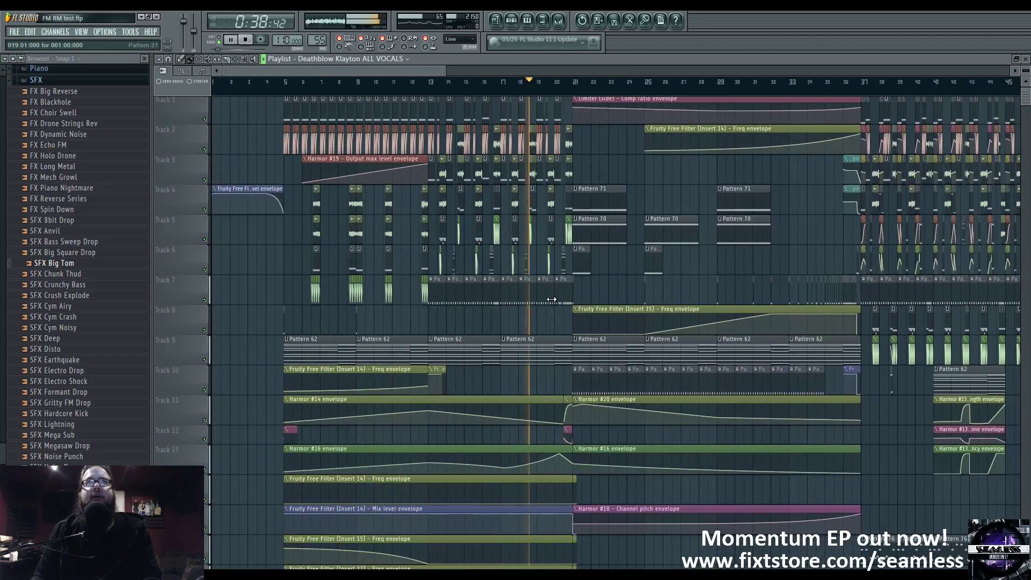
{"action": "left_click_drag", "start_coordinate": [561, 302], "coordinate": [461, 305]}
{"action": "left_click", "coordinate": [466, 84]}
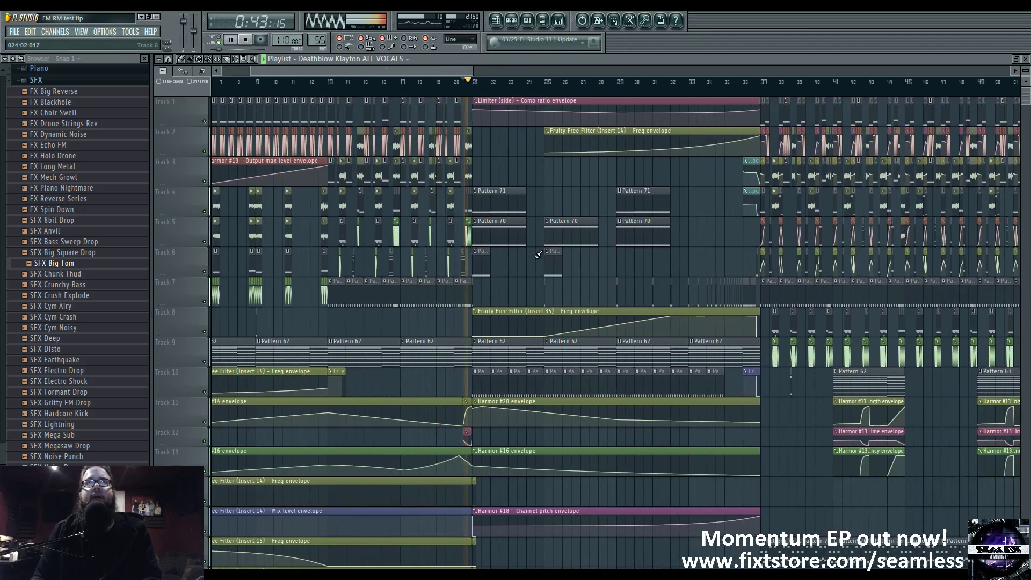
{"action": "key", "text": "space"}
Audition the first section around bars 14 and 16 to find the short Track 6 pattern's sound
{"action": "left_click", "coordinate": [447, 82]}
{"action": "scroll", "coordinate": [450, 86], "scroll_direction": "up", "scroll_amount": 5}
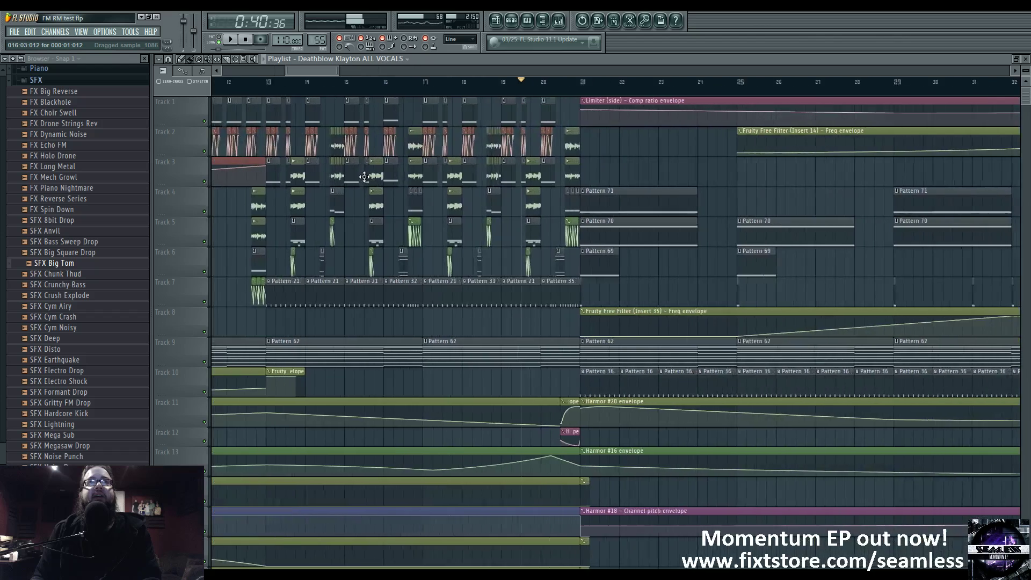
{"action": "key", "text": "space"}
{"action": "left_click", "coordinate": [477, 82]}
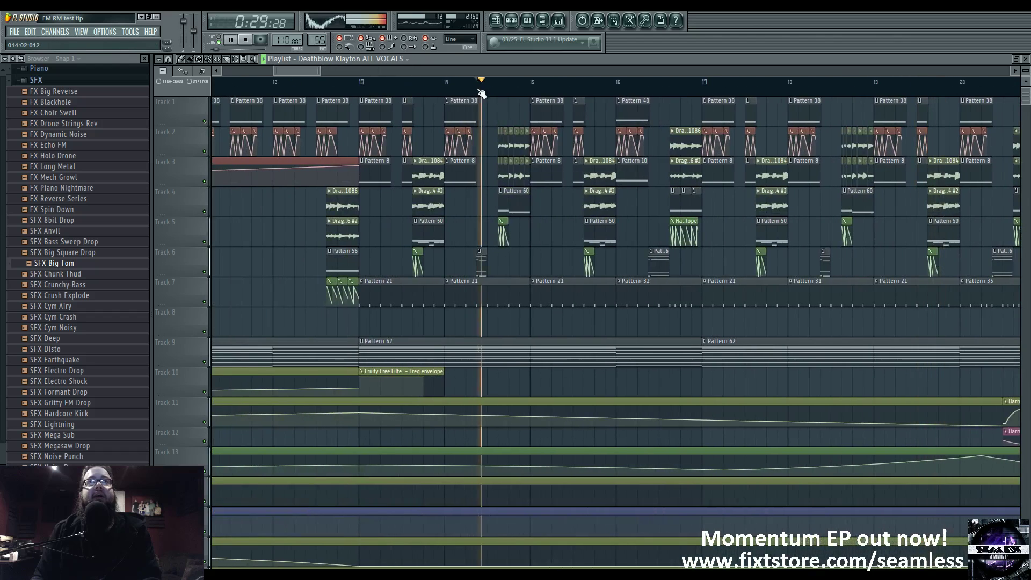
{"action": "key", "text": "space"}
{"action": "left_click", "coordinate": [639, 83]}
{"action": "key", "text": "space"}
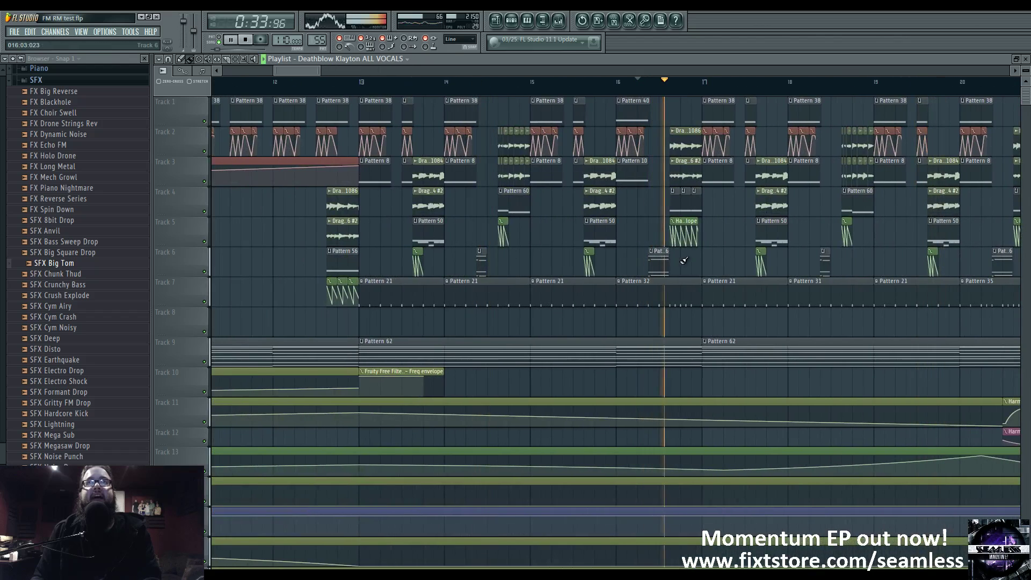
{"action": "key", "text": "space"}
Open the Track 6 pattern clip at bar 16 in the piano roll and play Pattern 46 alone with its channels listed
{"action": "double_click", "coordinate": [660, 260]}
{"action": "scroll", "coordinate": [380, 236], "scroll_direction": "down", "scroll_amount": 2}
{"action": "left_click", "coordinate": [219, 40]}
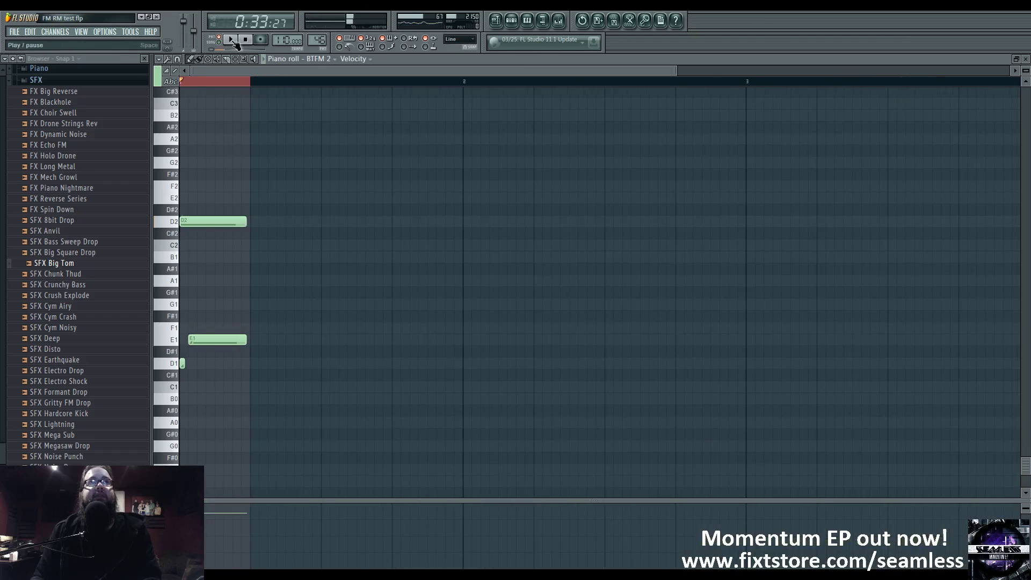
{"action": "key", "text": "space"}
{"action": "key", "text": "space"}
{"action": "left_click", "coordinate": [510, 21]}
{"action": "key", "text": "space"}
{"action": "key", "text": "space"}
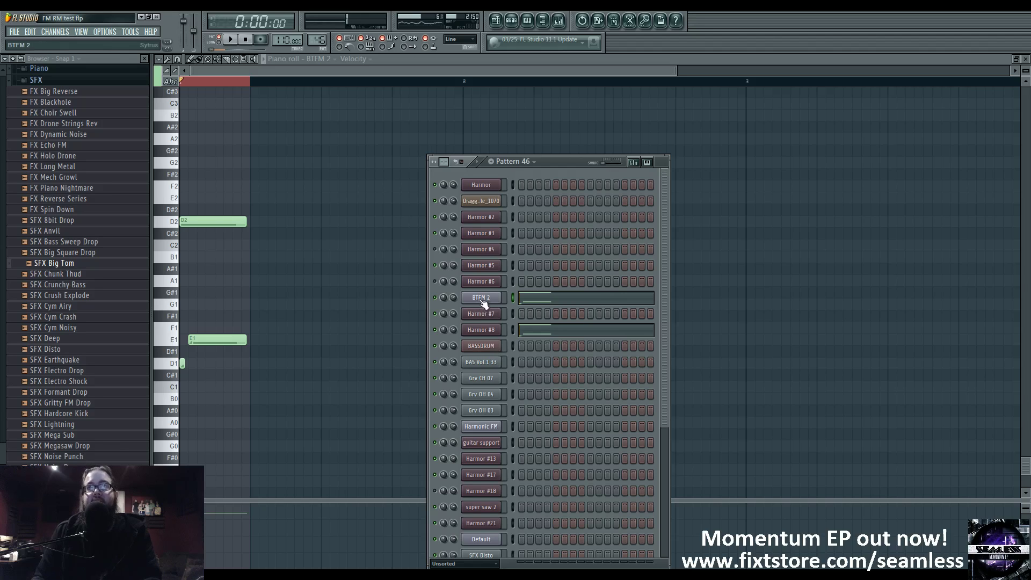
{"action": "key", "text": "space"}
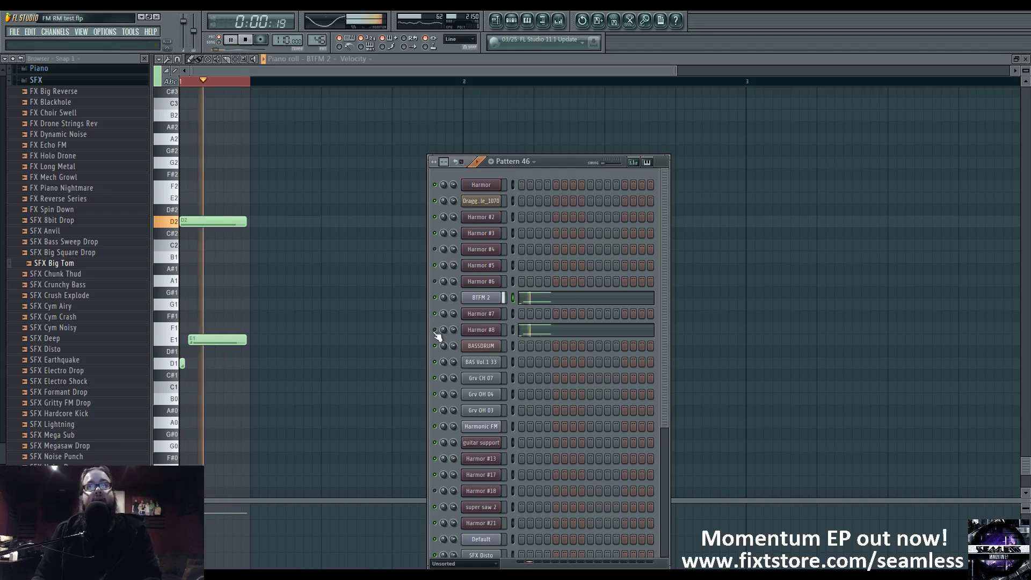
{"action": "key", "text": "space"}
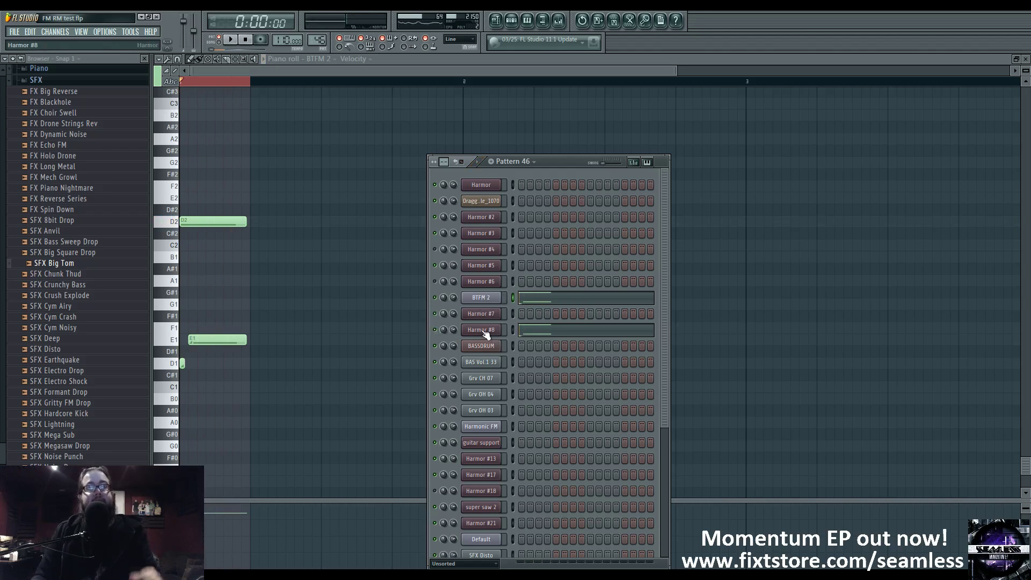
Open Harmor #8, play a test note with its effects settings in view, and display its Pitch envelope at full range
{"action": "left_click", "coordinate": [484, 330]}
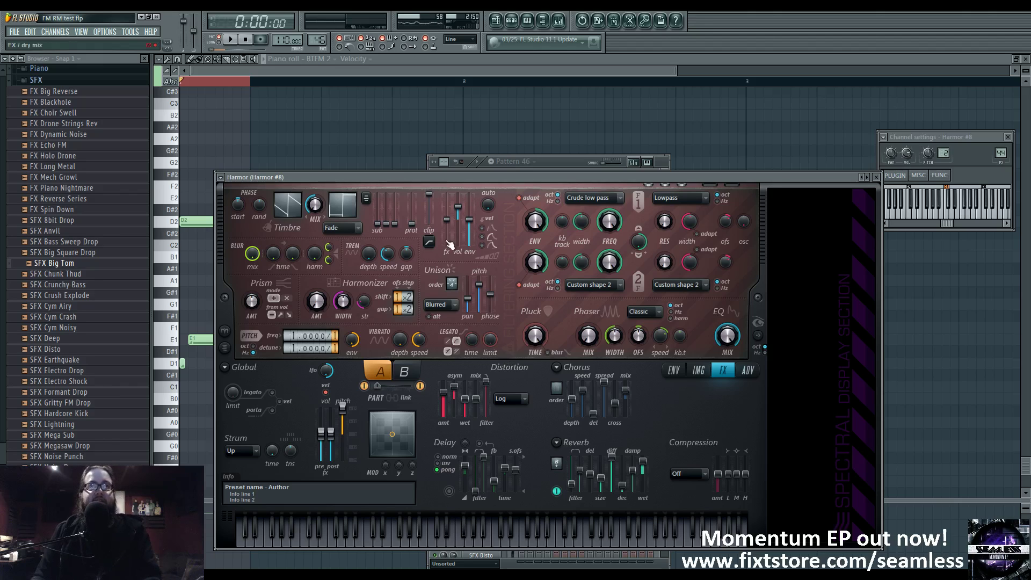
{"action": "key", "text": "v"}
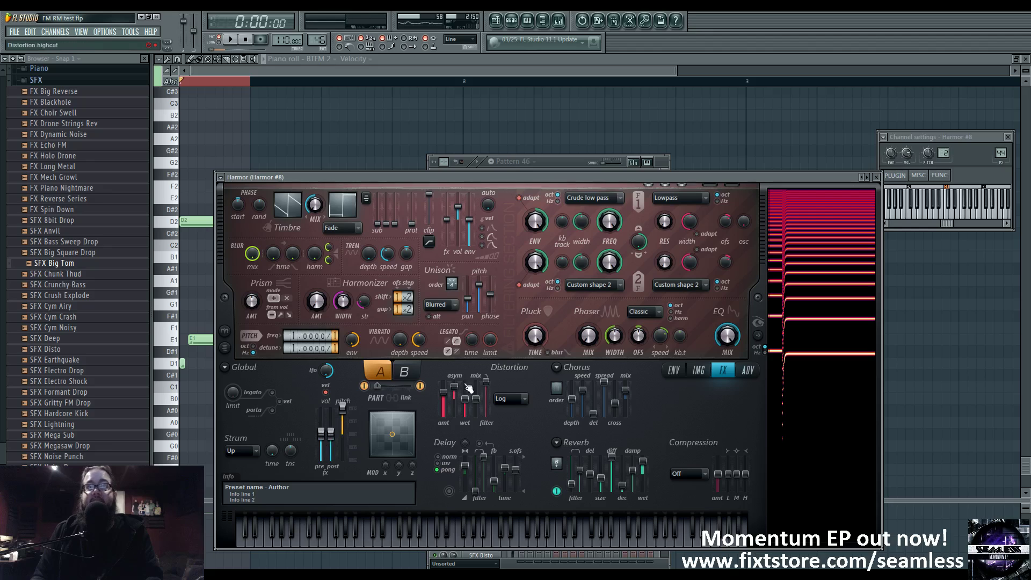
{"action": "mouse_move", "coordinate": [321, 438]}
{"action": "left_mouse_down"}
{"action": "mouse_move", "coordinate": [322, 447]}
{"action": "mouse_move", "coordinate": [326, 427]}
{"action": "left_mouse_up"}
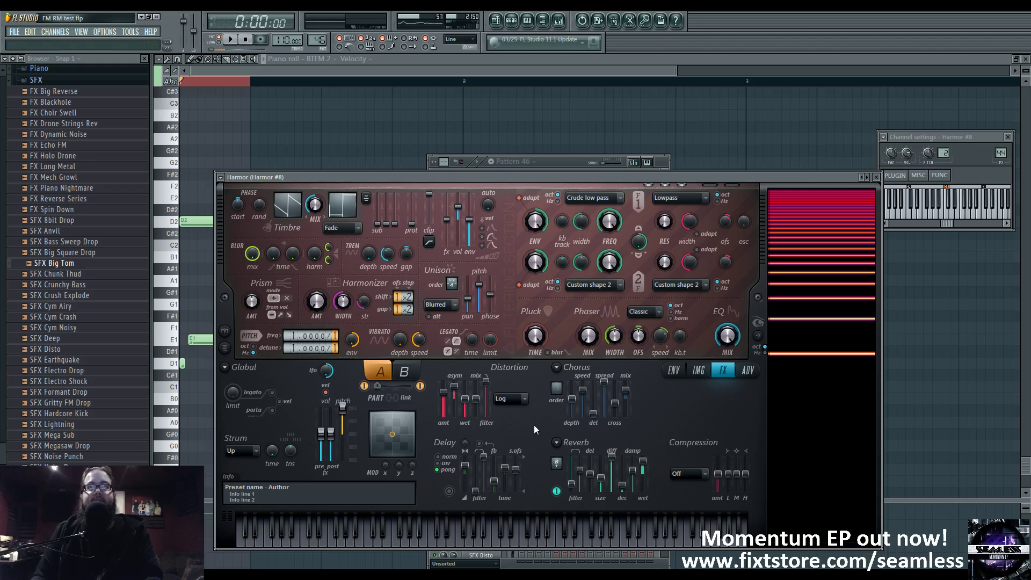
{"action": "left_click", "coordinate": [675, 373]}
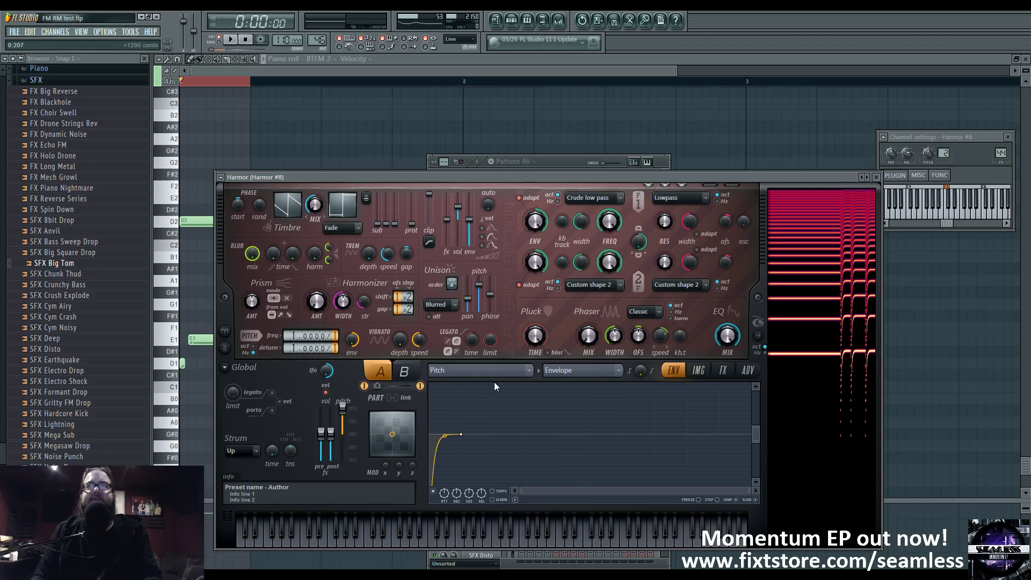
{"action": "left_click_drag", "start_coordinate": [754, 426], "coordinate": [767, 436]}
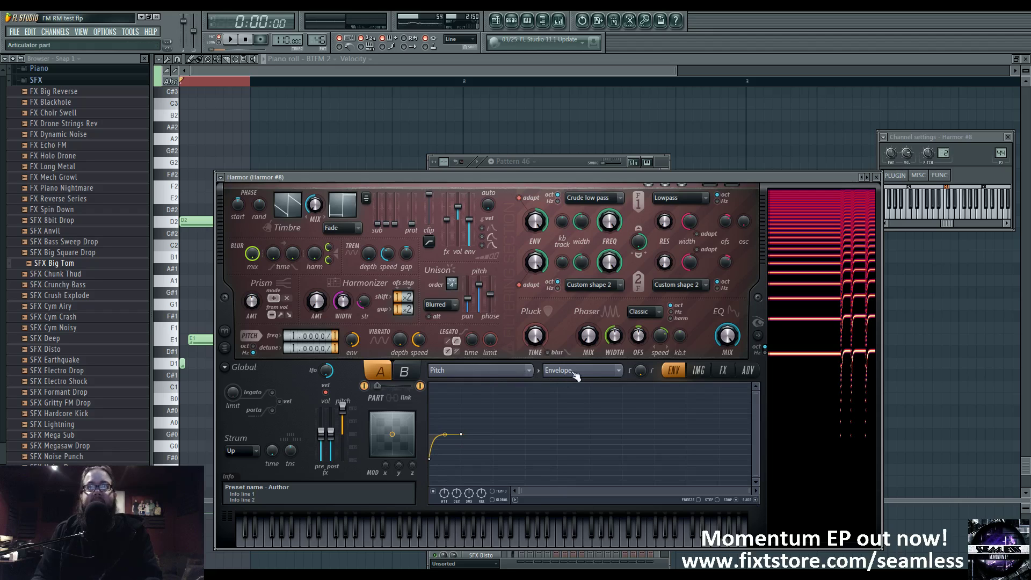
Play a rapid series of test notes in Harmor #8 to hear the Pitch envelope's attack
{"action": "key", "text": "v"}
{"action": "key", "text": "v"}
{"action": "key", "text": "v"}
{"action": "key", "text": "v"}
{"action": "key", "text": "v"}
{"action": "key", "text": "v"}
{"action": "key", "text": "v"}
{"action": "key", "text": "v"}
{"action": "key", "text": "v"}
{"action": "key", "text": "v"}
{"action": "key", "text": "v"}
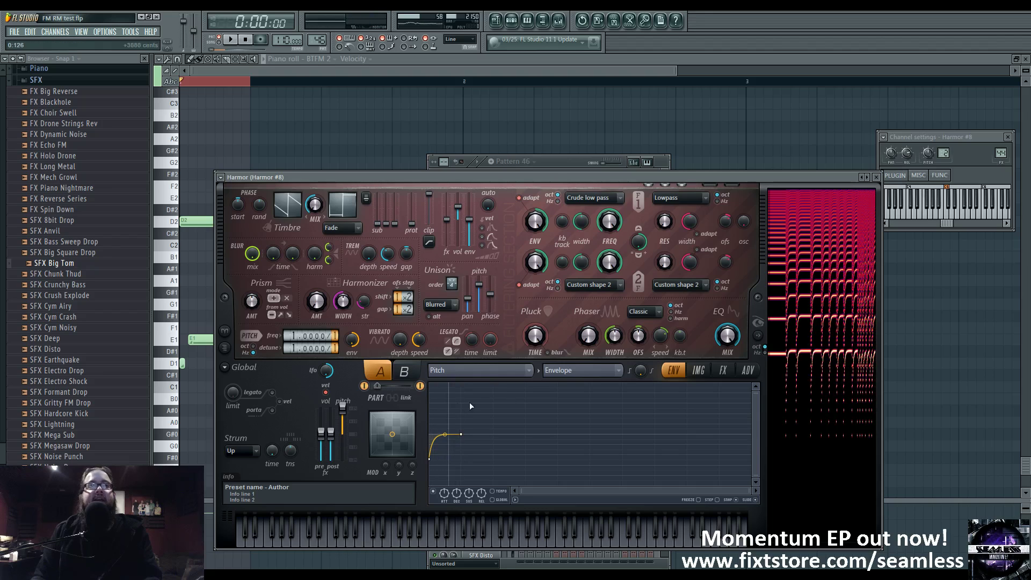
Move the Harmor window aside to watch the pattern's notes, move it back, and display the Harmonic unison pitch curve
{"action": "left_click_drag", "start_coordinate": [301, 177], "coordinate": [433, 170]}
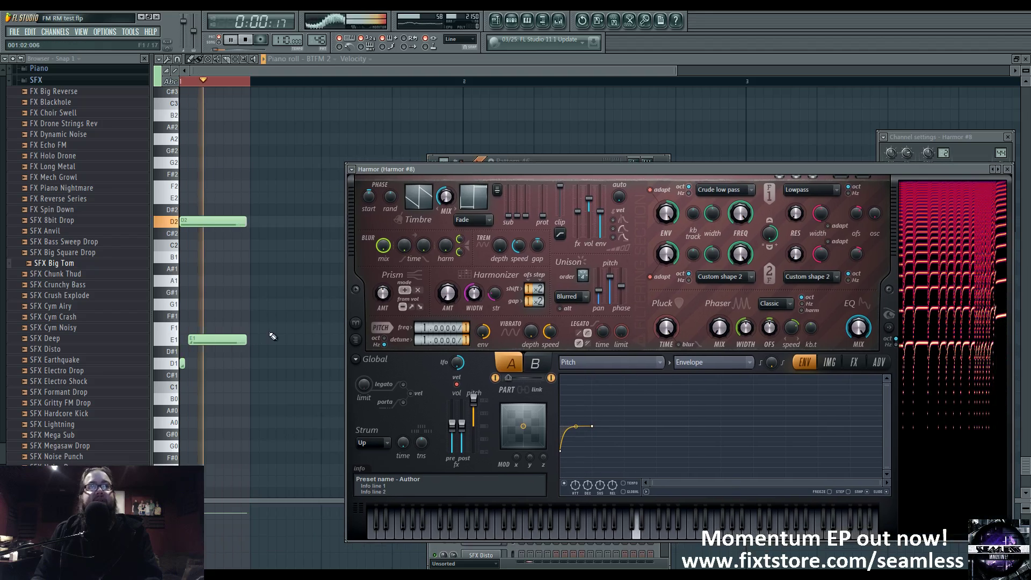
{"action": "left_click_drag", "start_coordinate": [547, 171], "coordinate": [419, 160]}
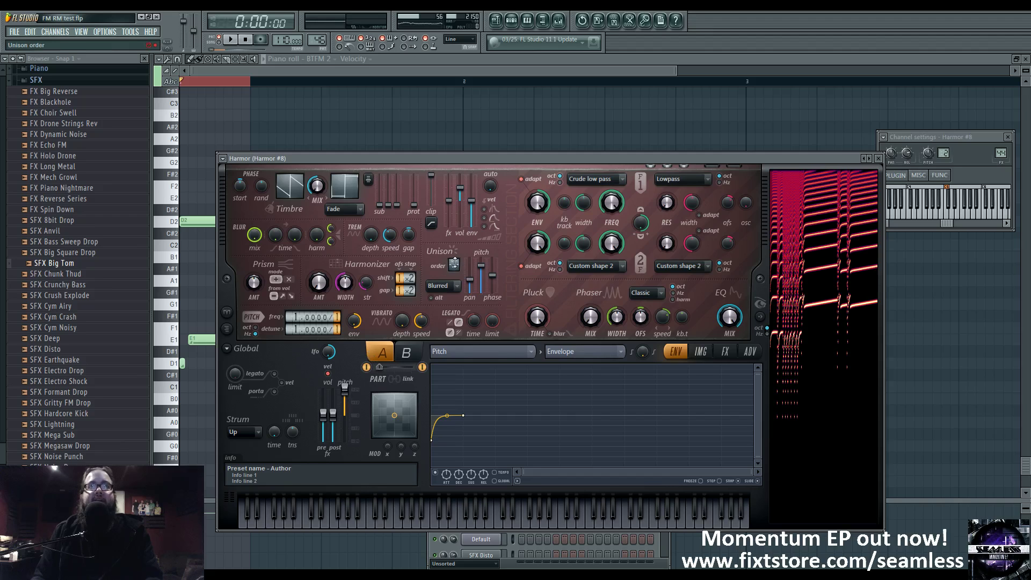
{"action": "left_click", "coordinate": [537, 351]}
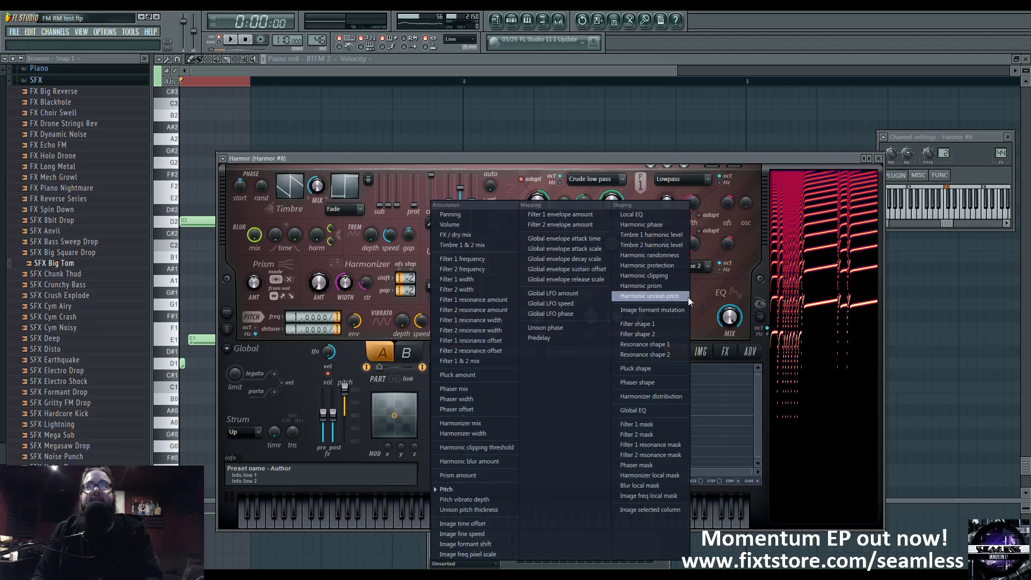
{"action": "left_click", "coordinate": [662, 299]}
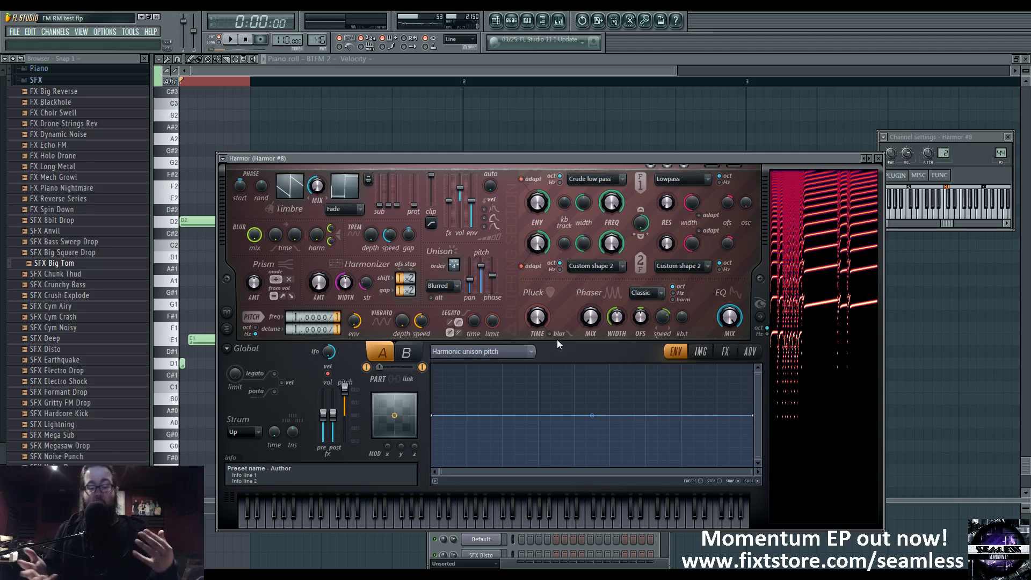
Check the first section in the playlist, play Pattern 46 again, and reopen Harmor #8 from the channel list
{"action": "left_click", "coordinate": [496, 22]}
{"action": "scroll", "coordinate": [521, 325], "scroll_direction": "down", "scroll_amount": 6}
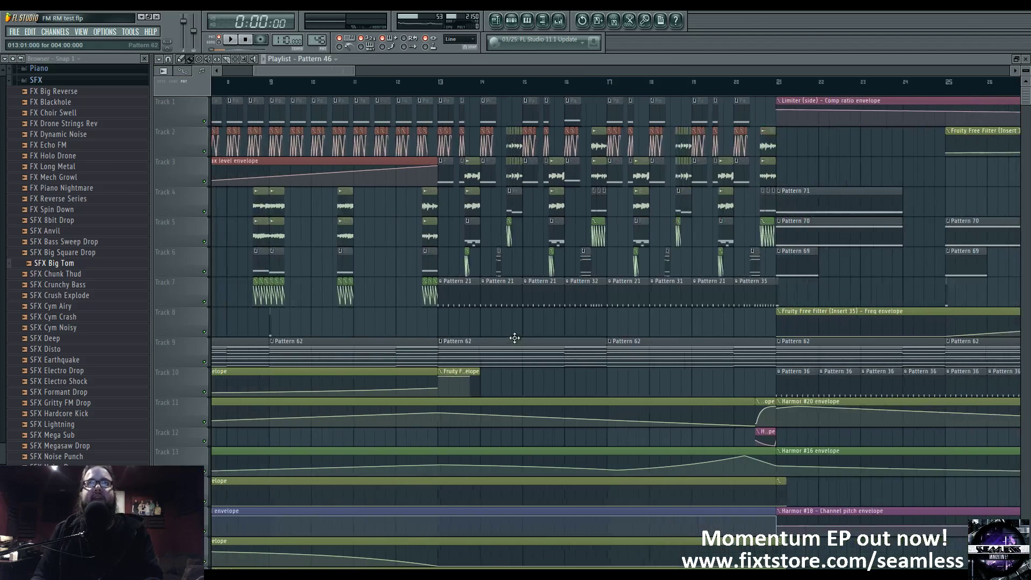
{"action": "key", "text": "space"}
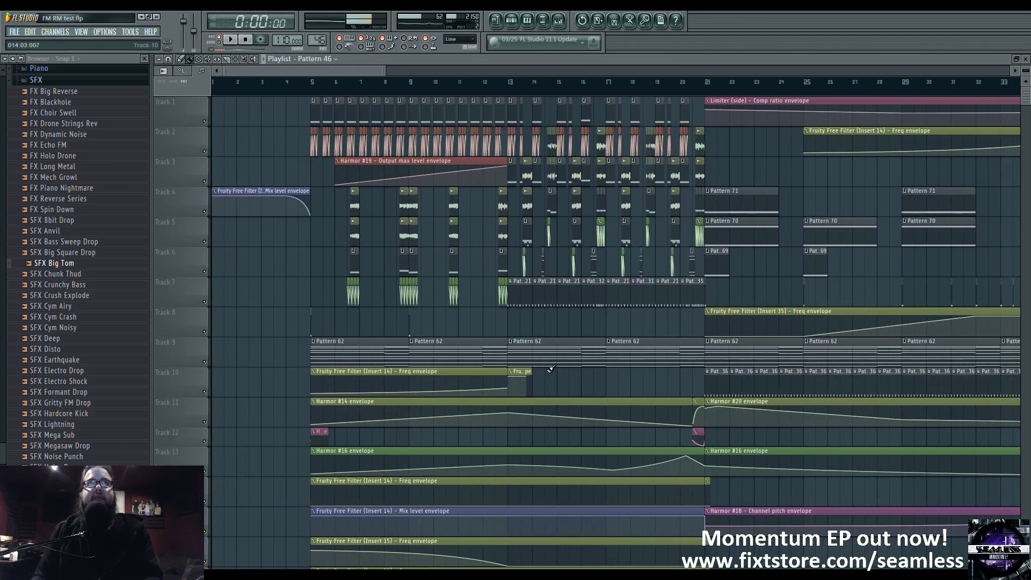
{"action": "key", "text": "space"}
{"action": "key", "text": "F6"}
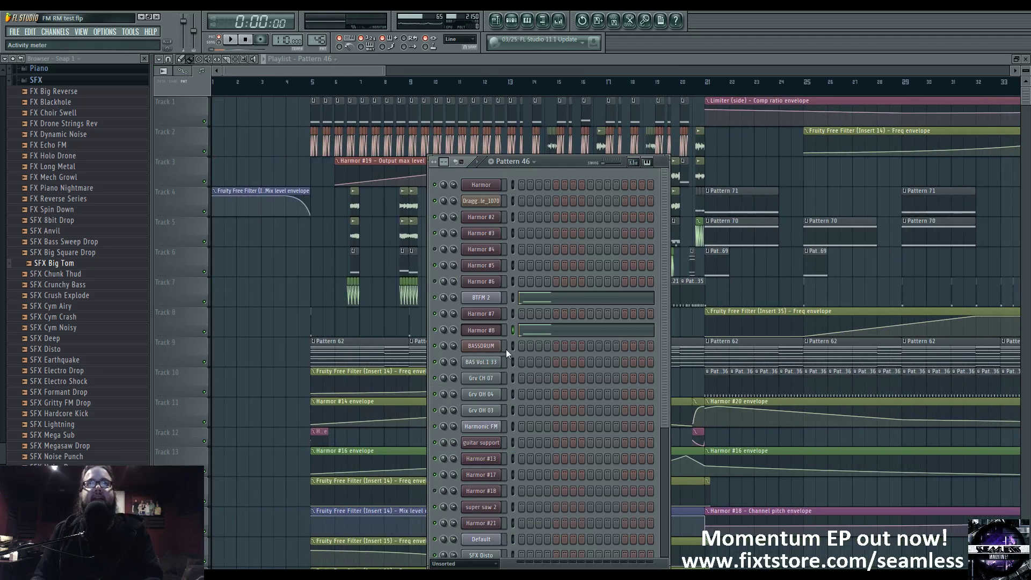
{"action": "left_click", "coordinate": [482, 330]}
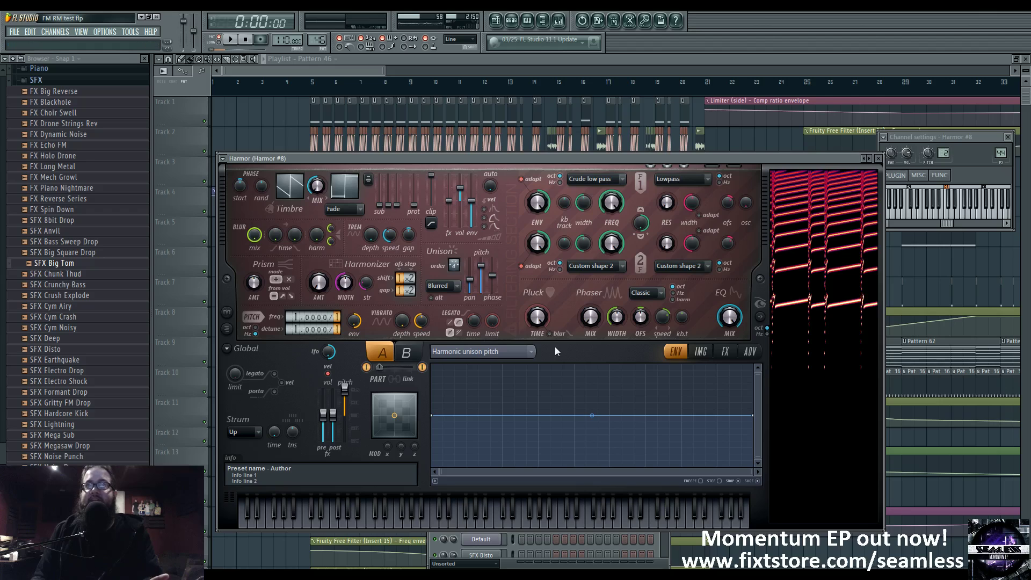
Show Harmor #8's Part B and image section, and audition the sound with Part A and Part B switched off in turn
{"action": "left_click", "coordinate": [413, 359]}
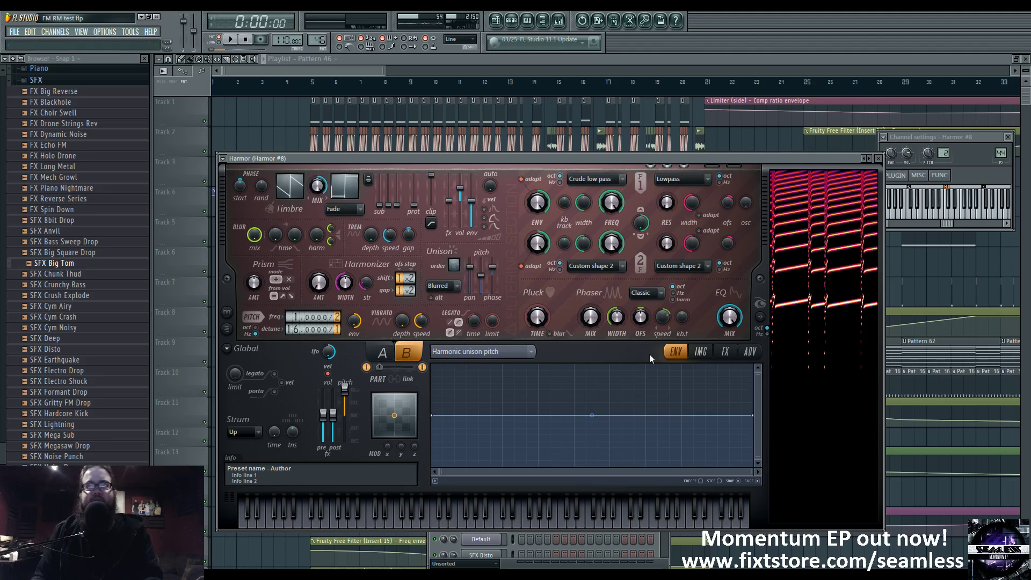
{"action": "left_click", "coordinate": [369, 367]}
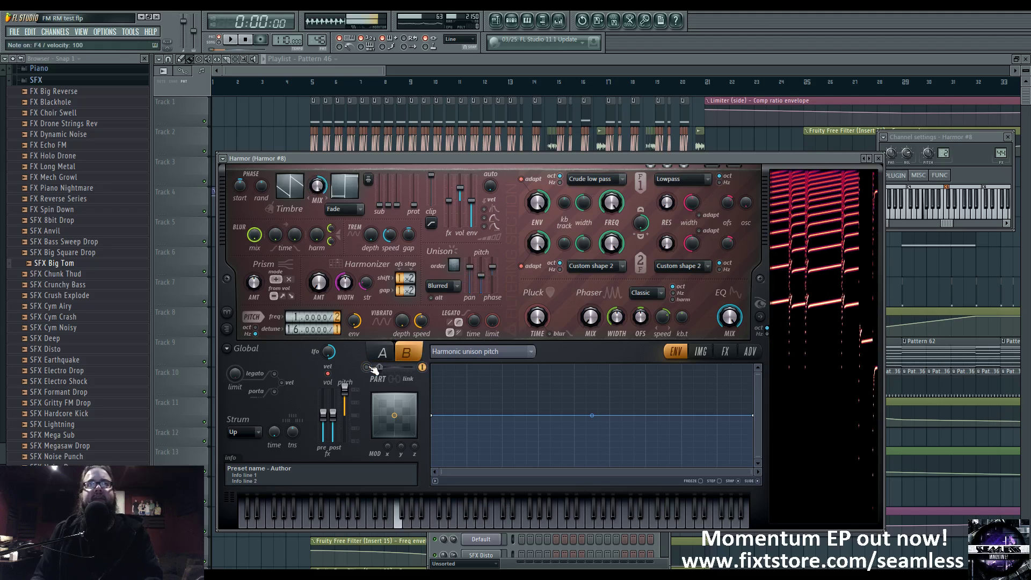
{"action": "key", "text": "space"}
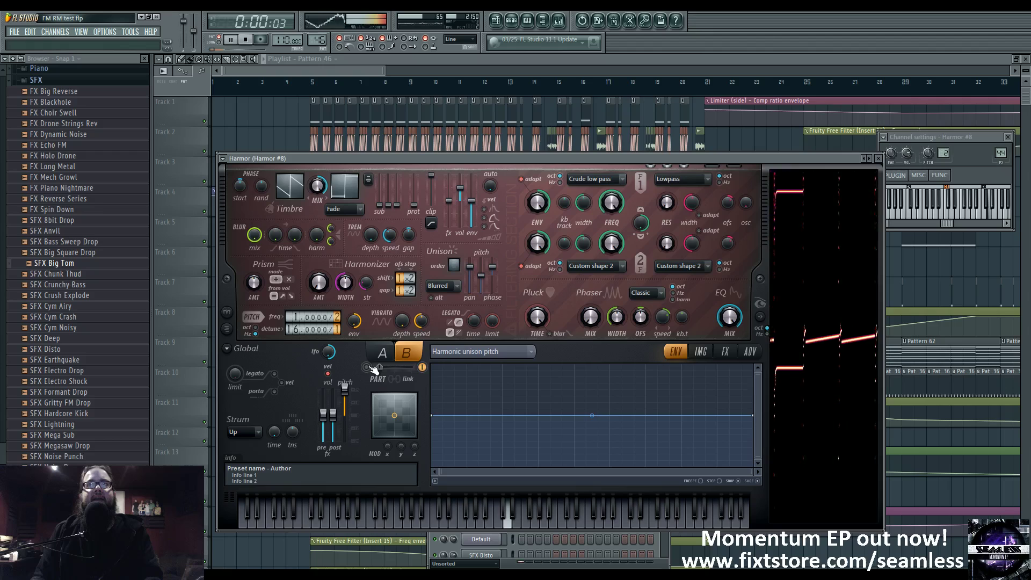
{"action": "left_click", "coordinate": [701, 351]}
{"action": "key", "text": "space"}
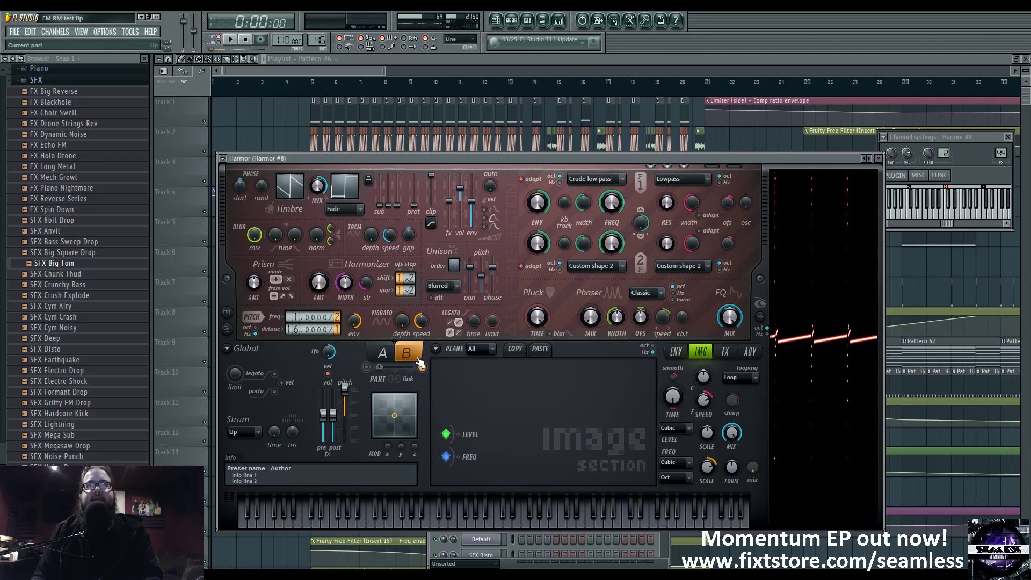
{"action": "left_click", "coordinate": [422, 367]}
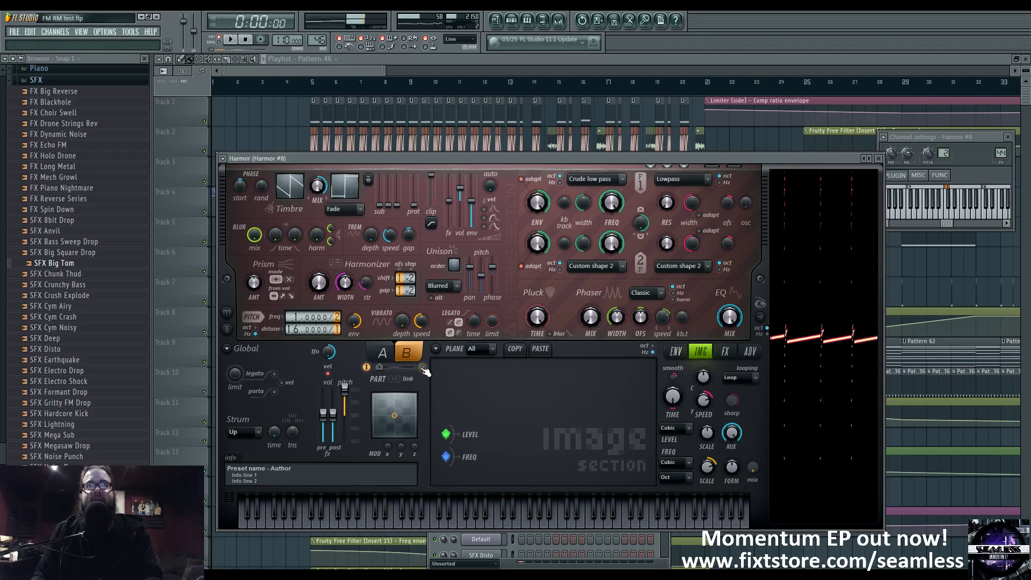
{"action": "left_click", "coordinate": [422, 367]}
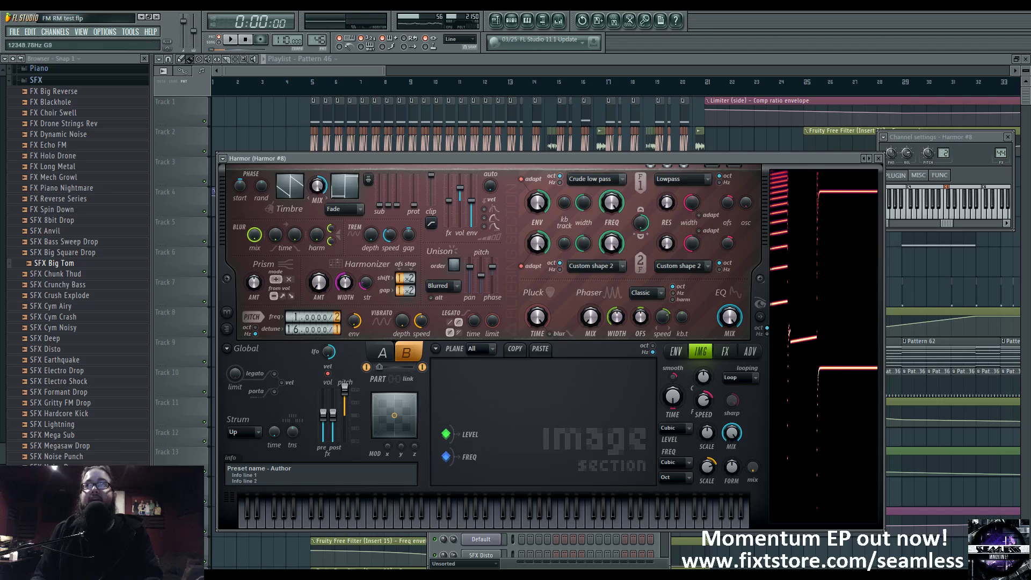
Show Harmor #8's envelope and effects pages, and compare the pitch settings of Part A and Part B
{"action": "left_click", "coordinate": [676, 351]}
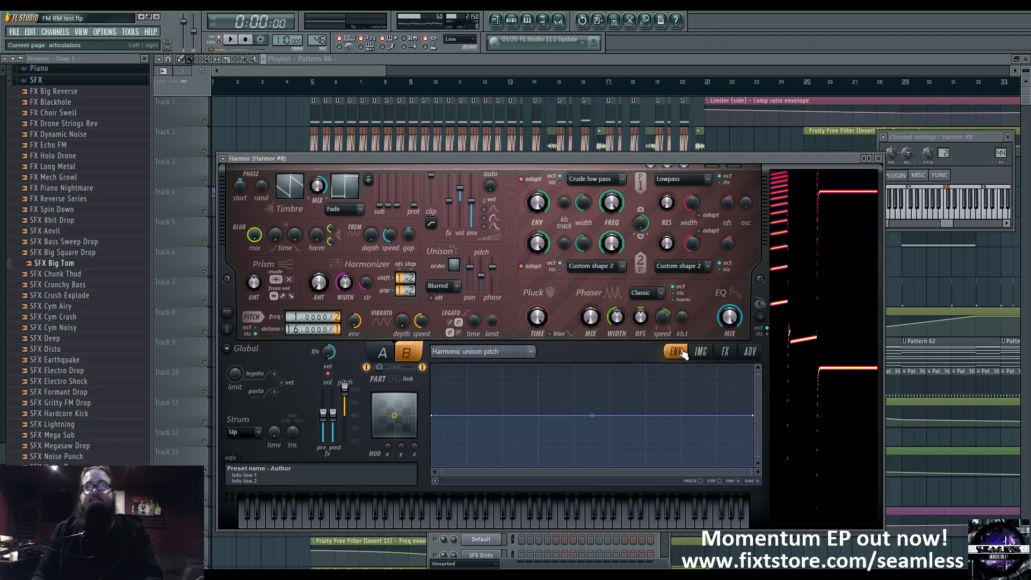
{"action": "left_click", "coordinate": [725, 352]}
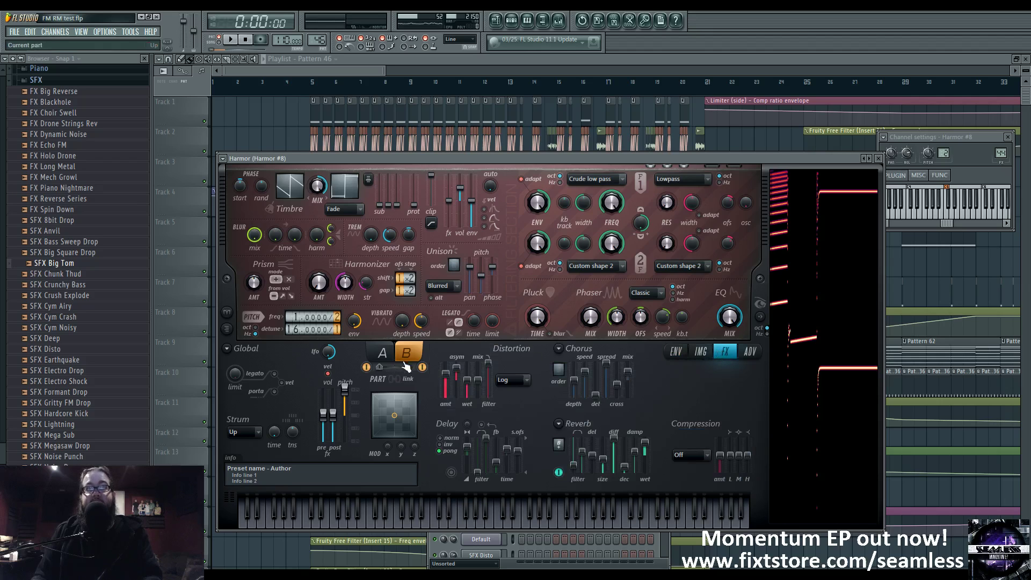
{"action": "left_click", "coordinate": [386, 356]}
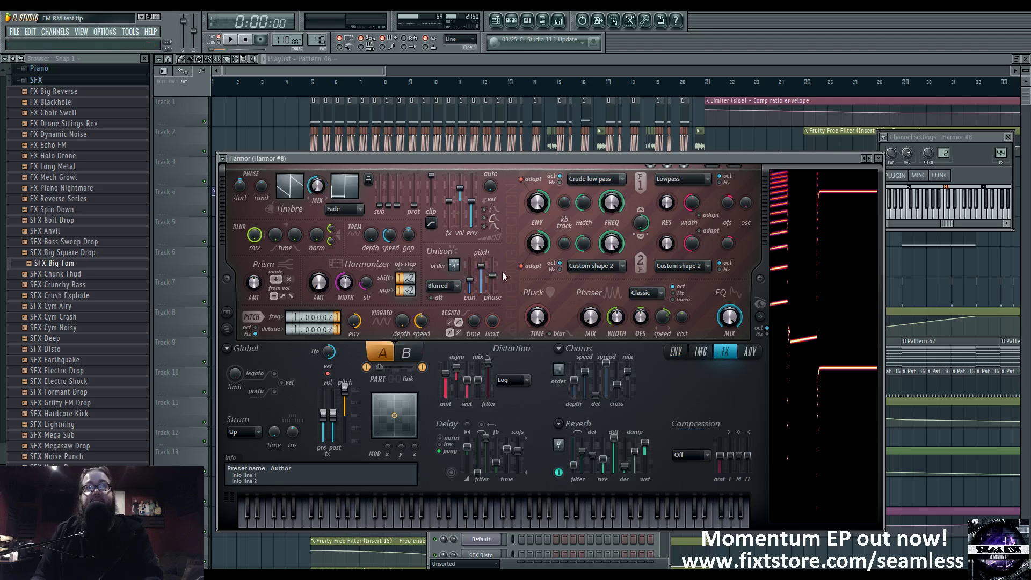
{"action": "left_click", "coordinate": [418, 352]}
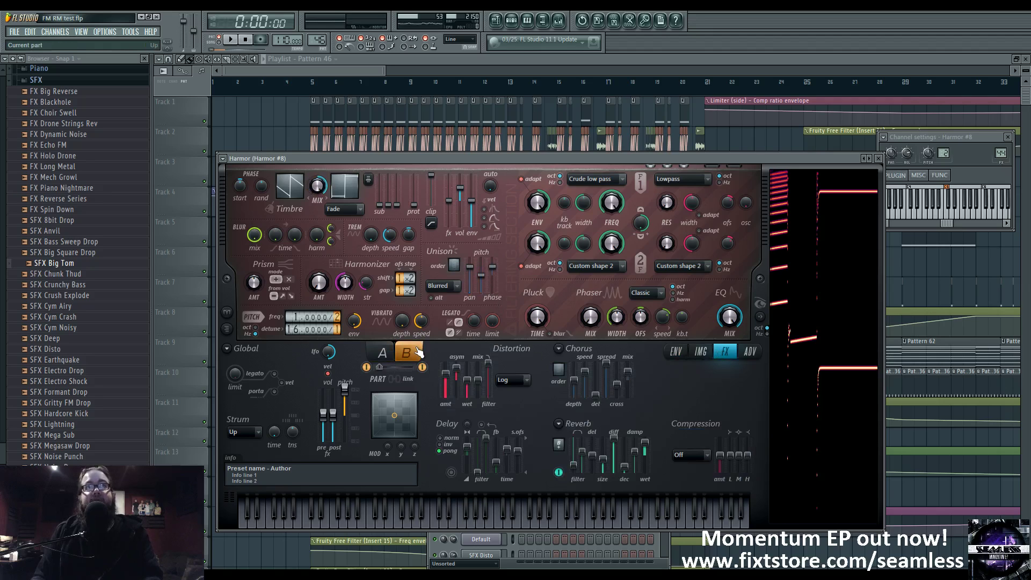
Play Pattern 46 while muting and restoring Harmor #8's Part B, display Part A, and stop playback
{"action": "key", "text": "space"}
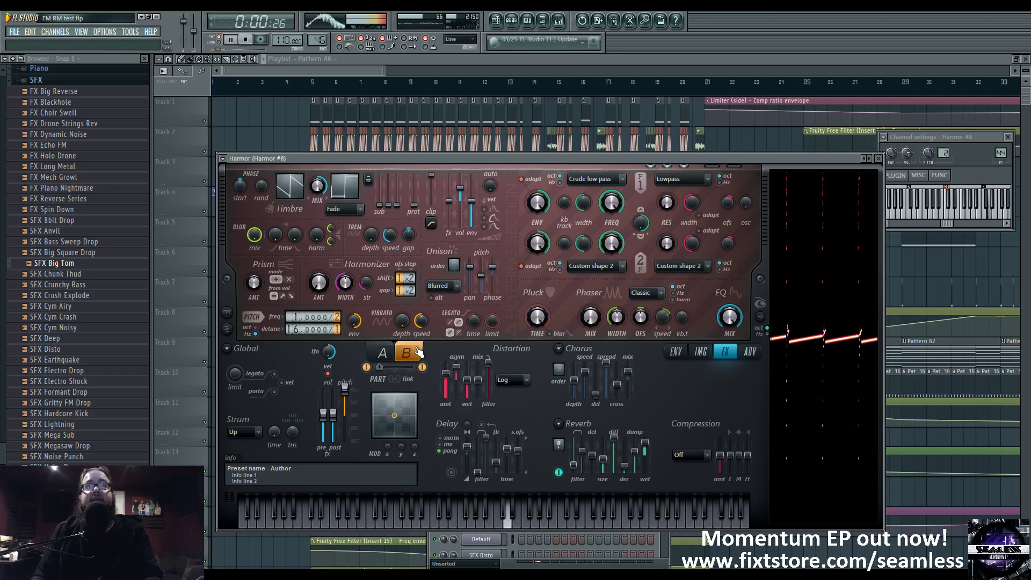
{"action": "left_click", "coordinate": [423, 367]}
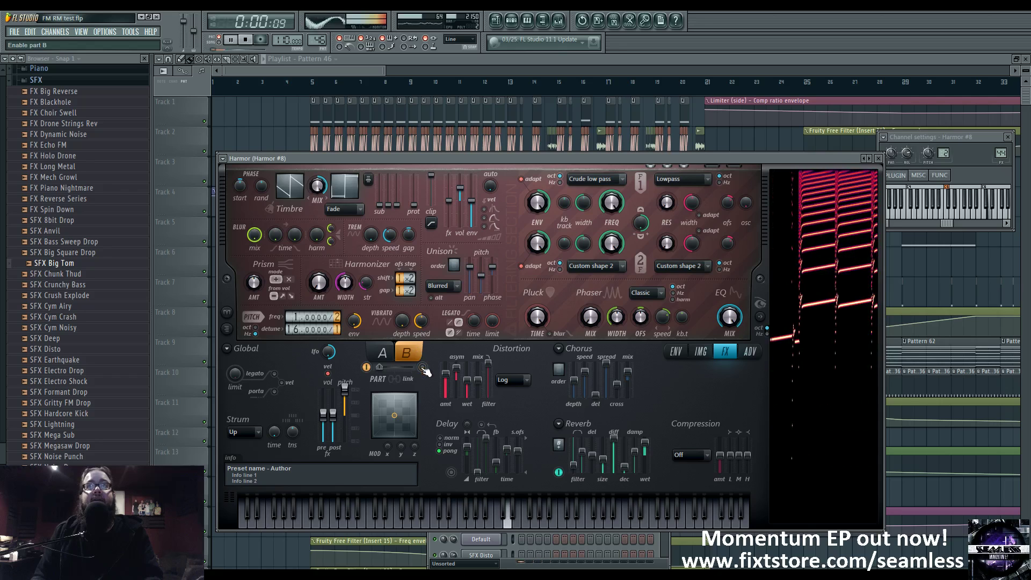
{"action": "left_click", "coordinate": [379, 352]}
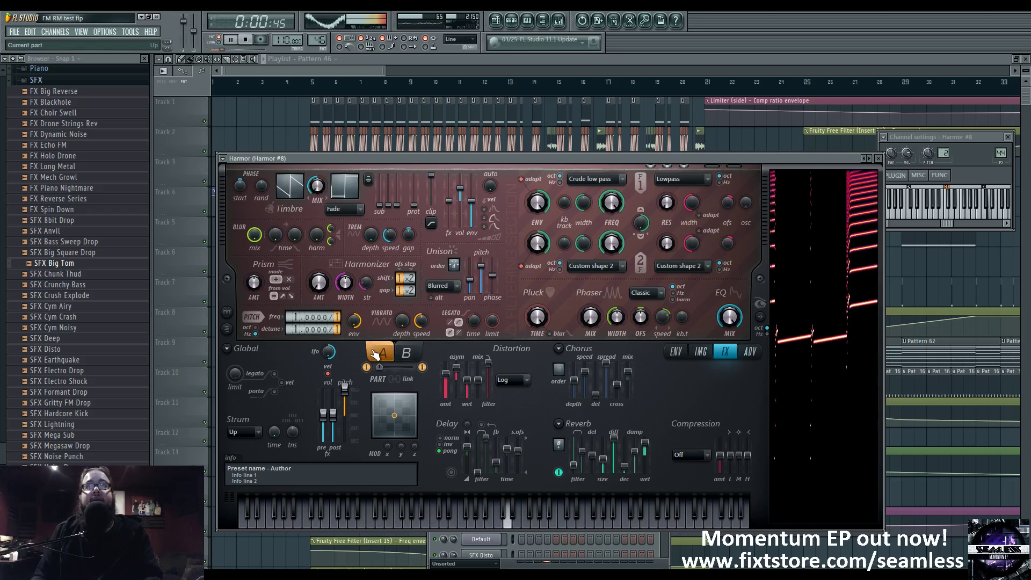
{"action": "key", "text": "space"}
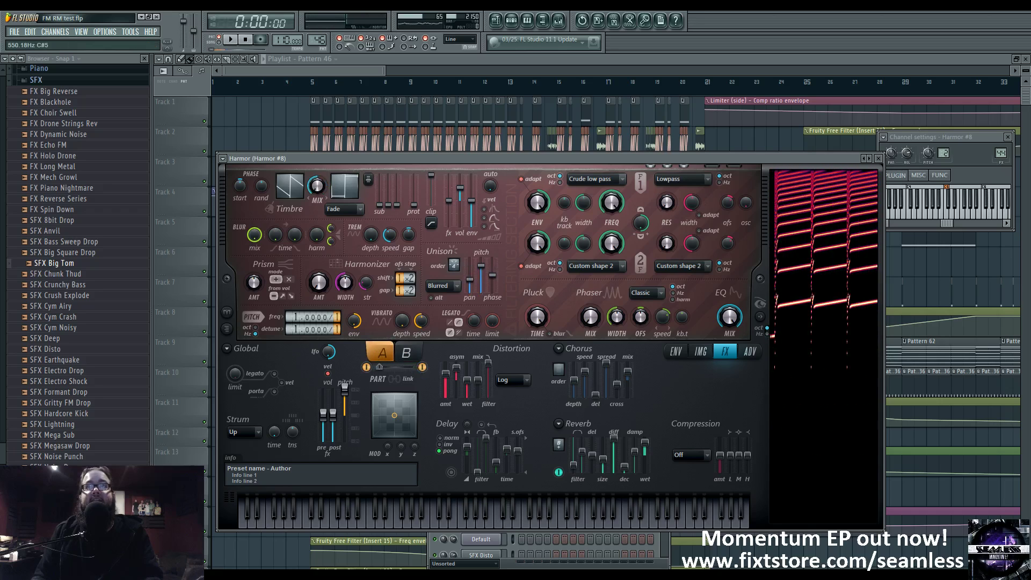
Display Part A's Harmonic unison pitch curve, look through the envelope targets, and return to Part B's harmonic detuning multiplier
{"action": "left_click", "coordinate": [675, 351]}
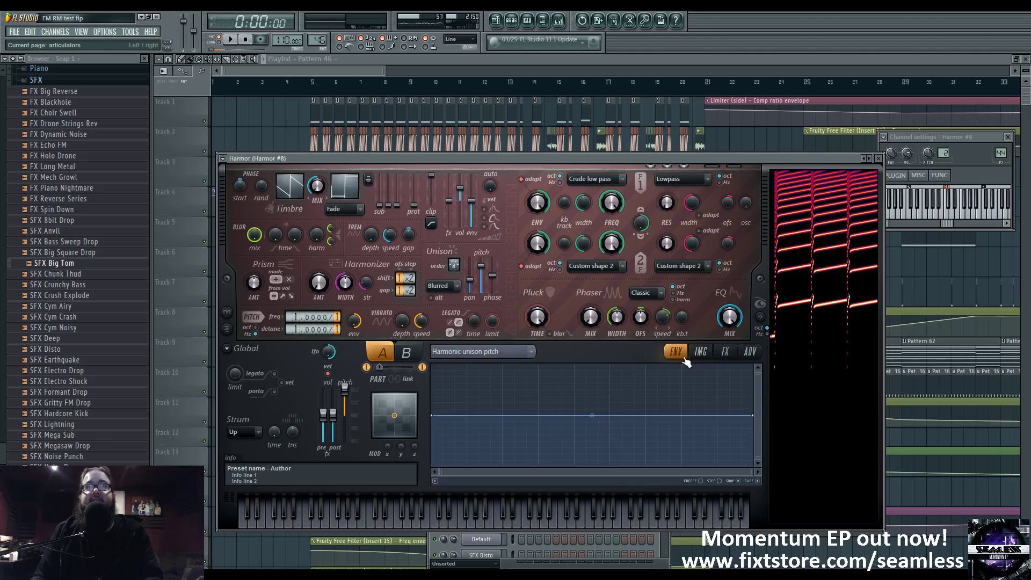
{"action": "left_click", "coordinate": [472, 351]}
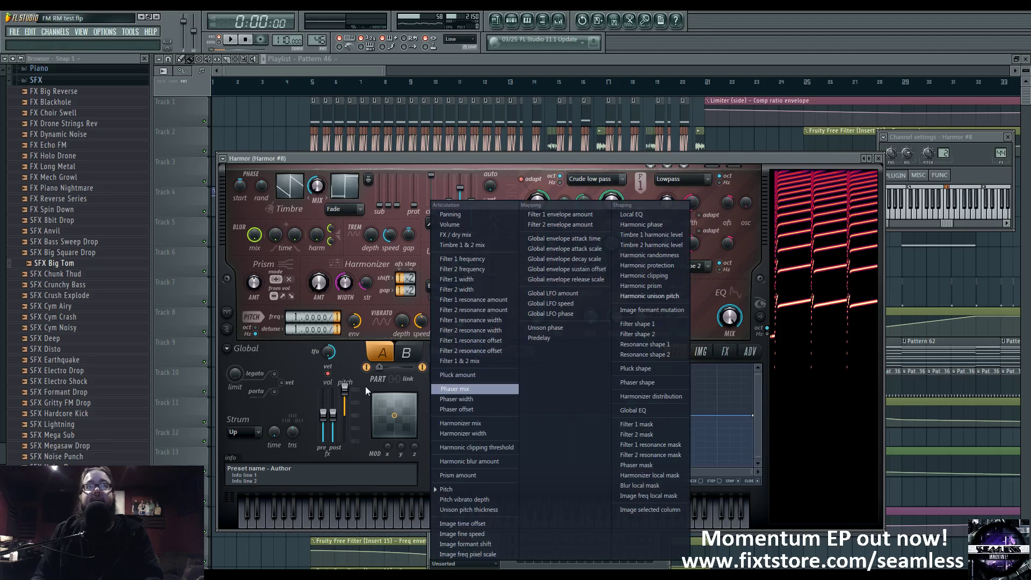
{"action": "left_click", "coordinate": [365, 386]}
{"action": "left_click", "coordinate": [408, 352]}
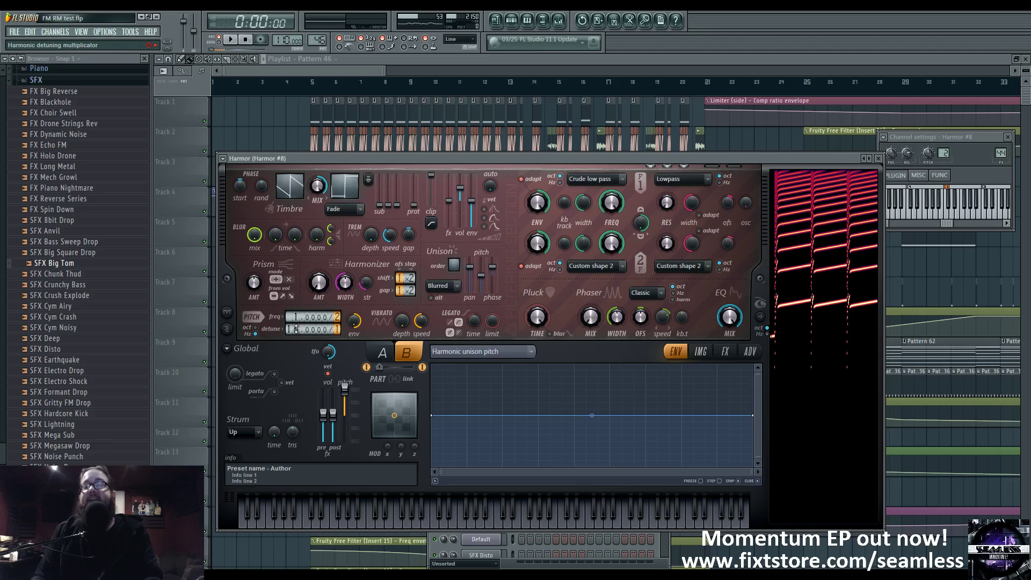
{"action": "scroll", "coordinate": [310, 330], "scroll_direction": "up", "scroll_amount": 6}
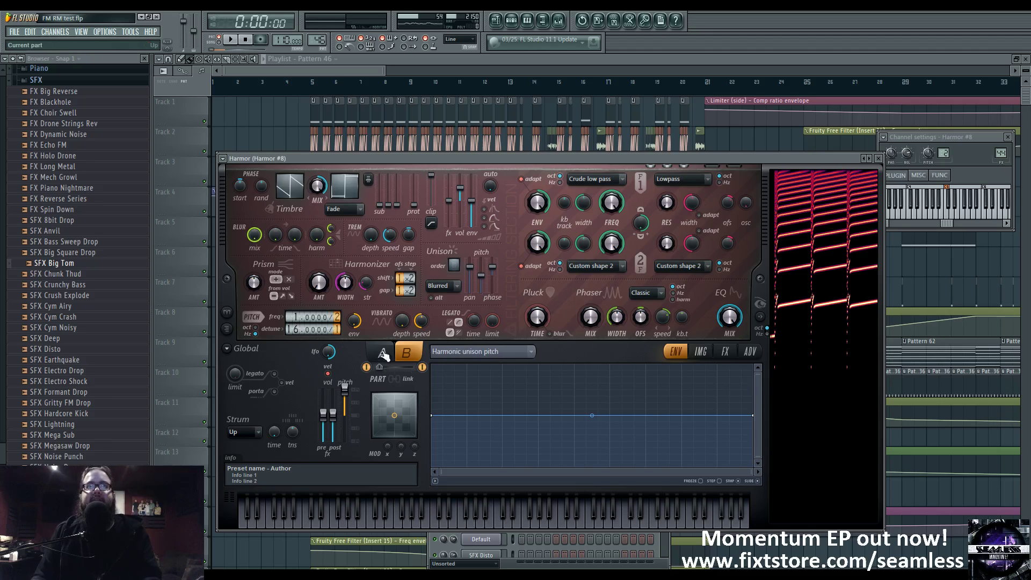
Play Pattern 46 and try a different harmonic detuning multiplier on Part B, restoring it to 16.0000/1
{"action": "key", "text": "space"}
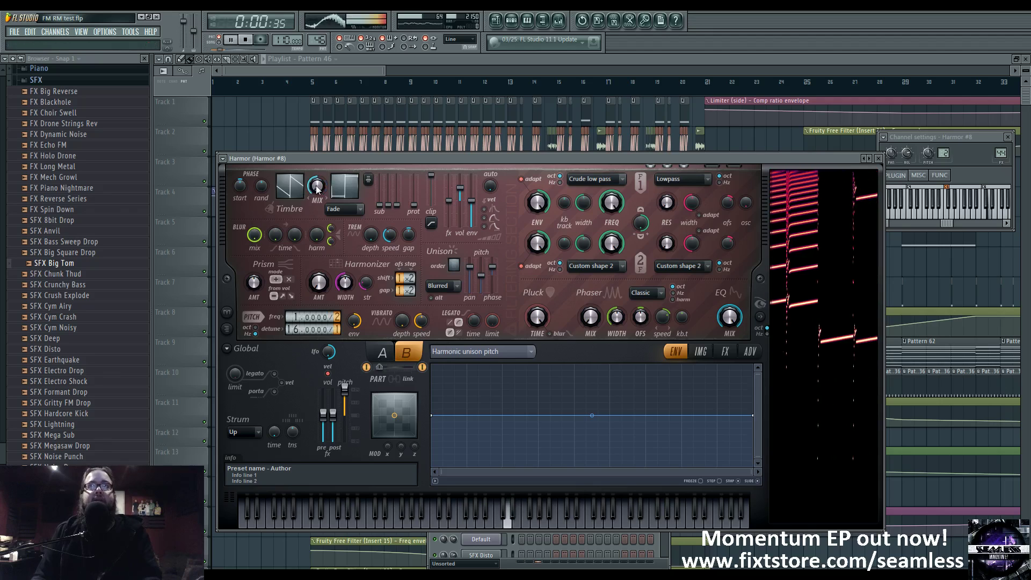
{"action": "key", "text": "space"}
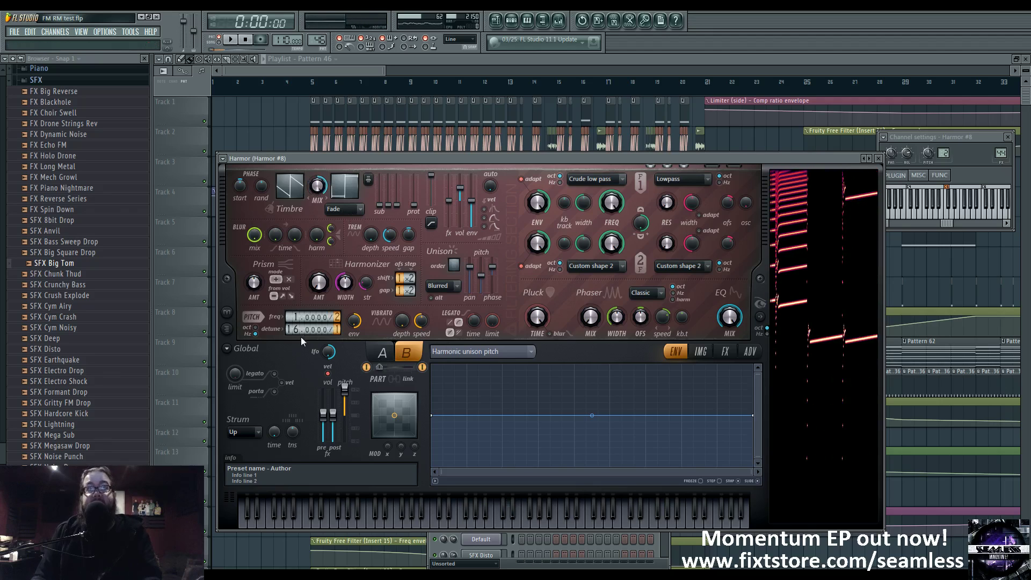
{"action": "key", "text": "space"}
{"action": "mouse_move", "coordinate": [290, 330]}
{"action": "left_mouse_down"}
{"action": "mouse_move", "coordinate": [290, 356]}
{"action": "mouse_move", "coordinate": [290, 330]}
{"action": "left_mouse_up"}
{"action": "key", "text": "space"}
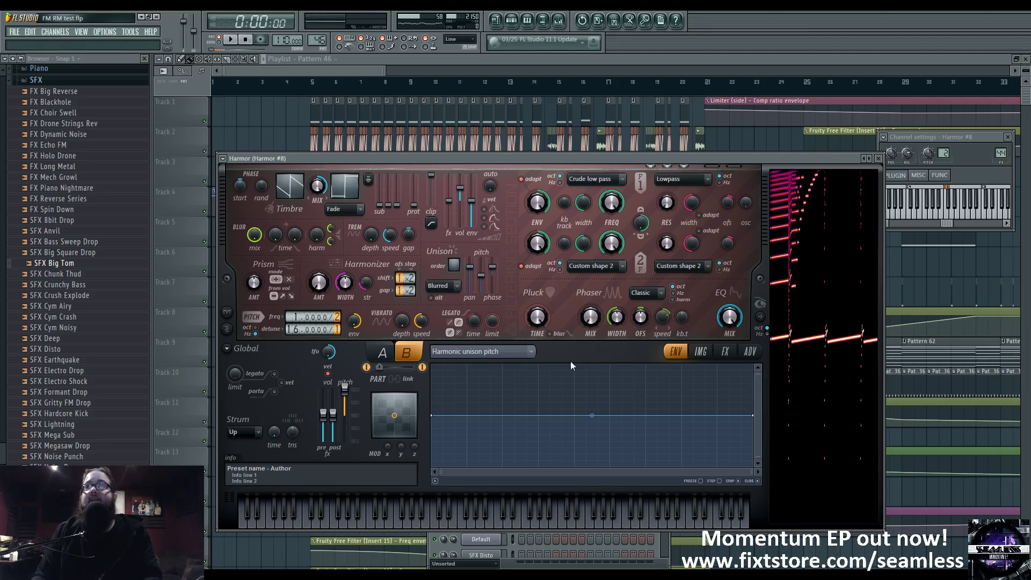
Close the plugin windows, play the song from bar 13 in the playlist, and show the whole arrangement
{"action": "left_click", "coordinate": [512, 22]}
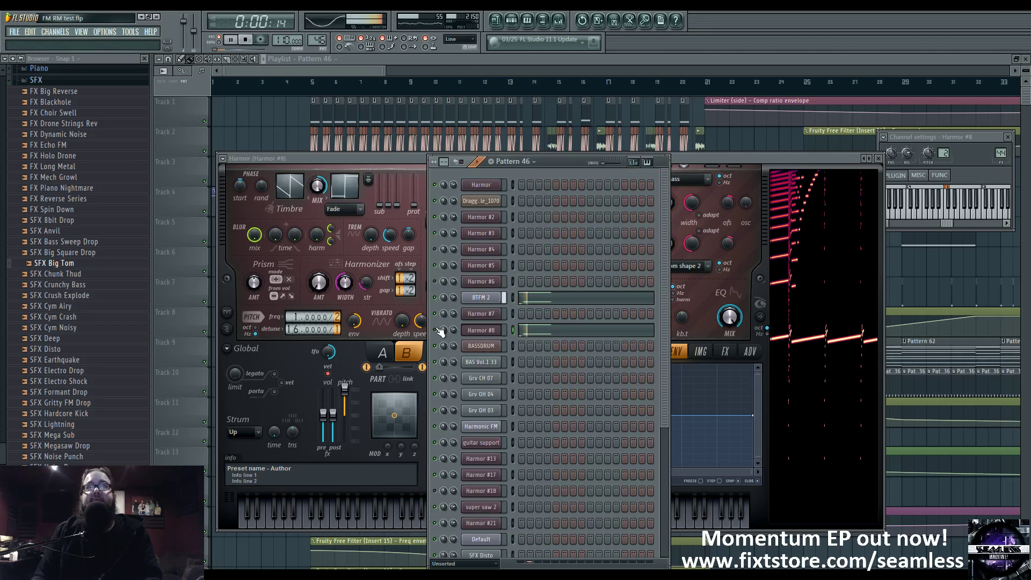
{"action": "key", "text": "F12"}
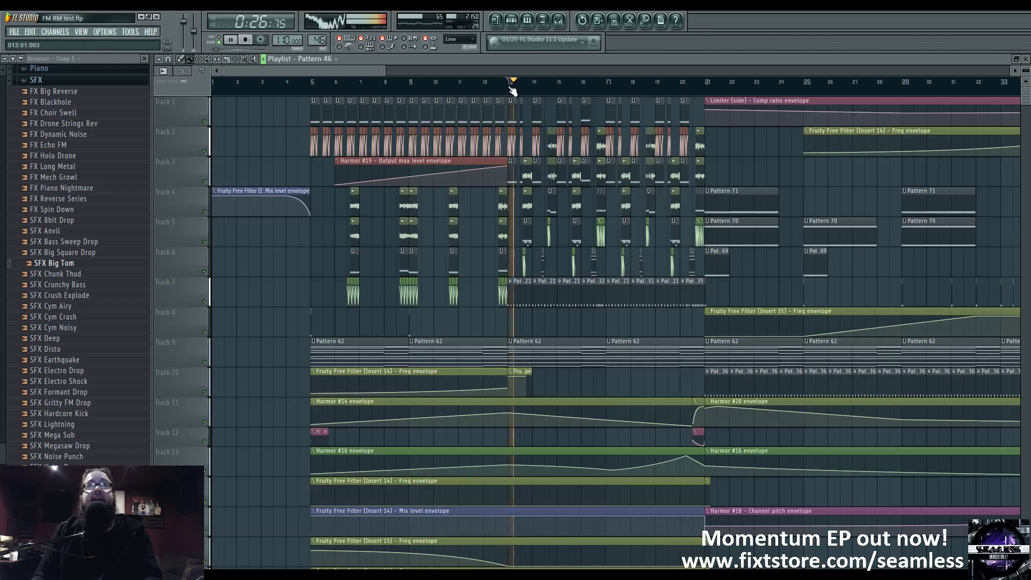
{"action": "left_click_drag", "start_coordinate": [577, 329], "coordinate": [339, 316]}
{"action": "scroll", "coordinate": [339, 316], "scroll_direction": "down", "scroll_amount": 6}
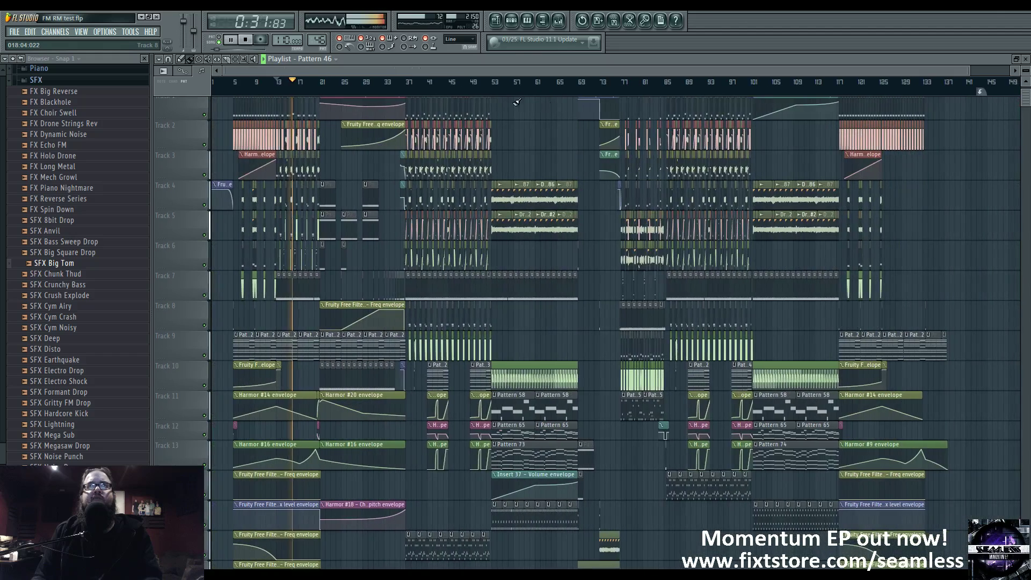
Play the song from bar 53 and inspect the second Fruity Parametric EQ 2 on mixer Insert 25
{"action": "left_click", "coordinate": [493, 91]}
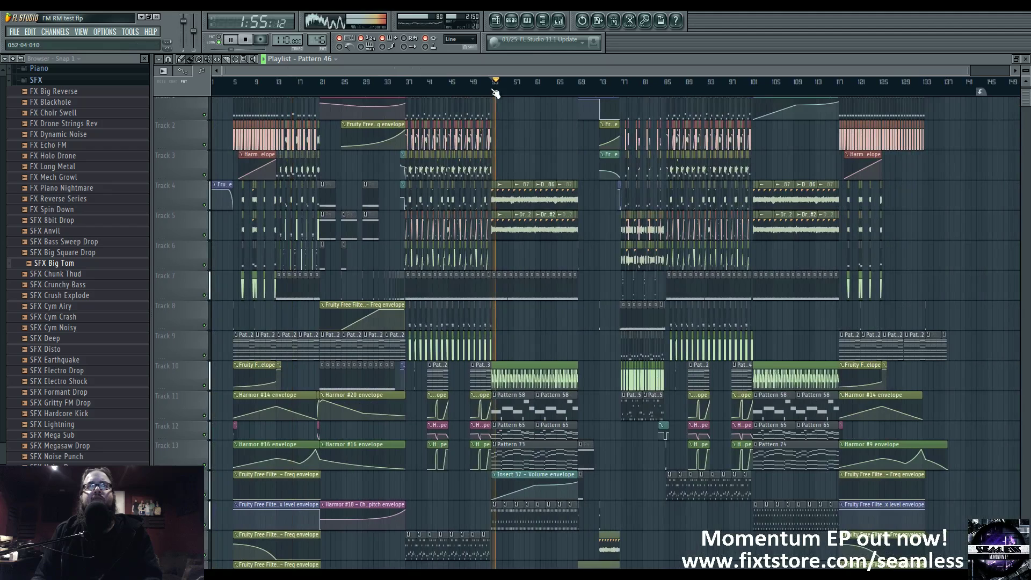
{"action": "left_click", "coordinate": [562, 23]}
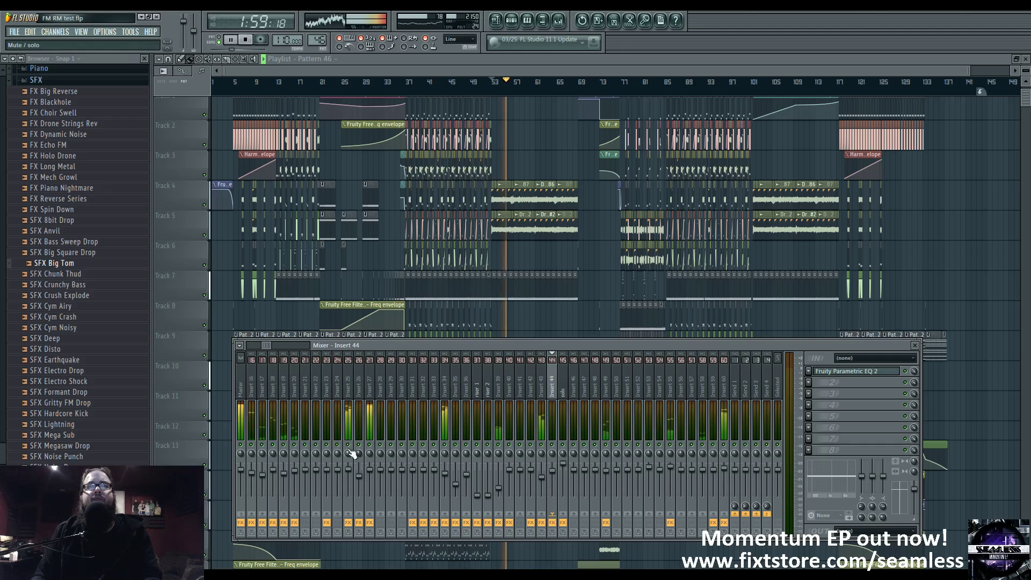
{"action": "left_click", "coordinate": [352, 396]}
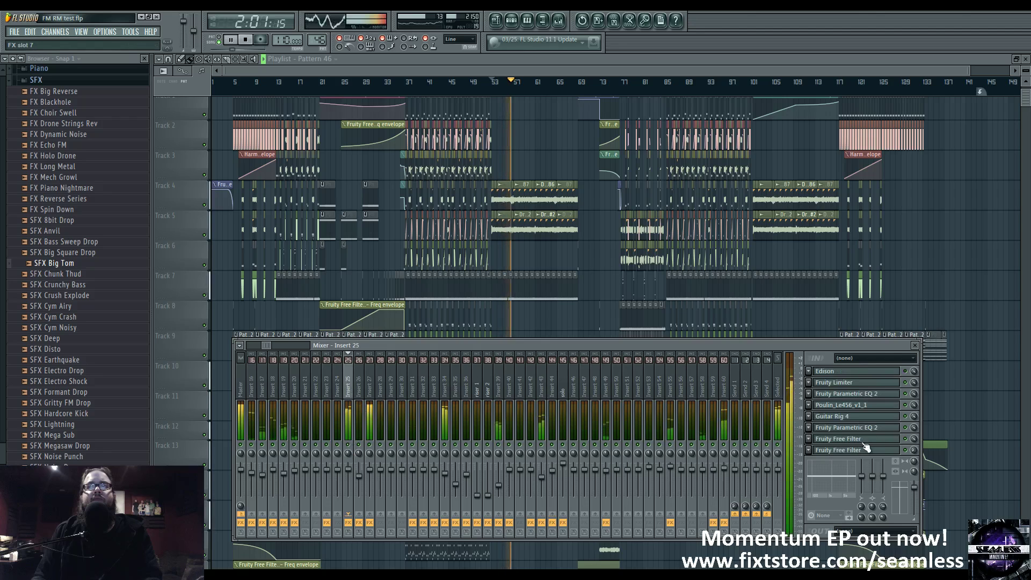
{"action": "left_click", "coordinate": [854, 427]}
{"action": "left_click", "coordinate": [853, 428]}
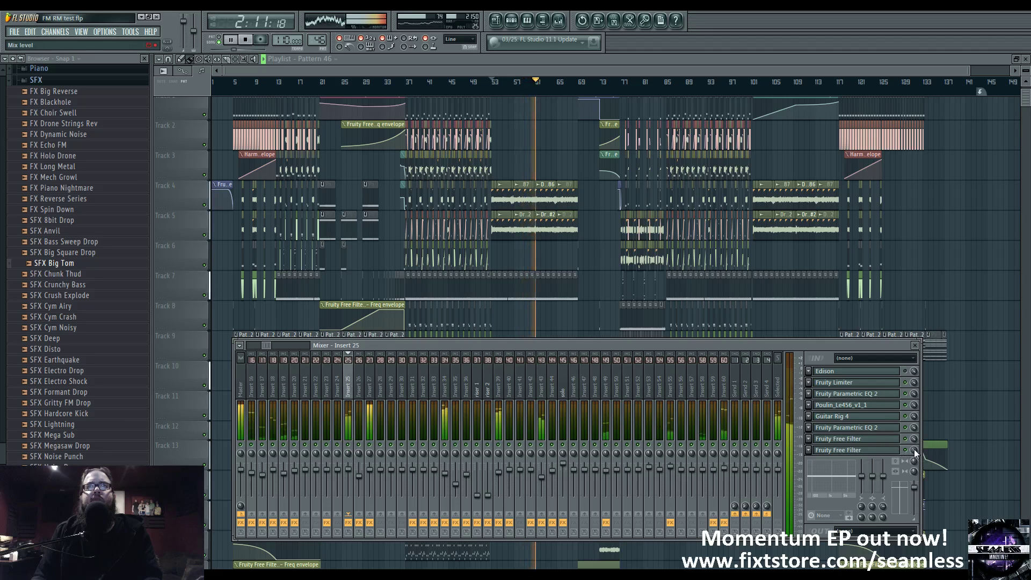
Stop playback, return to the playlist and play the breakdown from bar 21
{"action": "right_click", "coordinate": [589, 274]}
{"action": "key", "text": "space"}
{"action": "scroll", "coordinate": [593, 347], "scroll_direction": "up", "scroll_amount": 1}
{"action": "scroll", "coordinate": [342, 357], "scroll_direction": "up", "scroll_amount": 5}
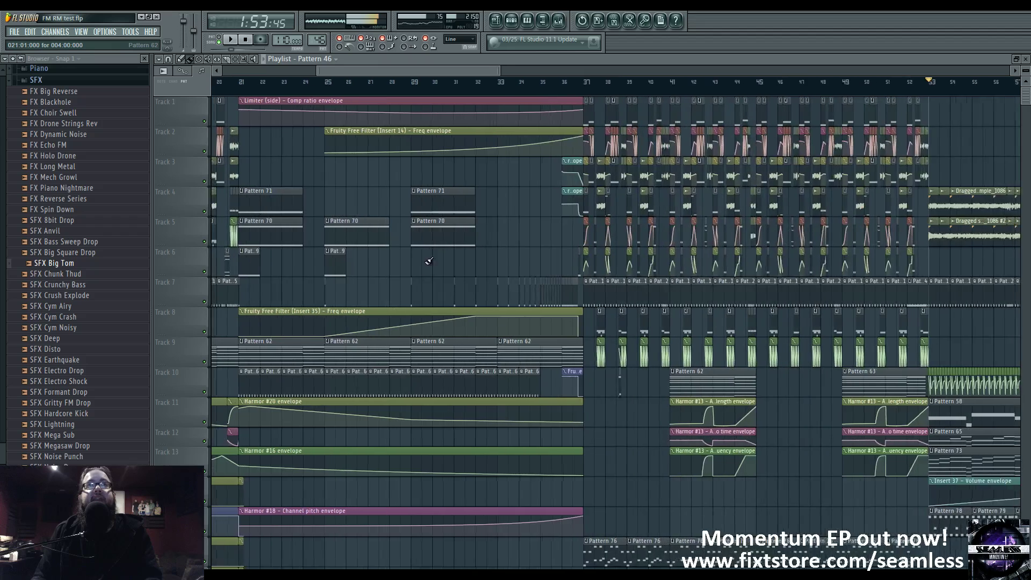
{"action": "left_click_drag", "start_coordinate": [382, 357], "coordinate": [568, 355]}
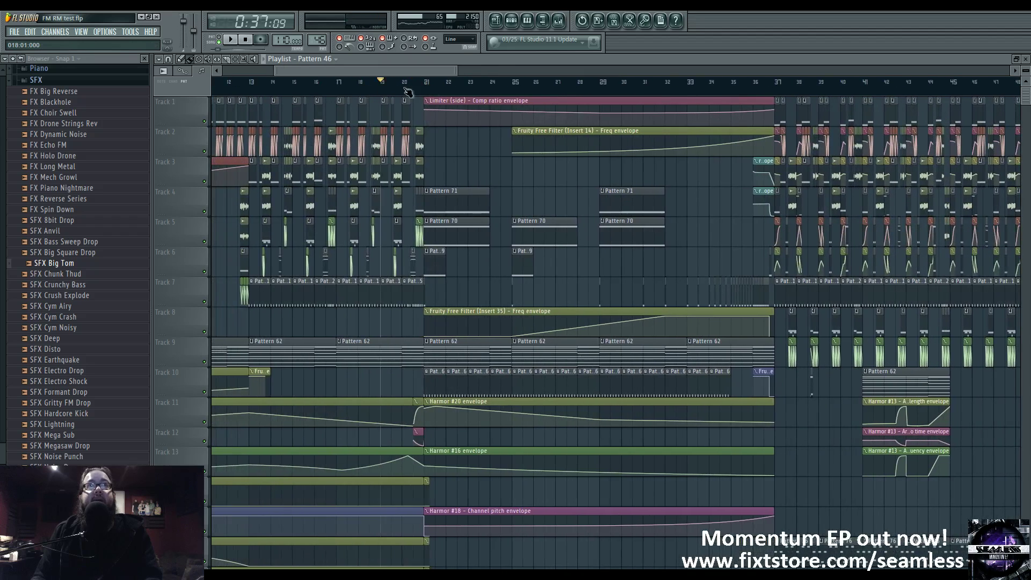
{"action": "left_click_drag", "start_coordinate": [563, 284], "coordinate": [517, 284]}
{"action": "key", "text": "space"}
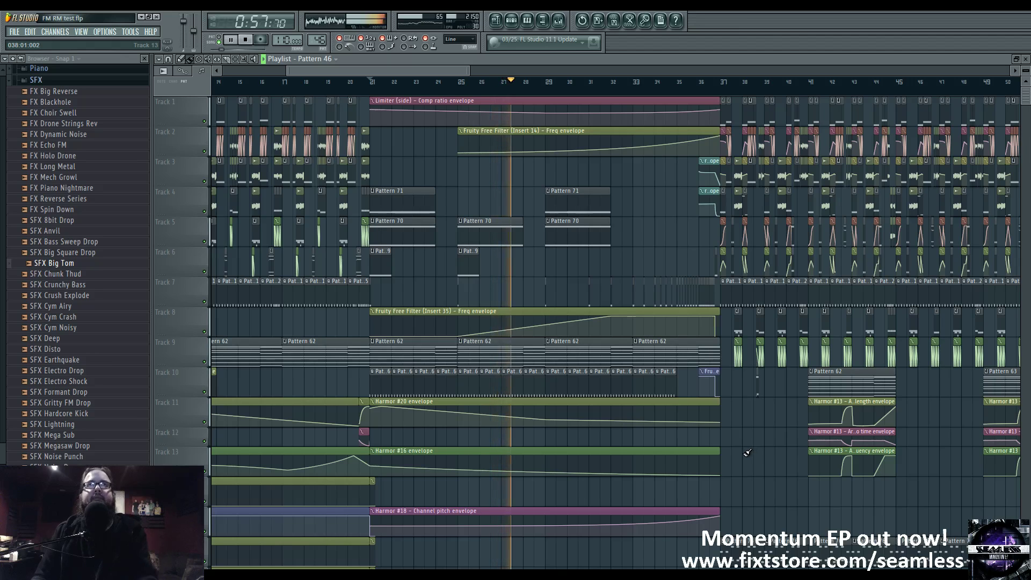
Open Pattern 68 from Track 23 in the piano roll and show its channel list
{"action": "left_click_drag", "start_coordinate": [749, 452], "coordinate": [745, 343]}
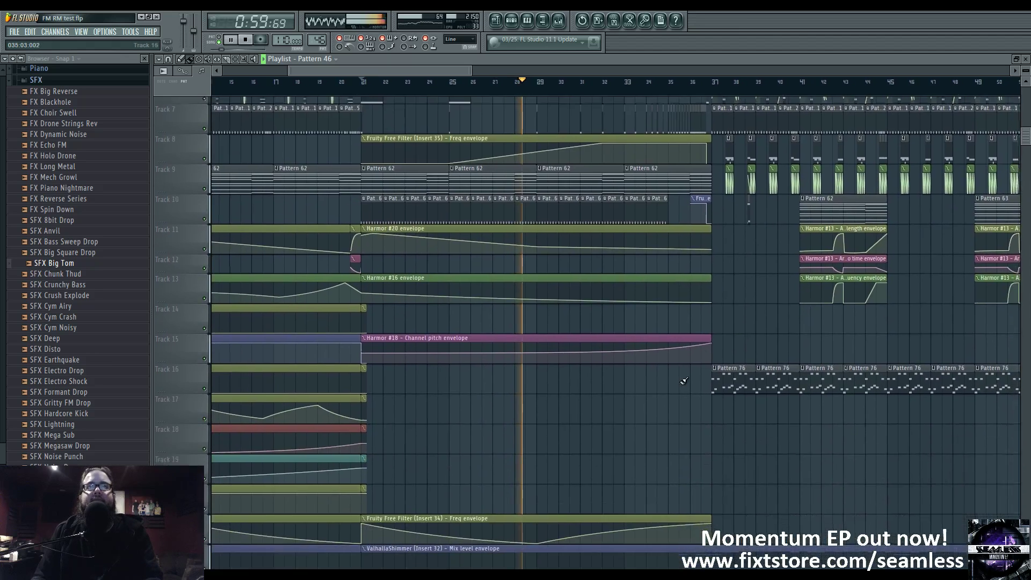
{"action": "left_click_drag", "start_coordinate": [579, 473], "coordinate": [559, 226]}
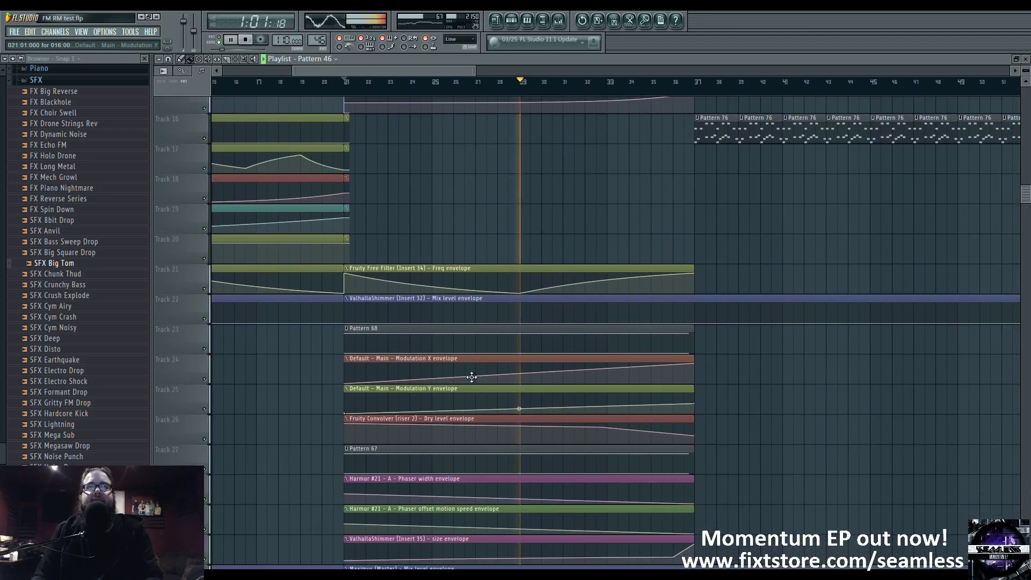
{"action": "double_click", "coordinate": [474, 333]}
{"action": "left_click", "coordinate": [512, 21]}
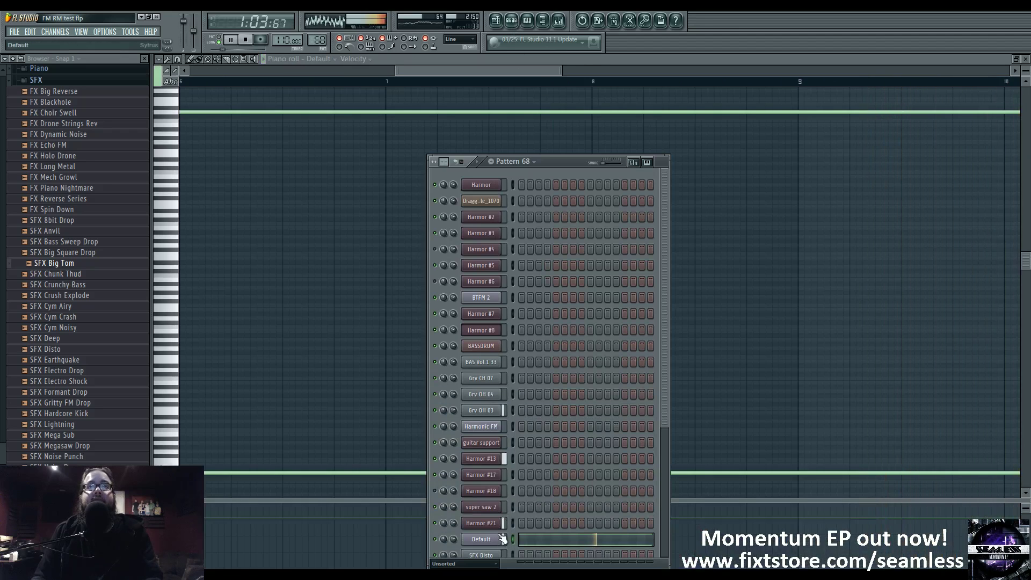
Open the Harmor #25 instrument, followed by Harmor #21, from the channel list
{"action": "scroll", "coordinate": [495, 472], "scroll_direction": "down", "scroll_amount": 5}
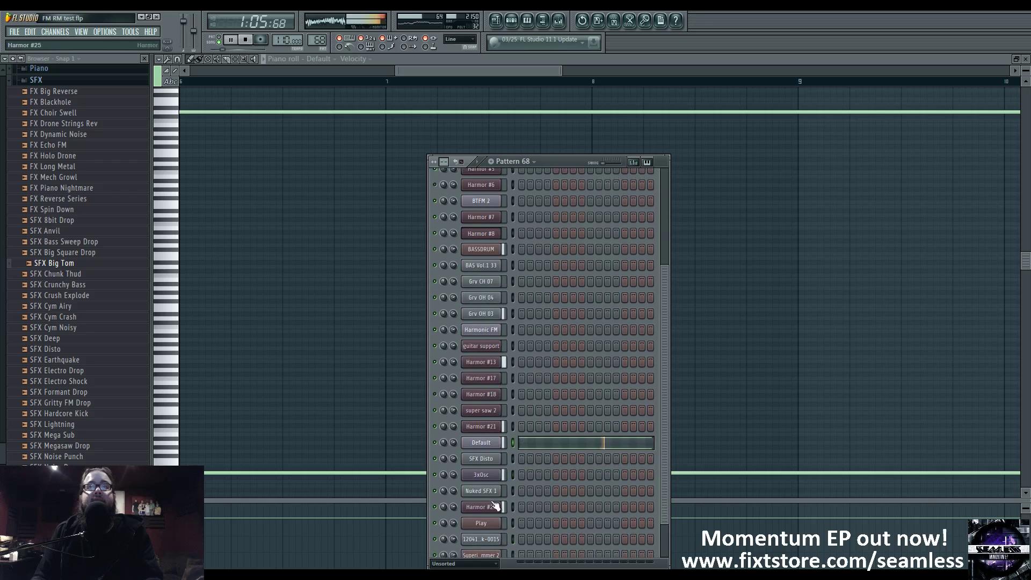
{"action": "left_click", "coordinate": [495, 508]}
{"action": "left_click", "coordinate": [564, 160]}
{"action": "scroll", "coordinate": [516, 359], "scroll_direction": "down", "scroll_amount": 2}
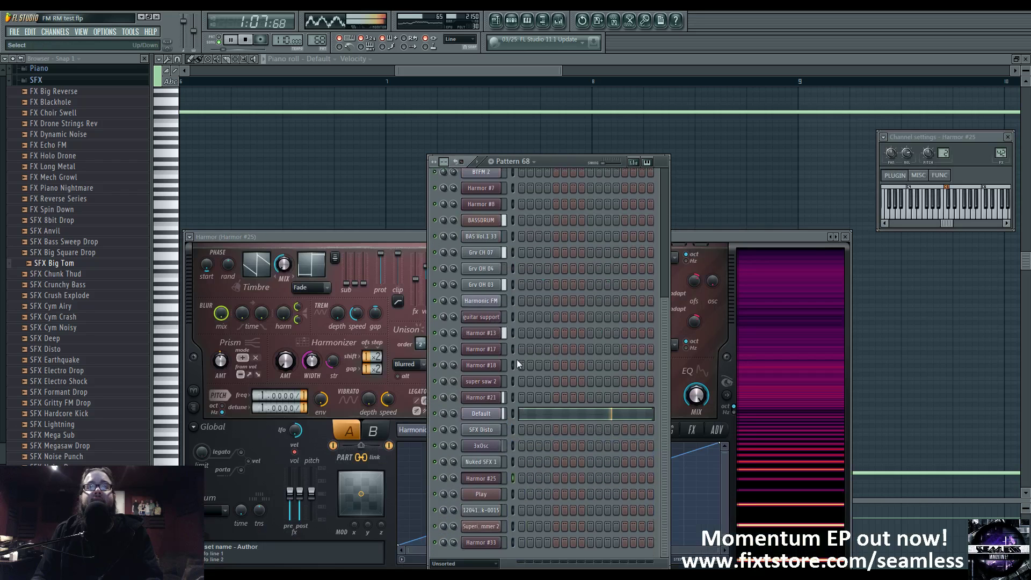
{"action": "left_click", "coordinate": [481, 394]}
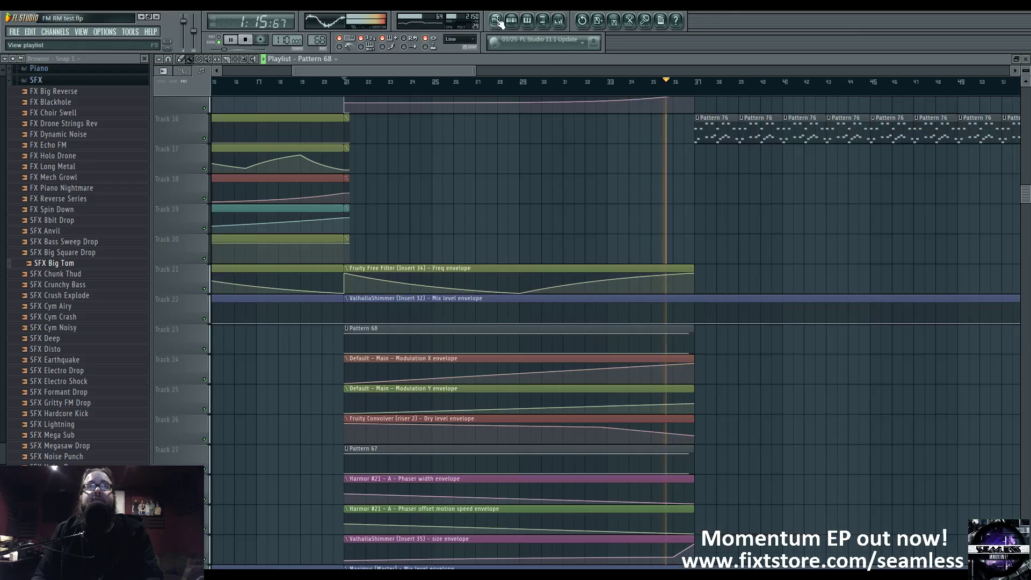
Return to the playlist, stop playback and open the mixer to view the riser tracks
{"action": "key", "text": "F5"}
{"action": "scroll", "coordinate": [563, 223], "scroll_direction": "up", "scroll_amount": 3}
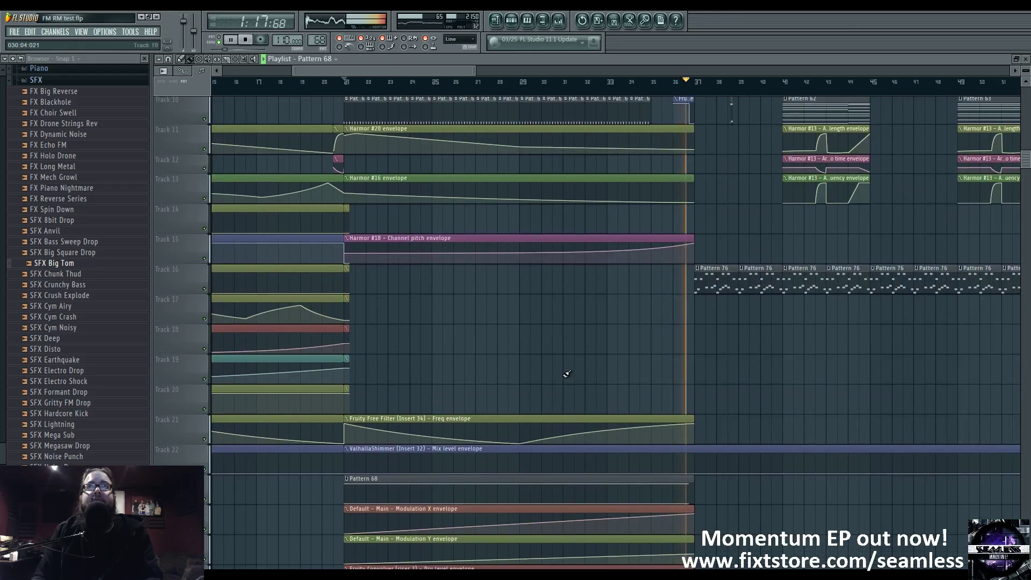
{"action": "key", "text": "space"}
{"action": "left_click_drag", "start_coordinate": [488, 370], "coordinate": [502, 150]}
{"action": "left_click", "coordinate": [564, 23]}
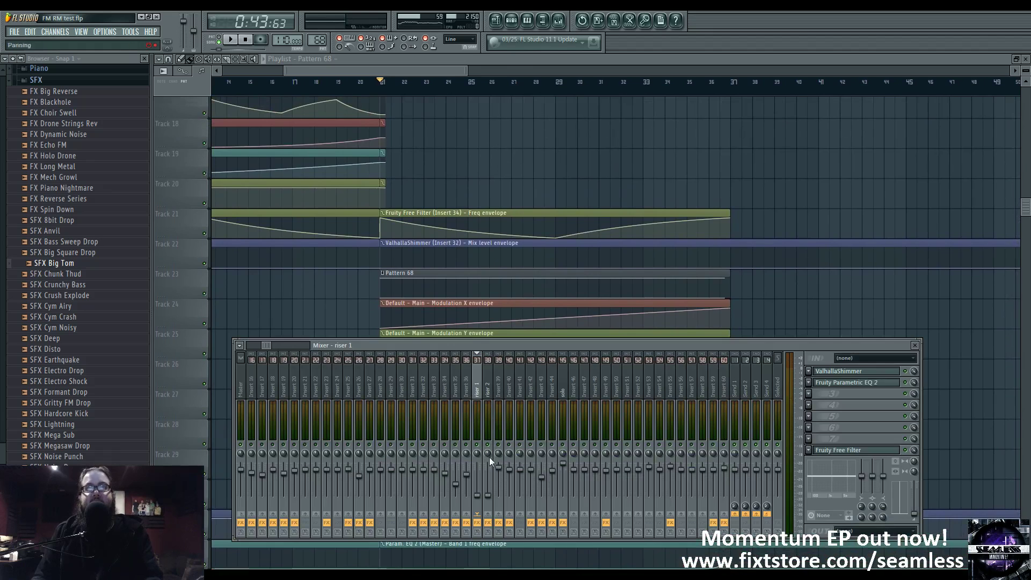
Play the section from bar 21 and inspect the Fruity Parametric EQ 2 on the riser mixer tracks
{"action": "key", "text": "space"}
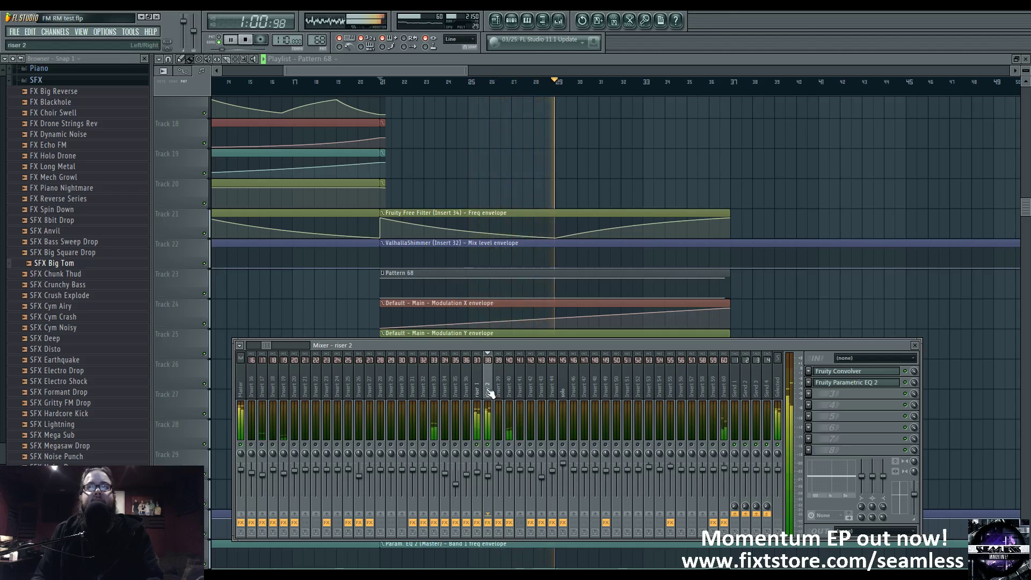
{"action": "left_click", "coordinate": [849, 383]}
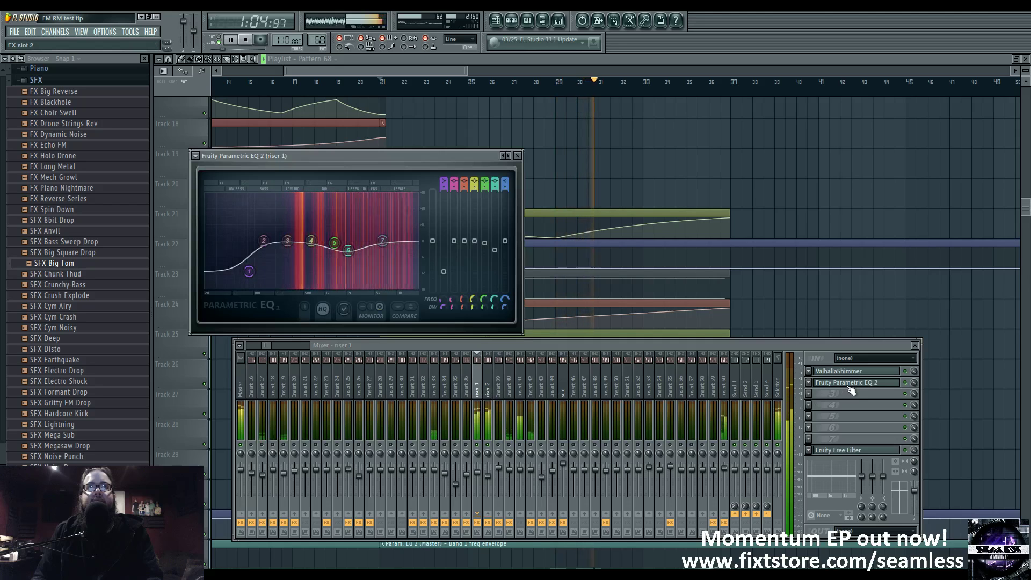
{"action": "left_click", "coordinate": [850, 384]}
{"action": "left_click", "coordinate": [489, 391]}
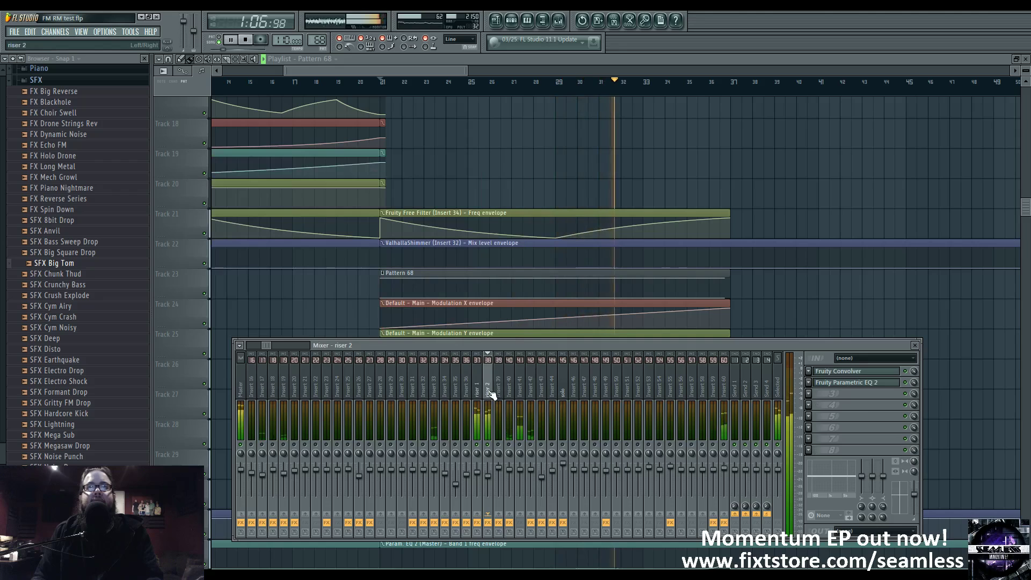
Show the channel list, close all floating windows and stop playback
{"action": "left_click", "coordinate": [511, 20]}
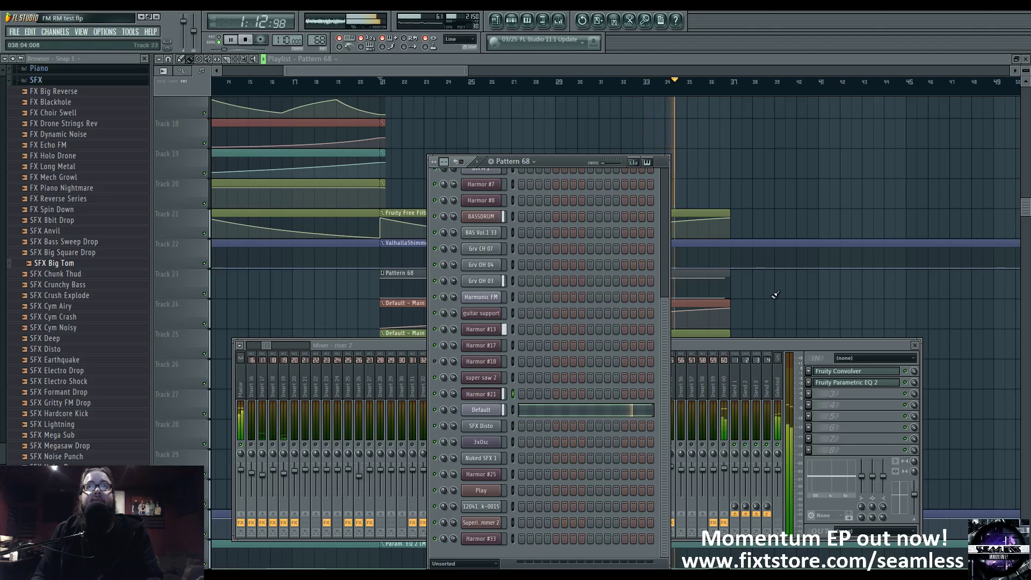
{"action": "key", "text": "F12"}
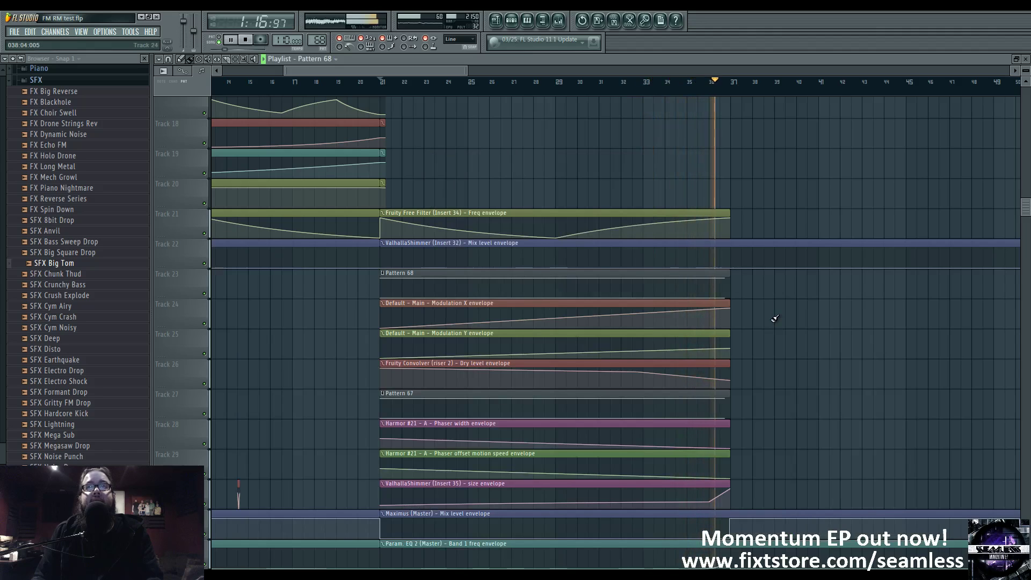
{"action": "key", "text": "space"}
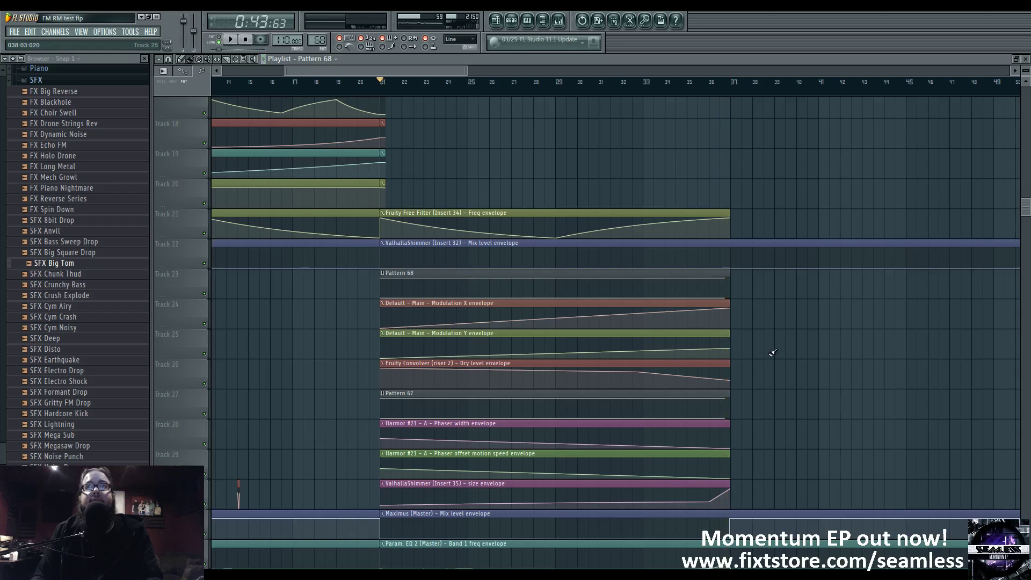
Open Pattern 68 in the piano roll and examine the pitches and lengths of its sustained notes
{"action": "scroll", "coordinate": [767, 249], "scroll_direction": "down", "scroll_amount": 3}
{"action": "scroll", "coordinate": [768, 301], "scroll_direction": "up", "scroll_amount": 6}
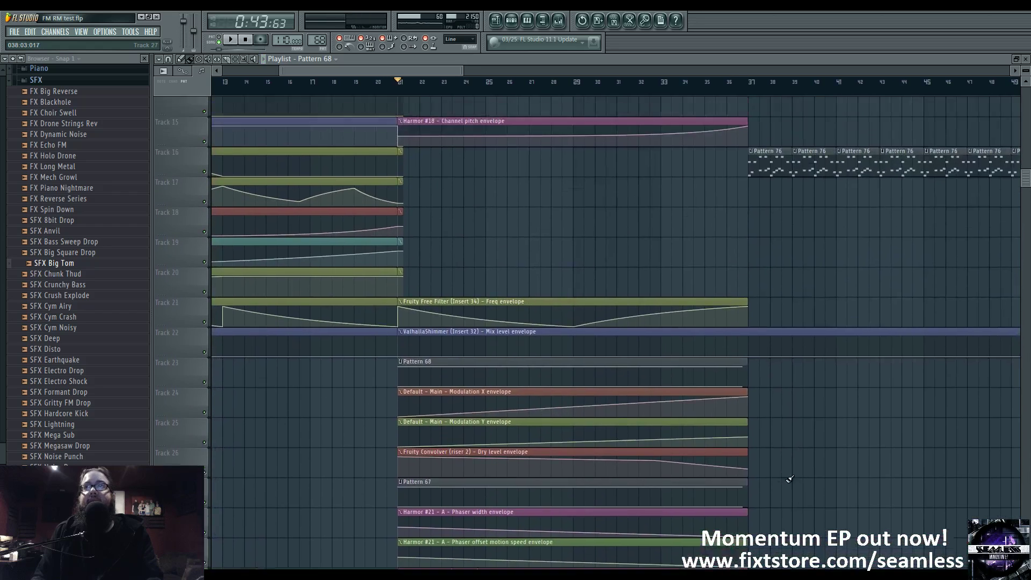
{"action": "scroll", "coordinate": [789, 478], "scroll_direction": "up", "scroll_amount": 8}
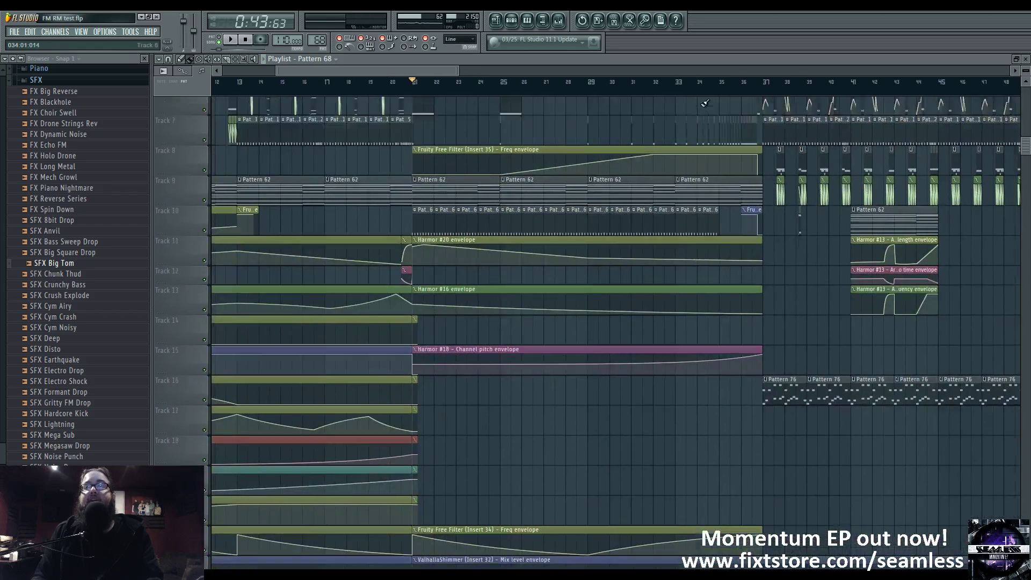
{"action": "scroll", "coordinate": [590, 204], "scroll_direction": "down", "scroll_amount": 5}
{"action": "double_click", "coordinate": [437, 307]}
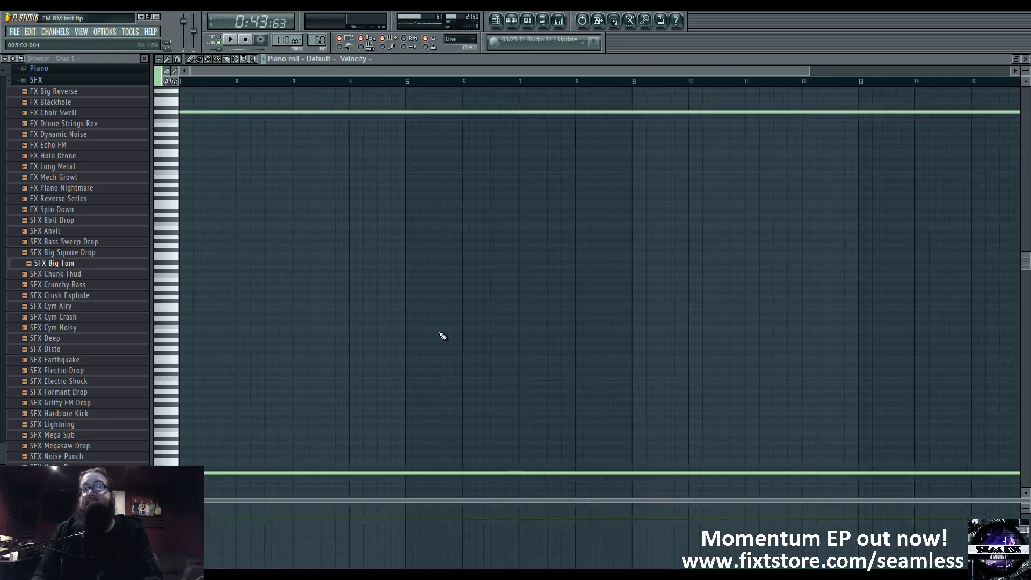
{"action": "scroll", "coordinate": [441, 341], "scroll_direction": "down", "scroll_amount": 2}
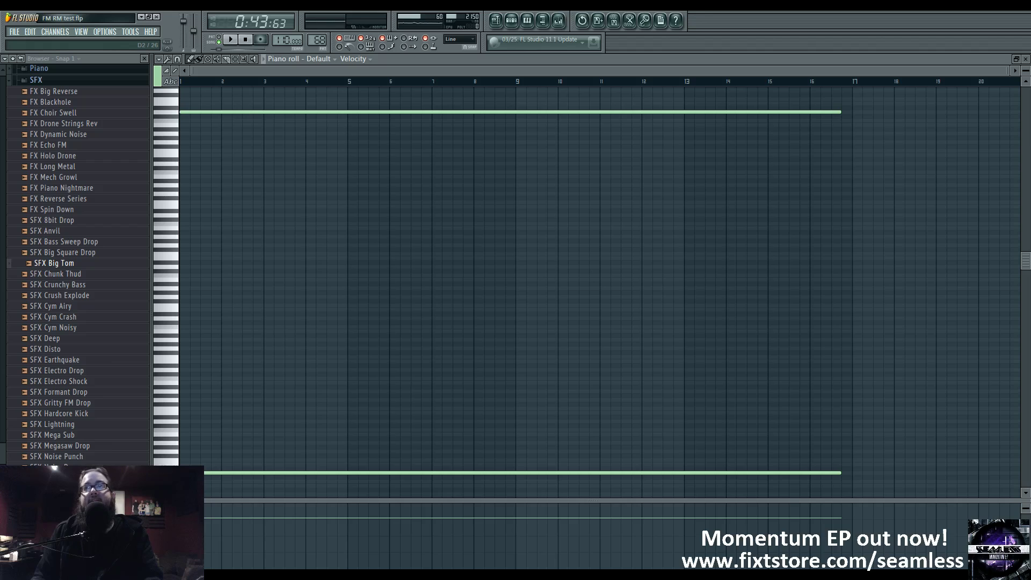
{"action": "scroll", "coordinate": [181, 96], "scroll_direction": "up", "scroll_amount": 8}
{"action": "scroll", "coordinate": [179, 128], "scroll_direction": "up", "scroll_amount": 1}
{"action": "scroll", "coordinate": [176, 130], "scroll_direction": "down", "scroll_amount": 8}
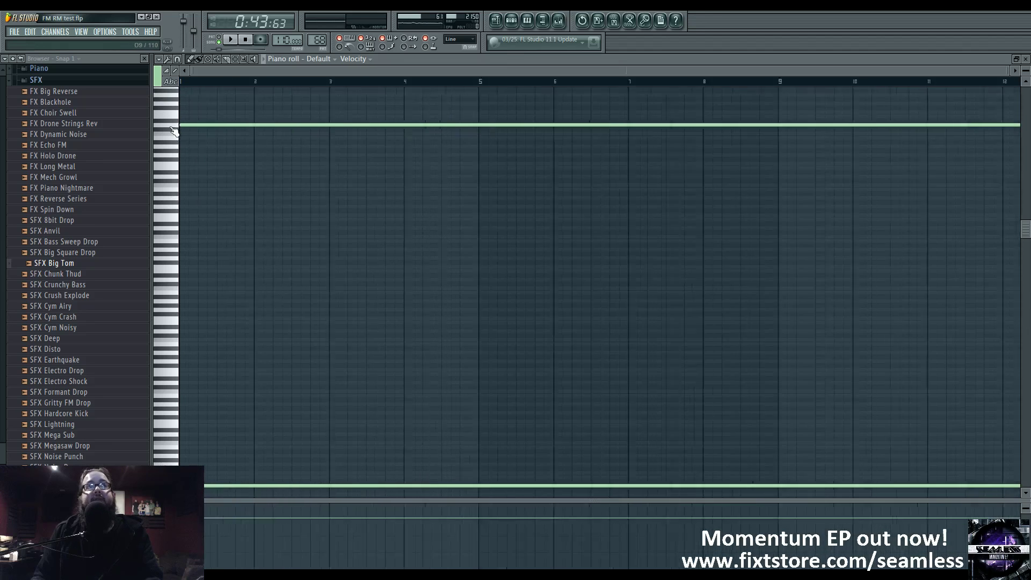
{"action": "scroll", "coordinate": [248, 181], "scroll_direction": "down", "scroll_amount": 3}
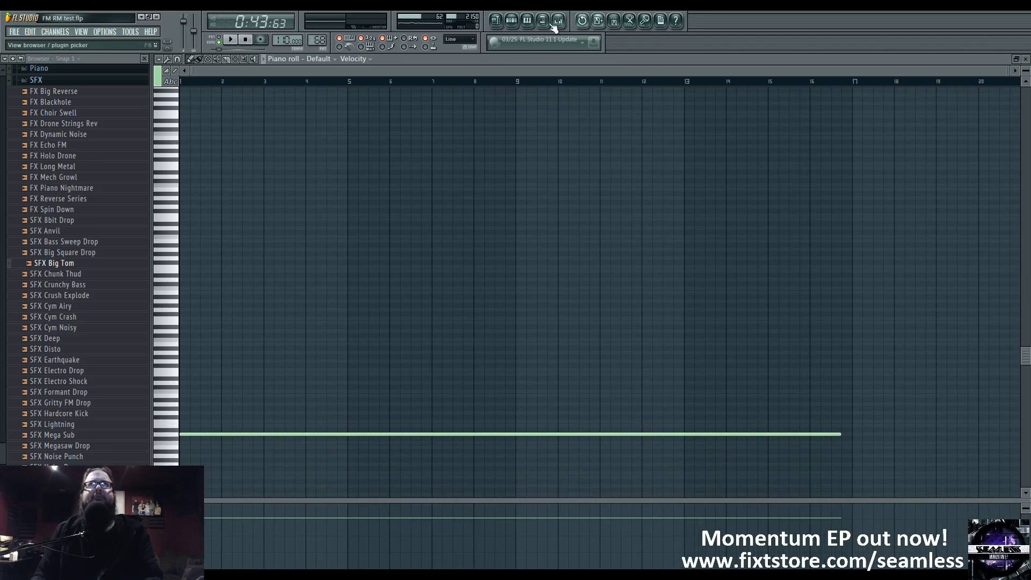
Return to the playlist and open the Sytrus instrument on the Default channel
{"action": "left_click", "coordinate": [502, 24]}
{"action": "scroll", "coordinate": [533, 321], "scroll_direction": "down", "scroll_amount": 2}
{"action": "key", "text": "F6"}
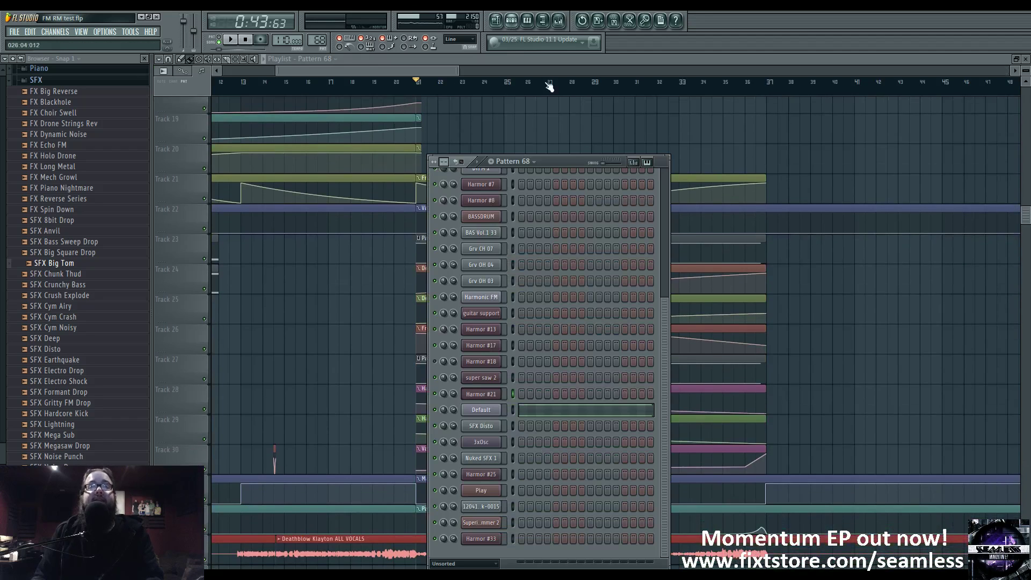
{"action": "left_click", "coordinate": [476, 410]}
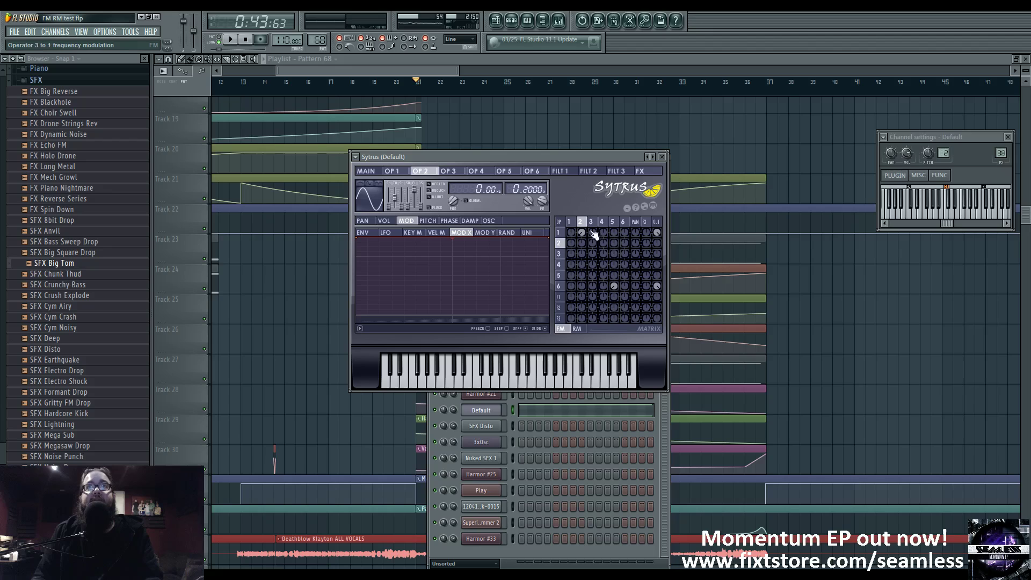
Compare the Modulation X settings of Sytrus operators 1, 2 and 6 and their routing in the FM matrix
{"action": "left_click", "coordinate": [575, 220]}
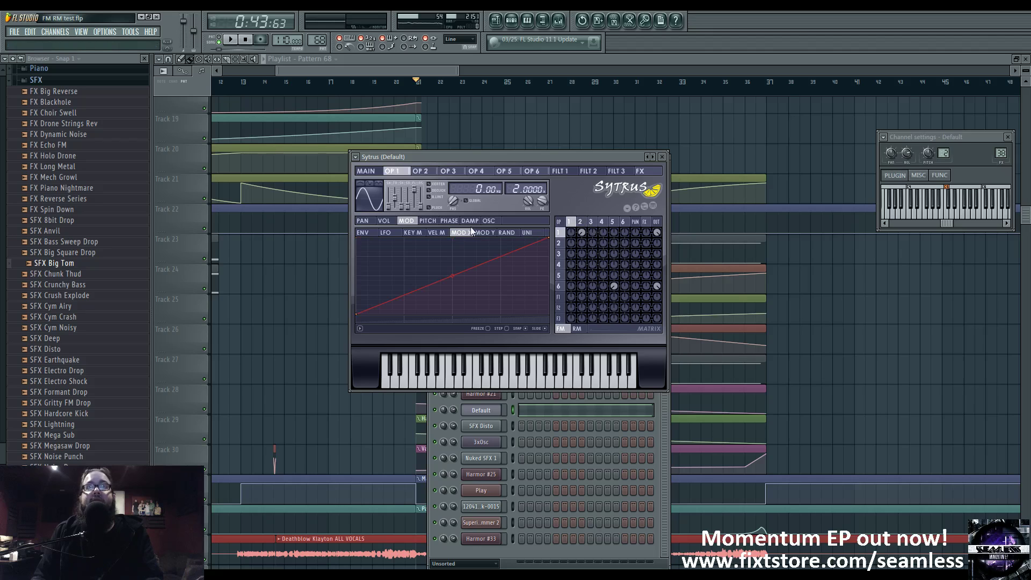
{"action": "left_click", "coordinate": [580, 221]}
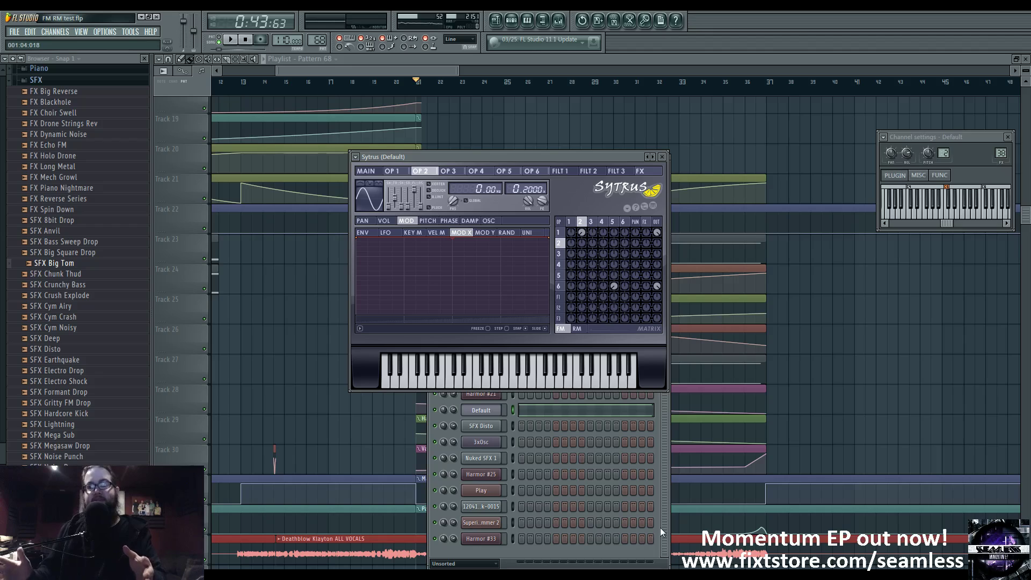
{"action": "left_click", "coordinate": [614, 222]}
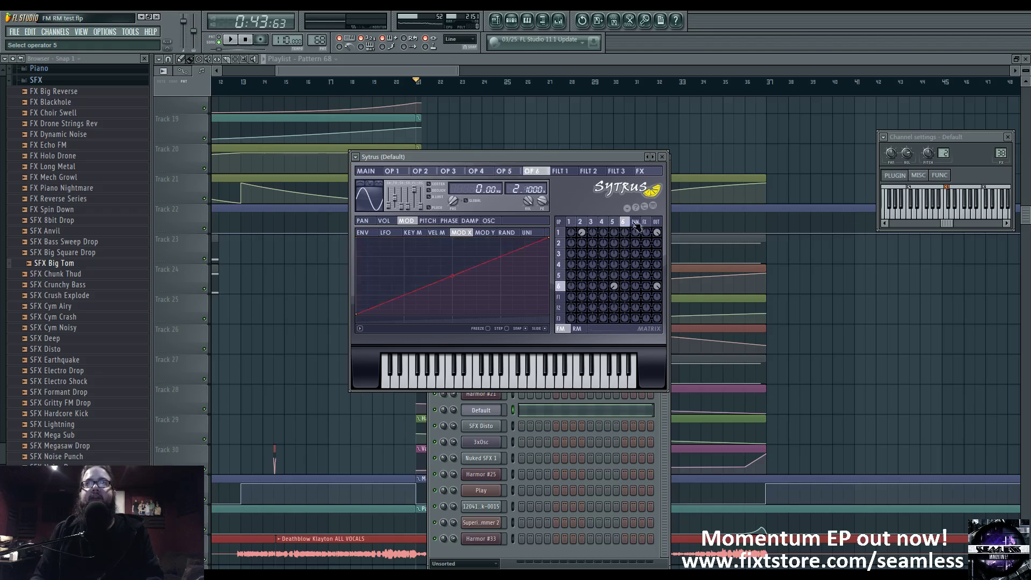
{"action": "left_click", "coordinate": [614, 225]}
{"action": "left_click", "coordinate": [560, 287]}
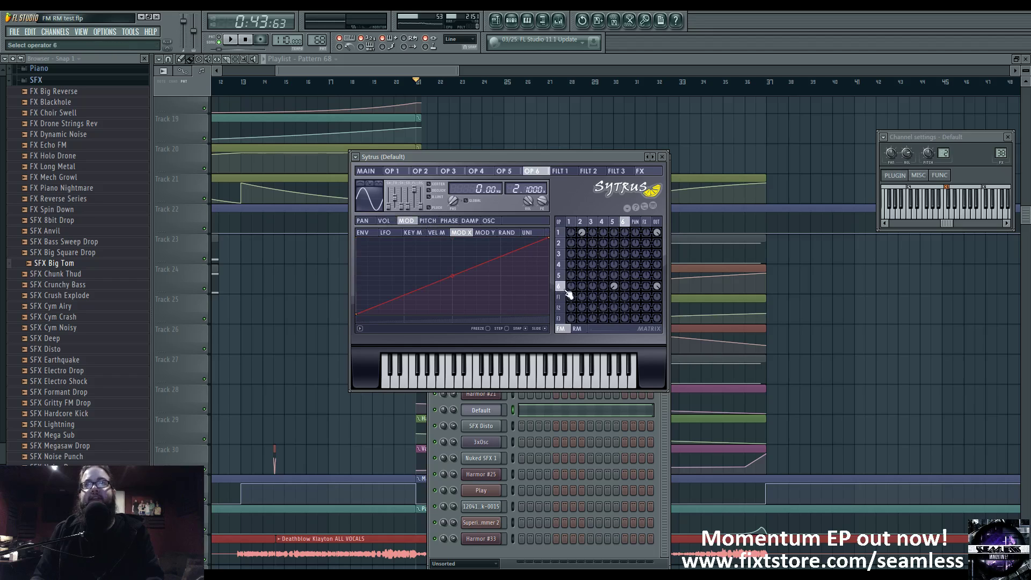
{"action": "left_click", "coordinate": [583, 221]}
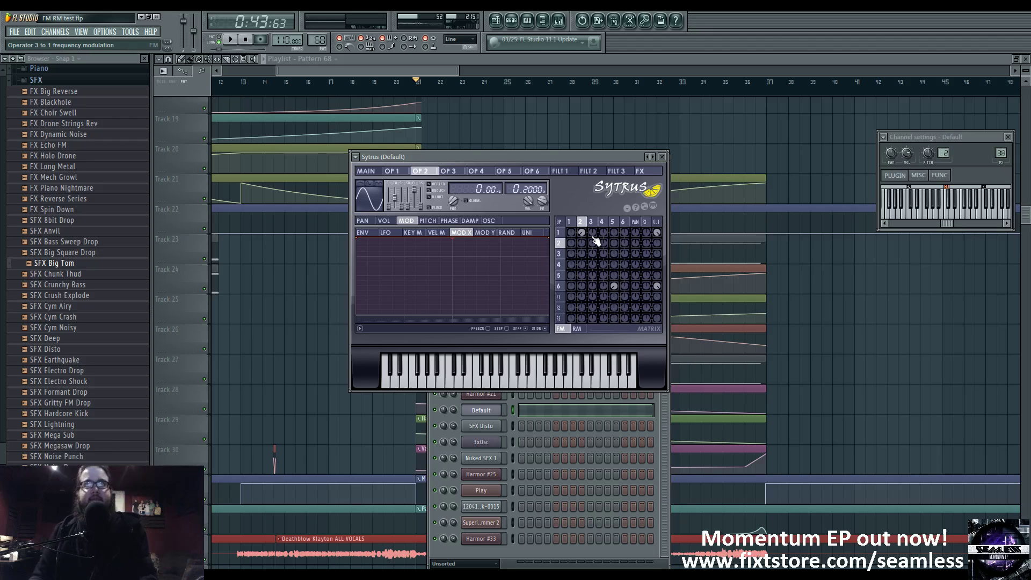
{"action": "left_click", "coordinate": [569, 221]}
{"action": "left_click", "coordinate": [561, 285]}
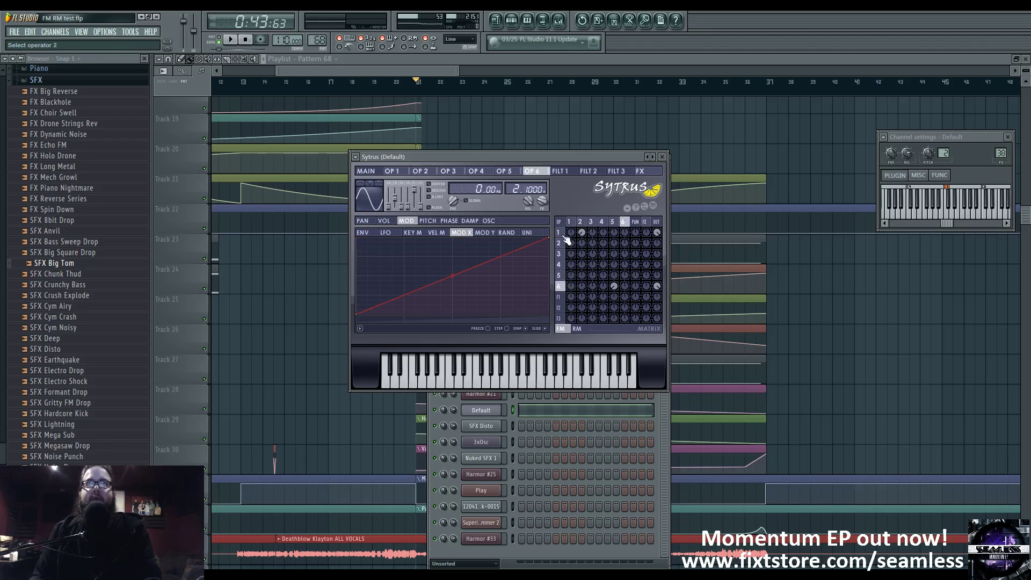
Show the Sytrus Main page, check the Default channel's note in the piano roll and reopen Sytrus
{"action": "left_click", "coordinate": [367, 170]}
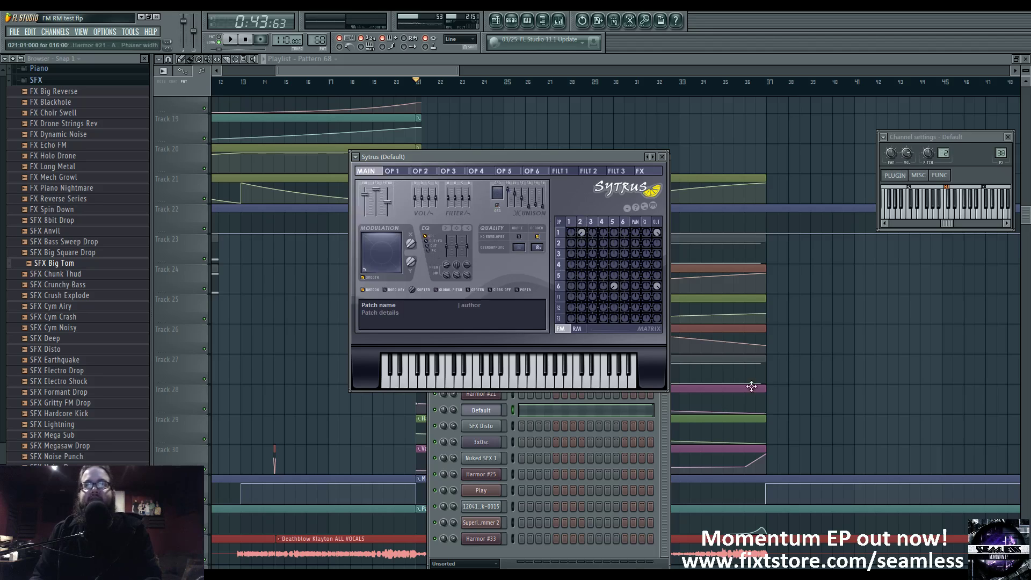
{"action": "key", "text": "F12"}
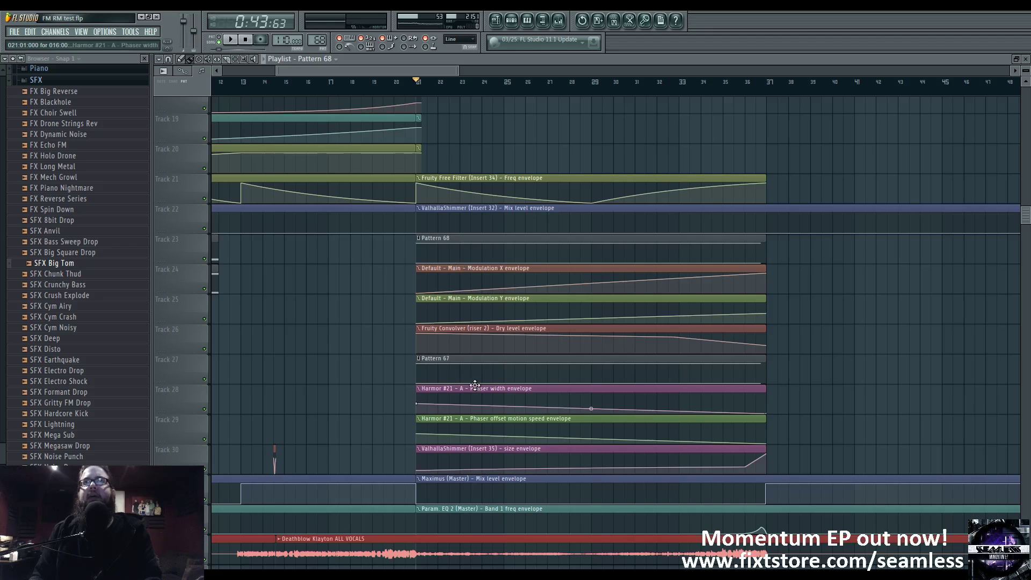
{"action": "left_click", "coordinate": [528, 21]}
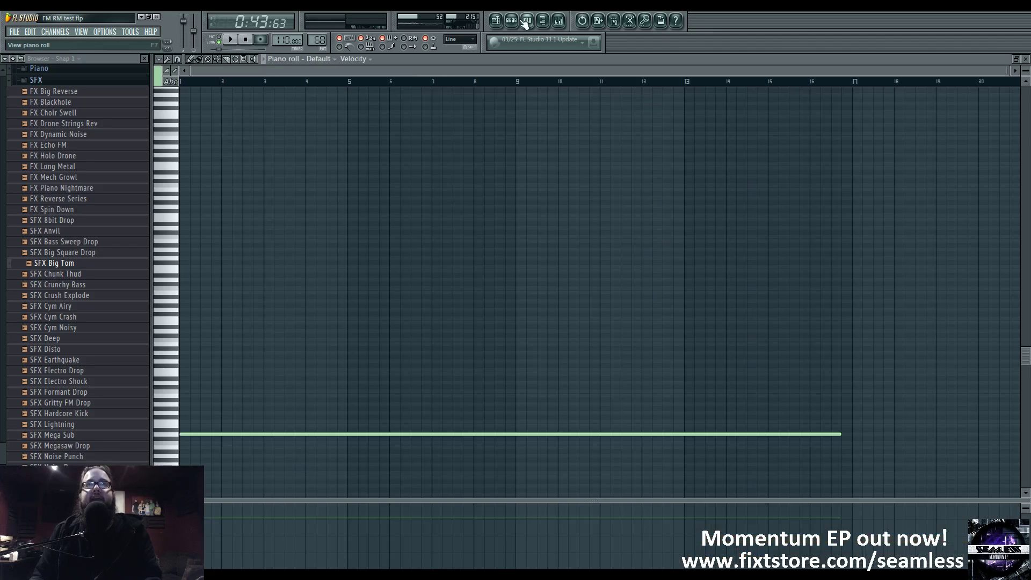
{"action": "left_click", "coordinate": [512, 22]}
{"action": "left_click", "coordinate": [482, 410]}
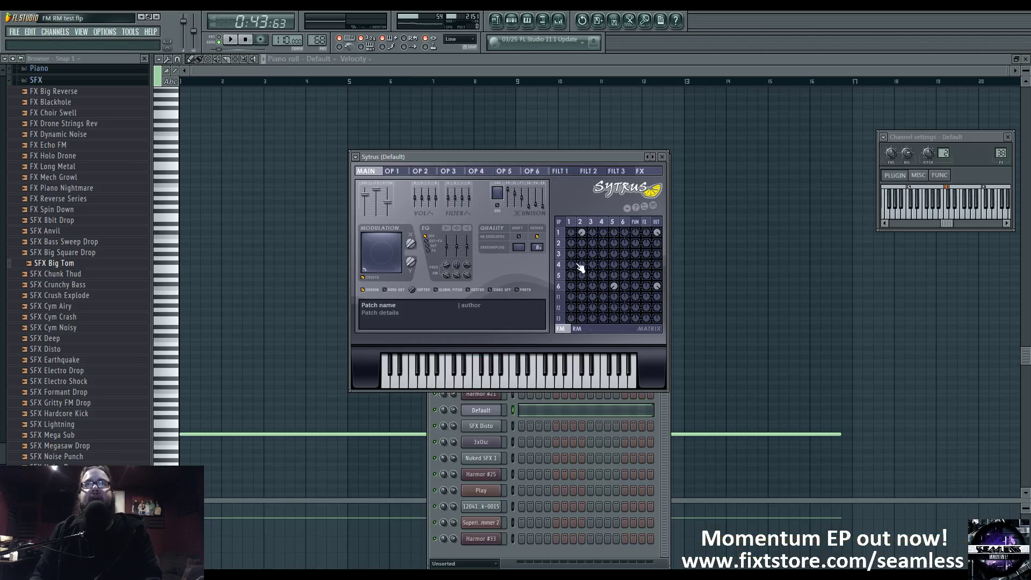
Compare the pitch, modulation and oscillator settings of Sytrus operators 1 and 2, including their Modulation Y mapping
{"action": "left_click", "coordinate": [581, 222]}
{"action": "left_click", "coordinate": [454, 232]}
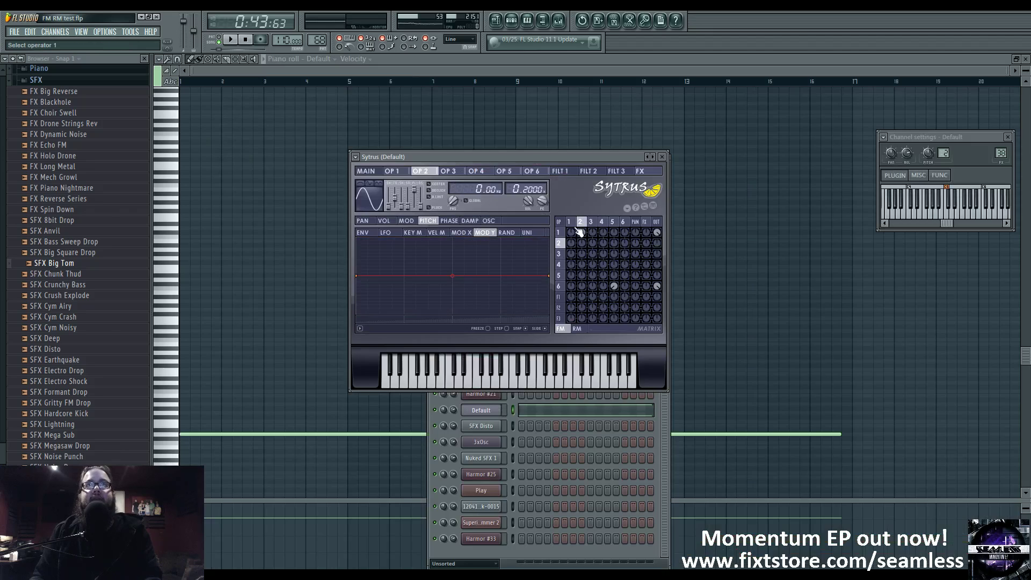
{"action": "mouse_move", "coordinate": [579, 232]}
{"action": "left_mouse_down"}
{"action": "mouse_move", "coordinate": [610, 225]}
{"action": "mouse_move", "coordinate": [591, 228]}
{"action": "left_mouse_up"}
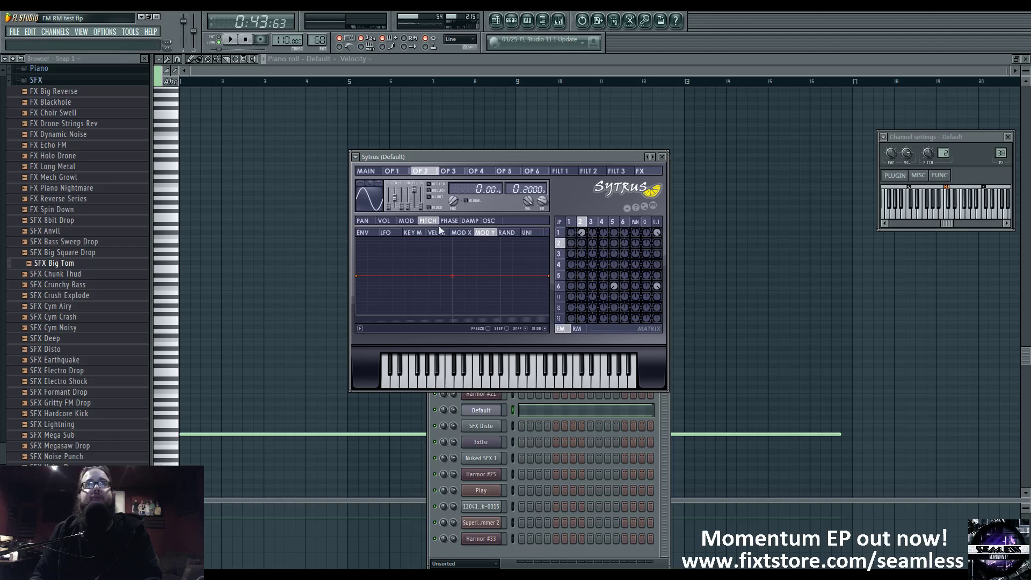
{"action": "left_click", "coordinate": [409, 221]}
{"action": "left_click", "coordinate": [601, 221]}
{"action": "left_click", "coordinate": [572, 221]}
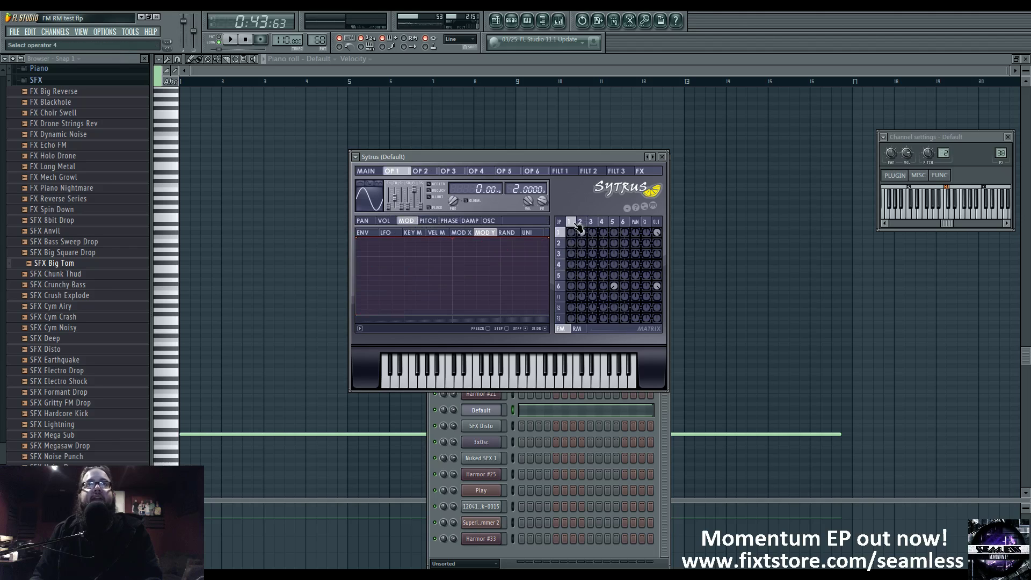
{"action": "left_click", "coordinate": [449, 221]}
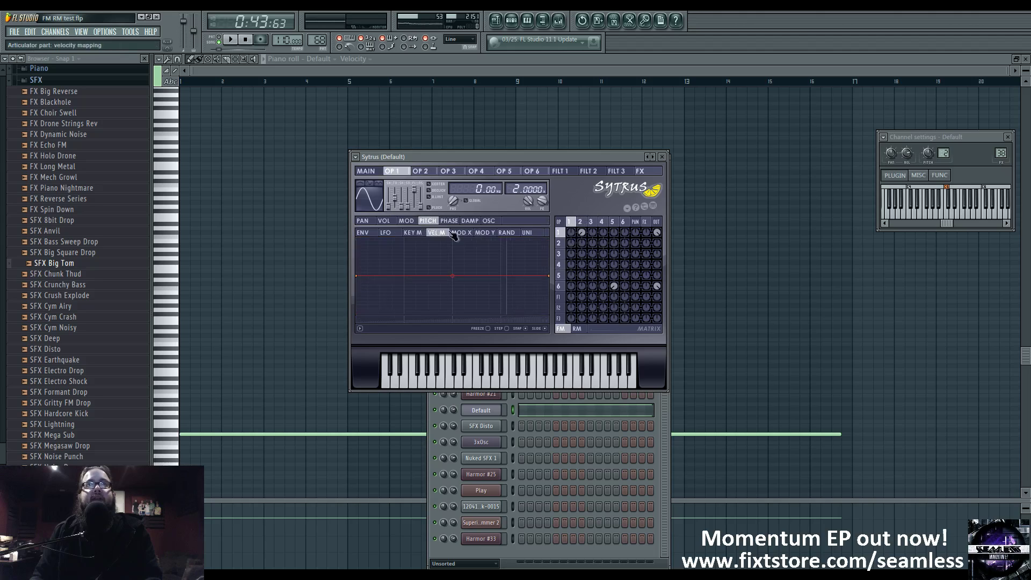
{"action": "left_click", "coordinate": [488, 221]}
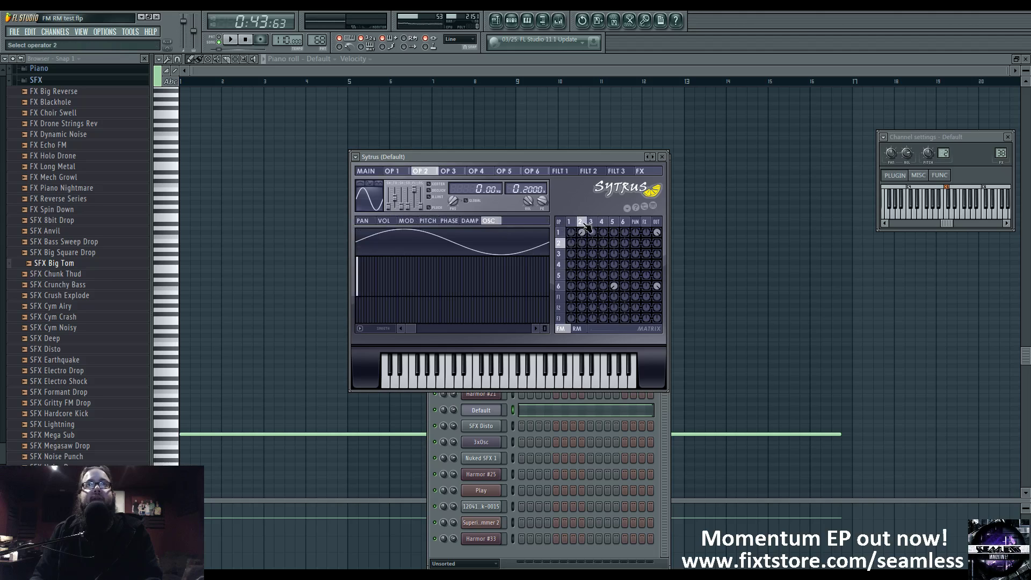
{"action": "left_click", "coordinate": [428, 222]}
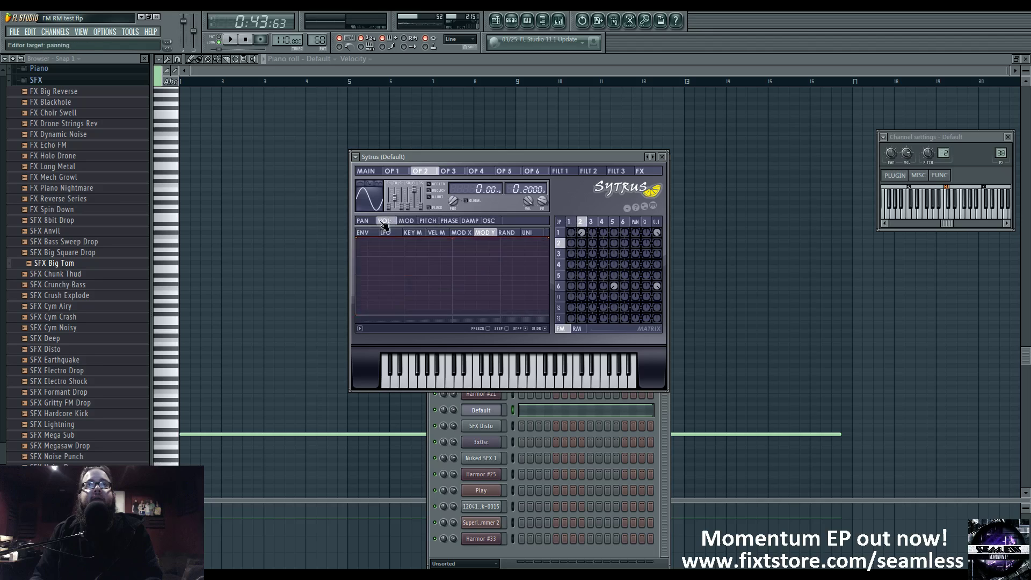
{"action": "left_click", "coordinate": [407, 221]}
Show the Sytrus RM matrix and compare the Modulation Y mapping of operators 3, 2 and 1
{"action": "left_click", "coordinate": [591, 222]}
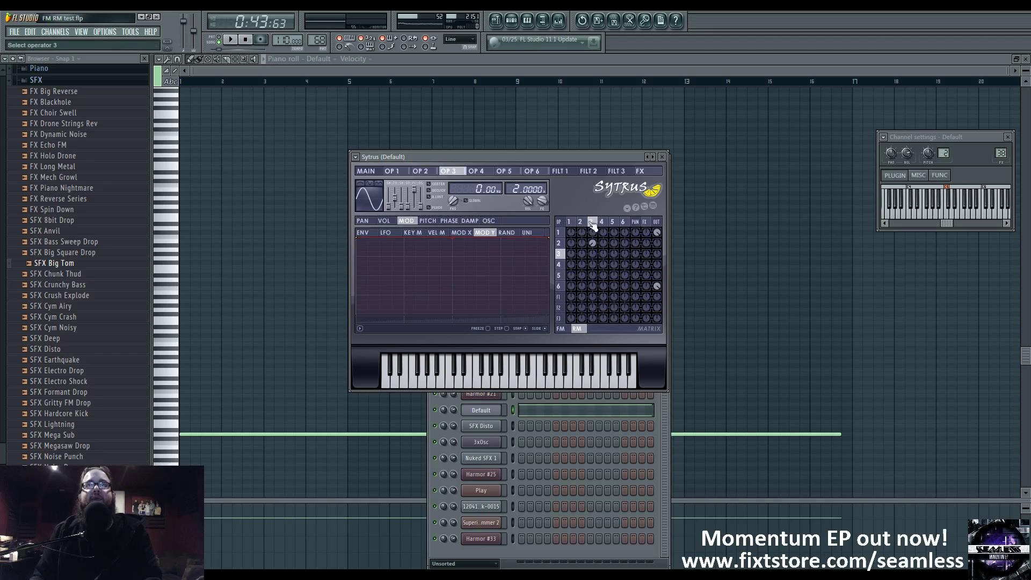
{"action": "left_click", "coordinate": [581, 222]}
{"action": "left_click", "coordinate": [570, 222]}
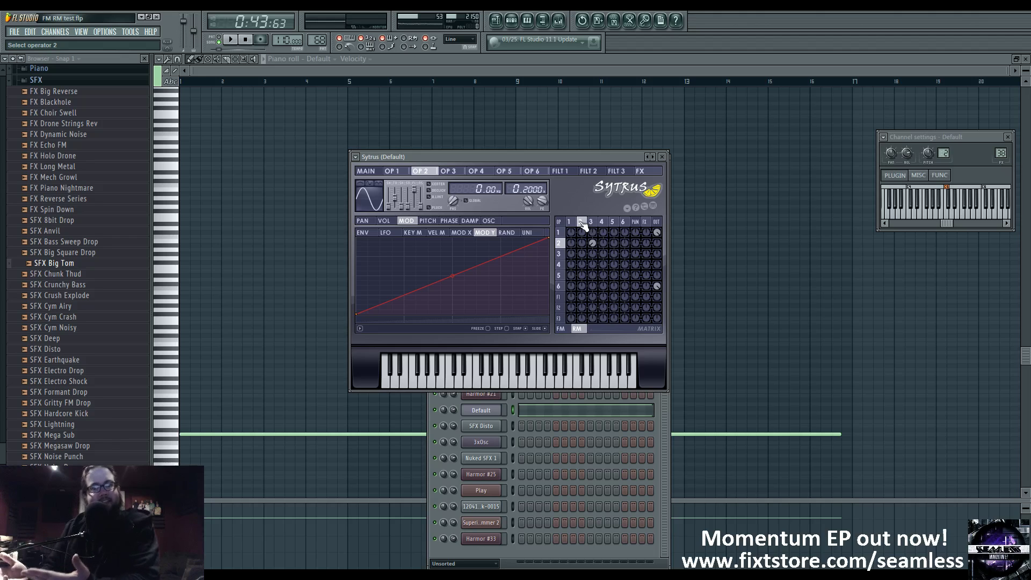
Play the breakdown from bar 21 with the mixer shown, examine Fruity Parametric EQ 2 on riser 2, and stop playback
{"action": "left_click", "coordinate": [498, 22]}
{"action": "left_click", "coordinate": [559, 21]}
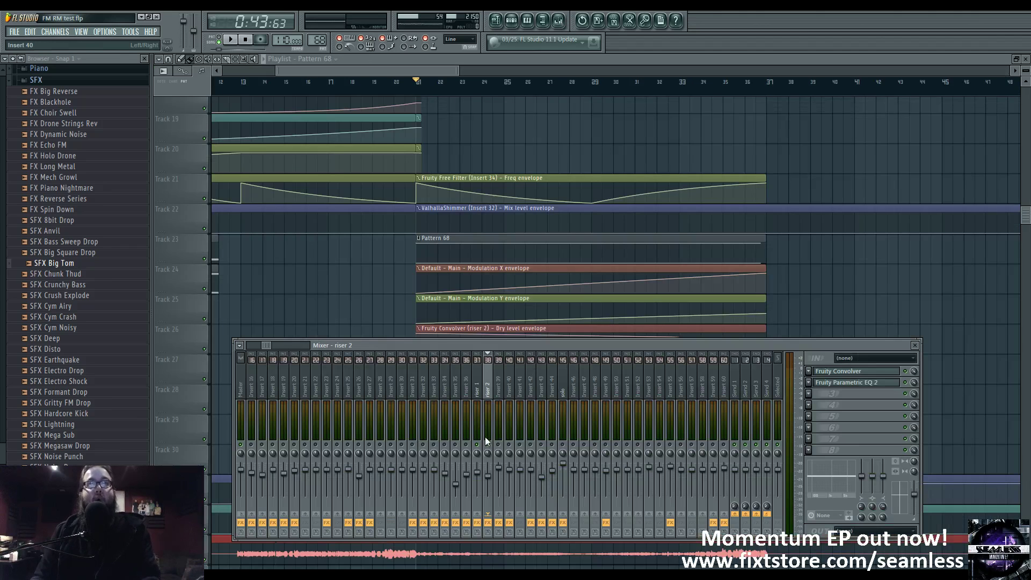
{"action": "key", "text": "space"}
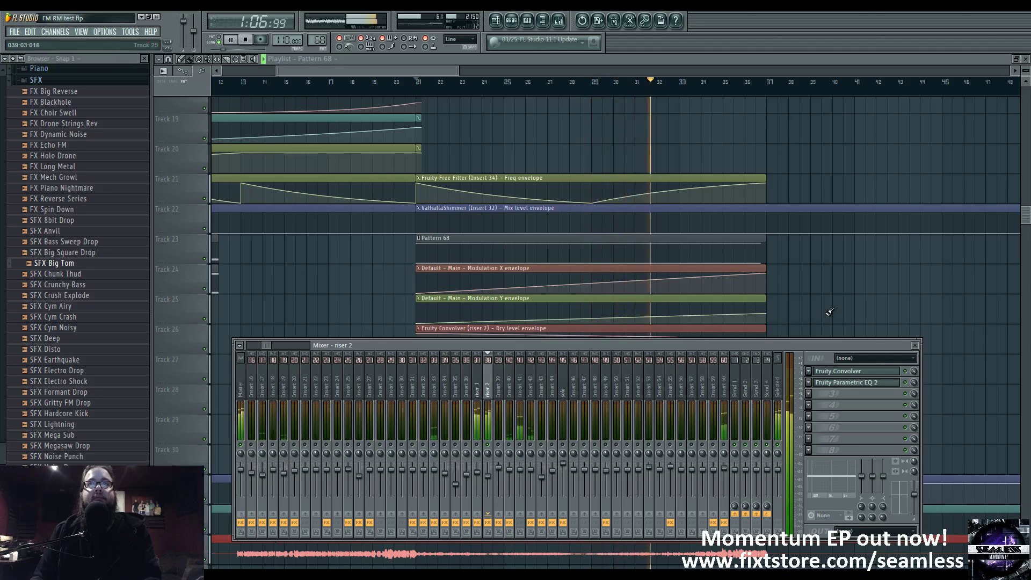
{"action": "mouse_move", "coordinate": [267, 346]}
{"action": "left_mouse_down"}
{"action": "mouse_move", "coordinate": [256, 346]}
{"action": "mouse_move", "coordinate": [265, 346]}
{"action": "left_mouse_up"}
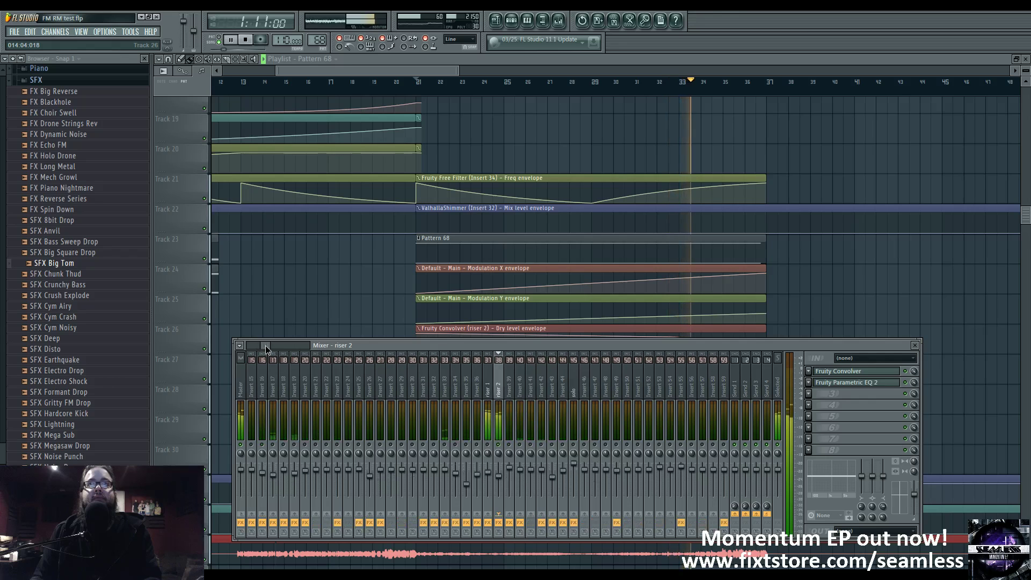
{"action": "left_click", "coordinate": [853, 383]}
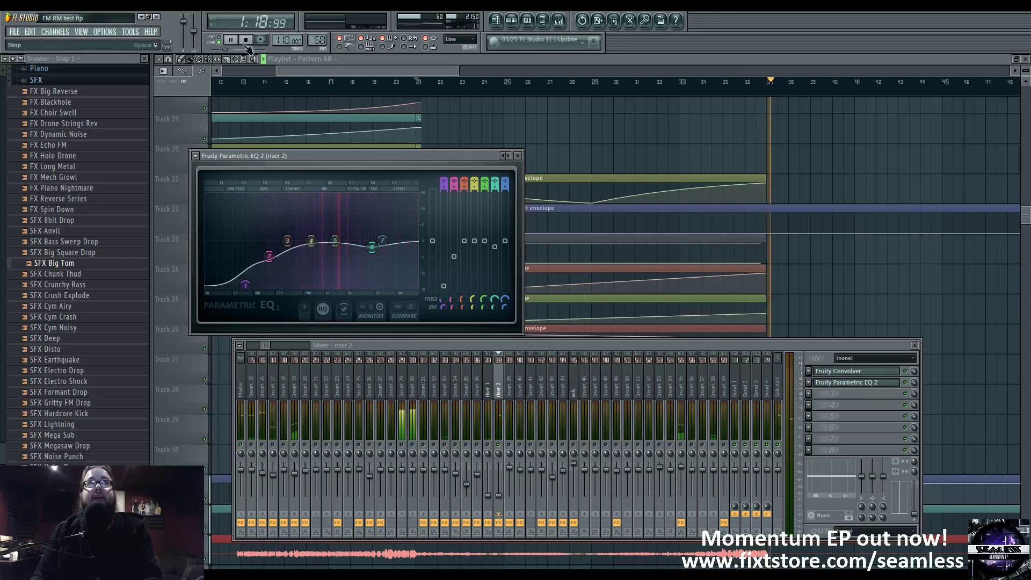
{"action": "key", "text": "space"}
Look at Sytrus on the Default channel and the riser 2 equalizer again, and close all floating windows
{"action": "left_click", "coordinate": [511, 20]}
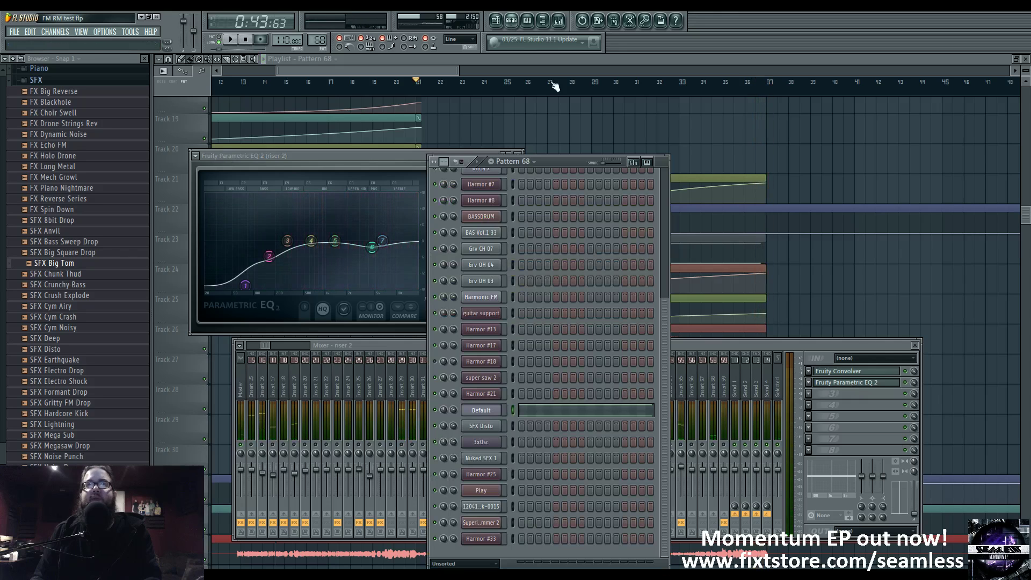
{"action": "left_click", "coordinate": [481, 412]}
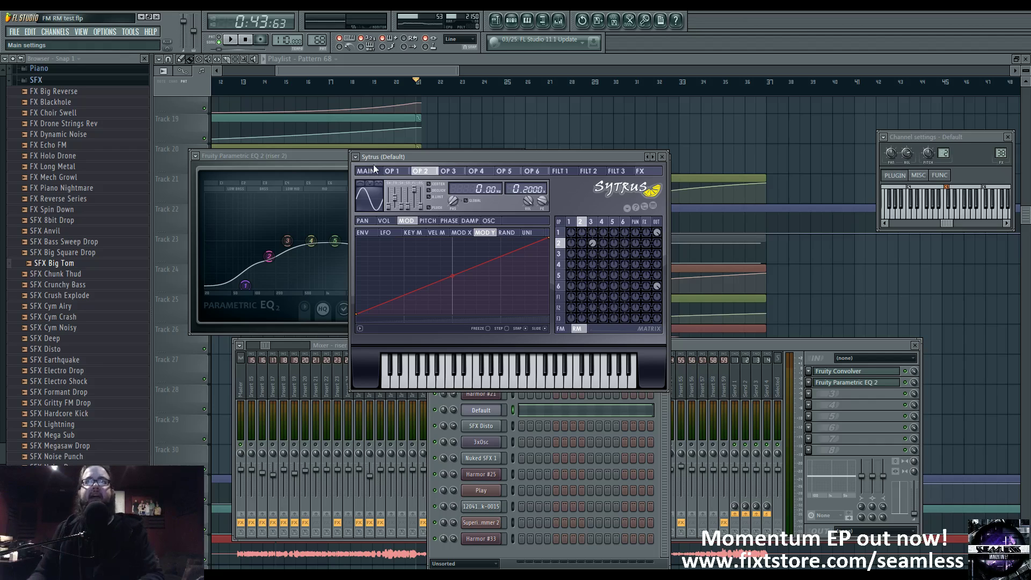
{"action": "left_click", "coordinate": [879, 386]}
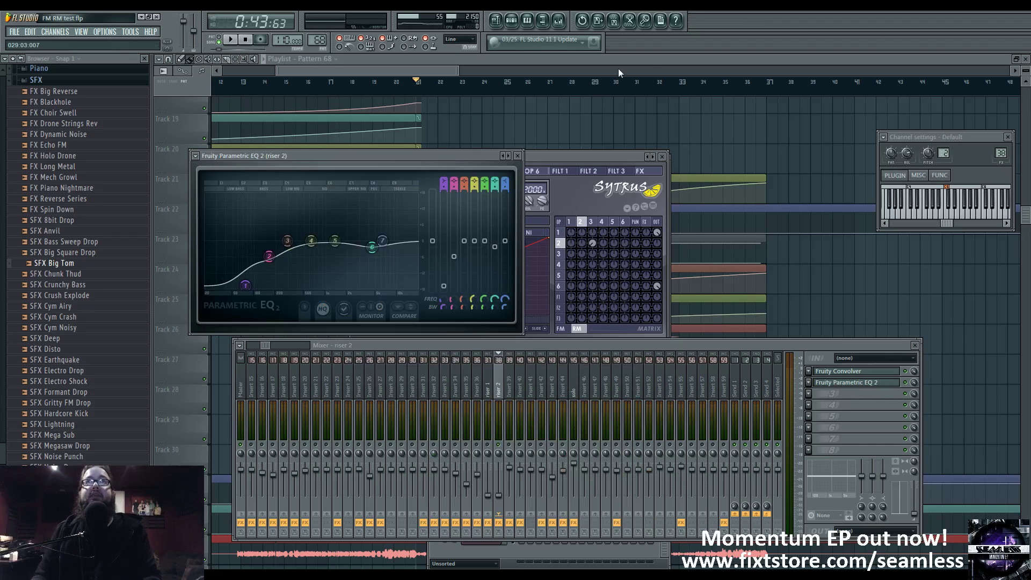
{"action": "key", "text": "F12"}
Play the end of the riser from bar 33 while watching riser 2's Fruity Parametric EQ 2, close the windows and stop
{"action": "left_click", "coordinate": [564, 20]}
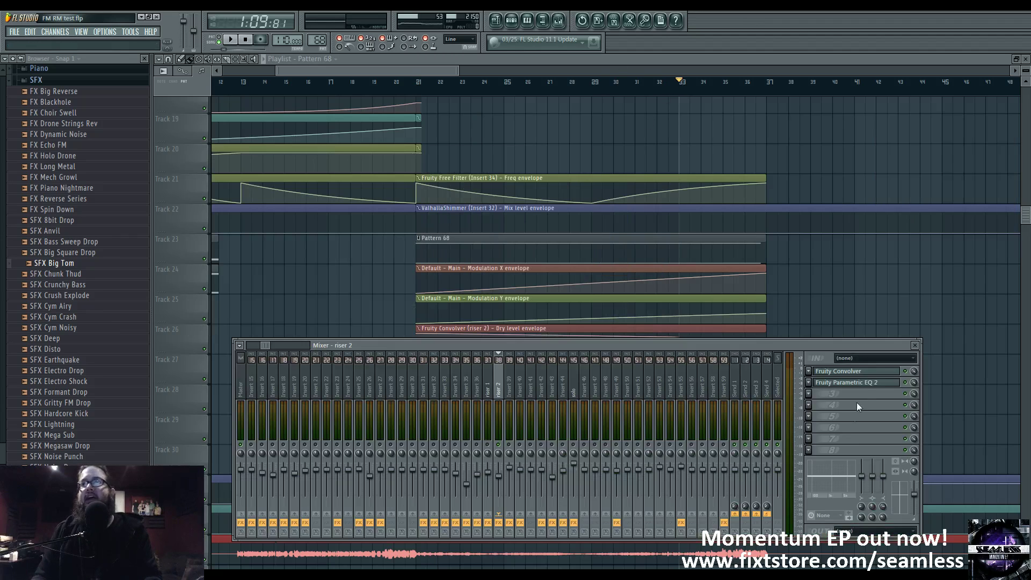
{"action": "left_click", "coordinate": [871, 383]}
{"action": "key", "text": "space"}
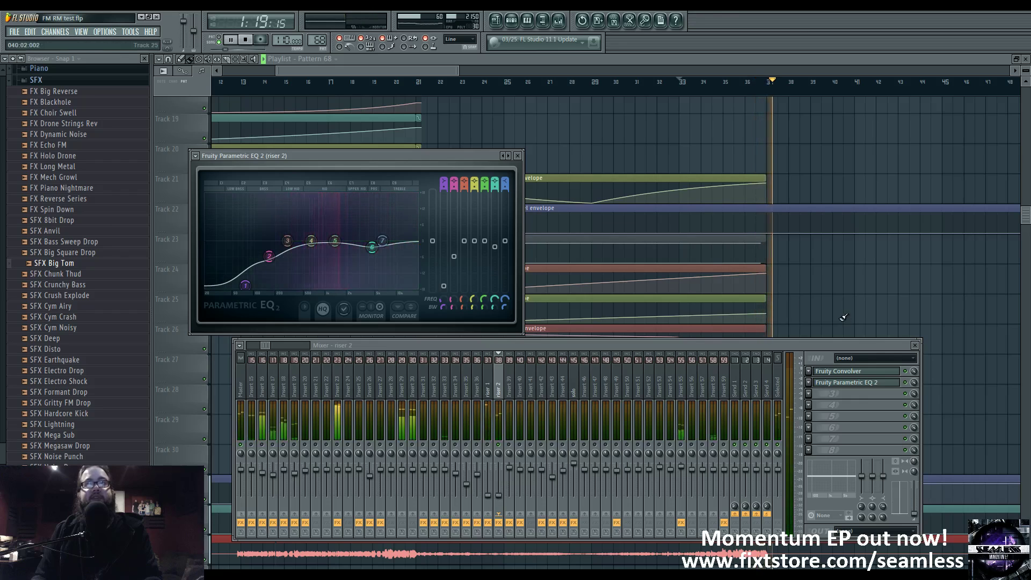
{"action": "key", "text": "F12"}
{"action": "key", "text": "space"}
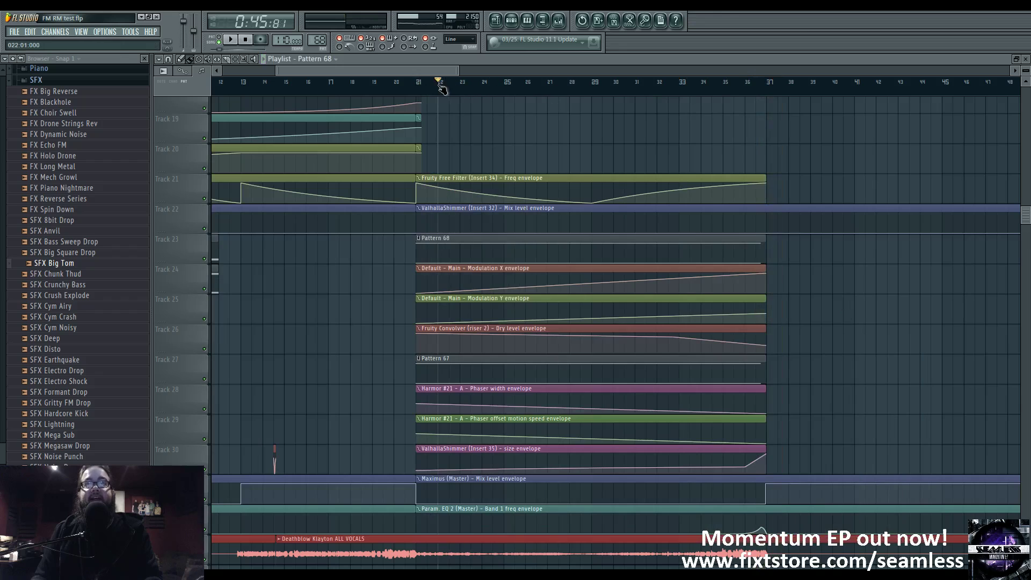
Play the end of the riser from bar 36 with ValhallaShimmer on riser 1 open, and stop playback
{"action": "key", "text": "F9"}
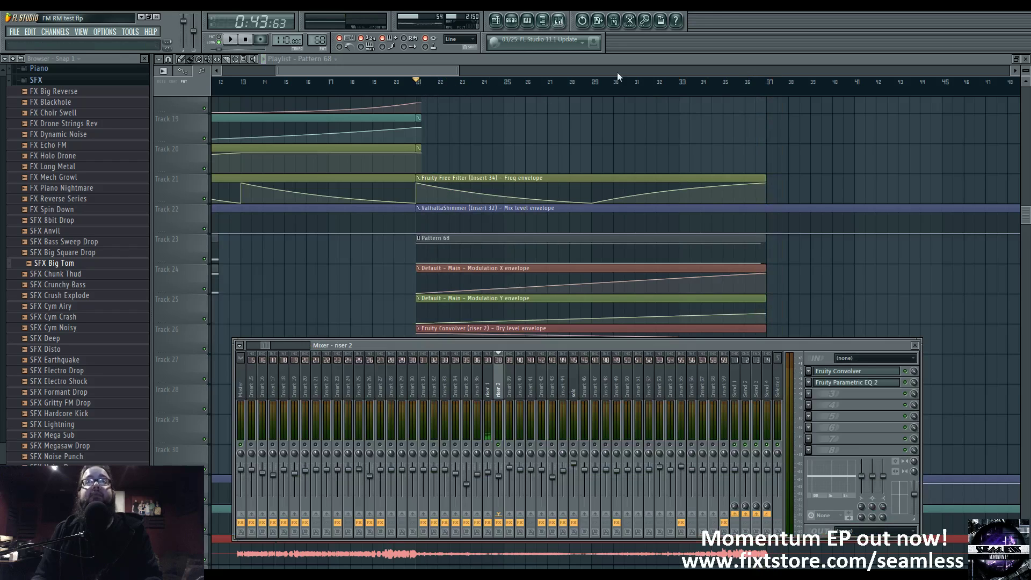
{"action": "left_click", "coordinate": [725, 84]}
{"action": "key", "text": "F9"}
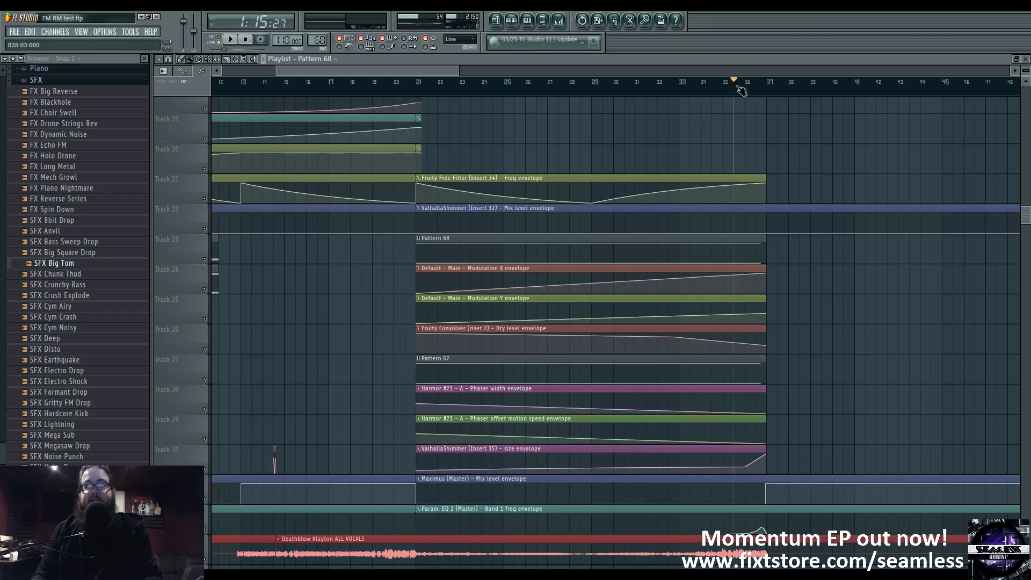
{"action": "left_click", "coordinate": [558, 21]}
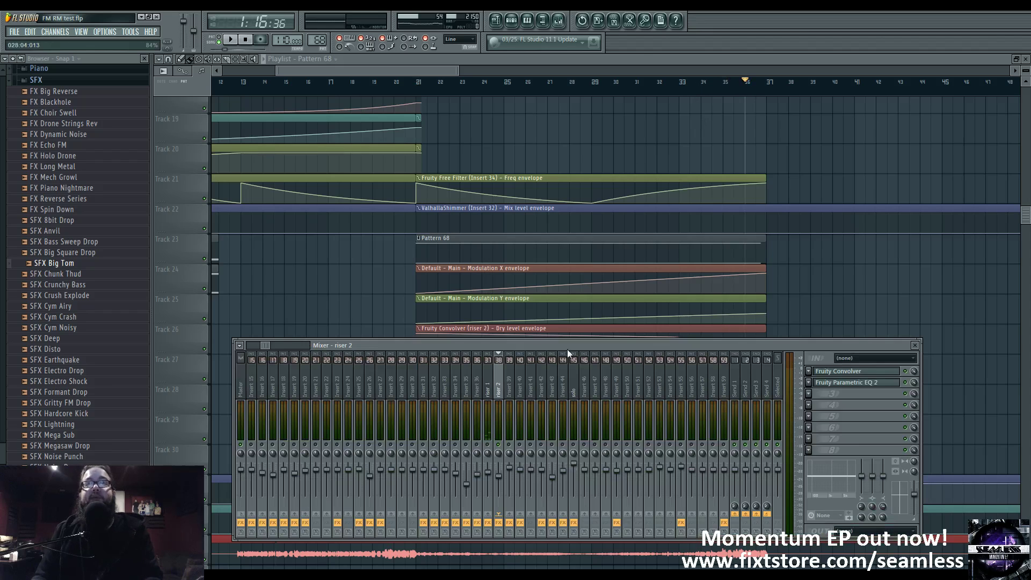
{"action": "left_click", "coordinate": [489, 388]}
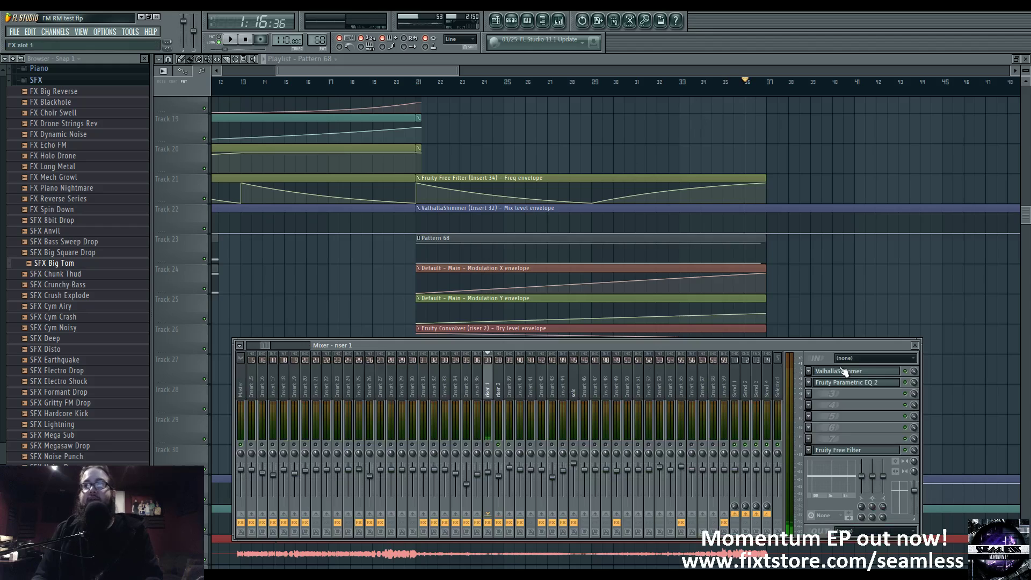
{"action": "left_click", "coordinate": [881, 372]}
{"action": "key", "text": "space"}
{"action": "key", "text": "space"}
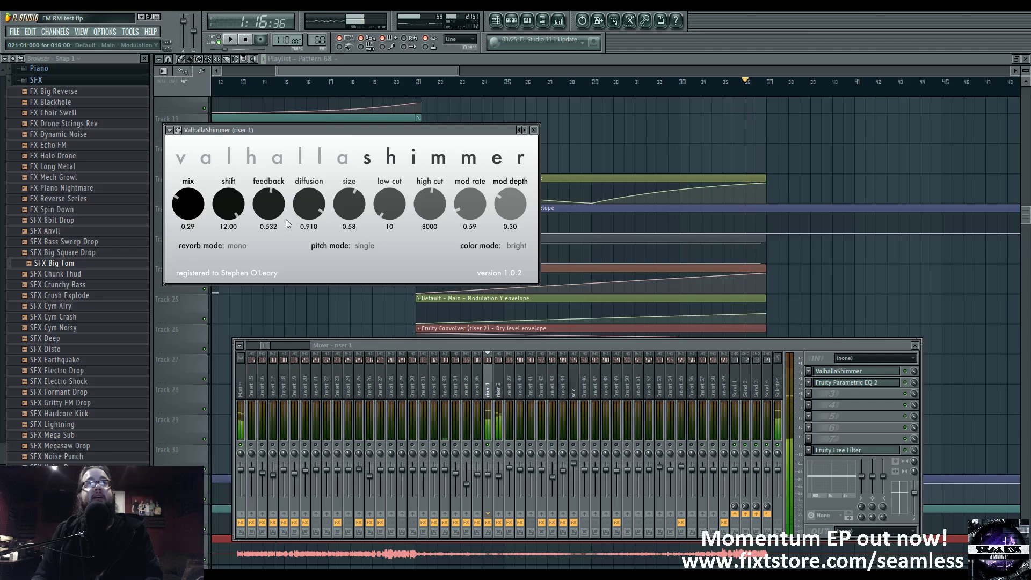
Move the playback position back to bar 21 and open the Harmor #21 instrument
{"action": "left_click", "coordinate": [421, 84]}
{"action": "key", "text": "F9"}
{"action": "key", "text": "F6"}
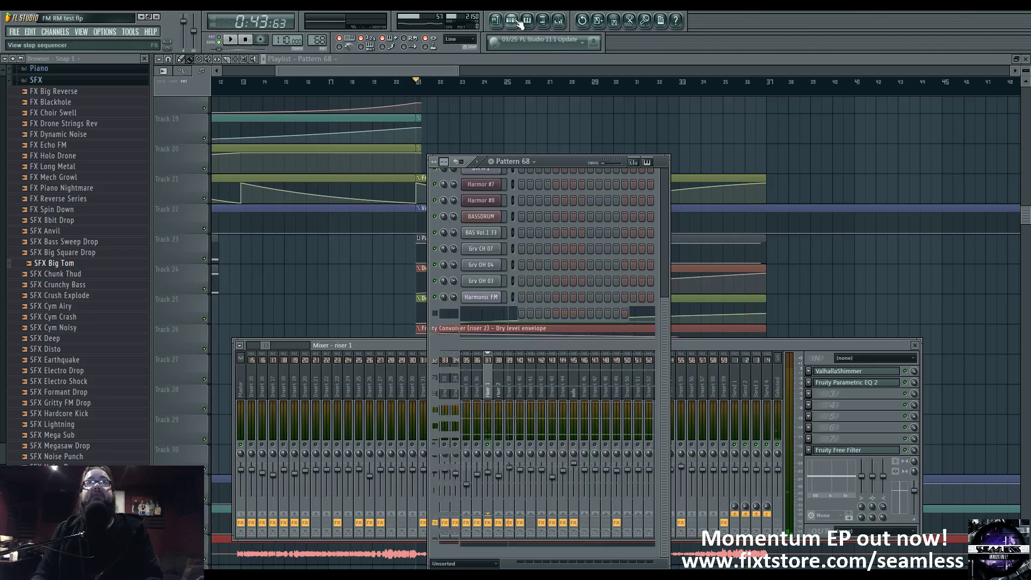
{"action": "left_click", "coordinate": [490, 399]}
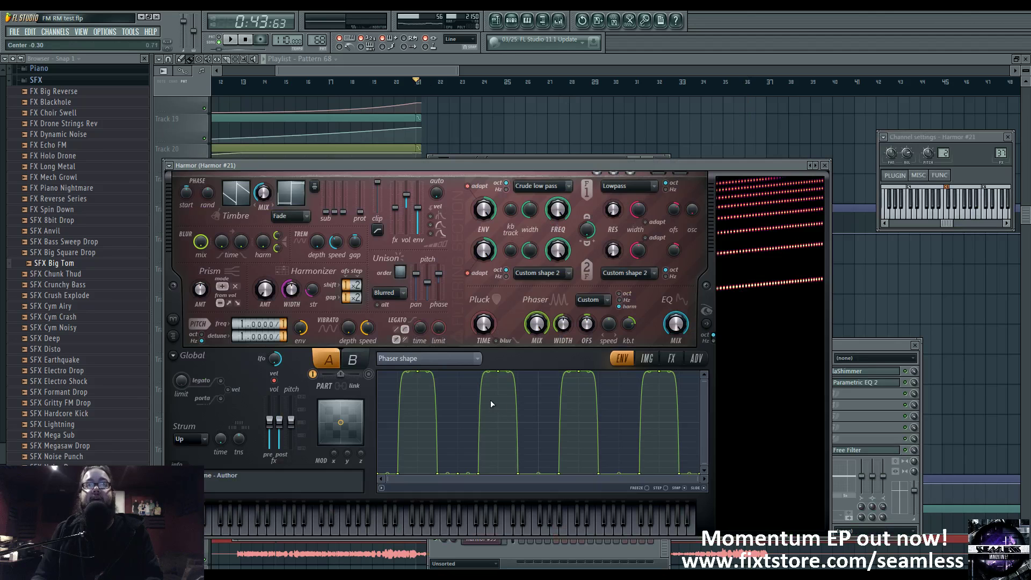
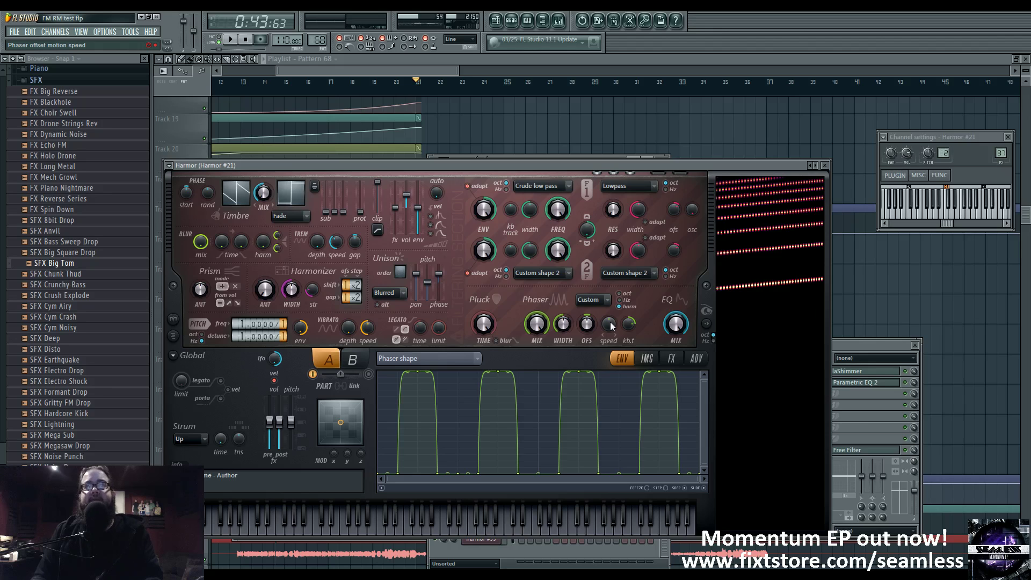
Play the breakdown from bar 21 and watch the frequency of Fruity Free Filter on riser 1
{"action": "left_click", "coordinate": [856, 347]}
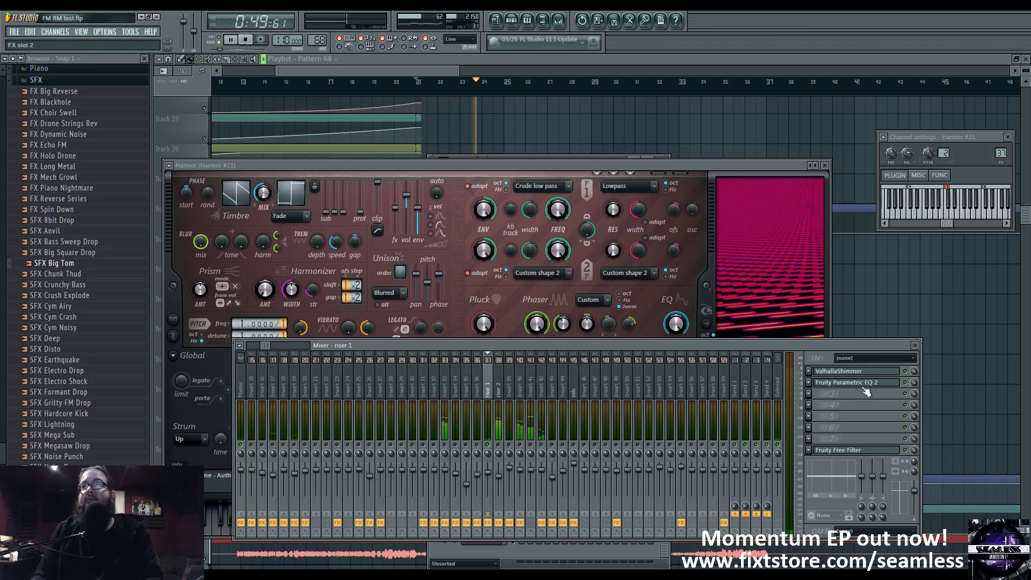
{"action": "left_click", "coordinate": [875, 454]}
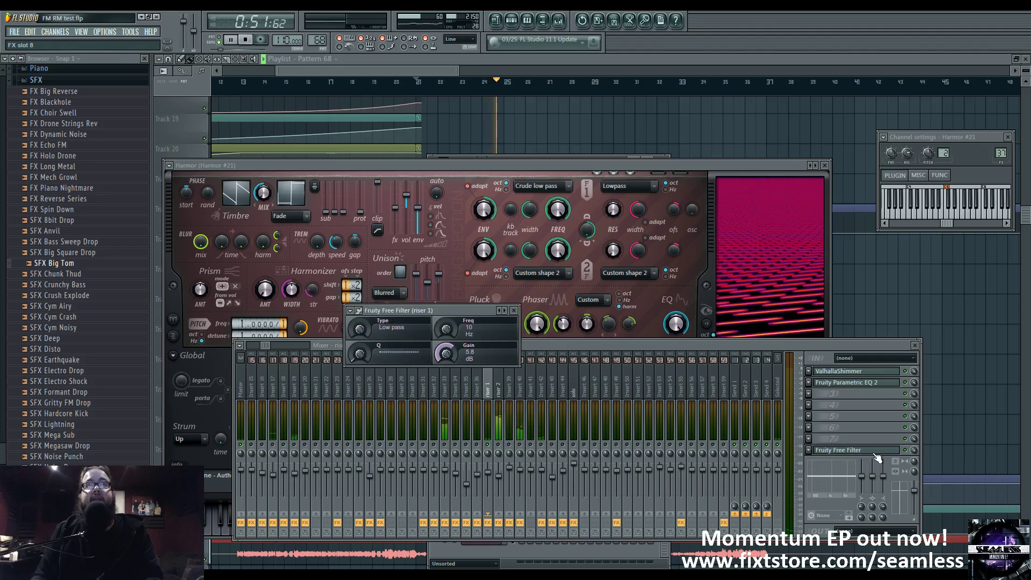
{"action": "left_click_drag", "start_coordinate": [451, 332], "coordinate": [444, 328]}
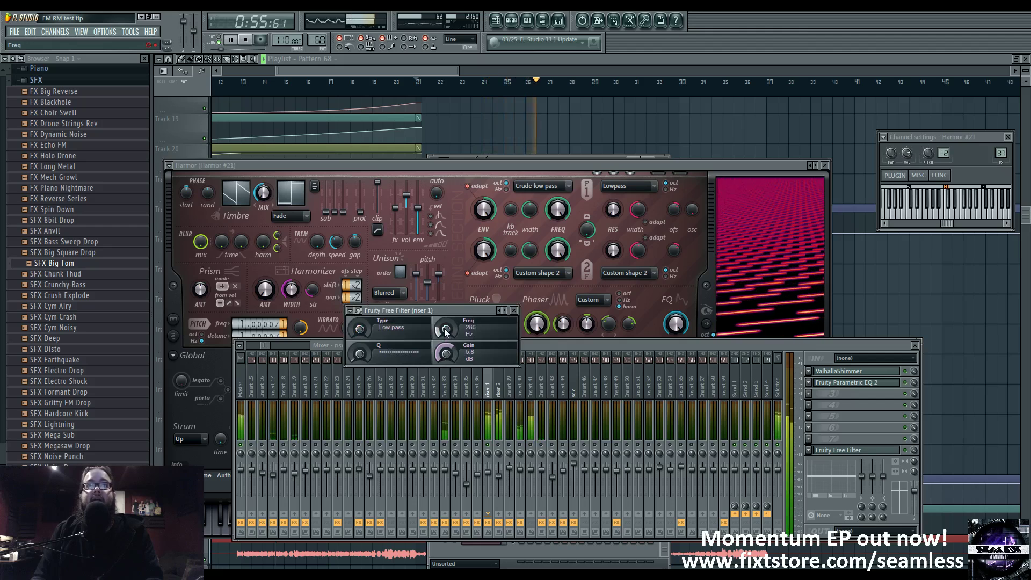
Watch Harmor #21 through the end of the riser, stop playback and open ValhallaShimmer on riser 1
{"action": "left_click", "coordinate": [730, 164]}
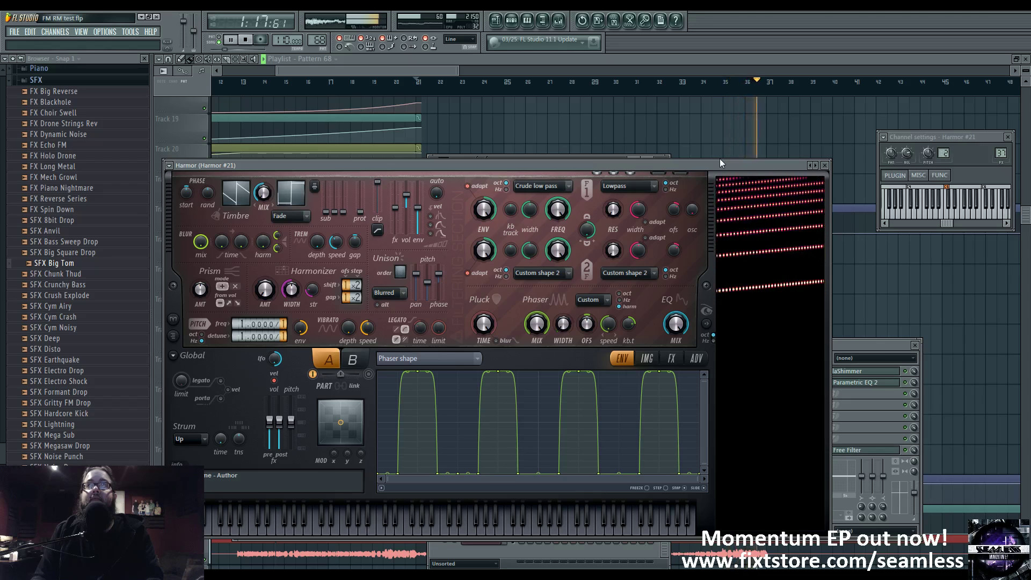
{"action": "key", "text": "space"}
{"action": "left_click", "coordinate": [865, 371]}
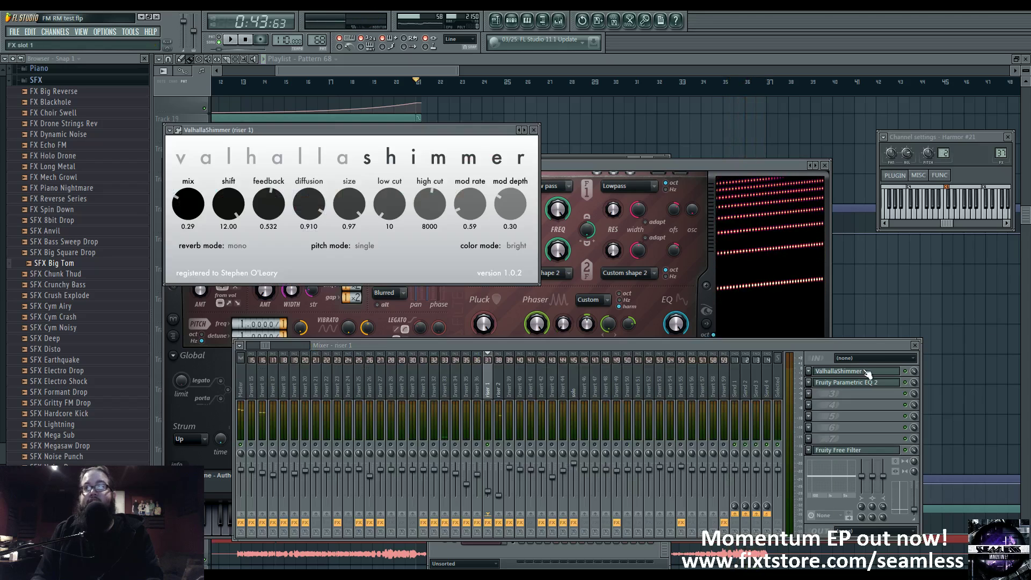
Bring Harmor #21 forward and play the breakdown from bar 21 to watch its phaser width, offset and speed controls
{"action": "left_click", "coordinate": [576, 178]}
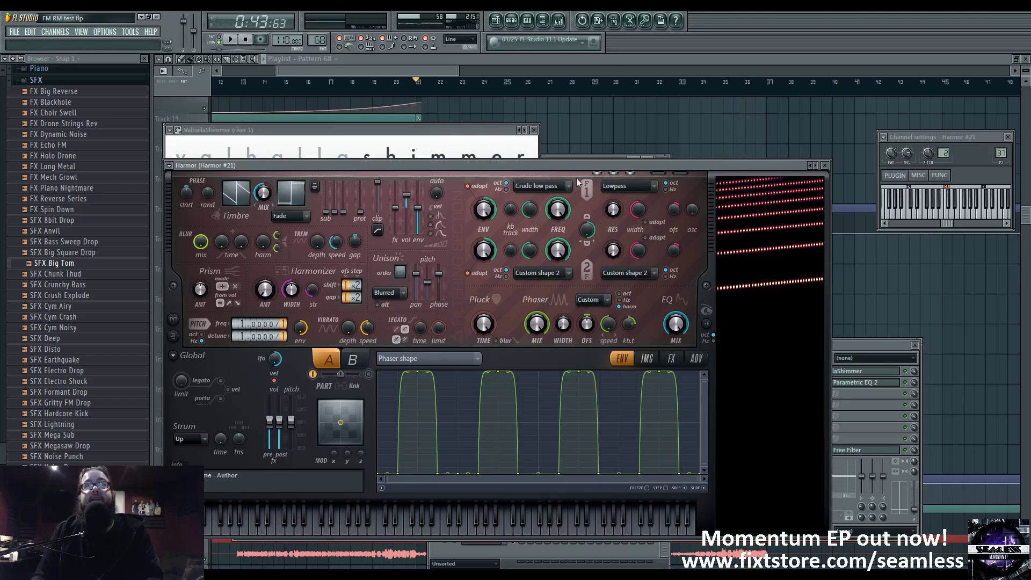
{"action": "left_click", "coordinate": [568, 321]}
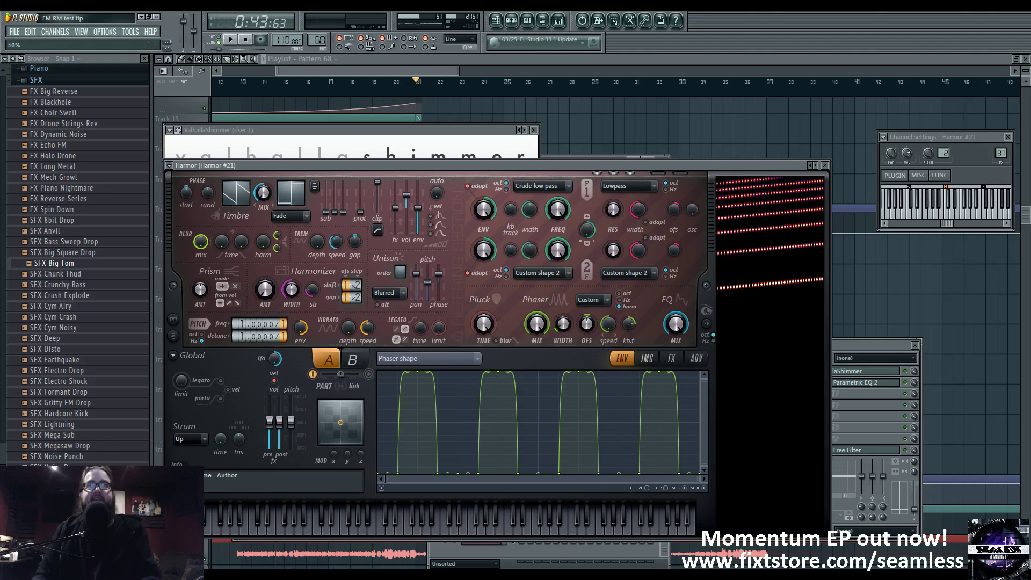
{"action": "left_click", "coordinate": [605, 330]}
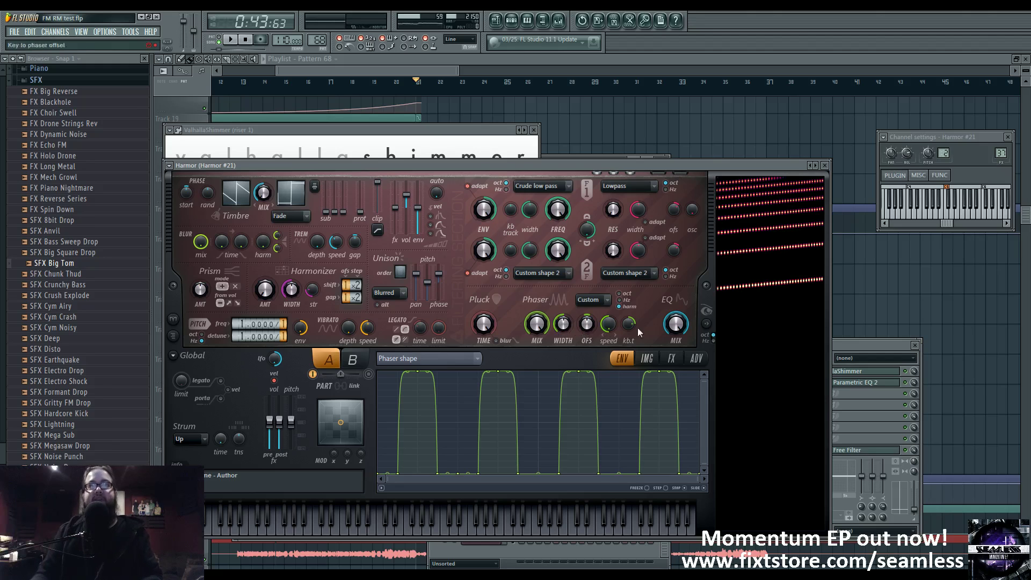
{"action": "key", "text": "space"}
{"action": "left_click_drag", "start_coordinate": [607, 327], "coordinate": [607, 306]}
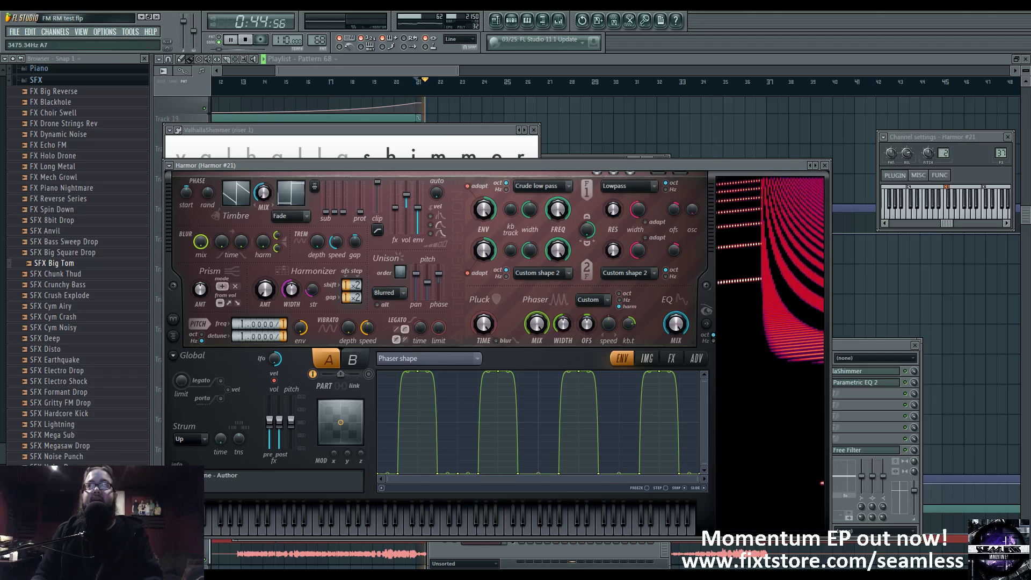
{"action": "key", "text": "space"}
{"action": "key", "text": "space"}
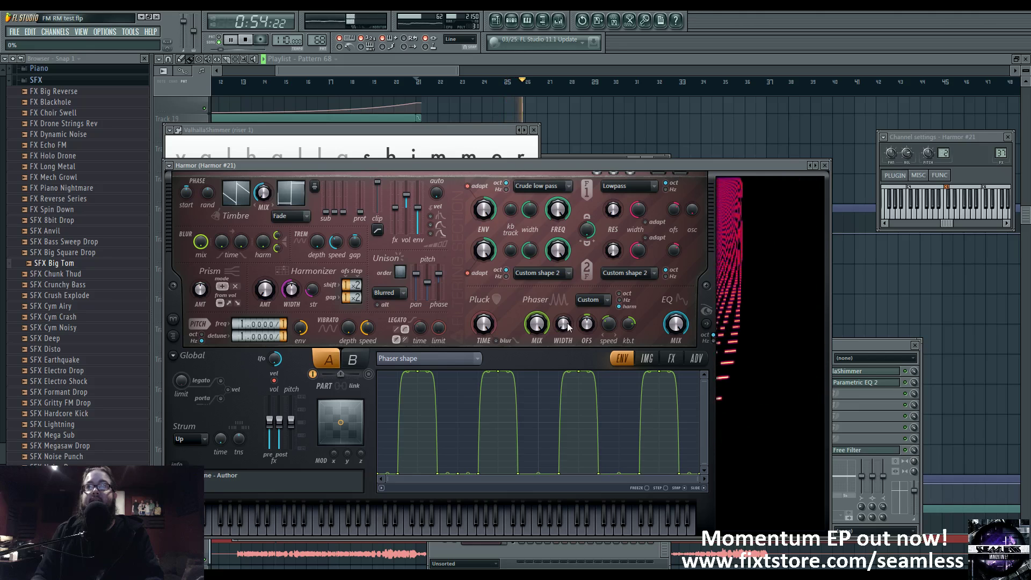
Stop playback, hide the plugin windows and play the end of the riser from bar 35
{"action": "key", "text": "space"}
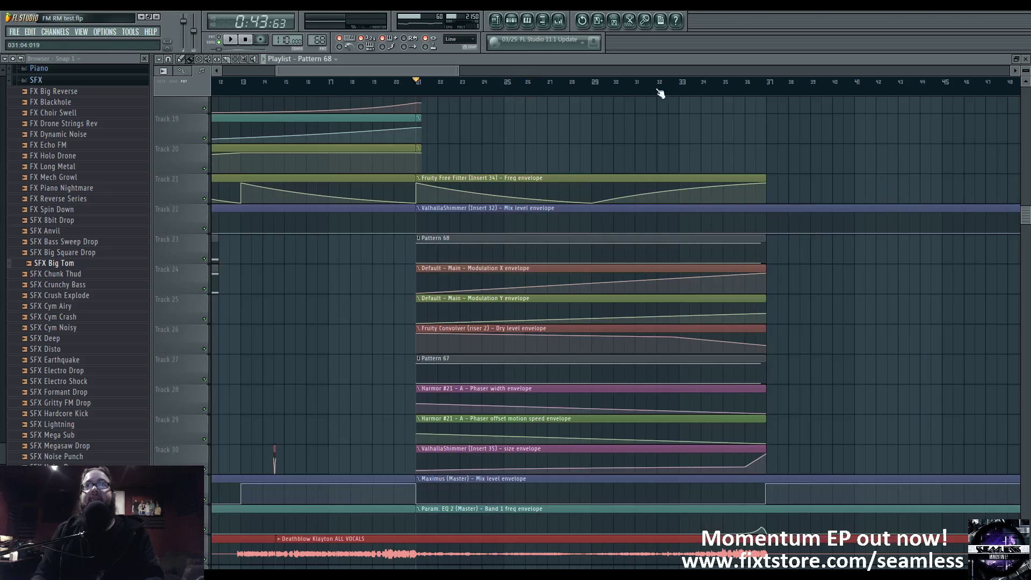
{"action": "key", "text": "space"}
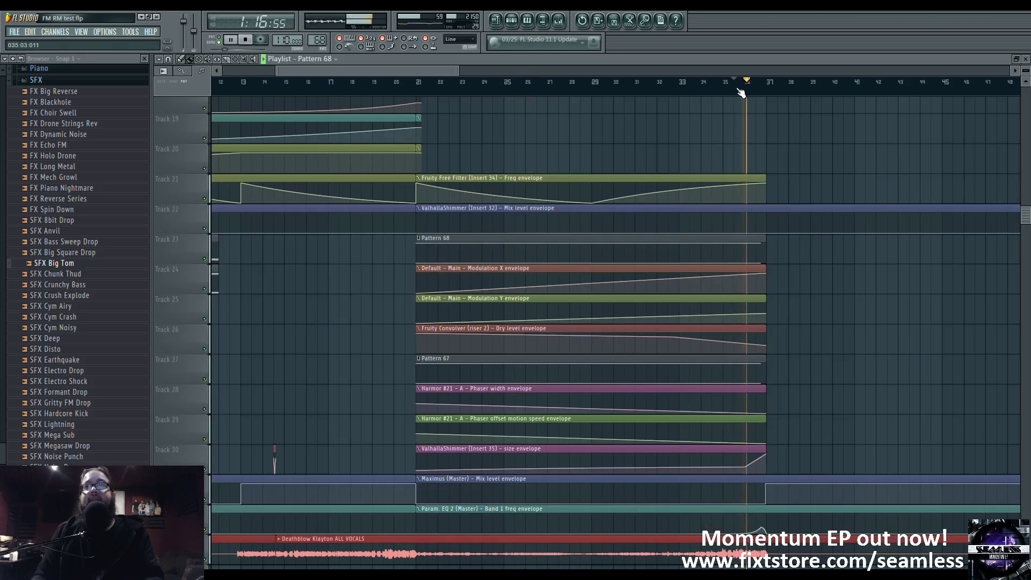
{"action": "key", "text": "space"}
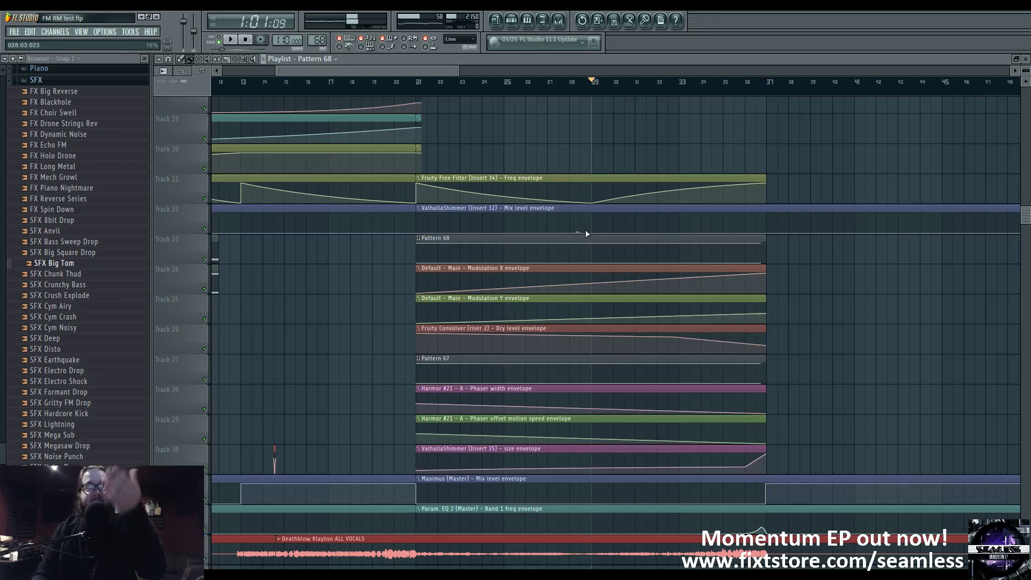
Check the Reset plugins on transport option in the audio settings, and close the settings
{"action": "left_click", "coordinate": [104, 32]}
{"action": "left_click", "coordinate": [114, 60]}
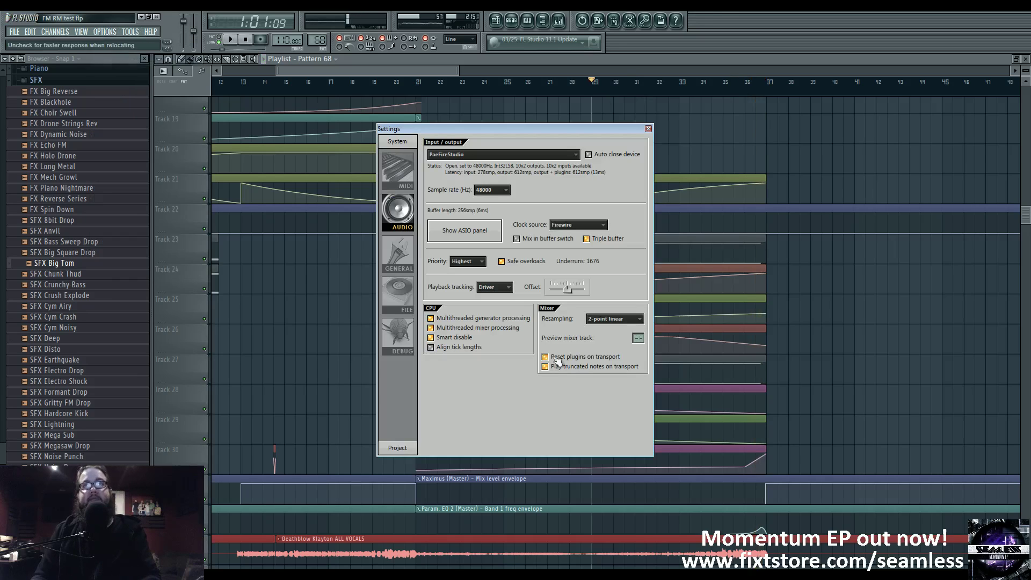
{"action": "left_click", "coordinate": [649, 129]}
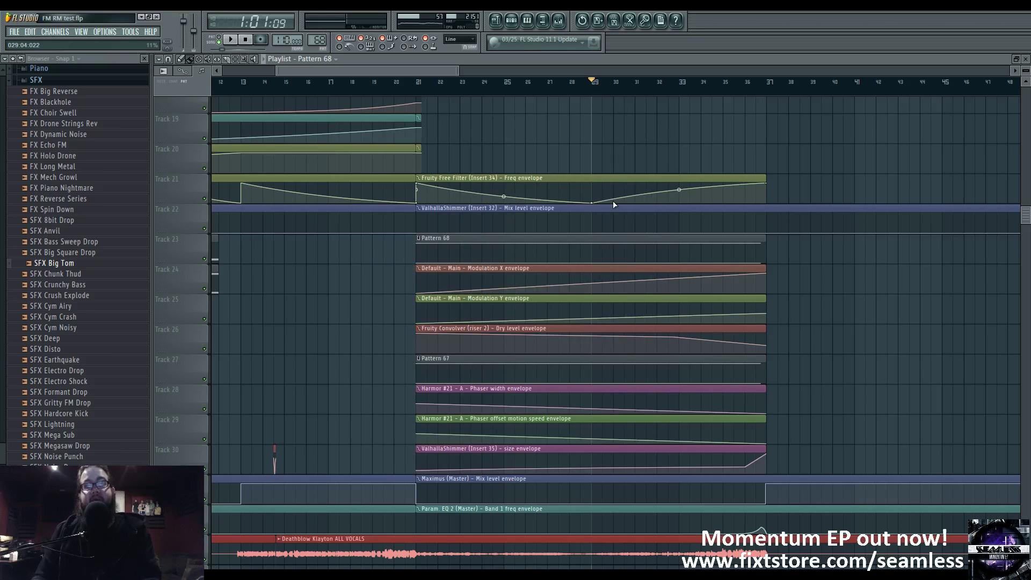
Look over the breakdown's upper playlist tracks and bring the first mixer inserts into view
{"action": "scroll", "coordinate": [613, 200], "scroll_direction": "up", "scroll_amount": 6}
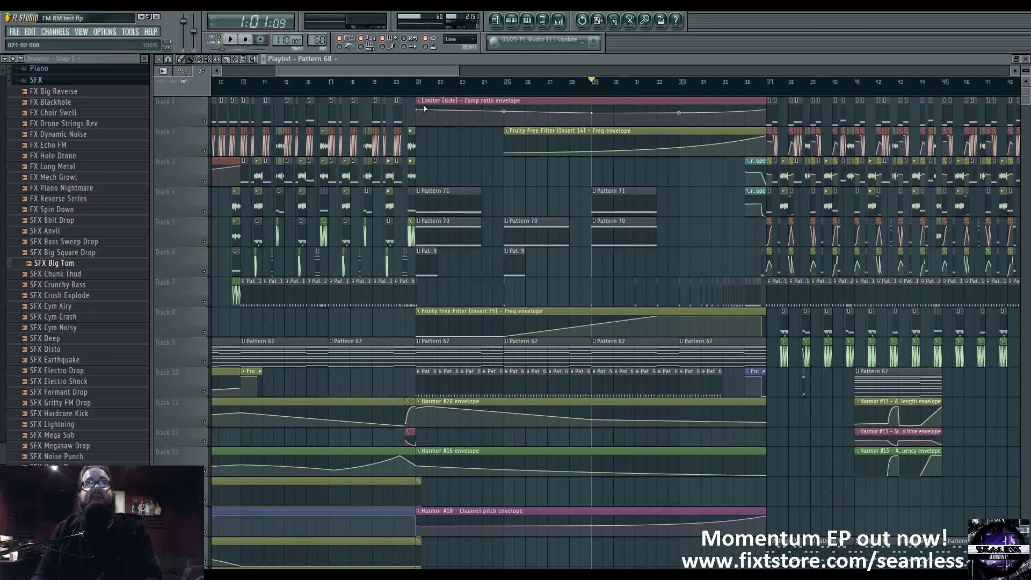
{"action": "left_click", "coordinate": [553, 23]}
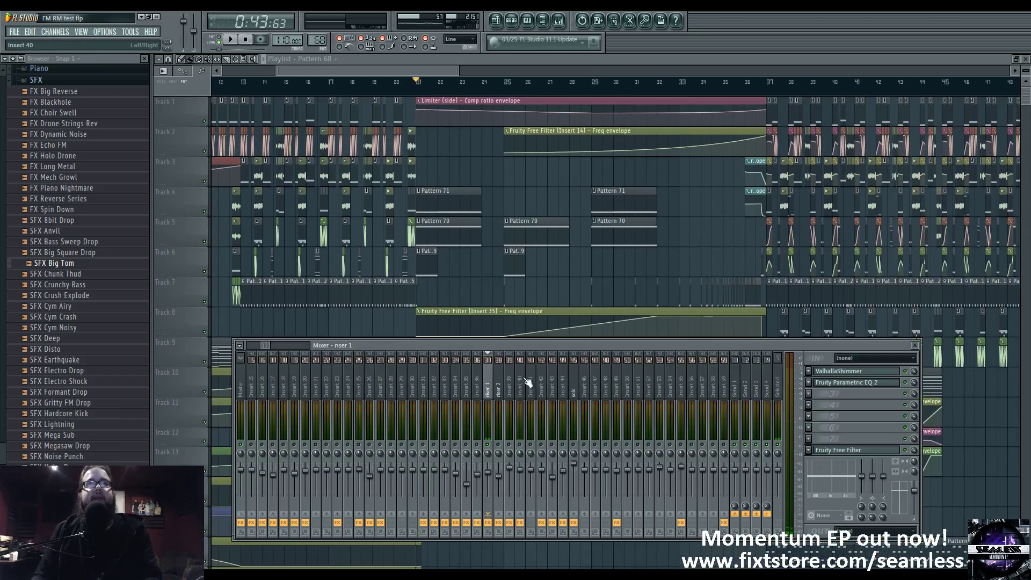
{"action": "key", "text": "F9"}
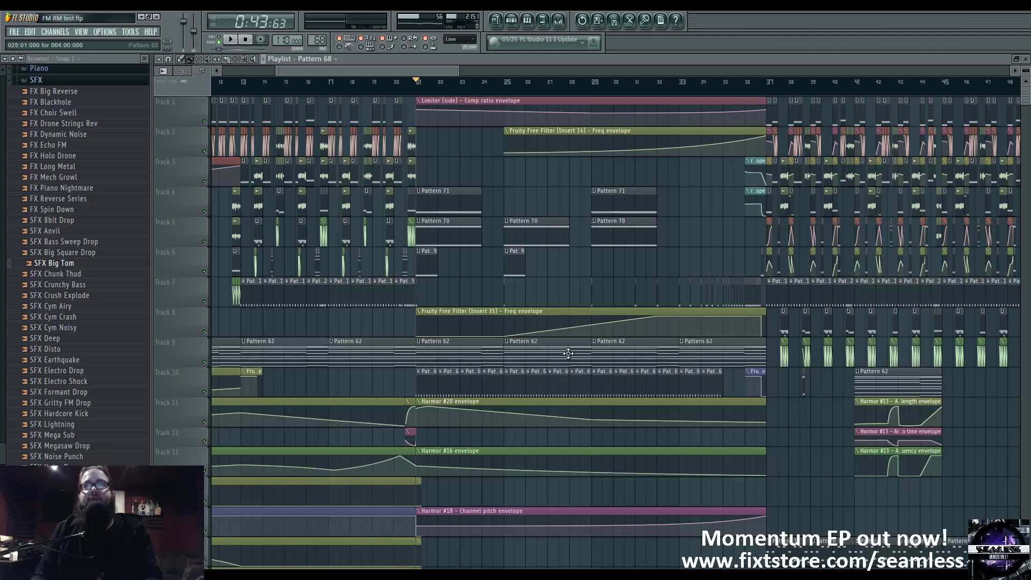
{"action": "left_click_drag", "start_coordinate": [556, 377], "coordinate": [539, 360]}
{"action": "left_click", "coordinate": [561, 21]}
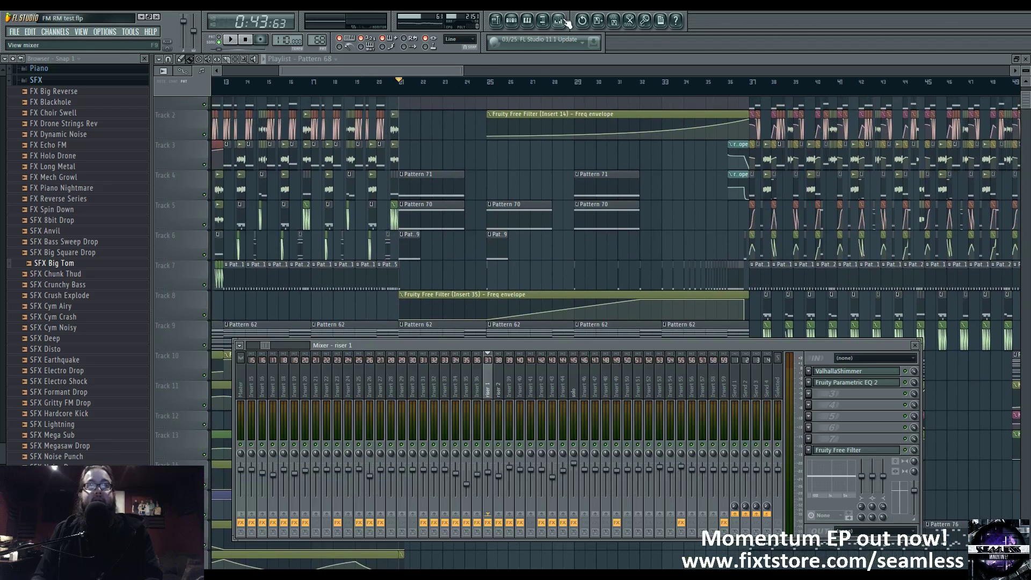
{"action": "left_click_drag", "start_coordinate": [265, 348], "coordinate": [247, 350]}
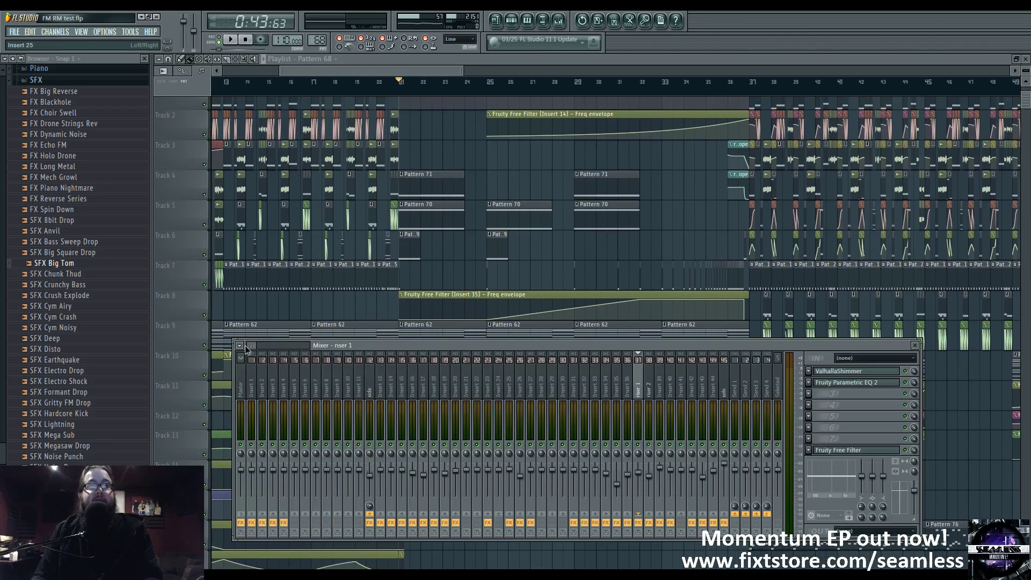
{"action": "right_click", "coordinate": [566, 265]}
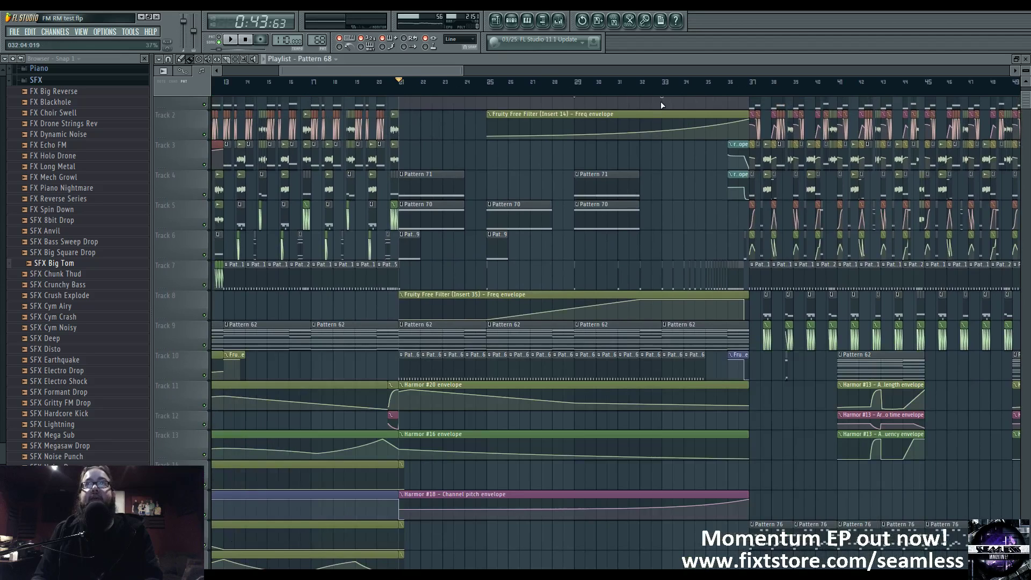
Play the riser from near bar 34, select Insert 14, stop playback and open its Fruity Parametric EQ 2
{"action": "left_click", "coordinate": [684, 88]}
{"action": "key", "text": "space"}
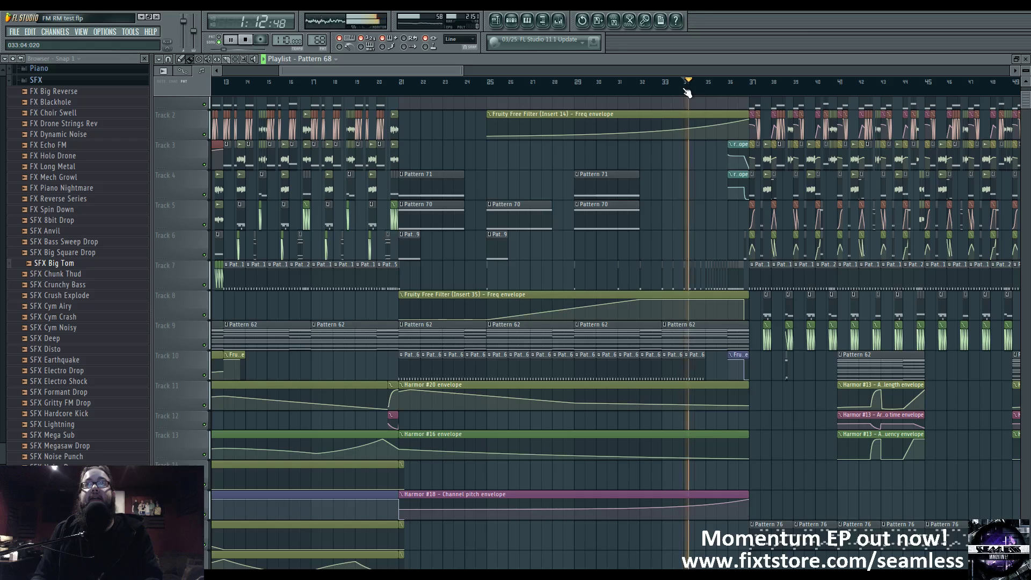
{"action": "left_click", "coordinate": [561, 21]}
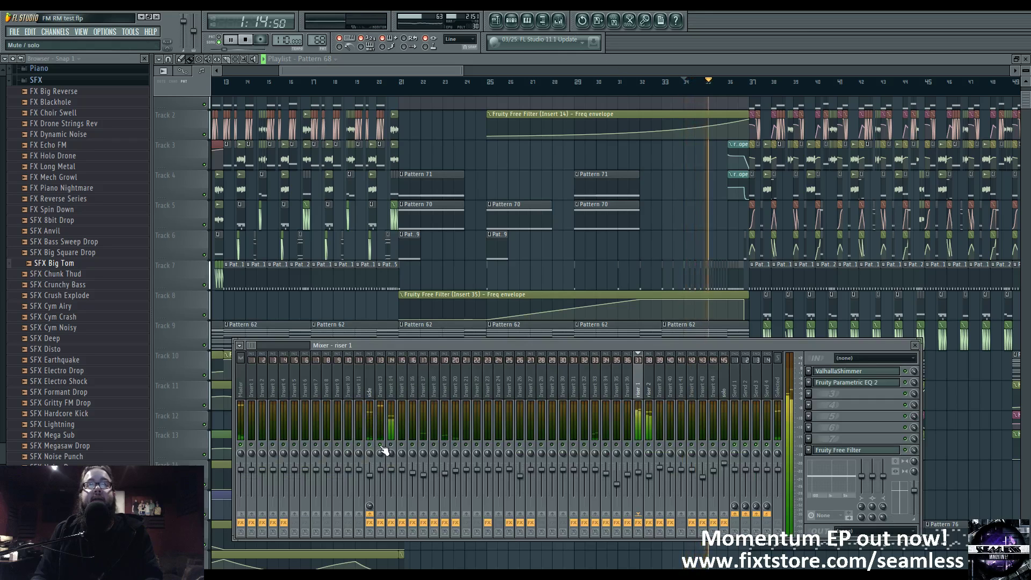
{"action": "left_click", "coordinate": [393, 399]}
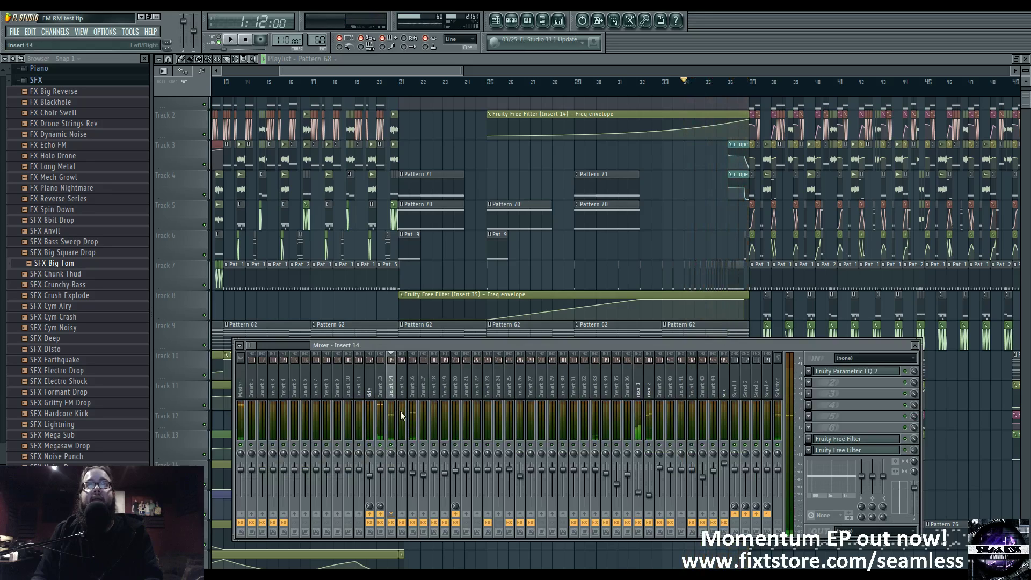
{"action": "key", "text": "space"}
{"action": "left_click", "coordinate": [856, 371]}
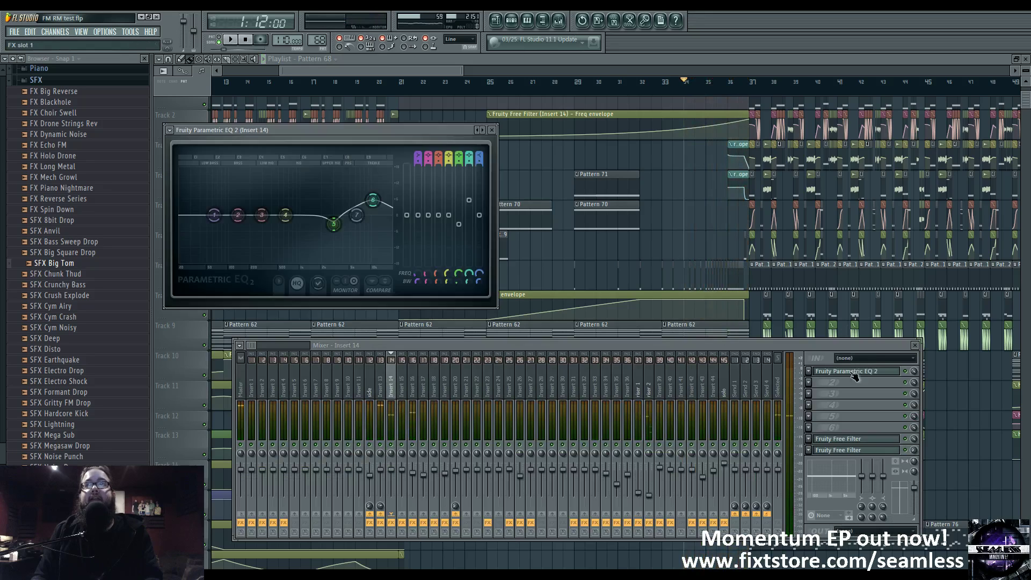
Close the EQ and mixer, and open the settings of the Param. EQ 2 (Master) Band 1 freq envelope on track 32
{"action": "key", "text": "Escape"}
{"action": "key", "text": "Escape"}
{"action": "left_click_drag", "start_coordinate": [754, 247], "coordinate": [562, 285]}
{"action": "scroll", "coordinate": [665, 263], "scroll_direction": "up", "scroll_amount": 3}
{"action": "scroll", "coordinate": [563, 285], "scroll_direction": "up", "scroll_amount": 1}
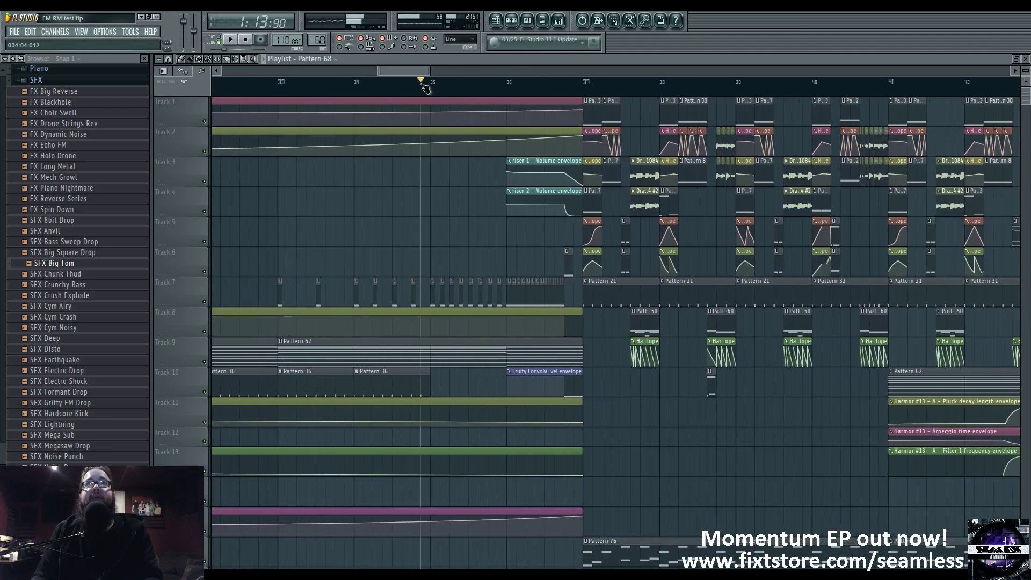
{"action": "scroll", "coordinate": [483, 243], "scroll_direction": "down", "scroll_amount": 10}
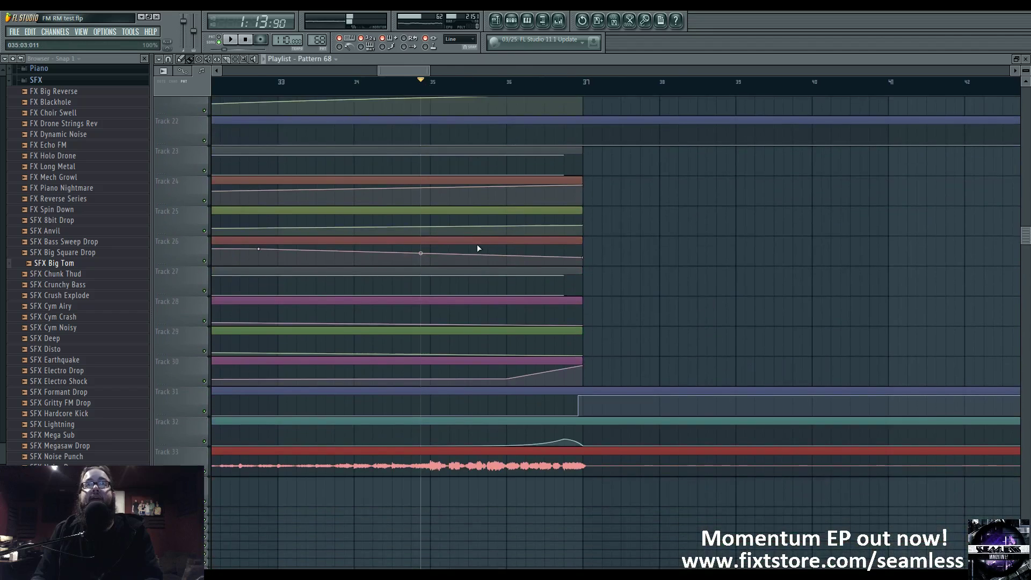
{"action": "left_click_drag", "start_coordinate": [476, 248], "coordinate": [659, 280]}
{"action": "scroll", "coordinate": [653, 293], "scroll_direction": "down", "scroll_amount": 5}
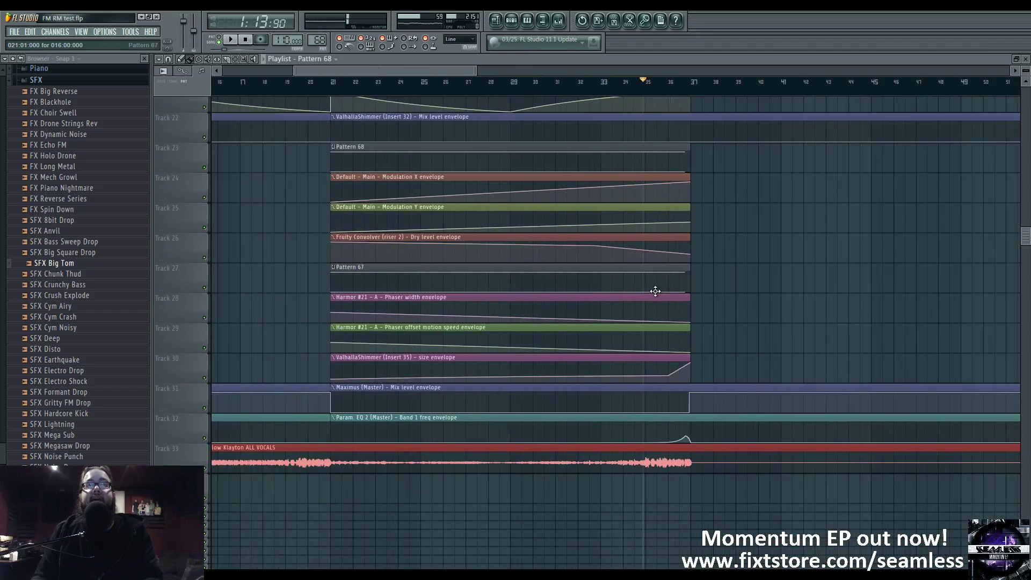
{"action": "double_click", "coordinate": [454, 419]}
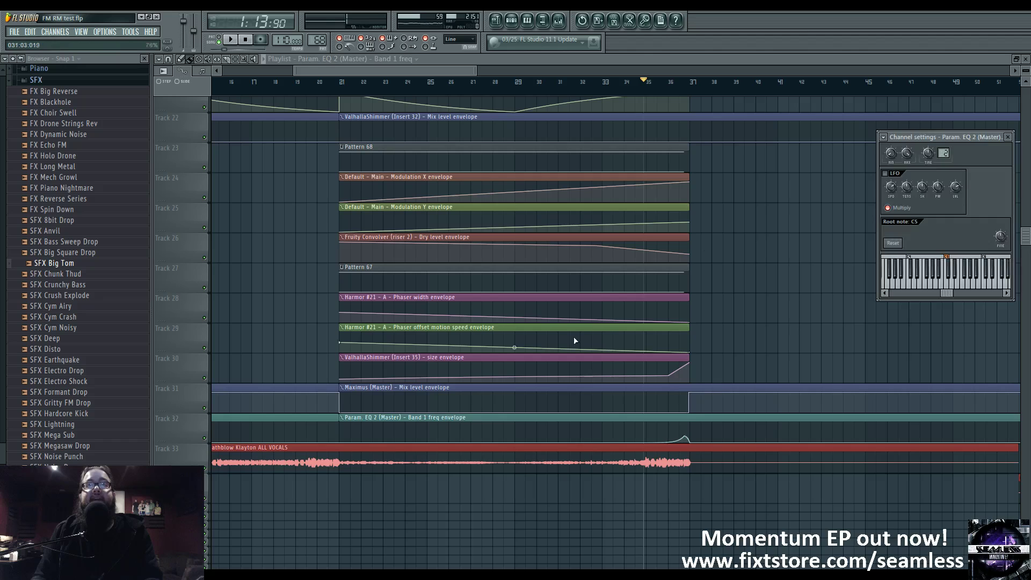
Open Insert 14's Fruity Parametric EQ 2, play from bar 34 and close the windows again
{"action": "left_click", "coordinate": [561, 22]}
{"action": "left_click", "coordinate": [853, 373]}
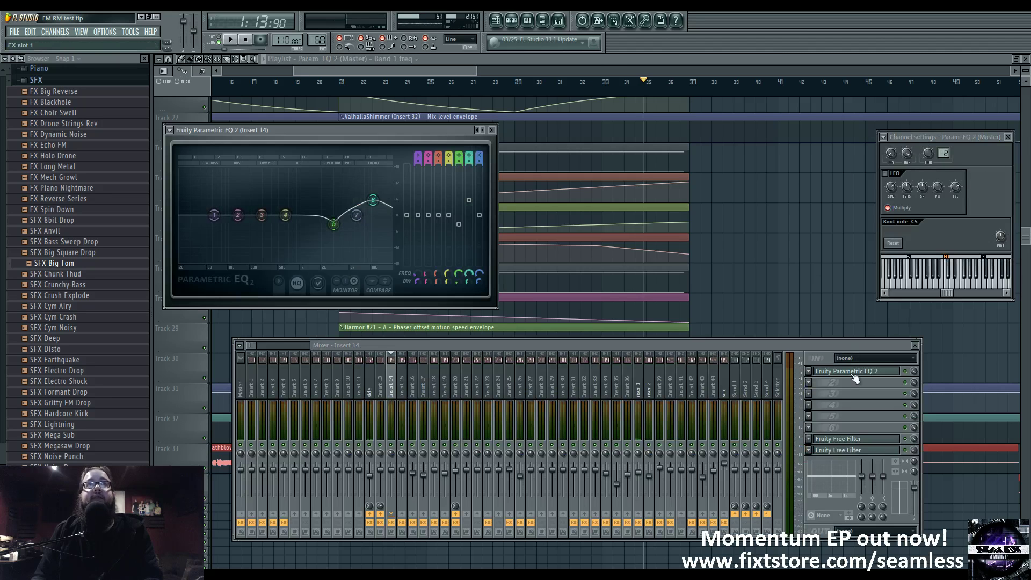
{"action": "key", "text": "space"}
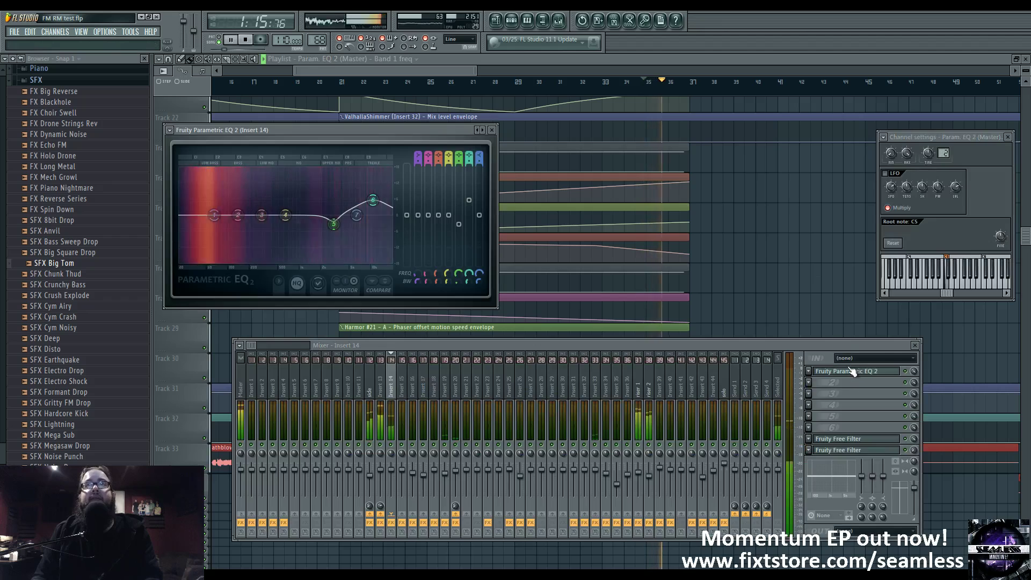
{"action": "key", "text": "F12"}
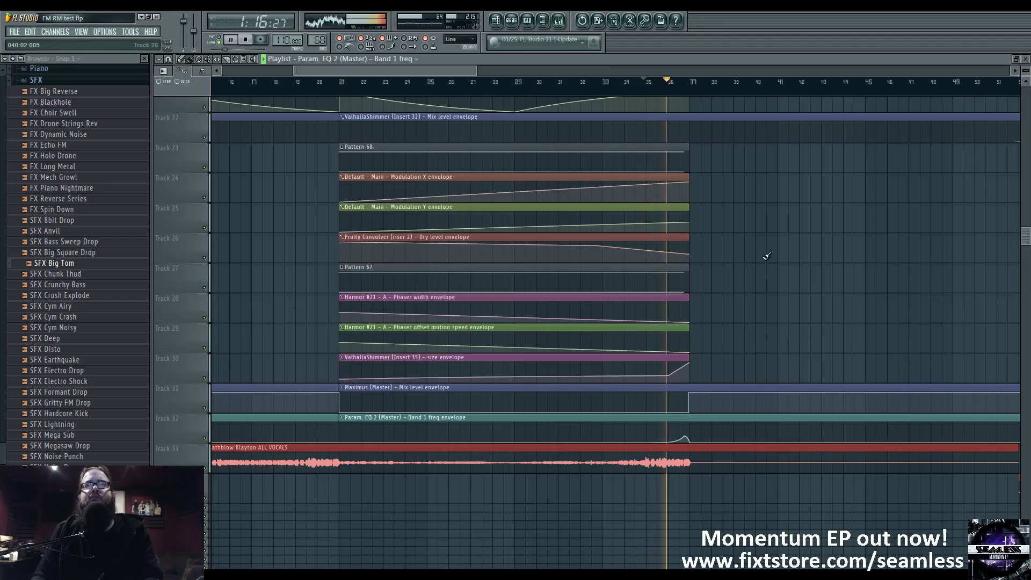
Reopen the master EQ's Band 1 freq envelope settings and replay the riser's end with Insert 14's EQ open
{"action": "double_click", "coordinate": [652, 418]}
{"action": "key", "text": "space"}
{"action": "key", "text": "space"}
{"action": "left_click", "coordinate": [559, 23]}
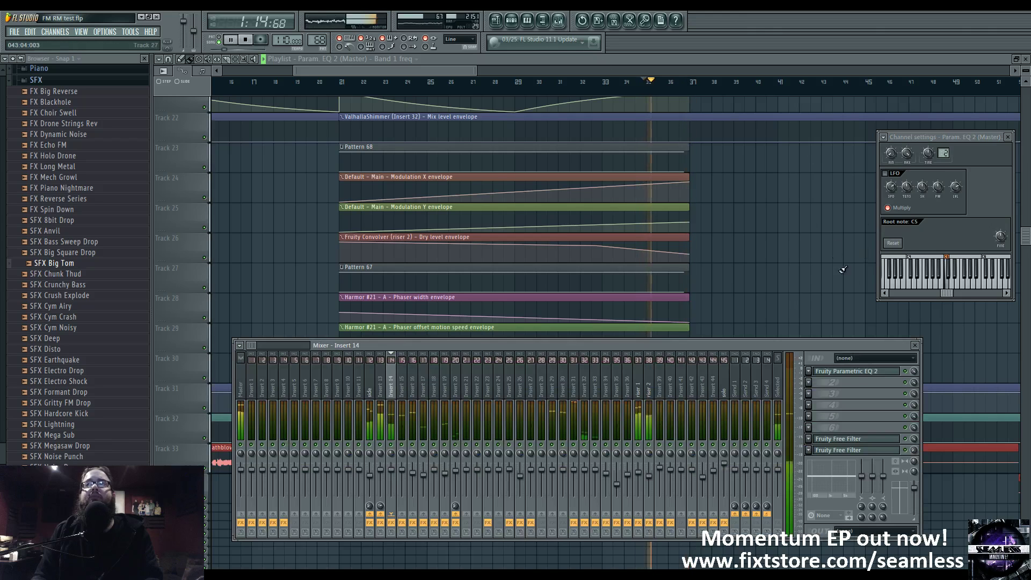
{"action": "left_click", "coordinate": [847, 371]}
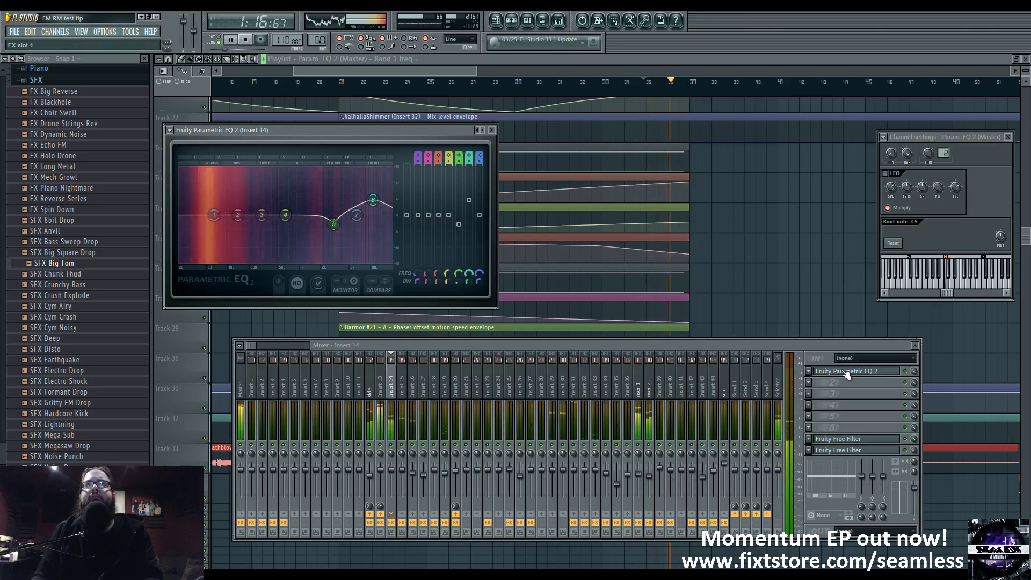
{"action": "key", "text": "space"}
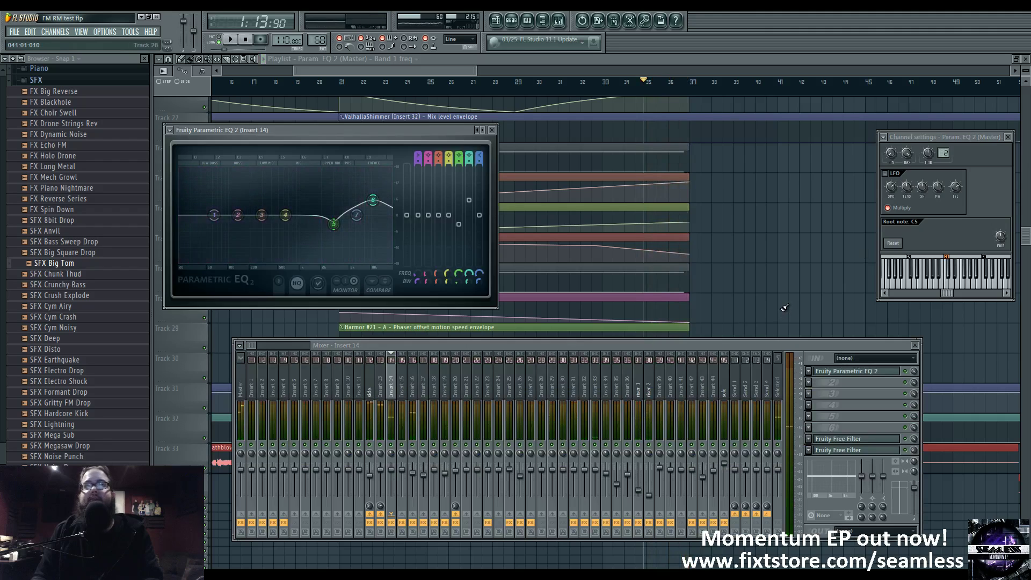
Open Fruity Parametric EQ 2 on the Master track and play the riser's end to watch band 1 move
{"action": "left_click", "coordinate": [245, 392]}
{"action": "left_click", "coordinate": [864, 405]}
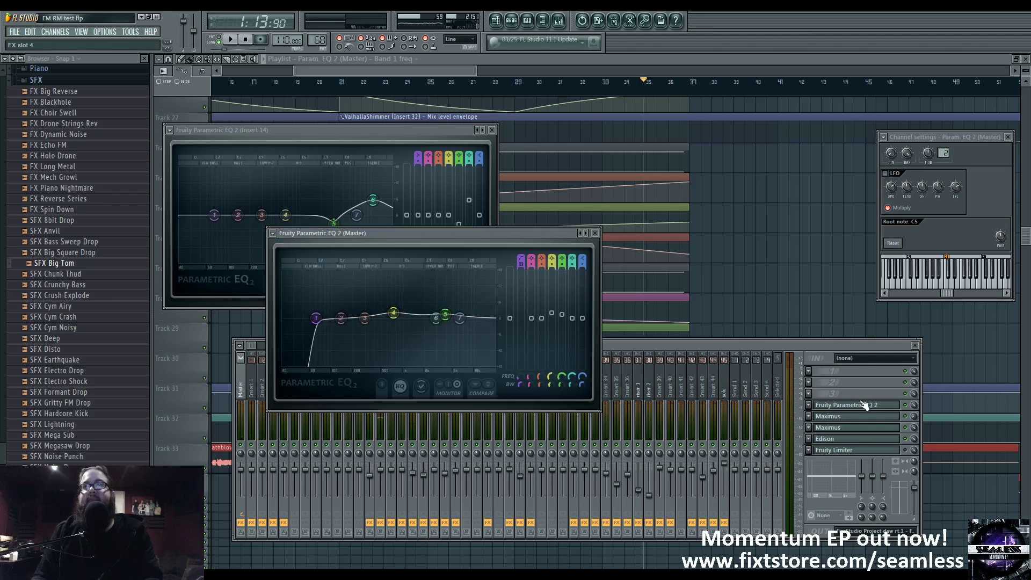
{"action": "key", "text": "space"}
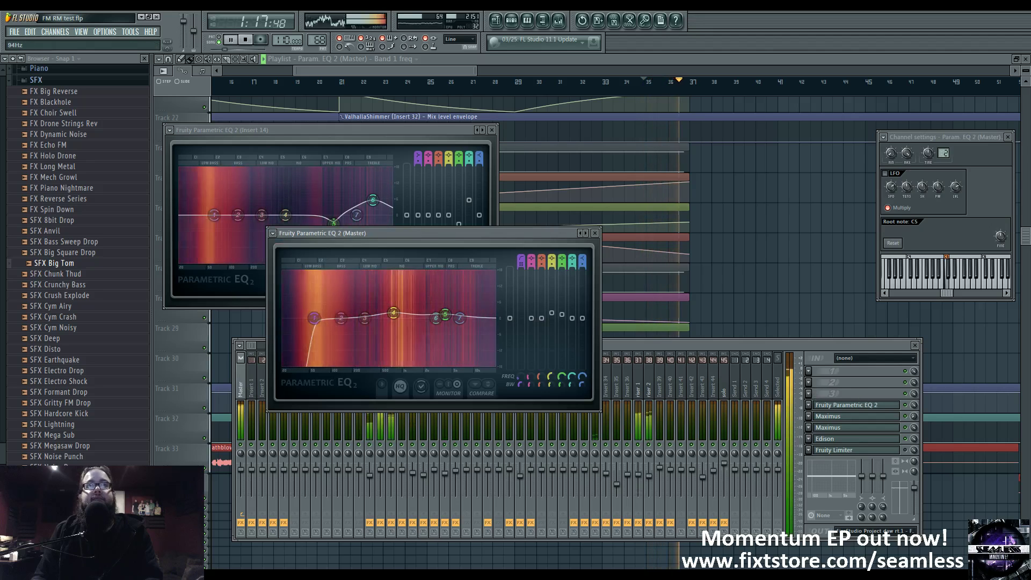
{"action": "key", "text": "space"}
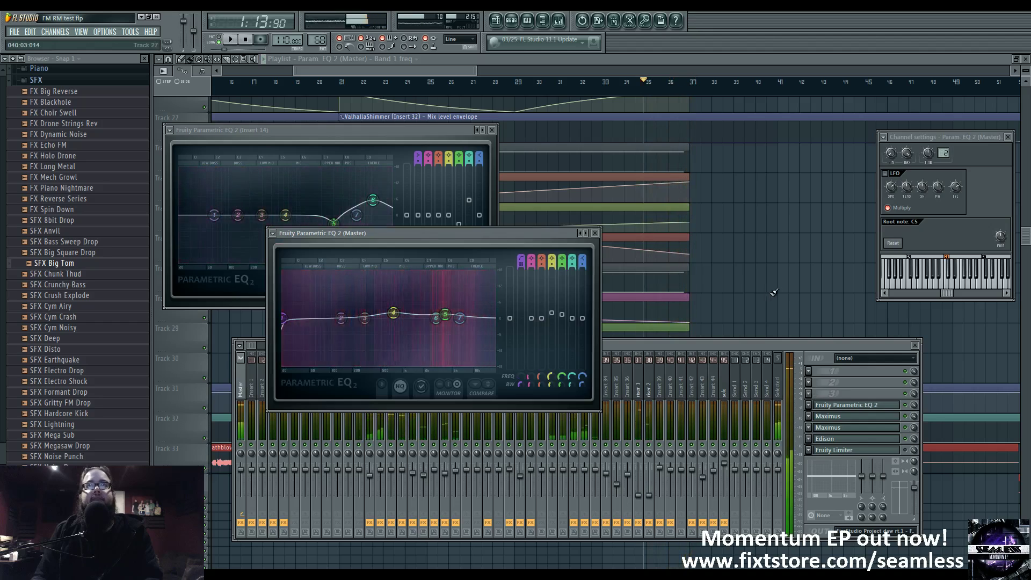
Close the EQ and mixer windows and return to the middle playlist tracks around bar 37
{"action": "right_click", "coordinate": [774, 292]}
{"action": "scroll", "coordinate": [671, 454], "scroll_direction": "up", "scroll_amount": 4}
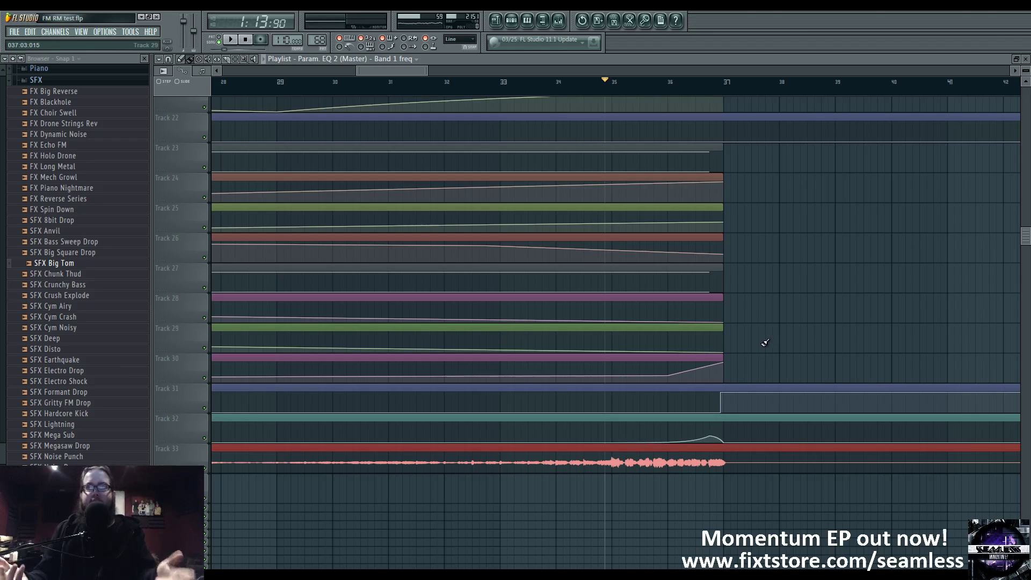
{"action": "scroll", "coordinate": [766, 342], "scroll_direction": "up", "scroll_amount": 10}
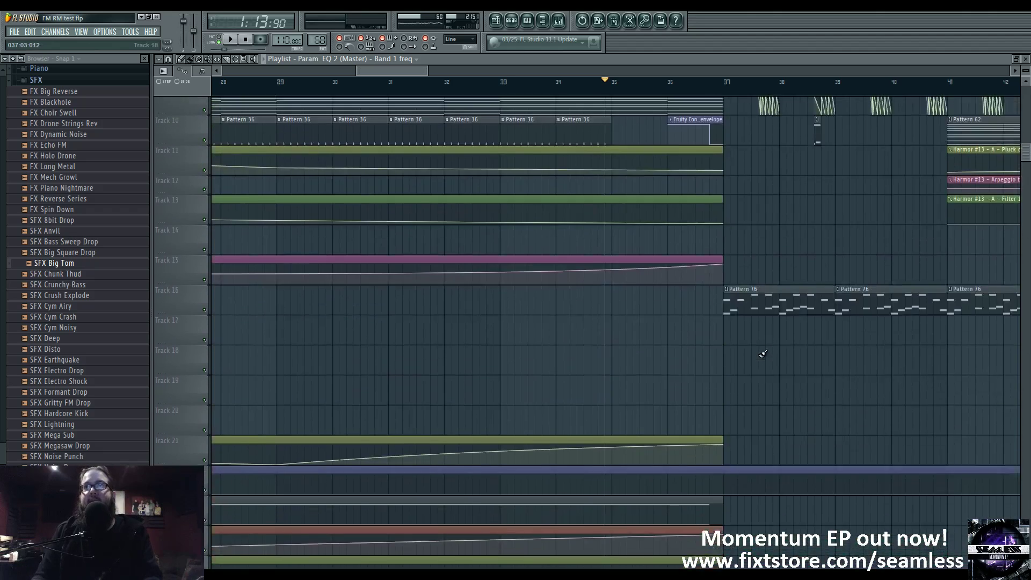
Inspect the automation clips on the middle and lower playlist tracks where the riser ends at bar 37
{"action": "scroll", "coordinate": [760, 358], "scroll_direction": "right", "scroll_amount": 4}
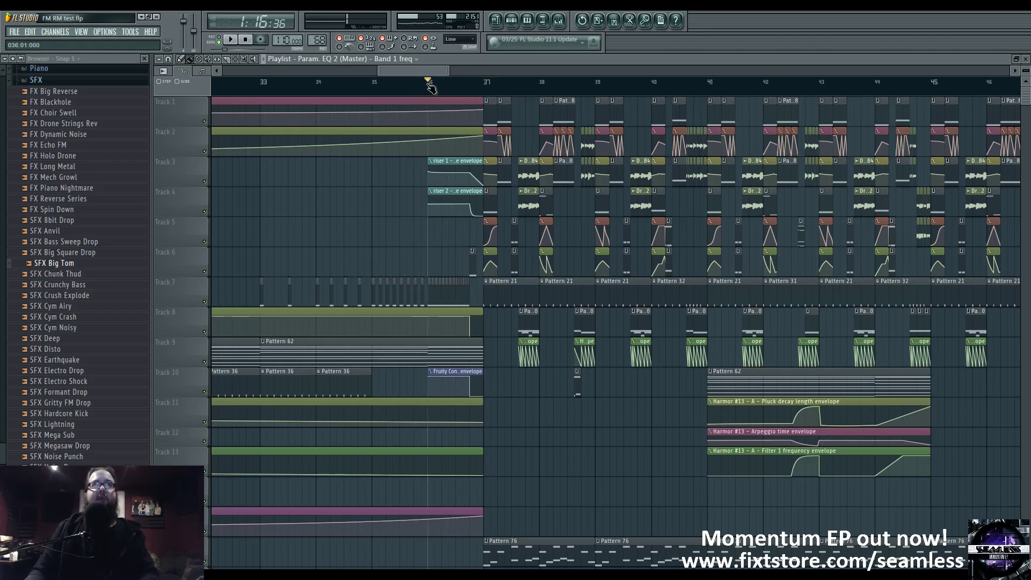
{"action": "scroll", "coordinate": [510, 415], "scroll_direction": "down", "scroll_amount": 4}
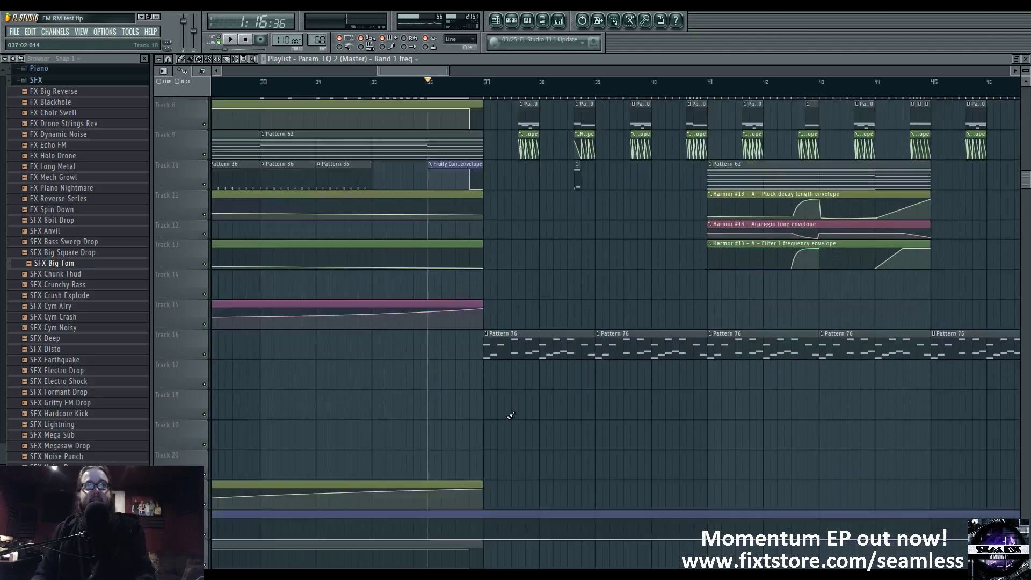
{"action": "scroll", "coordinate": [504, 413], "scroll_direction": "down", "scroll_amount": 4}
{"action": "scroll", "coordinate": [487, 409], "scroll_direction": "up", "scroll_amount": 3, "text": "ctrl"}
{"action": "scroll", "coordinate": [487, 408], "scroll_direction": "down", "scroll_amount": 3}
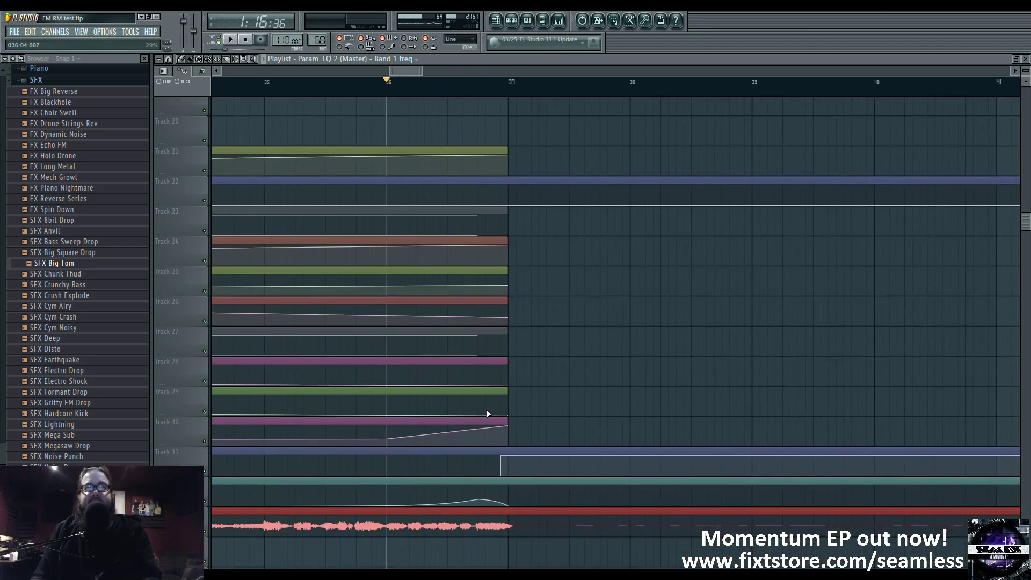
{"action": "scroll", "coordinate": [499, 462], "scroll_direction": "up", "scroll_amount": 5, "text": "ctrl"}
{"action": "scroll", "coordinate": [502, 474], "scroll_direction": "up", "scroll_amount": 3}
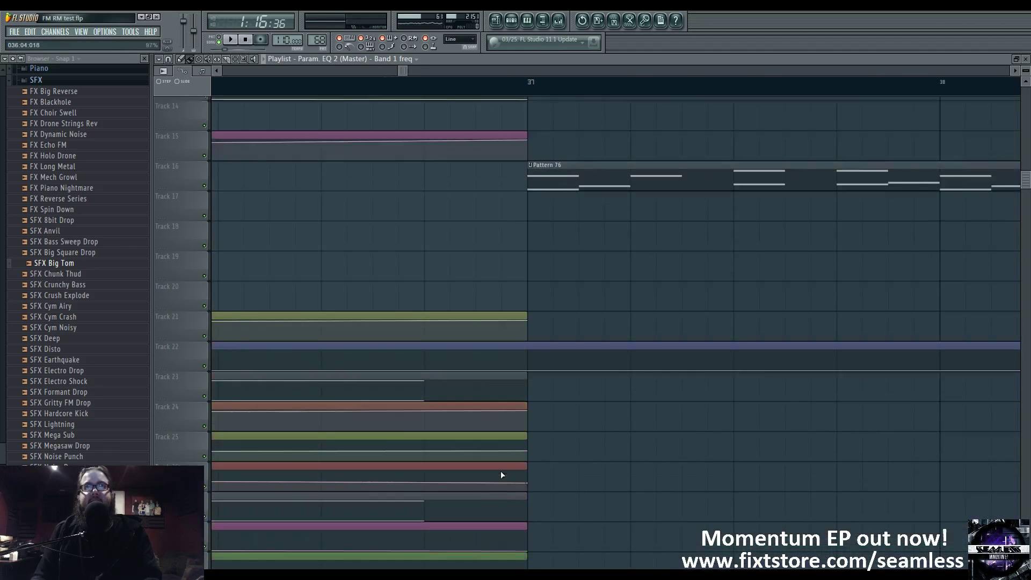
Play the riser's last beats before bar 37 from two nearby points, then stop playback
{"action": "key", "text": "space"}
{"action": "left_click", "coordinate": [490, 86]}
{"action": "left_click", "coordinate": [410, 84]}
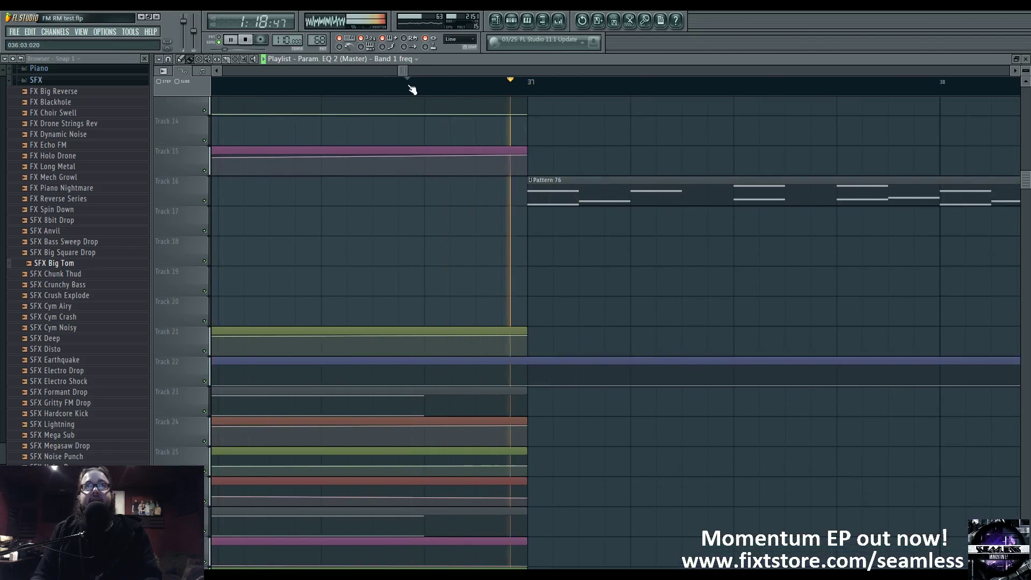
{"action": "scroll", "coordinate": [576, 441], "scroll_direction": "down", "scroll_amount": 2}
{"action": "scroll", "coordinate": [578, 457], "scroll_direction": "down", "scroll_amount": 2, "text": "ctrl"}
{"action": "key", "text": "space"}
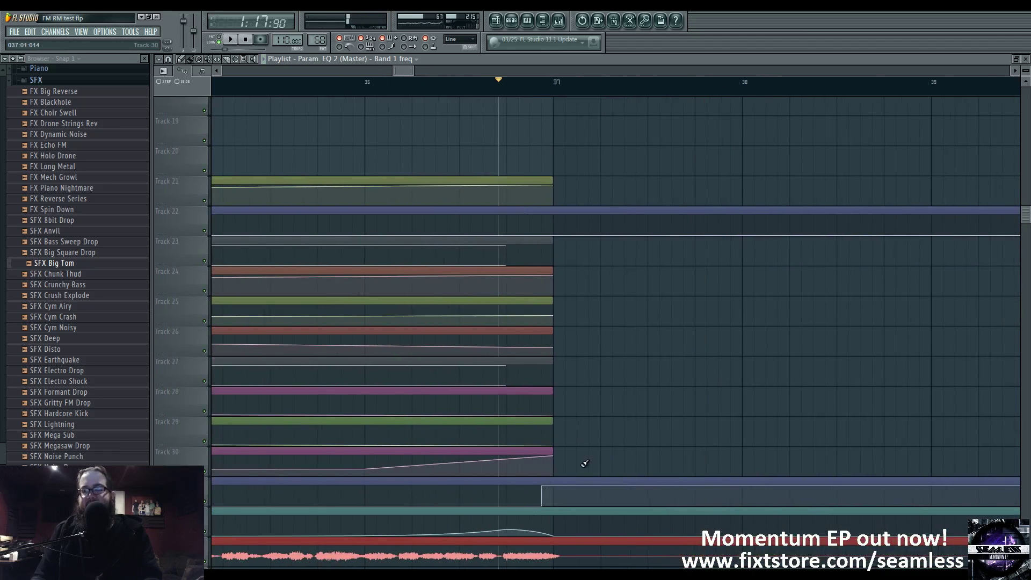
Return to the upper playlist tracks and place the playhead at bar 37, the start of the drop
{"action": "scroll", "coordinate": [584, 465], "scroll_direction": "up", "scroll_amount": 9}
{"action": "scroll", "coordinate": [596, 354], "scroll_direction": "right", "scroll_amount": 2, "text": "shift"}
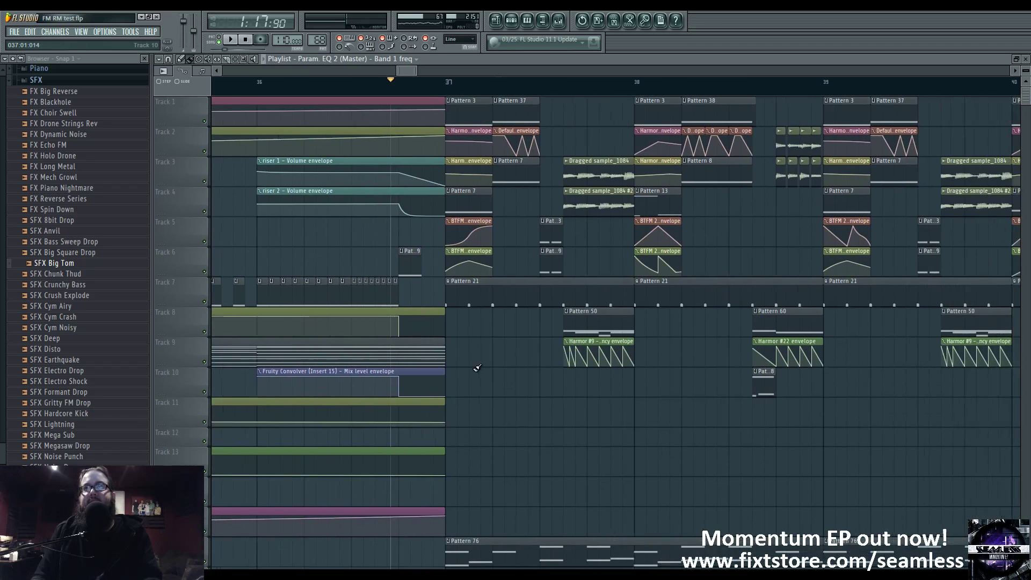
{"action": "scroll", "coordinate": [477, 367], "scroll_direction": "right", "scroll_amount": 1, "text": "shift"}
{"action": "left_click", "coordinate": [429, 94]}
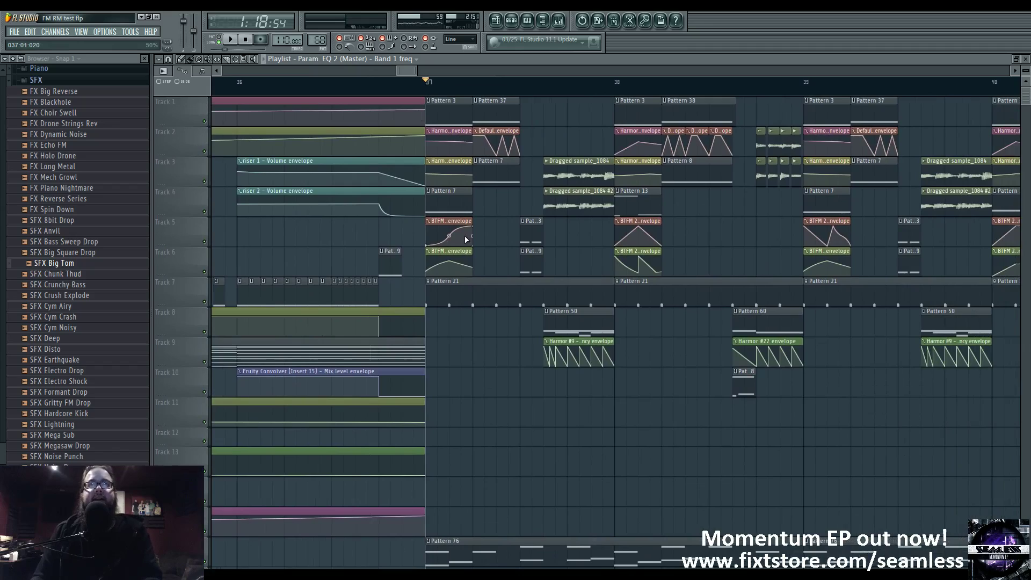
Compare the breakdown's automation clips with the drop's tracks after bar 37
{"action": "scroll", "coordinate": [582, 432], "scroll_direction": "down", "scroll_amount": 8, "text": "ctrl"}
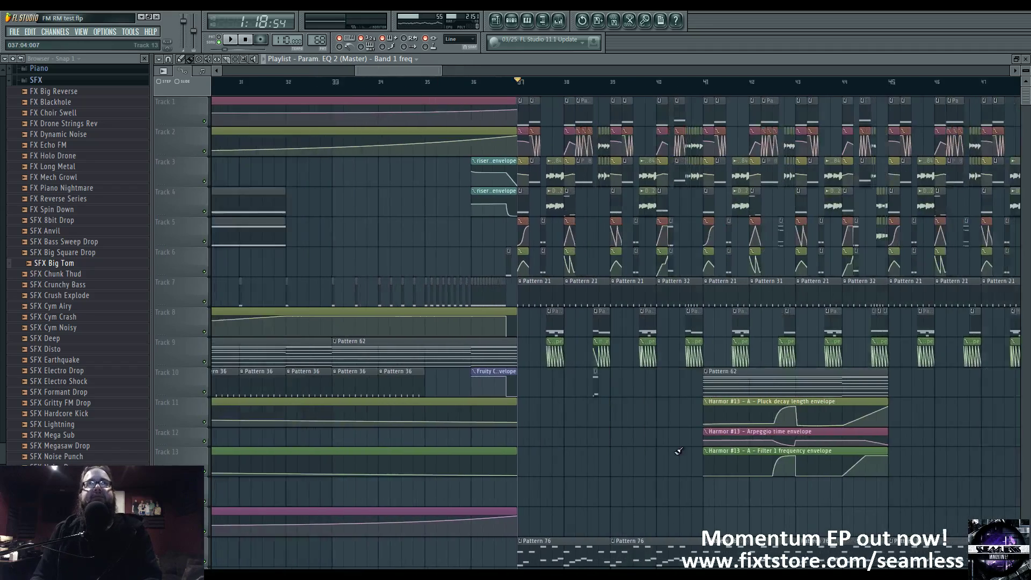
{"action": "scroll", "coordinate": [778, 429], "scroll_direction": "down", "scroll_amount": 2, "text": "ctrl"}
{"action": "scroll", "coordinate": [698, 418], "scroll_direction": "down", "scroll_amount": 8}
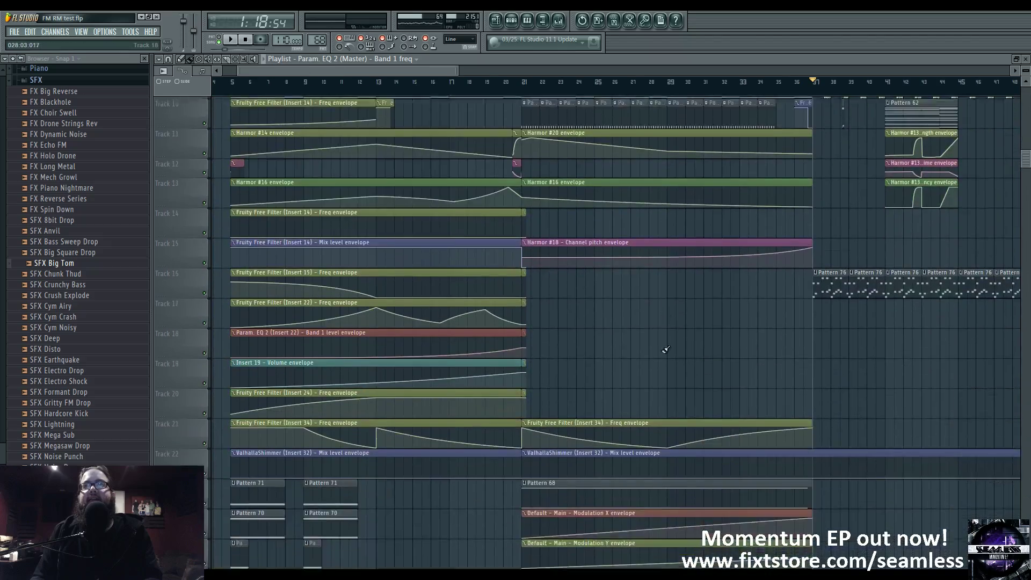
{"action": "scroll", "coordinate": [660, 455], "scroll_direction": "up", "scroll_amount": 8}
{"action": "scroll", "coordinate": [546, 421], "scroll_direction": "up", "scroll_amount": 8, "text": "ctrl"}
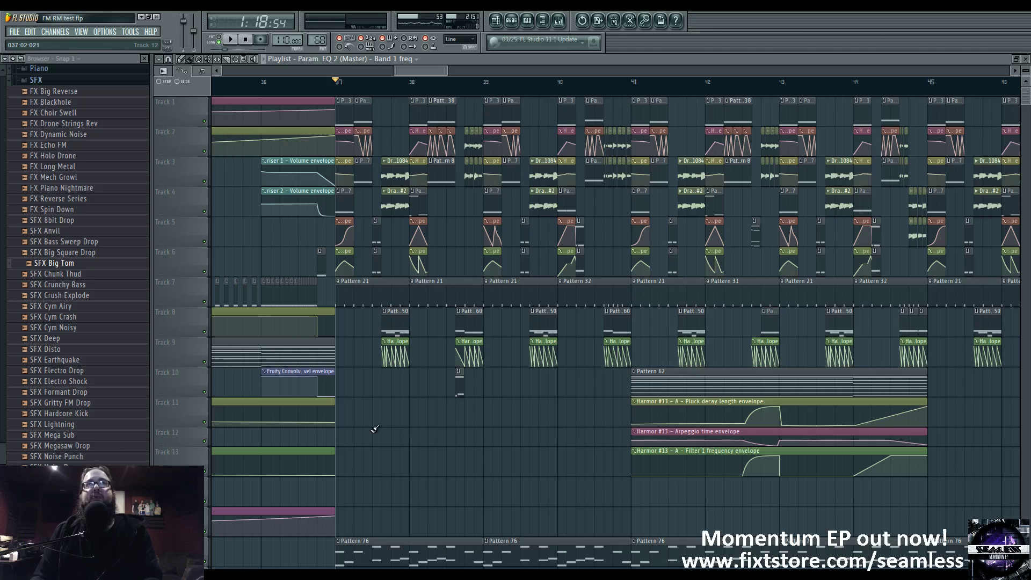
Play the drop from bar 37 with the mixer open, select Insert 25, then stop and close the mixer
{"action": "key", "text": "space"}
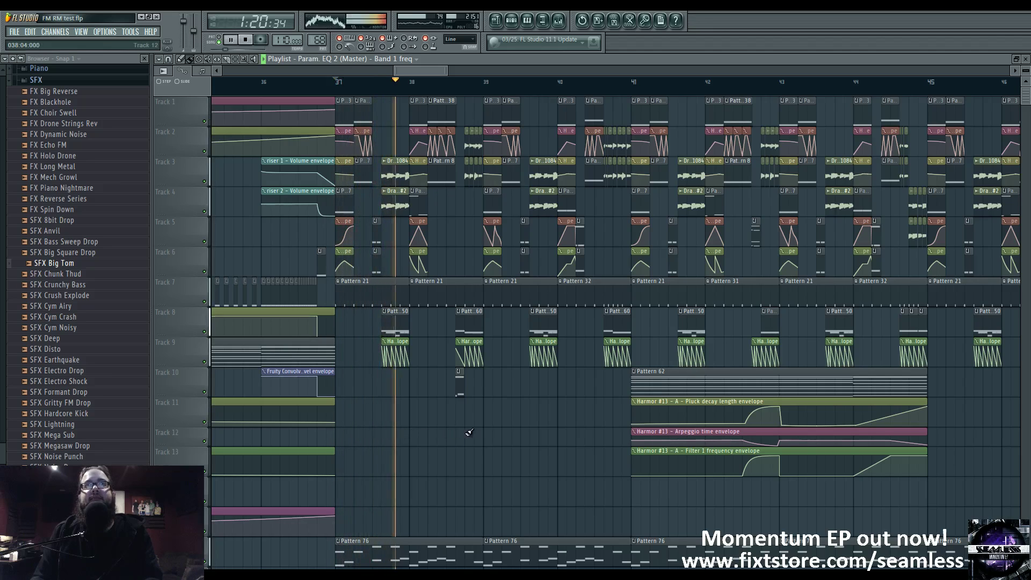
{"action": "left_click", "coordinate": [559, 21]}
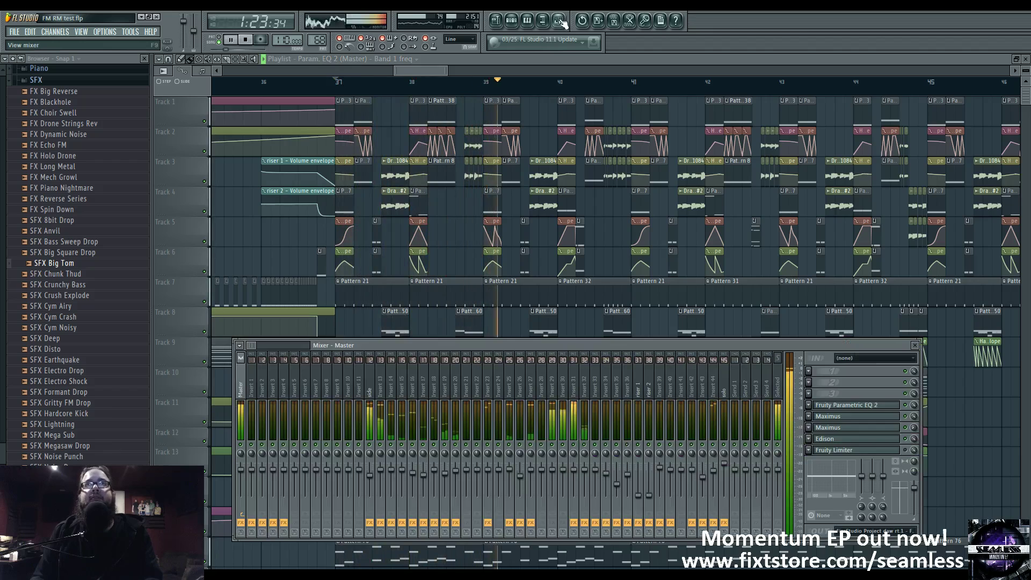
{"action": "left_click", "coordinate": [509, 389]}
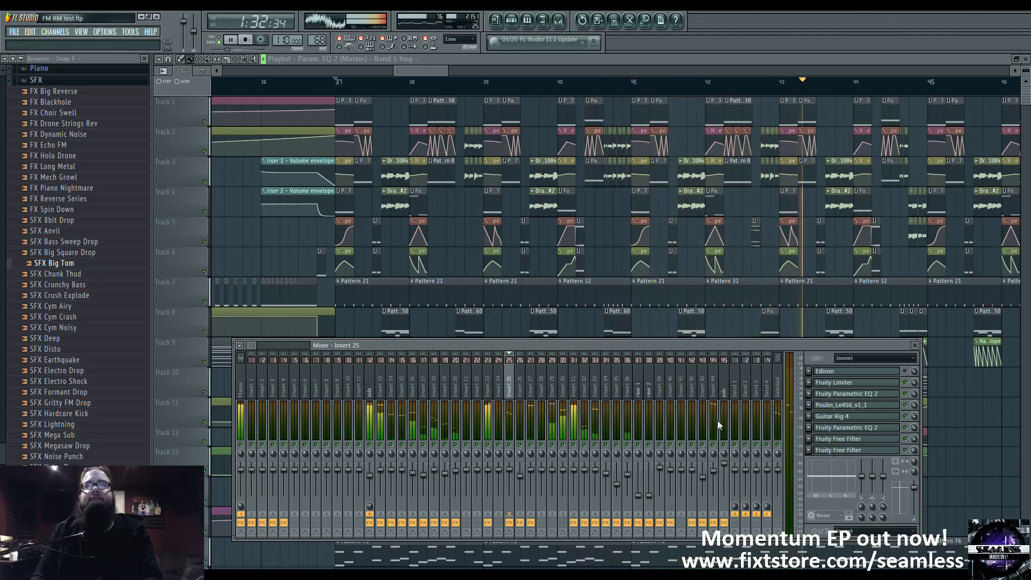
{"action": "key", "text": "space"}
{"action": "right_click", "coordinate": [586, 329]}
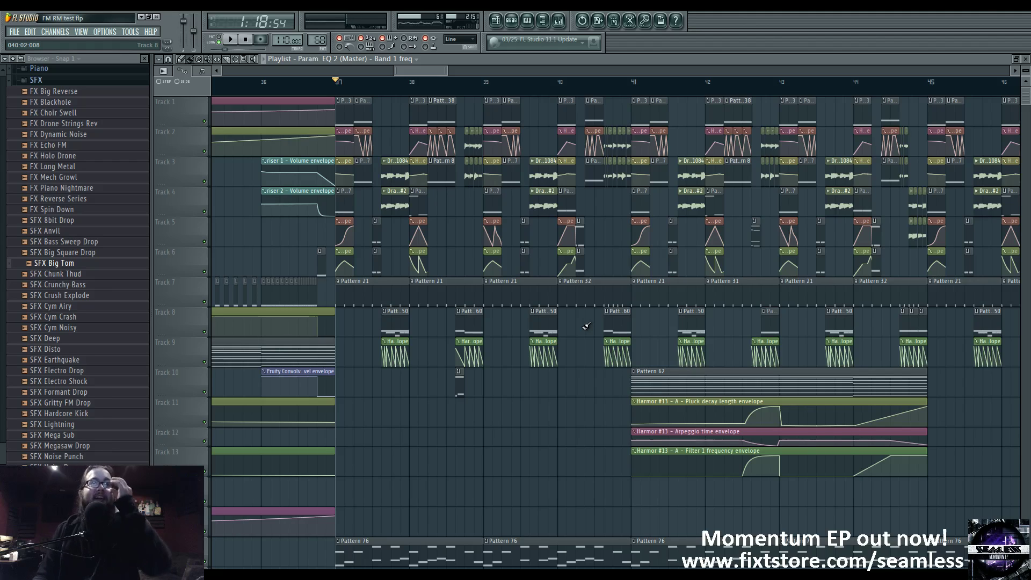
Briefly play the opening hit of bars 37, 38, 39 and 40 in turn
{"action": "key", "text": "space"}
{"action": "key", "text": "space"}
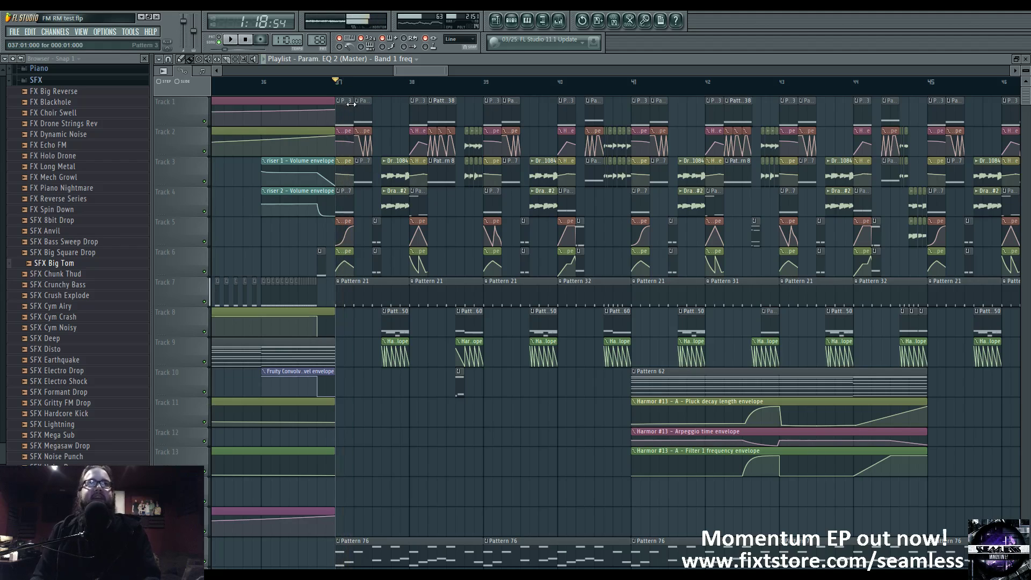
{"action": "left_click", "coordinate": [412, 88]}
{"action": "key", "text": "space"}
{"action": "key", "text": "space"}
{"action": "left_click", "coordinate": [487, 88]}
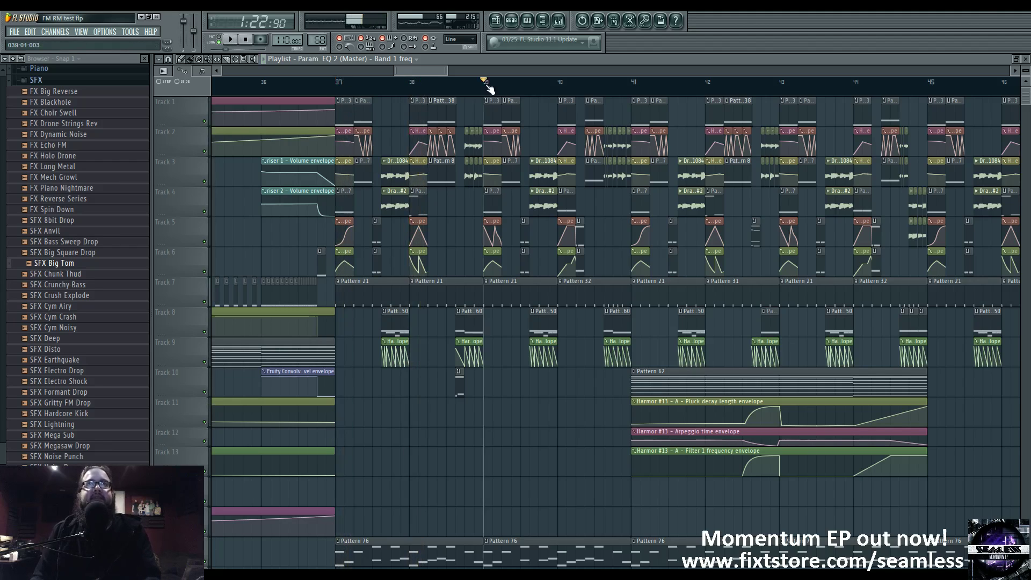
{"action": "key", "text": "space"}
{"action": "left_click", "coordinate": [562, 87]}
{"action": "key", "text": "space"}
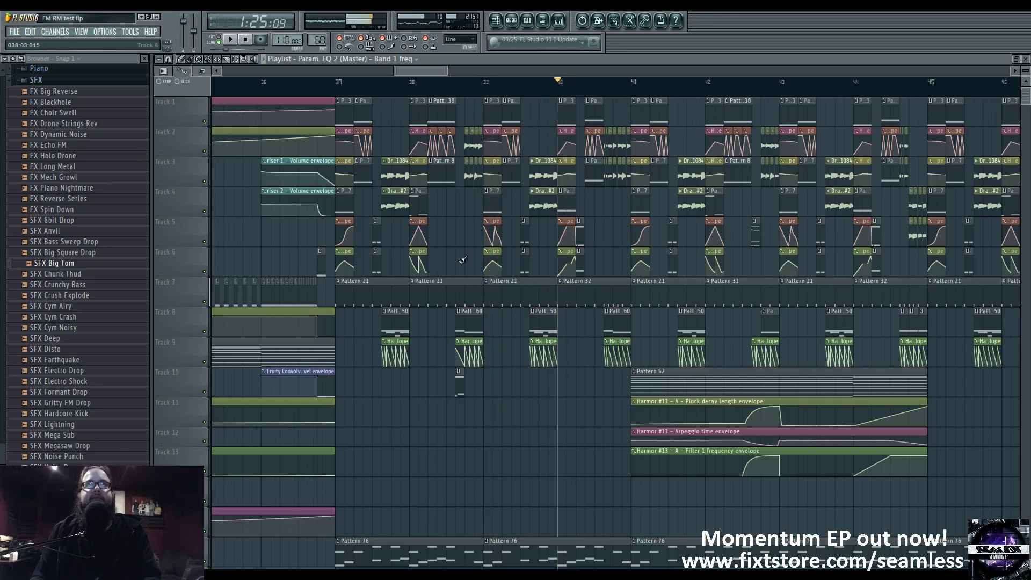
Place the playhead at bar 39, reopen the mixer and collapse the expanded Packs folder in the browser
{"action": "scroll", "coordinate": [533, 143], "scroll_direction": "up", "scroll_amount": 3}
{"action": "left_click", "coordinate": [510, 88]}
{"action": "left_click", "coordinate": [559, 21]}
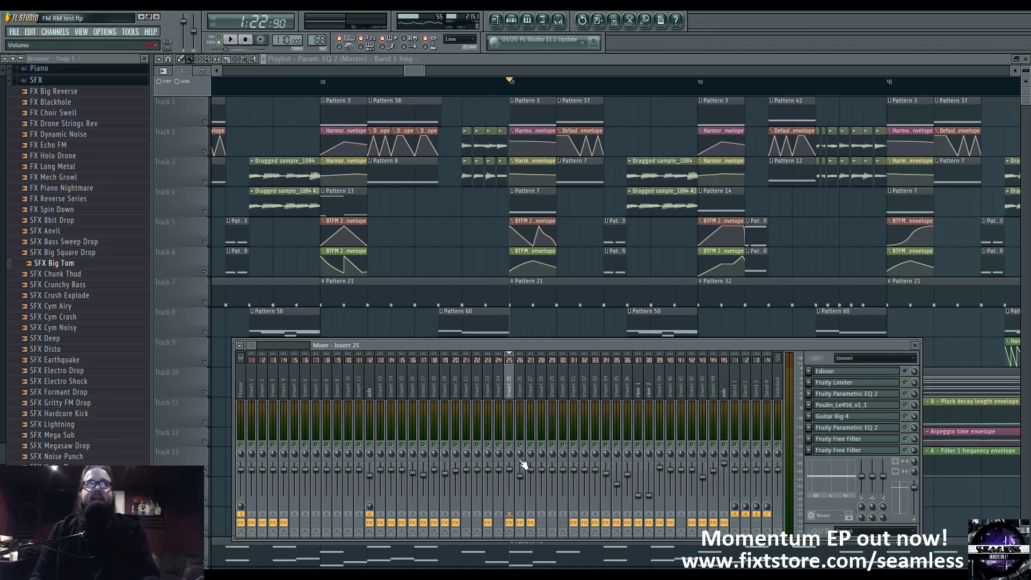
{"action": "left_click", "coordinate": [81, 84]}
{"action": "left_click", "coordinate": [80, 250]}
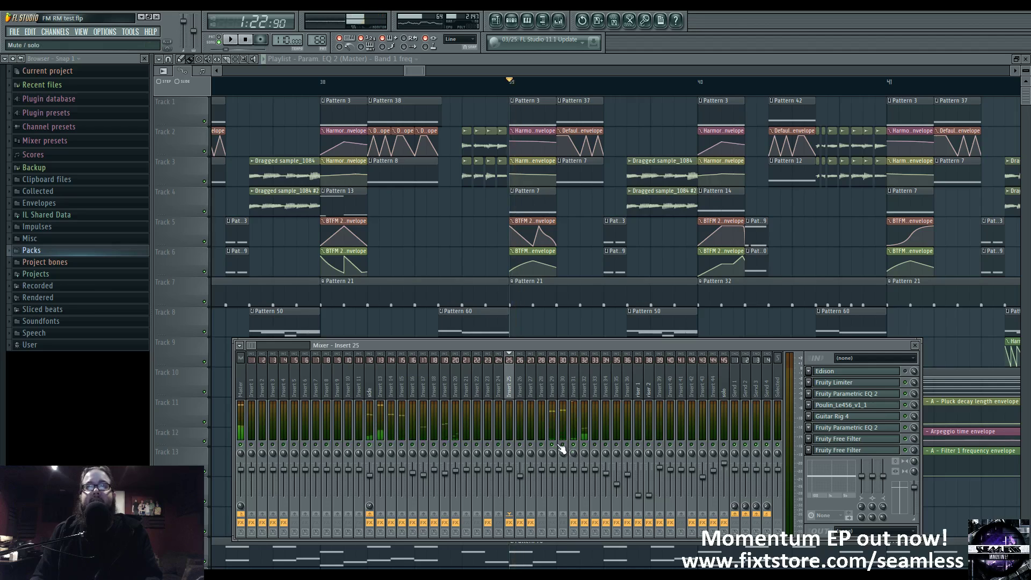
Check the routing and effect chains of Inserts 29, 31 and 32 in the mixer, ending on Insert 29
{"action": "left_click", "coordinate": [563, 392]}
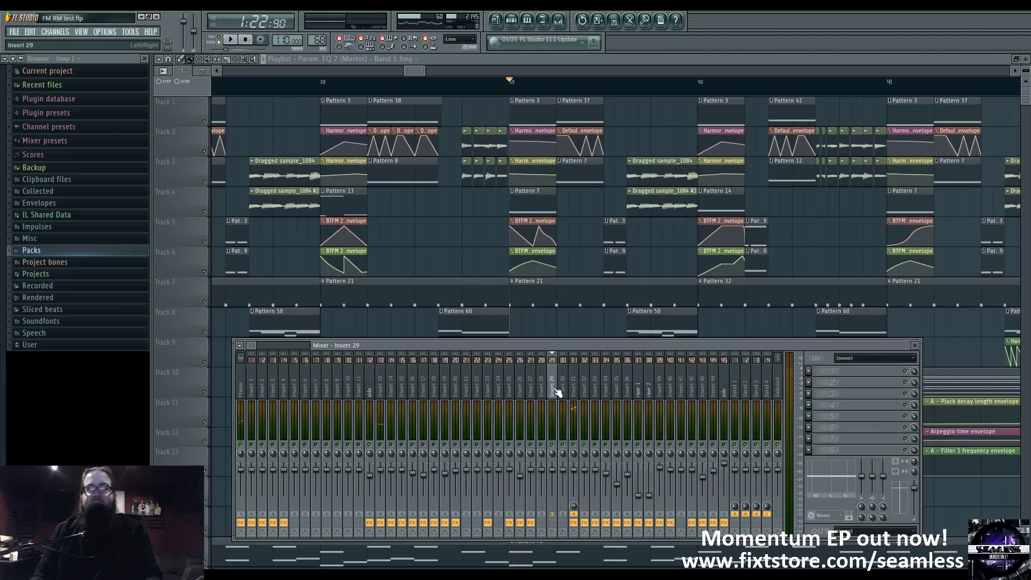
{"action": "left_click", "coordinate": [573, 392]}
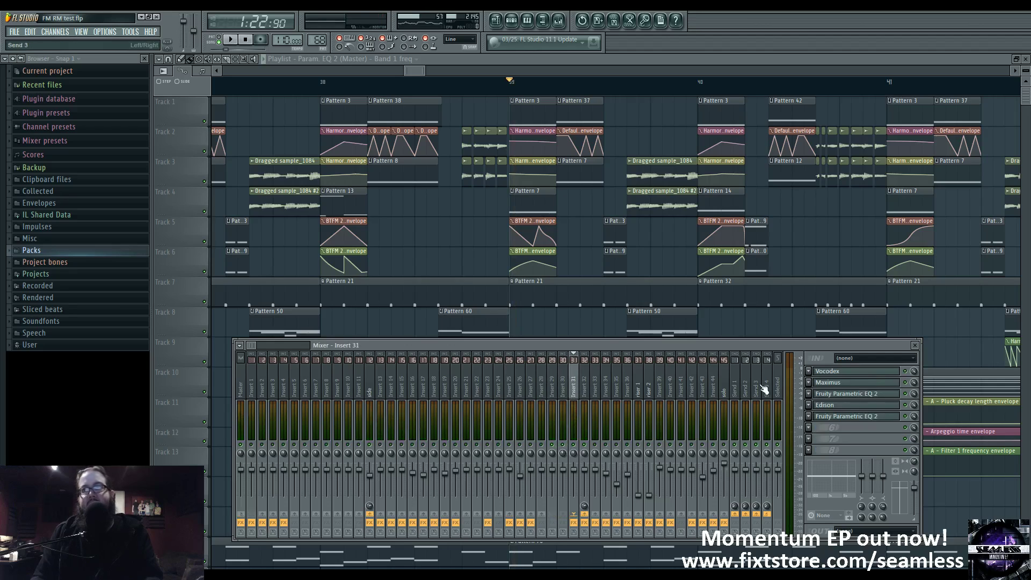
{"action": "left_click", "coordinate": [587, 392]}
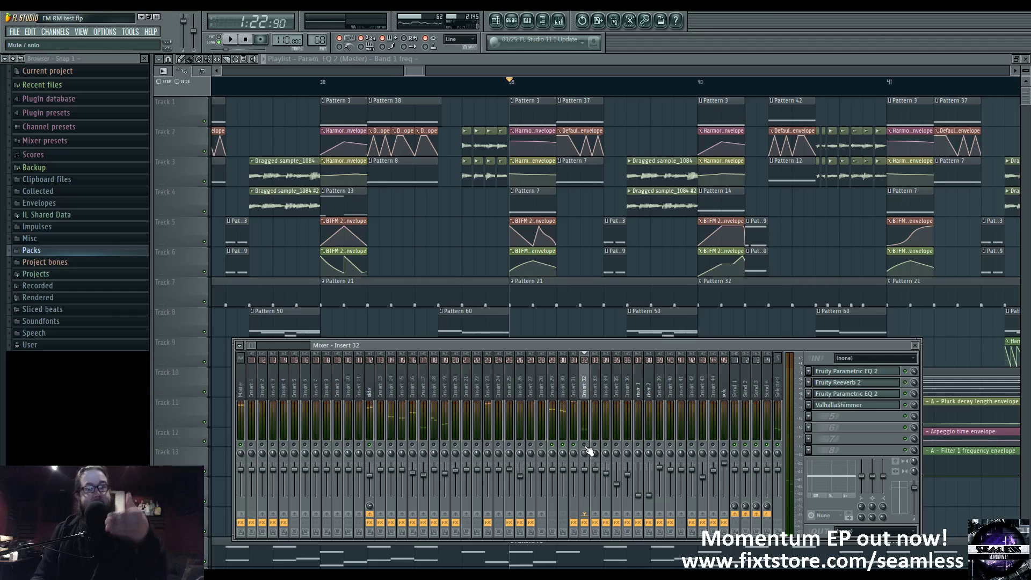
{"action": "left_click", "coordinate": [555, 383]}
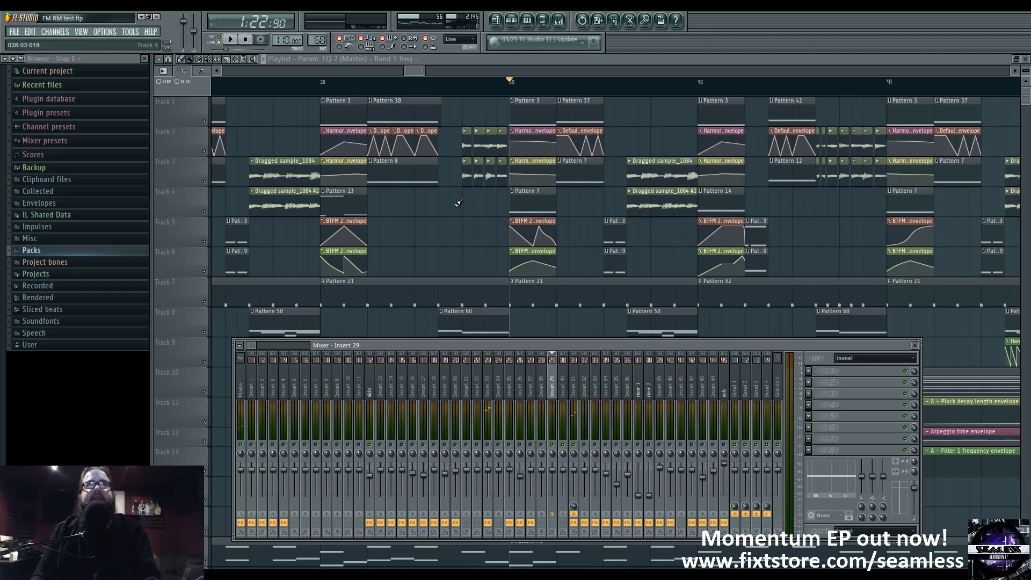
Close the mixer and play the bass hits at the start of bars 37, 38, 40 and 41
{"action": "left_click_drag", "start_coordinate": [437, 223], "coordinate": [583, 223]}
{"action": "left_click", "coordinate": [283, 89]}
{"action": "key", "text": "space"}
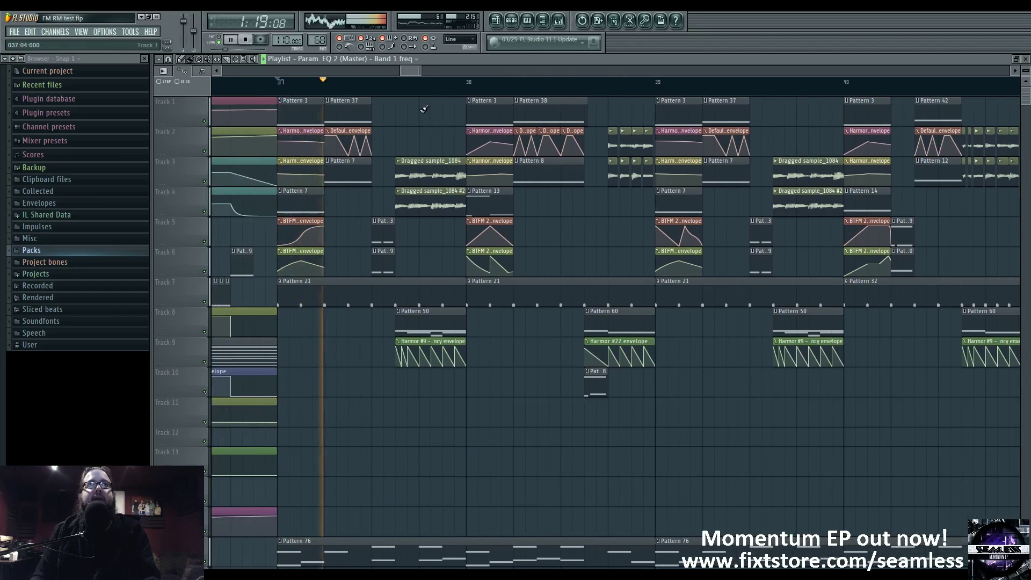
{"action": "left_click", "coordinate": [467, 87]}
{"action": "left_click_drag", "start_coordinate": [522, 182], "coordinate": [316, 180]}
{"action": "left_click", "coordinate": [639, 87]}
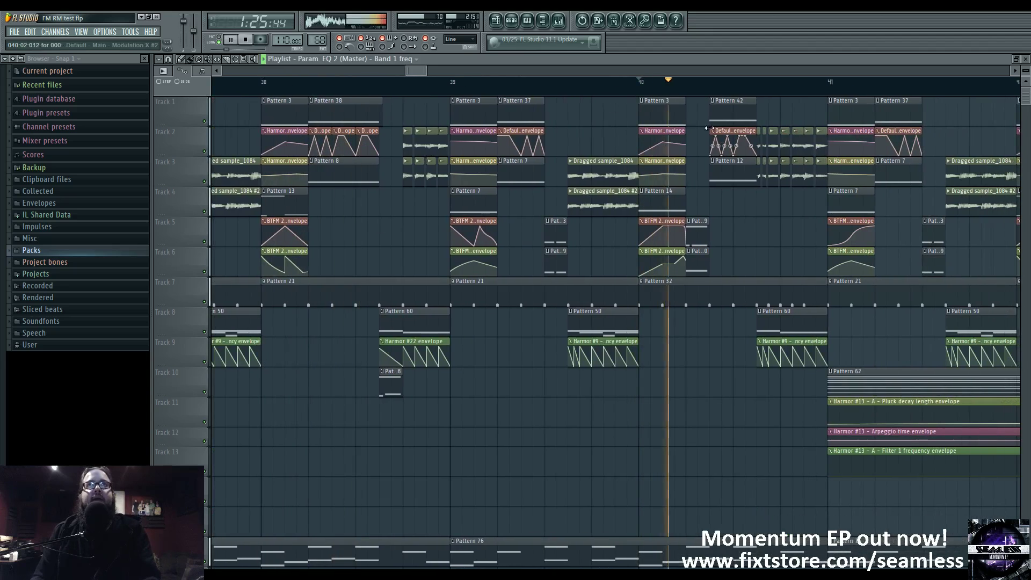
{"action": "left_click_drag", "start_coordinate": [710, 128], "coordinate": [517, 126]}
{"action": "left_click", "coordinate": [638, 88]}
{"action": "key", "text": "space"}
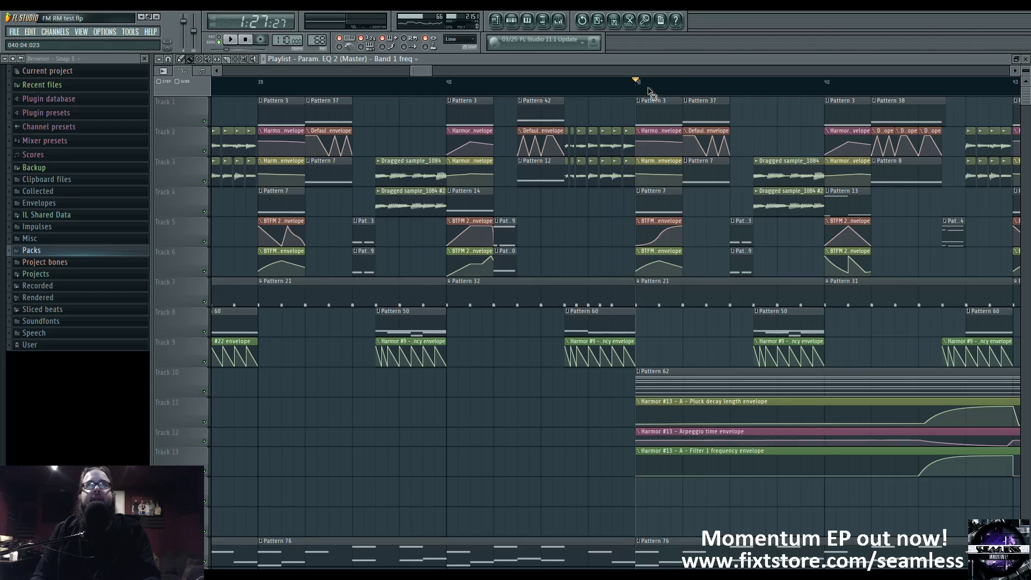
Select the first beat of bar 41 as the playback range and play it with the mixer and channel list open
{"action": "left_click_drag", "start_coordinate": [648, 88], "coordinate": [677, 88]}
{"action": "left_click", "coordinate": [559, 21]}
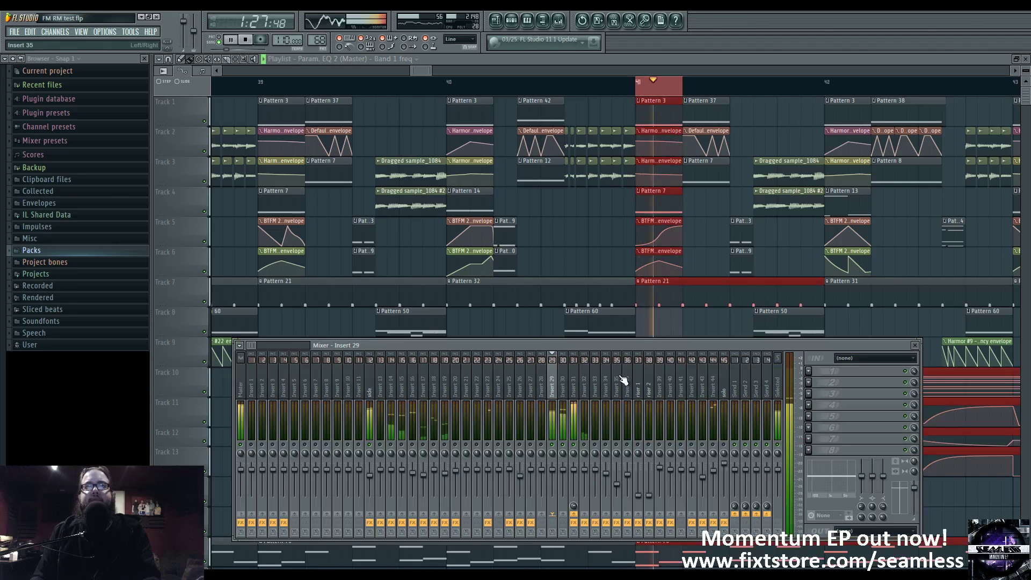
{"action": "left_click", "coordinate": [511, 21]}
{"action": "left_click", "coordinate": [466, 555]}
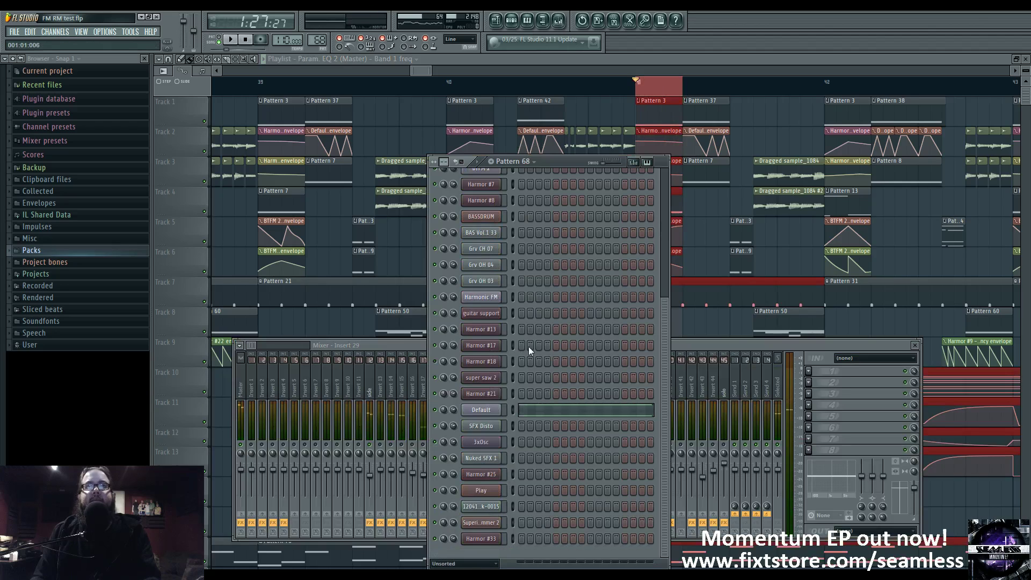
Replay the selected beat while watching the channel list to find which Harmor channel is sounding
{"action": "scroll", "coordinate": [527, 359], "scroll_direction": "up", "scroll_amount": 3}
{"action": "scroll", "coordinate": [527, 359], "scroll_direction": "up", "scroll_amount": 1}
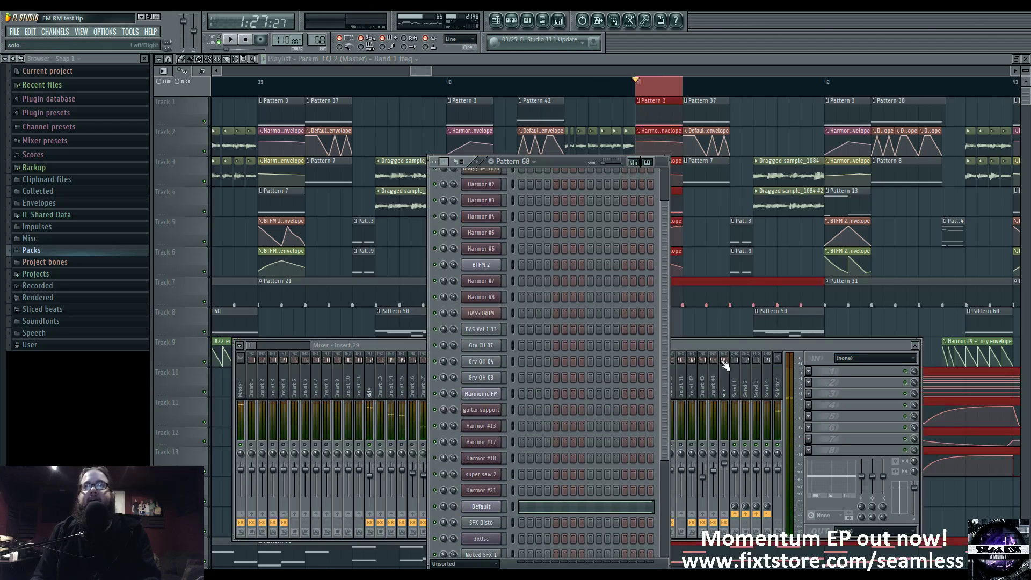
{"action": "left_click", "coordinate": [723, 357]}
{"action": "key", "text": "space"}
{"action": "left_click", "coordinate": [572, 163]}
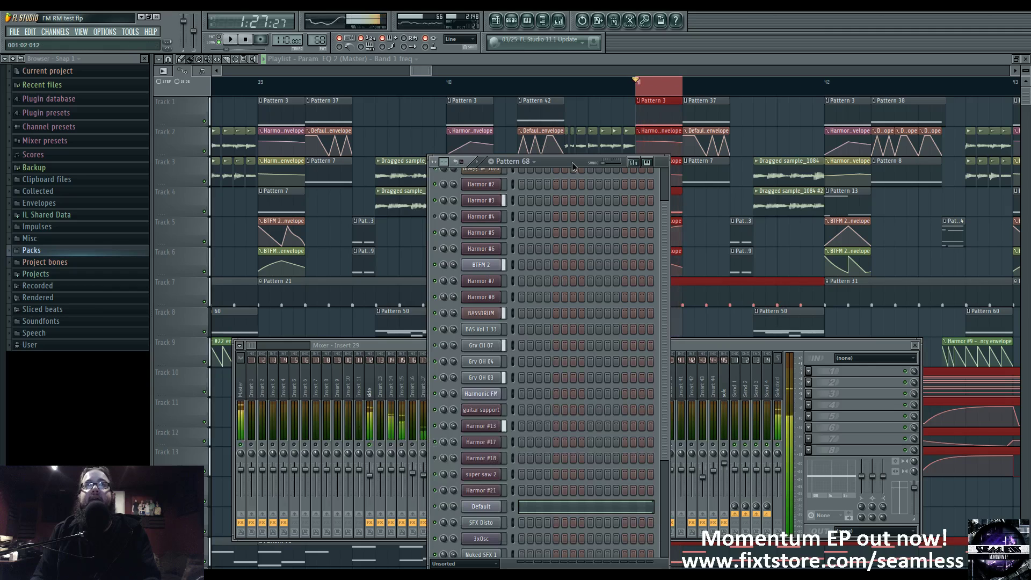
{"action": "key", "text": "space"}
Open the Pattern 3 clip at bar 41 in the piano roll and bring up its Harmor #3 instrument
{"action": "left_click", "coordinate": [645, 116]}
{"action": "double_click", "coordinate": [645, 117]}
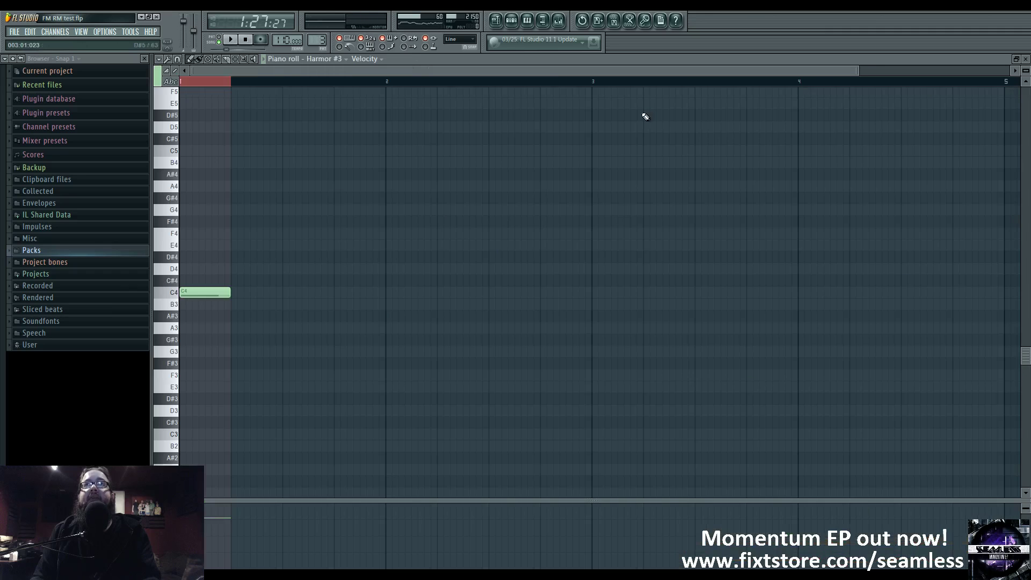
{"action": "left_click", "coordinate": [512, 22]}
{"action": "left_click", "coordinate": [487, 203]}
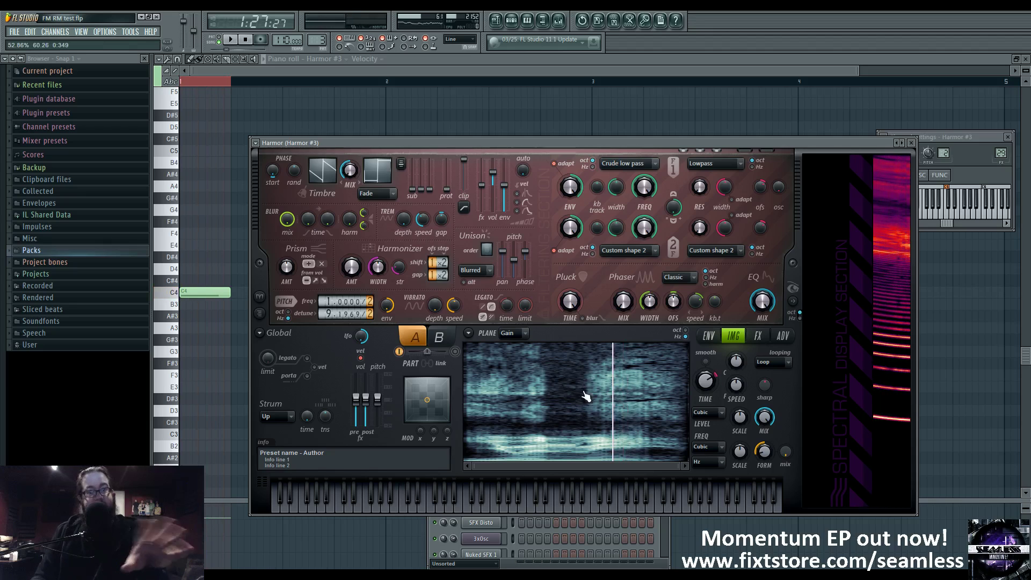
View Harmor #3's envelope and effects pages, then return to its image page
{"action": "left_click", "coordinate": [709, 336]}
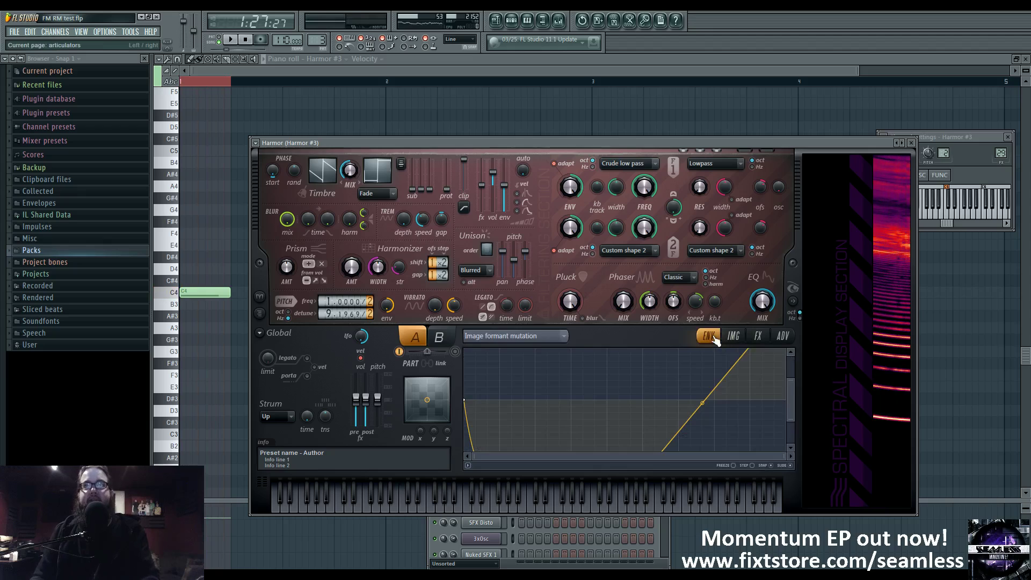
{"action": "left_click", "coordinate": [756, 337]}
{"action": "left_click", "coordinate": [733, 336]}
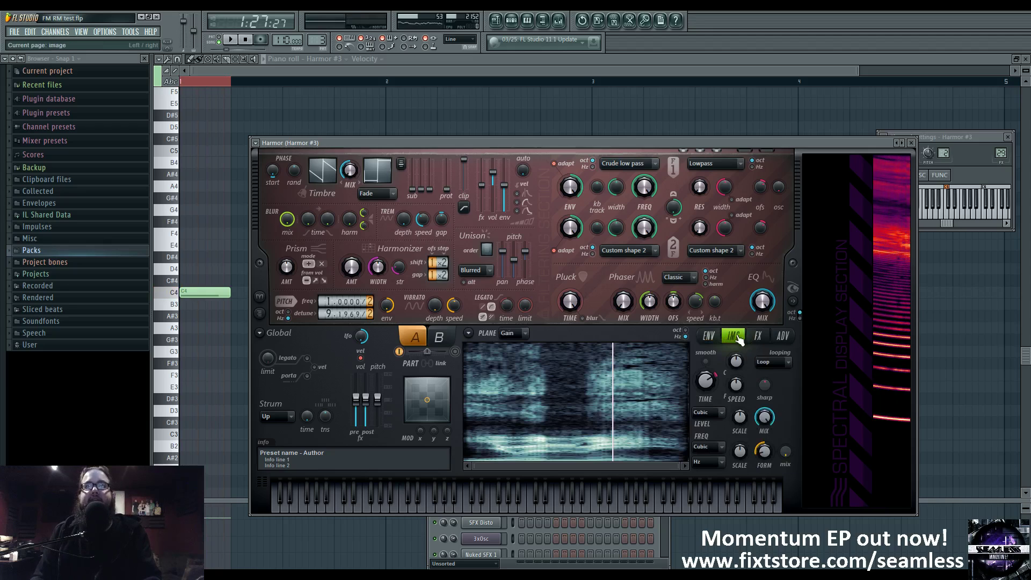
Check Harmor #3's image options and find the VOC Un Me vocal sample among the sample packs in the browser
{"action": "left_click", "coordinate": [469, 334]}
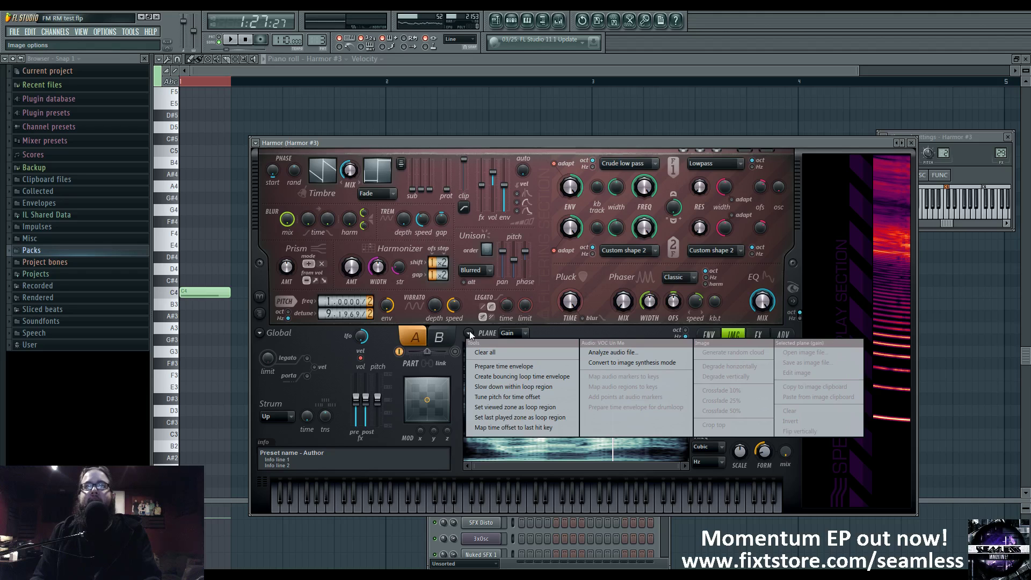
{"action": "left_click", "coordinate": [470, 333]}
{"action": "left_click", "coordinate": [32, 250]}
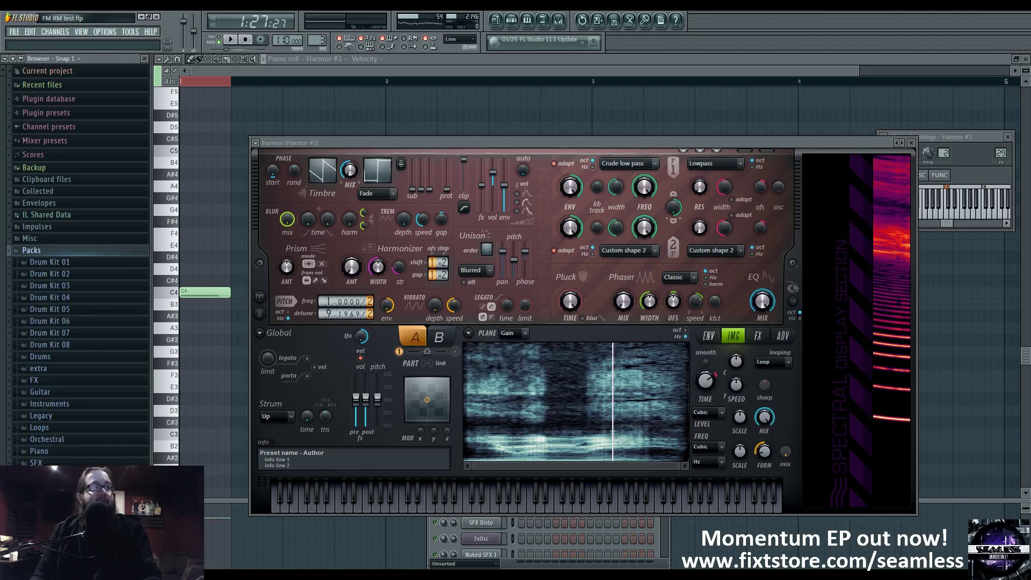
{"action": "left_click", "coordinate": [41, 498]}
{"action": "scroll", "coordinate": [41, 498], "scroll_direction": "down", "scroll_amount": 15}
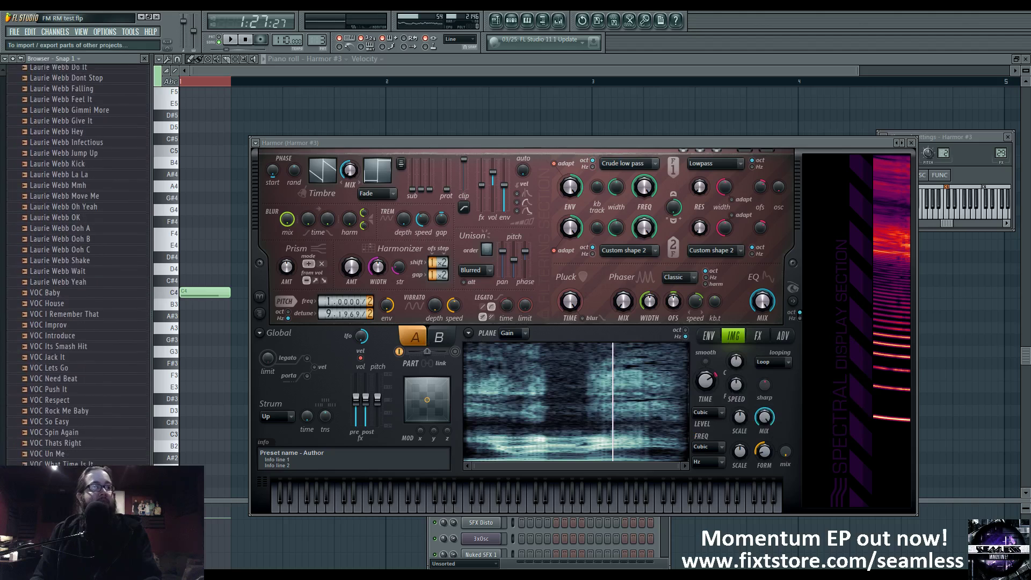
{"action": "left_click", "coordinate": [87, 447]}
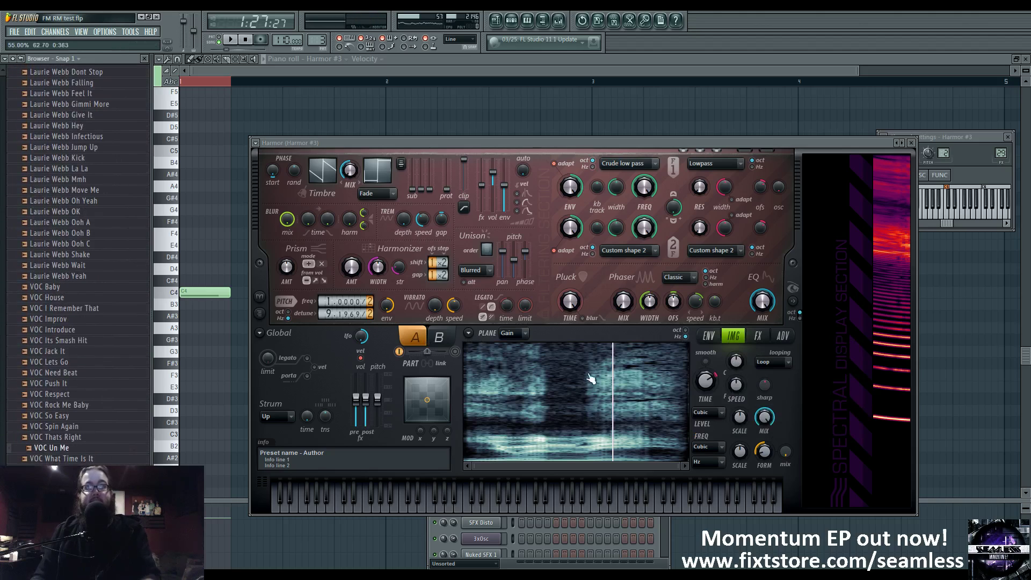
Open Vocodex on mixer Insert 31, turn down its wet mix and raise the modulator level to hear the modulator alone
{"action": "key", "text": "F9"}
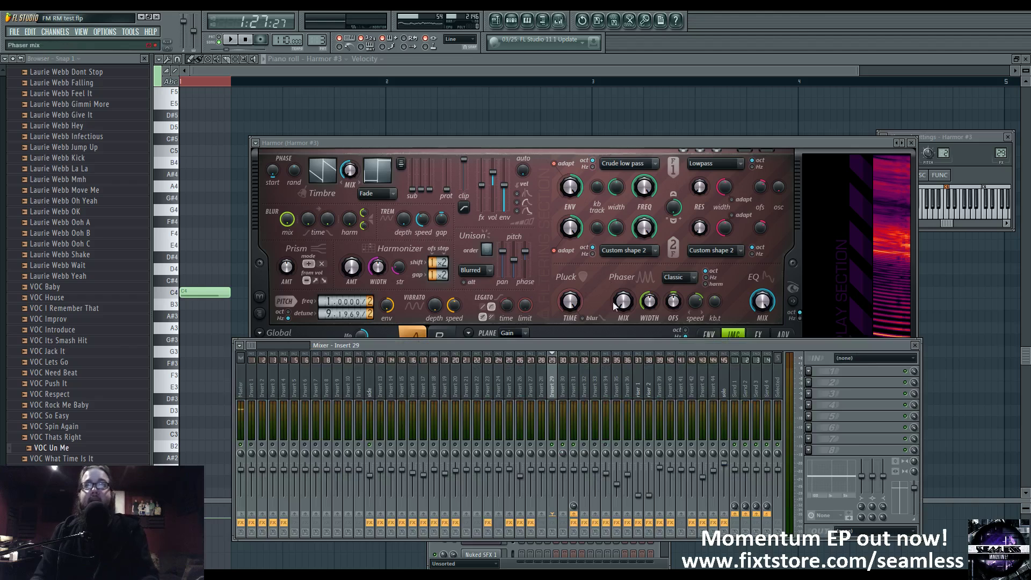
{"action": "left_click", "coordinate": [574, 376]}
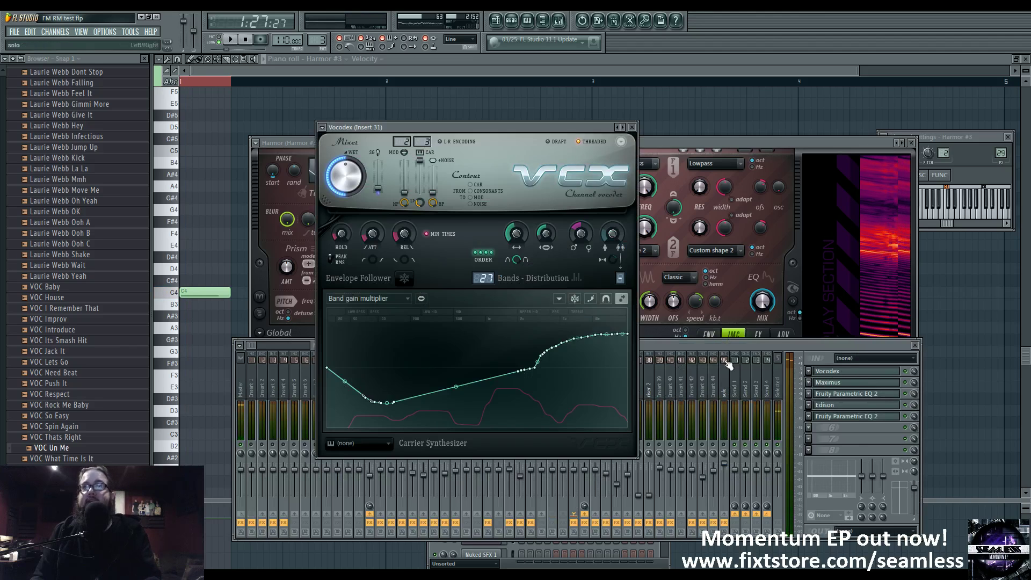
{"action": "left_click", "coordinate": [842, 370]}
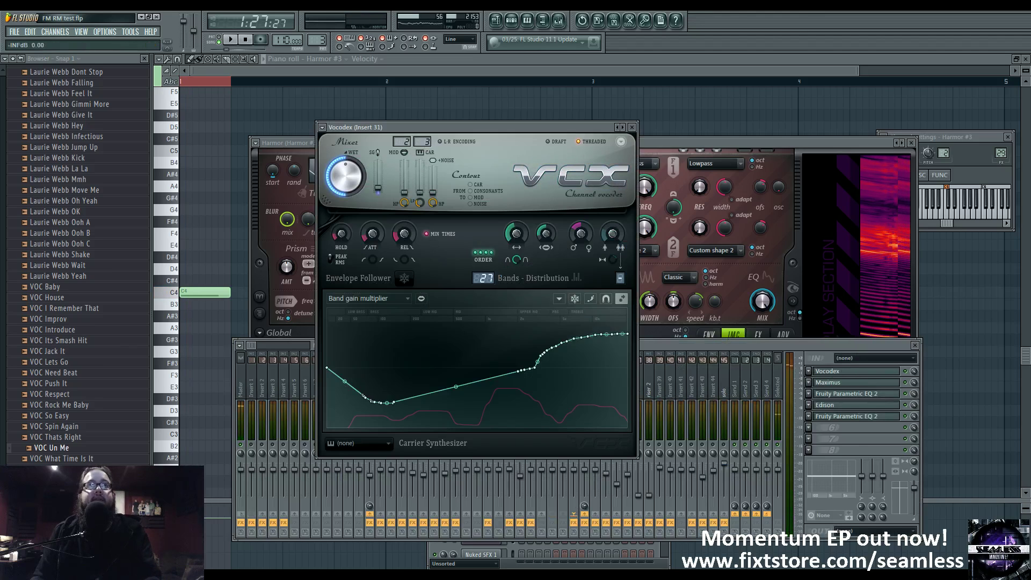
{"action": "mouse_move", "coordinate": [405, 204]}
{"action": "left_mouse_down"}
{"action": "mouse_move", "coordinate": [405, 215]}
{"action": "mouse_move", "coordinate": [404, 204]}
{"action": "left_mouse_up"}
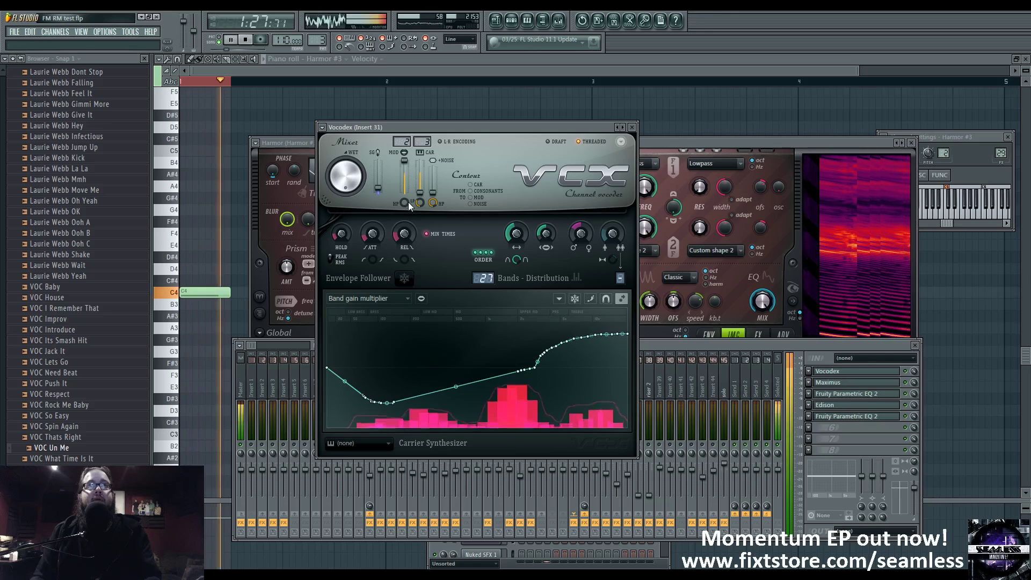
Return to the playlist, clear the bar 41 playback selection and play the hits at bars 40 and 39
{"action": "key", "text": "F5"}
{"action": "key", "text": "space"}
{"action": "left_click", "coordinate": [448, 86]}
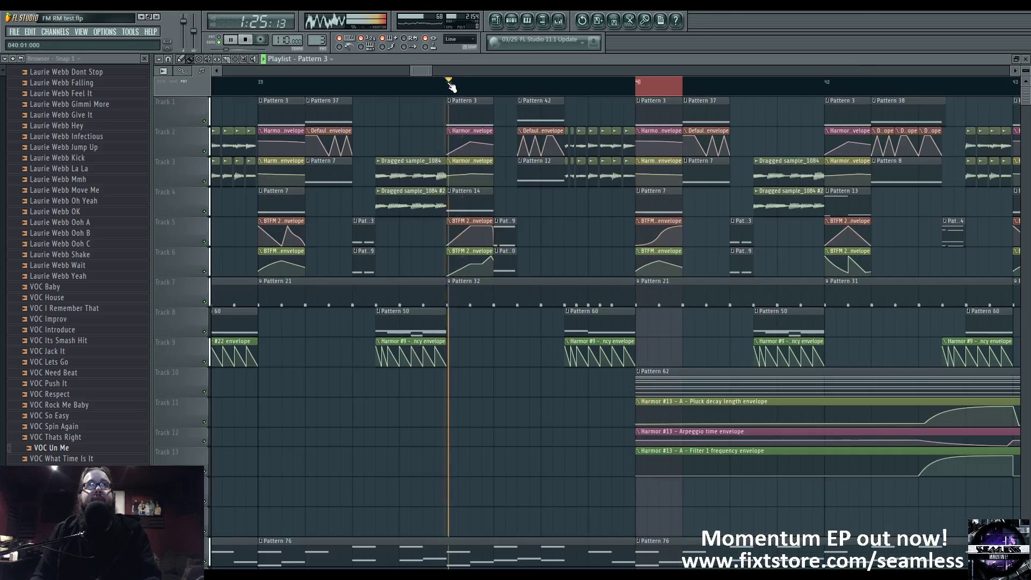
{"action": "right_click", "coordinate": [629, 86]}
{"action": "left_click", "coordinate": [443, 86]}
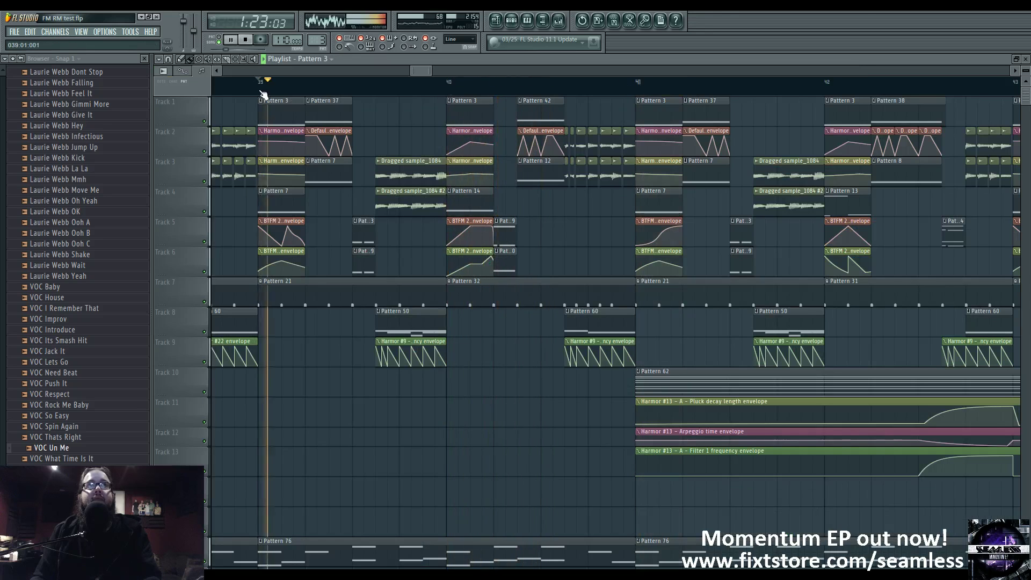
Play the opening bass hits of bars 37 through 42 one after another in the playlist
{"action": "scroll", "coordinate": [265, 81], "scroll_direction": "down", "scroll_amount": 8}
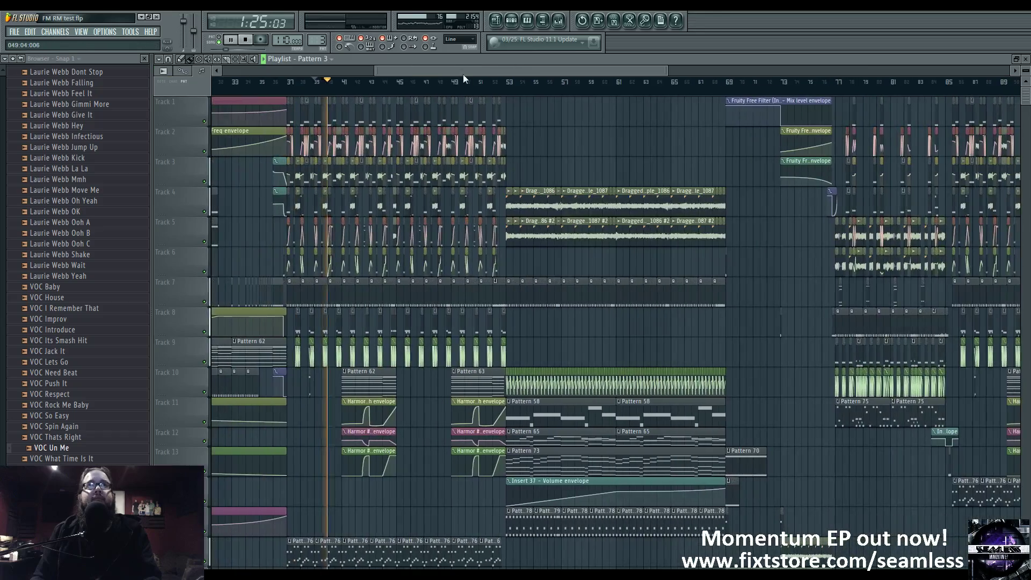
{"action": "scroll", "coordinate": [463, 79], "scroll_direction": "up", "scroll_amount": 6}
{"action": "left_click", "coordinate": [457, 85]}
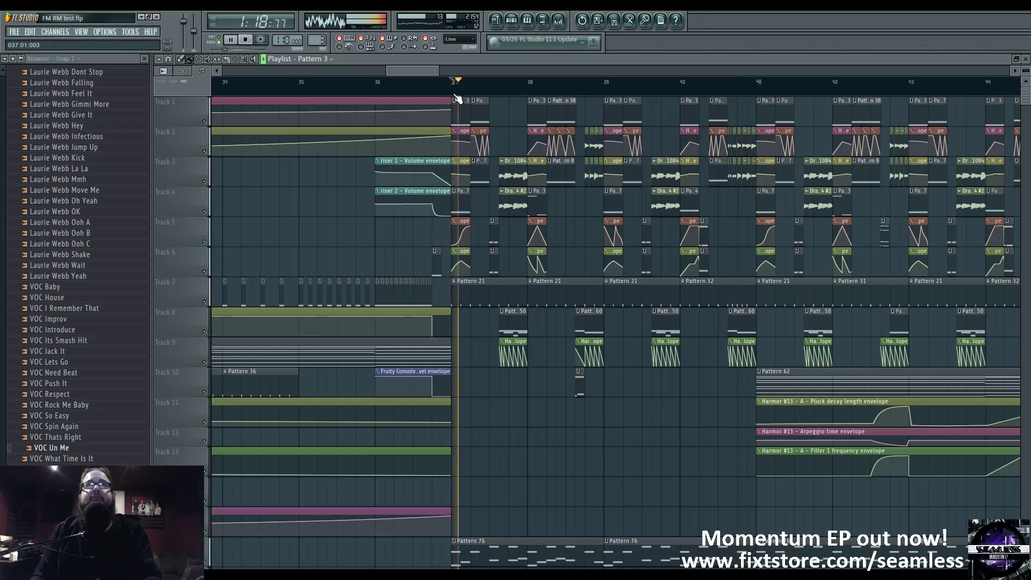
{"action": "left_click", "coordinate": [532, 89]}
{"action": "left_click", "coordinate": [606, 90]}
{"action": "left_click", "coordinate": [681, 95]}
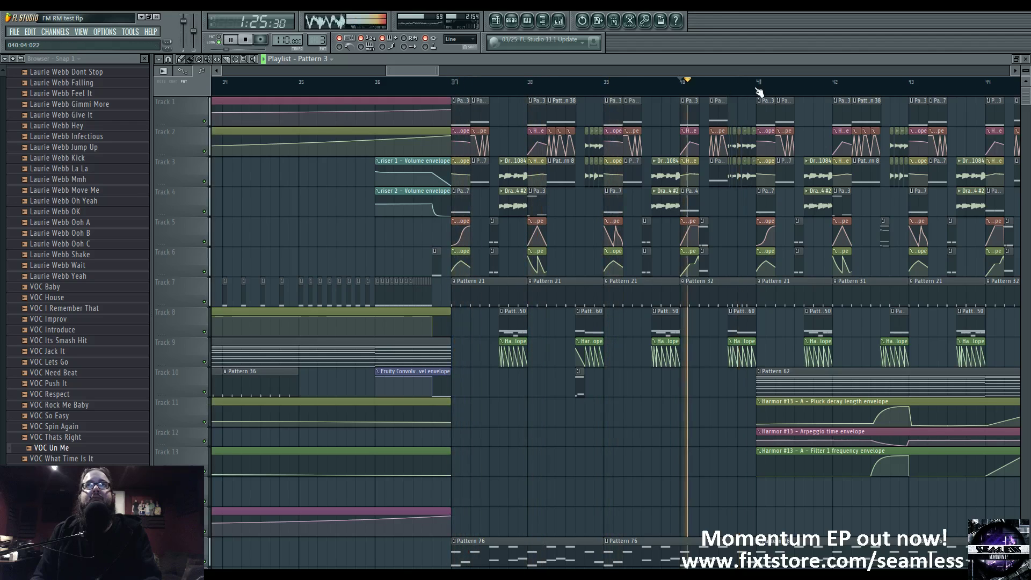
{"action": "left_click", "coordinate": [761, 95]}
{"action": "left_click_drag", "start_coordinate": [841, 95], "coordinate": [394, 93]}
{"action": "left_click", "coordinate": [735, 93]}
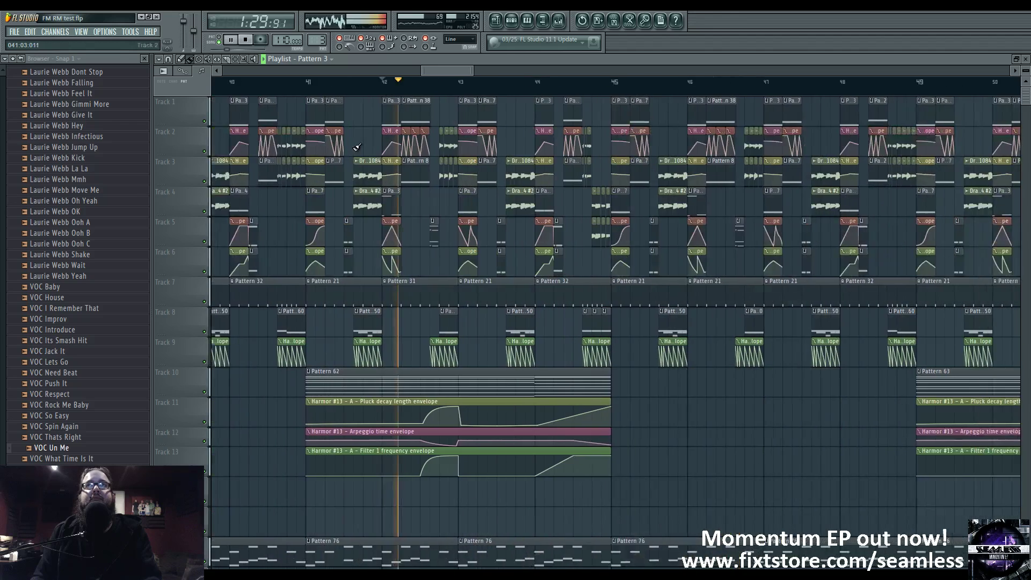
Go to the second drop and play the hits in bars 78, 80 and 82, ending back at bar 80
{"action": "scroll", "coordinate": [394, 94], "scroll_direction": "down", "scroll_amount": 3}
{"action": "left_click_drag", "start_coordinate": [534, 171], "coordinate": [161, 173]}
{"action": "left_click_drag", "start_coordinate": [805, 193], "coordinate": [161, 194]}
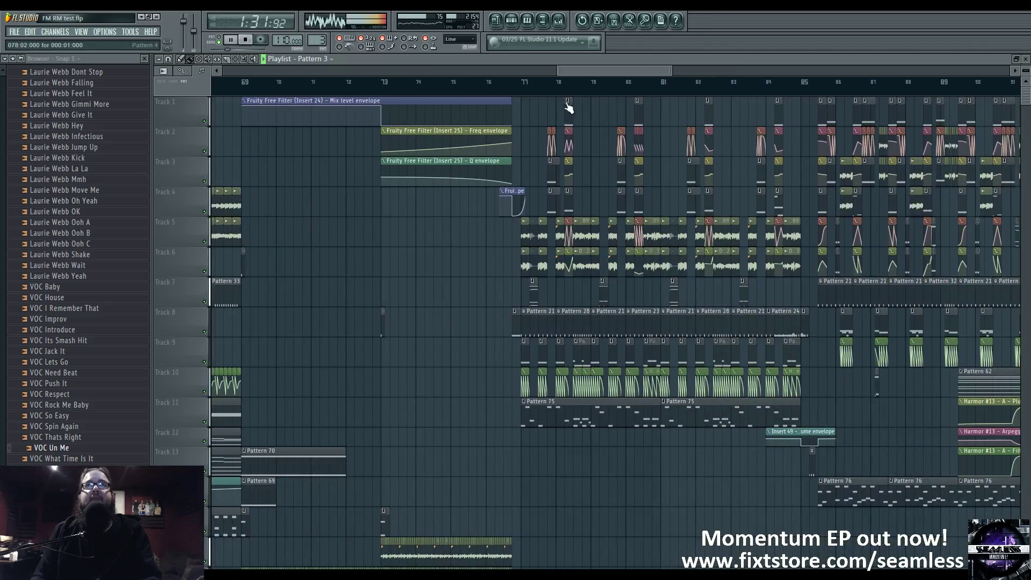
{"action": "left_click", "coordinate": [563, 88]}
{"action": "left_click", "coordinate": [638, 91]}
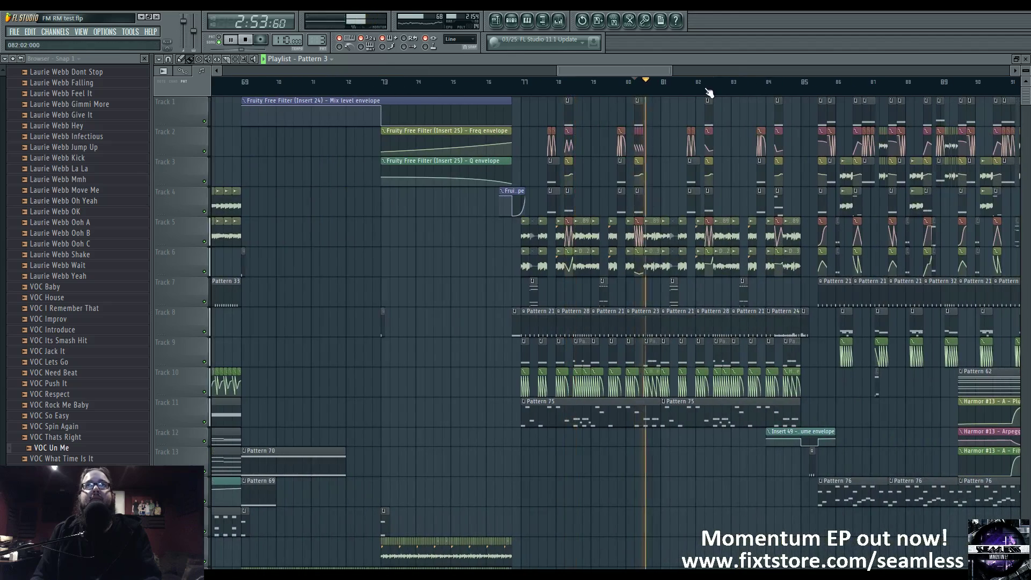
{"action": "left_click", "coordinate": [708, 93]}
{"action": "left_click", "coordinate": [639, 93]}
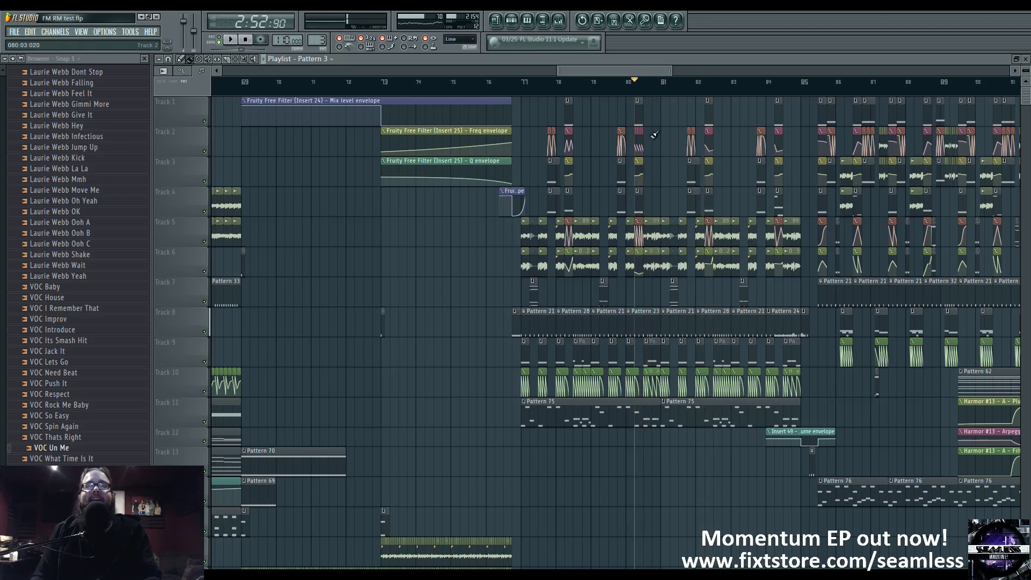
{"action": "key", "text": "space"}
Open Harmor #3 from the channel list, examine its image formant mutation envelope and return to the image page
{"action": "key", "text": "F6"}
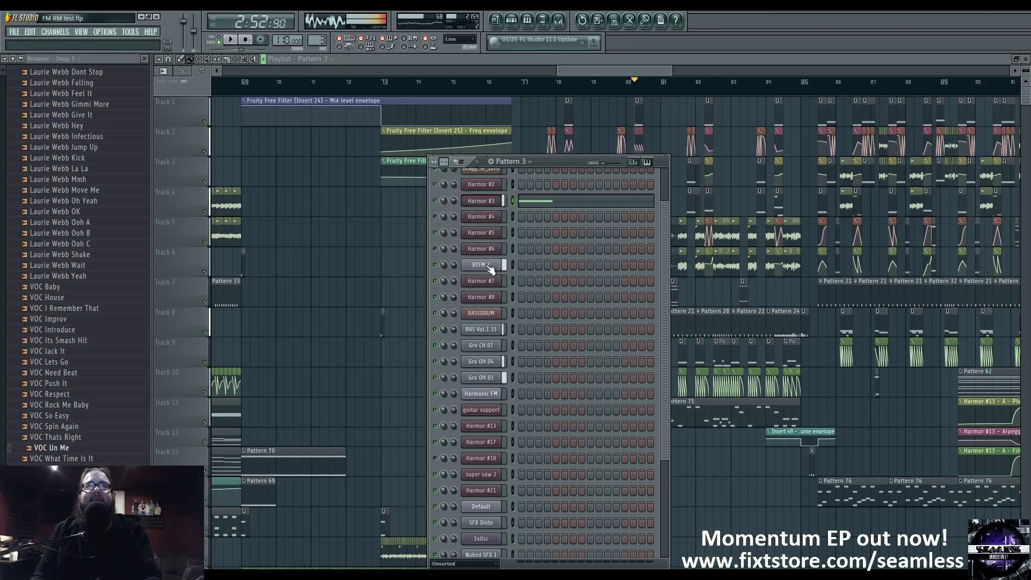
{"action": "left_click", "coordinate": [490, 202]}
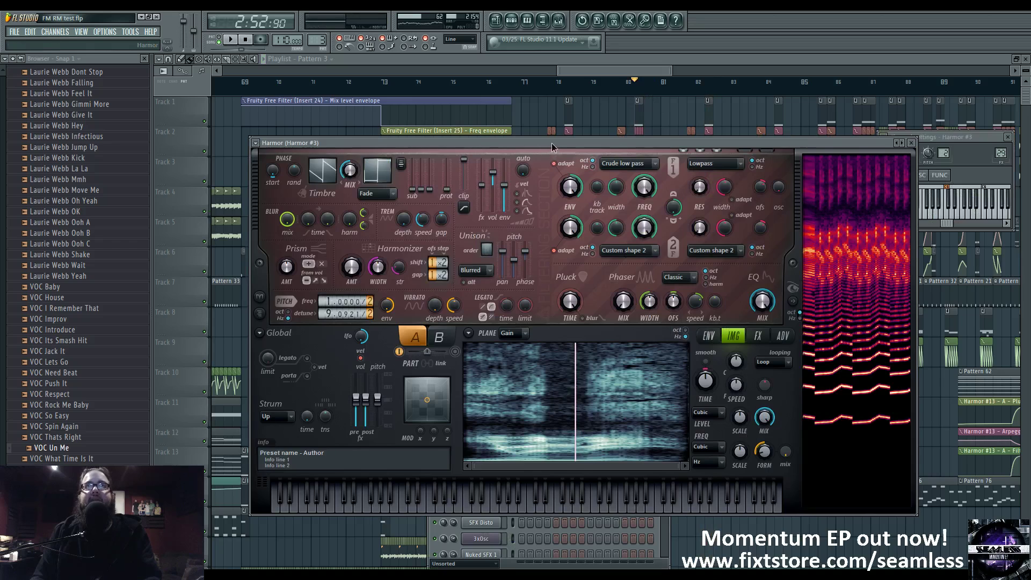
{"action": "left_click_drag", "start_coordinate": [552, 148], "coordinate": [540, 147]}
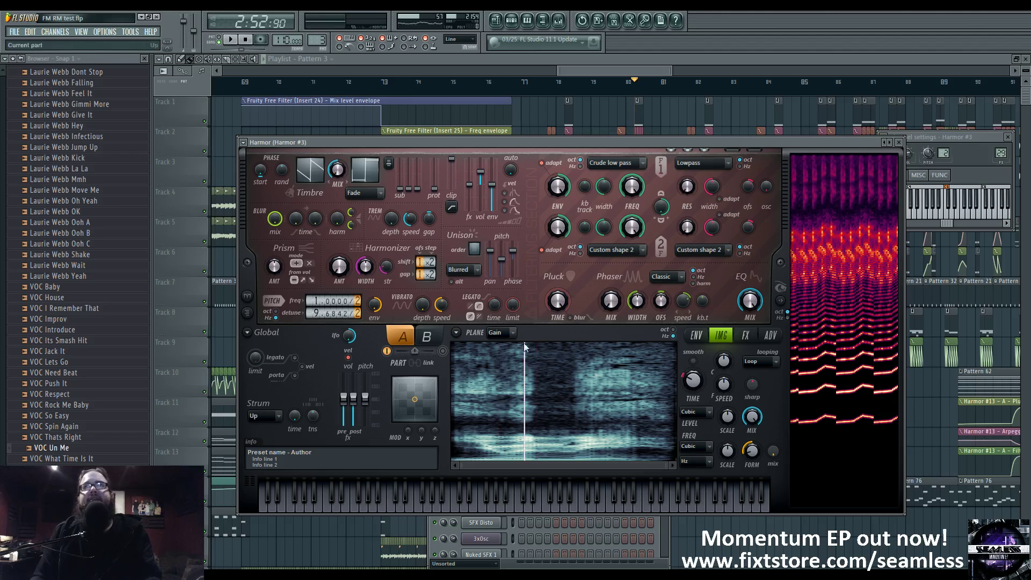
{"action": "left_click", "coordinate": [751, 337]}
{"action": "left_click", "coordinate": [705, 335]}
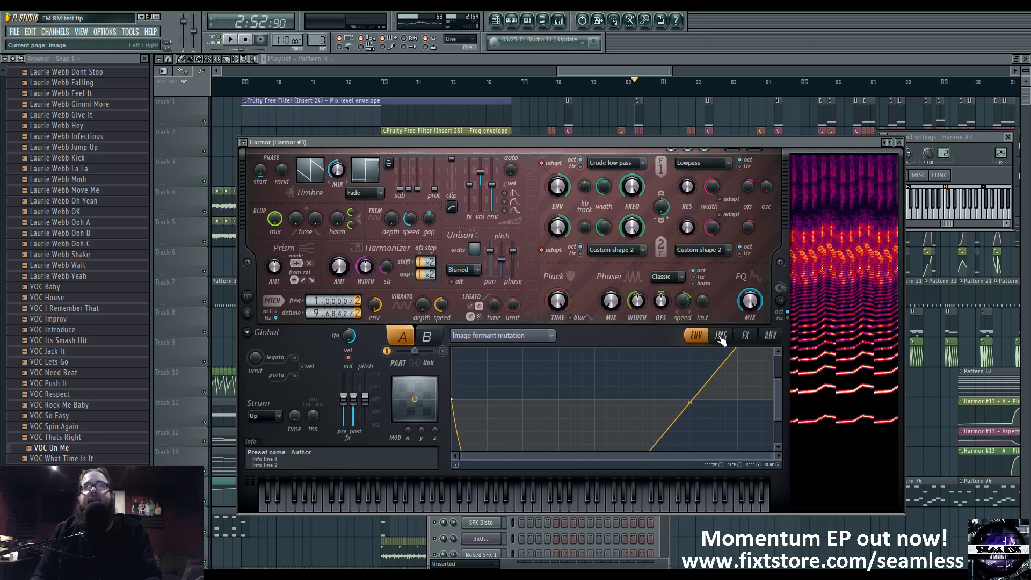
{"action": "left_click_drag", "start_coordinate": [778, 378], "coordinate": [777, 352]}
{"action": "left_click_drag", "start_coordinate": [777, 409], "coordinate": [769, 466]}
{"action": "left_click", "coordinate": [720, 335]}
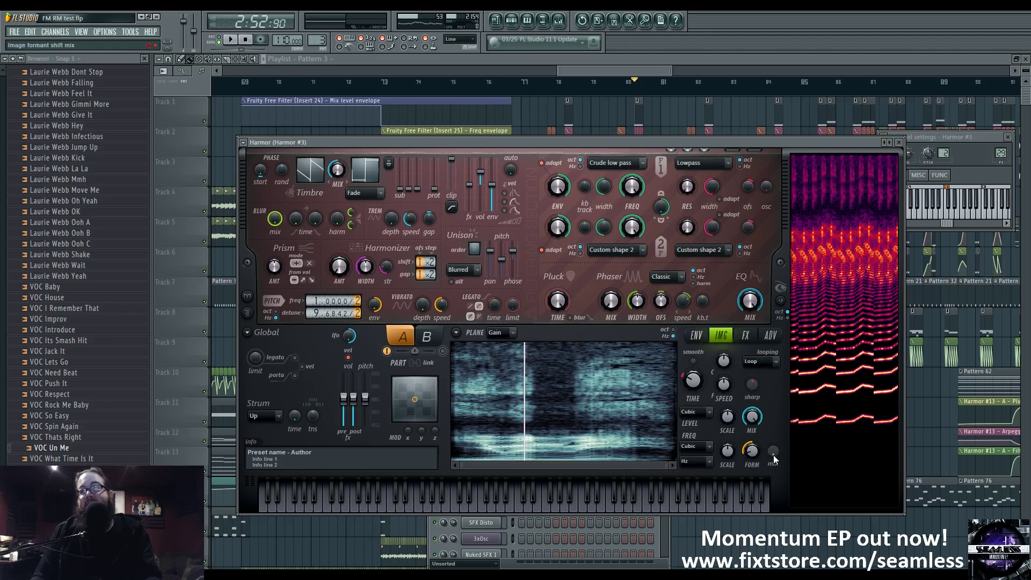
Try raising Harmor #3's image formant shift mix and play the bar 80 hit
{"action": "left_click_drag", "start_coordinate": [773, 456], "coordinate": [774, 411]}
{"action": "key", "text": "space"}
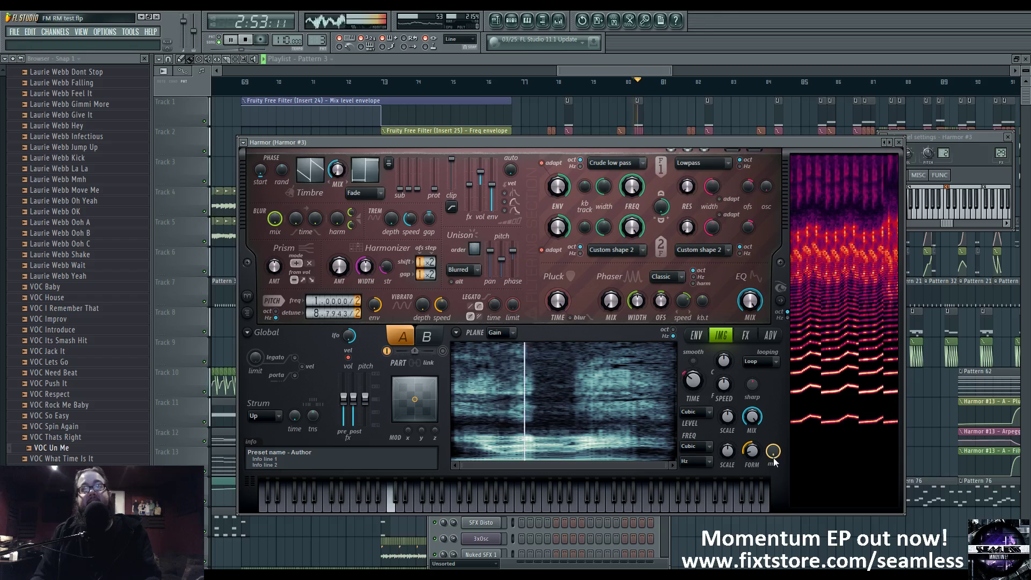
{"action": "key", "text": "space"}
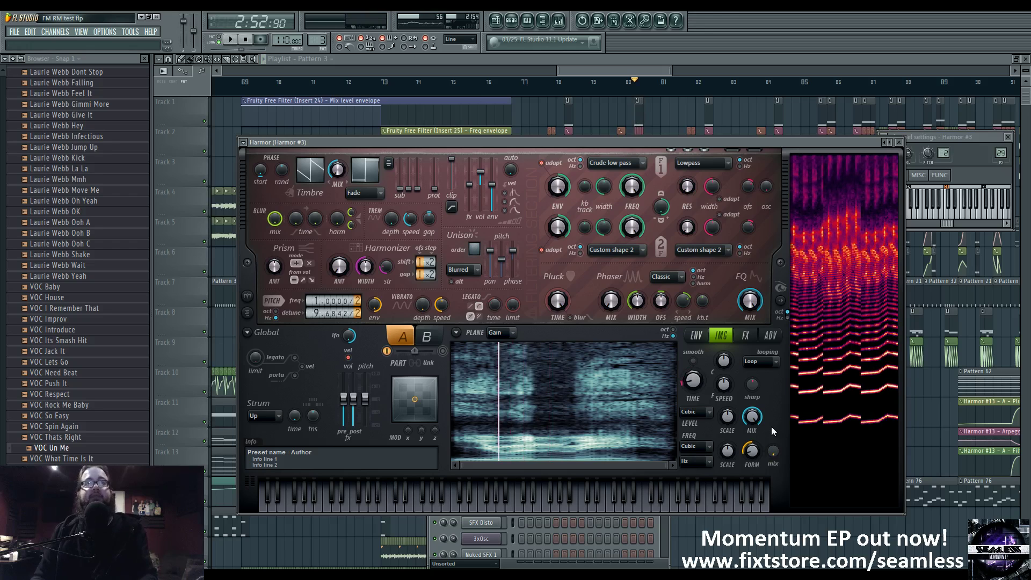
Open the Pattern 17 clip at bar 80 in the piano roll and bring up its BTFM 2 Sytrus instrument
{"action": "left_click_drag", "start_coordinate": [627, 70], "coordinate": [634, 70]}
{"action": "scroll", "coordinate": [627, 161], "scroll_direction": "up", "scroll_amount": 4}
{"action": "scroll", "coordinate": [560, 232], "scroll_direction": "up", "scroll_amount": 2}
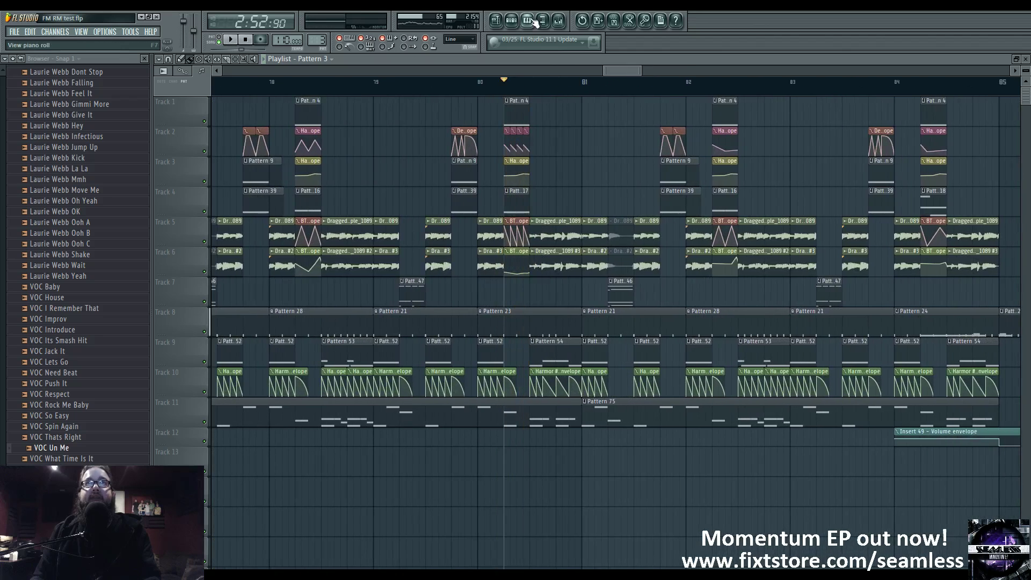
{"action": "key", "text": "F6"}
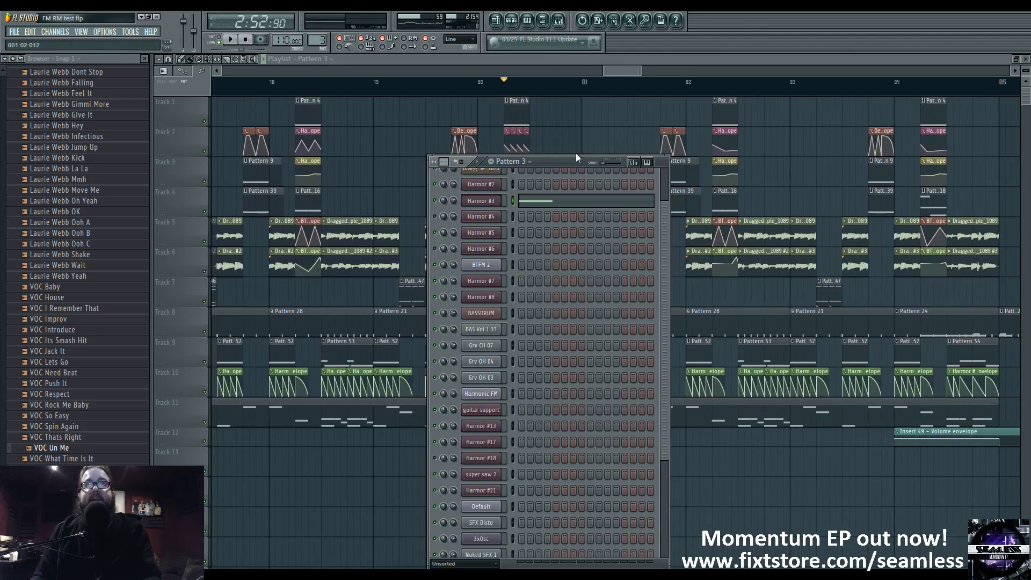
{"action": "left_click", "coordinate": [561, 21]}
{"action": "left_click", "coordinate": [560, 22]}
{"action": "right_click", "coordinate": [567, 92]}
{"action": "right_click", "coordinate": [569, 146]}
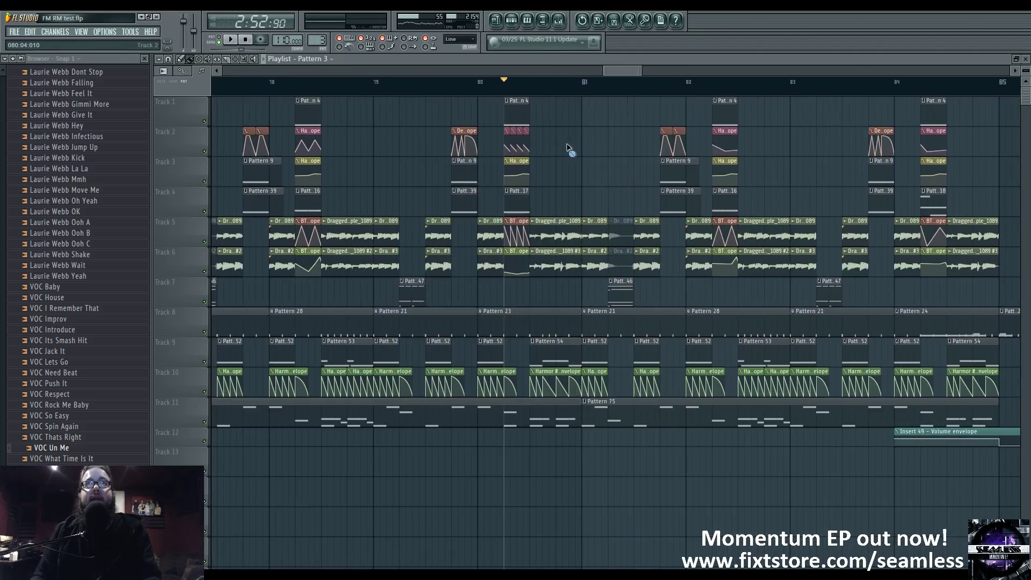
{"action": "double_click", "coordinate": [516, 202]}
{"action": "left_click", "coordinate": [511, 21]}
{"action": "left_click", "coordinate": [481, 264]}
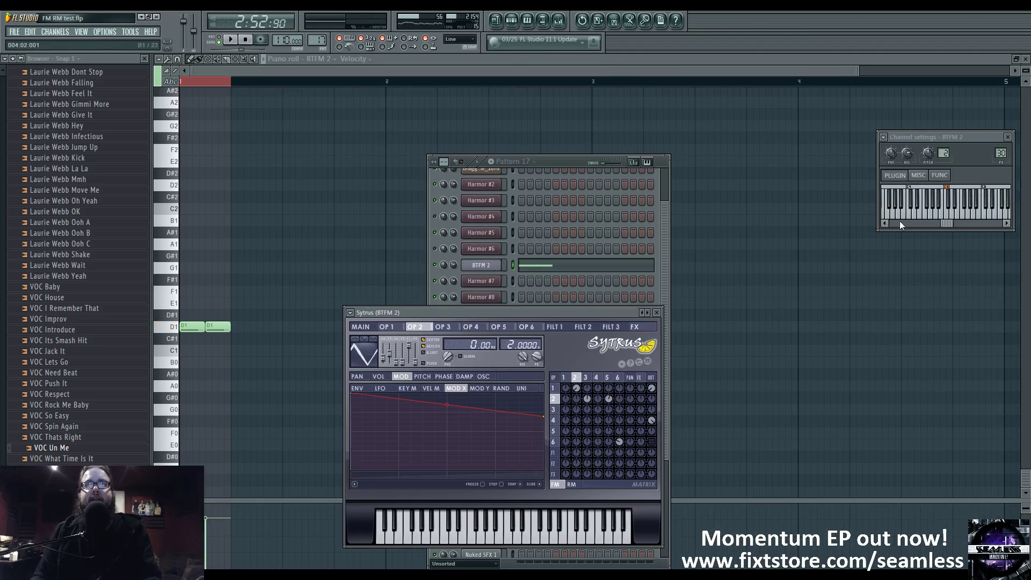
In Vocodex on mixer Insert 31, lower the modulator level, raise the carrier level and play the bar 80 hit
{"action": "key", "text": "F9"}
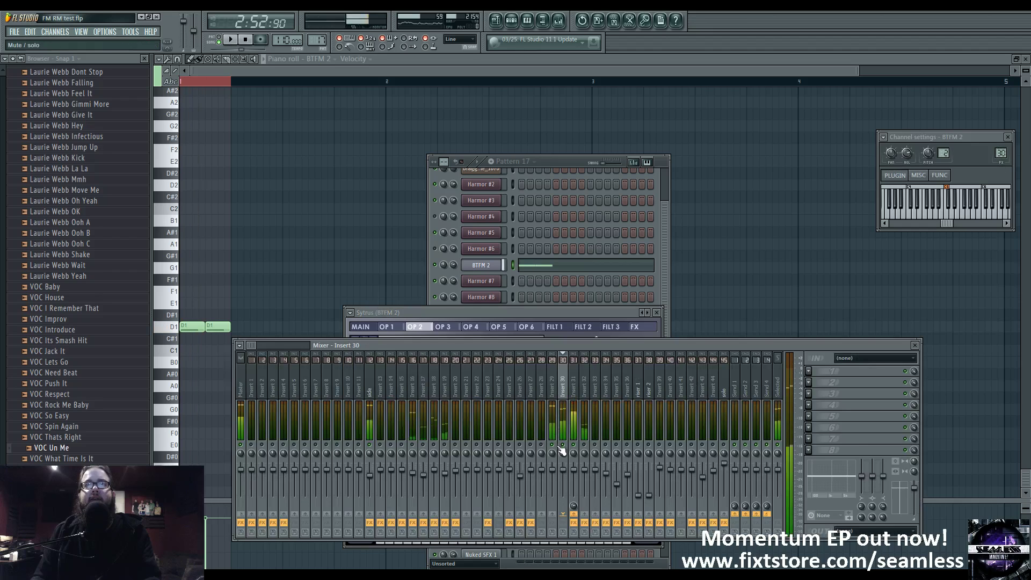
{"action": "left_click", "coordinate": [573, 387]}
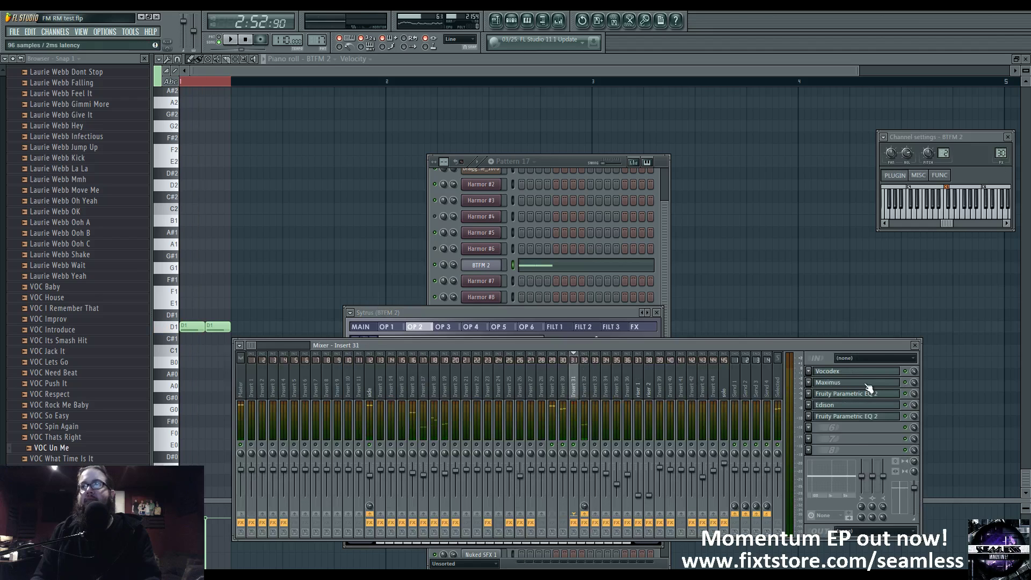
{"action": "left_click", "coordinate": [854, 371]}
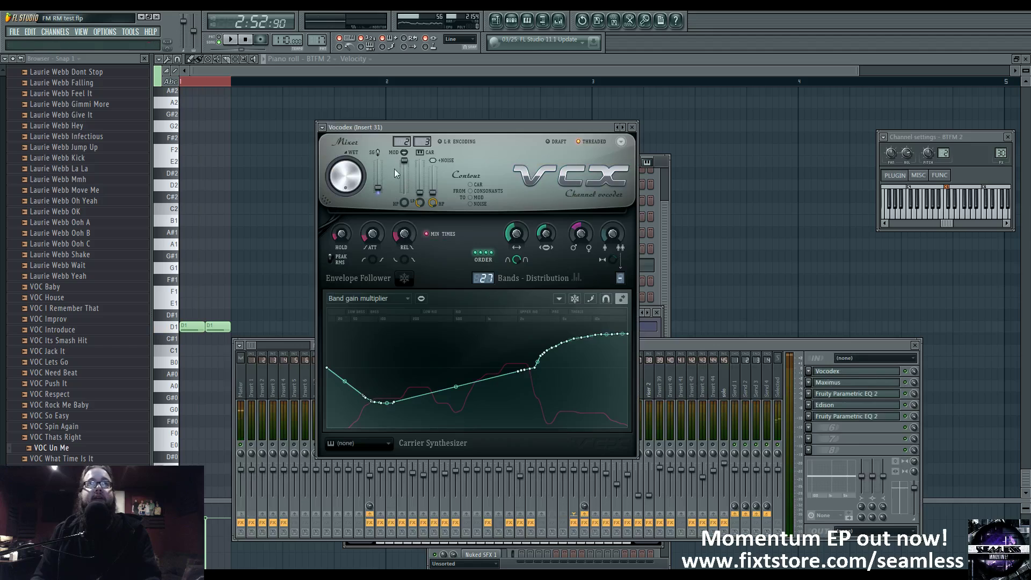
{"action": "mouse_move", "coordinate": [405, 160]}
{"action": "left_mouse_down"}
{"action": "mouse_move", "coordinate": [404, 193]}
{"action": "mouse_move", "coordinate": [420, 160]}
{"action": "left_mouse_up"}
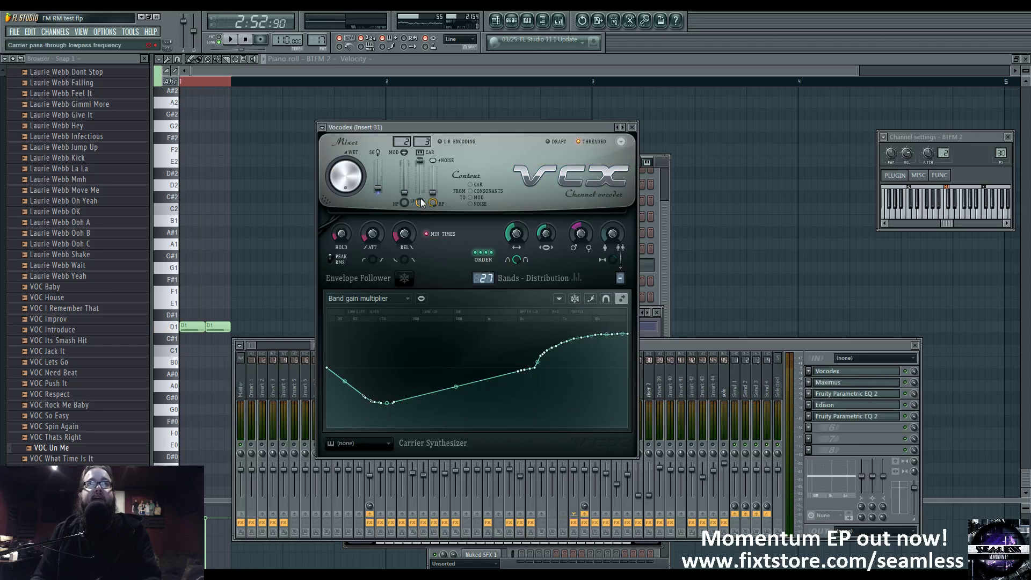
{"action": "key", "text": "space"}
{"action": "key", "text": "space"}
{"action": "key", "text": "space"}
{"action": "key", "text": "space"}
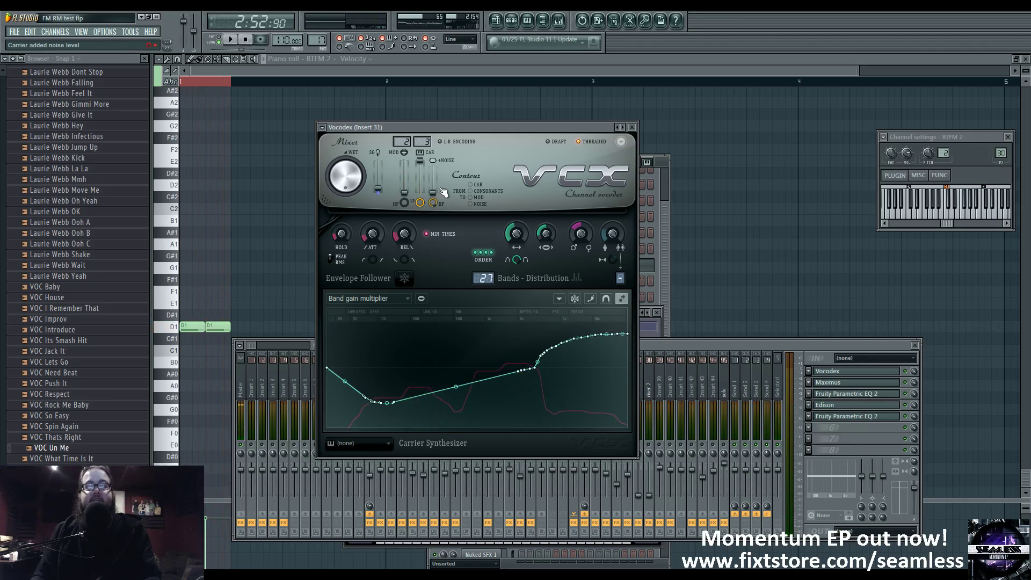
{"action": "key", "text": "space"}
Return to the playlist and play the hit on the second beat of bar 82
{"action": "key", "text": "F5"}
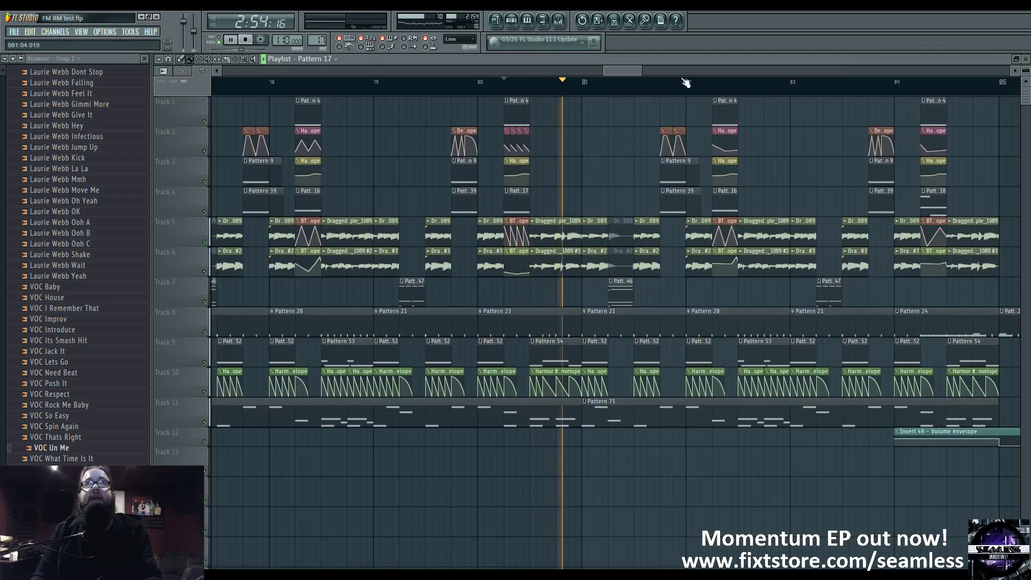
{"action": "left_click", "coordinate": [663, 92]}
{"action": "left_click", "coordinate": [718, 93]}
{"action": "left_click", "coordinate": [717, 93]}
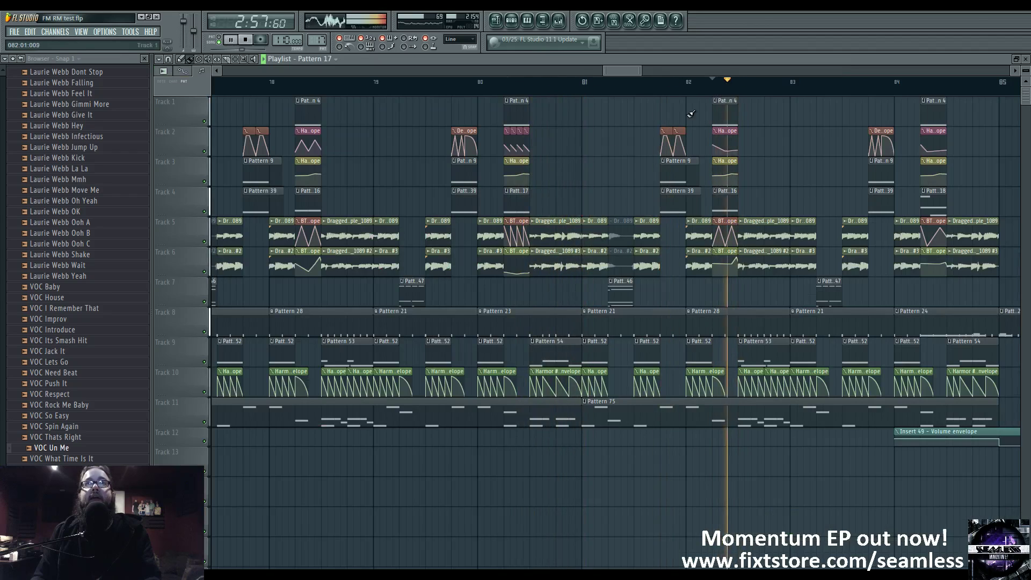
Stop playback and bring the earlier drop starting at bar 37 into view in the playlist
{"action": "key", "text": "space"}
{"action": "scroll", "coordinate": [577, 96], "scroll_direction": "down", "scroll_amount": 8}
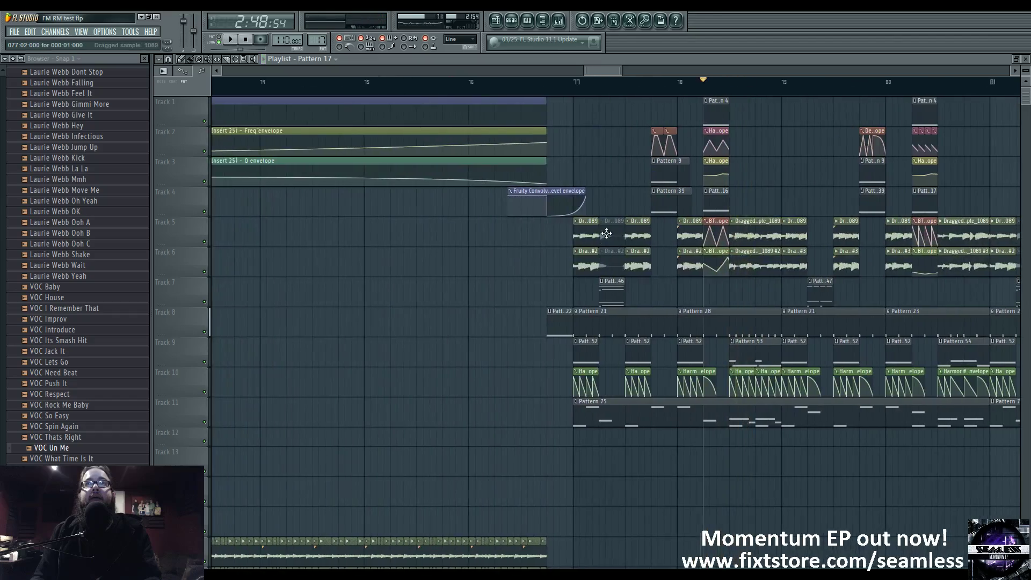
{"action": "scroll", "coordinate": [620, 290], "scroll_direction": "down", "scroll_amount": 2}
{"action": "left_click_drag", "start_coordinate": [569, 284], "coordinate": [838, 276]}
{"action": "scroll", "coordinate": [543, 300], "scroll_direction": "up", "scroll_amount": 7}
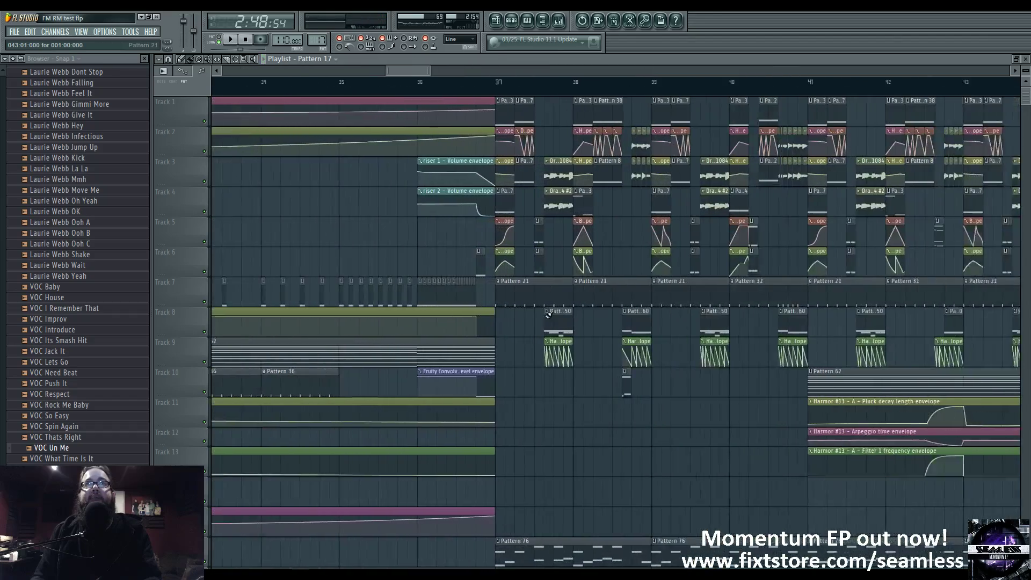
{"action": "left_click_drag", "start_coordinate": [539, 296], "coordinate": [363, 294]}
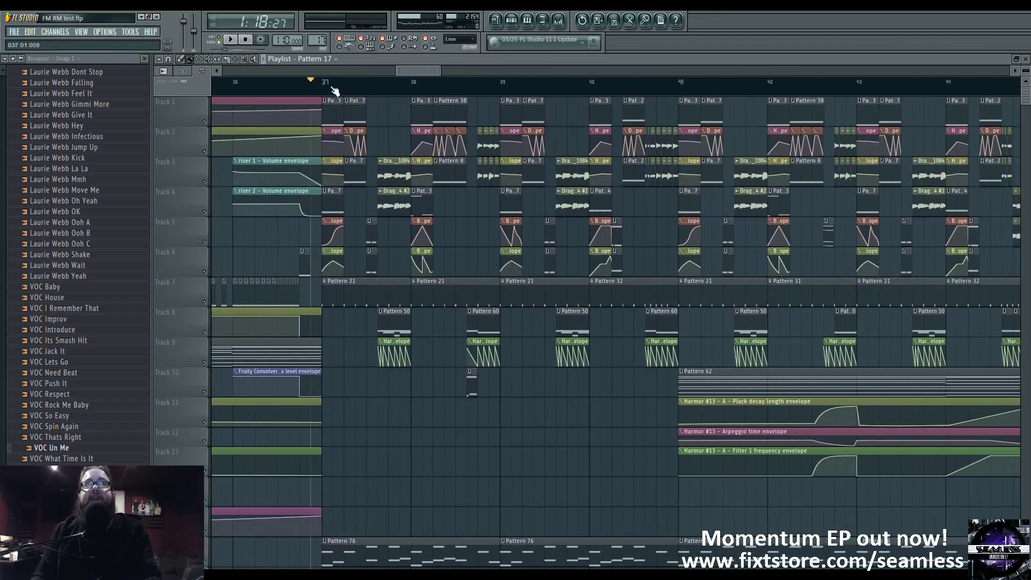
Play the earlier drop from bar 37, jump through the hits at bars 38 to 41, and return to bar 40
{"action": "key", "text": "space"}
{"action": "left_click", "coordinate": [415, 92]}
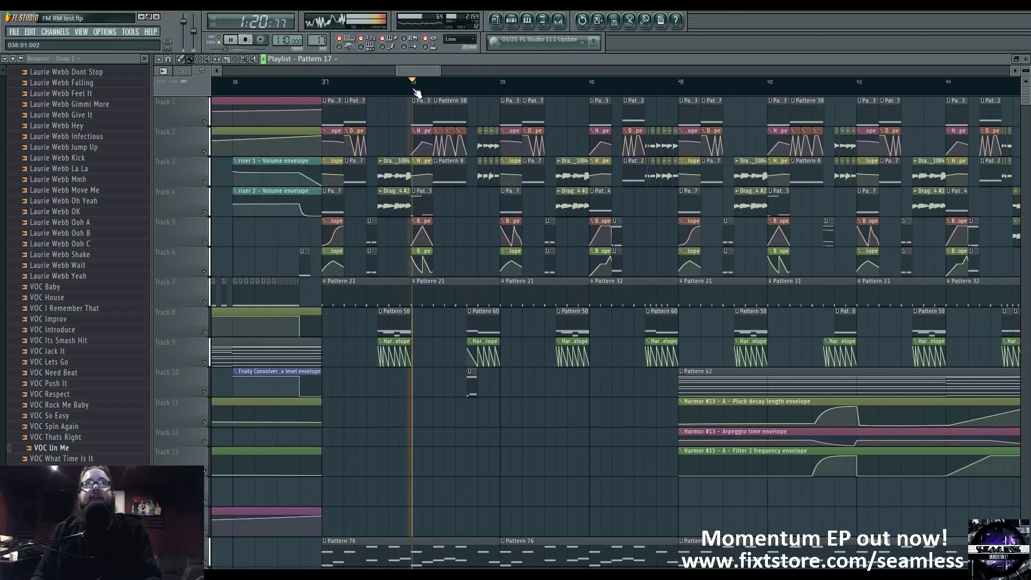
{"action": "left_click", "coordinate": [505, 91]}
{"action": "left_click", "coordinate": [593, 88]}
{"action": "left_click", "coordinate": [680, 90]}
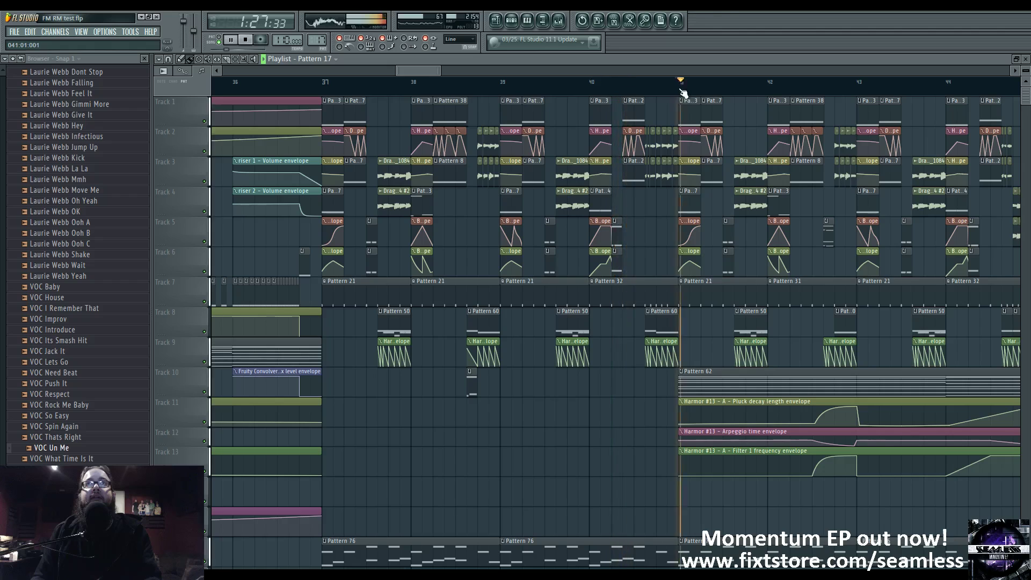
{"action": "left_click", "coordinate": [591, 86]}
Stop playback, open the BTFM 2 Sytrus from the channel rack and bring its lower keyboard range into view
{"action": "left_click", "coordinate": [511, 21]}
{"action": "key", "text": "space"}
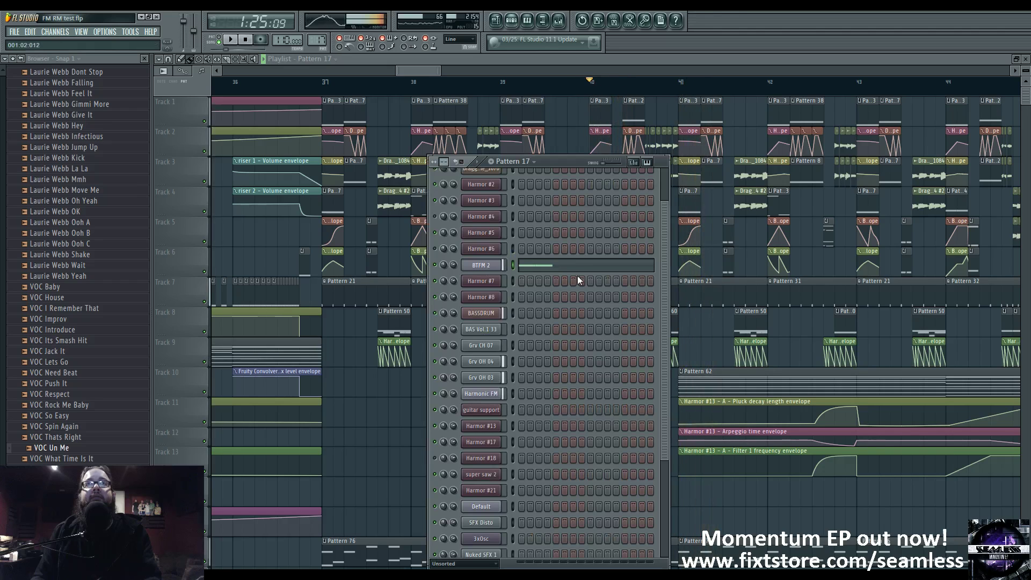
{"action": "left_click", "coordinate": [486, 269]}
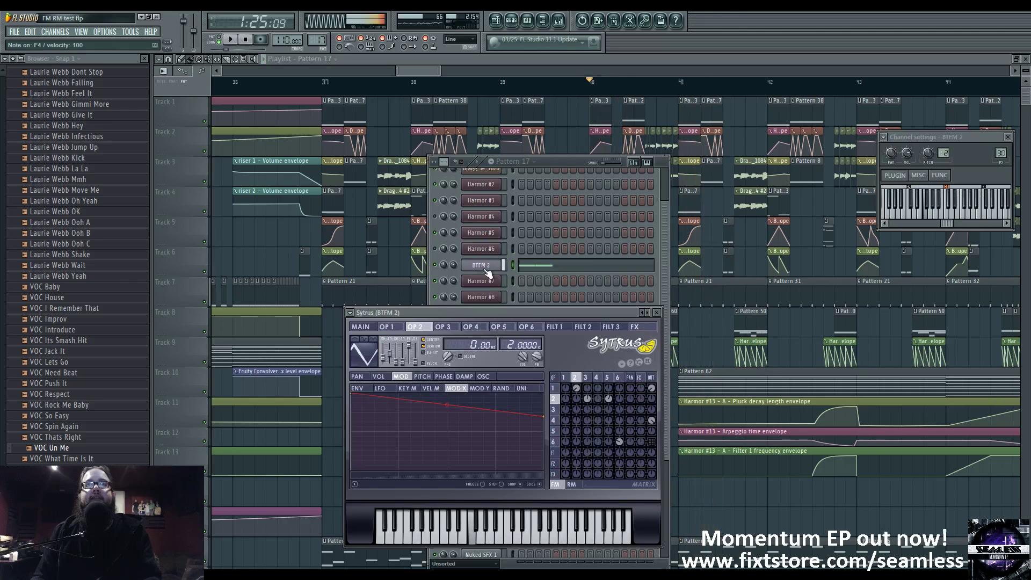
{"action": "left_click_drag", "start_coordinate": [946, 223], "coordinate": [912, 222]}
{"action": "left_click", "coordinate": [938, 216]}
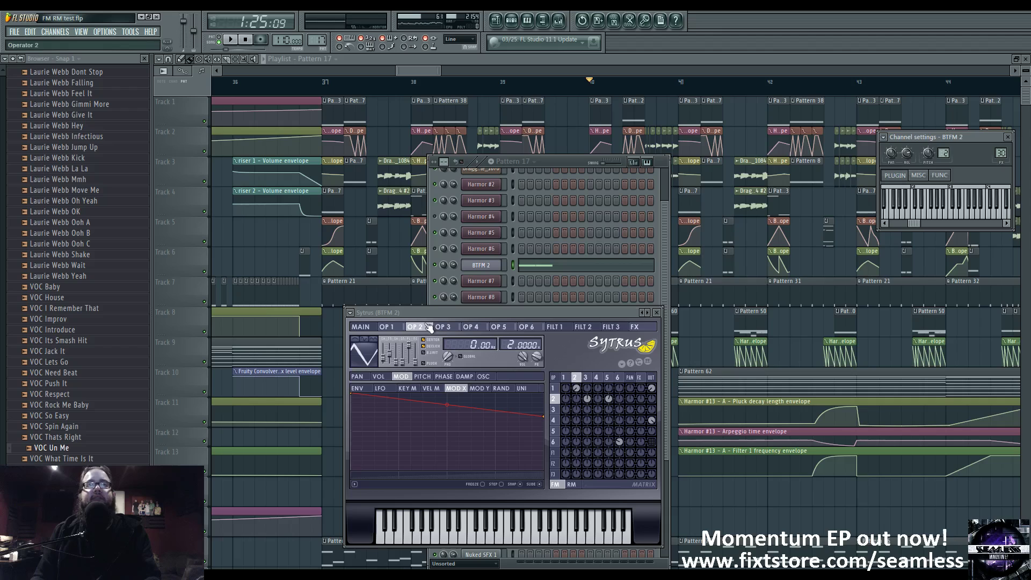
Nudge the modulation X/Y point on BTFM 2's main page and shift the channel keyboard to a lower range
{"action": "left_click", "coordinate": [399, 320]}
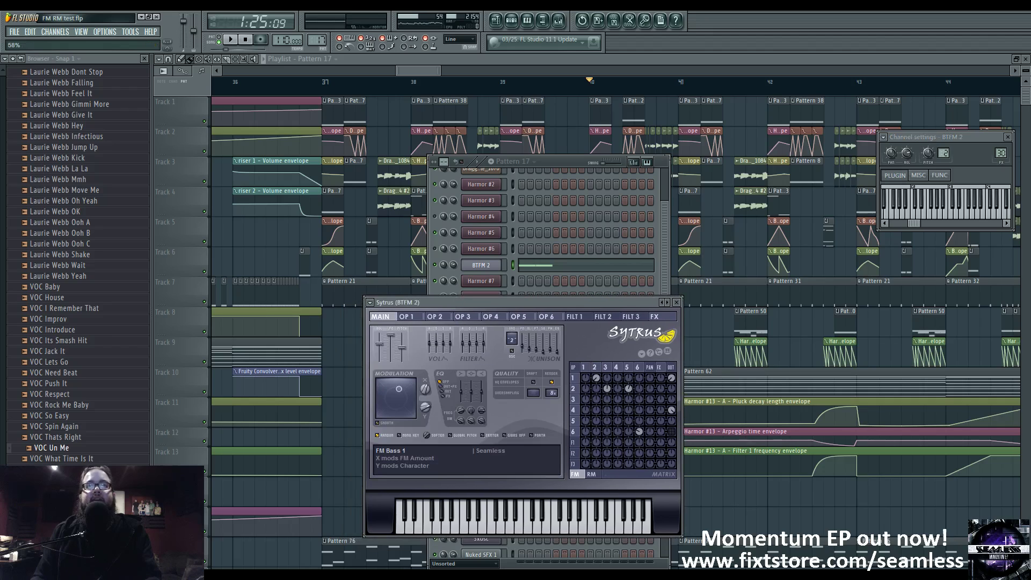
{"action": "left_click_drag", "start_coordinate": [399, 389], "coordinate": [400, 389]}
{"action": "left_click_drag", "start_coordinate": [914, 213], "coordinate": [872, 218]}
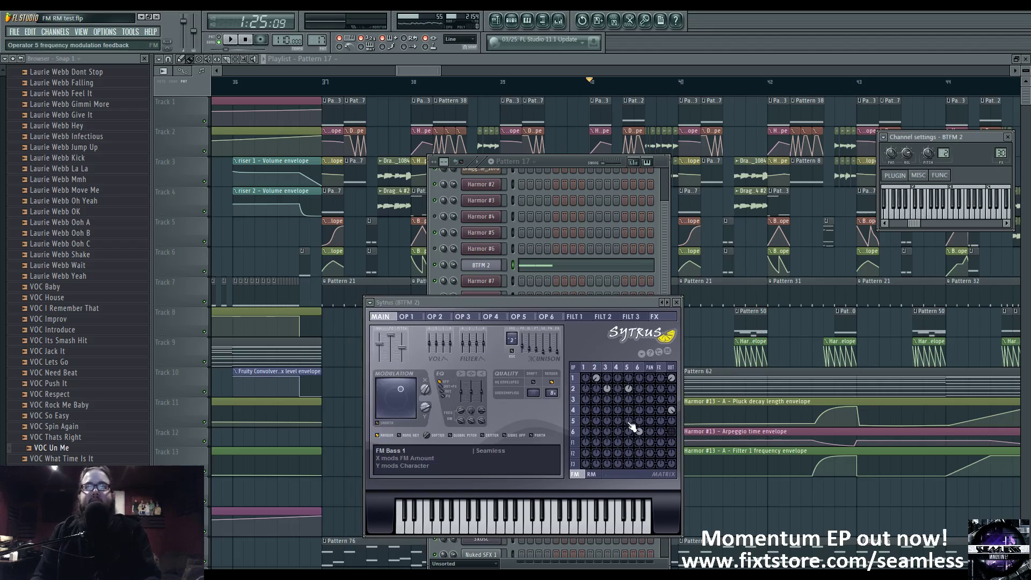
Examine BTFM 2's ring and frequency modulation matrices and the modulation X curves of operators 6 and 2
{"action": "left_click", "coordinate": [591, 476]}
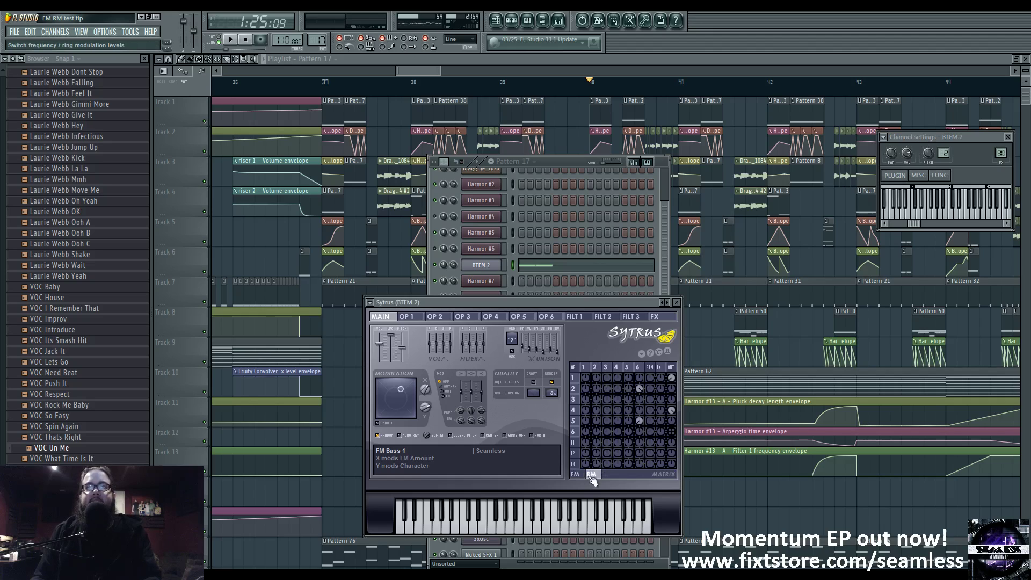
{"action": "left_click", "coordinate": [639, 368]}
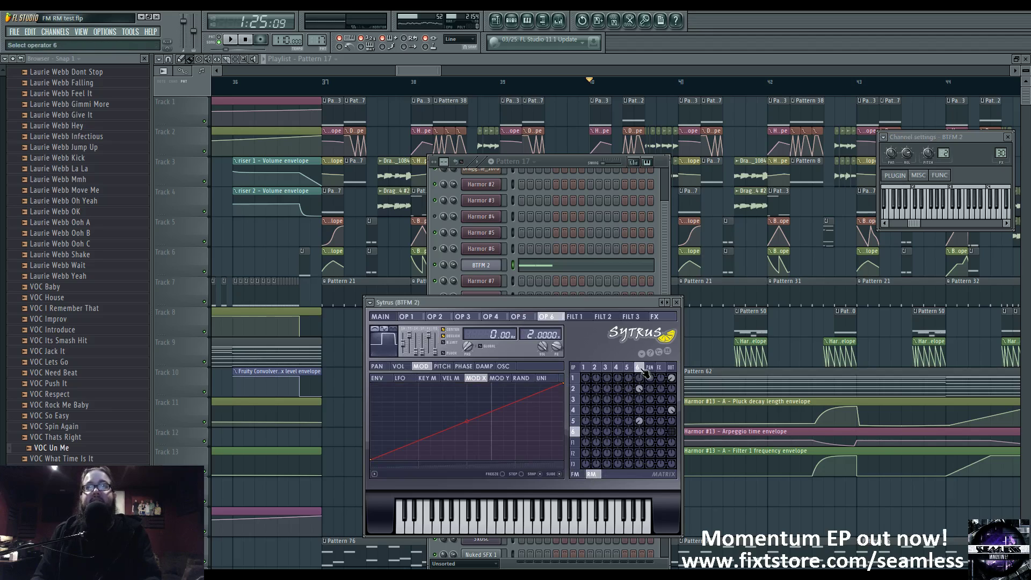
{"action": "left_click", "coordinate": [575, 474]}
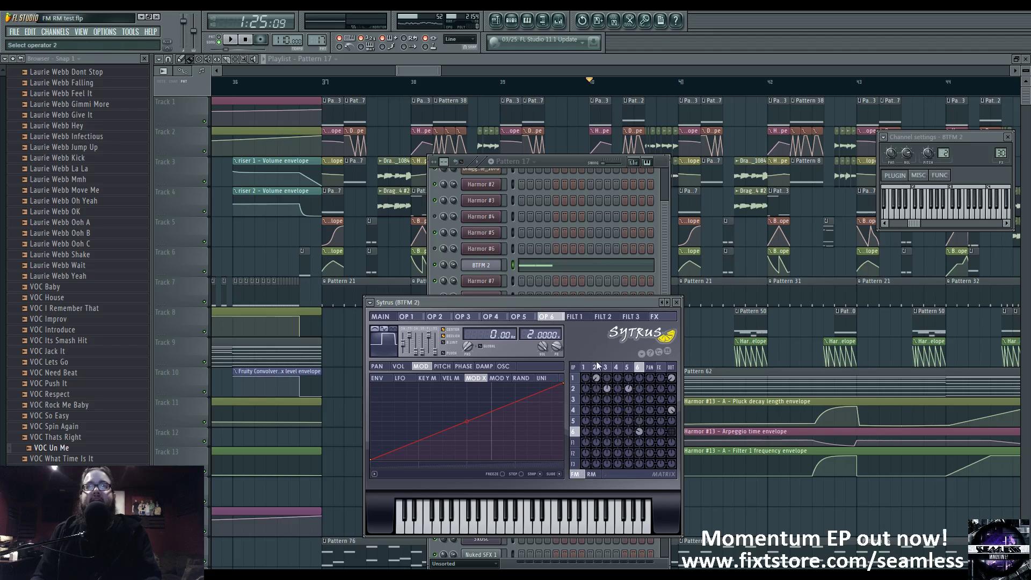
{"action": "left_click", "coordinate": [595, 368]}
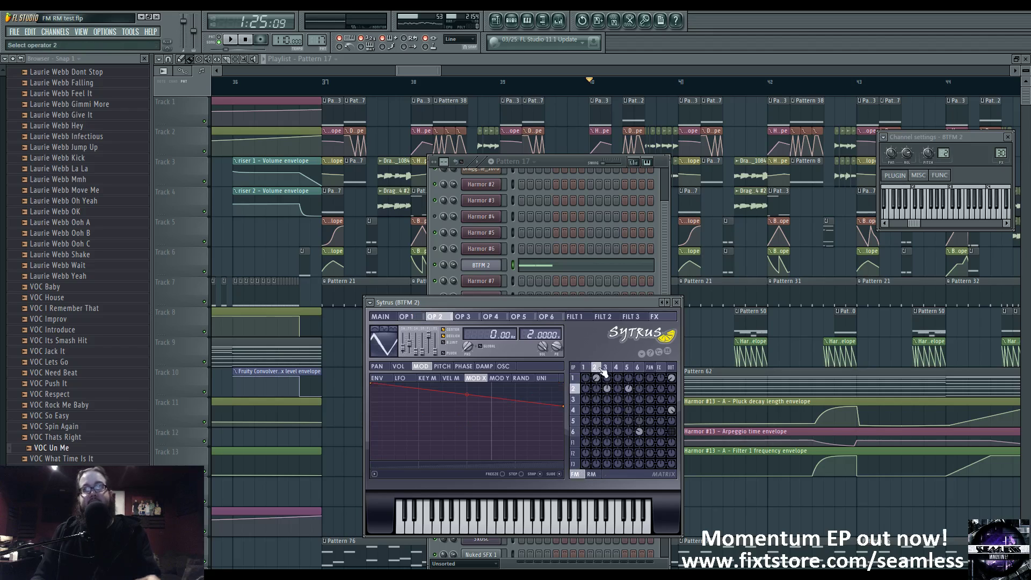
Examine the oscillator waveforms and harmonics of BTFM 2's operators 2, 3, 5, 6 and 4
{"action": "left_click", "coordinate": [503, 366]}
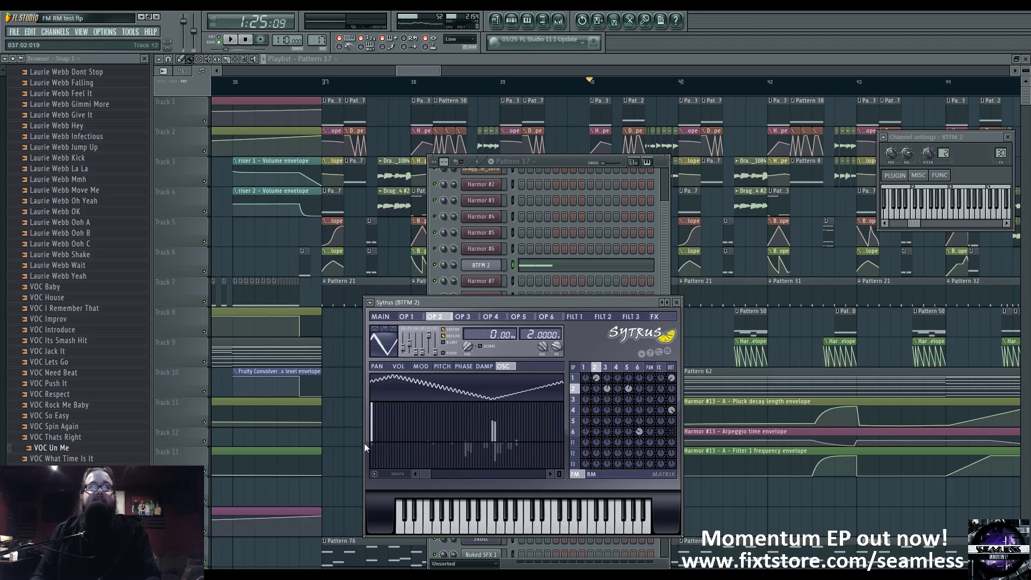
{"action": "left_click", "coordinate": [606, 367]}
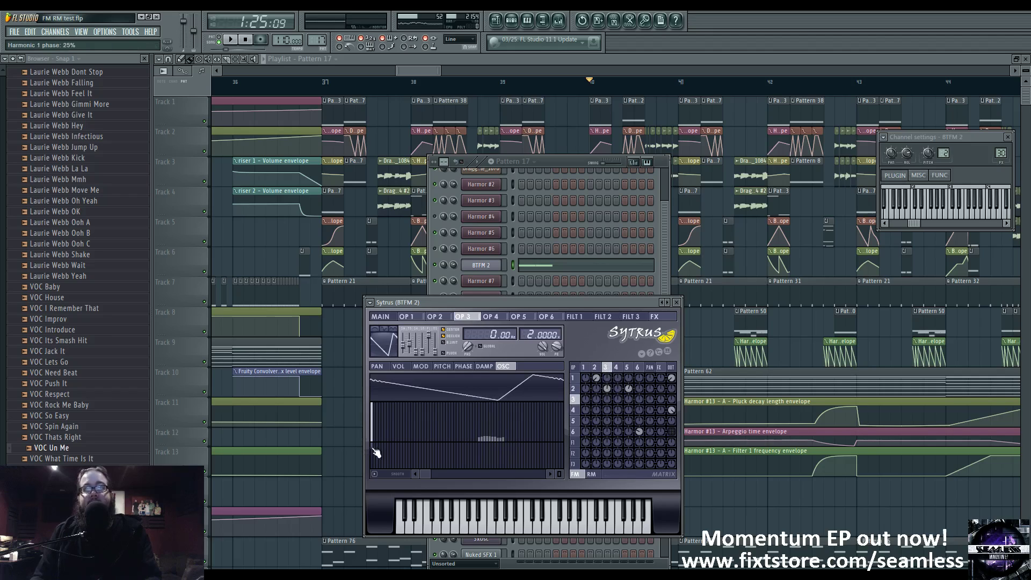
{"action": "left_click", "coordinate": [627, 367]}
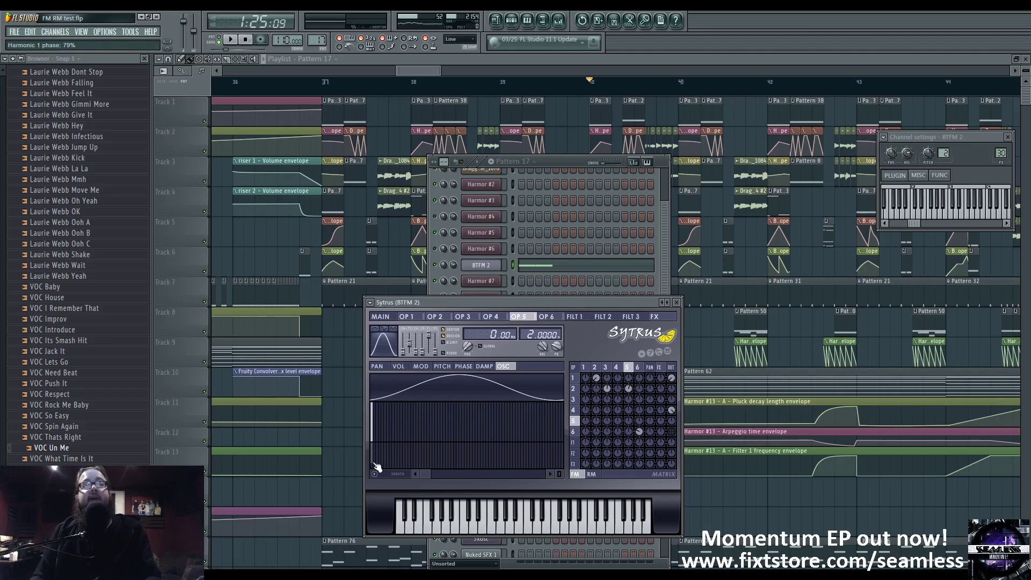
{"action": "left_click", "coordinate": [639, 368]}
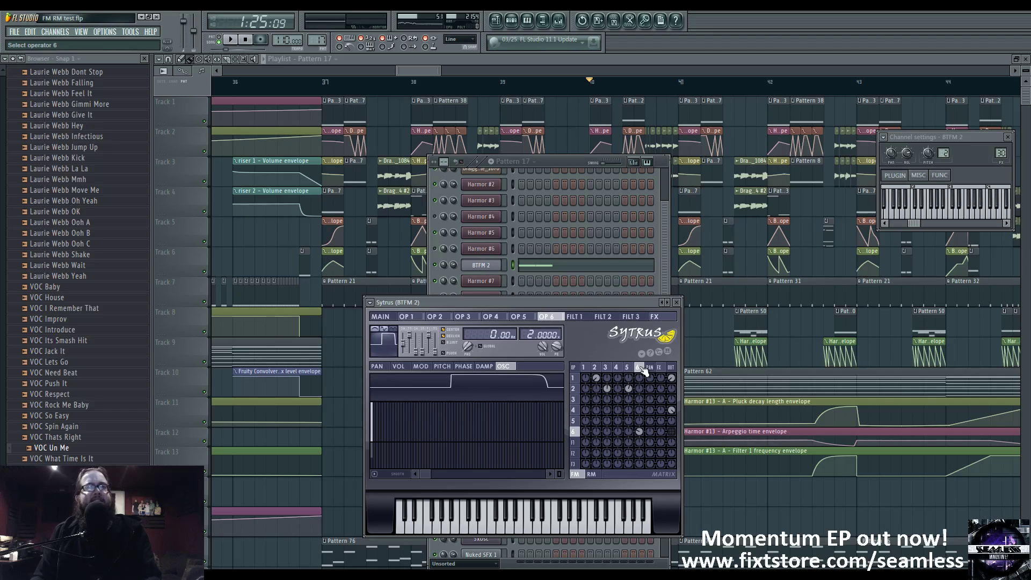
{"action": "key", "text": "c"}
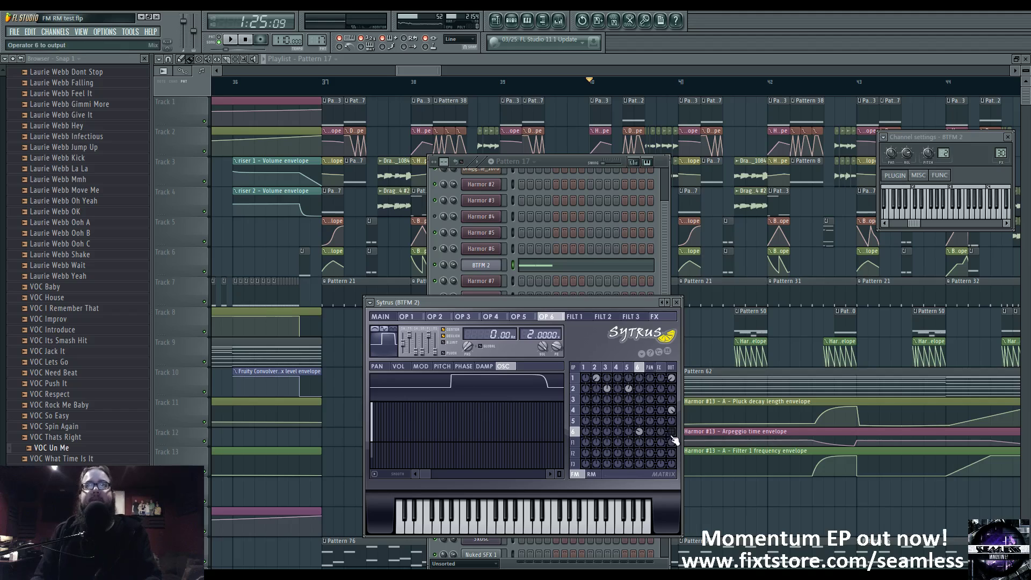
{"action": "left_click", "coordinate": [573, 411]}
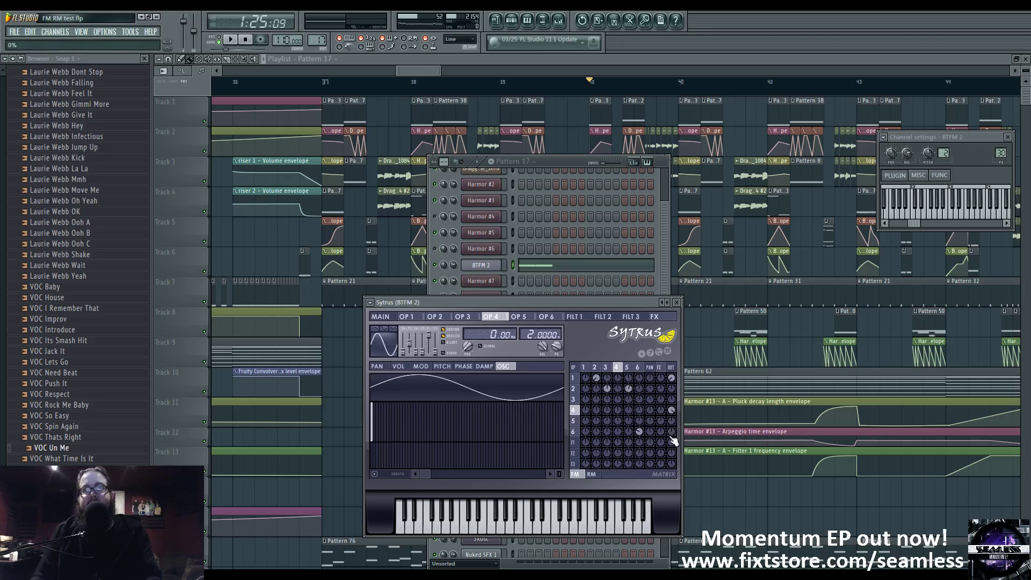
Compare the ring and frequency modulation routings alongside the waveforms of operators 6 and 2 in BTFM 2
{"action": "left_click", "coordinate": [591, 474]}
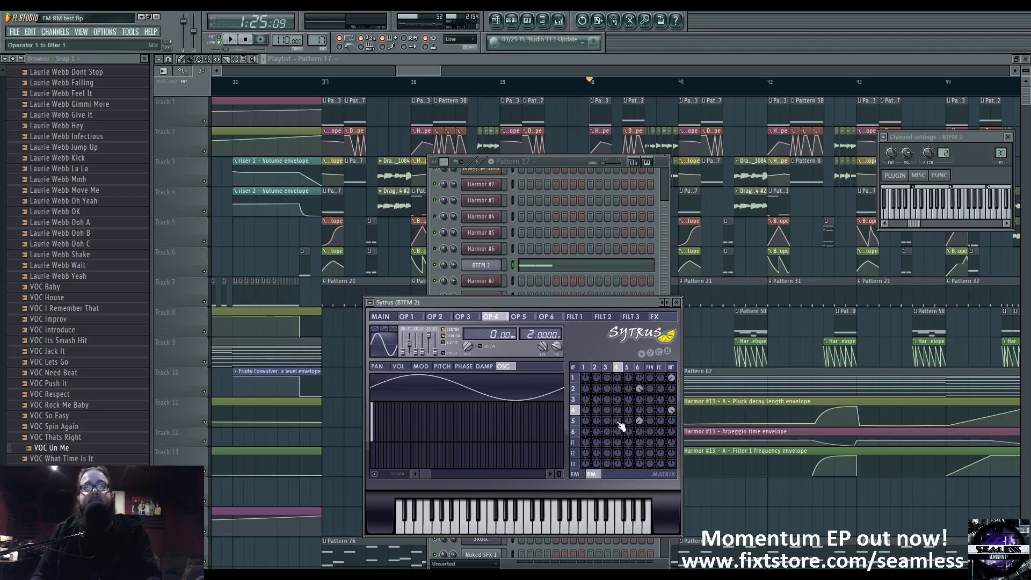
{"action": "left_click", "coordinate": [639, 368]}
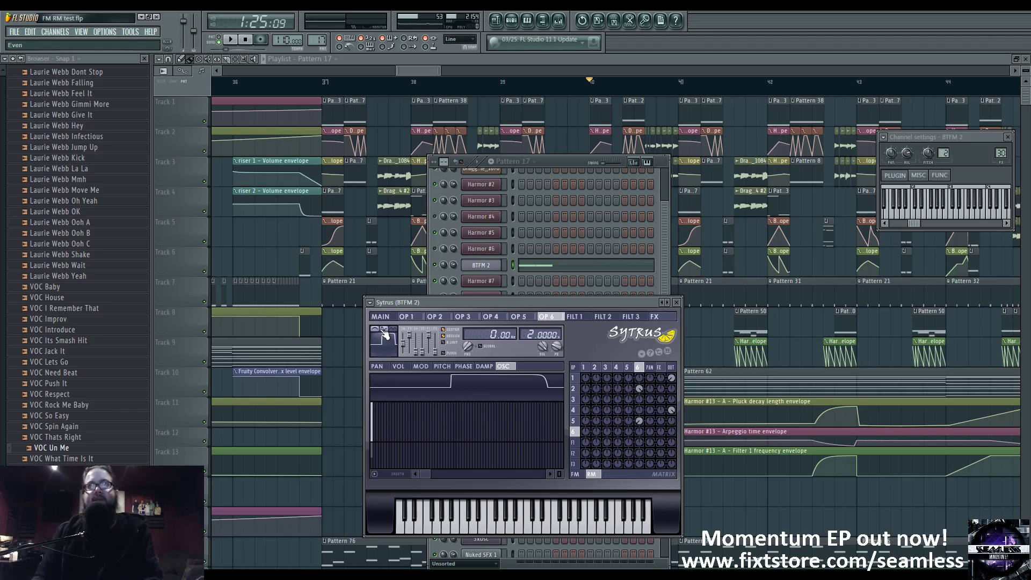
{"action": "left_click", "coordinate": [575, 474]}
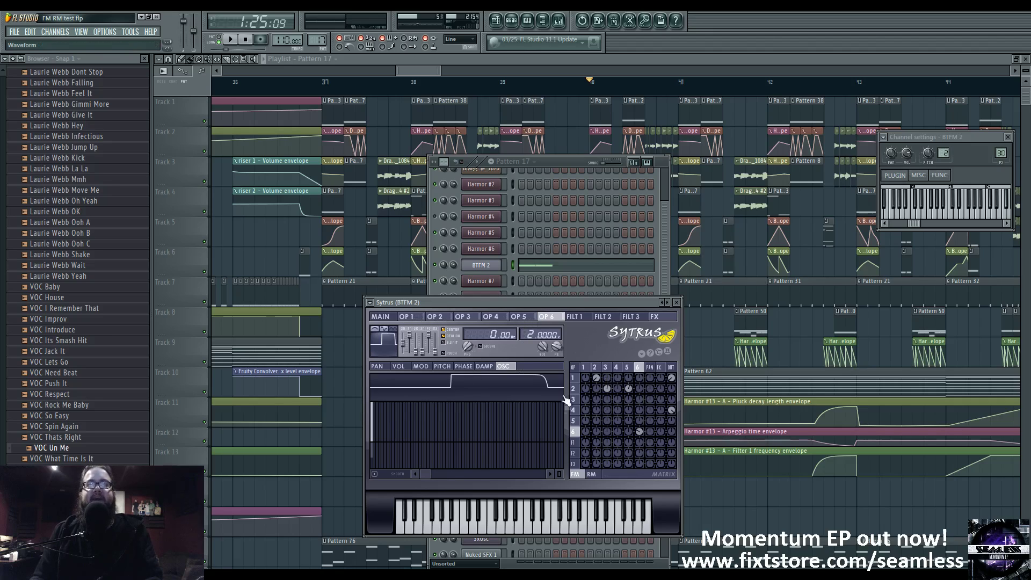
{"action": "left_click", "coordinate": [597, 368]}
{"action": "left_click", "coordinate": [591, 474]}
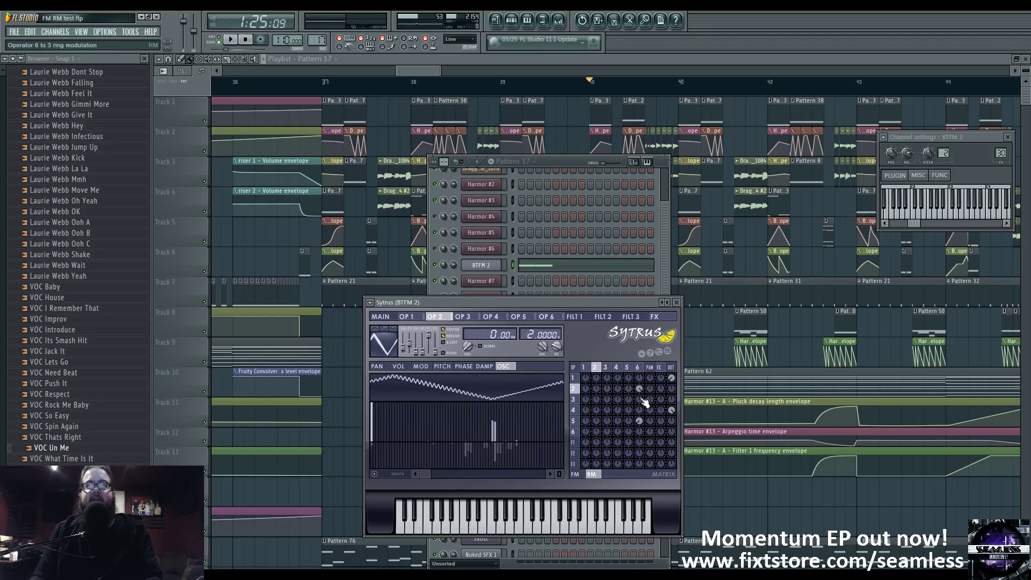
{"action": "left_click", "coordinate": [575, 474]}
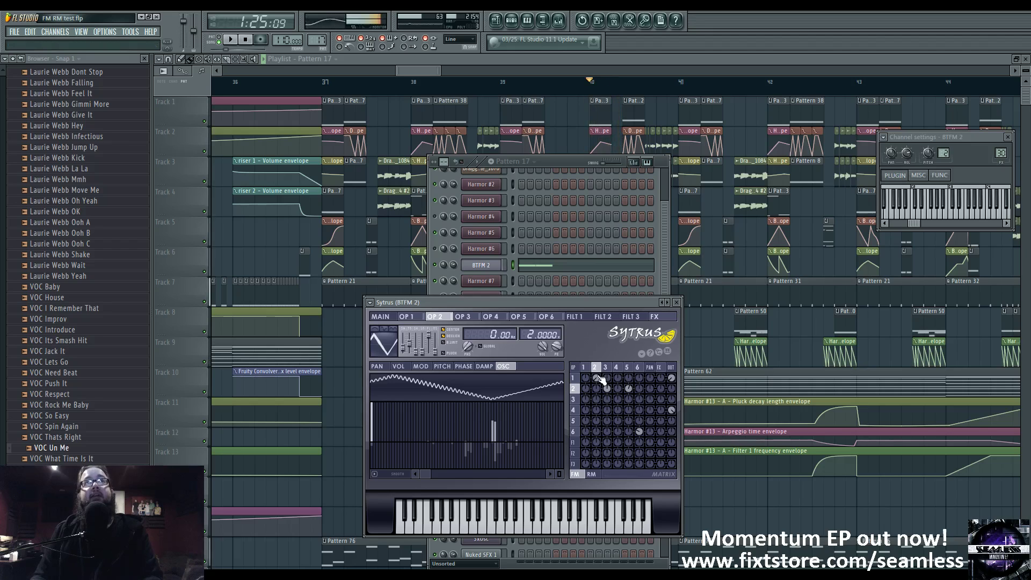
{"action": "mouse_move", "coordinate": [625, 303]}
{"action": "left_mouse_down"}
{"action": "mouse_move", "coordinate": [632, 278]}
{"action": "mouse_move", "coordinate": [618, 296]}
{"action": "mouse_move", "coordinate": [626, 293]}
{"action": "left_mouse_up"}
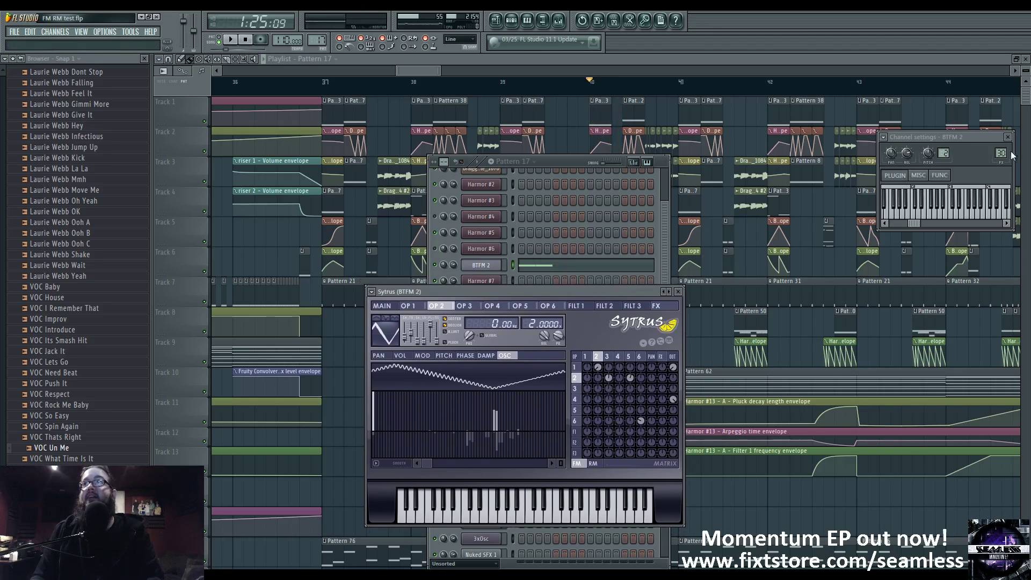
Inspect mixer Inserts 29 to 31 and open Vocodex on Insert 31
{"action": "key", "text": "F9"}
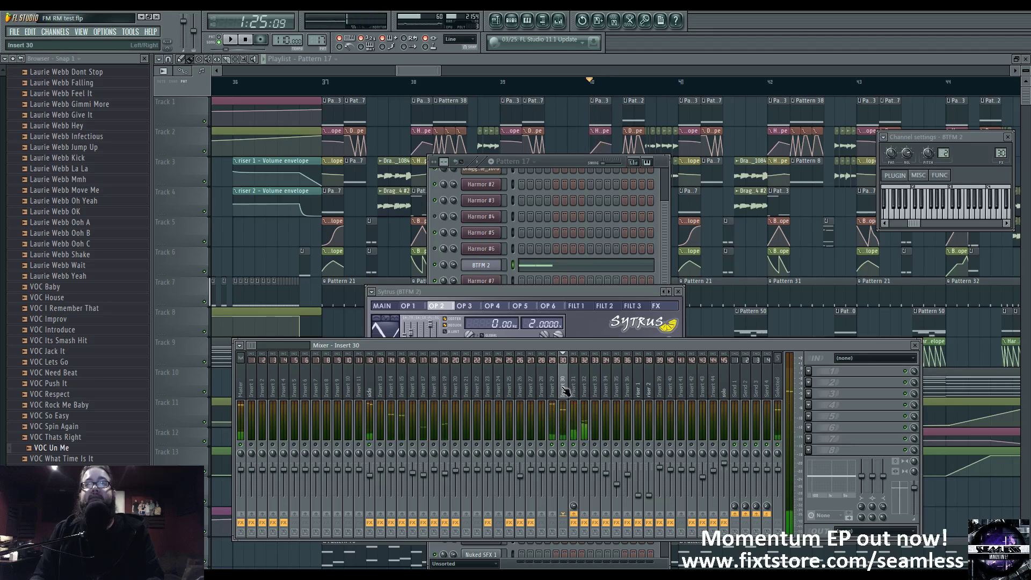
{"action": "key", "text": "Left"}
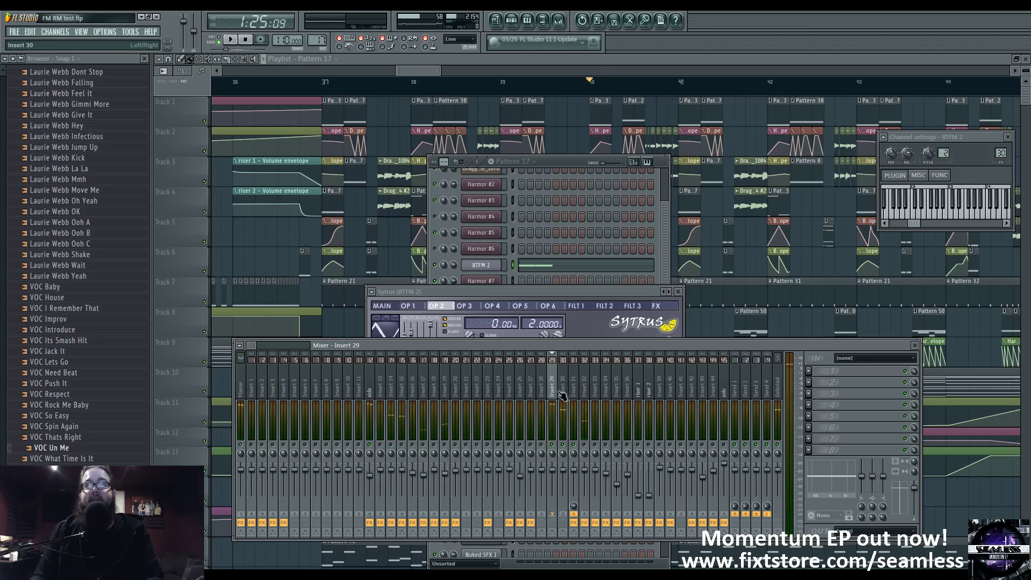
{"action": "left_click", "coordinate": [563, 395]}
{"action": "left_click", "coordinate": [573, 398]}
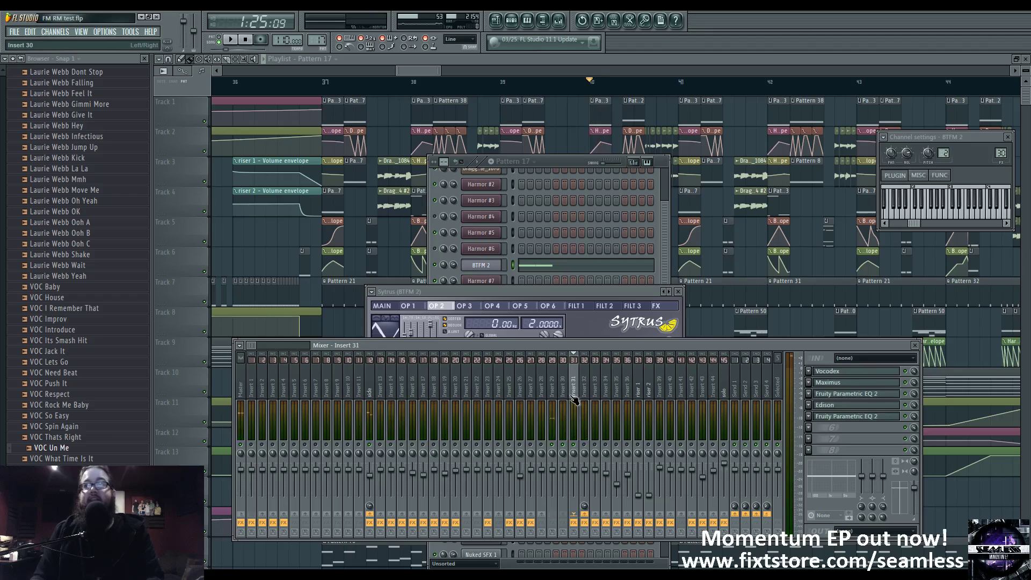
{"action": "left_click", "coordinate": [856, 371]}
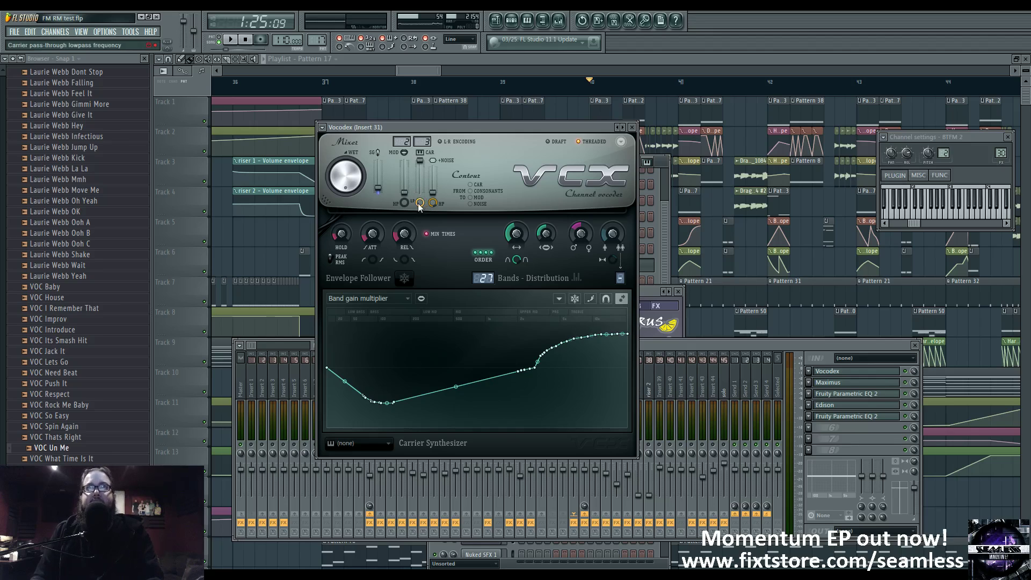
Try different carrier pass-through lowpass frequencies in Vocodex while playing from bar 40, then stop playback
{"action": "key", "text": "space"}
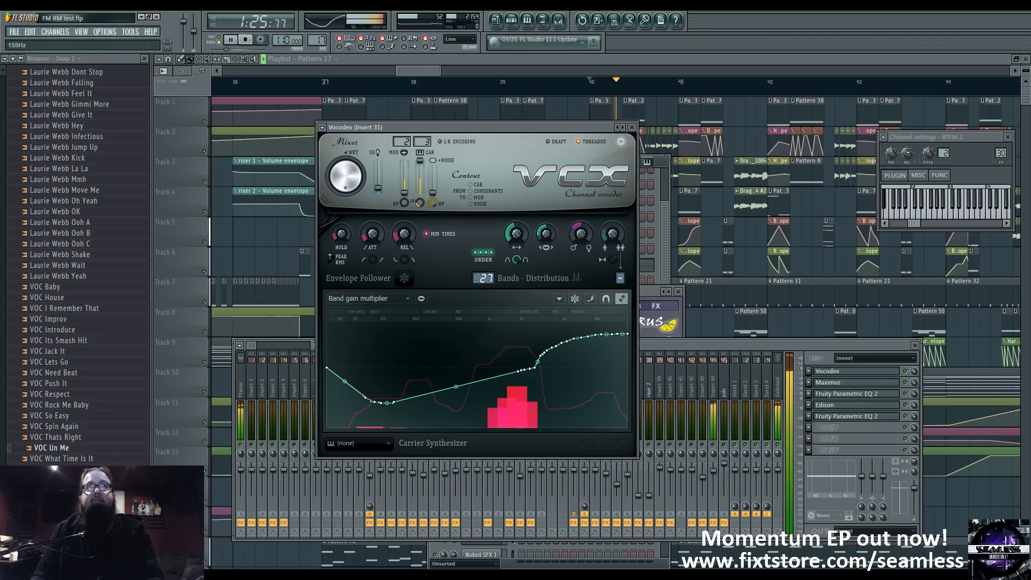
{"action": "left_click_drag", "start_coordinate": [417, 203], "coordinate": [417, 207]}
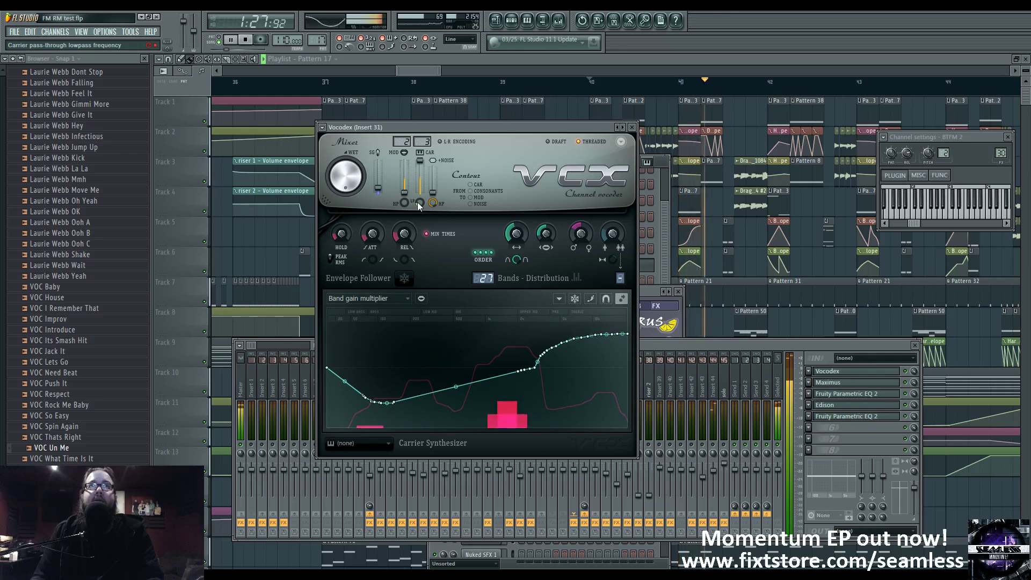
{"action": "left_click_drag", "start_coordinate": [421, 202], "coordinate": [420, 205]}
{"action": "key", "text": "space"}
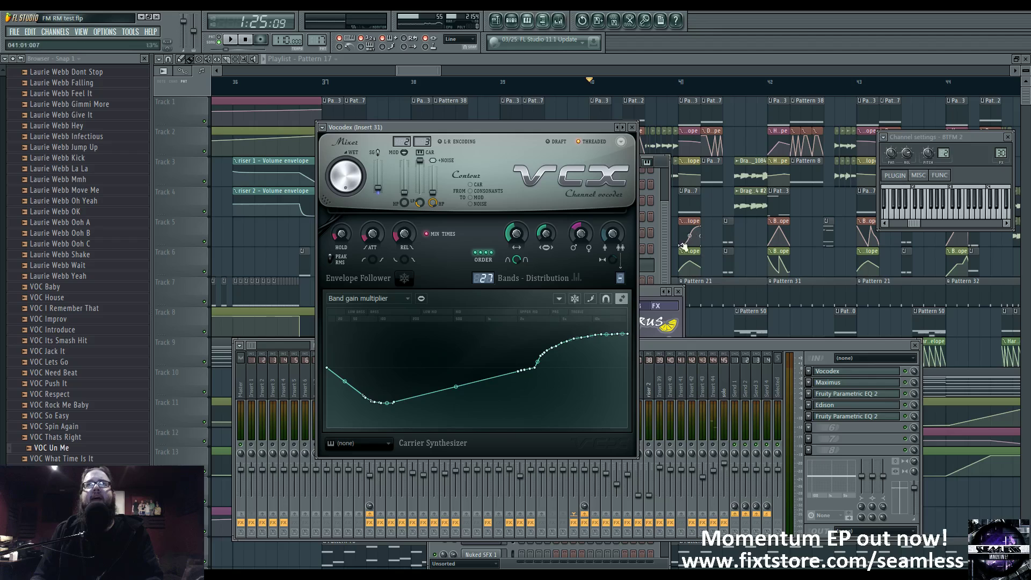
Return to the BTFM 2 Sytrus and examine operator 1's modulation X curve
{"action": "left_click", "coordinate": [653, 291]}
{"action": "left_click", "coordinate": [589, 357]}
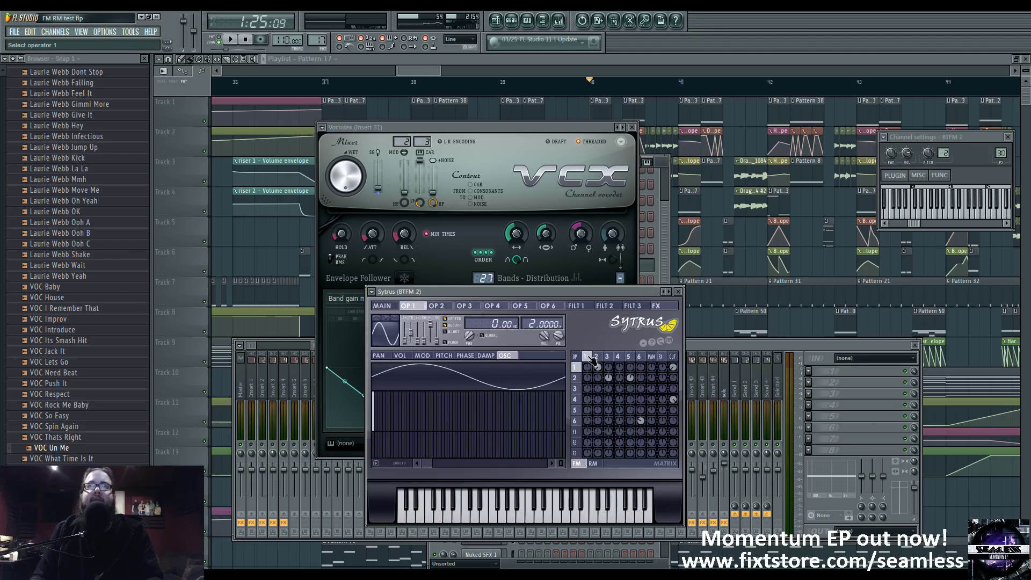
{"action": "left_click", "coordinate": [422, 355]}
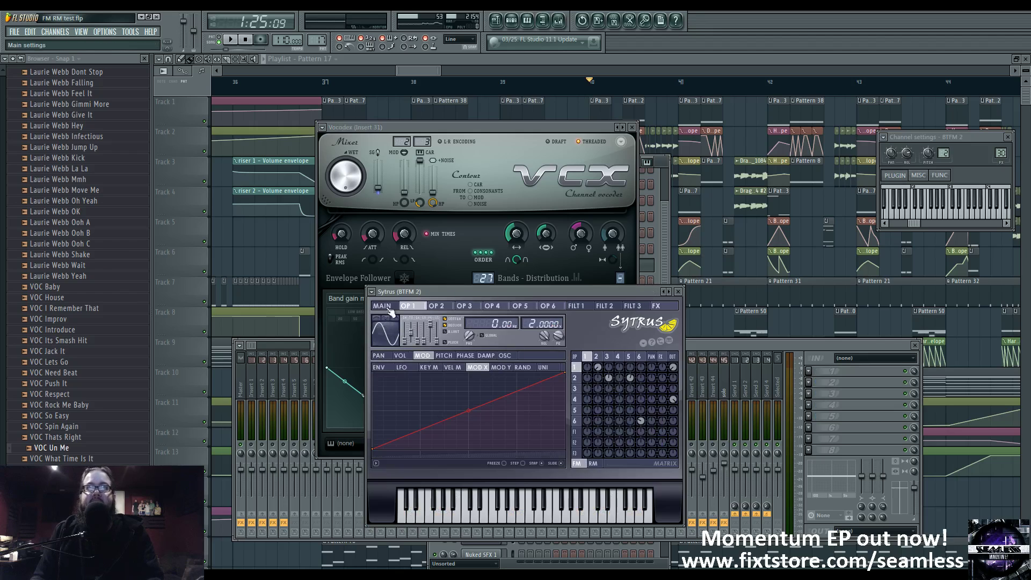
Close the BTFM 2 Sytrus and audition the drop from bar 40 with Vocodex in view, then stop playback
{"action": "left_click", "coordinate": [388, 308]}
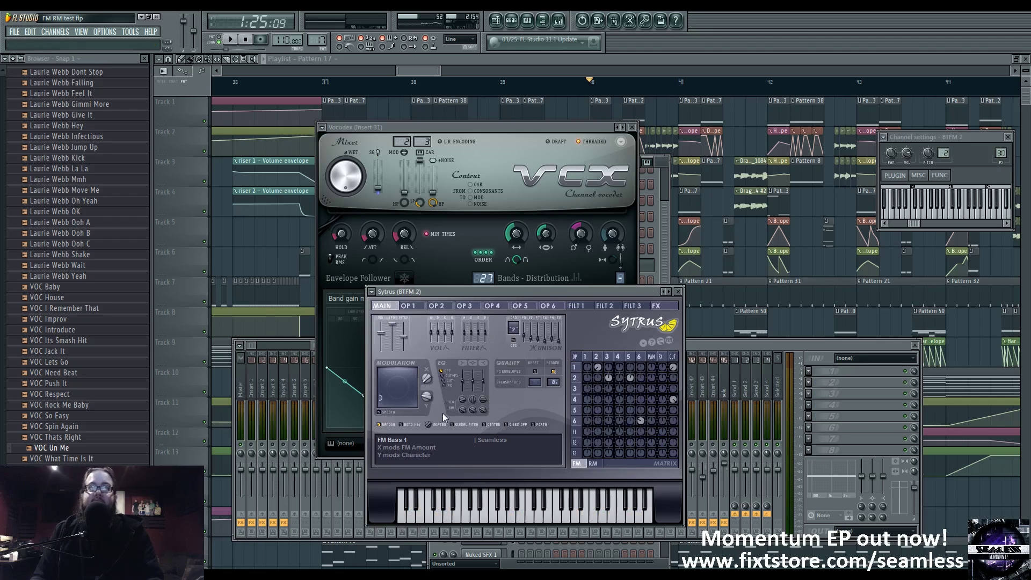
{"action": "left_click", "coordinate": [679, 292]}
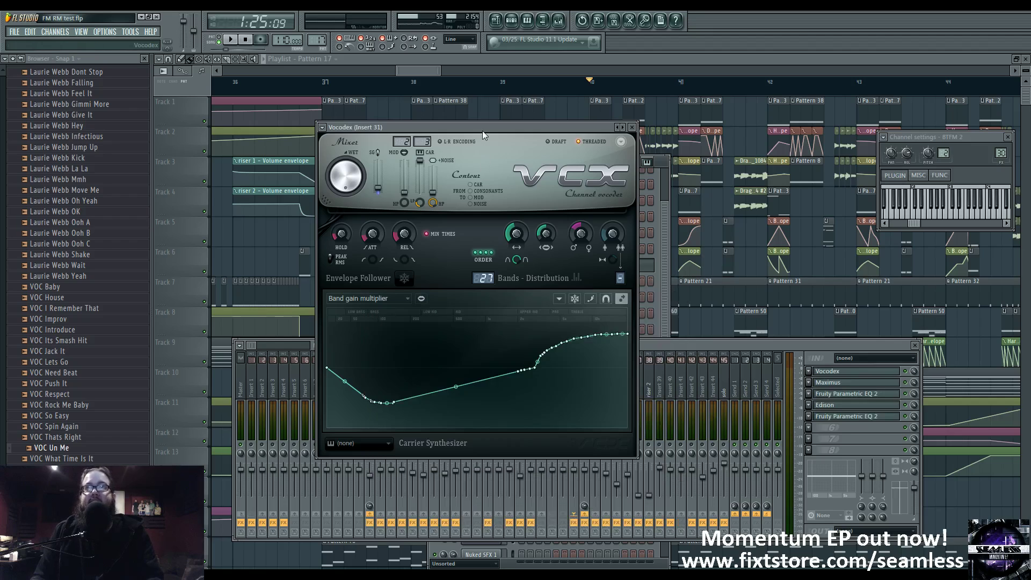
{"action": "left_click_drag", "start_coordinate": [482, 131], "coordinate": [509, 155]}
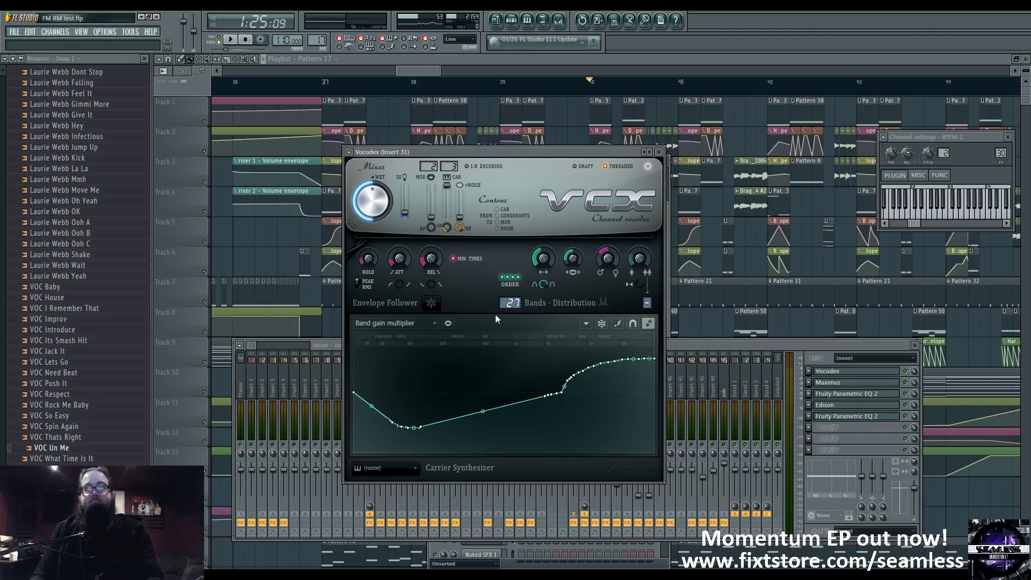
{"action": "key", "text": "space"}
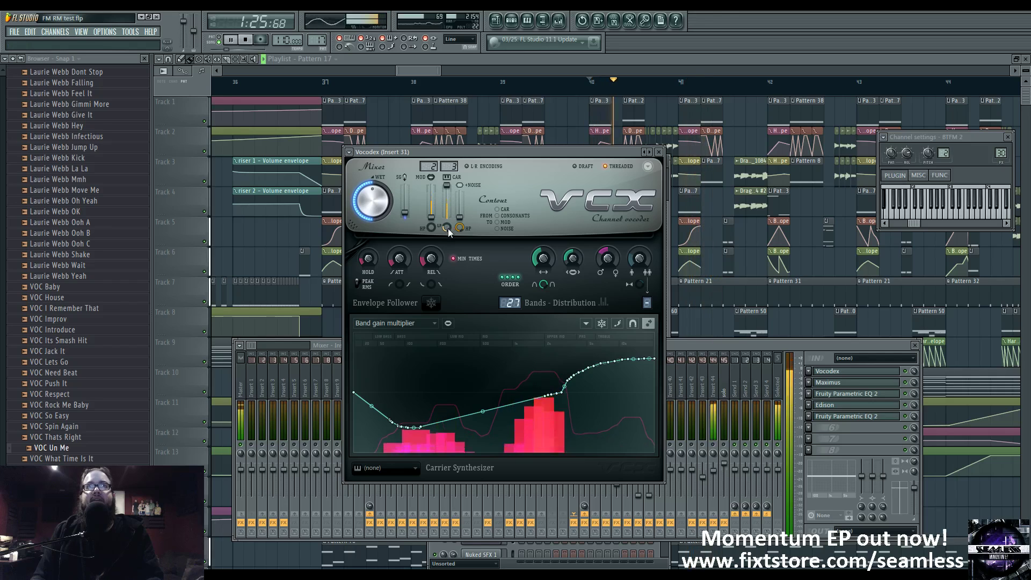
{"action": "key", "text": "space"}
{"action": "key", "text": "space"}
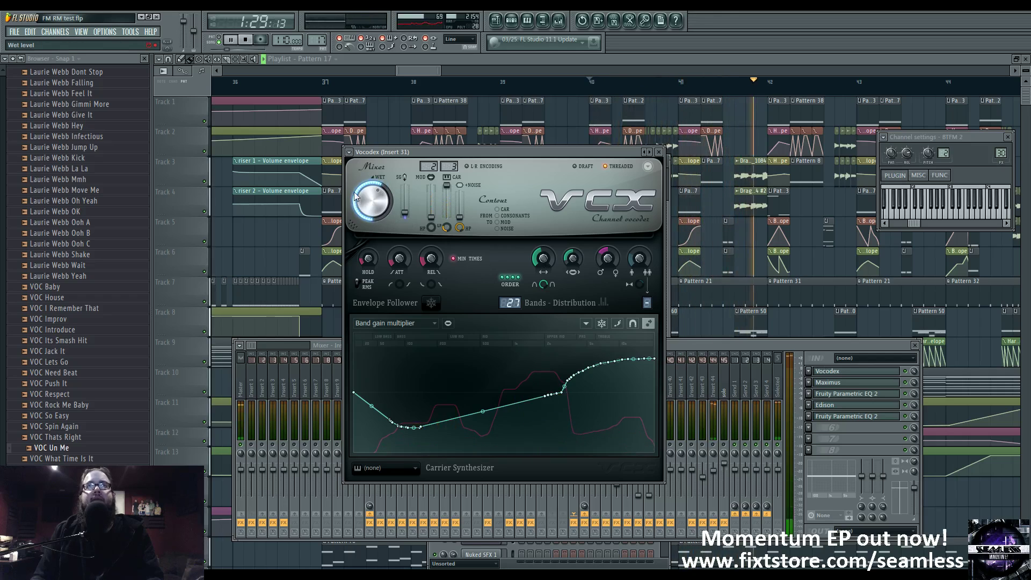
{"action": "key", "text": "space"}
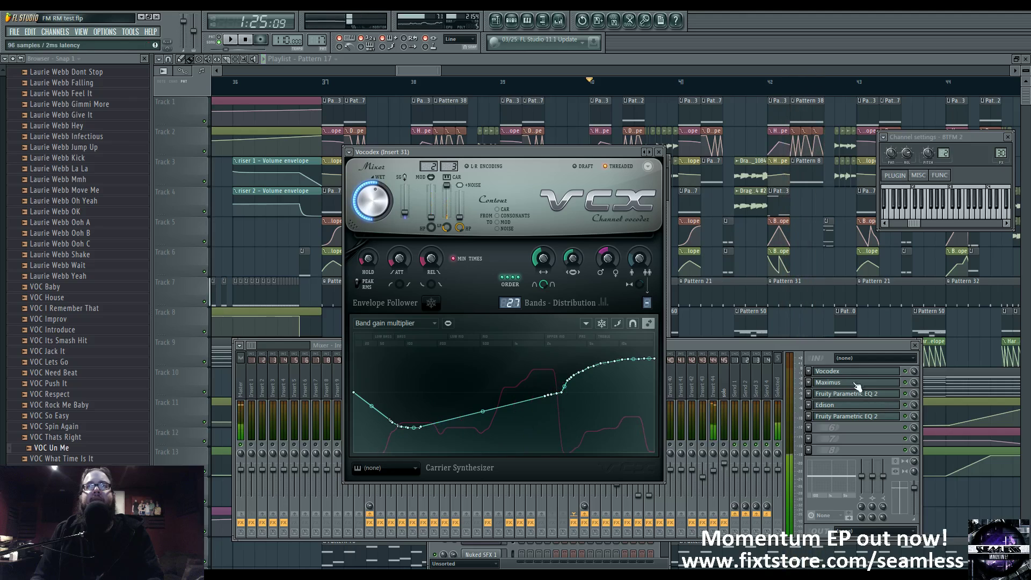
Examine the Band width and Modulator pitch shift curves in Vocodex on Insert 31
{"action": "left_click", "coordinate": [412, 324]}
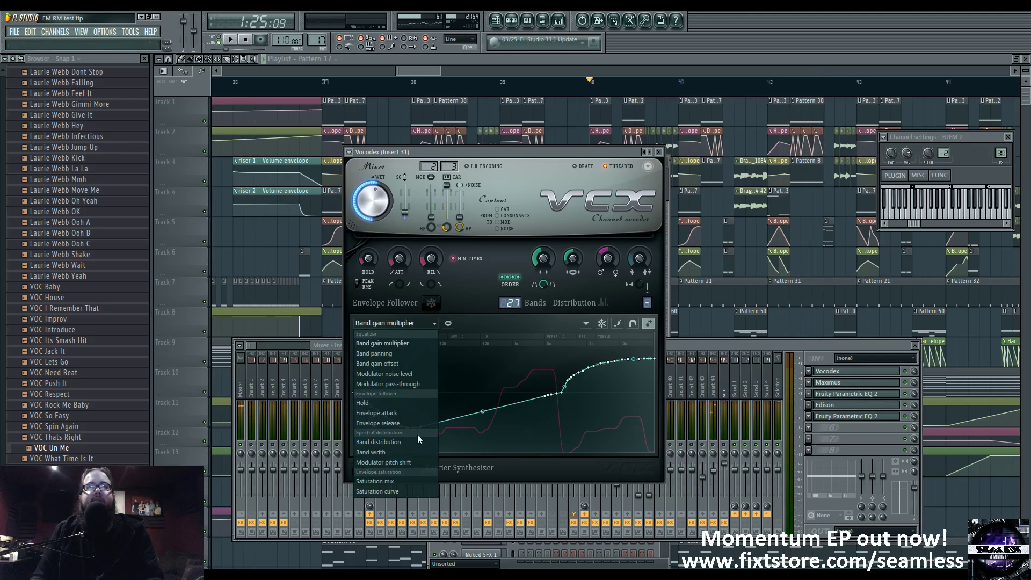
{"action": "left_click", "coordinate": [408, 457]}
{"action": "left_click", "coordinate": [411, 323]}
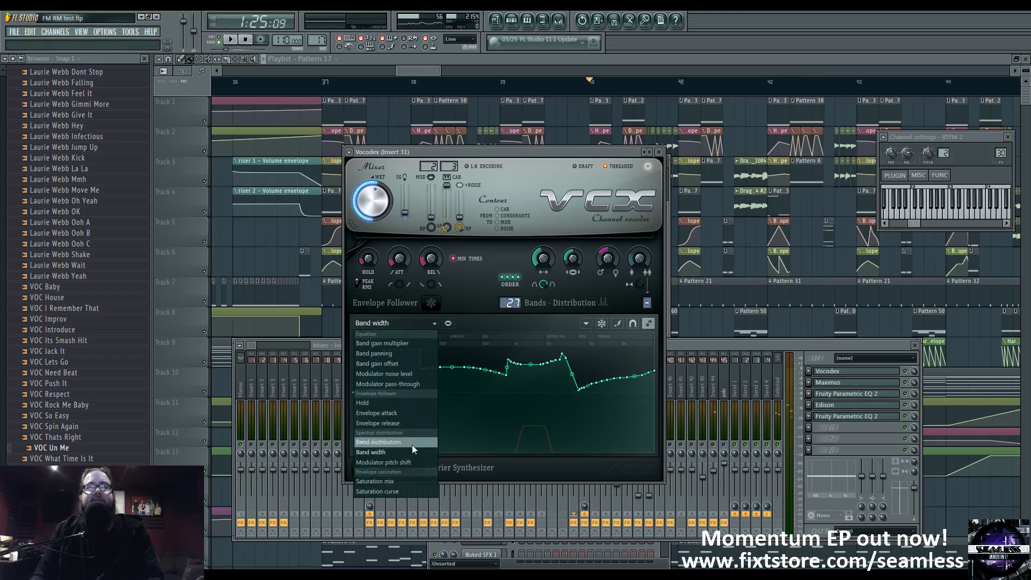
{"action": "left_click", "coordinate": [408, 465]}
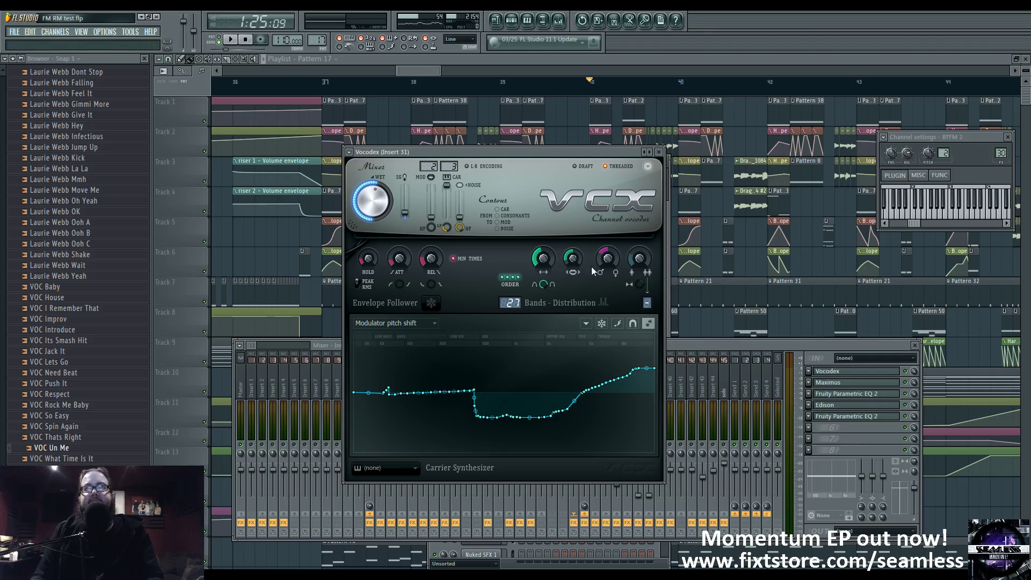
{"action": "mouse_move", "coordinate": [612, 153]}
{"action": "left_mouse_down"}
{"action": "mouse_move", "coordinate": [507, 175]}
{"action": "mouse_move", "coordinate": [603, 162]}
{"action": "left_mouse_up"}
Close all open windows and reopen the BTFM 2 Sytrus from the channel rack
{"action": "key", "text": "F12"}
{"action": "scroll", "coordinate": [689, 330], "scroll_direction": "up", "scroll_amount": 5}
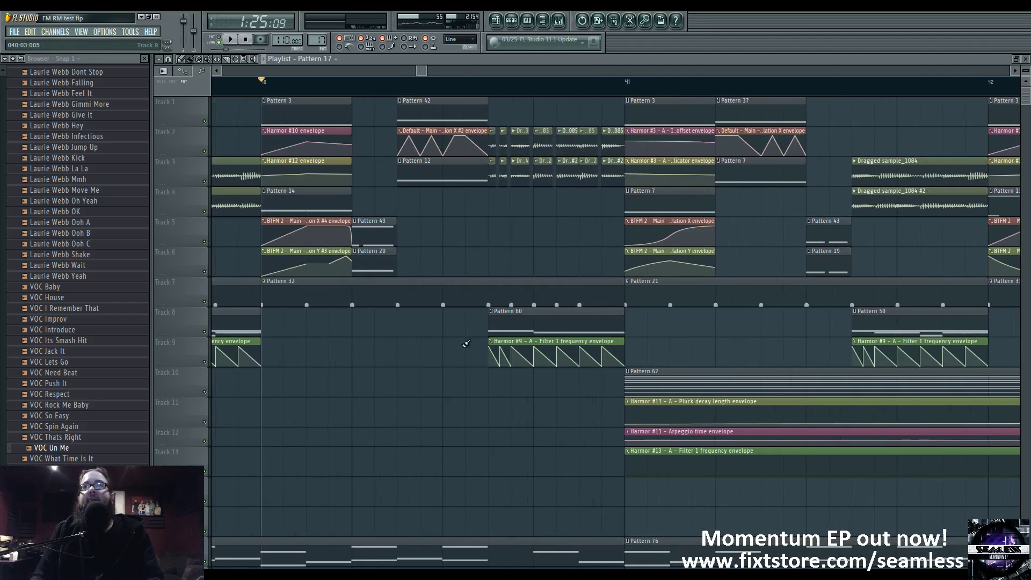
{"action": "scroll", "coordinate": [466, 344], "scroll_direction": "down", "scroll_amount": 4}
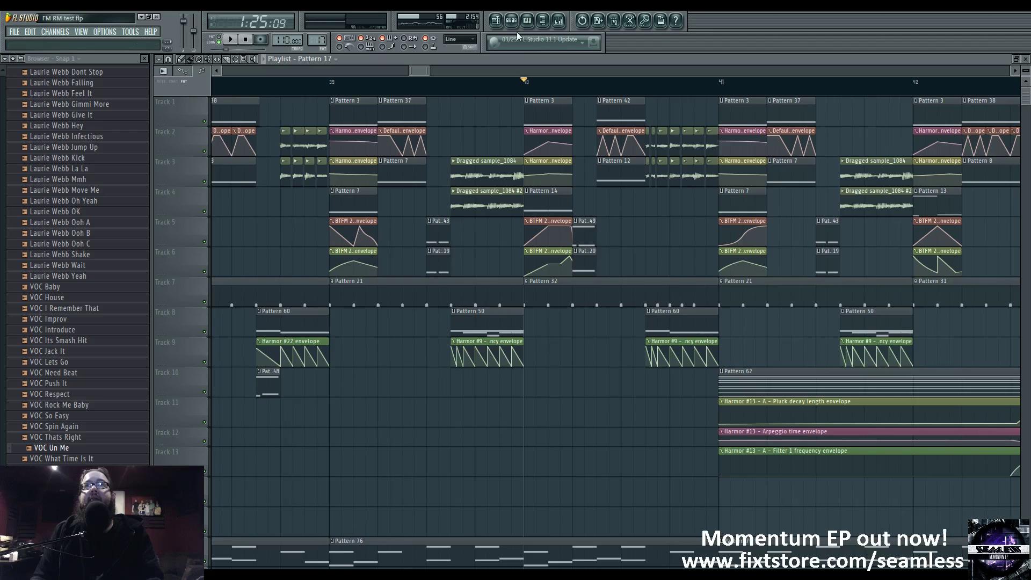
{"action": "left_click", "coordinate": [511, 20]}
{"action": "left_click", "coordinate": [511, 20]}
{"action": "scroll", "coordinate": [546, 159], "scroll_direction": "up", "scroll_amount": 4}
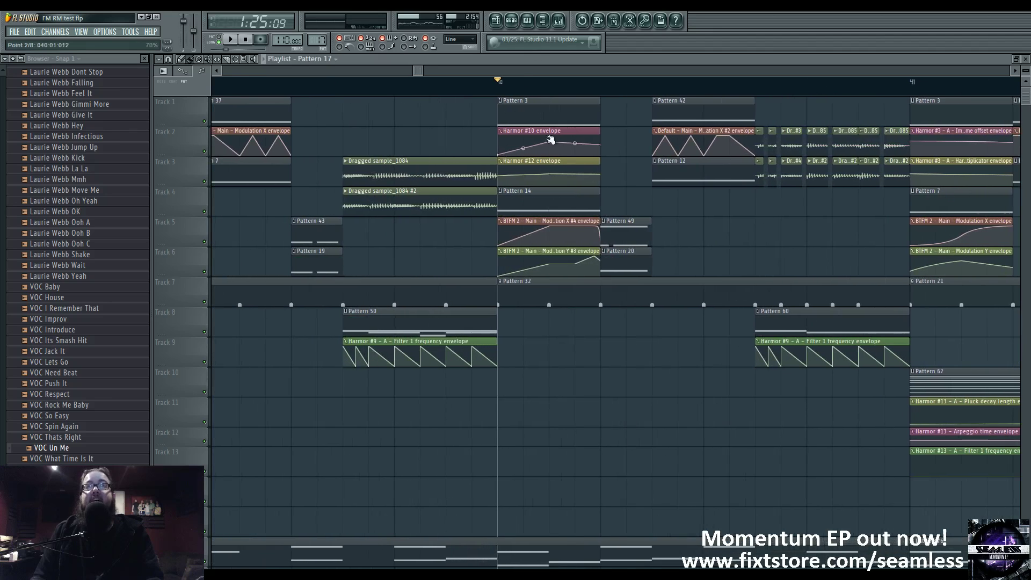
{"action": "left_click", "coordinate": [512, 20]}
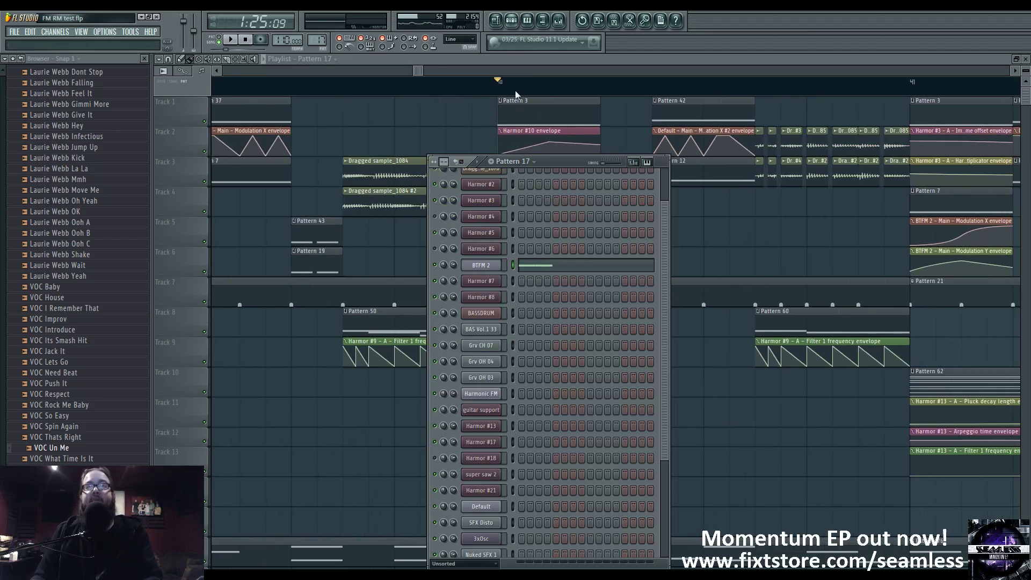
{"action": "left_click", "coordinate": [492, 269]}
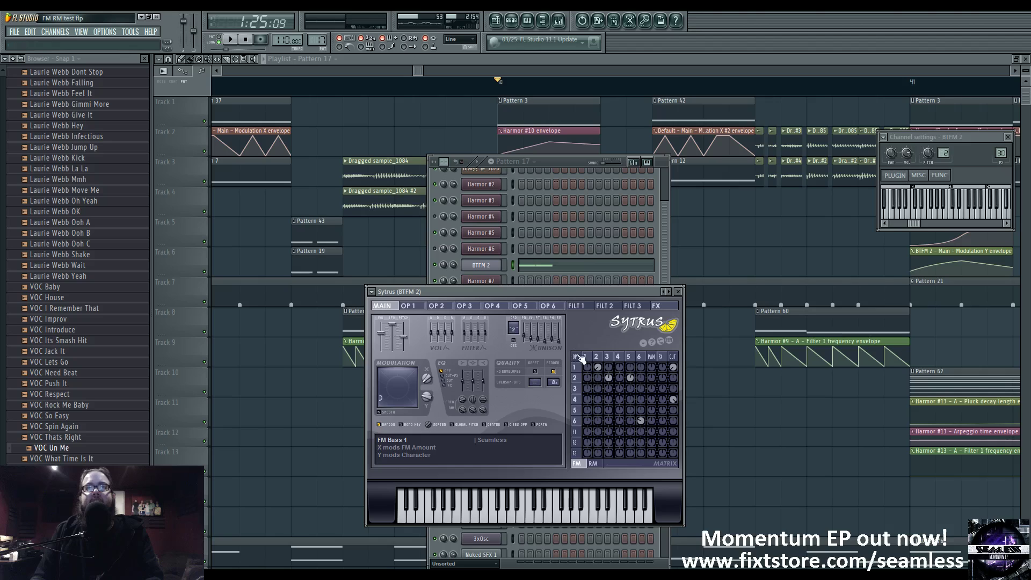
Examine the modulation X curves of BTFM 2's operators 5, 2 and 3, including operator 3's pitch and volume articulators
{"action": "left_click_drag", "start_coordinate": [586, 357], "coordinate": [628, 359]}
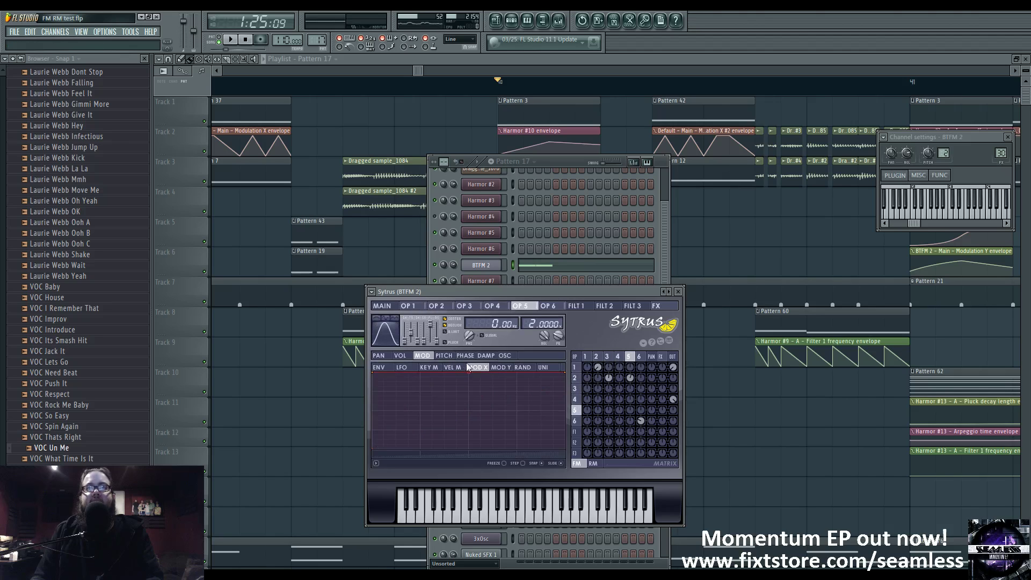
{"action": "left_click", "coordinate": [598, 358]}
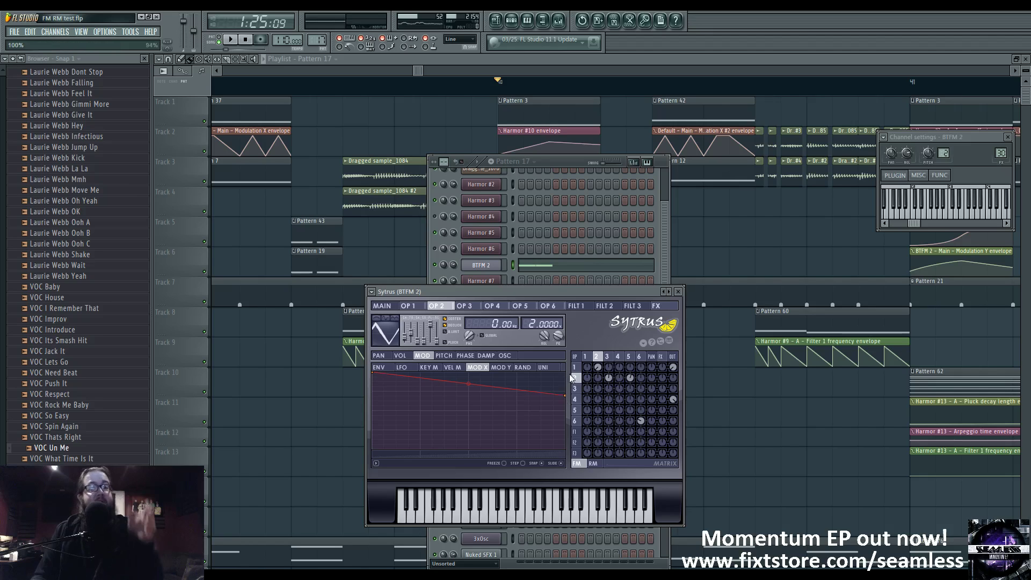
{"action": "left_click", "coordinate": [608, 356]}
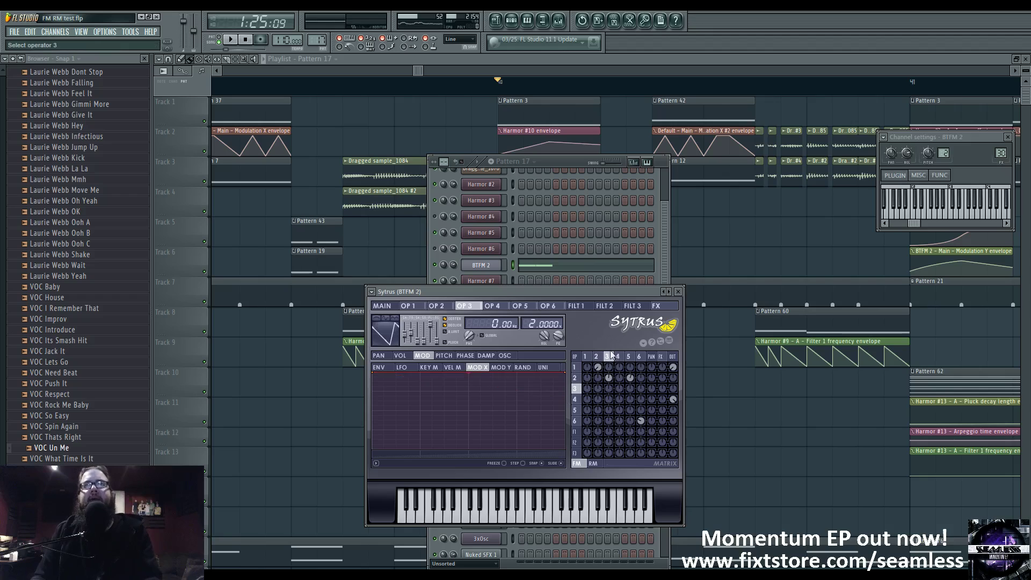
{"action": "left_click", "coordinate": [444, 356]}
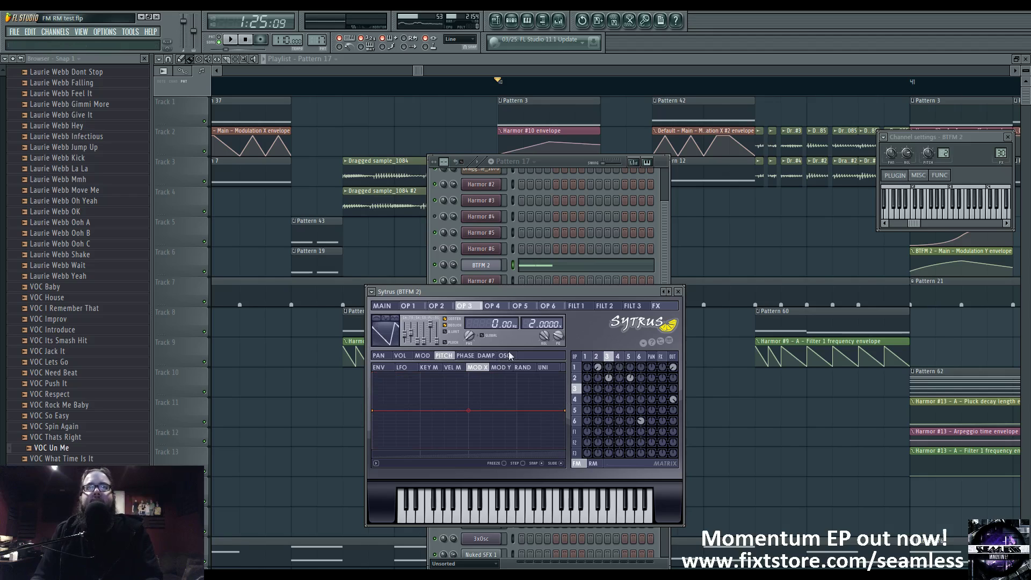
{"action": "left_click", "coordinate": [401, 355]}
Compare operator 4's volume modulation X curve with operator 5's volume modulation Y curve, and return to BTFM 2's main settings
{"action": "left_click", "coordinate": [617, 356]}
{"action": "left_click", "coordinate": [628, 356]}
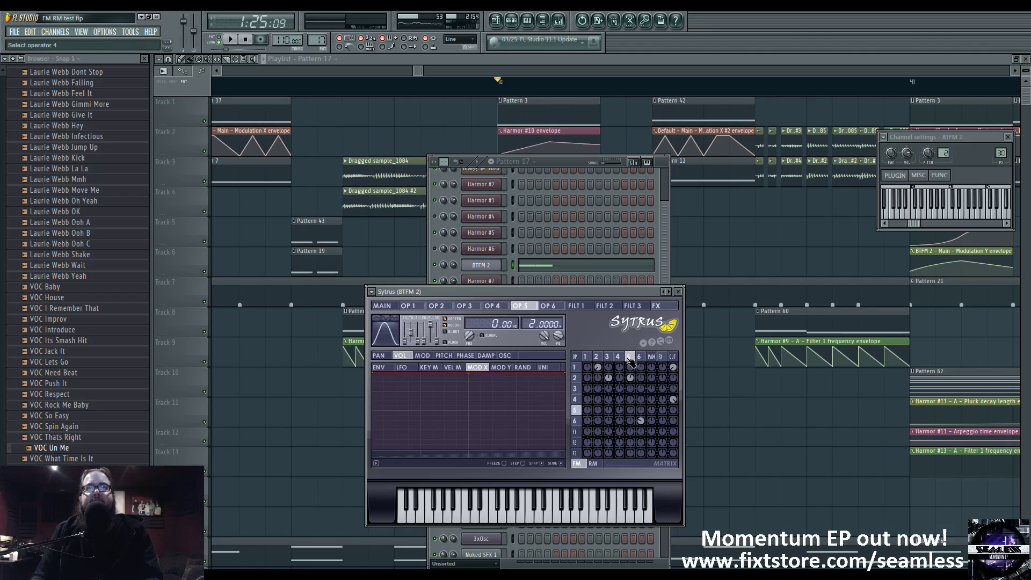
{"action": "left_click", "coordinate": [501, 367]}
{"action": "left_click", "coordinate": [477, 367]}
{"action": "left_click", "coordinate": [618, 356]}
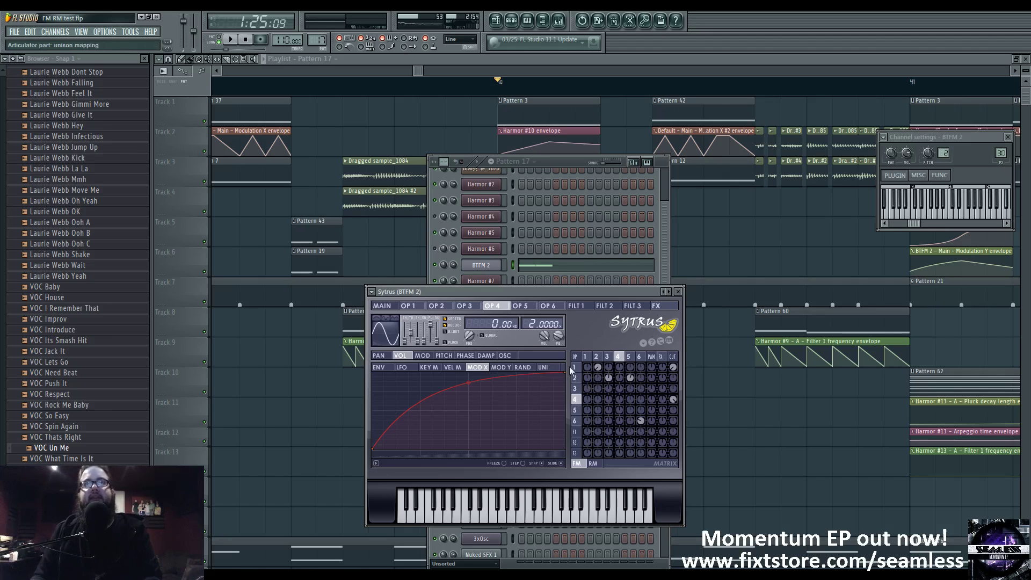
{"action": "left_click", "coordinate": [629, 356]}
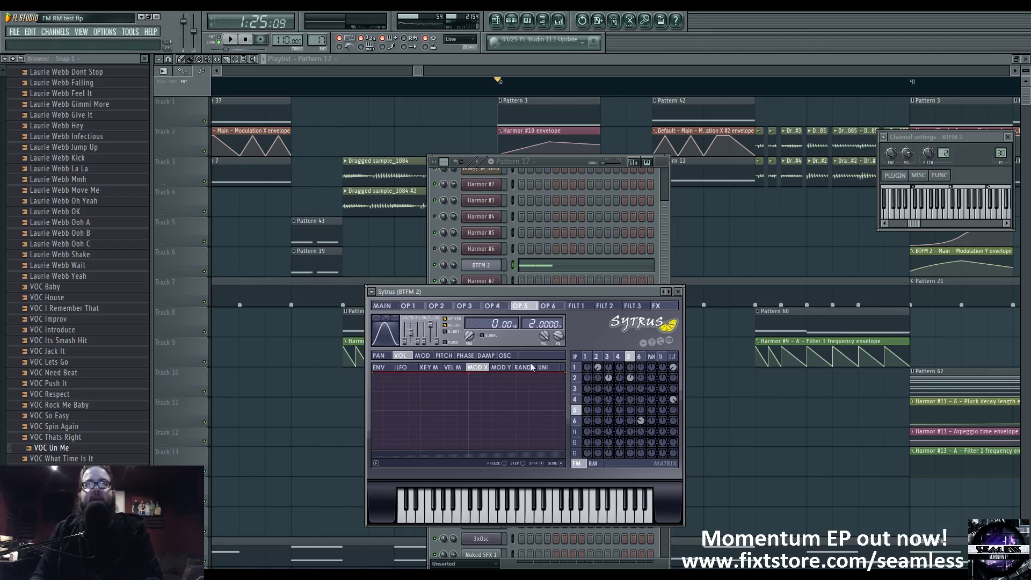
{"action": "left_click", "coordinate": [501, 367]}
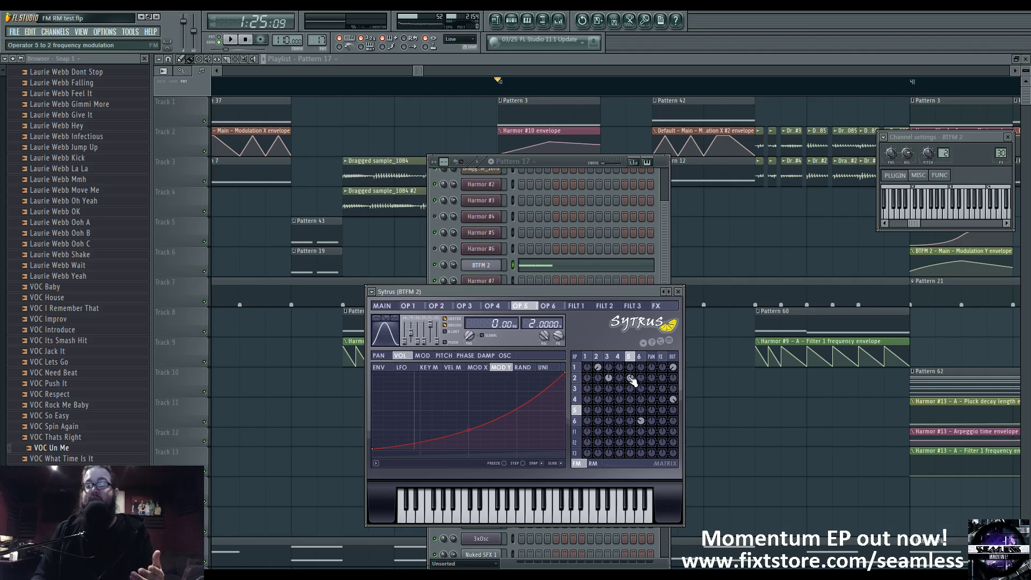
{"action": "left_click_drag", "start_coordinate": [632, 380], "coordinate": [629, 386]}
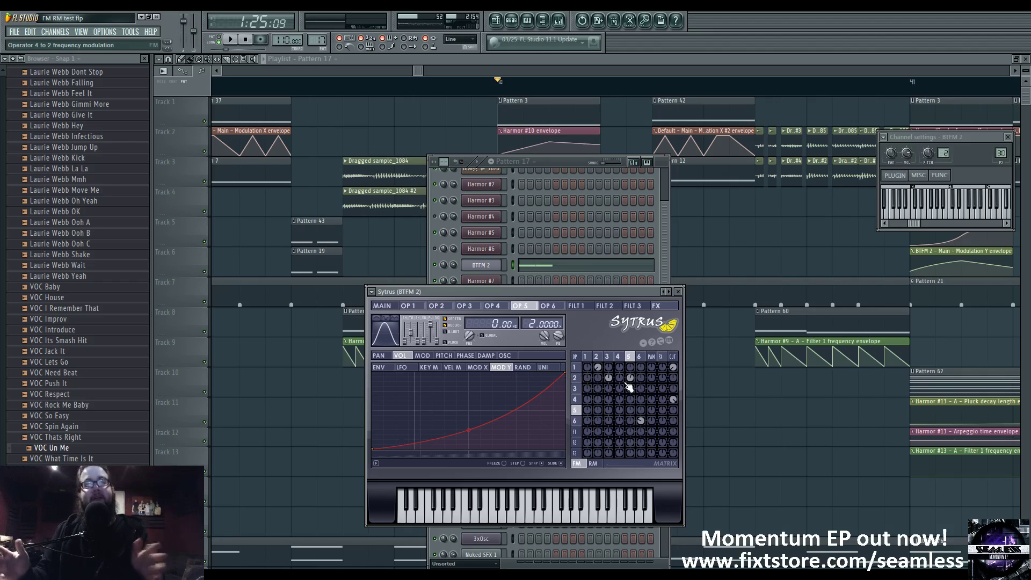
{"action": "left_click", "coordinate": [383, 306]}
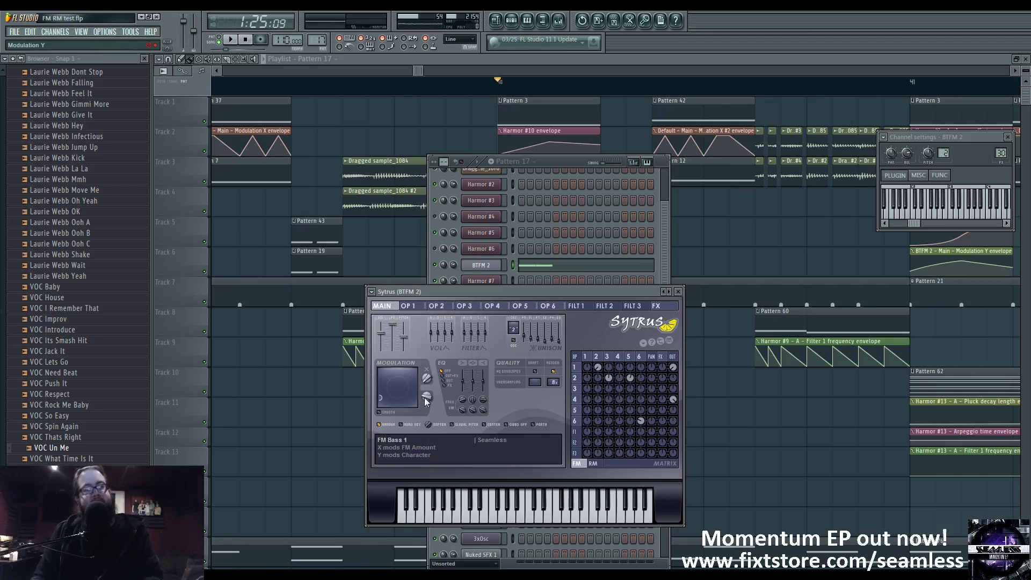
Play the drop in the playlist from bar 40, then again from bars 39 and 37
{"action": "key", "text": "F5"}
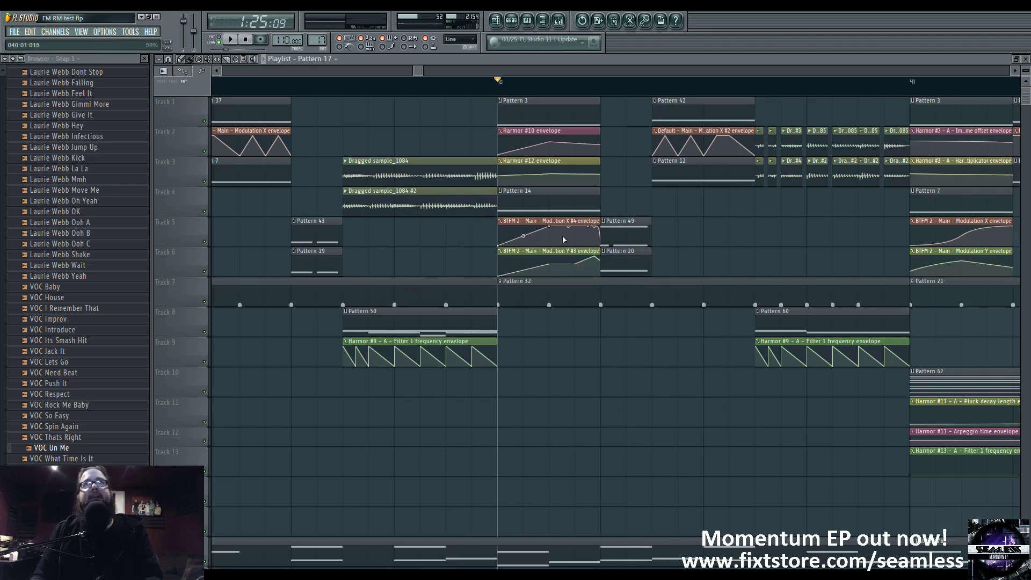
{"action": "key", "text": "space"}
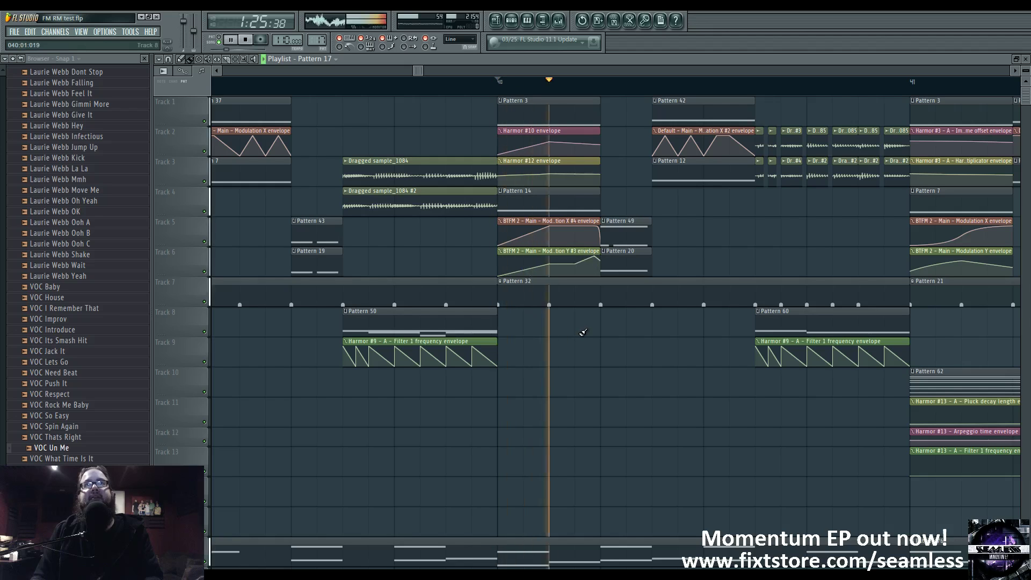
{"action": "scroll", "coordinate": [632, 341], "scroll_direction": "down", "scroll_amount": 1}
{"action": "scroll", "coordinate": [633, 343], "scroll_direction": "down", "scroll_amount": 1}
{"action": "left_click_drag", "start_coordinate": [578, 356], "coordinate": [685, 349]}
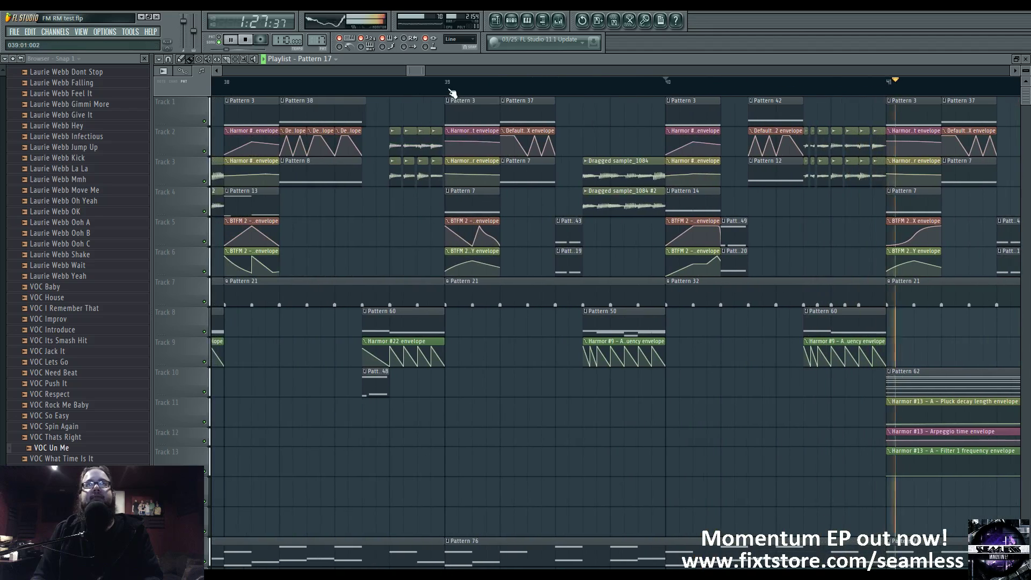
{"action": "left_click", "coordinate": [448, 89]}
{"action": "left_click_drag", "start_coordinate": [392, 209], "coordinate": [631, 216]}
{"action": "left_click", "coordinate": [243, 89]}
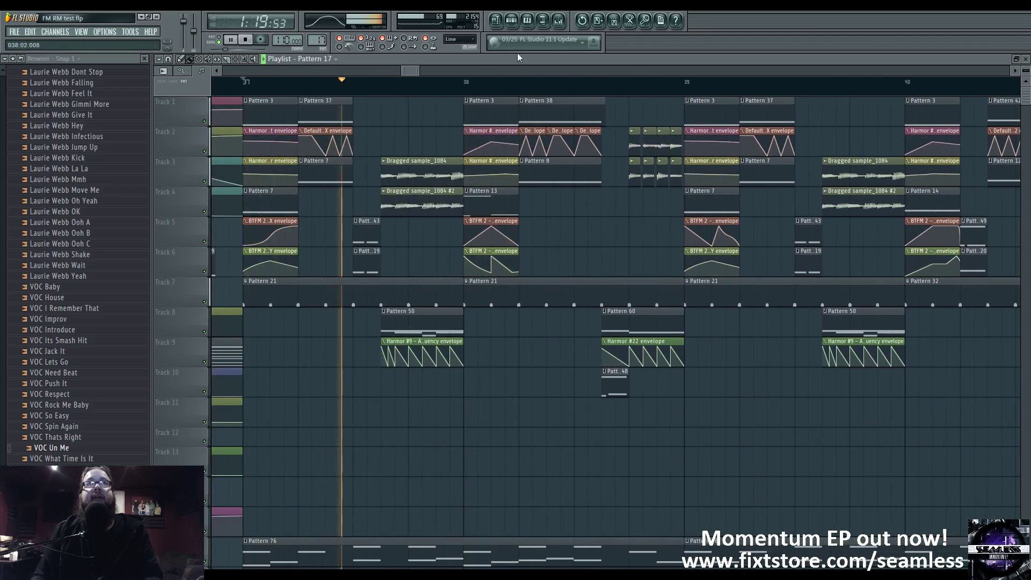
Stop playback with the position at bar 38 and open Vocodex on mixer Insert 31
{"action": "left_click", "coordinate": [558, 21]}
{"action": "left_click", "coordinate": [465, 89]}
{"action": "key", "text": "space"}
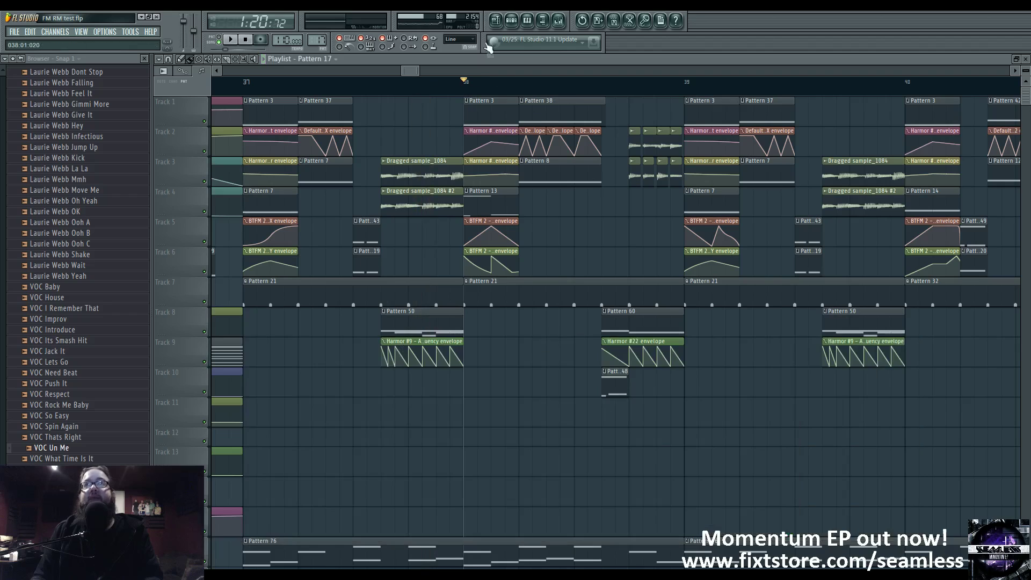
{"action": "left_click", "coordinate": [559, 26]}
{"action": "left_click", "coordinate": [572, 386]}
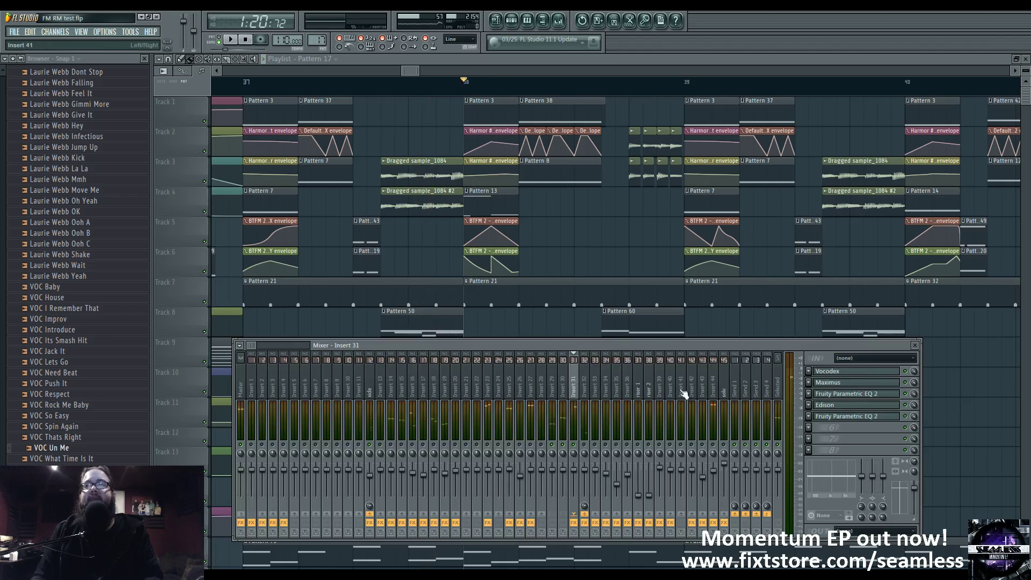
{"action": "left_click", "coordinate": [845, 372]}
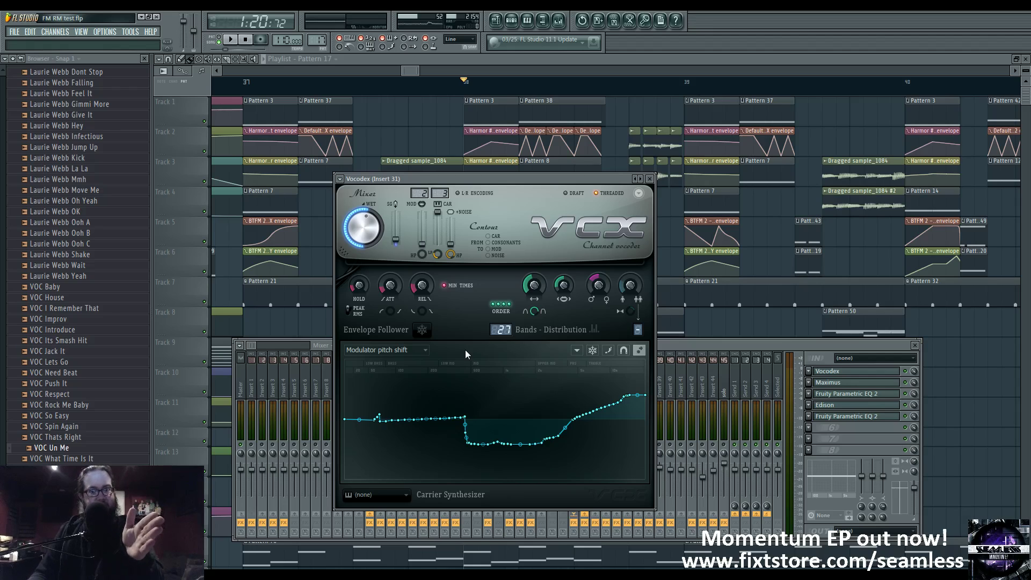
Examine Vocodex's Band width curve while playing from bar 38, then stop and inspect the Band distribution curve
{"action": "left_click", "coordinate": [390, 349]}
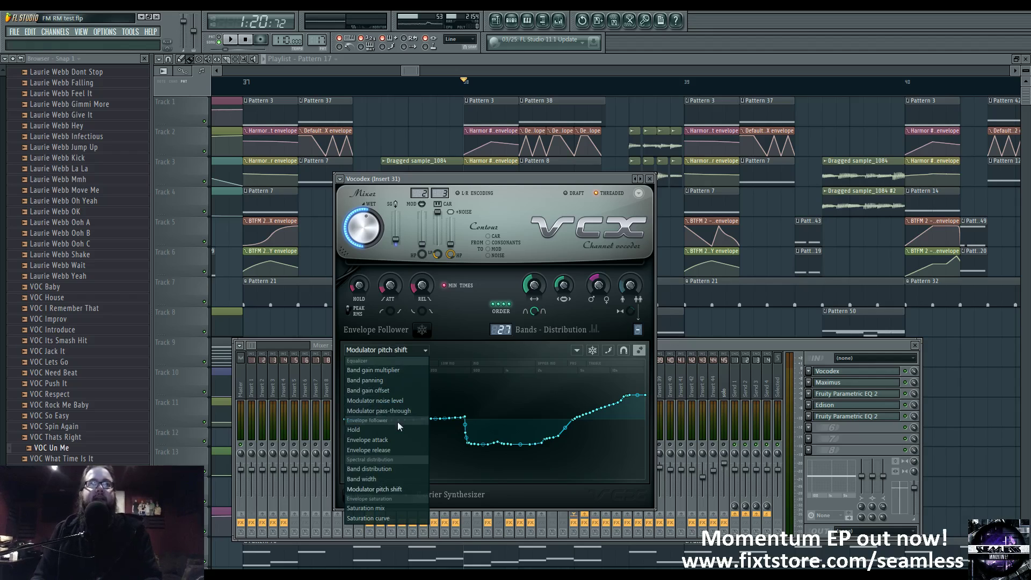
{"action": "left_click", "coordinate": [407, 478]}
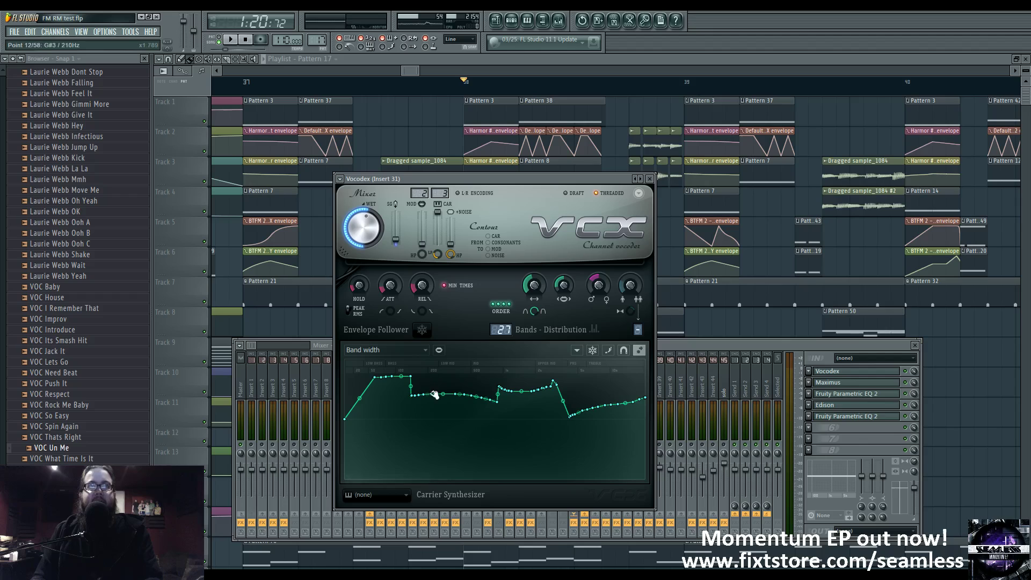
{"action": "key", "text": "space"}
{"action": "key", "text": "space"}
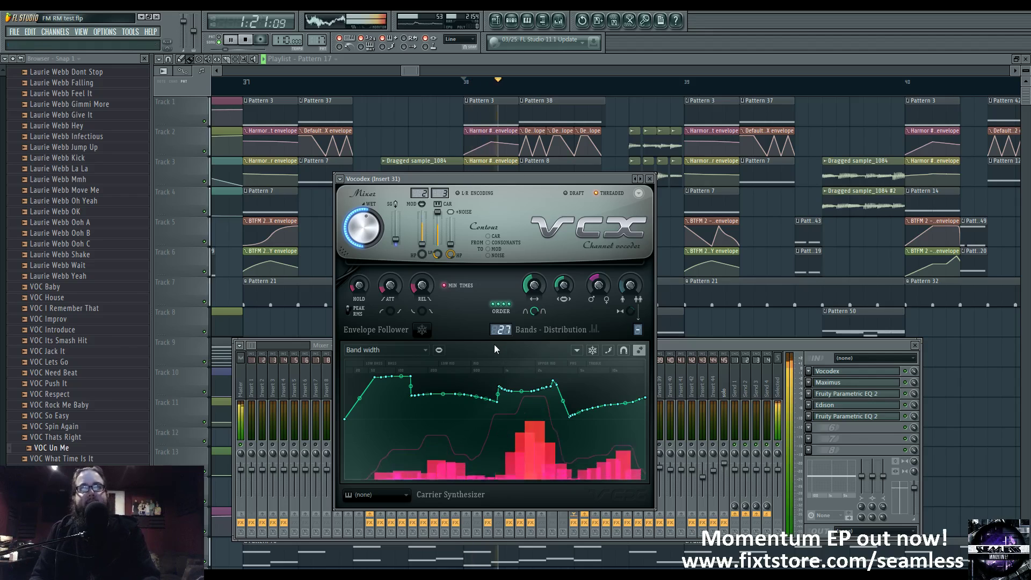
{"action": "left_click", "coordinate": [411, 350]}
{"action": "left_click", "coordinate": [402, 468]}
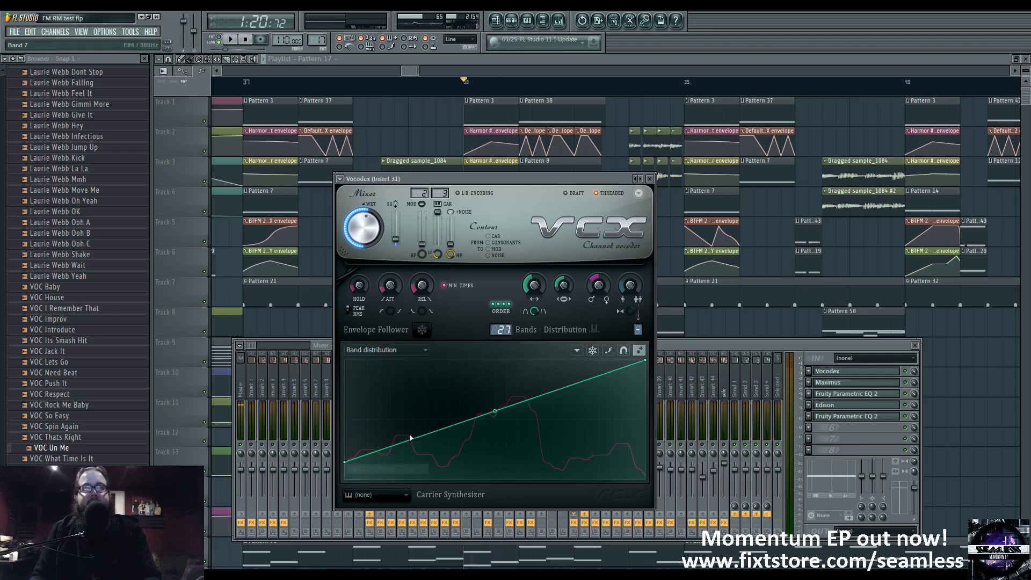
Examine Vocodex's Band gain multiplier curve, and check Maximus's bands and master monitor on Insert 31 during playback
{"action": "left_click", "coordinate": [410, 349]}
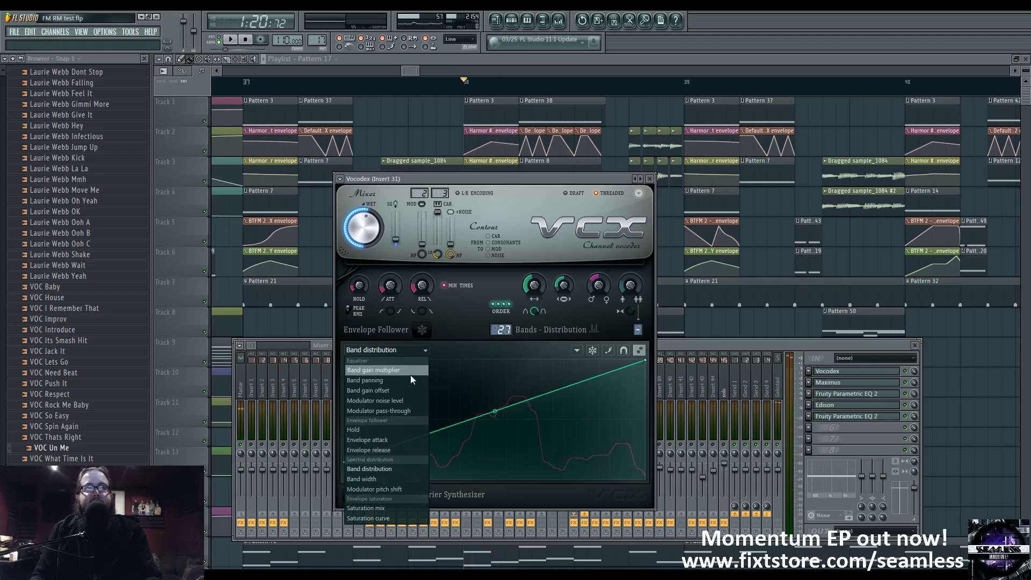
{"action": "left_click", "coordinate": [410, 371]}
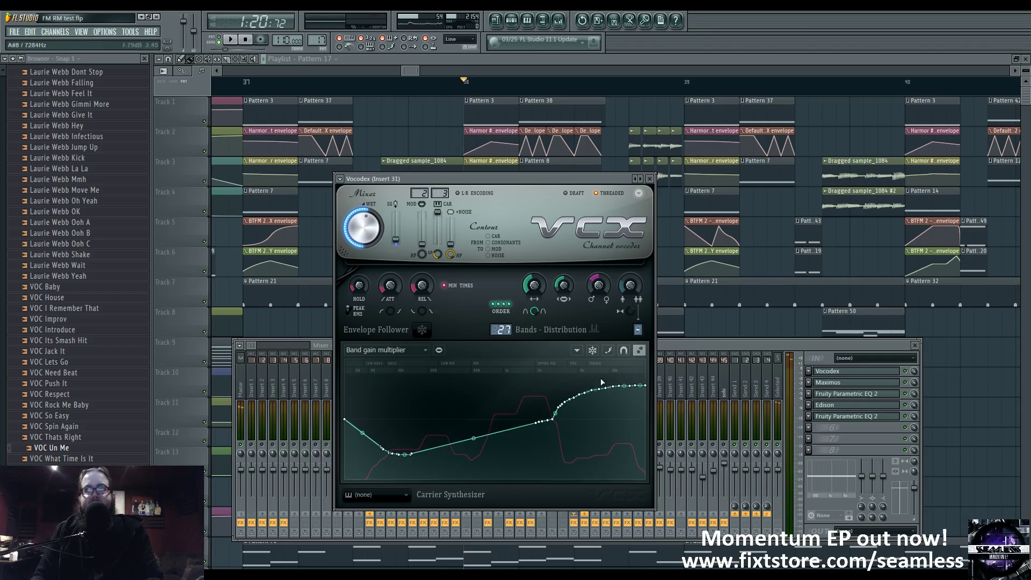
{"action": "left_click", "coordinate": [884, 382]}
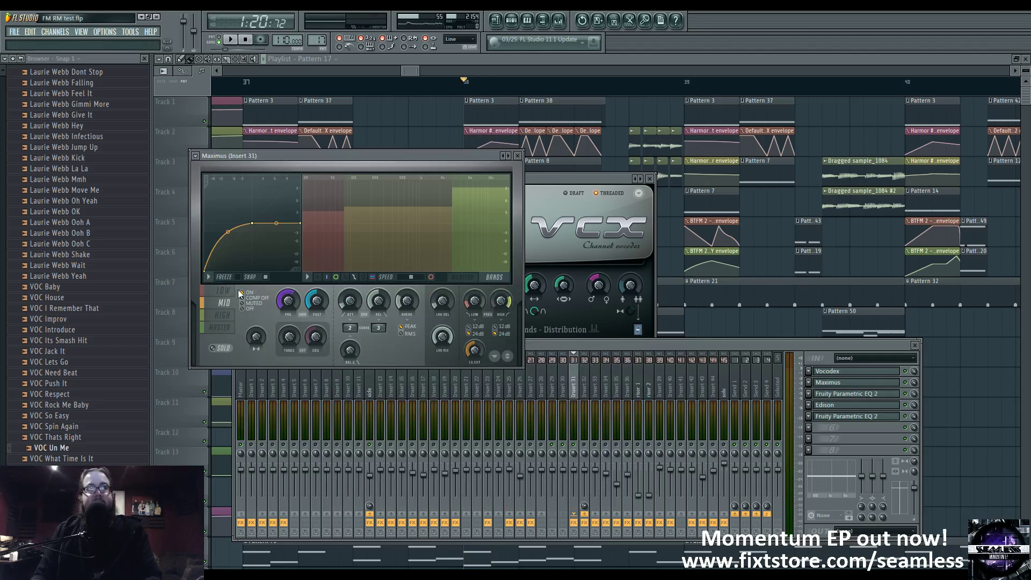
{"action": "left_click", "coordinate": [222, 315]}
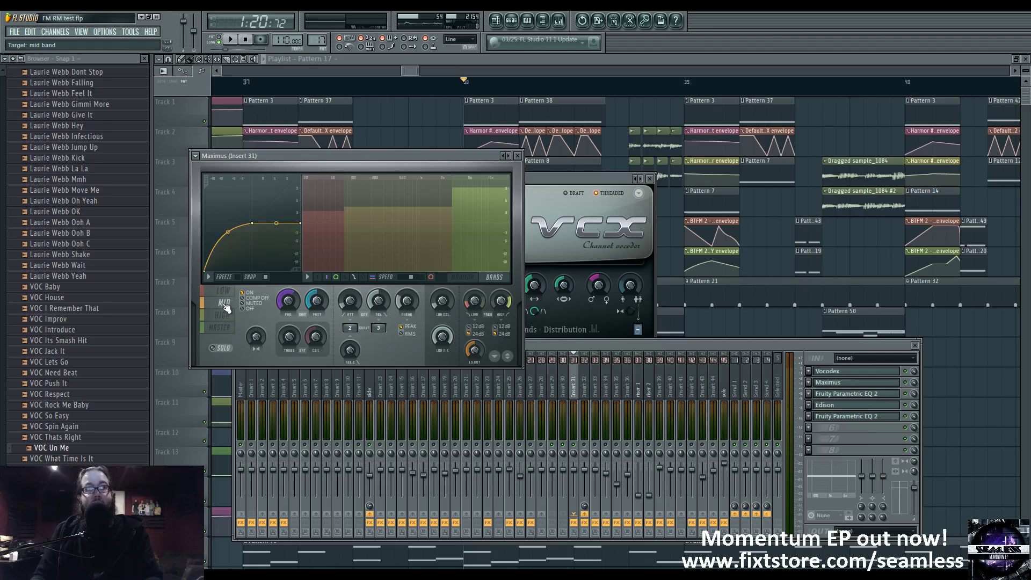
{"action": "left_click", "coordinate": [220, 327]}
{"action": "left_click", "coordinate": [462, 278]}
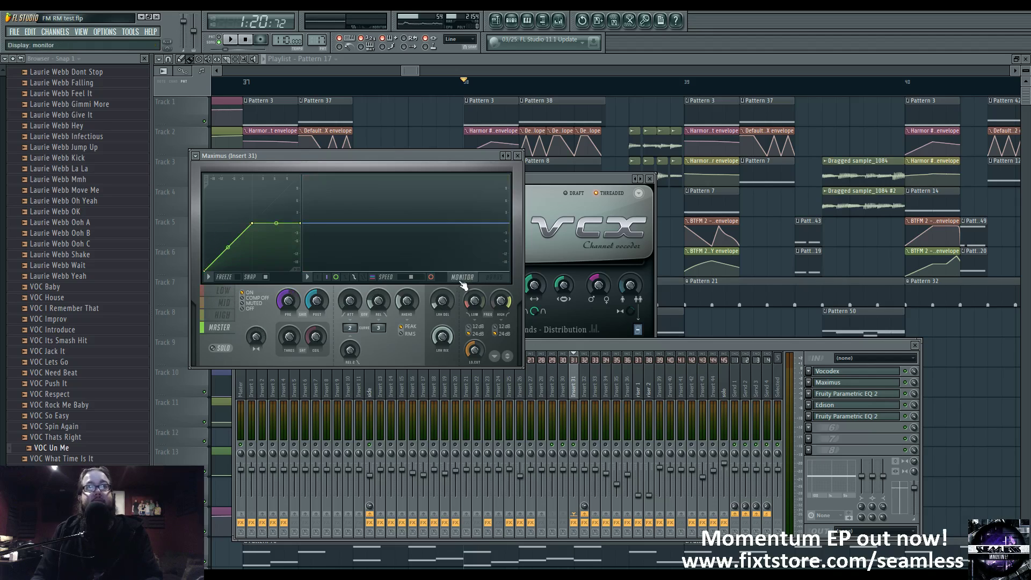
{"action": "key", "text": "space"}
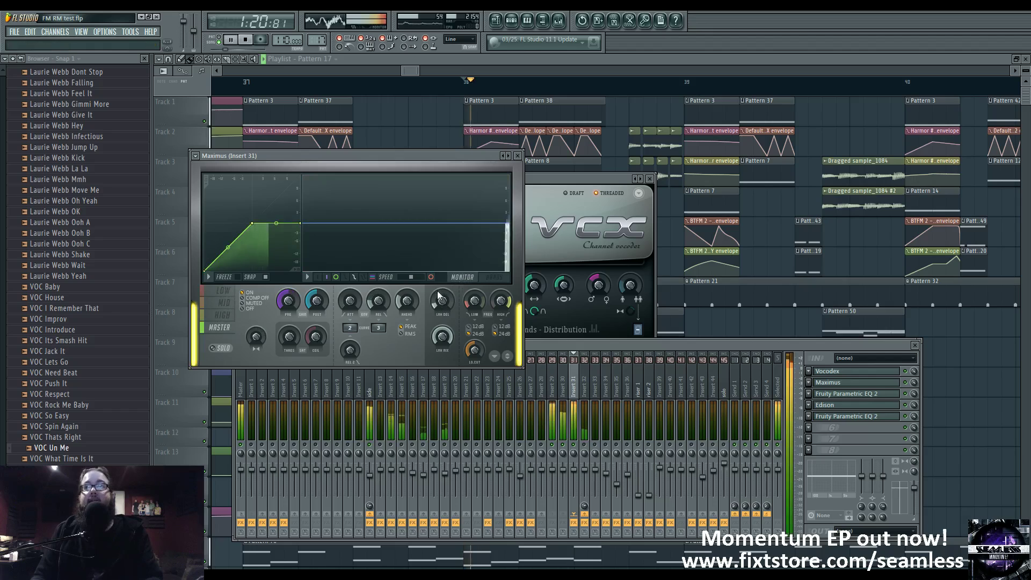
Inspect the Fruity Parametric EQ 2 in slot 3 of Insert 31 while briefly playing from bar 38
{"action": "left_click", "coordinate": [860, 395]}
{"action": "key", "text": "space"}
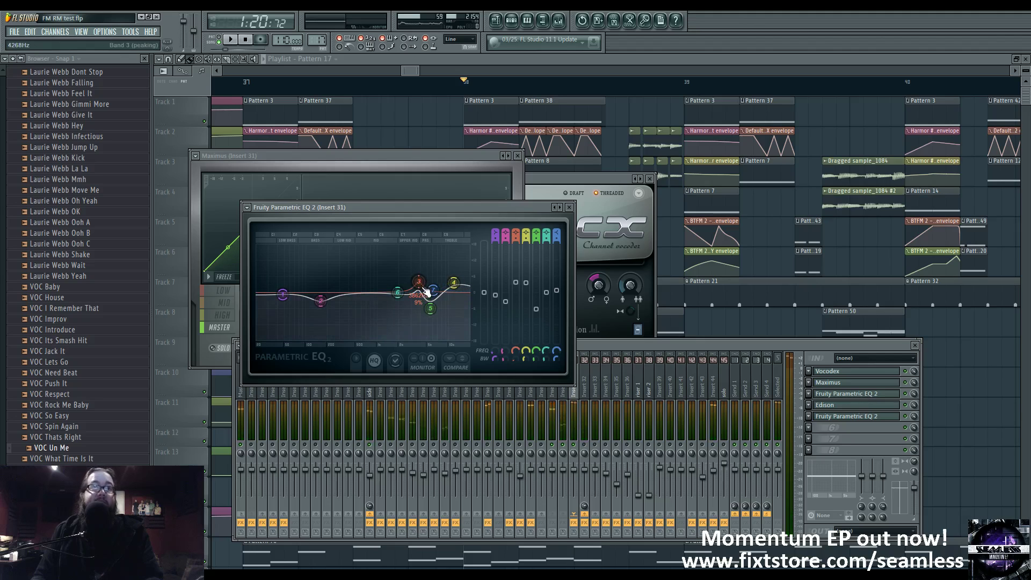
{"action": "key", "text": "space"}
{"action": "key", "text": "space"}
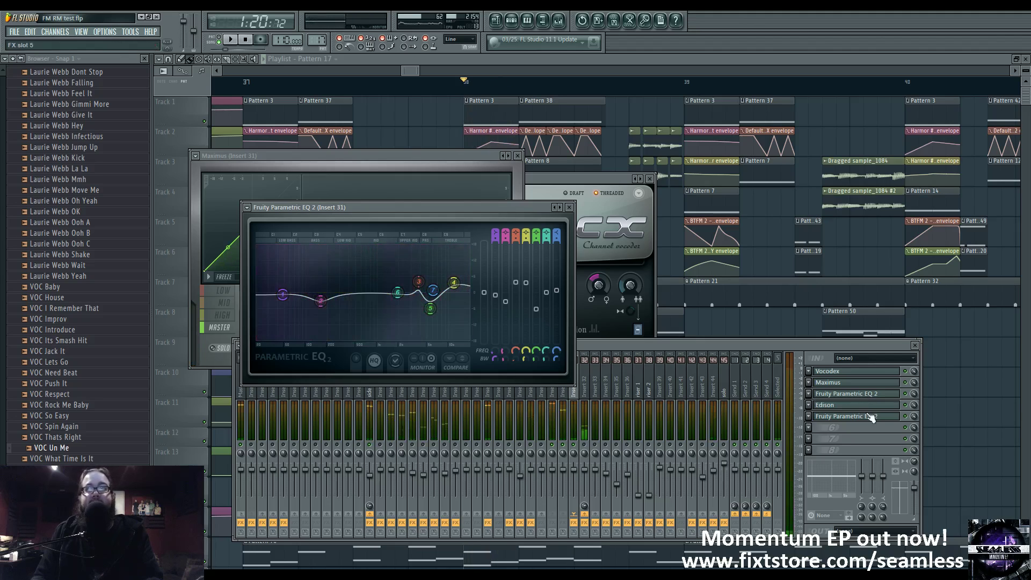
Open Edison on Insert 31, listen to its recorded audio, and close it again
{"action": "left_click", "coordinate": [857, 406]}
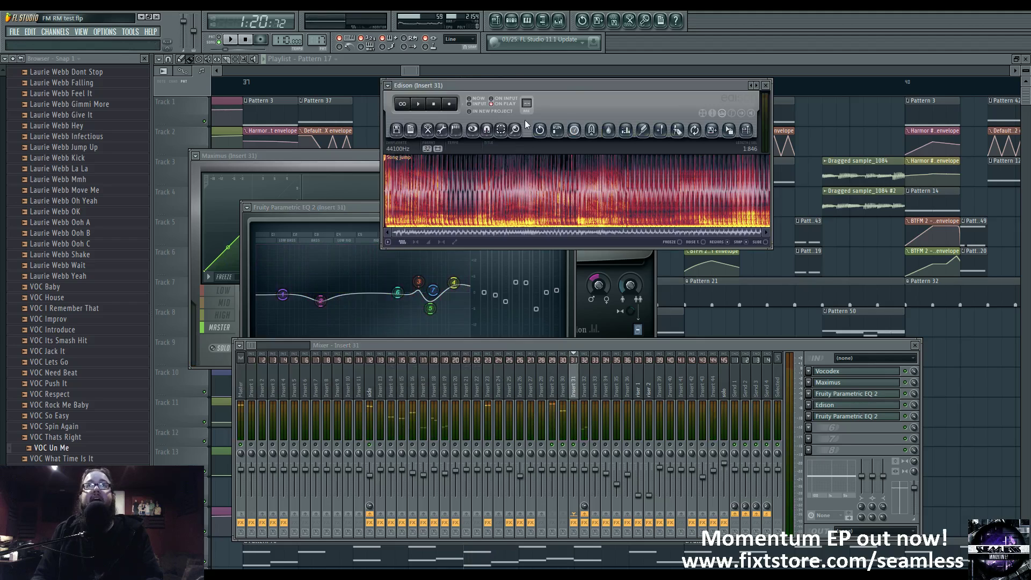
{"action": "left_click_drag", "start_coordinate": [568, 86], "coordinate": [611, 188]}
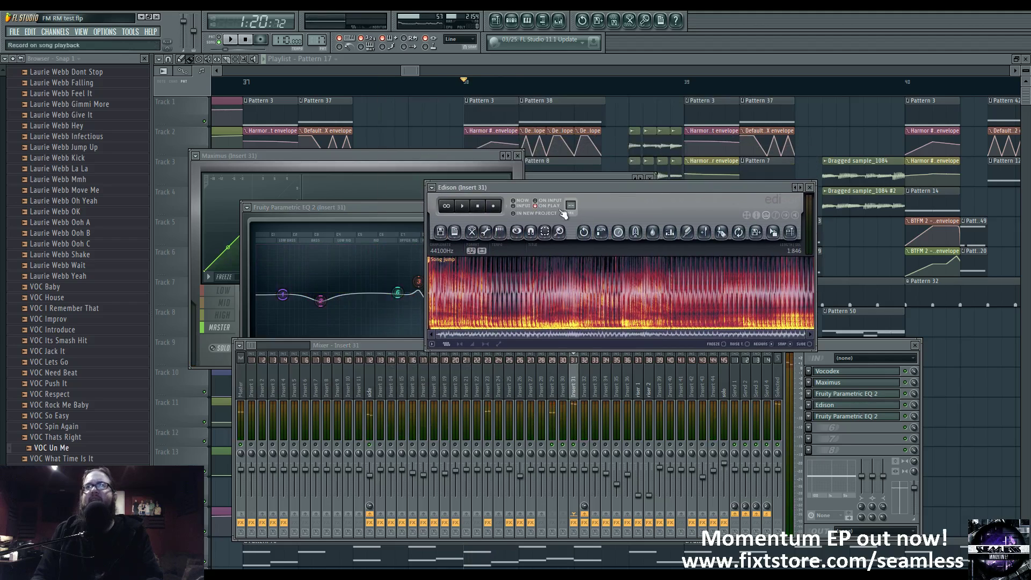
{"action": "left_click", "coordinate": [464, 208]}
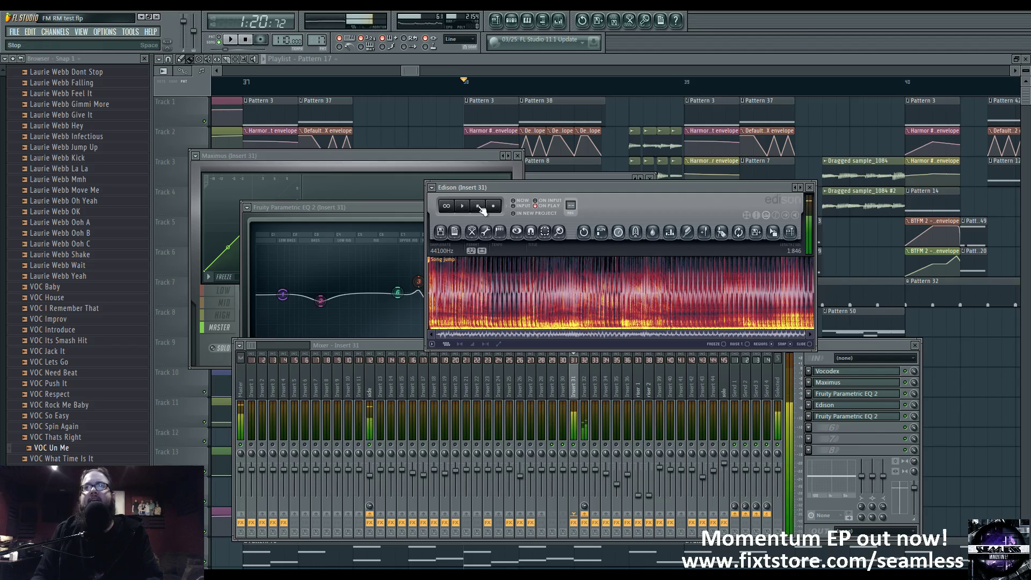
{"action": "left_click", "coordinate": [468, 208]}
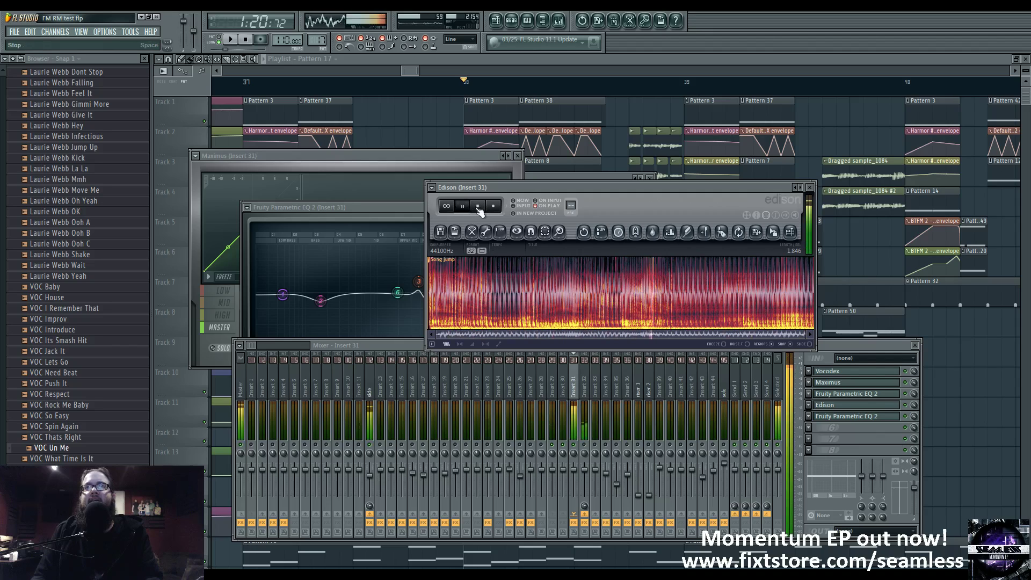
{"action": "left_click", "coordinate": [478, 208]}
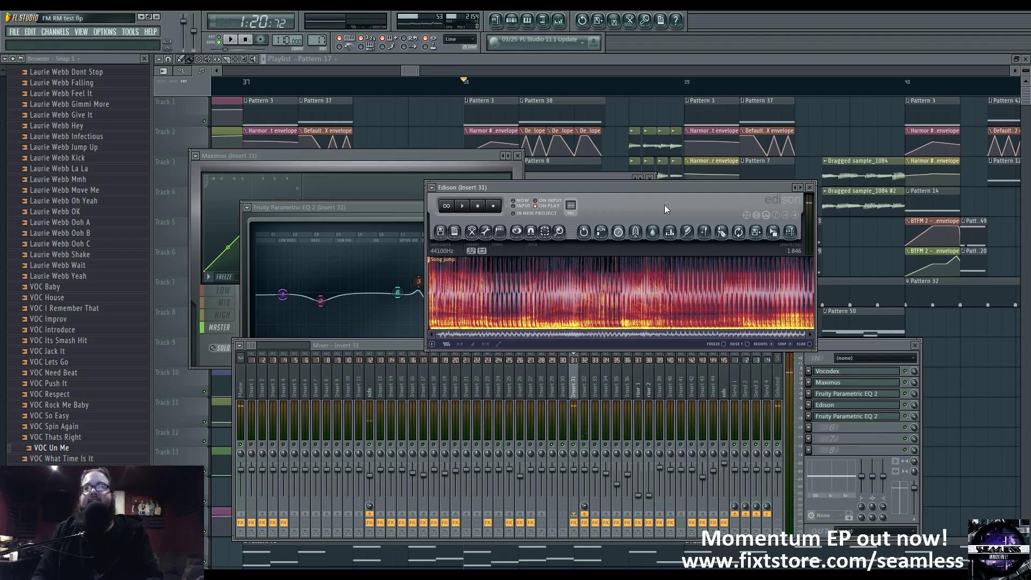
{"action": "left_click_drag", "start_coordinate": [668, 188], "coordinate": [643, 170]}
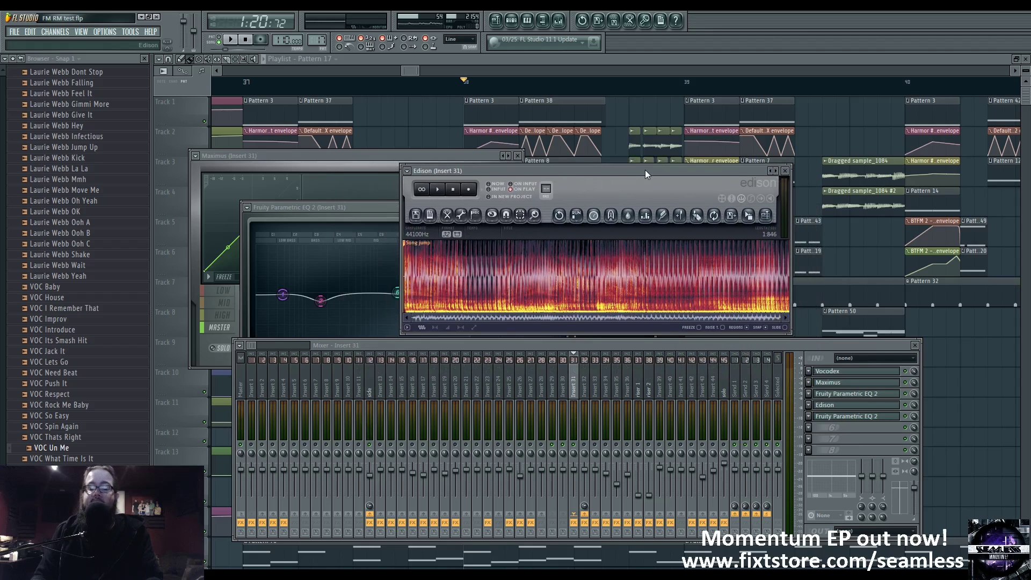
{"action": "left_click", "coordinate": [785, 171]}
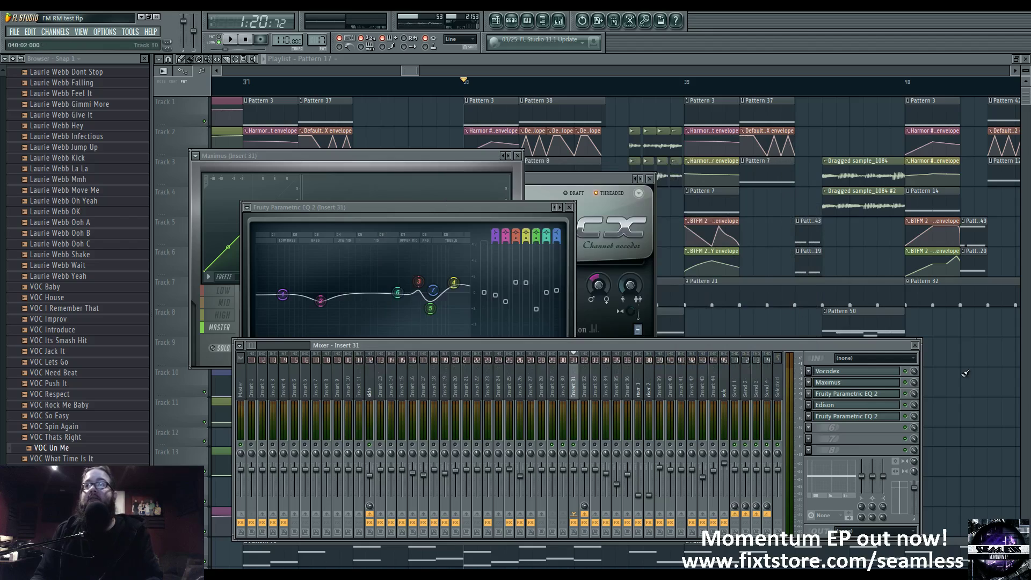
Compare the EQ curves of the two Fruity Parametric EQ 2 instances on Insert 31
{"action": "left_click", "coordinate": [866, 418]}
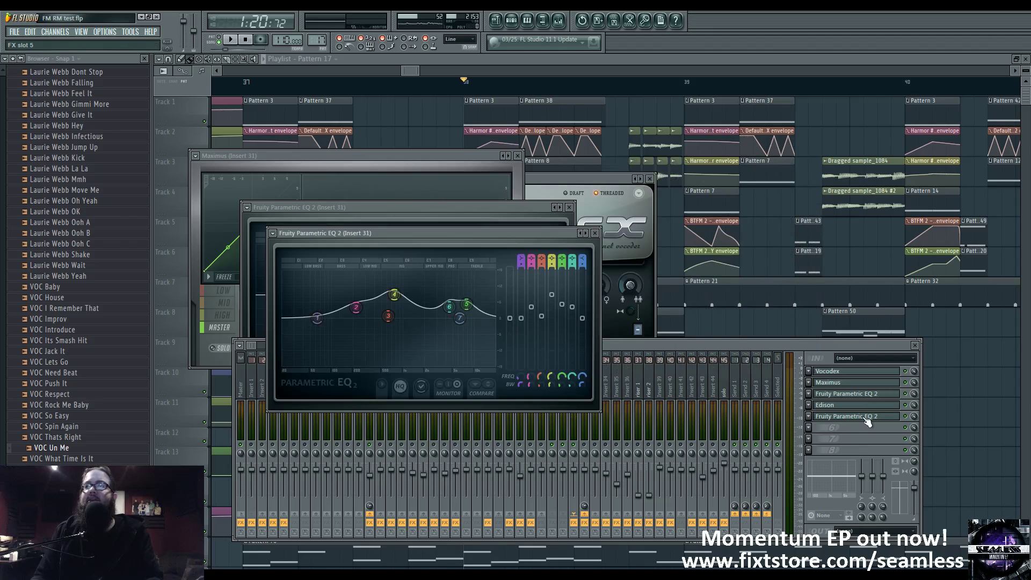
{"action": "double_click", "coordinate": [864, 417]}
{"action": "double_click", "coordinate": [860, 396]}
{"action": "double_click", "coordinate": [860, 418]}
{"action": "left_click", "coordinate": [862, 396]}
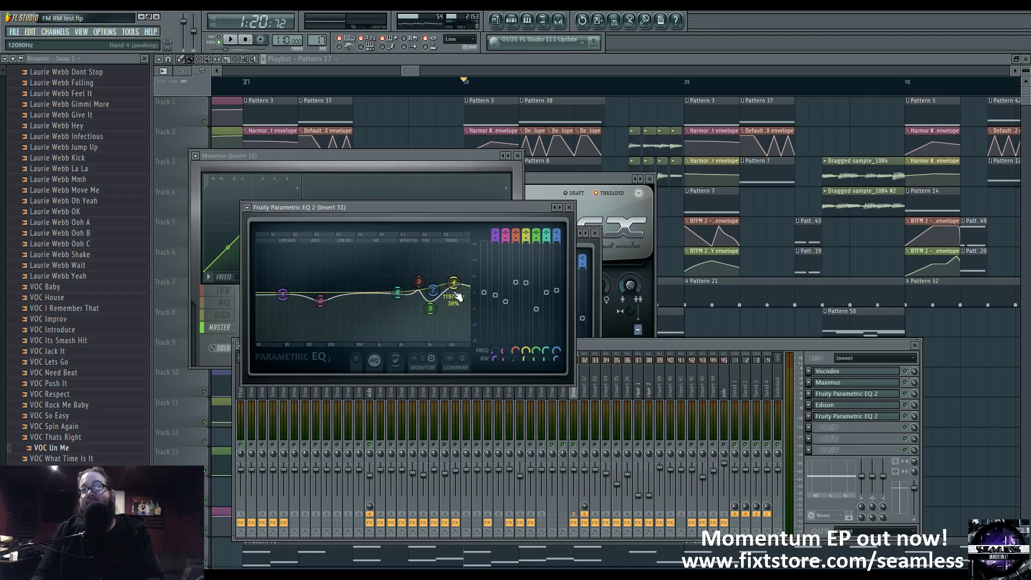
{"action": "left_click", "coordinate": [846, 417]}
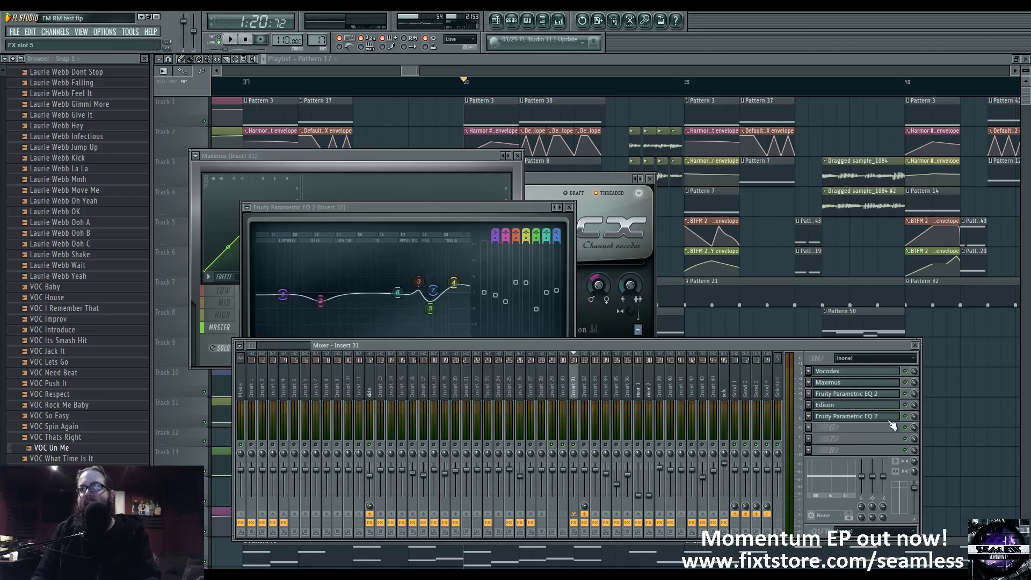
{"action": "left_click", "coordinate": [885, 396]}
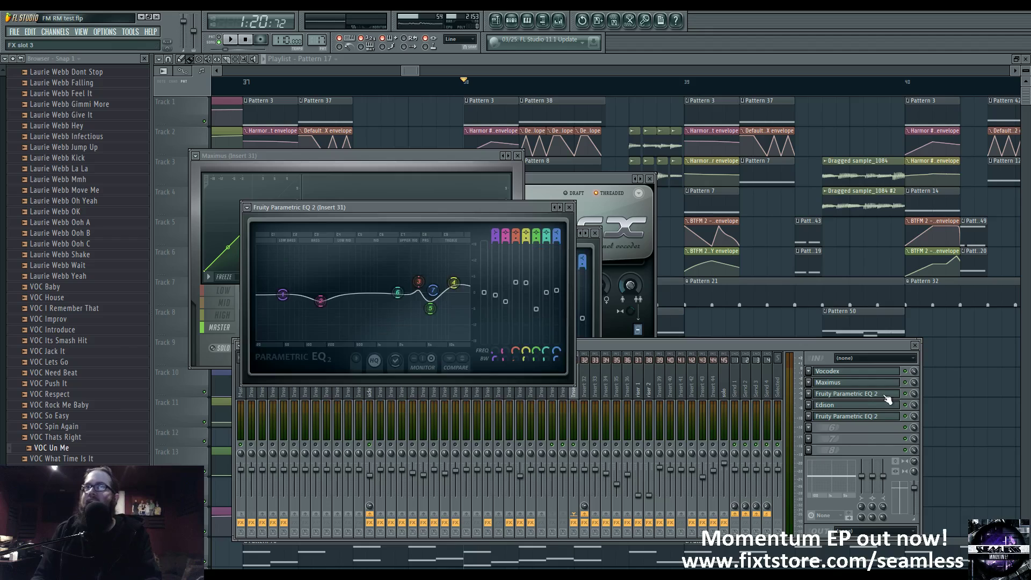
Move the second Fruity Parametric EQ 2 on Insert 31 up to slot 4, above Edison
{"action": "left_click", "coordinate": [885, 417]}
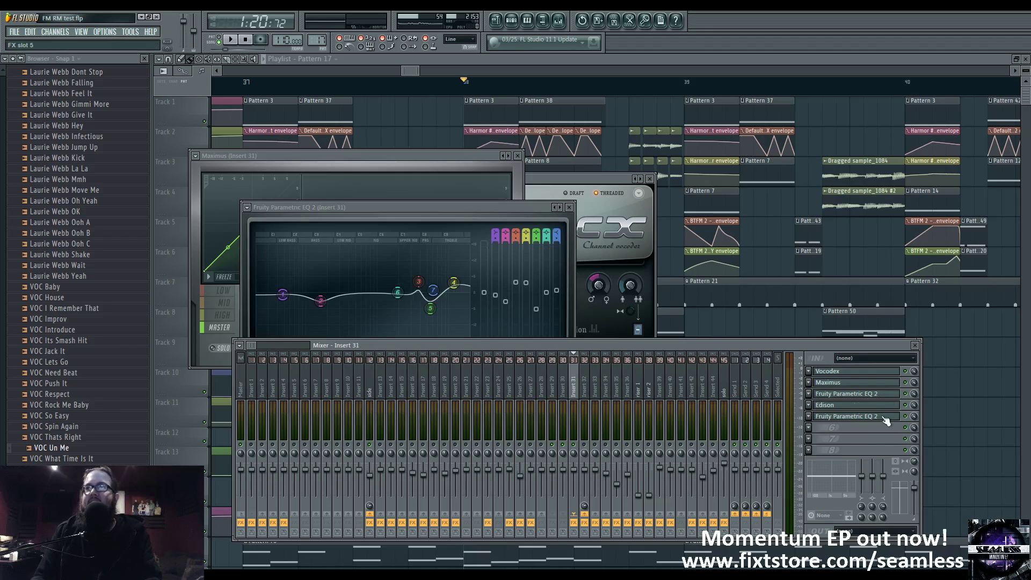
{"action": "left_click", "coordinate": [881, 397]}
{"action": "left_click", "coordinate": [881, 406]}
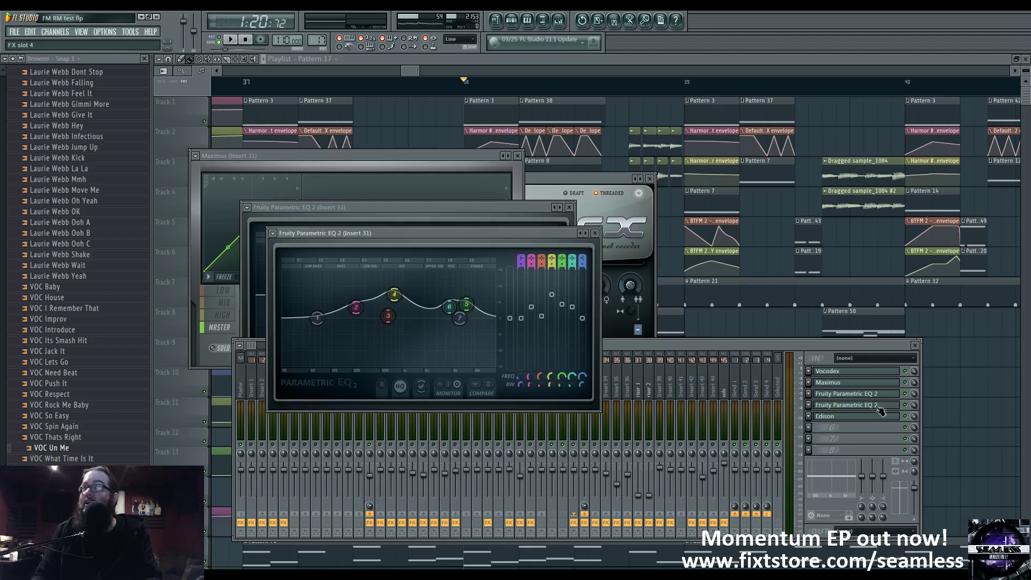
Play the drop in the playlist from bar 38 through bar 42, following the arrangement, and stop playback
{"action": "left_click", "coordinate": [723, 341]}
{"action": "key", "text": "space"}
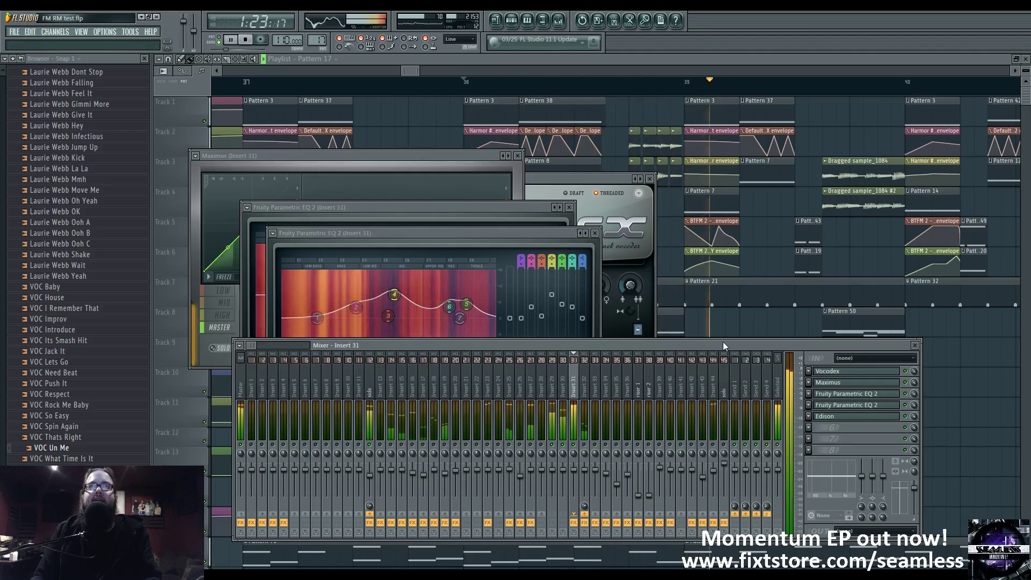
{"action": "left_click_drag", "start_coordinate": [791, 322], "coordinate": [530, 356]}
{"action": "scroll", "coordinate": [530, 356], "scroll_direction": "down", "scroll_amount": 2}
{"action": "scroll", "coordinate": [530, 356], "scroll_direction": "down", "scroll_amount": 3}
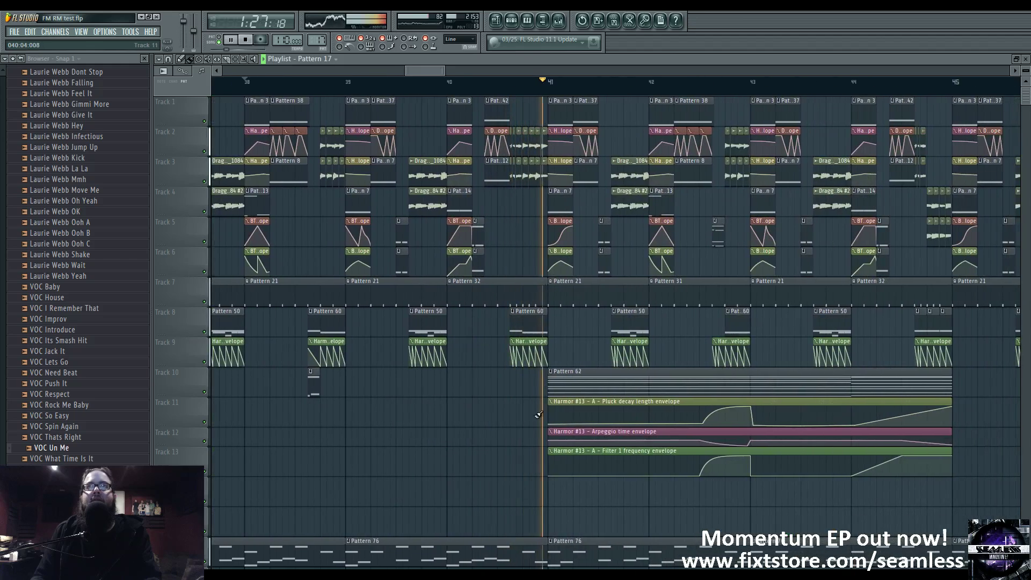
{"action": "left_click_drag", "start_coordinate": [634, 498], "coordinate": [512, 514]}
{"action": "left_click_drag", "start_coordinate": [590, 505], "coordinate": [504, 504]}
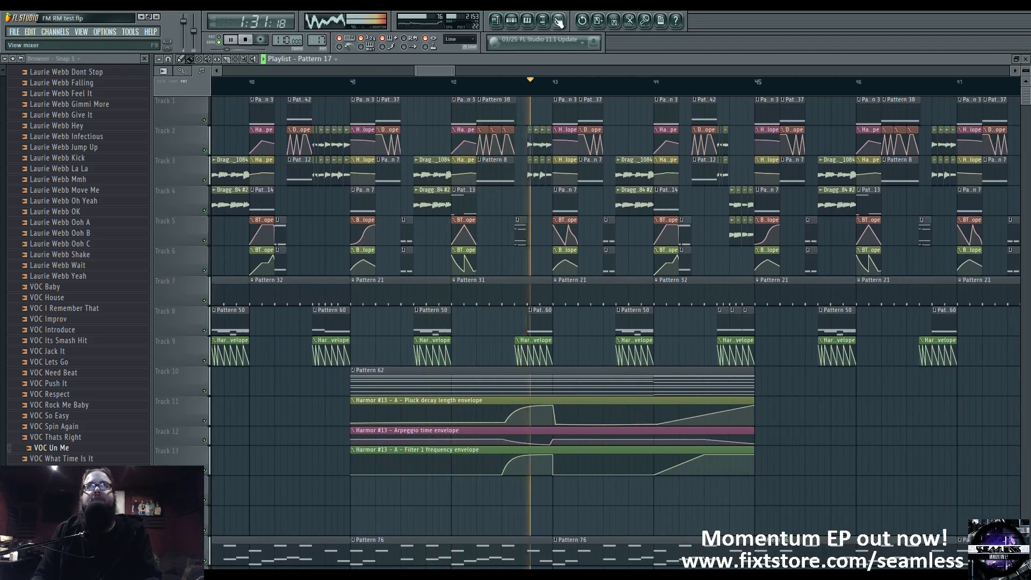
{"action": "key", "text": "space"}
Inspect Insert 32's effect chain in the mixer: Fruity Parametric EQ 2, Fruity Reeverb 2, the second EQ and ValhallaShimmer
{"action": "key", "text": "F9"}
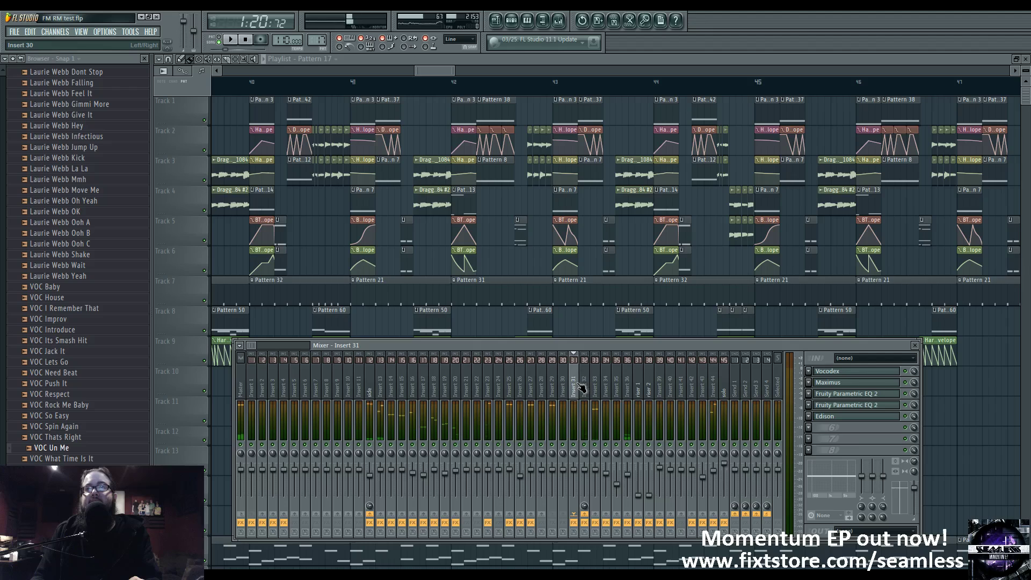
{"action": "left_click", "coordinate": [585, 388]}
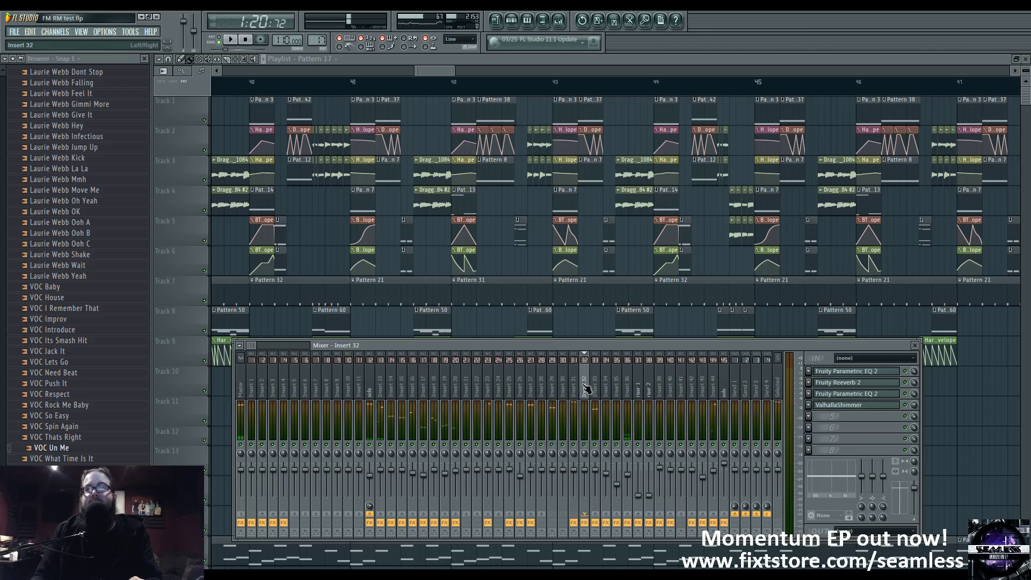
{"action": "left_click", "coordinate": [881, 370]}
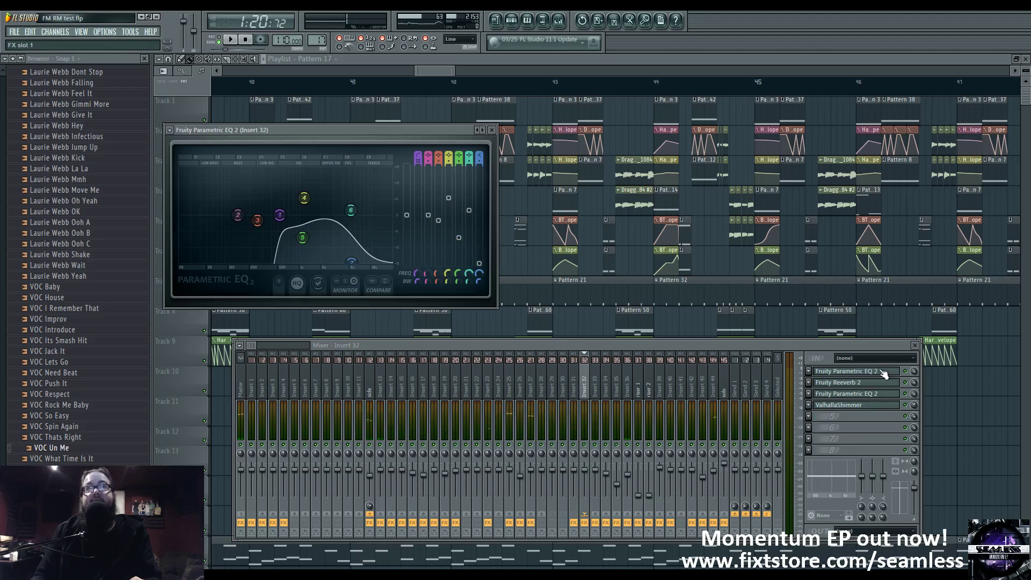
{"action": "left_click", "coordinate": [845, 384]}
{"action": "left_click", "coordinate": [848, 394]}
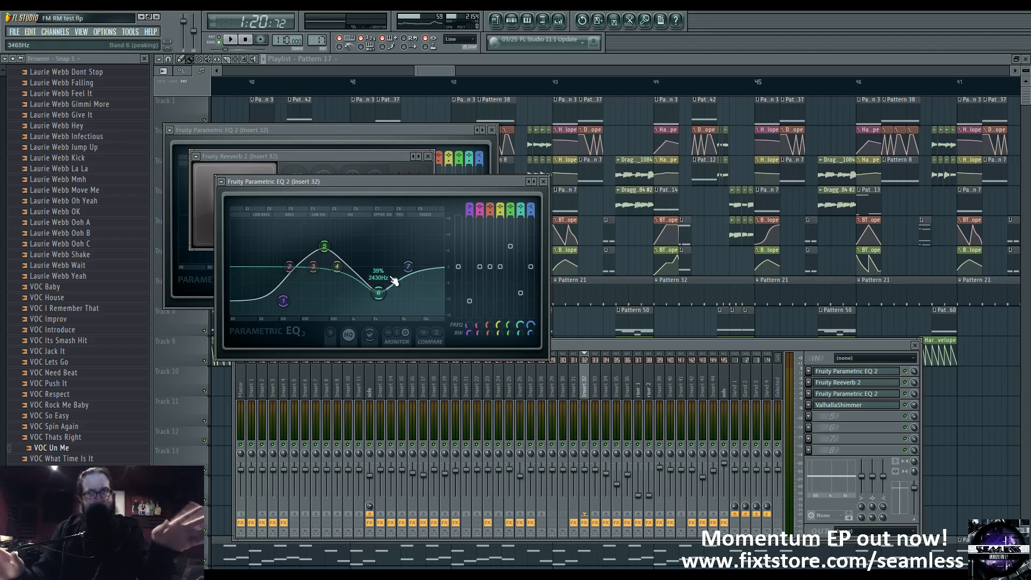
{"action": "left_click", "coordinate": [850, 406]}
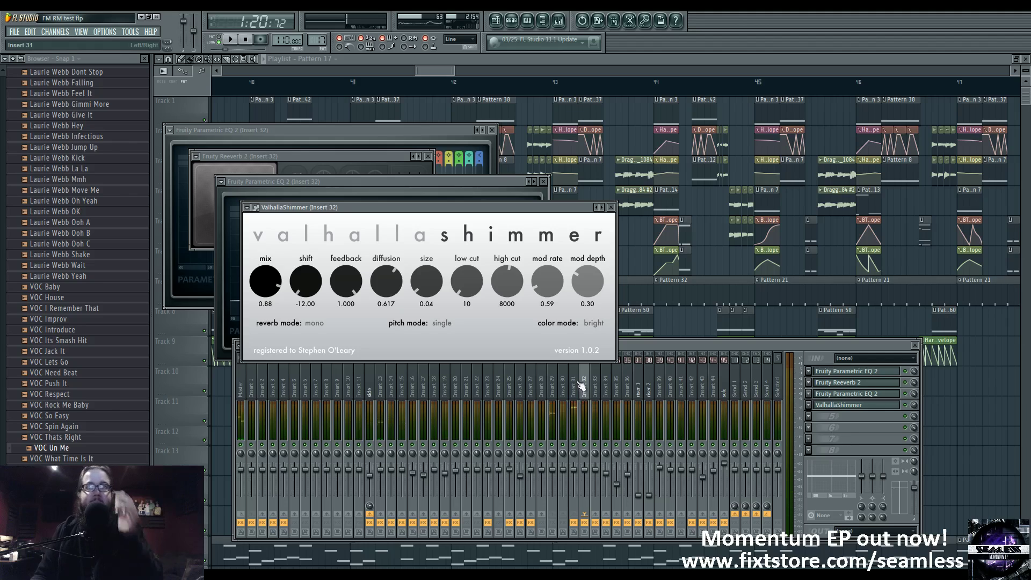
Check the Fruity Limiter slots on the side mixer track and close all open plugin and mixer windows
{"action": "left_click", "coordinate": [552, 382]}
{"action": "left_click", "coordinate": [375, 396]}
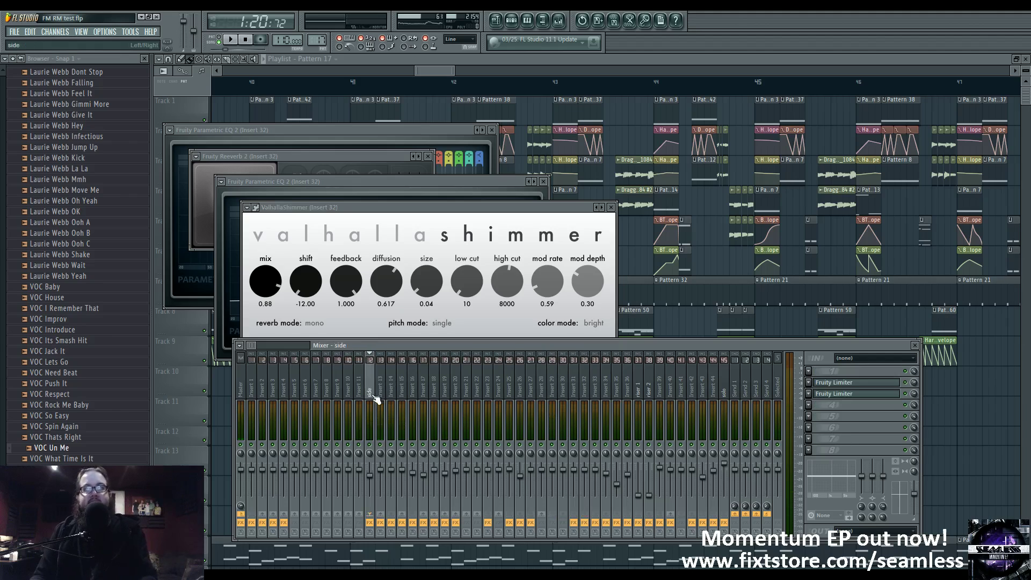
{"action": "key", "text": "F12"}
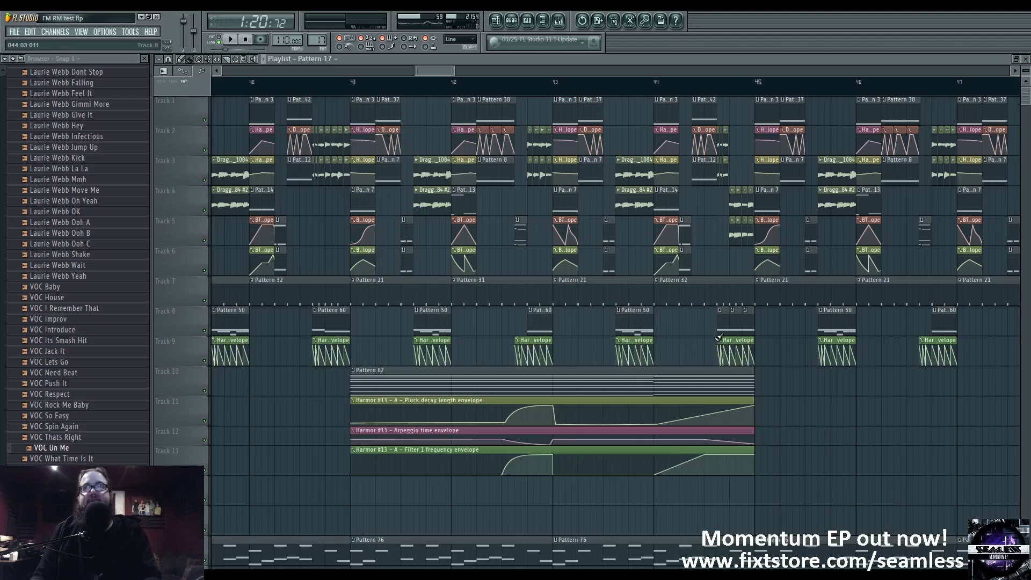
Play the drop in the playlist from bar 38, then again from just past the middle of bar 42
{"action": "key", "text": "space"}
{"action": "scroll", "coordinate": [698, 352], "scroll_direction": "down", "scroll_amount": 5}
{"action": "left_click_drag", "start_coordinate": [739, 394], "coordinate": [575, 418]}
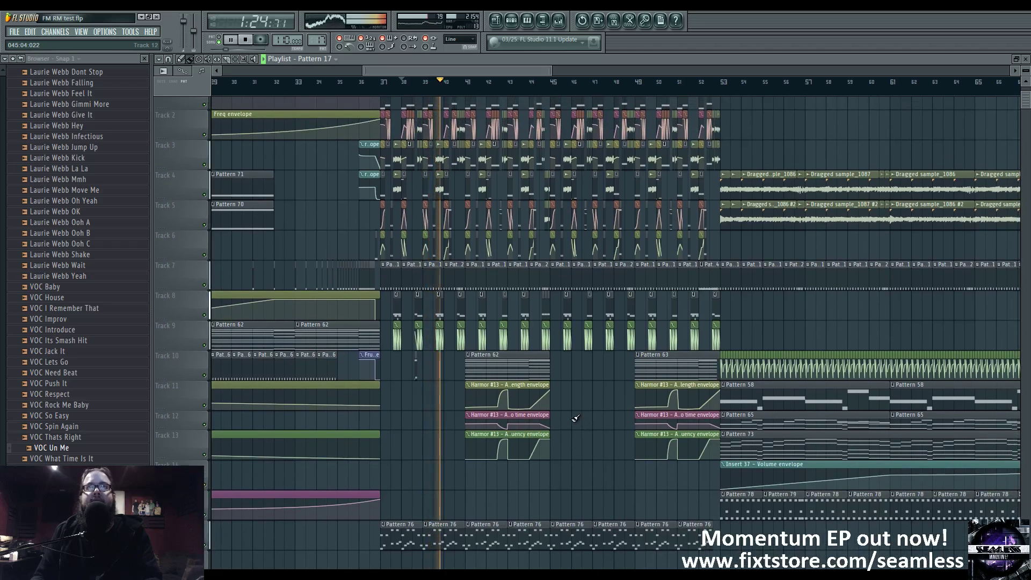
{"action": "scroll", "coordinate": [575, 418], "scroll_direction": "up", "scroll_amount": 5}
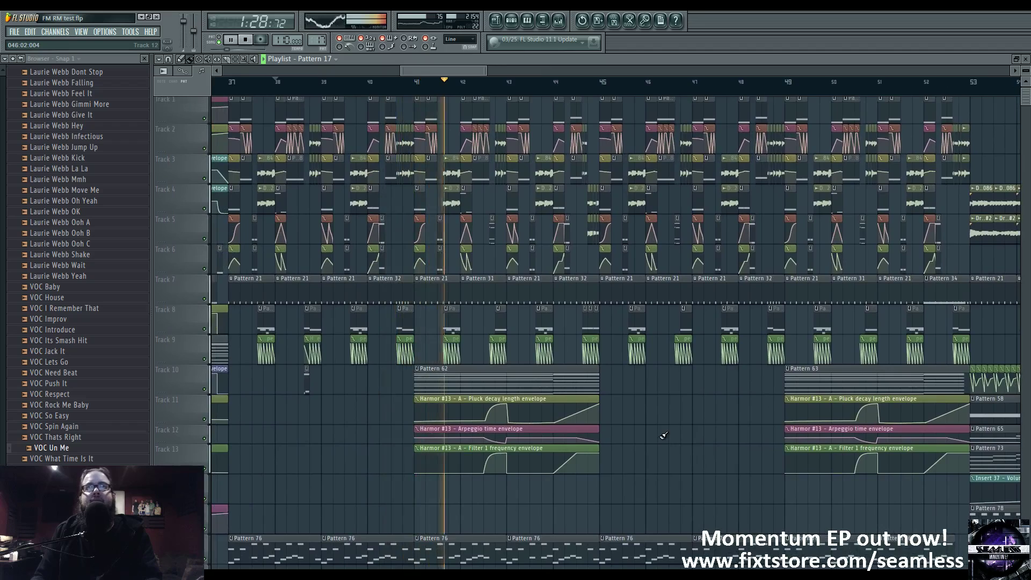
{"action": "key", "text": "space"}
{"action": "scroll", "coordinate": [452, 96], "scroll_direction": "up", "scroll_amount": 4}
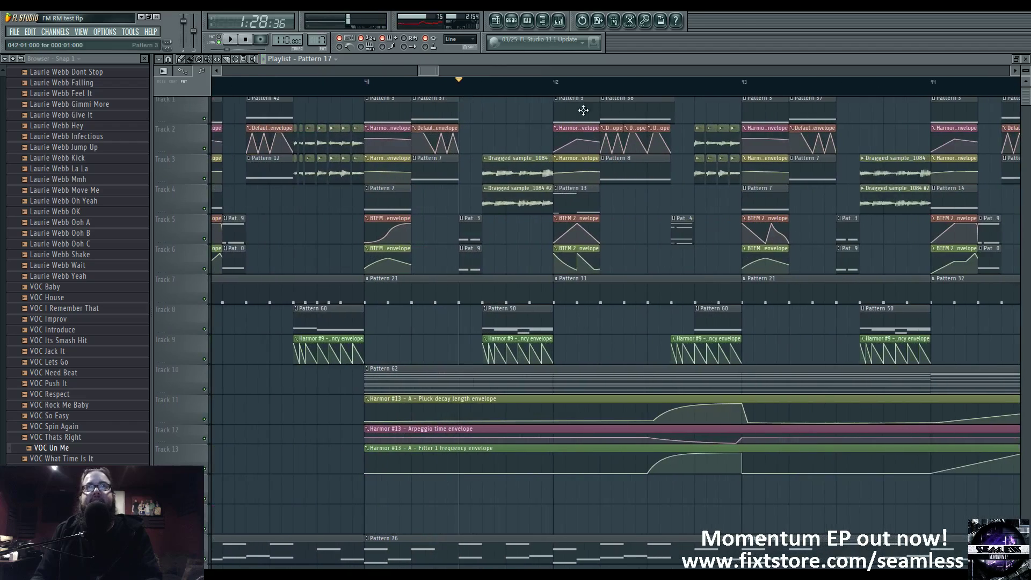
{"action": "left_click", "coordinate": [671, 93]}
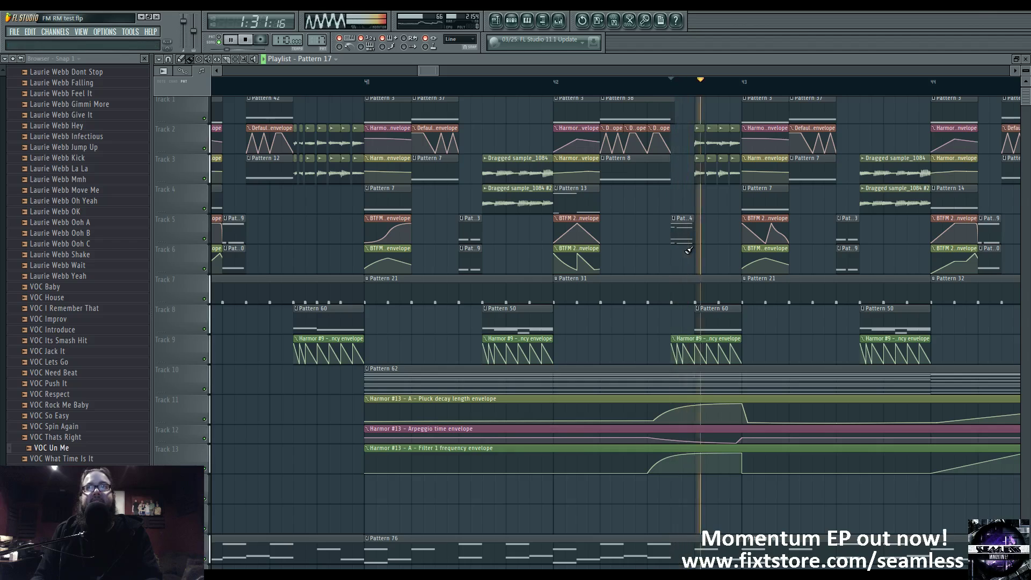
Play the drop from beat 2 of bar 41, follow the arrangement through its layered tracks, and stop playback
{"action": "left_click", "coordinate": [458, 92]}
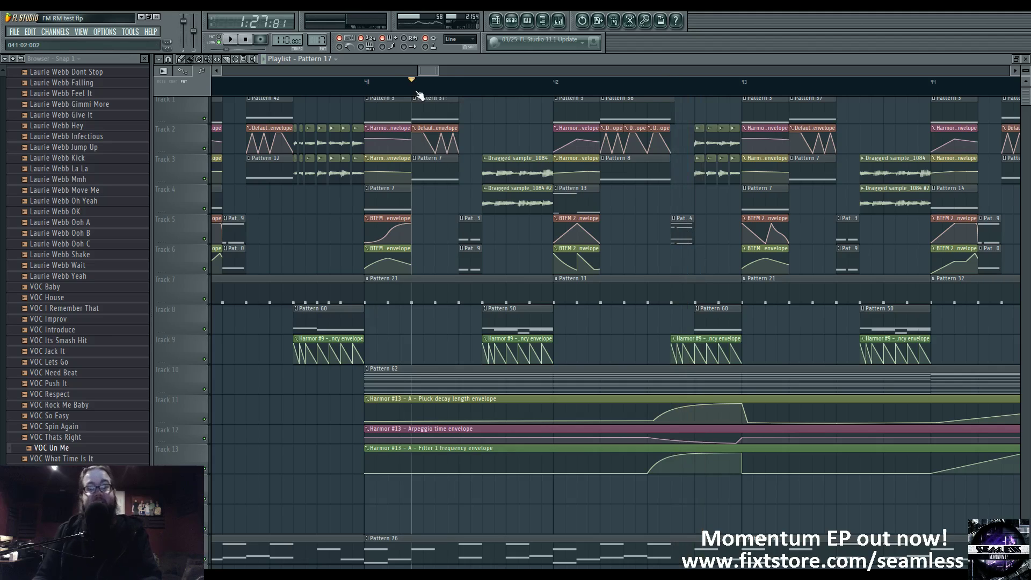
{"action": "key", "text": "space"}
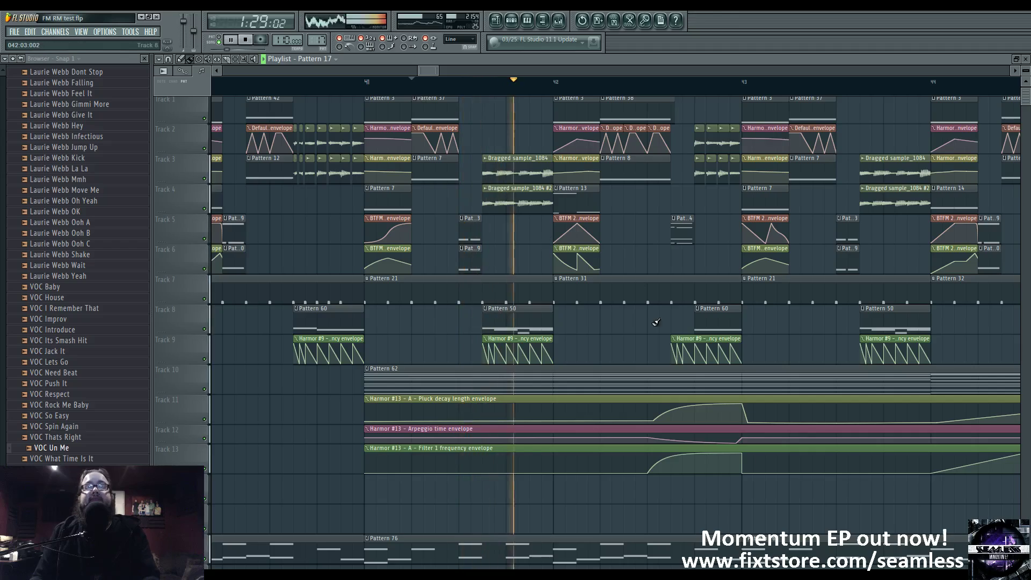
{"action": "left_click_drag", "start_coordinate": [566, 350], "coordinate": [481, 348]}
{"action": "scroll", "coordinate": [481, 347], "scroll_direction": "down", "scroll_amount": 2}
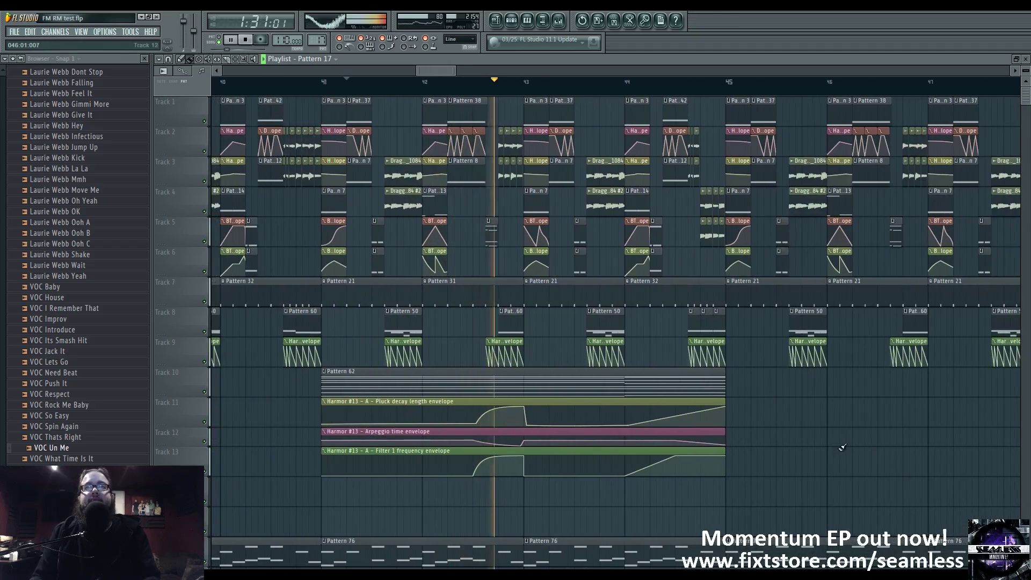
{"action": "left_click_drag", "start_coordinate": [842, 446], "coordinate": [528, 445]}
{"action": "scroll", "coordinate": [528, 445], "scroll_direction": "down", "scroll_amount": 3}
{"action": "key", "text": "space"}
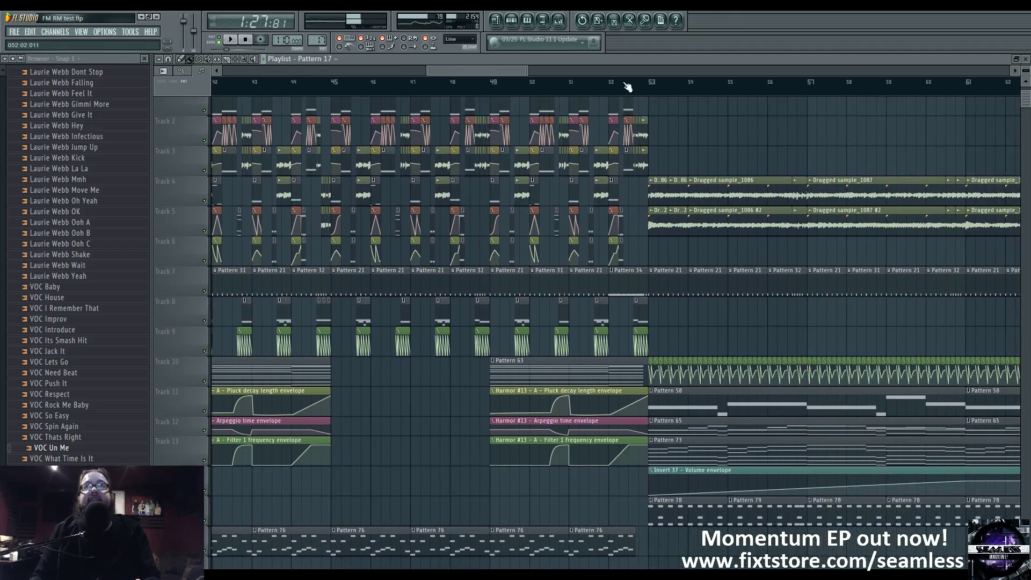
Play the section starting at bar 53 while examining all its tracks down to the Deathblow Klayton vocal clips
{"action": "left_click_drag", "start_coordinate": [755, 319], "coordinate": [348, 161]}
{"action": "scroll", "coordinate": [397, 269], "scroll_direction": "down", "scroll_amount": 3}
{"action": "key", "text": "space"}
{"action": "left_click_drag", "start_coordinate": [410, 389], "coordinate": [458, 525]}
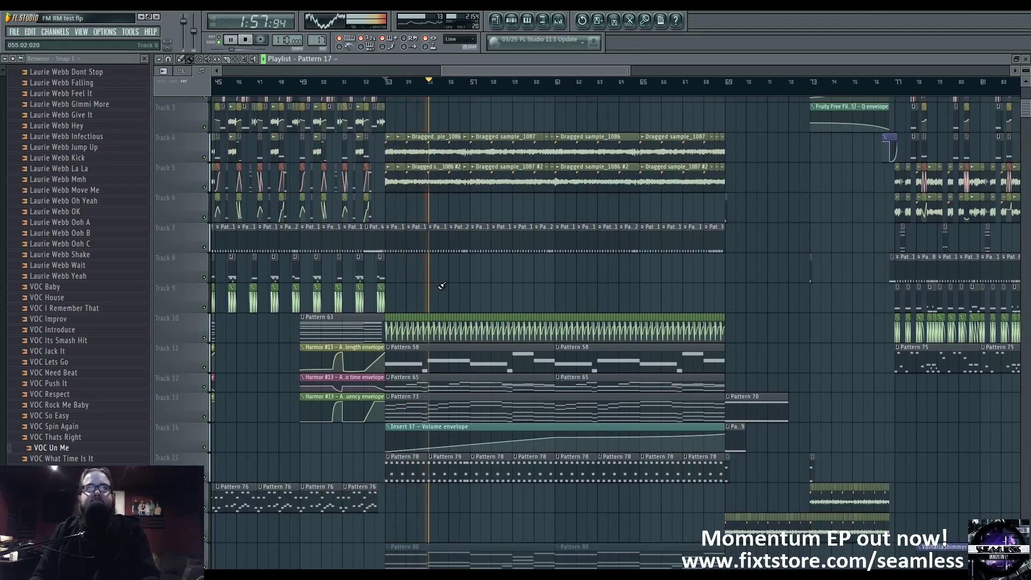
{"action": "scroll", "coordinate": [462, 286], "scroll_direction": "down", "scroll_amount": 5}
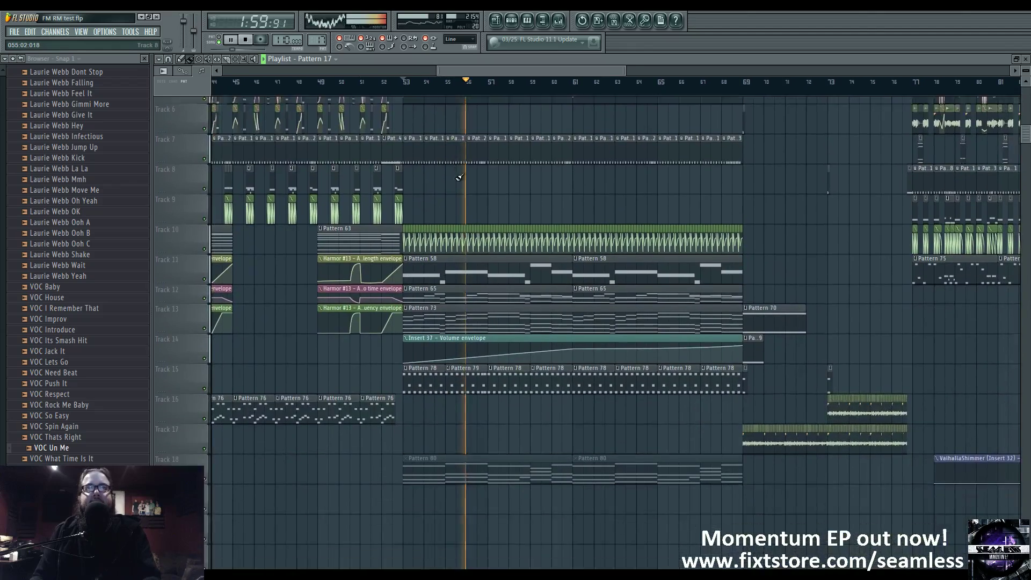
{"action": "scroll", "coordinate": [482, 288], "scroll_direction": "down", "scroll_amount": 10}
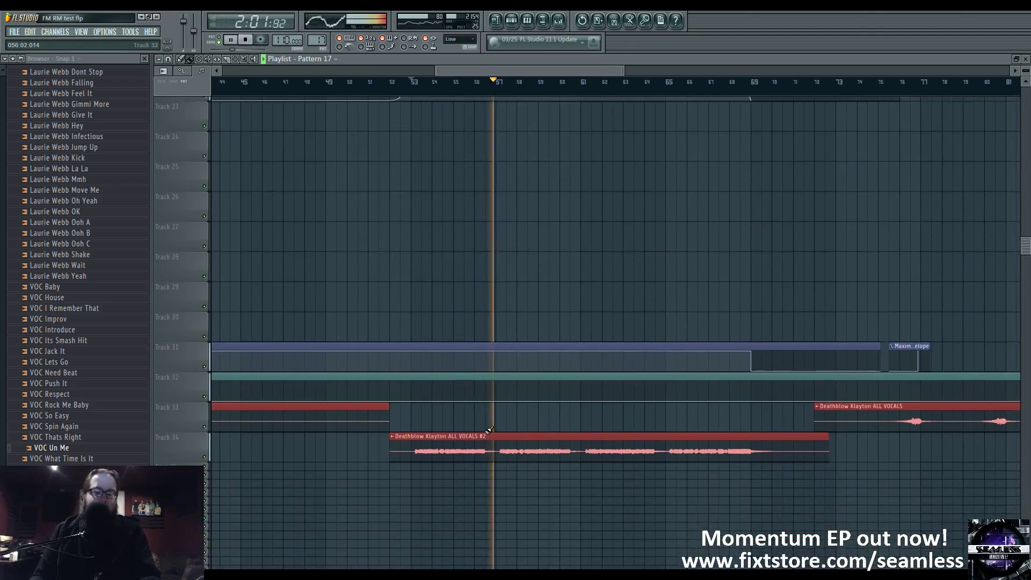
{"action": "scroll", "coordinate": [540, 465], "scroll_direction": "up", "scroll_amount": 20}
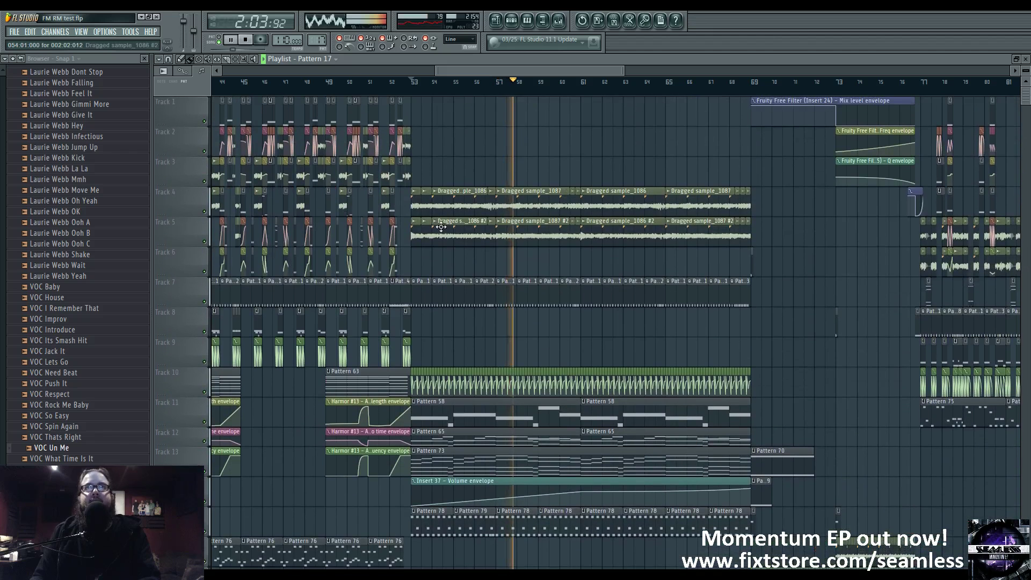
Mute the section's clips from bar 53 on tracks 4, 5, 7, 15 and 11, including the dragged samples and Pattern 58
{"action": "left_click", "coordinate": [417, 201]}
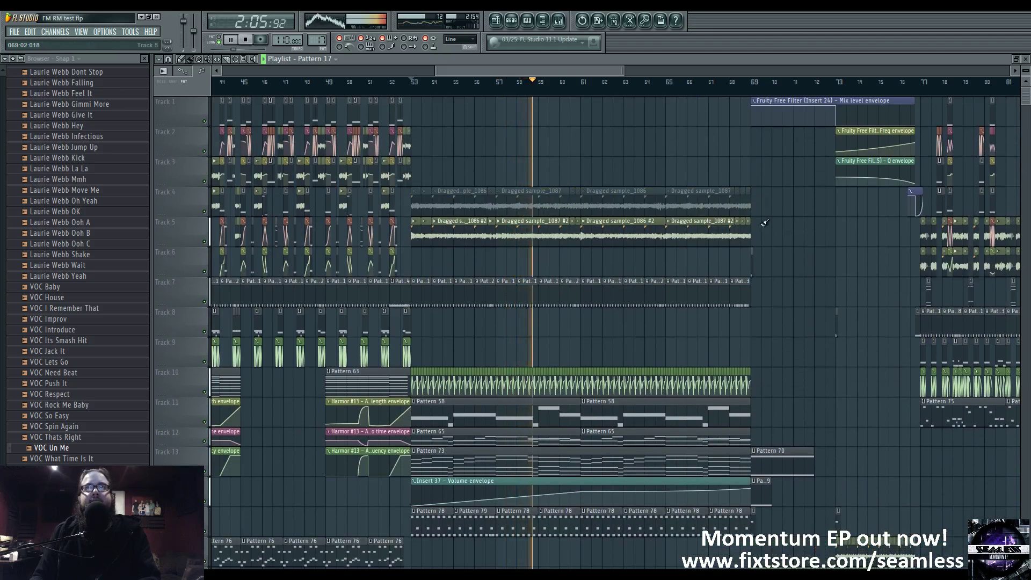
{"action": "left_click", "coordinate": [449, 228]}
{"action": "scroll", "coordinate": [449, 231], "scroll_direction": "down", "scroll_amount": 2}
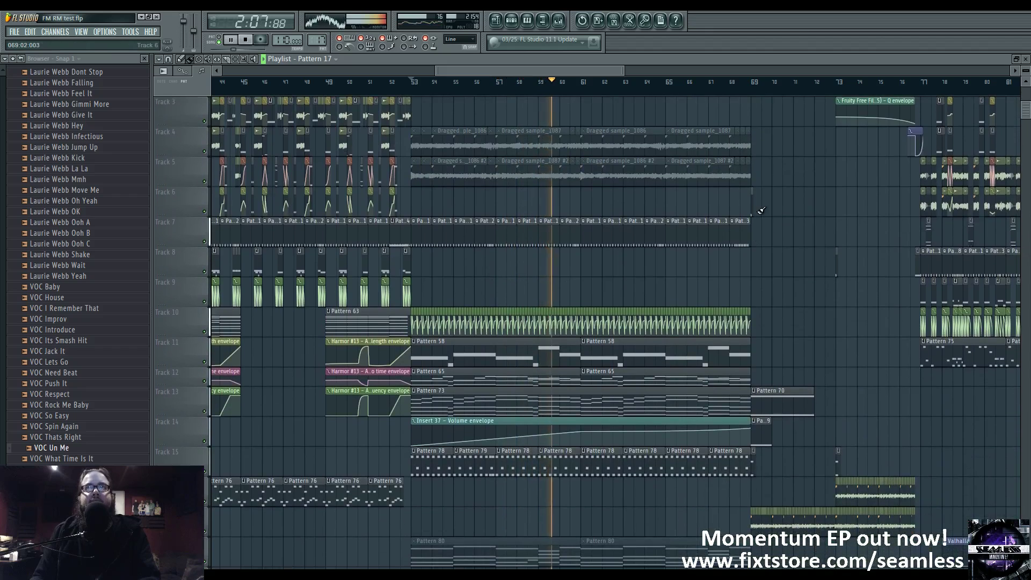
{"action": "left_click", "coordinate": [580, 243]}
{"action": "left_click", "coordinate": [418, 237]}
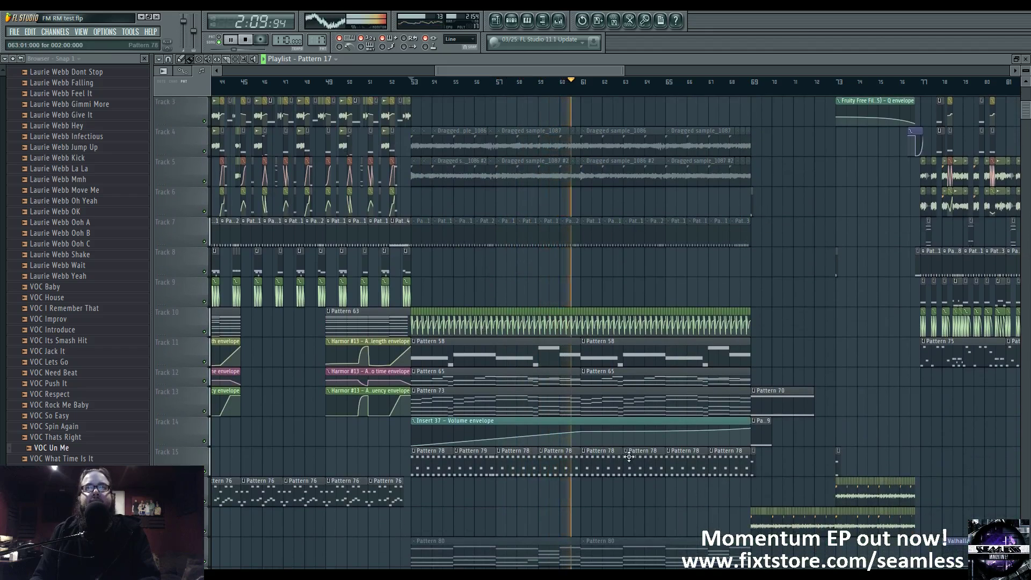
{"action": "left_click", "coordinate": [423, 465]}
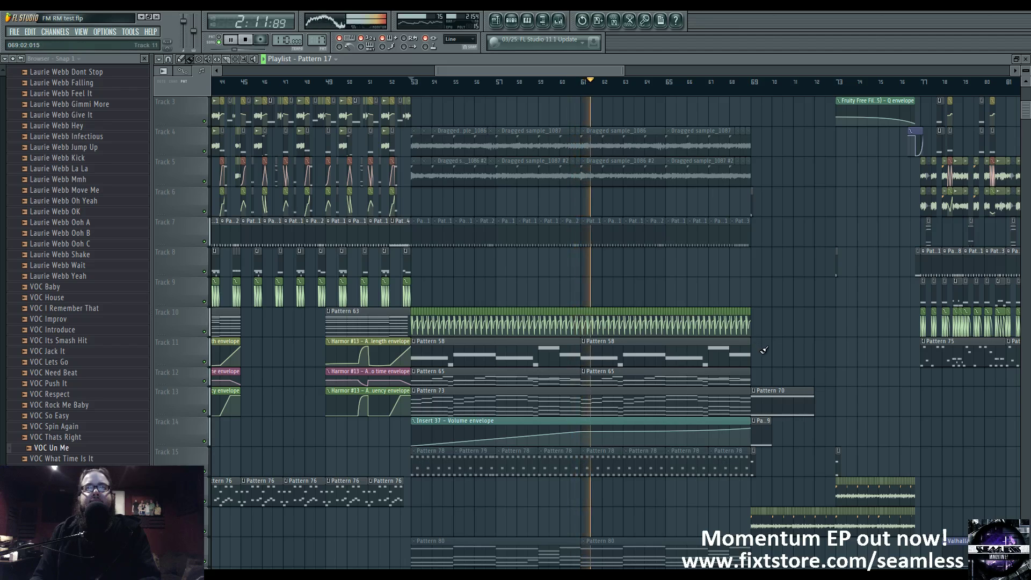
{"action": "left_click", "coordinate": [466, 351]}
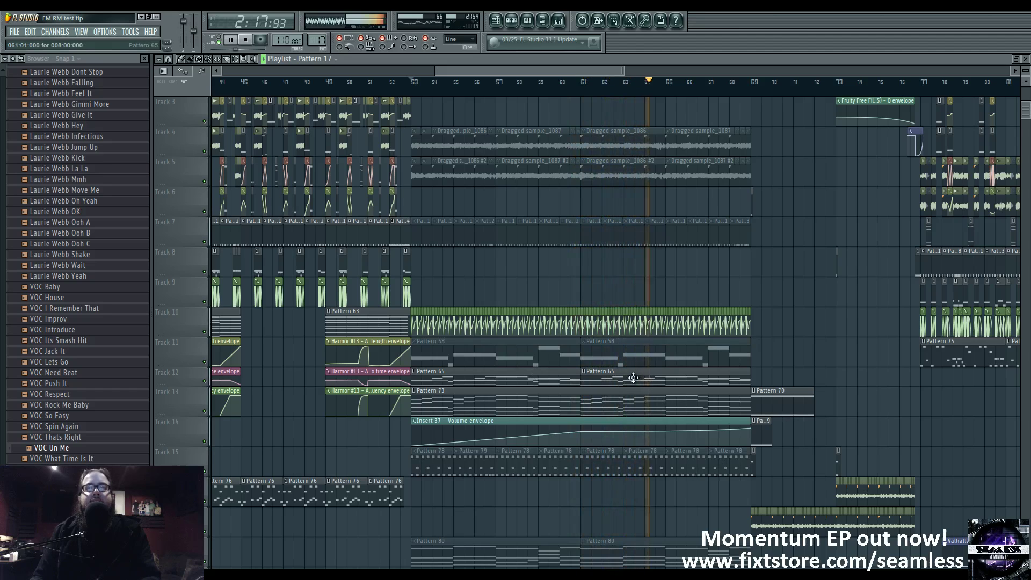
Listen to the section's remaining unmuted clips up to its end and stop playback
{"action": "scroll", "coordinate": [644, 379], "scroll_direction": "down", "scroll_amount": 3}
{"action": "scroll", "coordinate": [666, 381], "scroll_direction": "up", "scroll_amount": 2}
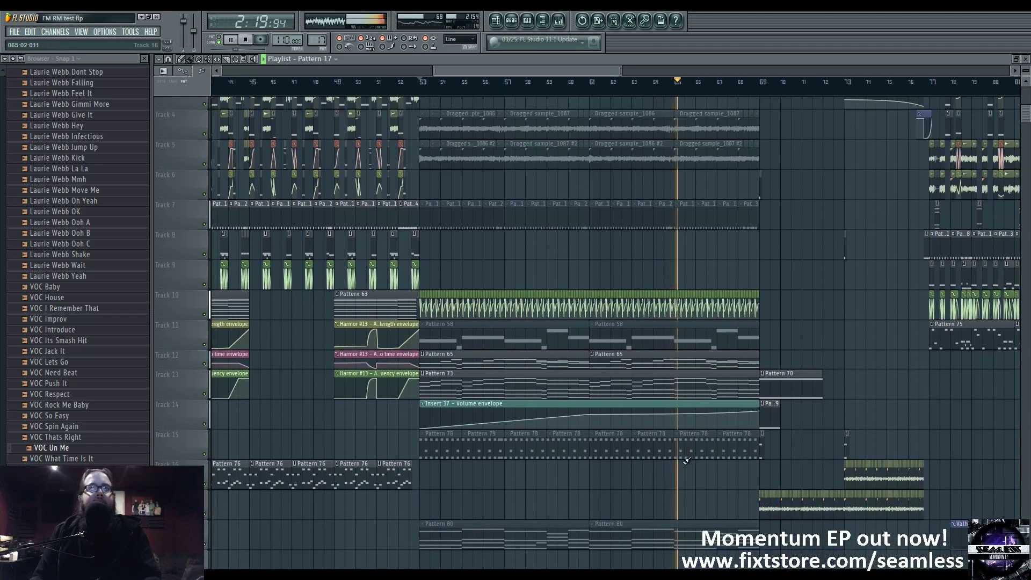
{"action": "scroll", "coordinate": [674, 441], "scroll_direction": "up", "scroll_amount": 1}
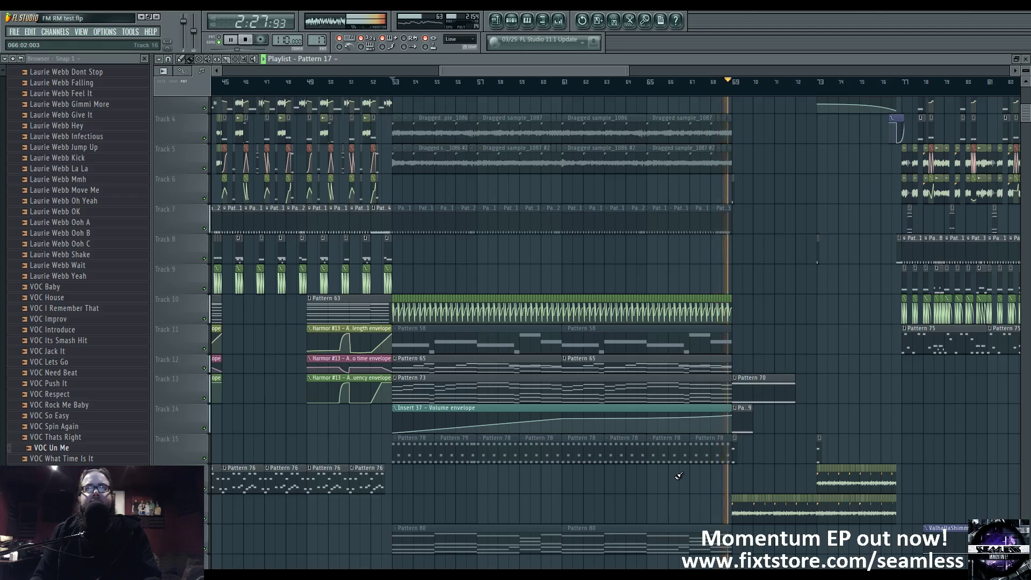
{"action": "key", "text": "space"}
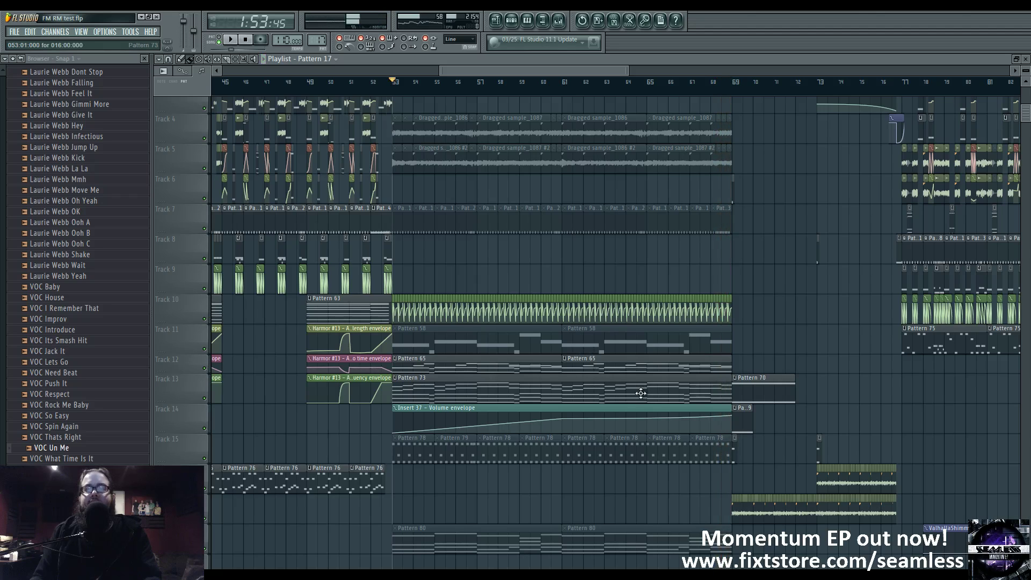
Open Pattern 73 from track 13, find its Play channel in the step sequencer, and preview the pattern
{"action": "double_click", "coordinate": [541, 387]}
{"action": "left_click", "coordinate": [513, 23]}
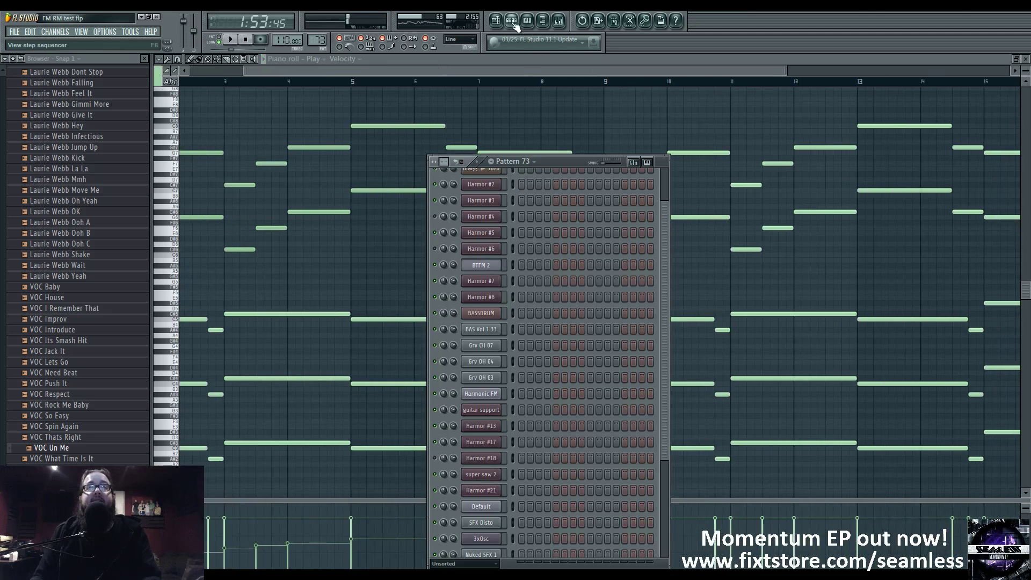
{"action": "scroll", "coordinate": [575, 345], "scroll_direction": "down", "scroll_amount": 6}
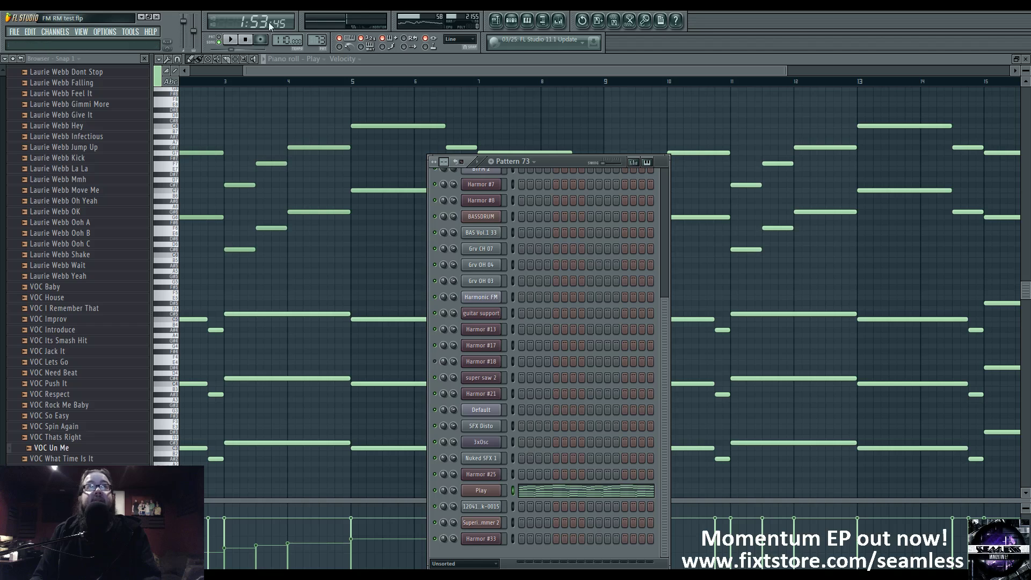
{"action": "left_click", "coordinate": [230, 41]}
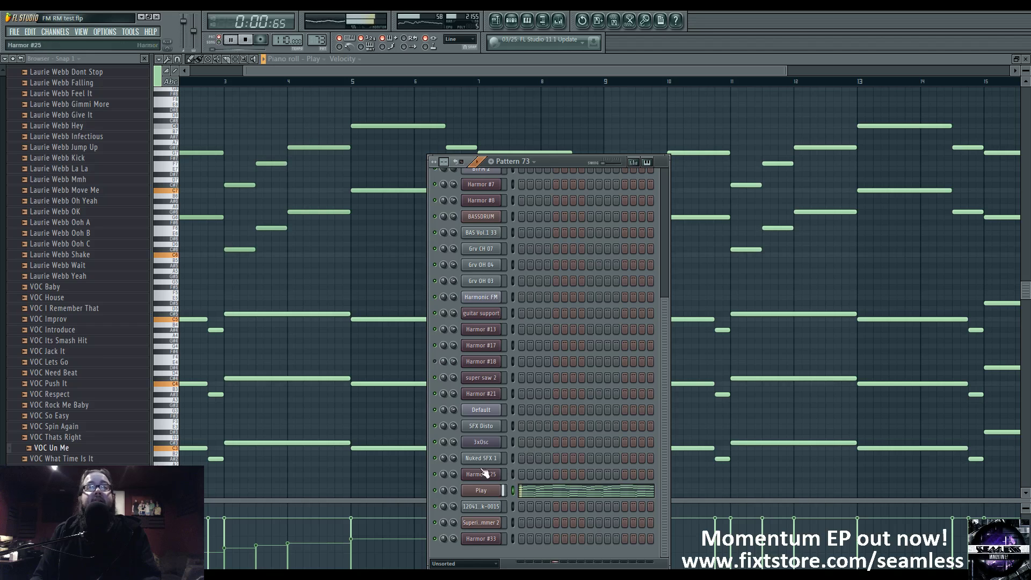
{"action": "key", "text": "space"}
Open the Play channel's EastWest Symphonic Orchestra instrument, audition low to high notes on its keyboard, and return to the piano roll
{"action": "left_click", "coordinate": [488, 491]}
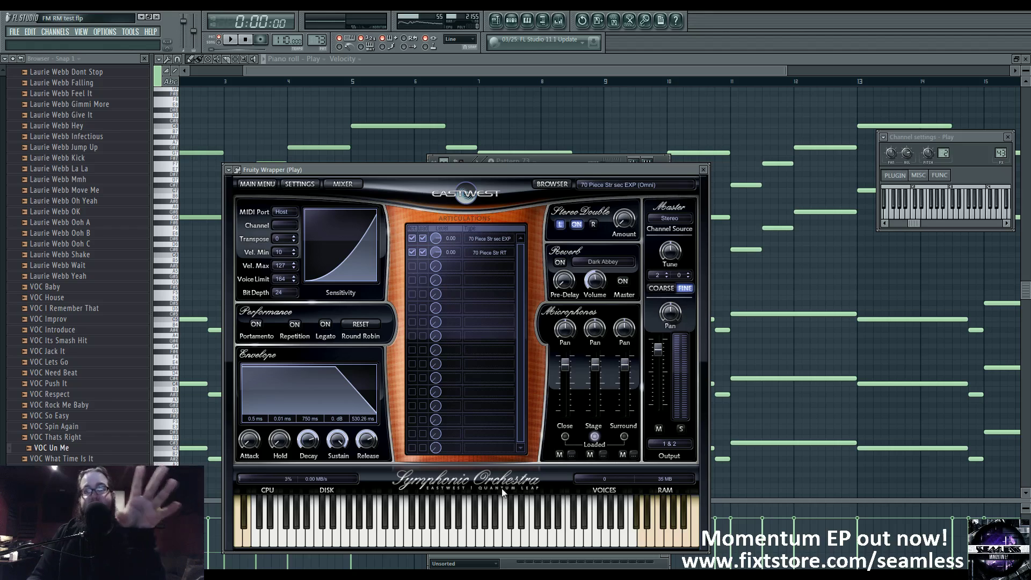
{"action": "left_click", "coordinate": [273, 537]}
{"action": "left_click", "coordinate": [349, 538]}
{"action": "left_click", "coordinate": [501, 539]}
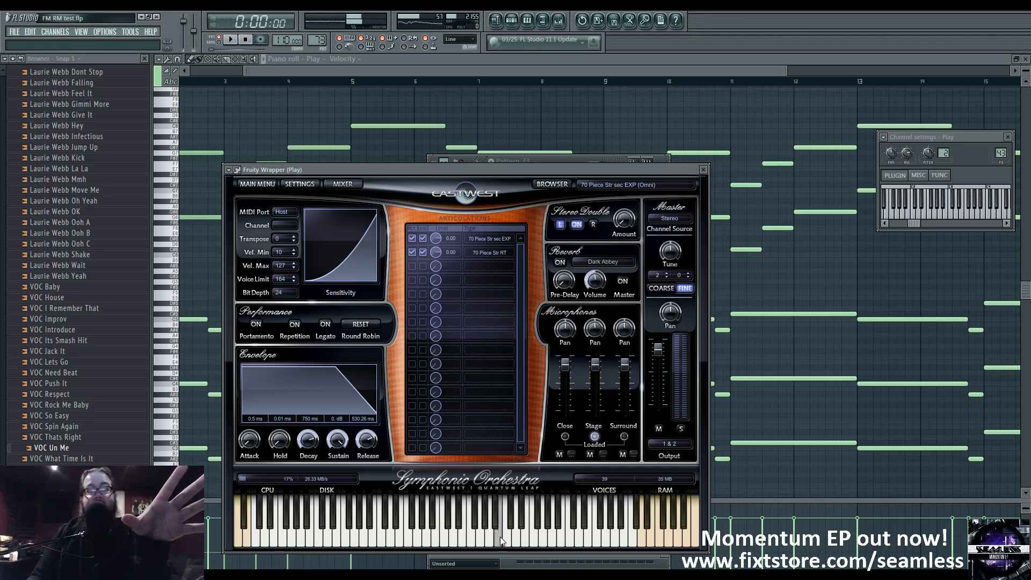
{"action": "left_click", "coordinate": [627, 539]}
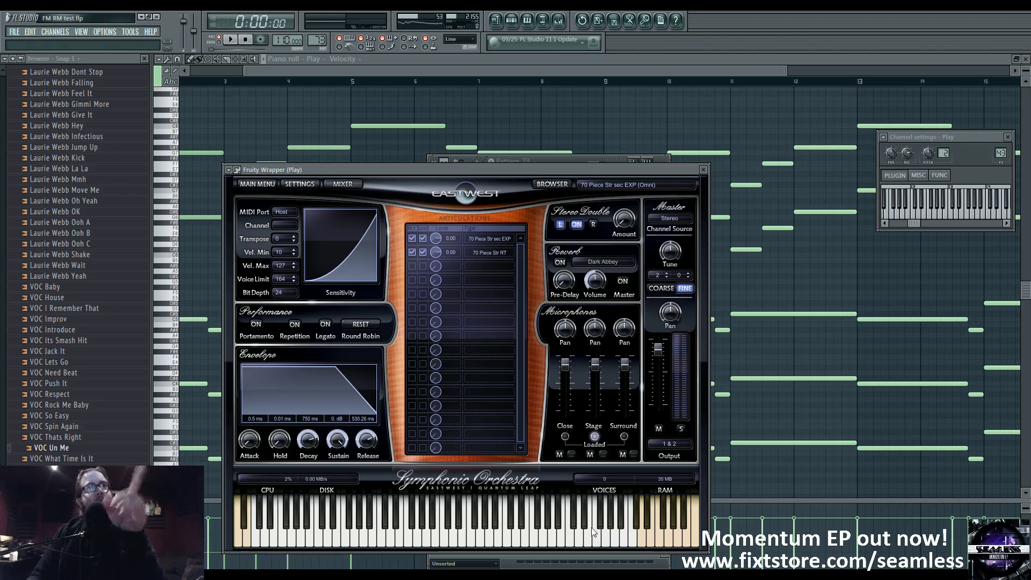
{"action": "left_click", "coordinate": [767, 418]}
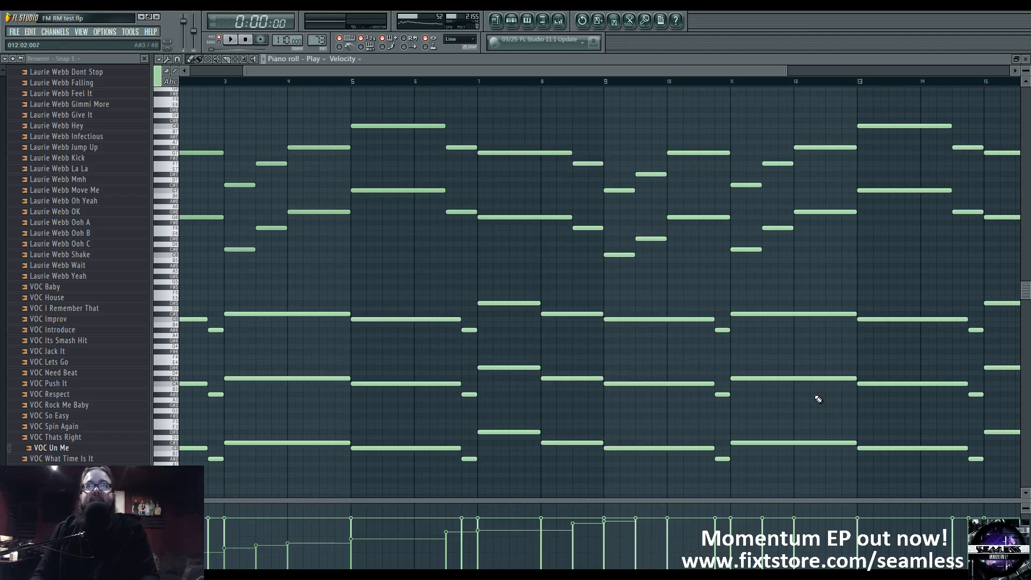
Examine the full Pattern 73 note layout and inspect Insert 43's Fruity Parametric EQ 2 and ValhallaShimmer in the mixer
{"action": "left_click_drag", "start_coordinate": [815, 398], "coordinate": [499, 411]}
{"action": "scroll", "coordinate": [499, 419], "scroll_direction": "down", "scroll_amount": 3}
{"action": "left_click", "coordinate": [558, 20]}
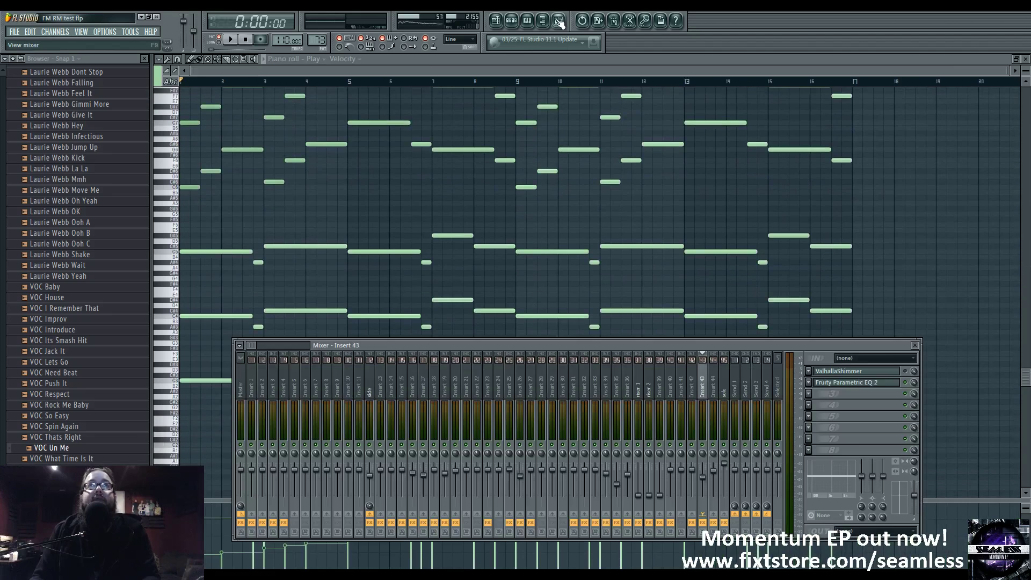
{"action": "left_click", "coordinate": [854, 382]}
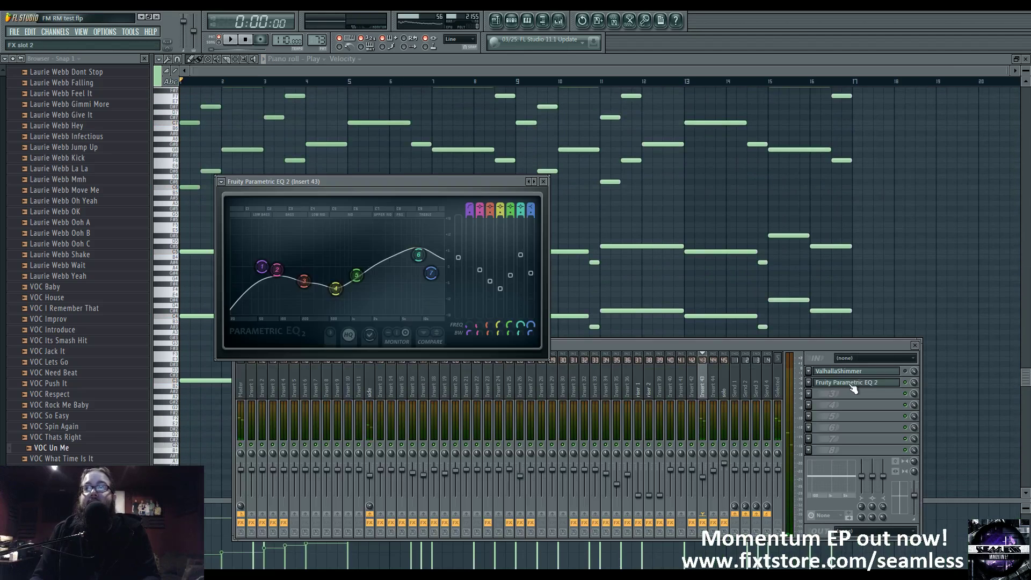
{"action": "left_click", "coordinate": [853, 385]}
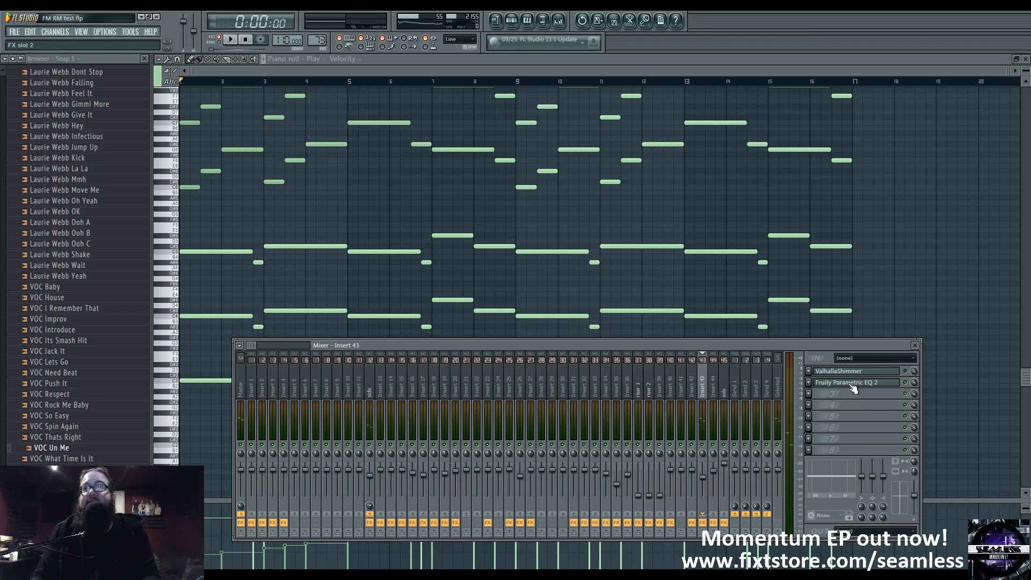
{"action": "left_click", "coordinate": [879, 373]}
{"action": "left_click", "coordinate": [878, 373]}
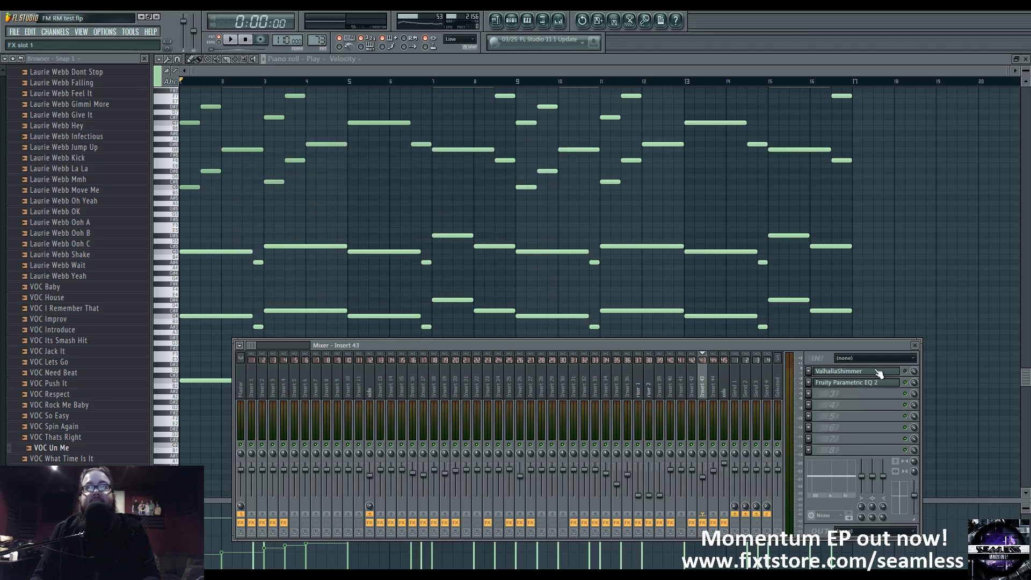
Play Pattern 73 from the start and again from bar 13 with the mixer shown, and stop playback
{"action": "left_click_drag", "start_coordinate": [252, 344], "coordinate": [261, 348]}
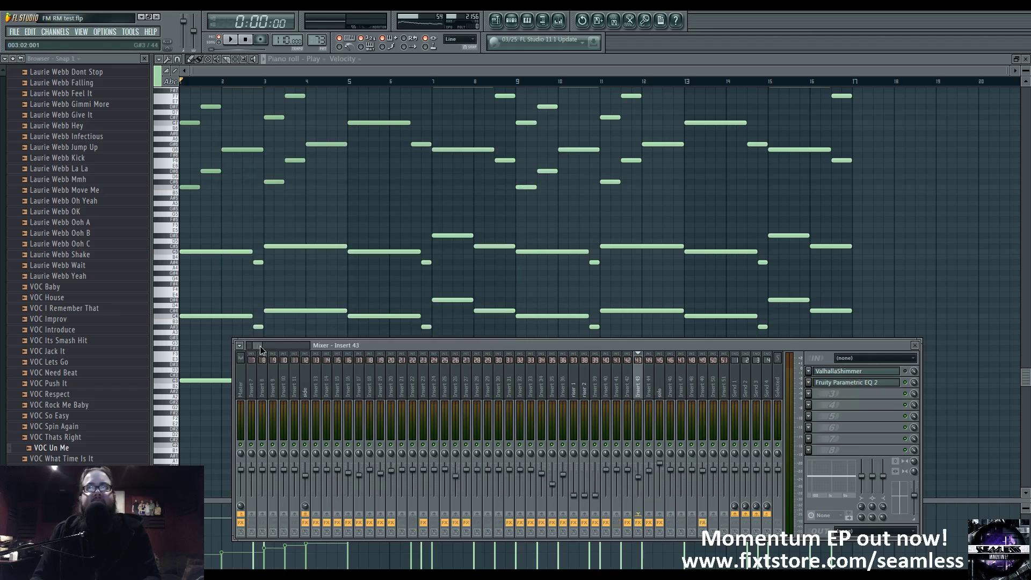
{"action": "key", "text": "space"}
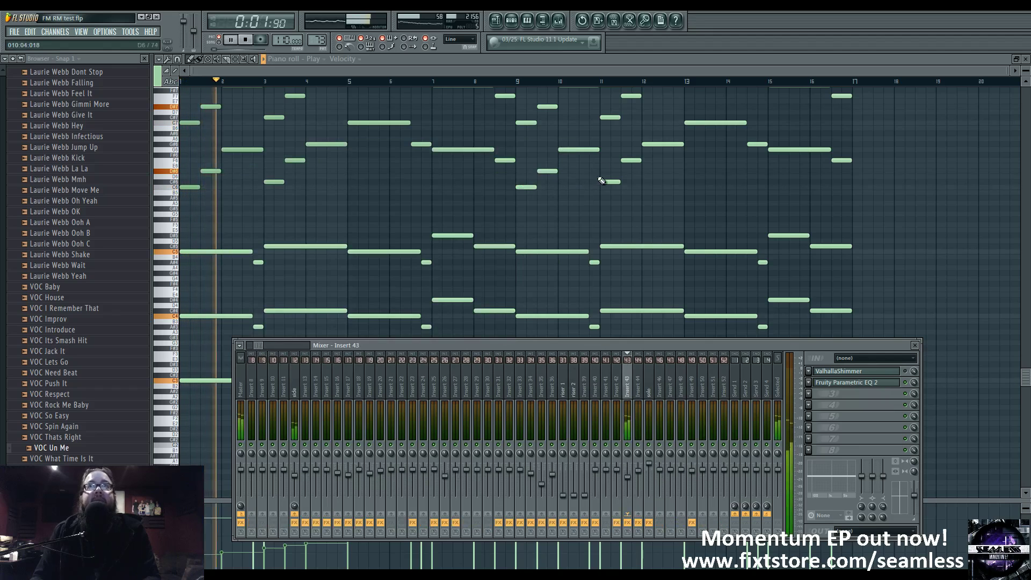
{"action": "left_click", "coordinate": [683, 81]}
{"action": "left_click", "coordinate": [562, 19]}
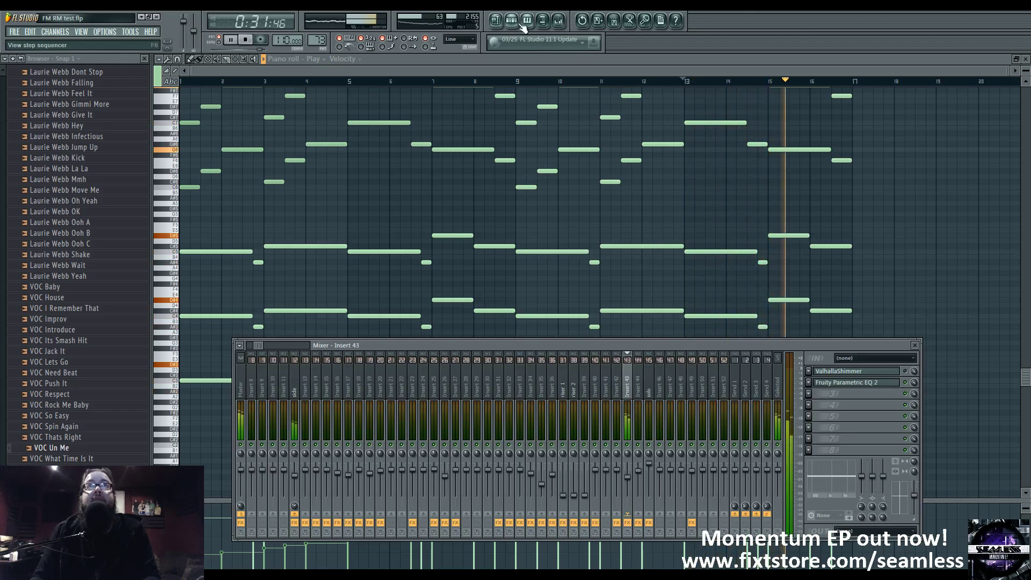
{"action": "key", "text": "F6"}
{"action": "key", "text": "space"}
Open Pattern 65 from the playlist, play it while checking its channels in the step sequencer, and return to the playlist
{"action": "left_click", "coordinate": [496, 21]}
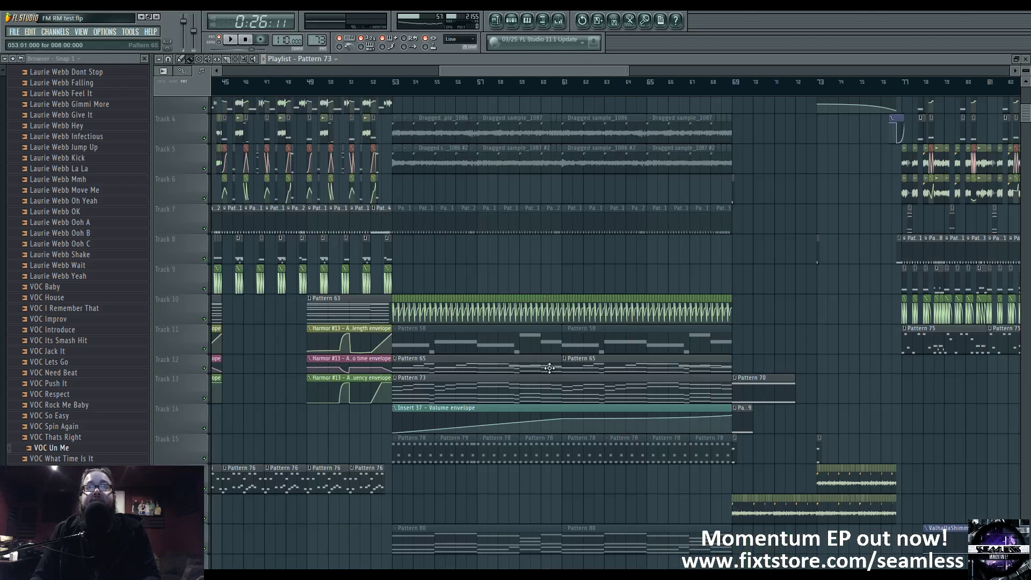
{"action": "double_click", "coordinate": [591, 369]}
{"action": "key", "text": "space"}
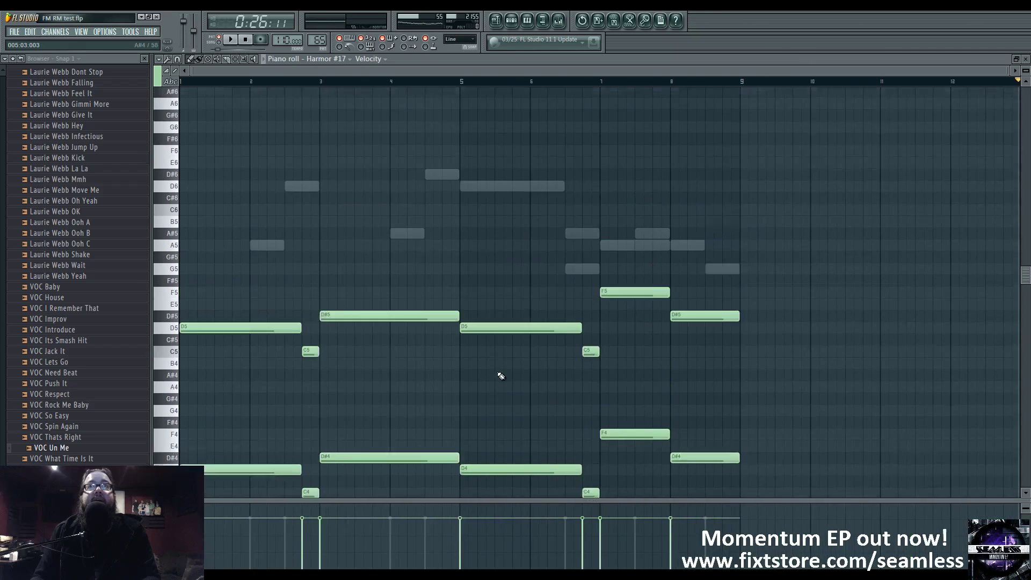
{"action": "scroll", "coordinate": [496, 372], "scroll_direction": "up", "scroll_amount": 3}
{"action": "left_click", "coordinate": [512, 21]}
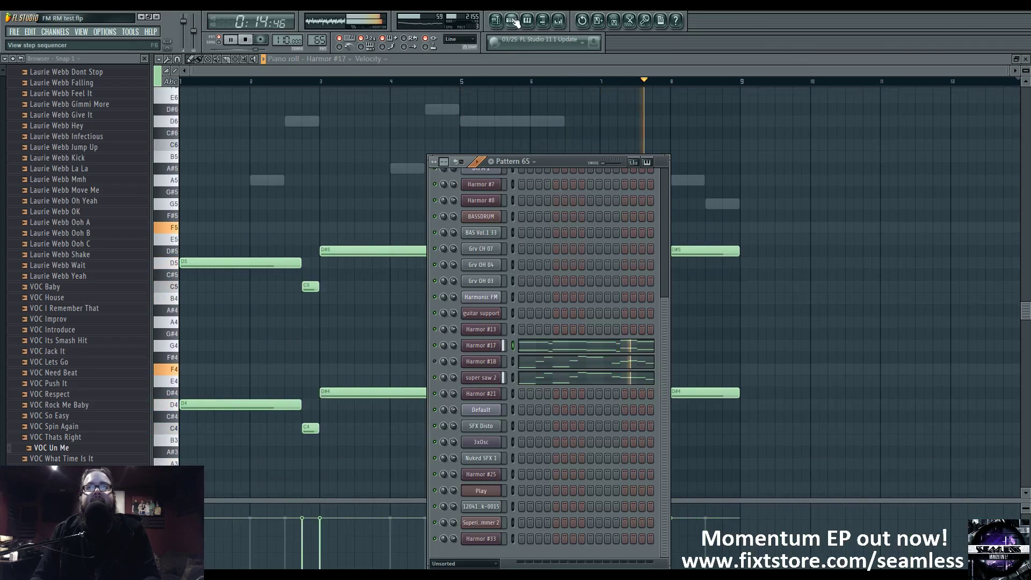
{"action": "left_click", "coordinate": [497, 21]}
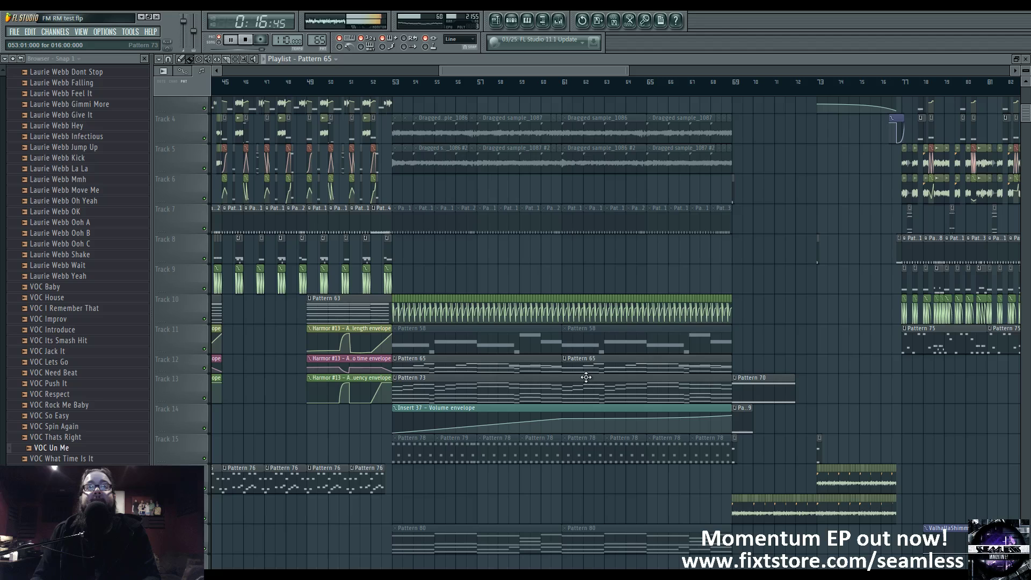
{"action": "scroll", "coordinate": [558, 214], "scroll_direction": "down", "scroll_amount": 3}
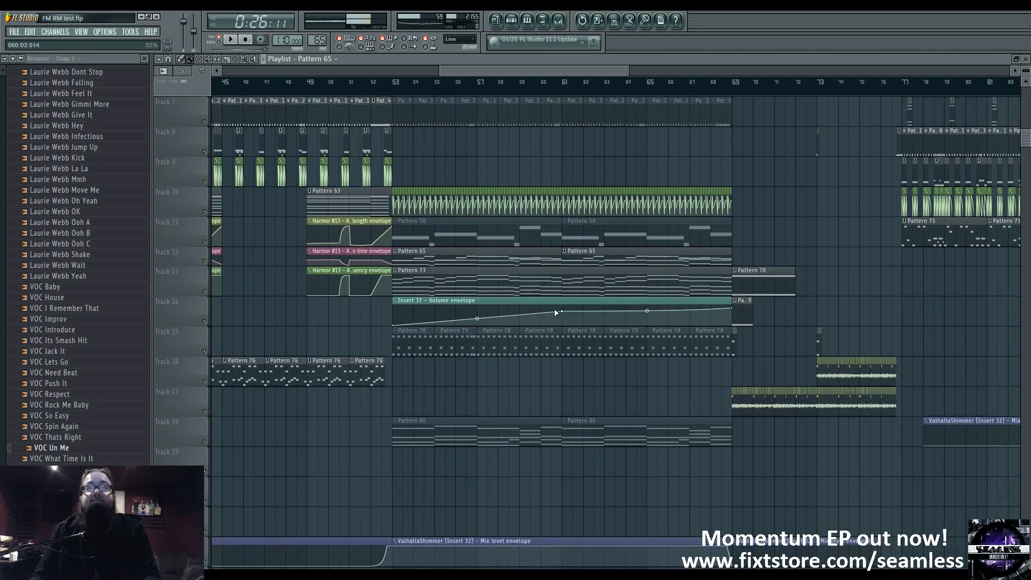
Shift the Insert 37 volume envelope clip from Track 14 down to Track 15 and return it to Track 14
{"action": "left_click", "coordinate": [555, 302]}
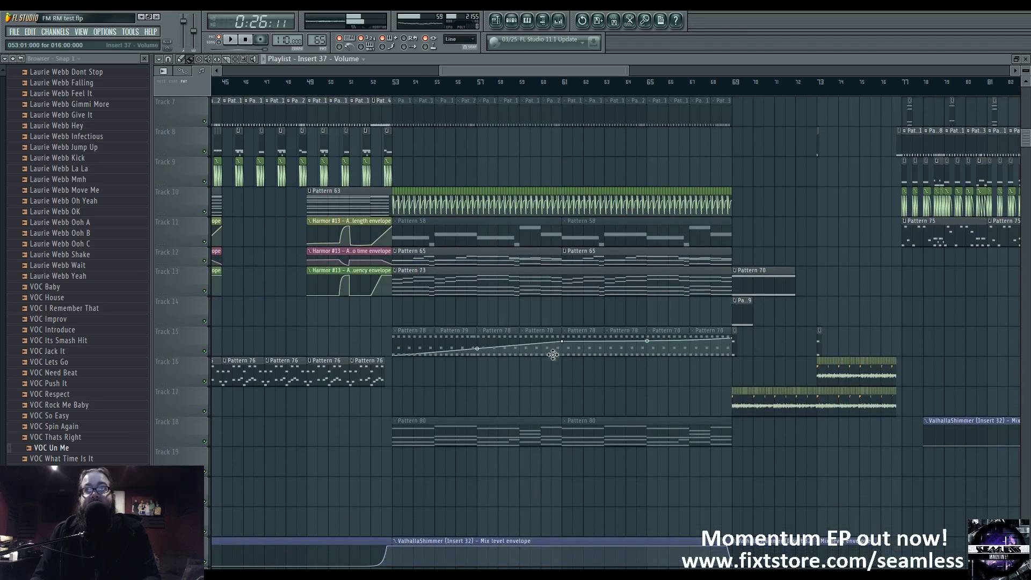
{"action": "scroll", "coordinate": [556, 322], "scroll_direction": "up", "scroll_amount": 1}
{"action": "scroll", "coordinate": [555, 317], "scroll_direction": "up", "scroll_amount": 1}
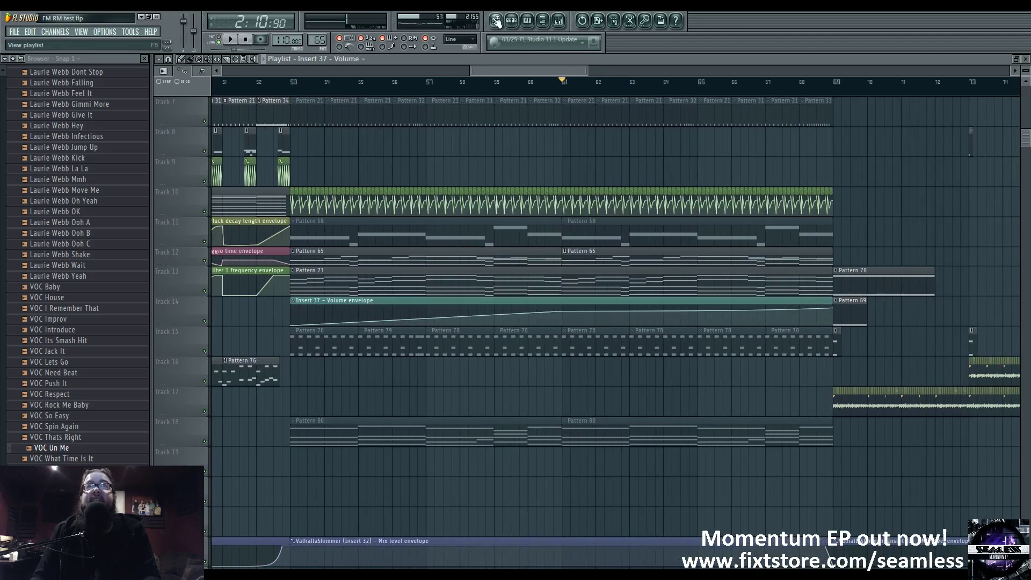
Inspect the super saw 2 channel's notes in the piano roll while Pattern 65 plays, return to the step sequencer, and stop playback
{"action": "left_click", "coordinate": [511, 22]}
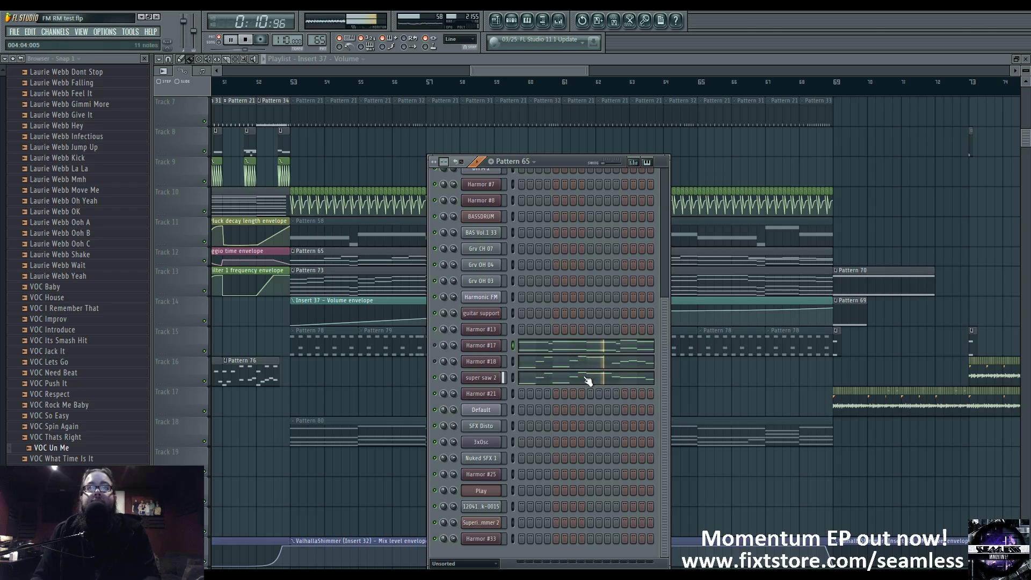
{"action": "left_click", "coordinate": [547, 381]}
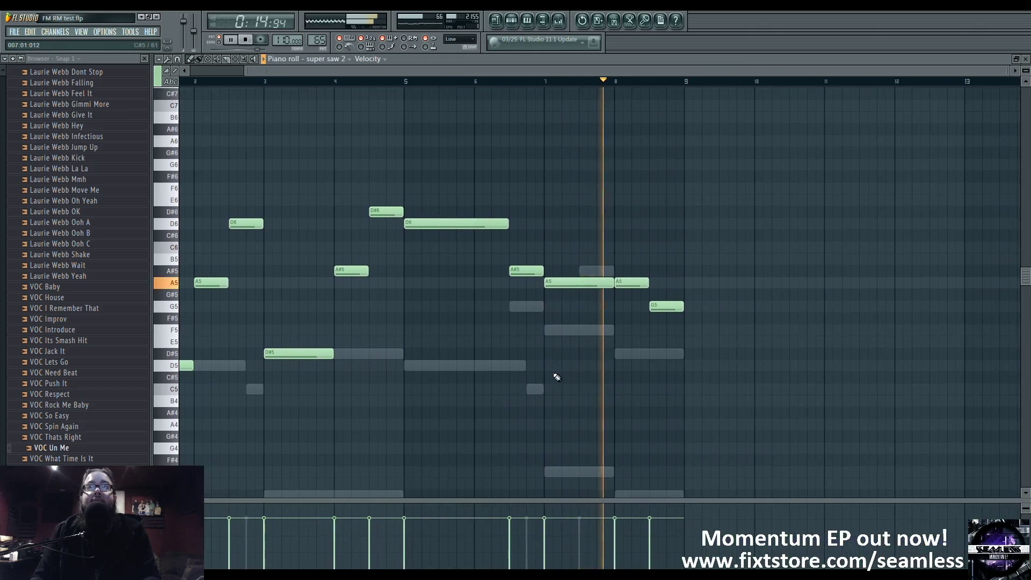
{"action": "left_click", "coordinate": [512, 22]}
{"action": "key", "text": "space"}
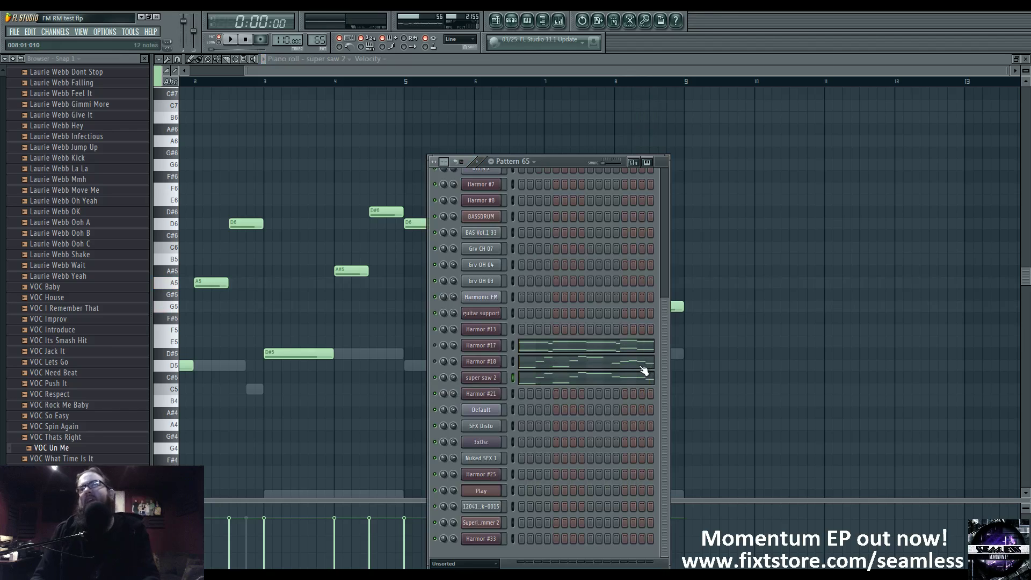
Open the super saw 2 channel's Harmor instrument and compare the pitch and harmonizer settings of parts A and B
{"action": "left_click", "coordinate": [475, 378]}
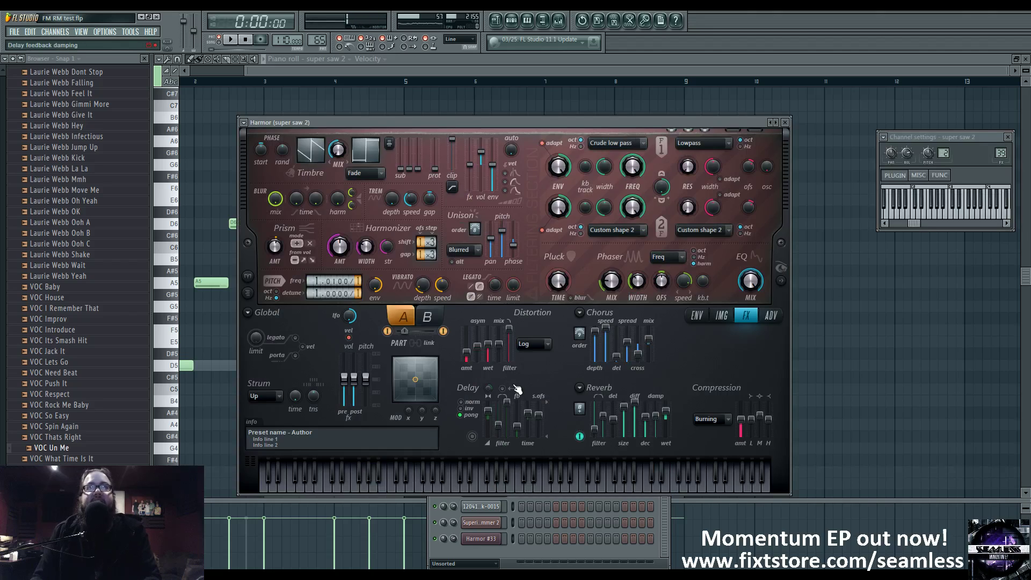
{"action": "left_click", "coordinate": [428, 317]}
{"action": "left_click", "coordinate": [409, 316]}
{"action": "left_click", "coordinate": [427, 317]}
{"action": "left_click", "coordinate": [398, 317]}
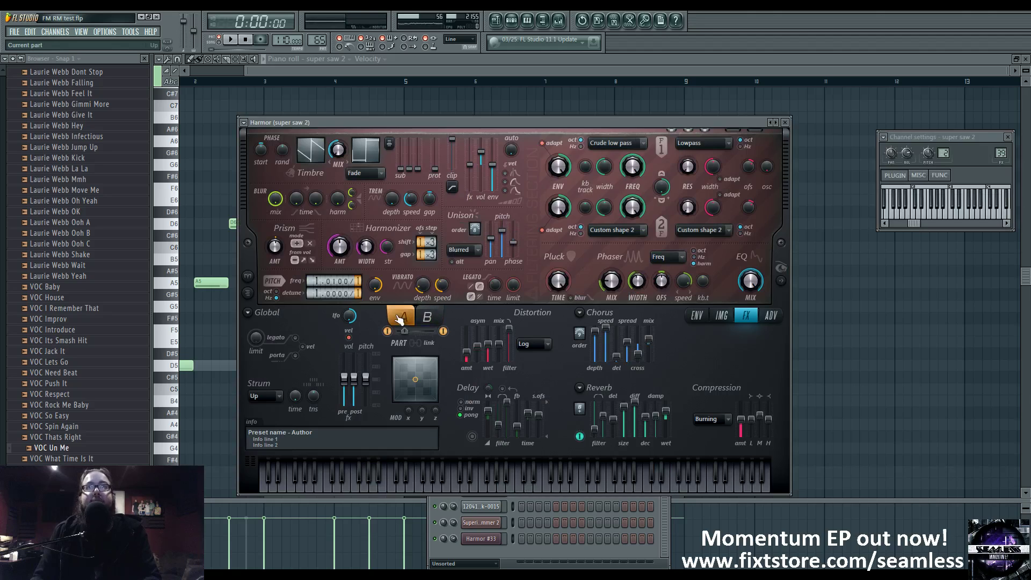
{"action": "left_click", "coordinate": [418, 317]}
{"action": "left_click", "coordinate": [401, 319]}
{"action": "left_click", "coordinate": [430, 314]}
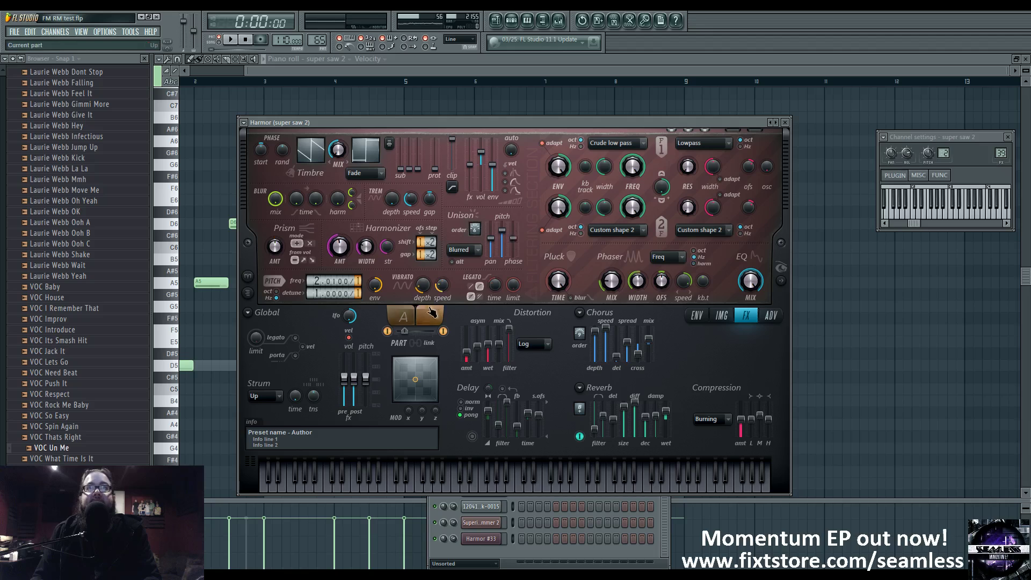
{"action": "left_click", "coordinate": [405, 315]}
{"action": "left_click", "coordinate": [422, 315]}
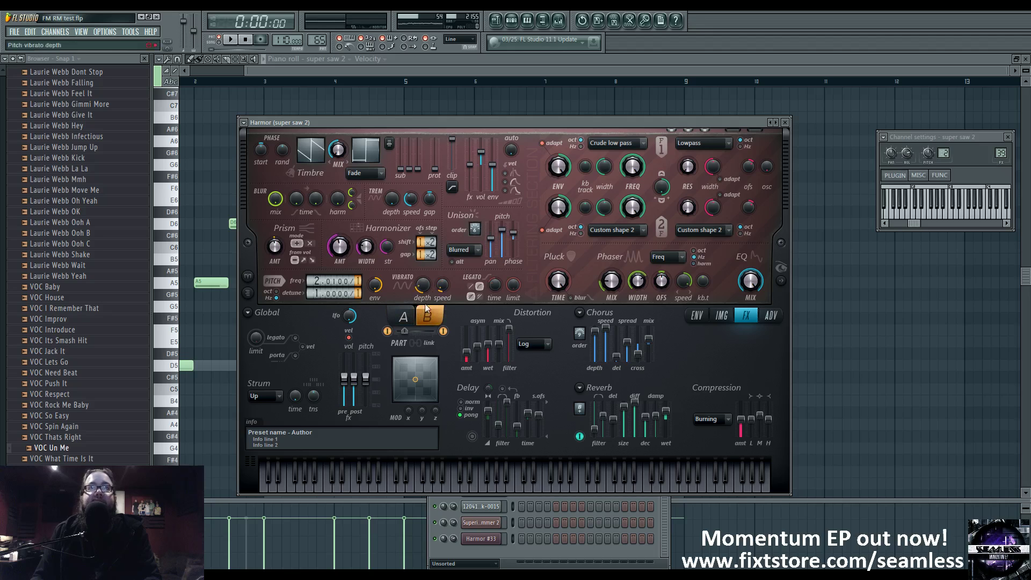
{"action": "left_click", "coordinate": [408, 317]}
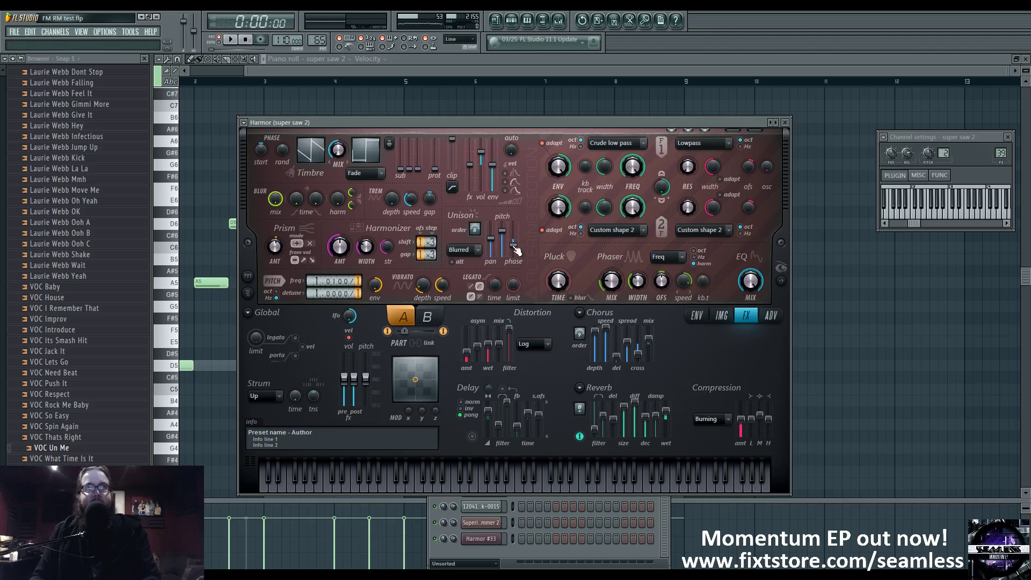
Display Harmor's Harmonic unison pitch envelope and compare its curve between parts A and B
{"action": "left_click", "coordinate": [696, 316]}
{"action": "left_click", "coordinate": [520, 315]}
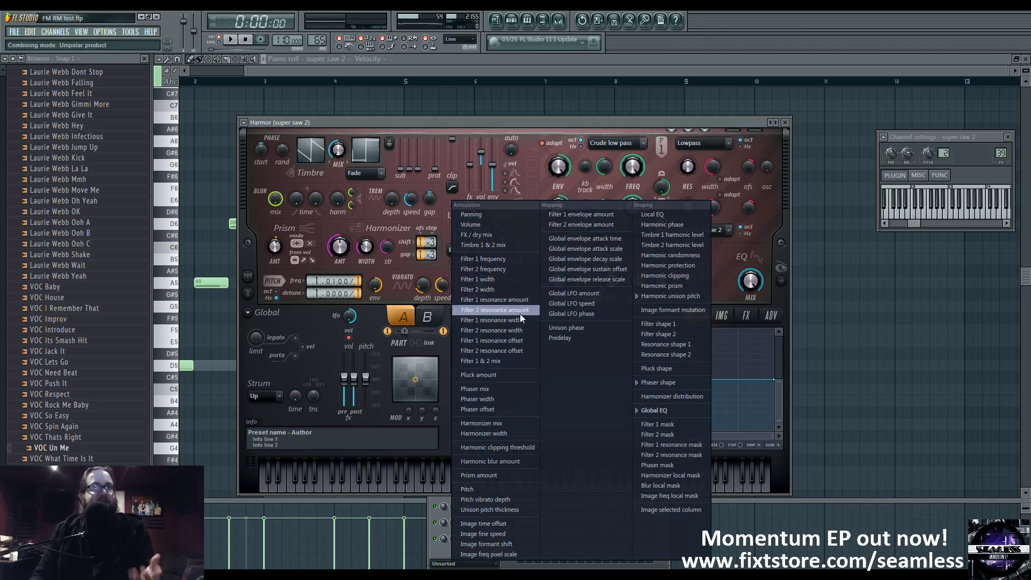
{"action": "left_click", "coordinate": [690, 295]}
{"action": "left_click", "coordinate": [430, 317]}
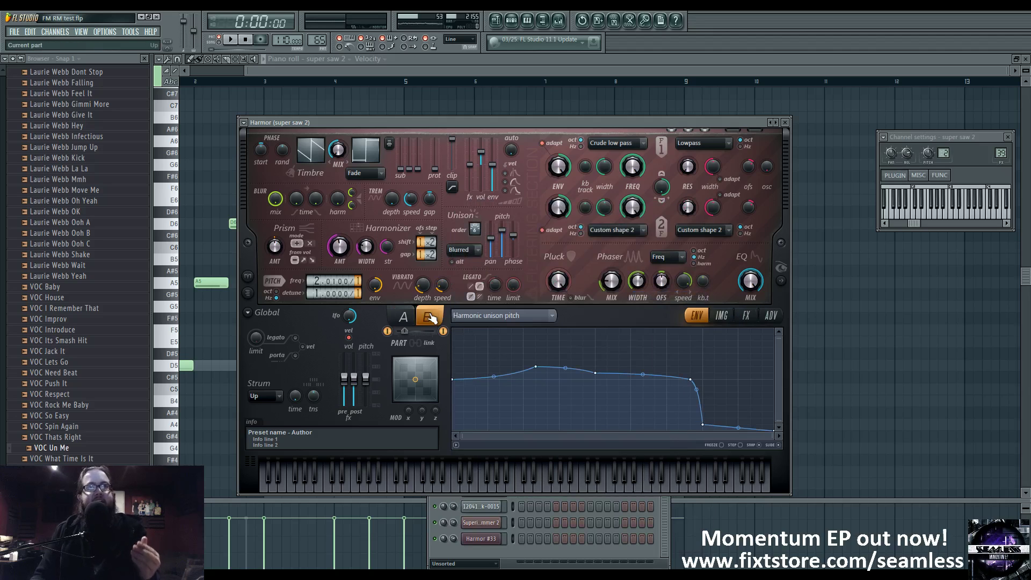
{"action": "left_click", "coordinate": [410, 318]}
{"action": "left_click", "coordinate": [428, 317]}
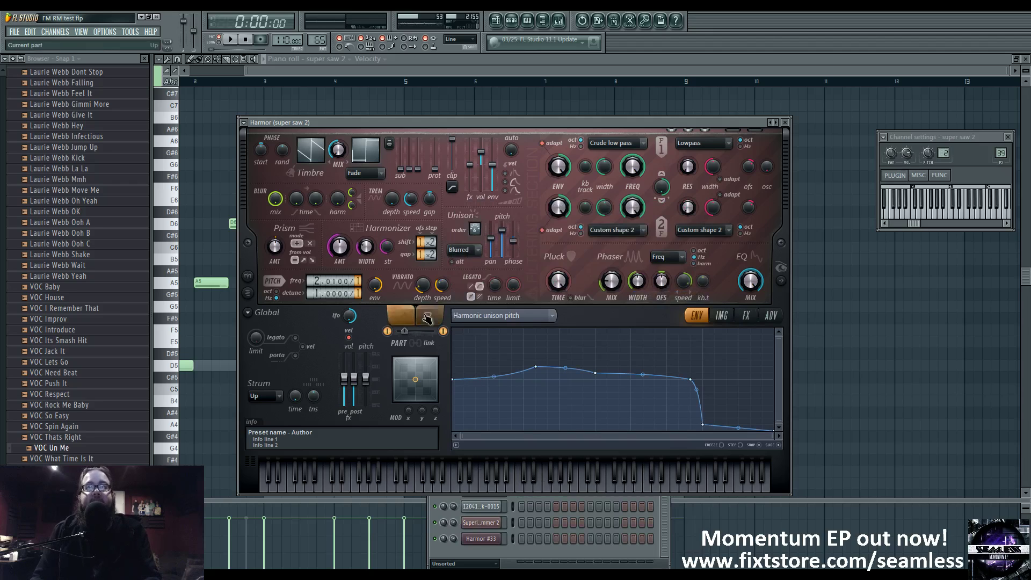
{"action": "left_click", "coordinate": [406, 318]}
{"action": "left_click", "coordinate": [428, 318]}
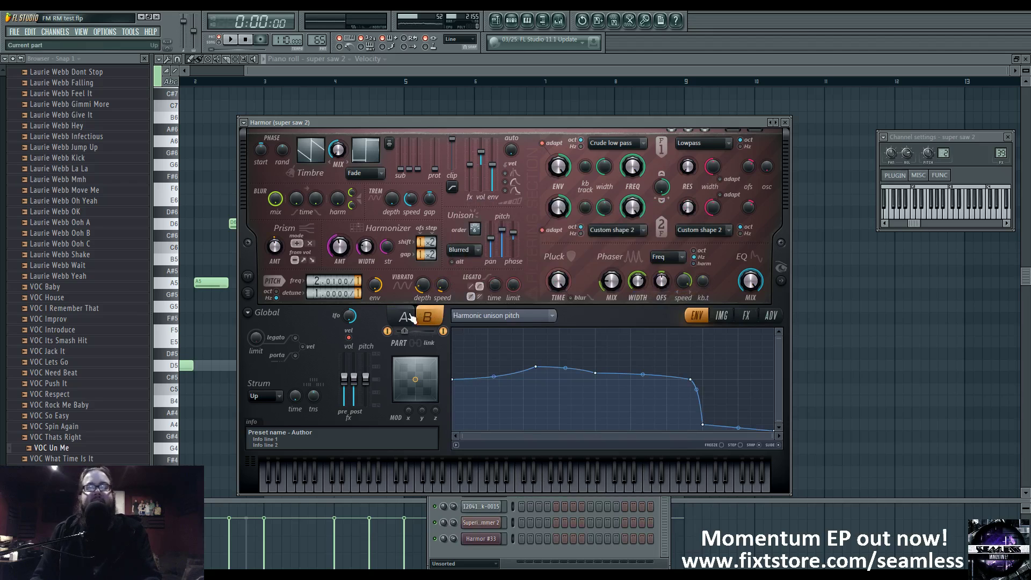
{"action": "left_click", "coordinate": [408, 318]}
{"action": "left_click", "coordinate": [427, 318]}
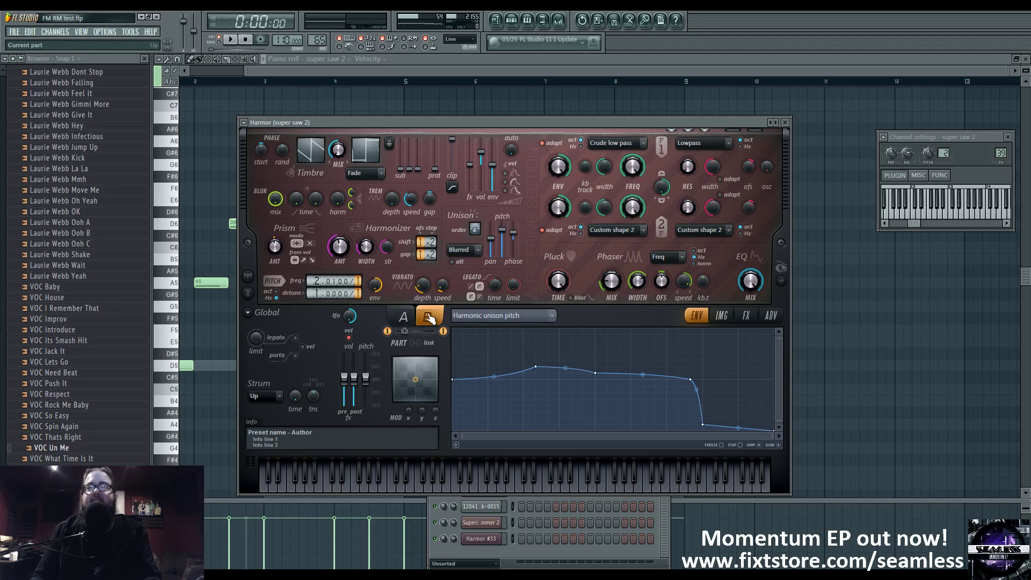
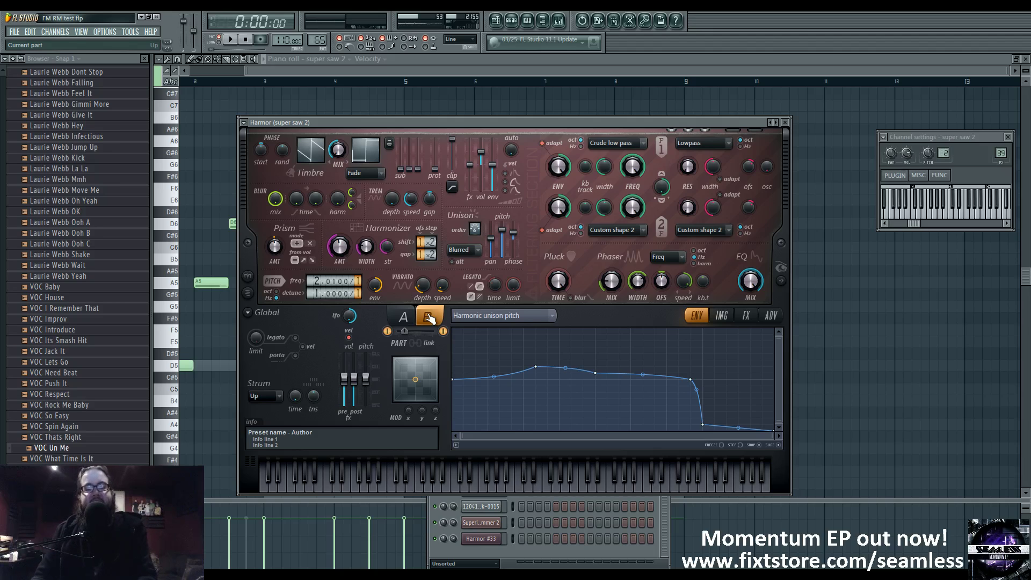
Examine how part A differs from part B in frequency, harmonizer shift and unison pitch curve, ending on part B
{"action": "left_click", "coordinate": [403, 318]}
{"action": "left_click", "coordinate": [403, 318]}
{"action": "left_click", "coordinate": [403, 318]}
{"action": "left_click", "coordinate": [403, 318]}
{"action": "left_click", "coordinate": [402, 319]}
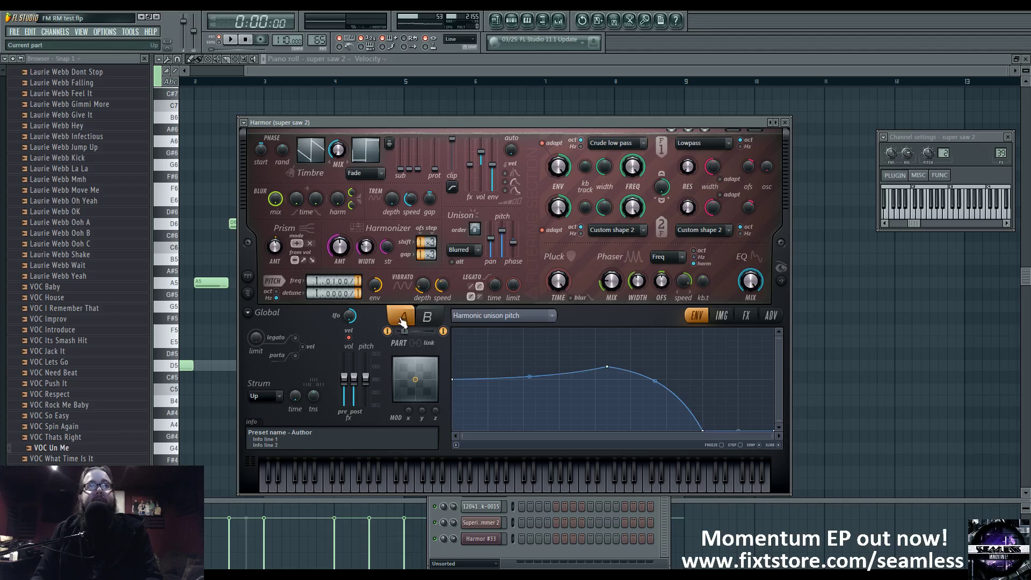
{"action": "left_click", "coordinate": [427, 318]}
{"action": "left_click", "coordinate": [408, 318]}
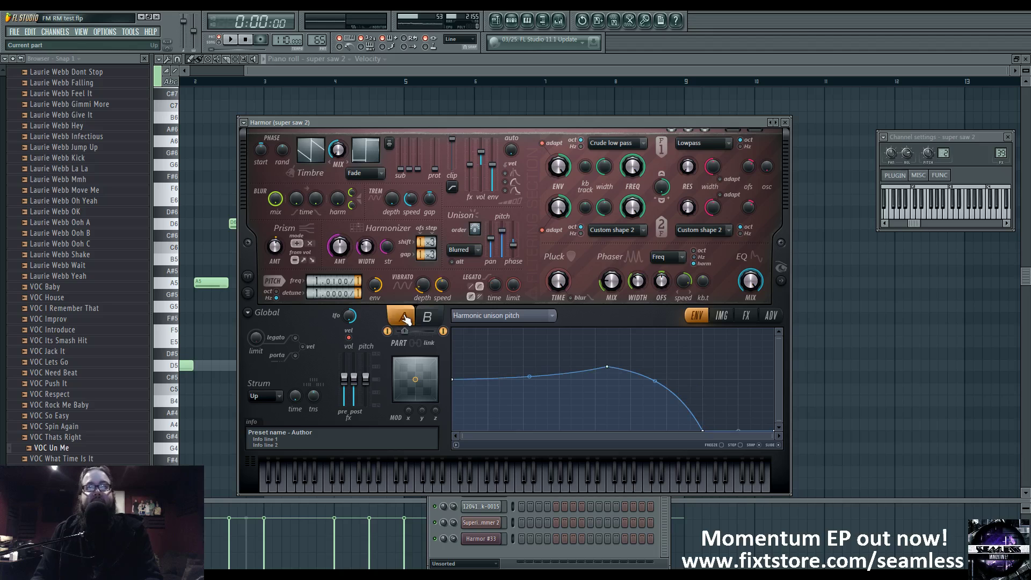
{"action": "left_click", "coordinate": [408, 318]}
{"action": "left_click", "coordinate": [408, 318]}
{"action": "left_click", "coordinate": [408, 319]}
{"action": "left_click", "coordinate": [408, 318]}
{"action": "left_click", "coordinate": [425, 319]}
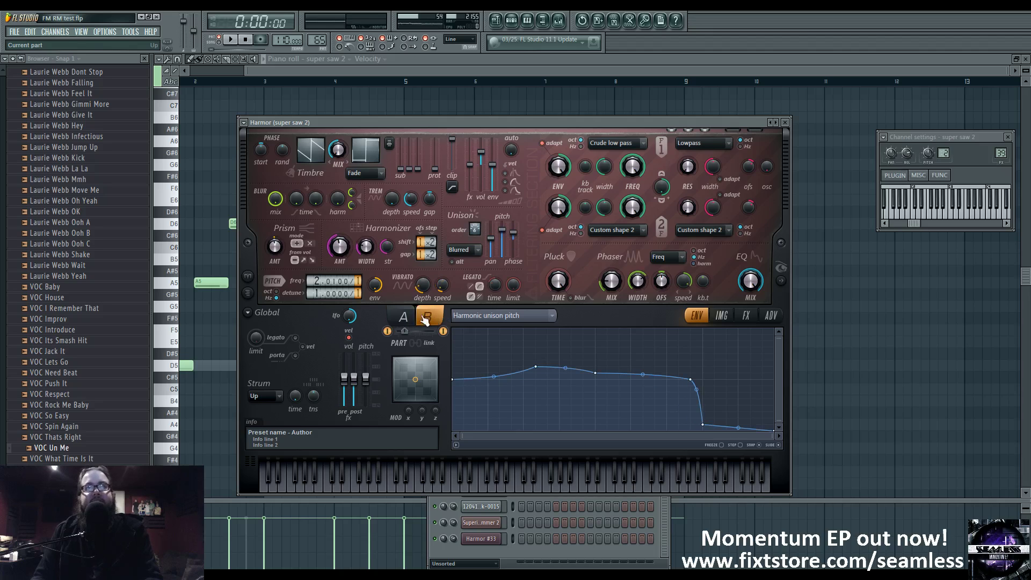
{"action": "left_click", "coordinate": [402, 317]}
{"action": "left_click", "coordinate": [409, 317]}
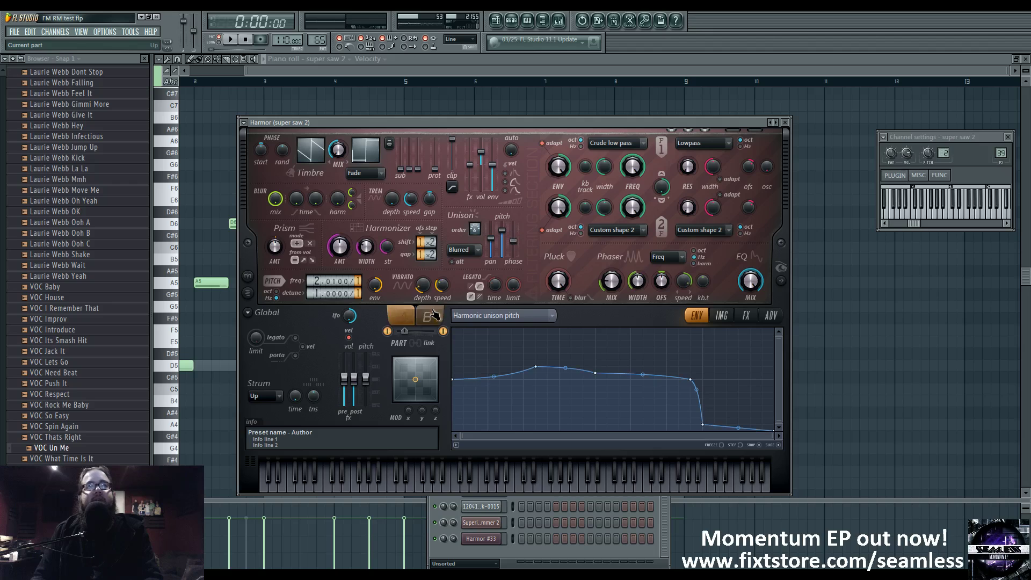
{"action": "left_click", "coordinate": [414, 317]}
{"action": "left_click", "coordinate": [428, 317]}
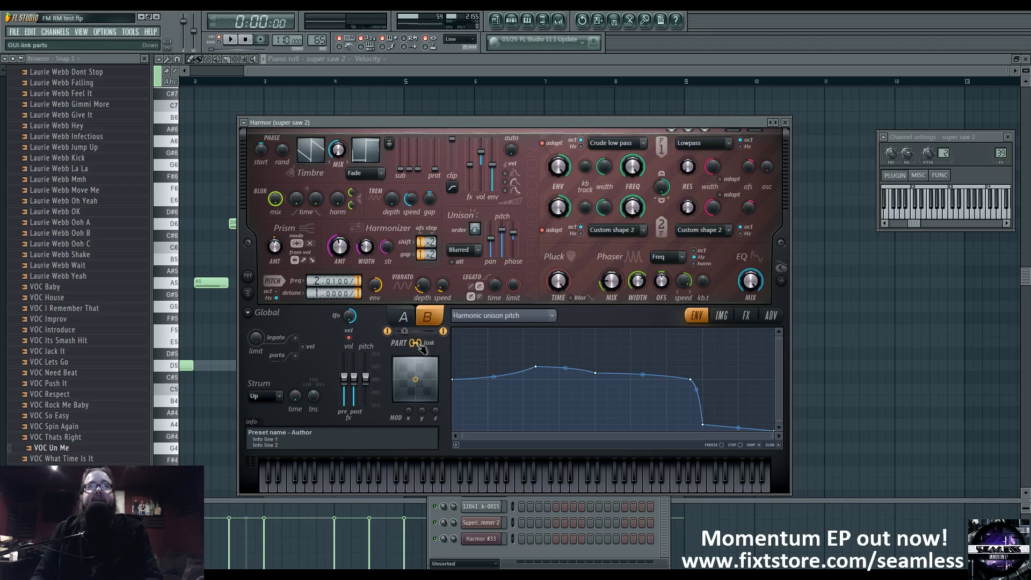
{"action": "left_click", "coordinate": [424, 316]}
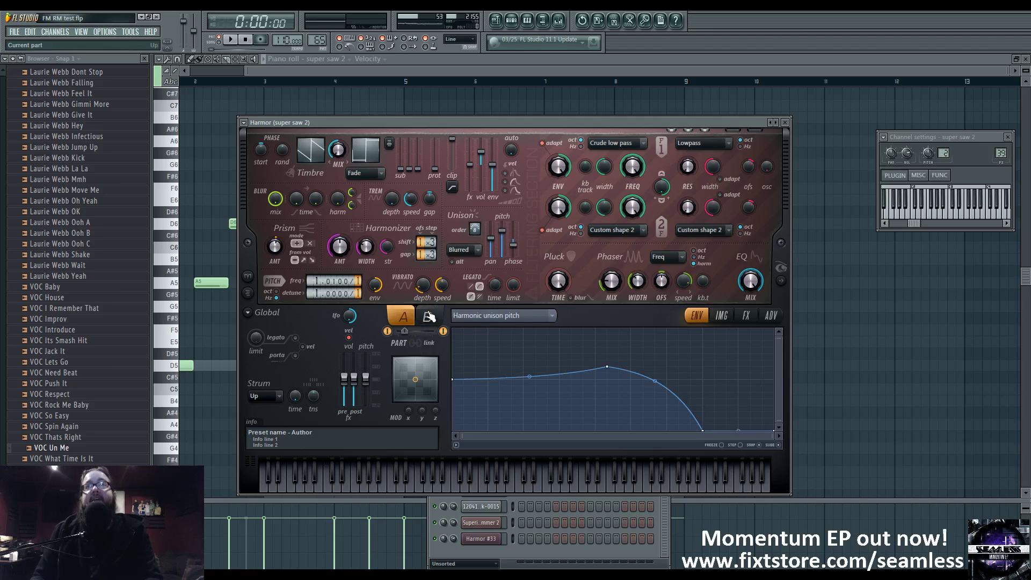
{"action": "left_click", "coordinate": [429, 316]}
{"action": "left_click", "coordinate": [428, 316]}
{"action": "left_click", "coordinate": [428, 317]}
{"action": "left_click", "coordinate": [429, 317]}
{"action": "left_click", "coordinate": [429, 318]}
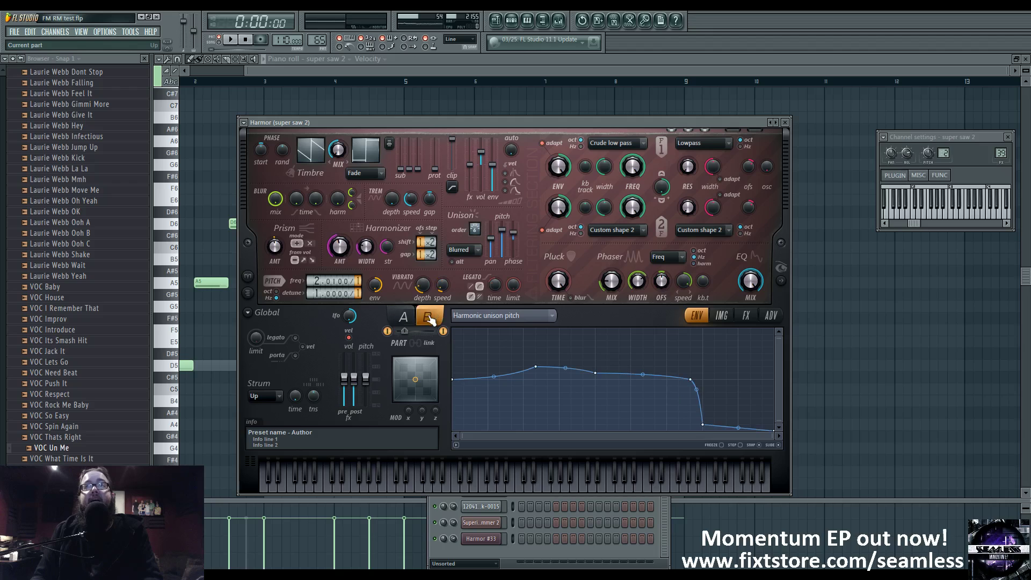
{"action": "left_click", "coordinate": [427, 317]}
{"action": "left_click", "coordinate": [429, 319]}
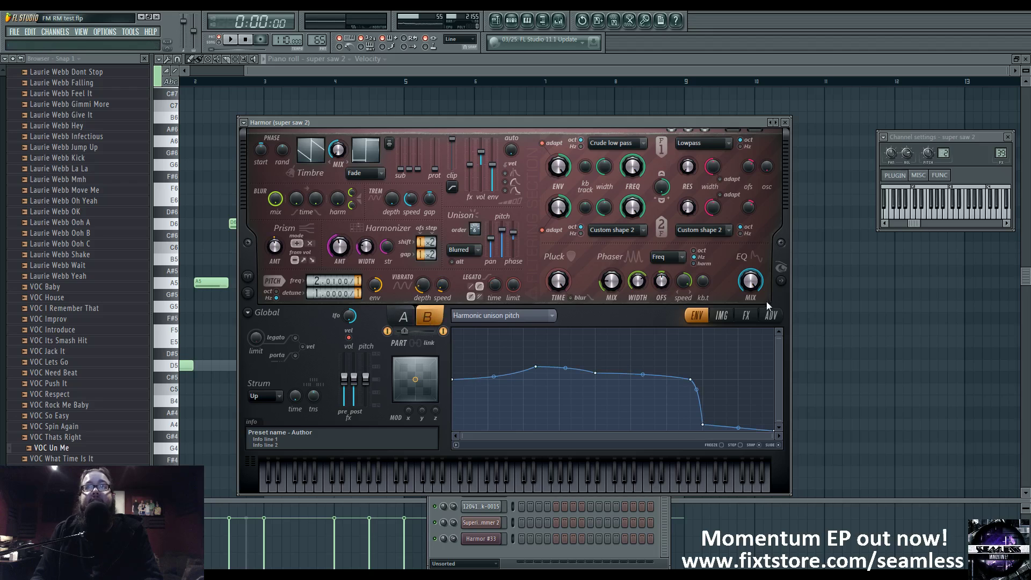
Show Harmor's spectral display, audition a note on the keyboard, and relate the harmonics to parts A and B
{"action": "left_click", "coordinate": [782, 281]}
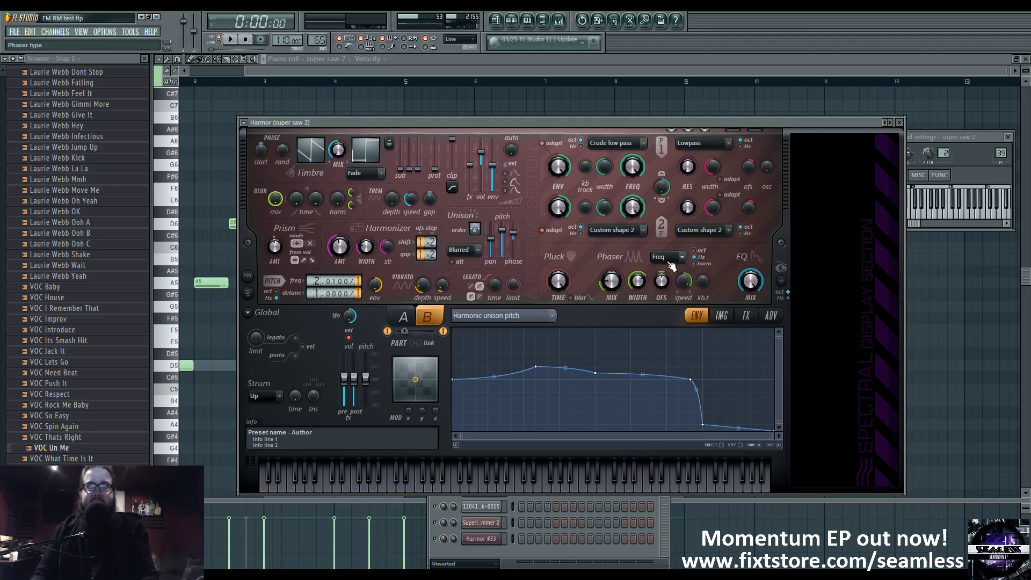
{"action": "key", "text": "v"}
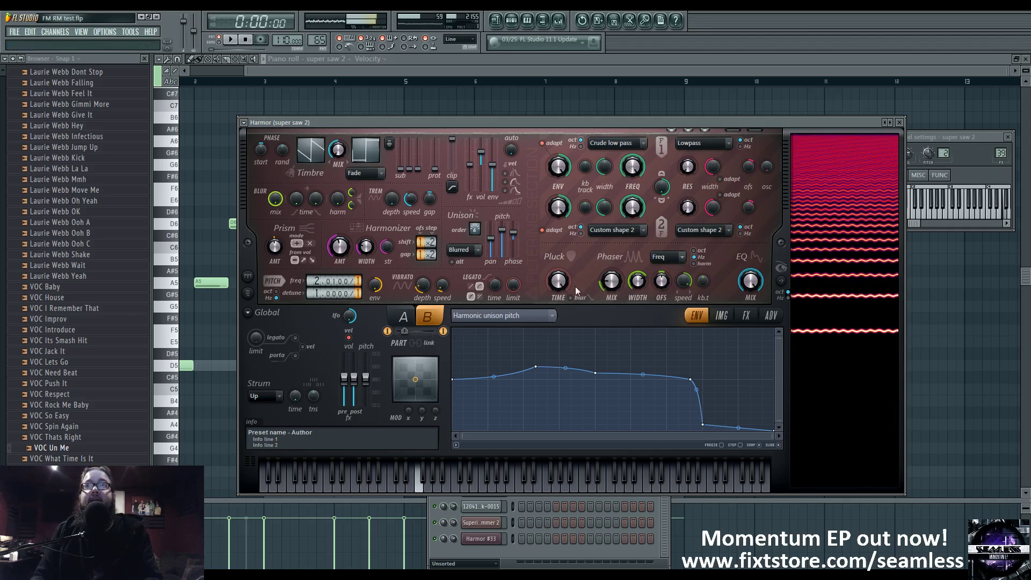
{"action": "left_click", "coordinate": [401, 317]}
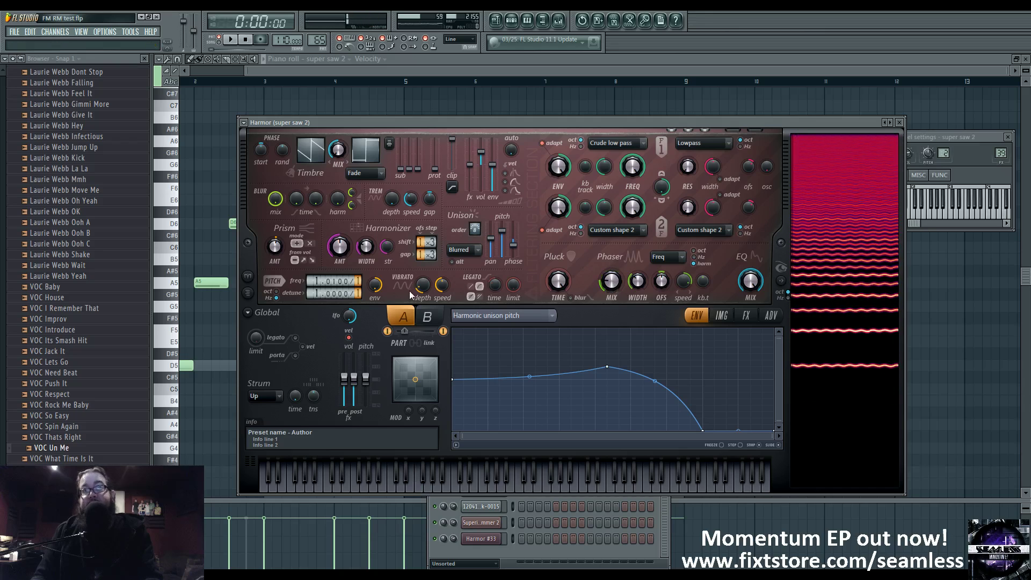
{"action": "left_click", "coordinate": [428, 317]}
{"action": "left_click", "coordinate": [405, 317]}
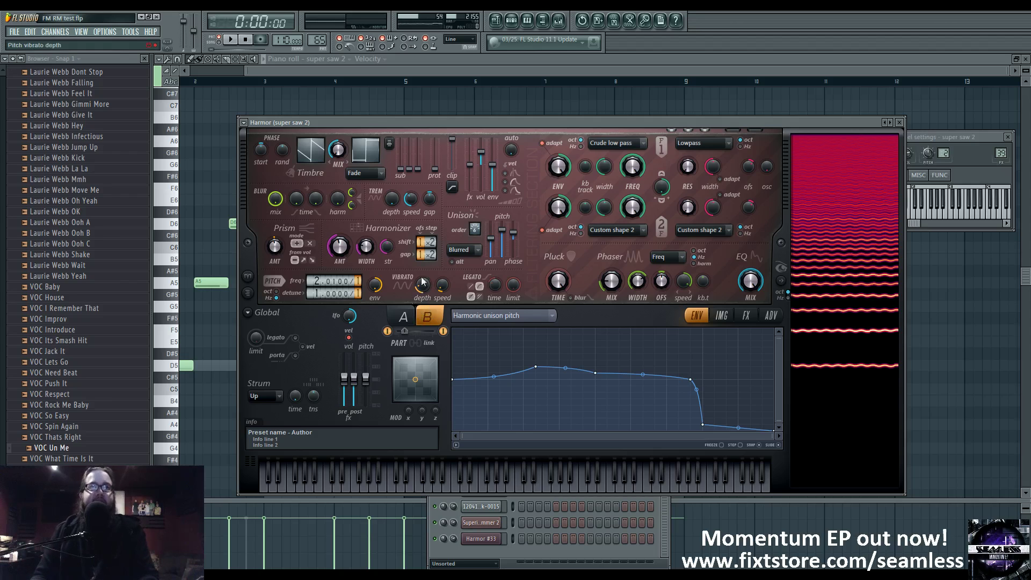
Compare parts A and B again with the spectral display open, finishing on part A
{"action": "left_click", "coordinate": [408, 316]}
{"action": "left_click", "coordinate": [427, 316]}
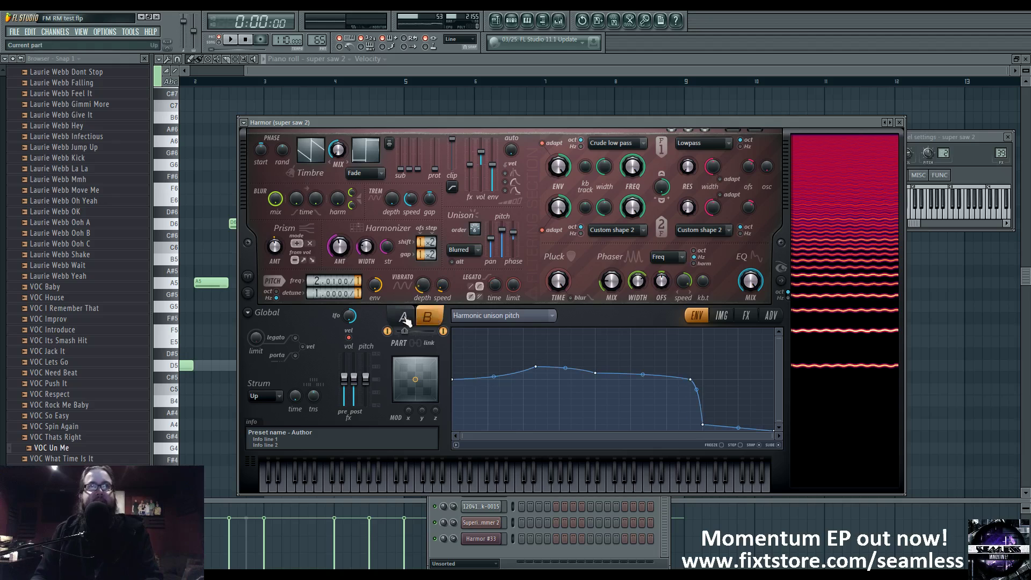
{"action": "left_click", "coordinate": [404, 318]}
{"action": "left_click", "coordinate": [431, 316]}
{"action": "left_click", "coordinate": [402, 318]}
{"action": "left_click", "coordinate": [429, 317]}
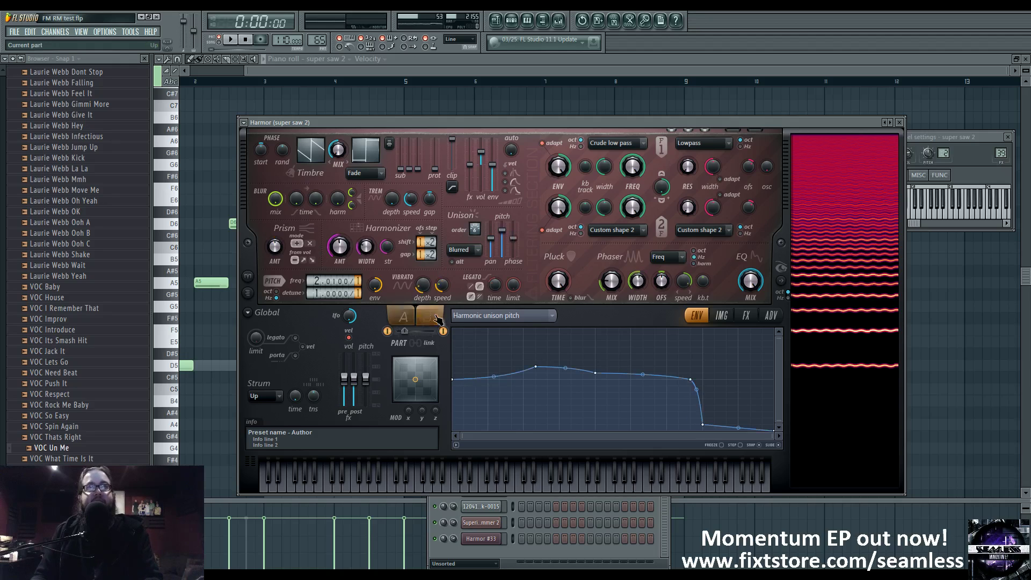
{"action": "left_click", "coordinate": [404, 317]}
{"action": "left_click", "coordinate": [426, 319]}
{"action": "left_click", "coordinate": [403, 318]}
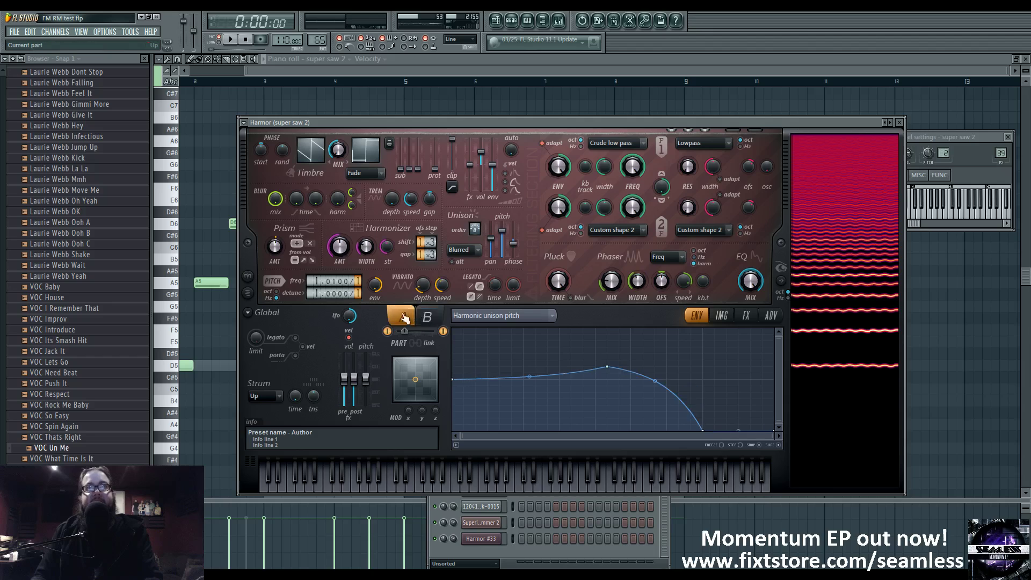
{"action": "left_click", "coordinate": [427, 317]}
{"action": "left_click", "coordinate": [401, 317]}
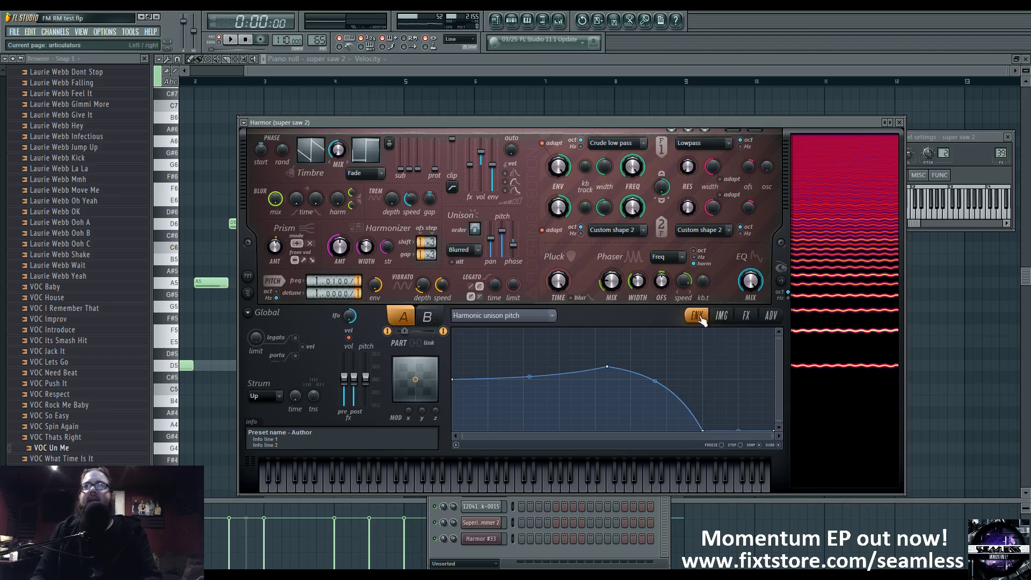
Review super saw 2's Harmor effects, advanced processing order and image pages, and return to the effects page
{"action": "left_click", "coordinate": [745, 315]}
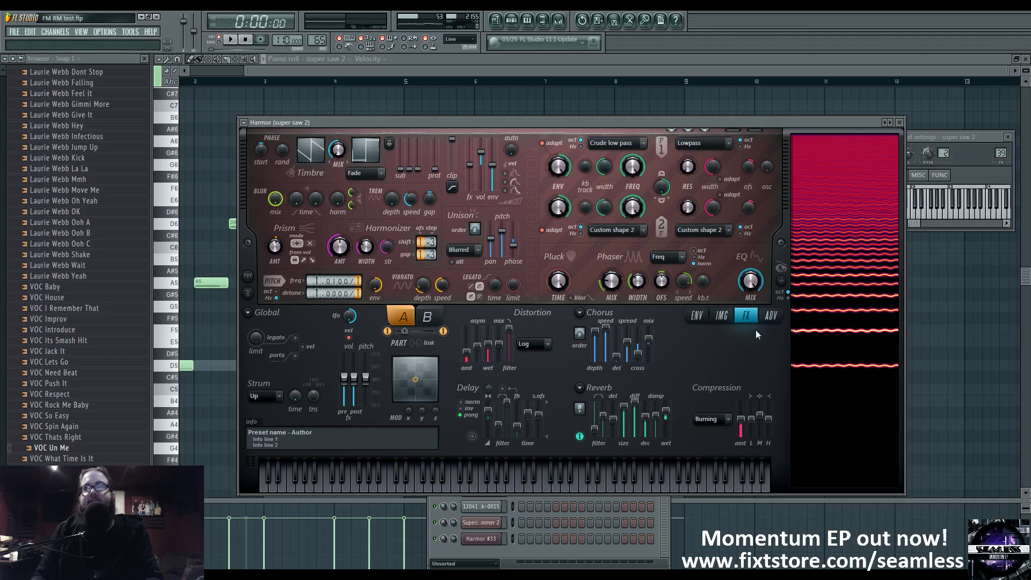
{"action": "left_click", "coordinate": [770, 315]}
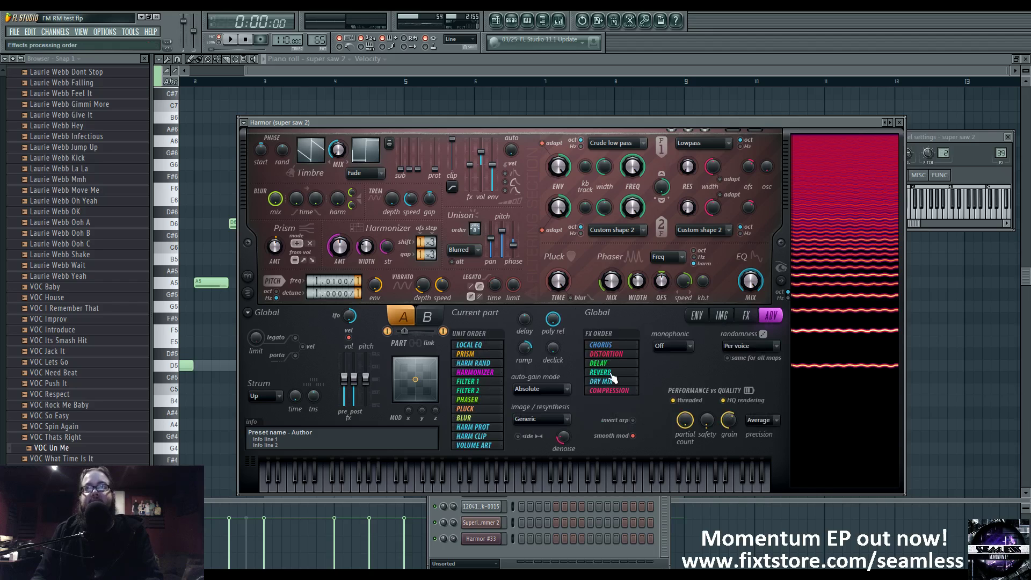
{"action": "left_click", "coordinate": [721, 315]}
{"action": "left_click", "coordinate": [745, 316]}
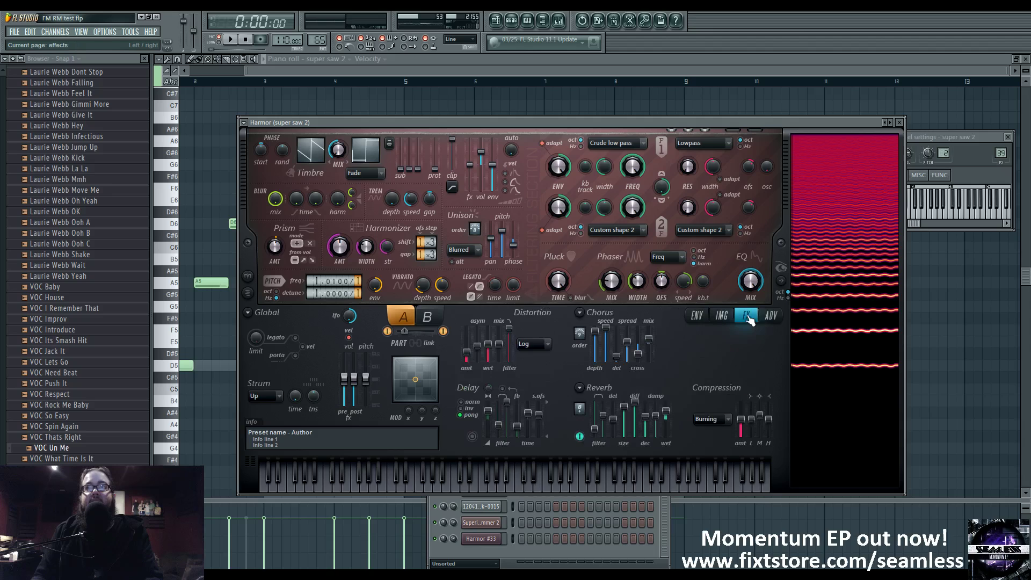
Show super saw 2's mixer insert and look at its Fruity Parametric EQ 2
{"action": "left_click", "coordinate": [558, 20]}
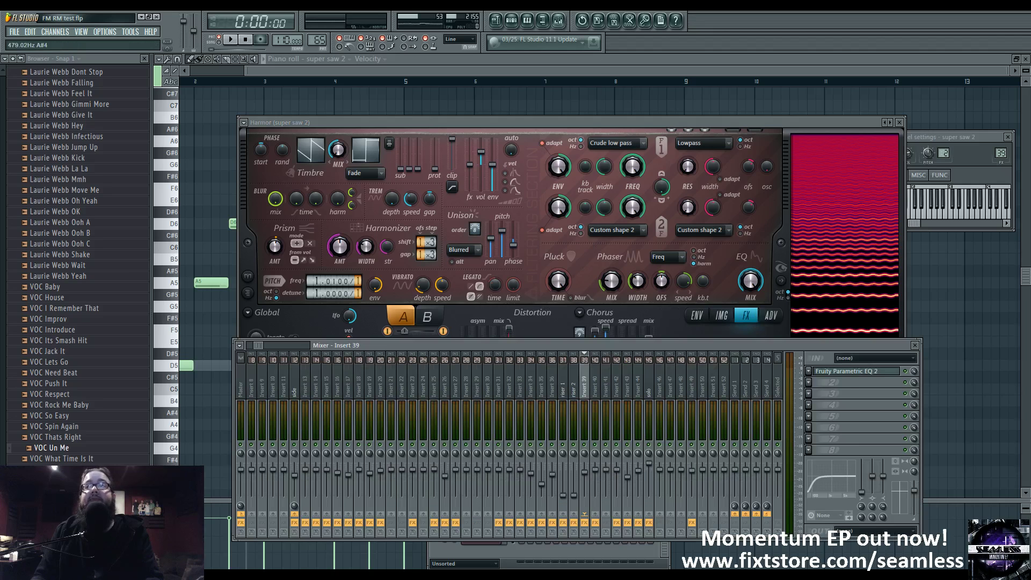
{"action": "left_click", "coordinate": [852, 372]}
{"action": "left_click", "coordinate": [853, 372]}
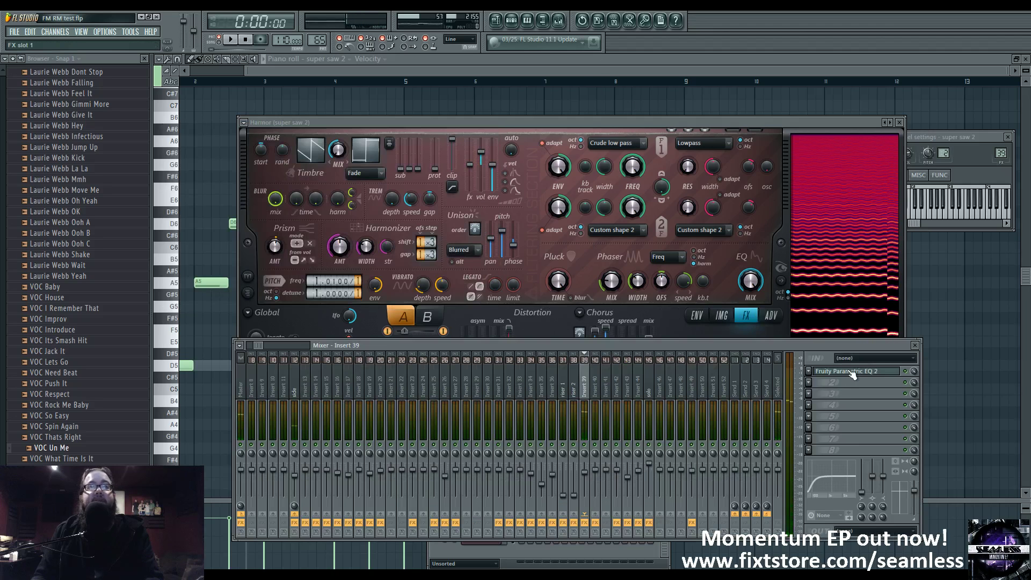
Play Pattern 65 while watching super saw 2's spectral display, show the pattern's channels and stop playback
{"action": "key", "text": "space"}
{"action": "key", "text": "F6"}
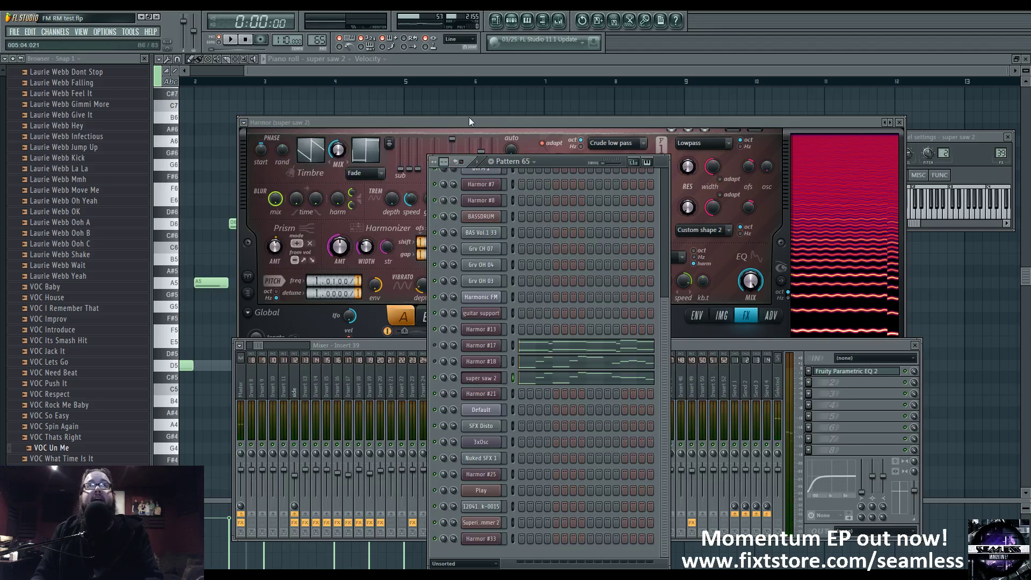
{"action": "left_click", "coordinate": [469, 119]}
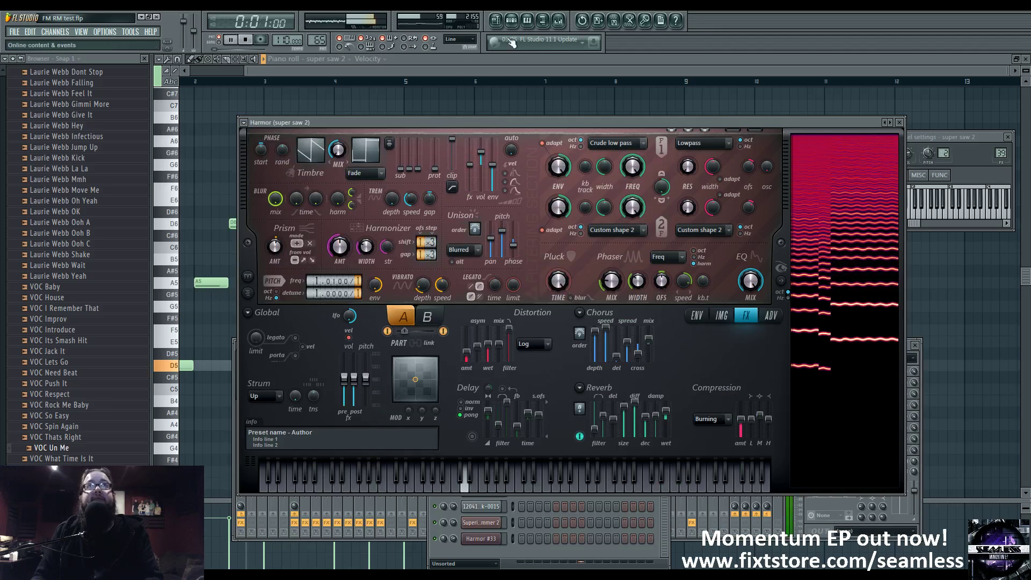
{"action": "left_click", "coordinate": [514, 22]}
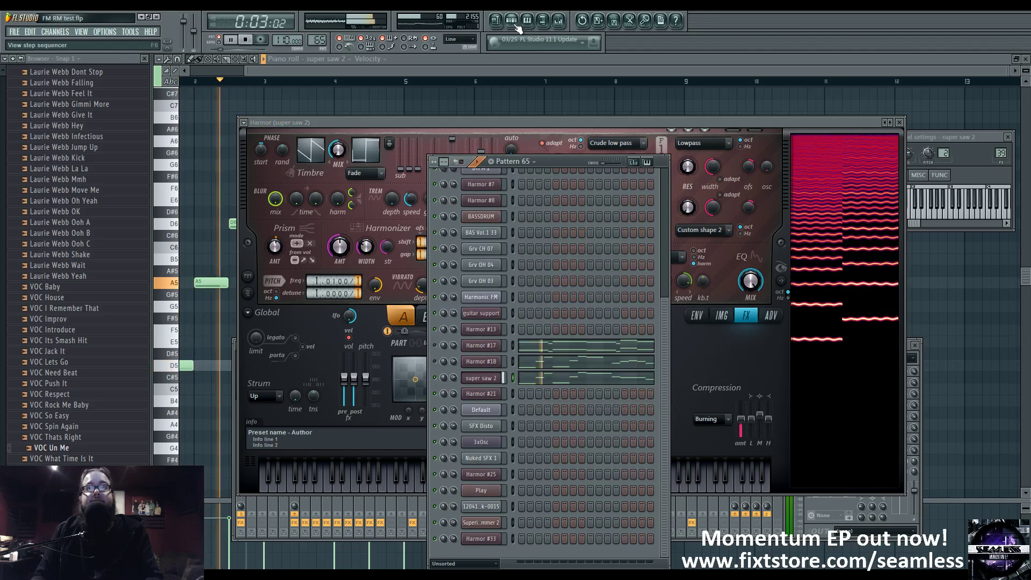
{"action": "key", "text": "space"}
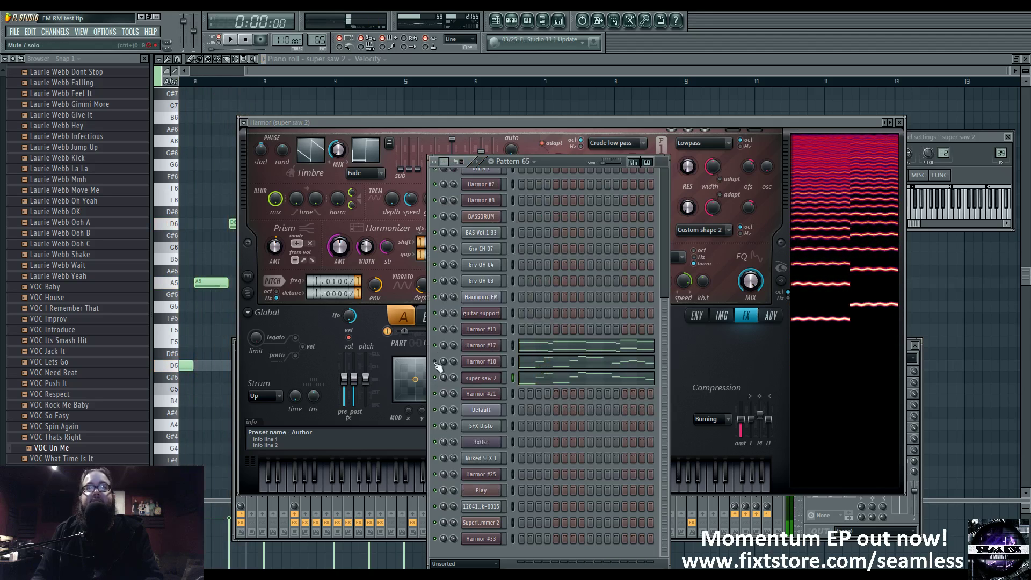
Play Pattern 65 with Harmor #17's synth and unison pitch thickness envelope in view, stop, and audition a note
{"action": "key", "text": "space"}
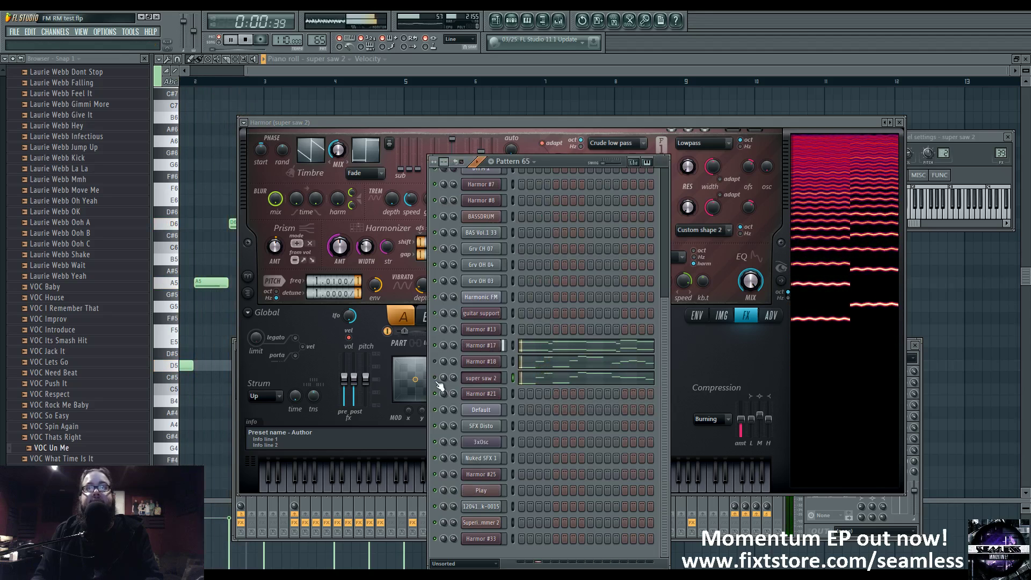
{"action": "left_click", "coordinate": [486, 346]}
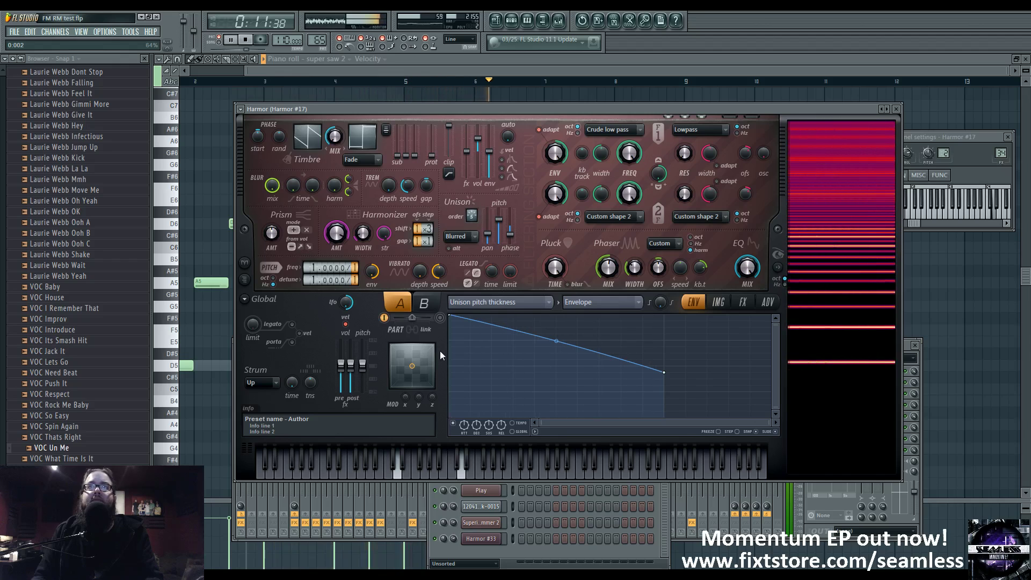
{"action": "key", "text": "space"}
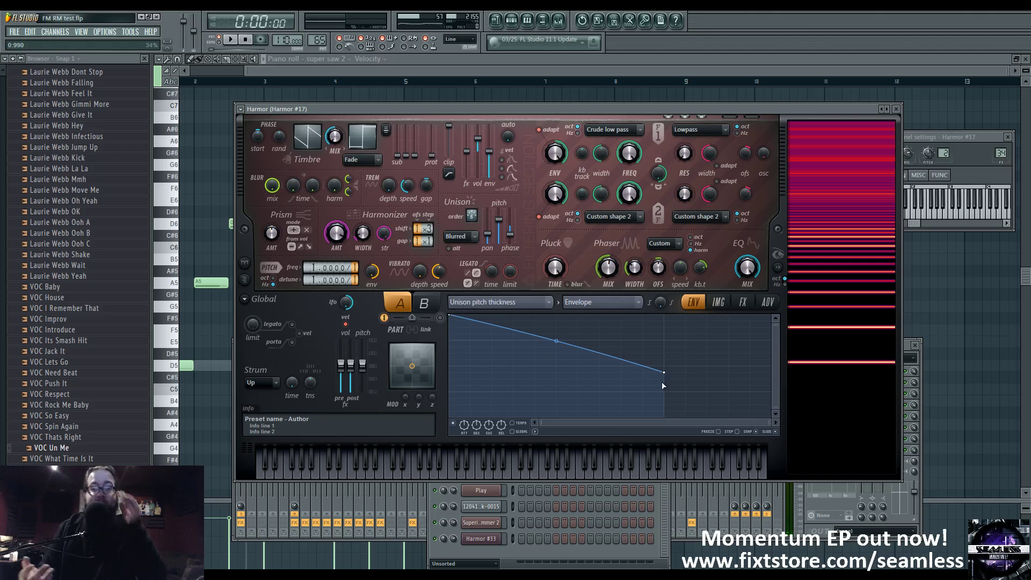
{"action": "key", "text": "b"}
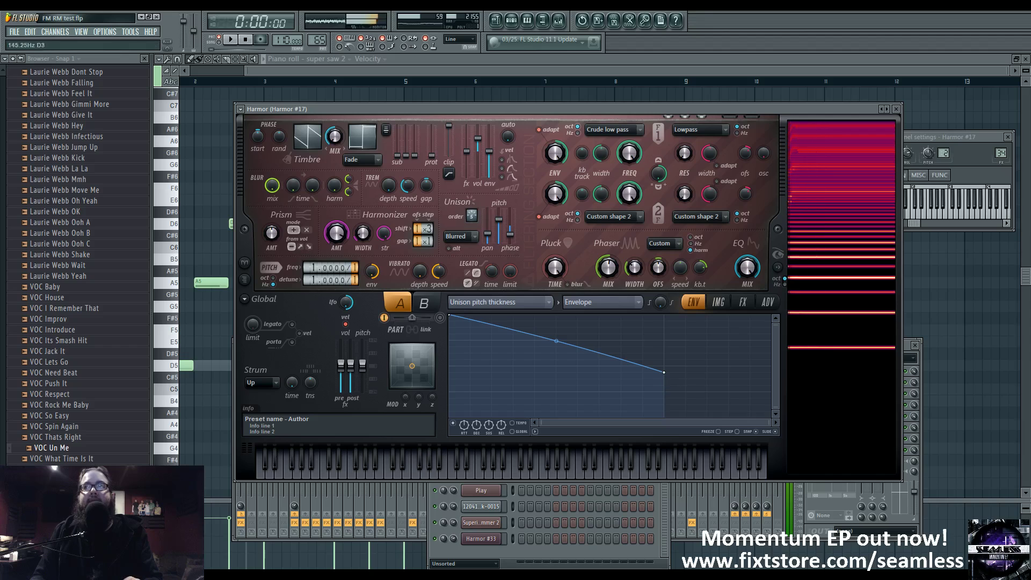
Inspect the ValhallaShimmer settings on Harmor #17's mixer insert and return to the Harmor #17 synth
{"action": "left_click", "coordinate": [904, 346]}
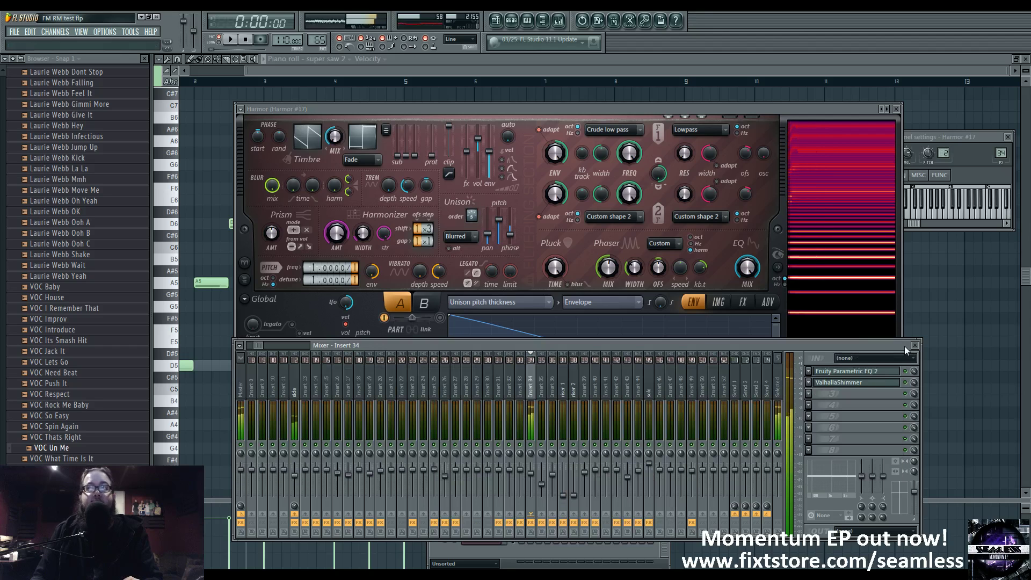
{"action": "left_click", "coordinate": [883, 384]}
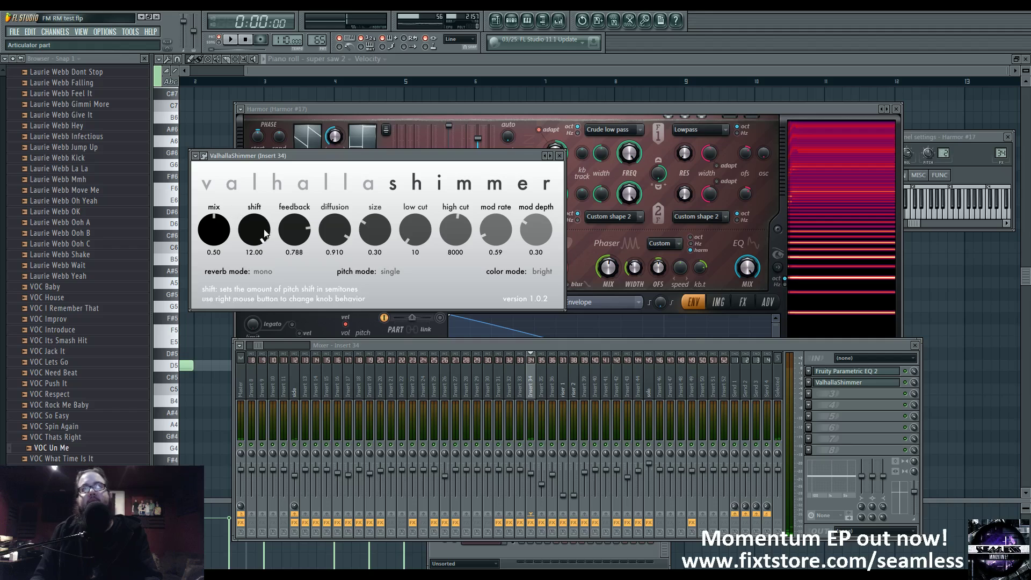
{"action": "left_click_drag", "start_coordinate": [540, 344], "coordinate": [539, 341]}
{"action": "left_click", "coordinate": [544, 111]}
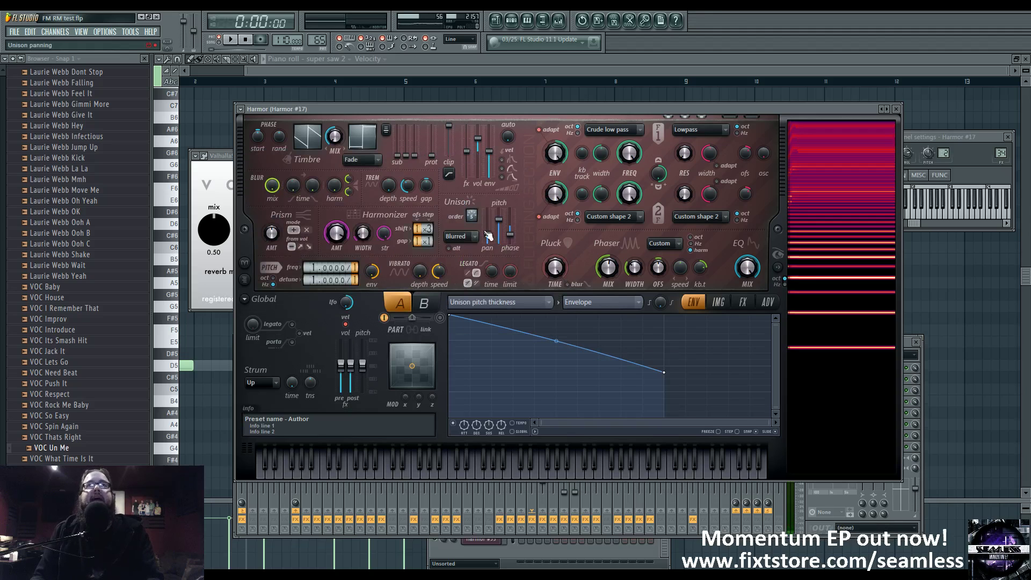
Examine Harmor #17's harmonic unison pitch curve, phaser width envelope and phaser shape
{"action": "left_click", "coordinate": [531, 303]}
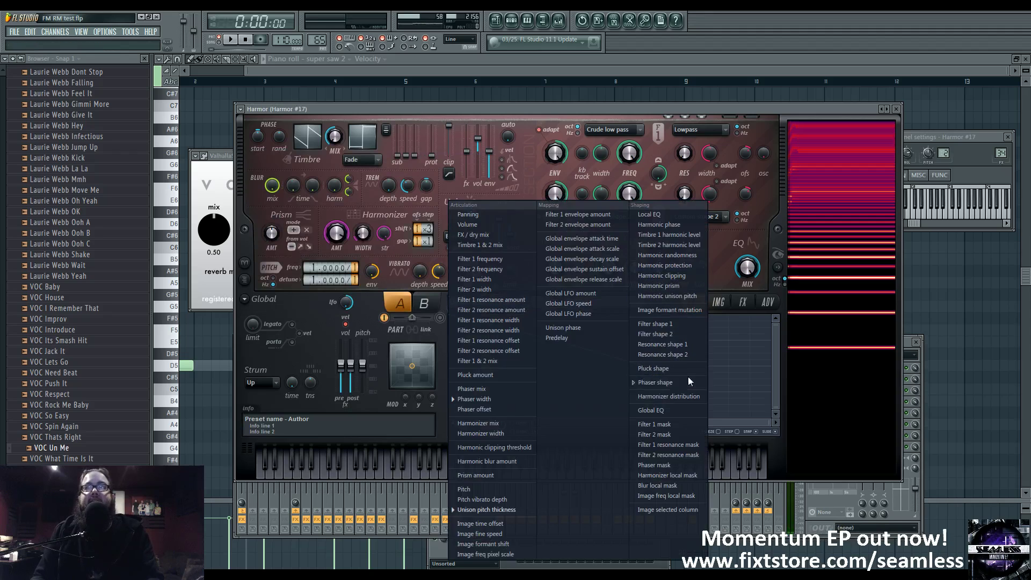
{"action": "left_click", "coordinate": [667, 296]}
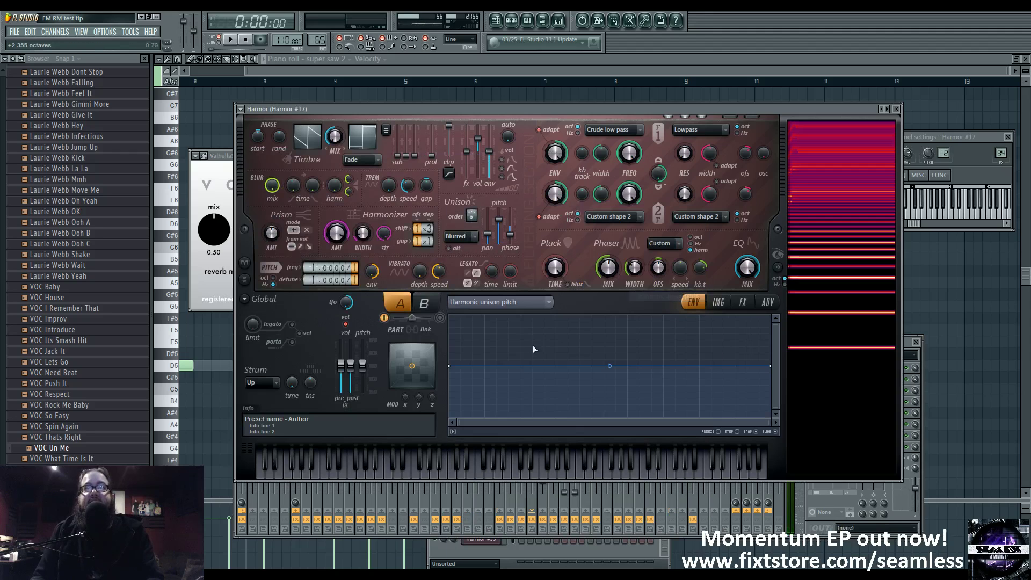
{"action": "left_click", "coordinate": [549, 298]}
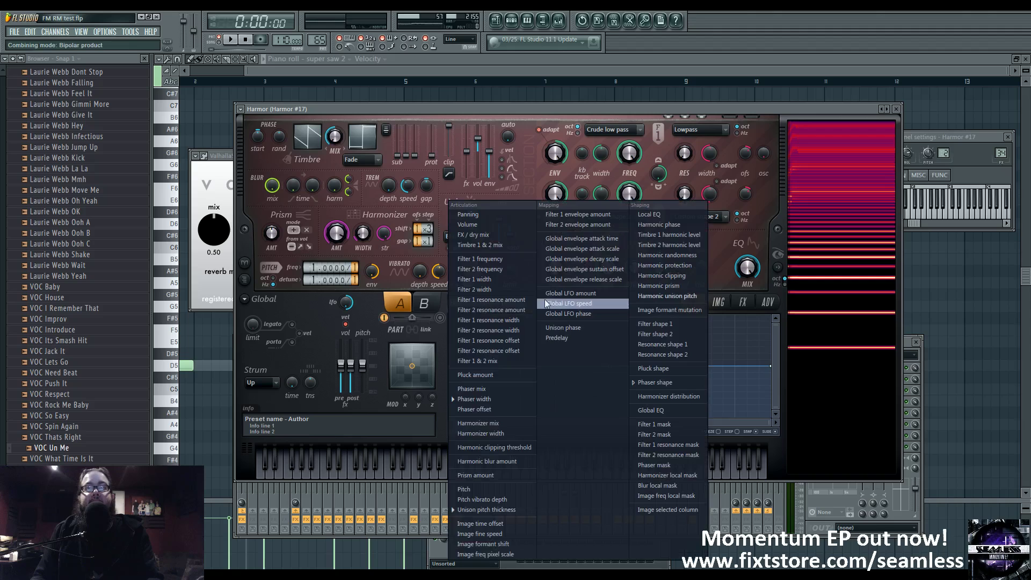
{"action": "left_click", "coordinate": [507, 400]}
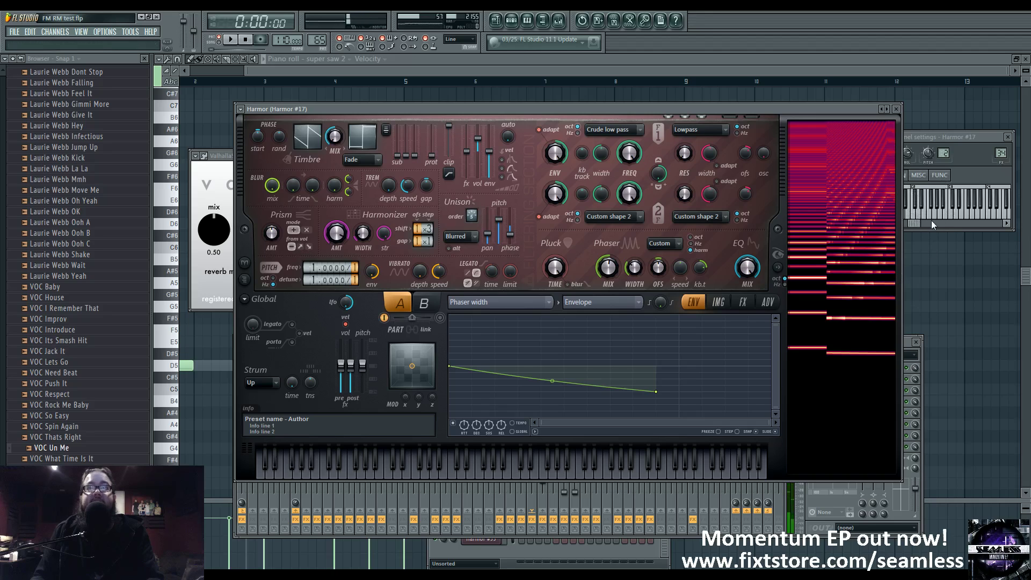
{"action": "left_click", "coordinate": [679, 246]}
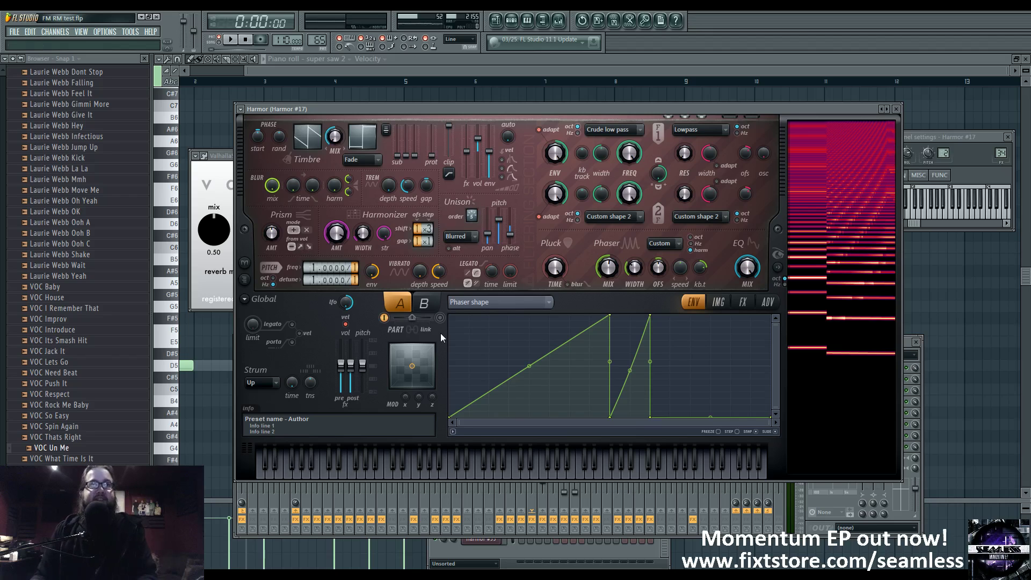
Check Harmor #17's effects, image and envelope pages, and view its mixer insert again
{"action": "left_click", "coordinate": [743, 303]}
{"action": "left_click", "coordinate": [722, 302]}
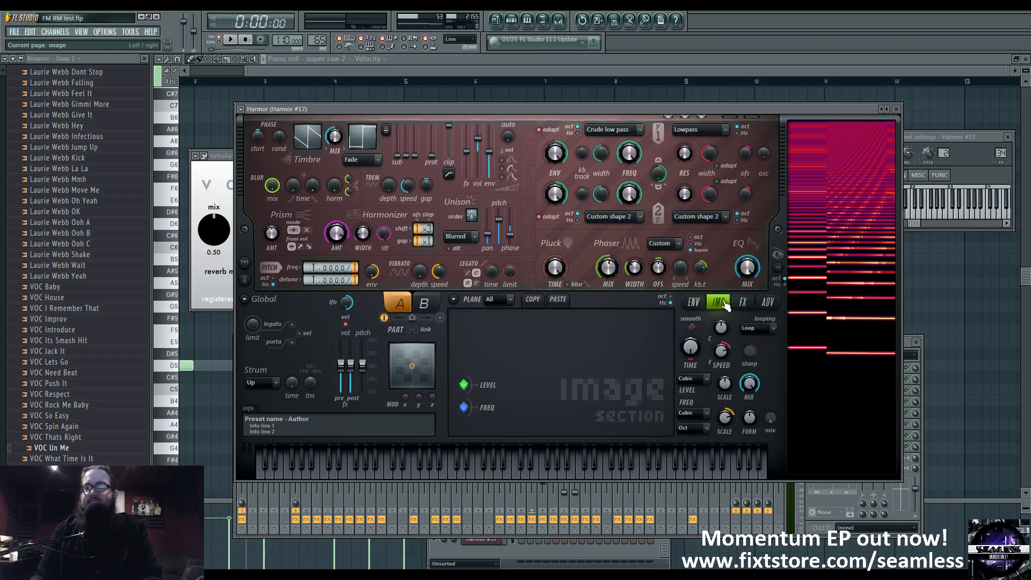
{"action": "left_click", "coordinate": [693, 303]}
{"action": "left_click", "coordinate": [543, 302]}
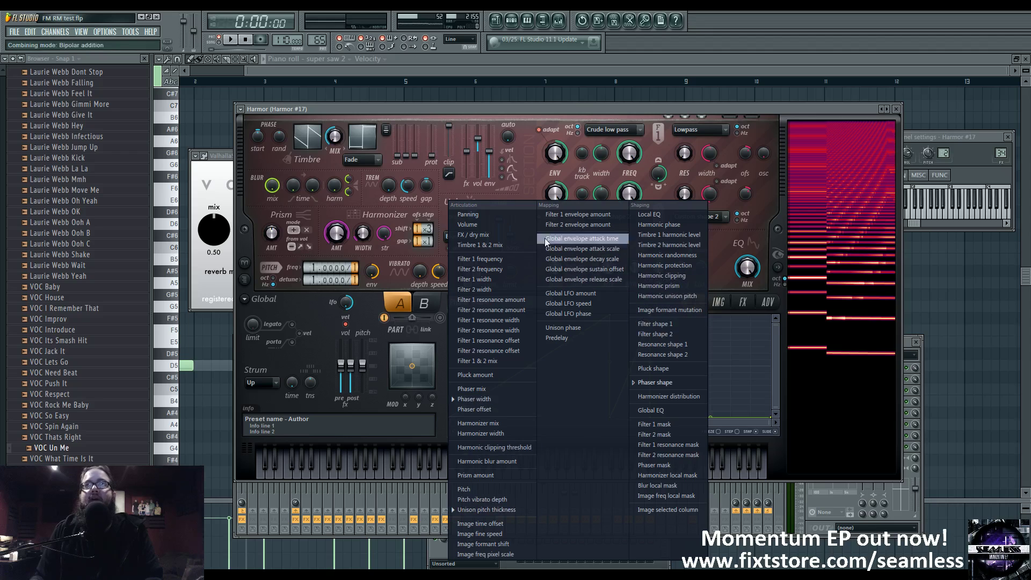
{"action": "left_click", "coordinate": [574, 109]}
{"action": "left_click", "coordinate": [904, 346]}
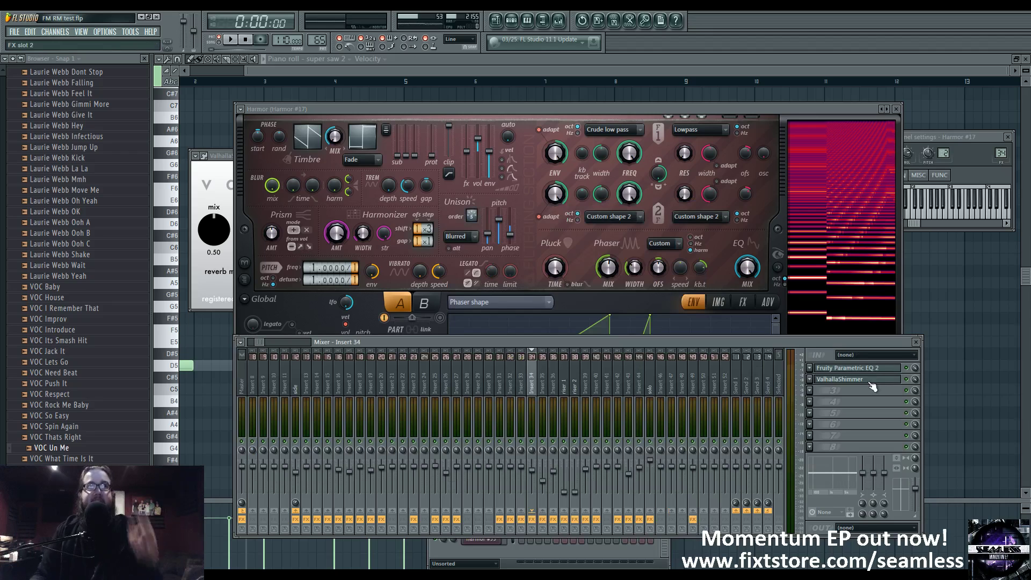
Play the playlist from bar 53 with Pattern 65's channels in view
{"action": "left_click", "coordinate": [495, 21]}
{"action": "left_click", "coordinate": [511, 22]}
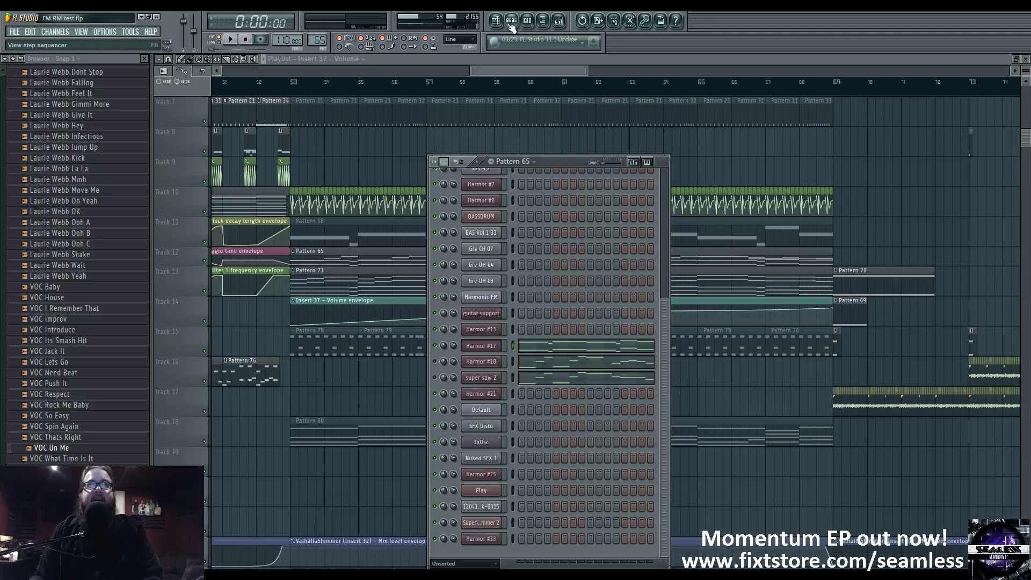
{"action": "left_click", "coordinate": [511, 22]}
{"action": "left_click", "coordinate": [289, 89]}
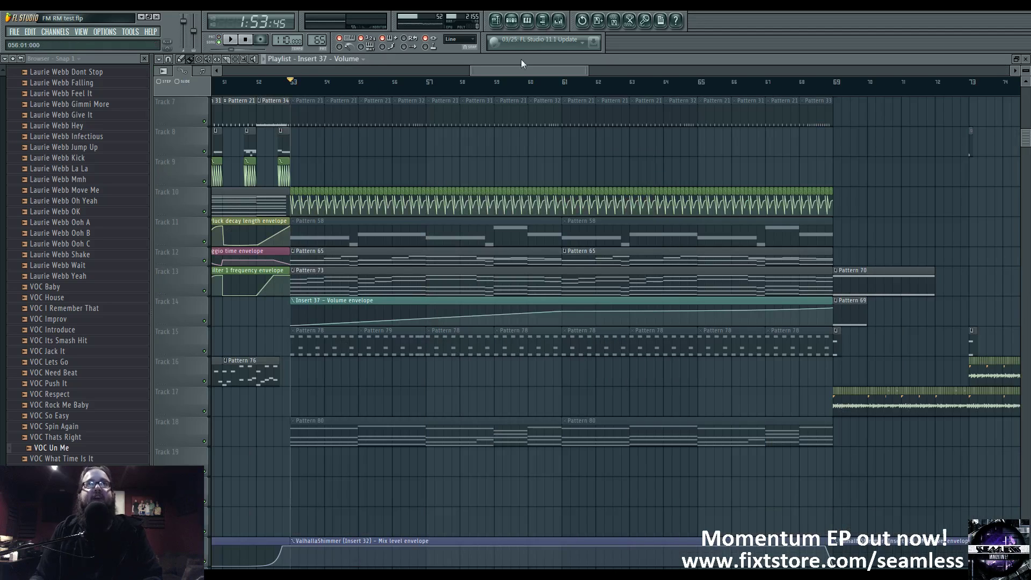
{"action": "left_click", "coordinate": [511, 22]}
{"action": "key", "text": "space"}
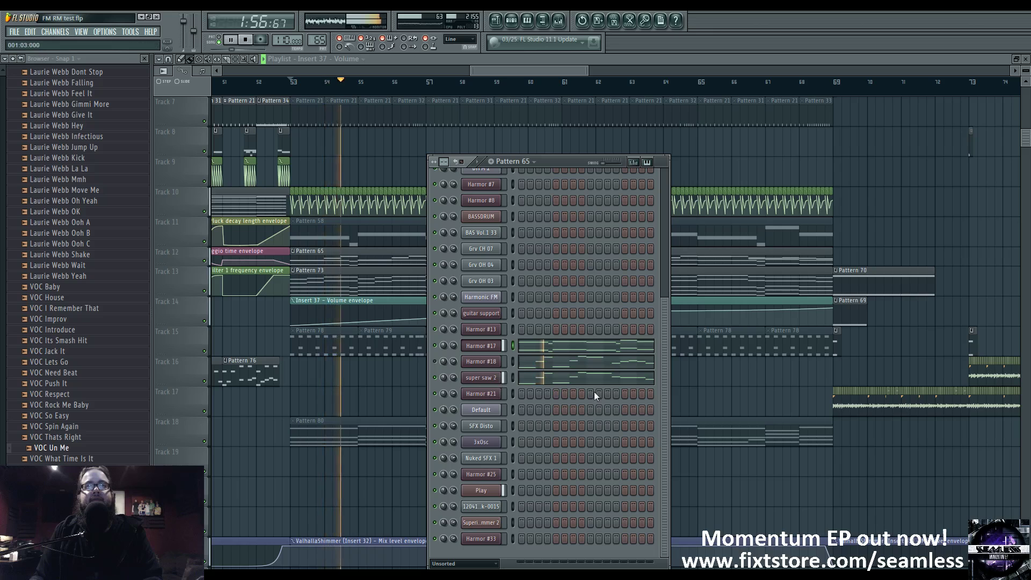
Jump playback to about bar 62 and unmute the section's Pattern 58, Track 7 and dragged sample clips on Tracks 4 and 5
{"action": "left_click", "coordinate": [600, 82]}
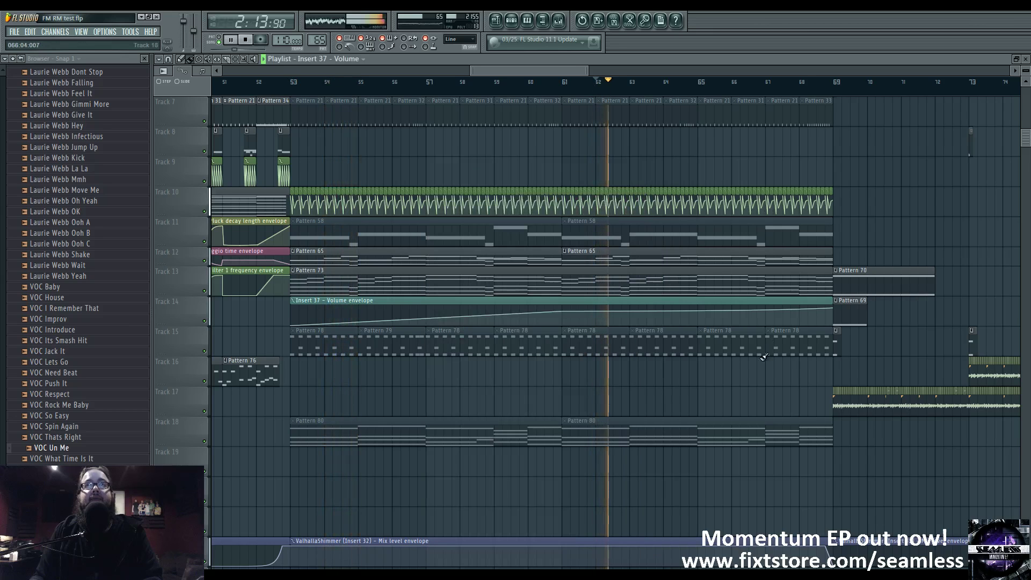
{"action": "left_click_drag", "start_coordinate": [700, 392], "coordinate": [680, 398]}
{"action": "scroll", "coordinate": [680, 398], "scroll_direction": "down", "scroll_amount": 4}
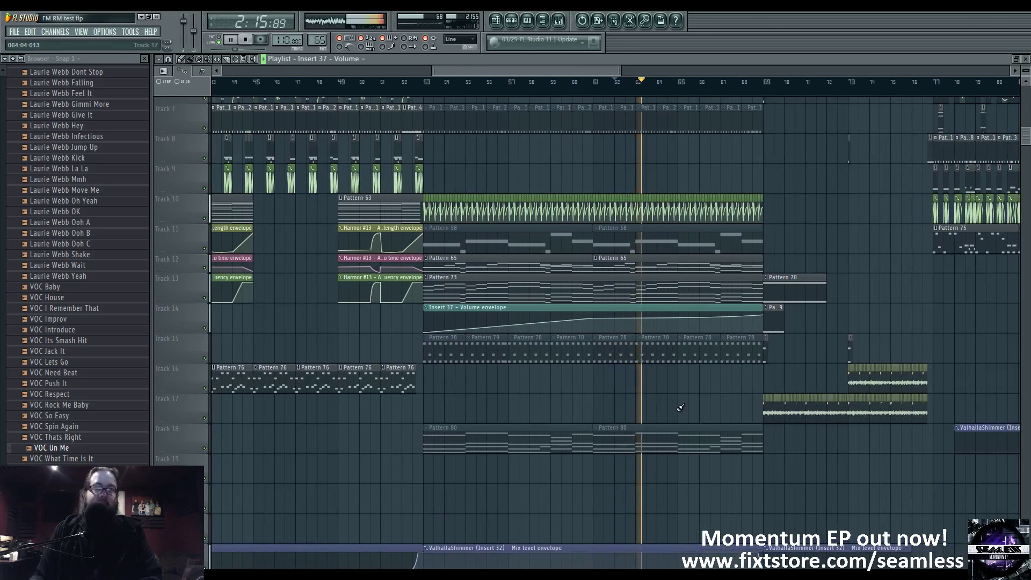
{"action": "scroll", "coordinate": [655, 400], "scroll_direction": "up", "scroll_amount": 2}
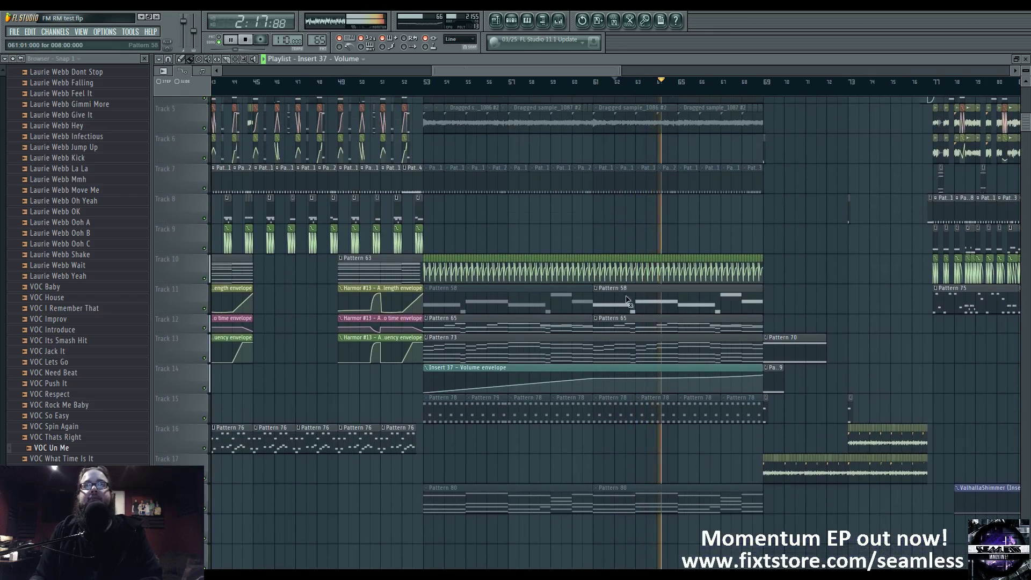
{"action": "scroll", "coordinate": [591, 309], "scroll_direction": "up", "scroll_amount": 3}
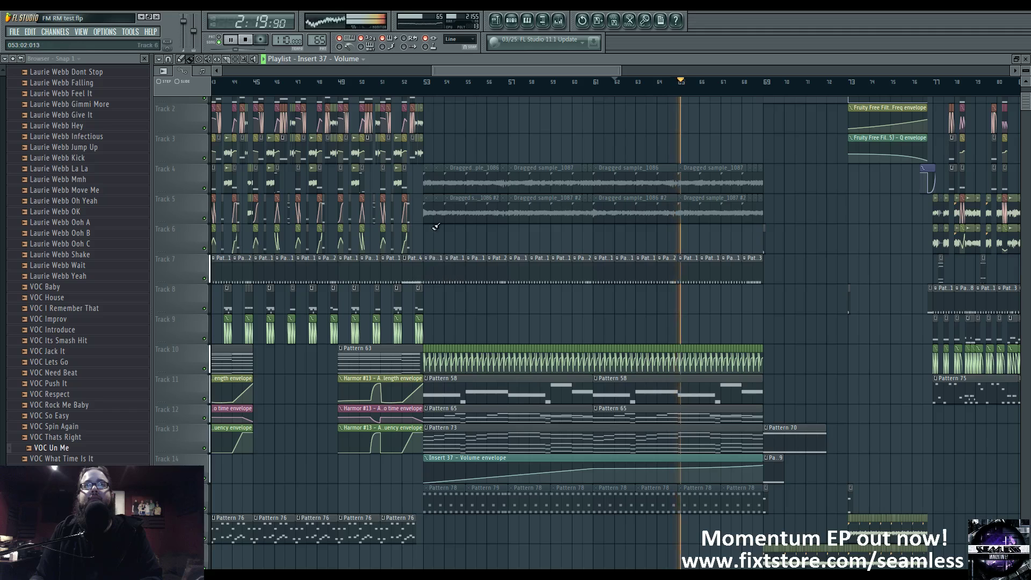
{"action": "mouse_move", "coordinate": [428, 217]}
{"action": "left_mouse_down"}
{"action": "mouse_move", "coordinate": [749, 209]}
{"action": "mouse_move", "coordinate": [425, 176]}
{"action": "left_mouse_up"}
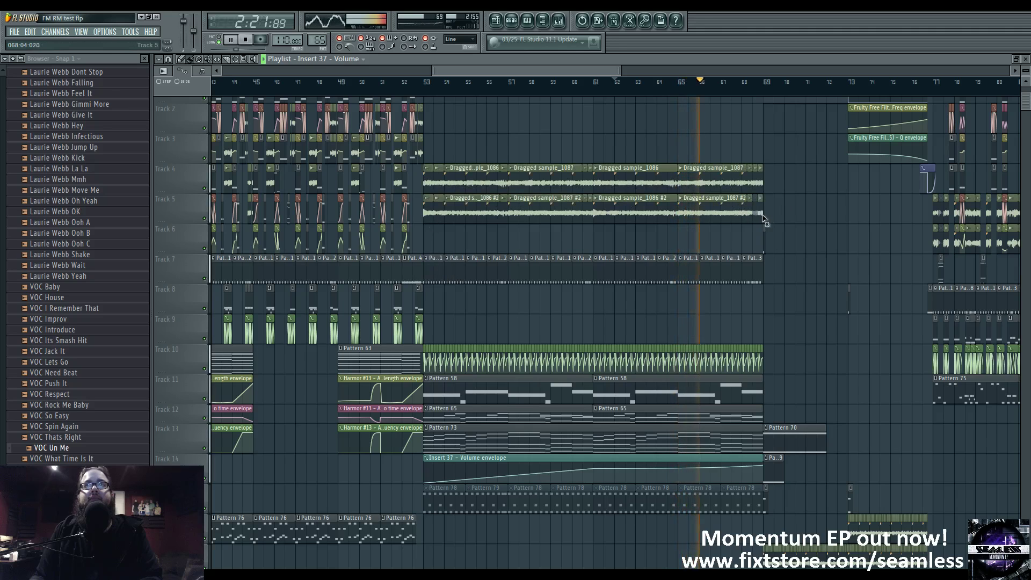
Unmute the Pattern 78 and Pattern 79 clips on Track 15
{"action": "scroll", "coordinate": [721, 462], "scroll_direction": "down", "scroll_amount": 4}
{"action": "scroll", "coordinate": [722, 463], "scroll_direction": "down", "scroll_amount": 17}
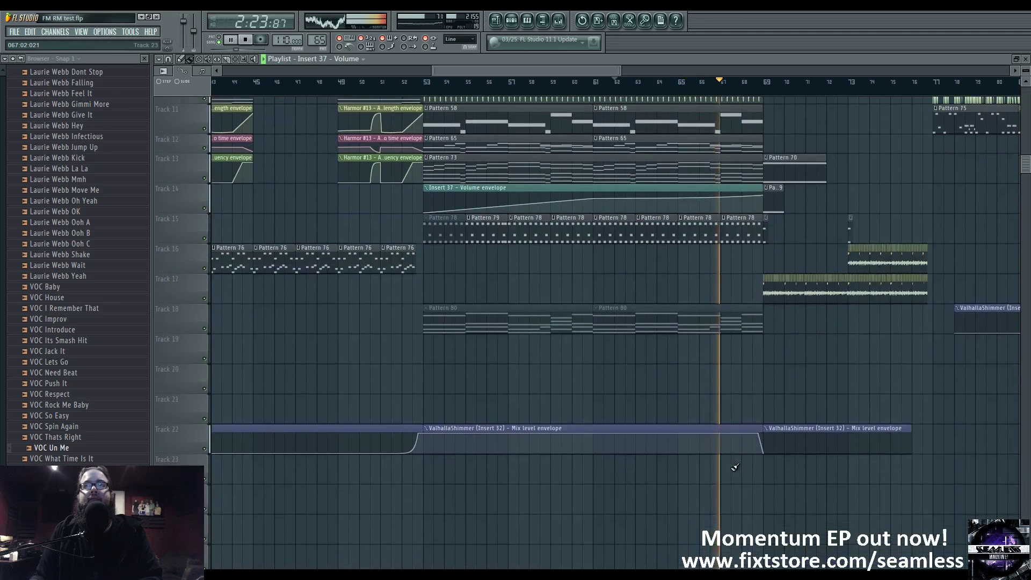
{"action": "scroll", "coordinate": [738, 449], "scroll_direction": "up", "scroll_amount": 18}
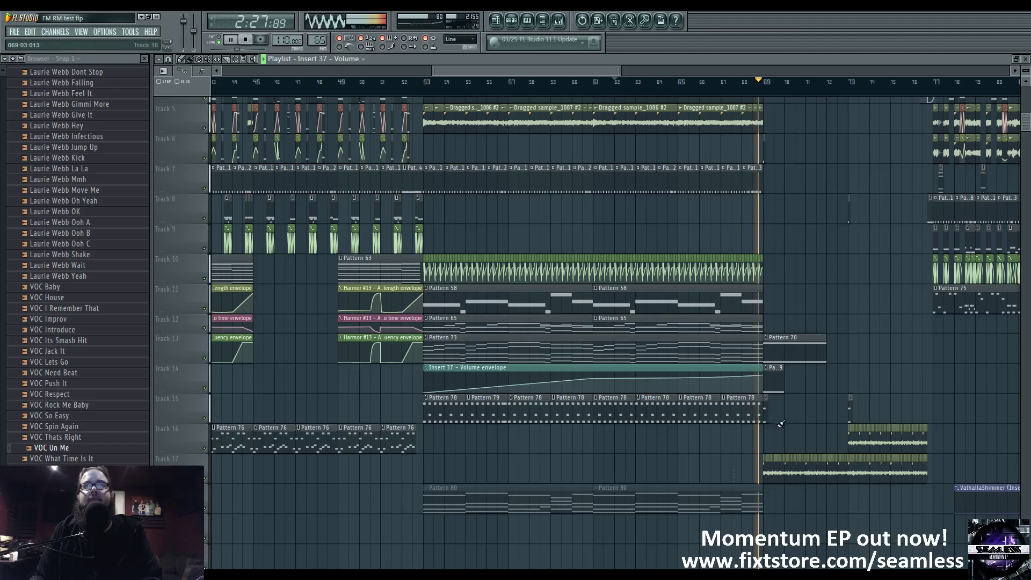
Follow playback past bar 69, jump to bar 77 to hear the following section, and stop playback
{"action": "left_click_drag", "start_coordinate": [780, 424], "coordinate": [634, 488]}
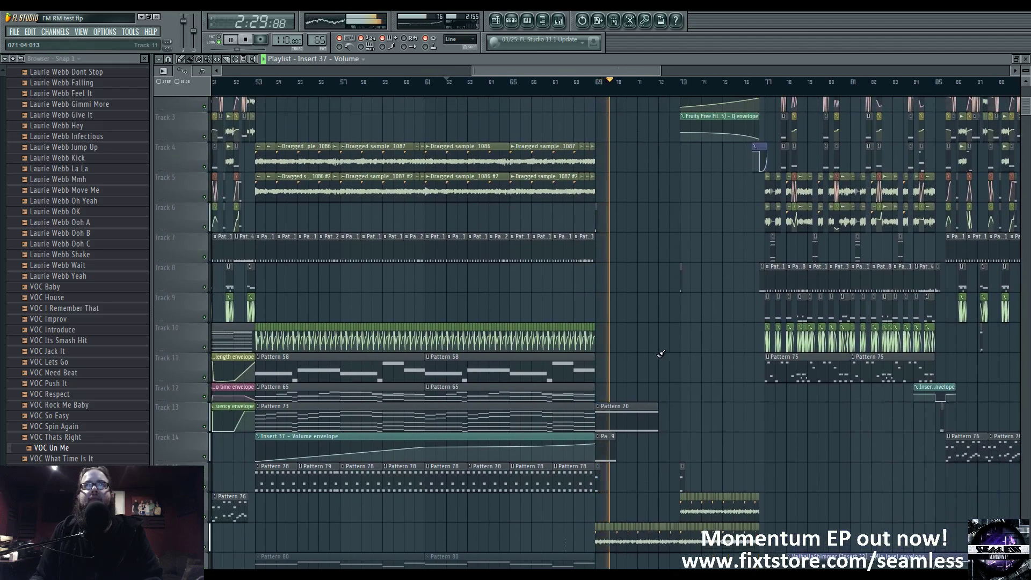
{"action": "left_click_drag", "start_coordinate": [659, 358], "coordinate": [432, 98]}
{"action": "left_click", "coordinate": [438, 92]}
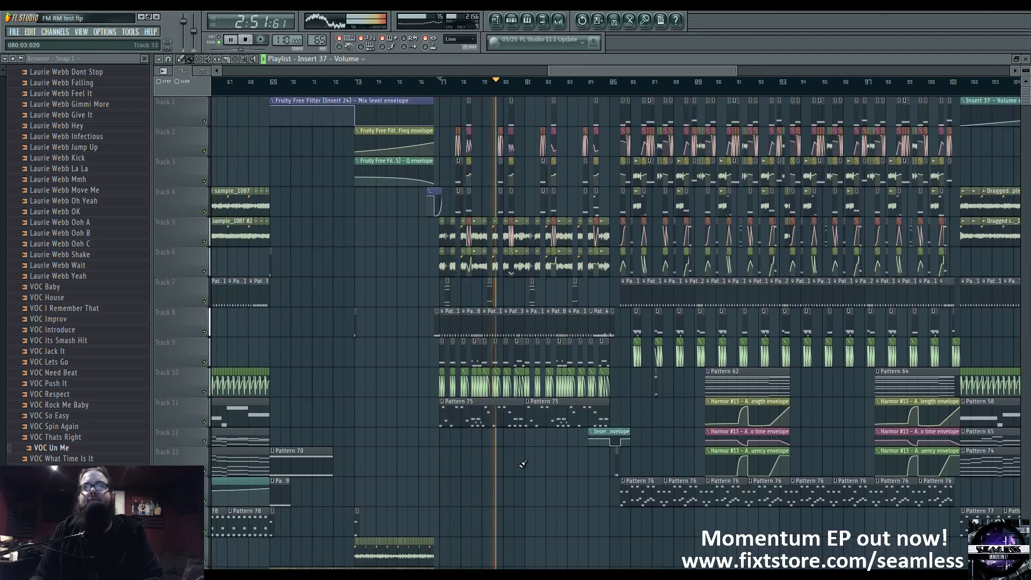
{"action": "key", "text": "space"}
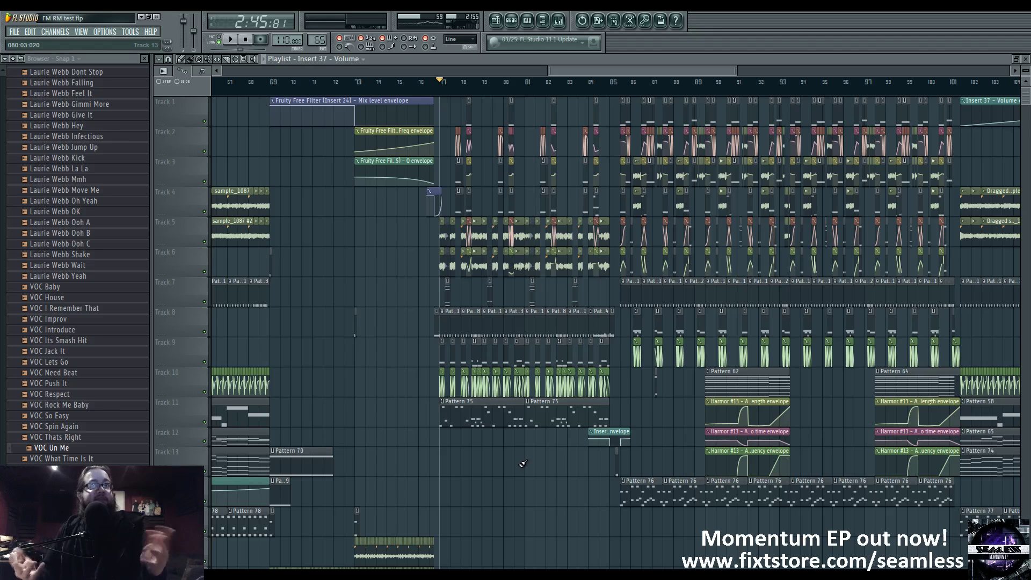
Look over the lower tracks, show the full song arrangement, and switch to the broadcasting program that records the session
{"action": "left_click_drag", "start_coordinate": [824, 391], "coordinate": [329, 443]}
{"action": "left_click_drag", "start_coordinate": [590, 400], "coordinate": [741, 193]}
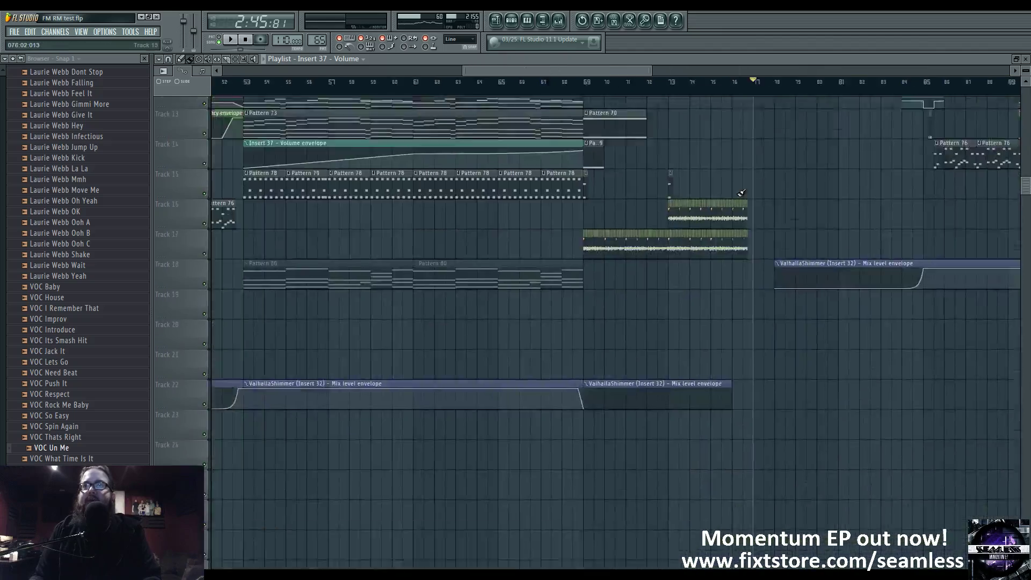
{"action": "scroll", "coordinate": [720, 285], "scroll_direction": "down", "scroll_amount": 5}
{"action": "scroll", "coordinate": [675, 357], "scroll_direction": "up", "scroll_amount": 4}
{"action": "scroll", "coordinate": [665, 378], "scroll_direction": "up", "scroll_amount": 5}
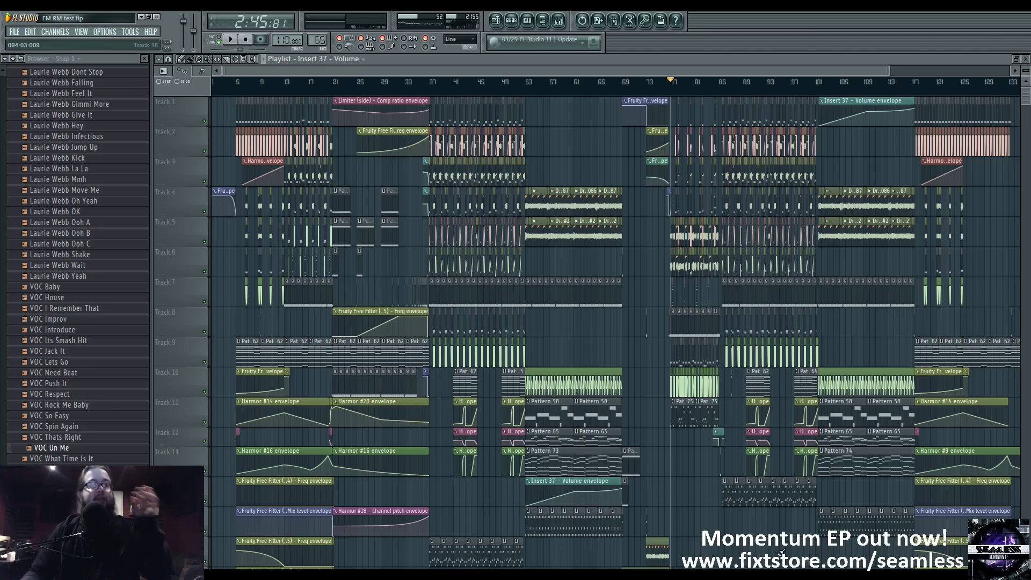
{"action": "key", "text": "alt+Tab"}
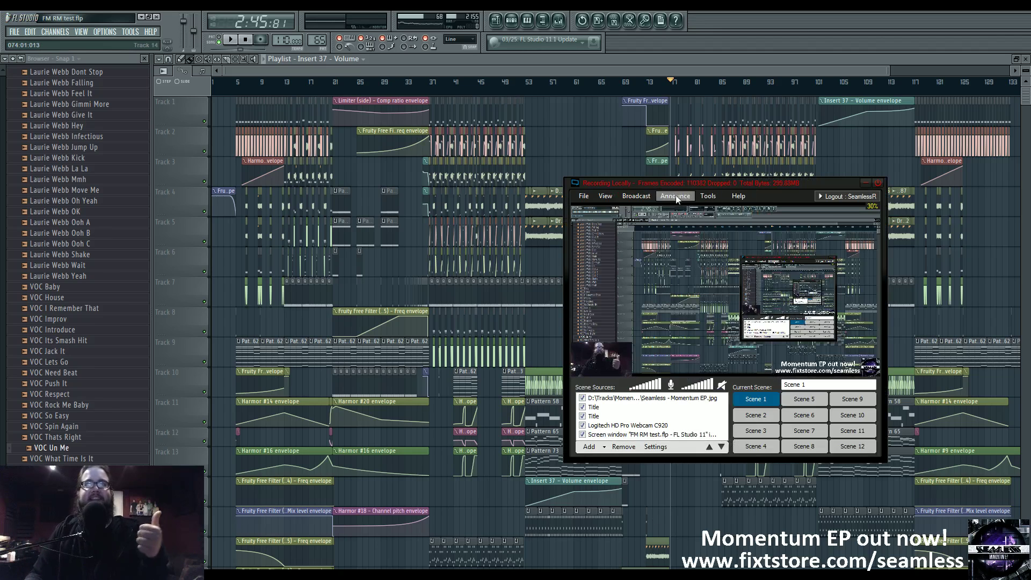